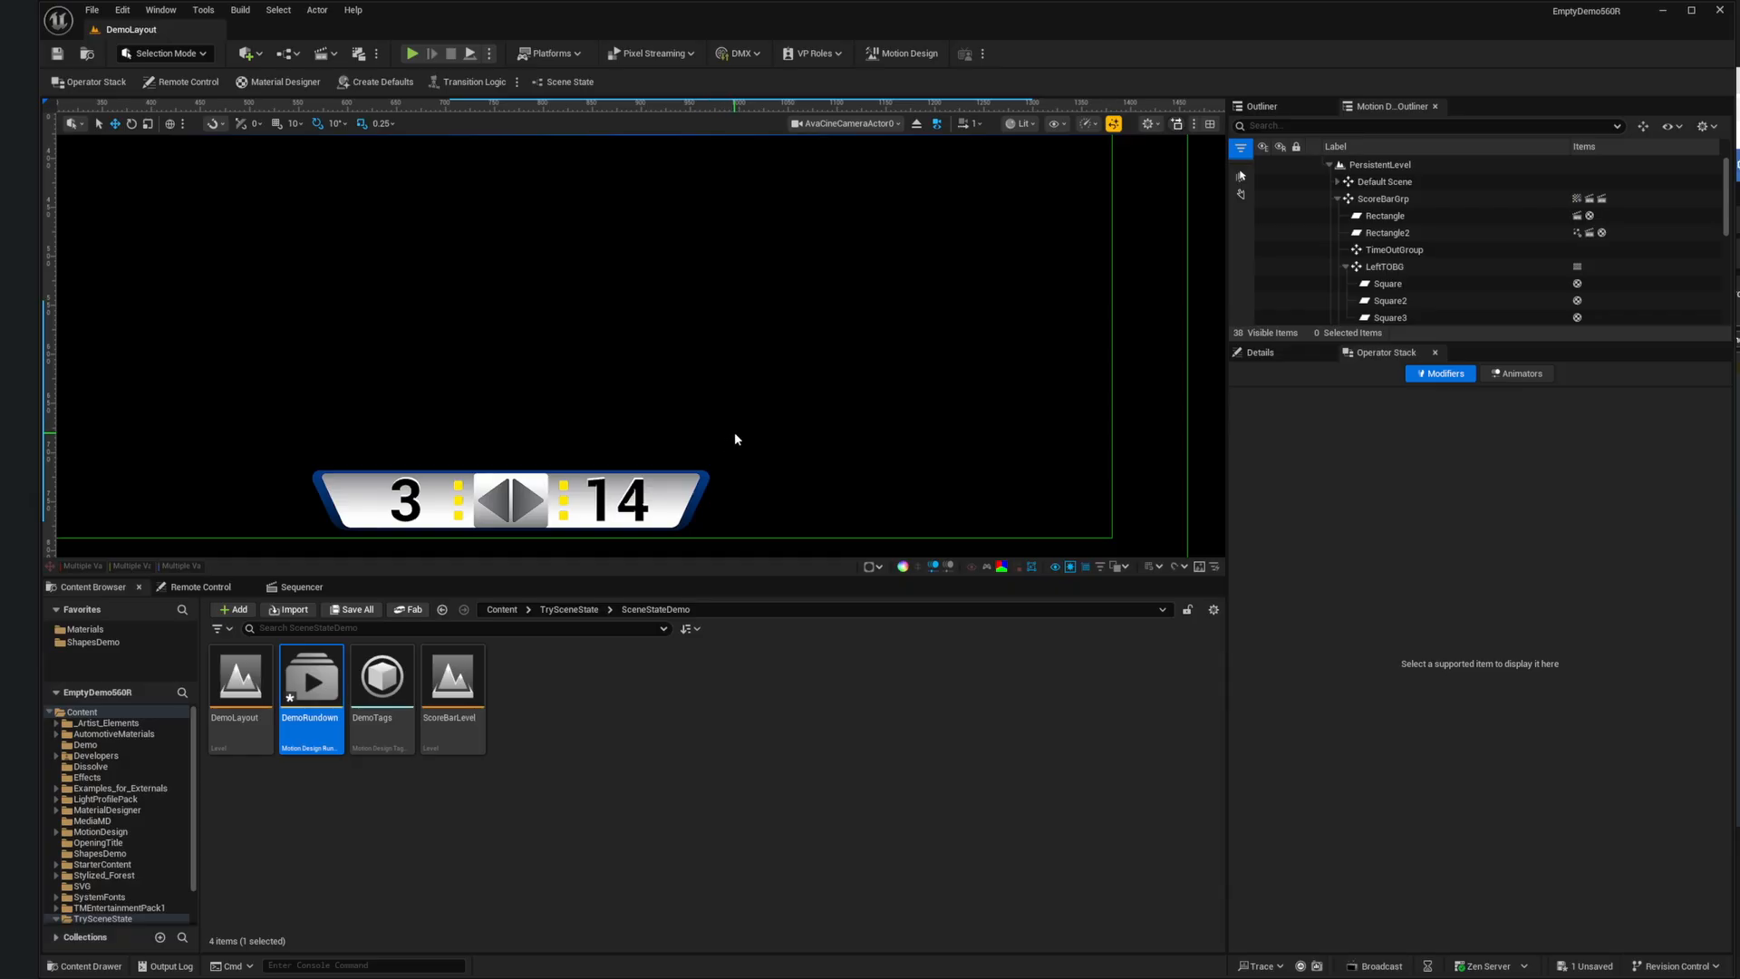
Step: Preview the score bar from the DemoRundown page by switching Show on and off, and close the rundown
{"action": "left_click_drag", "start_coordinate": [0, 215], "coordinate": [1042, 121]}
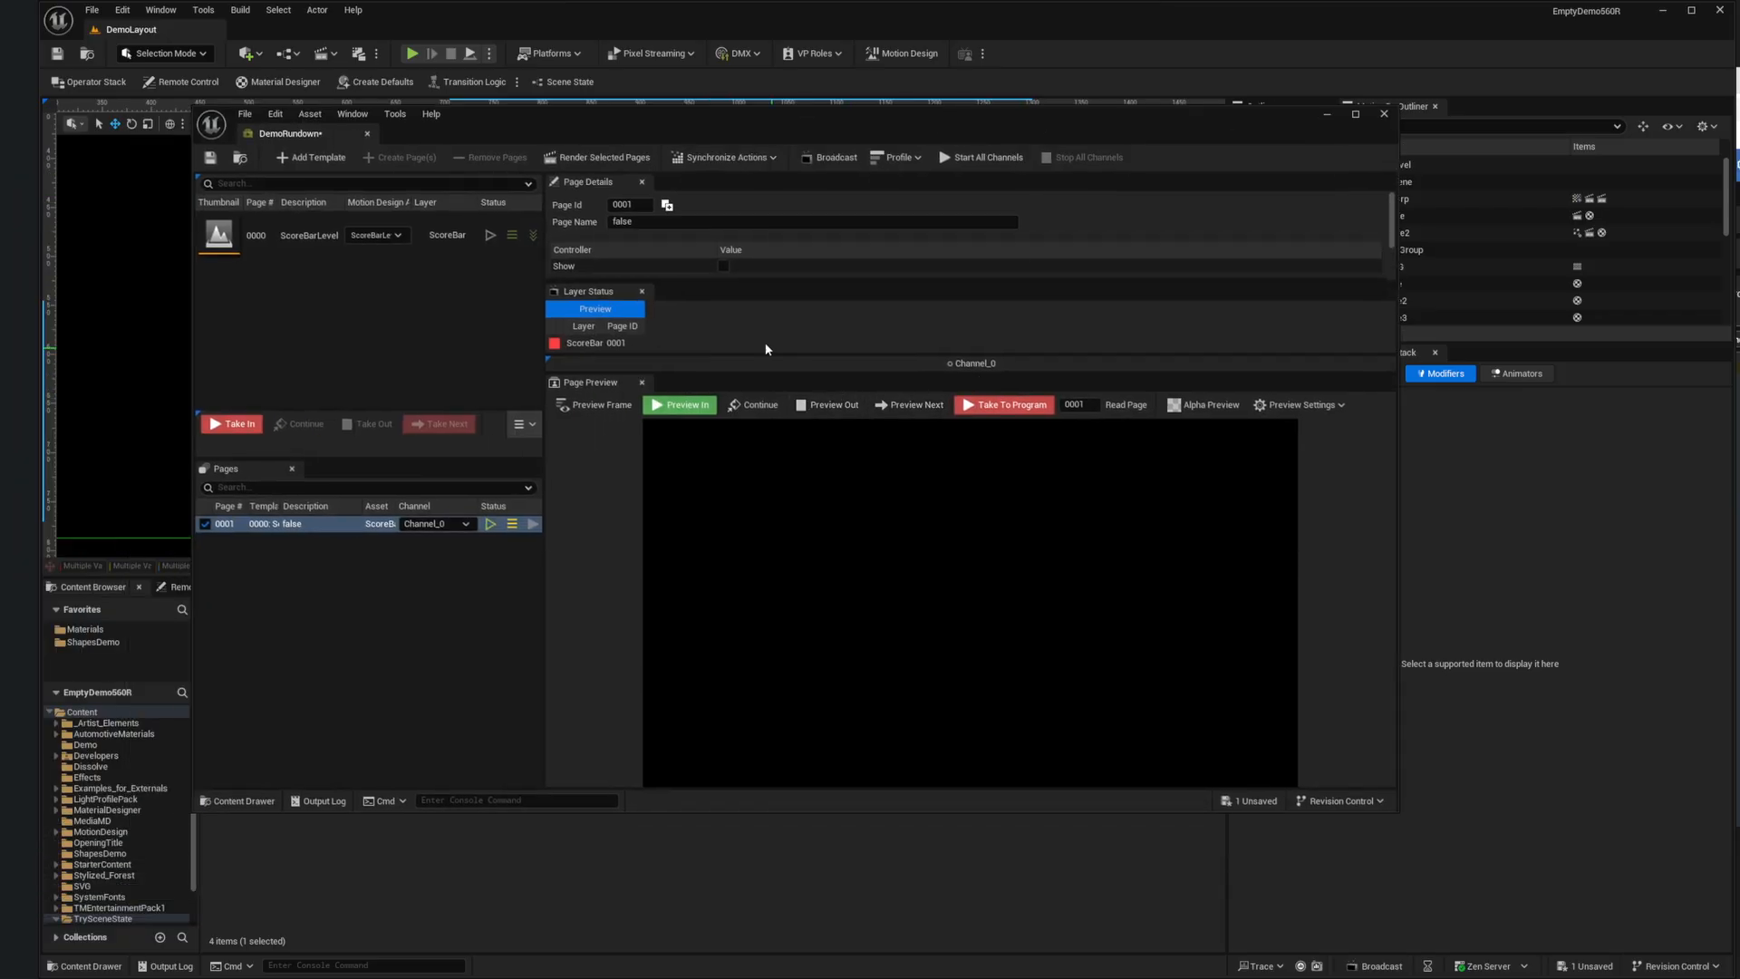
{"action": "left_click", "coordinate": [723, 266]}
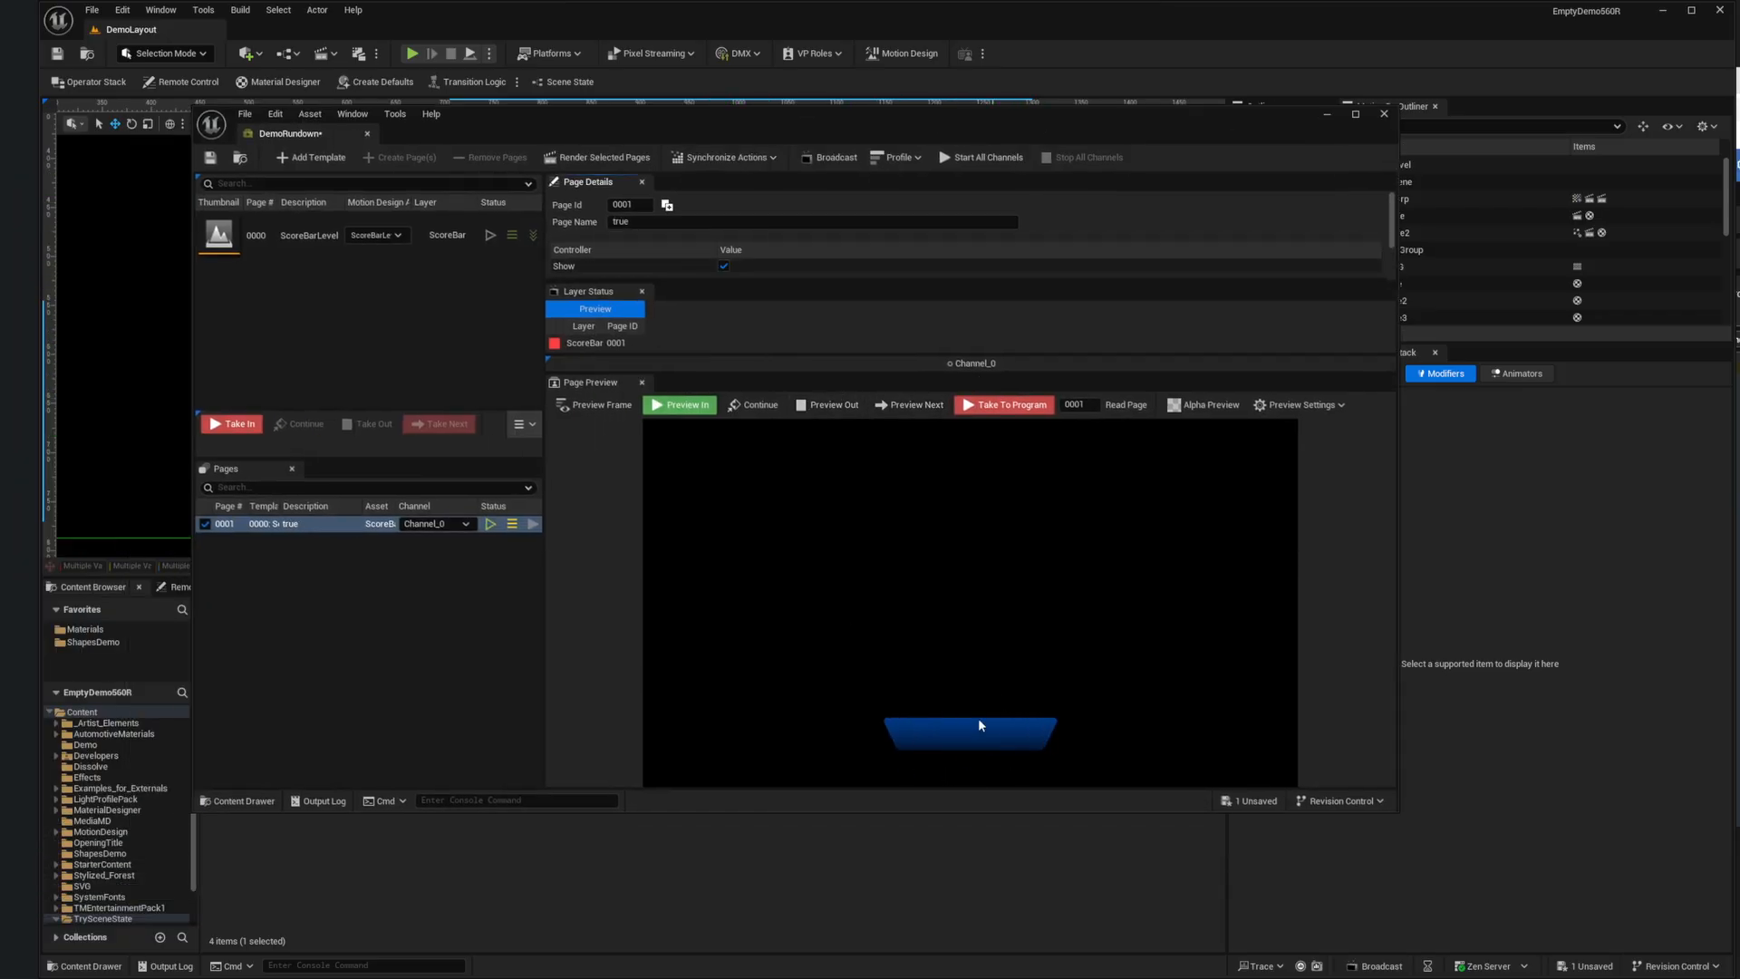
{"action": "left_click", "coordinate": [724, 266]}
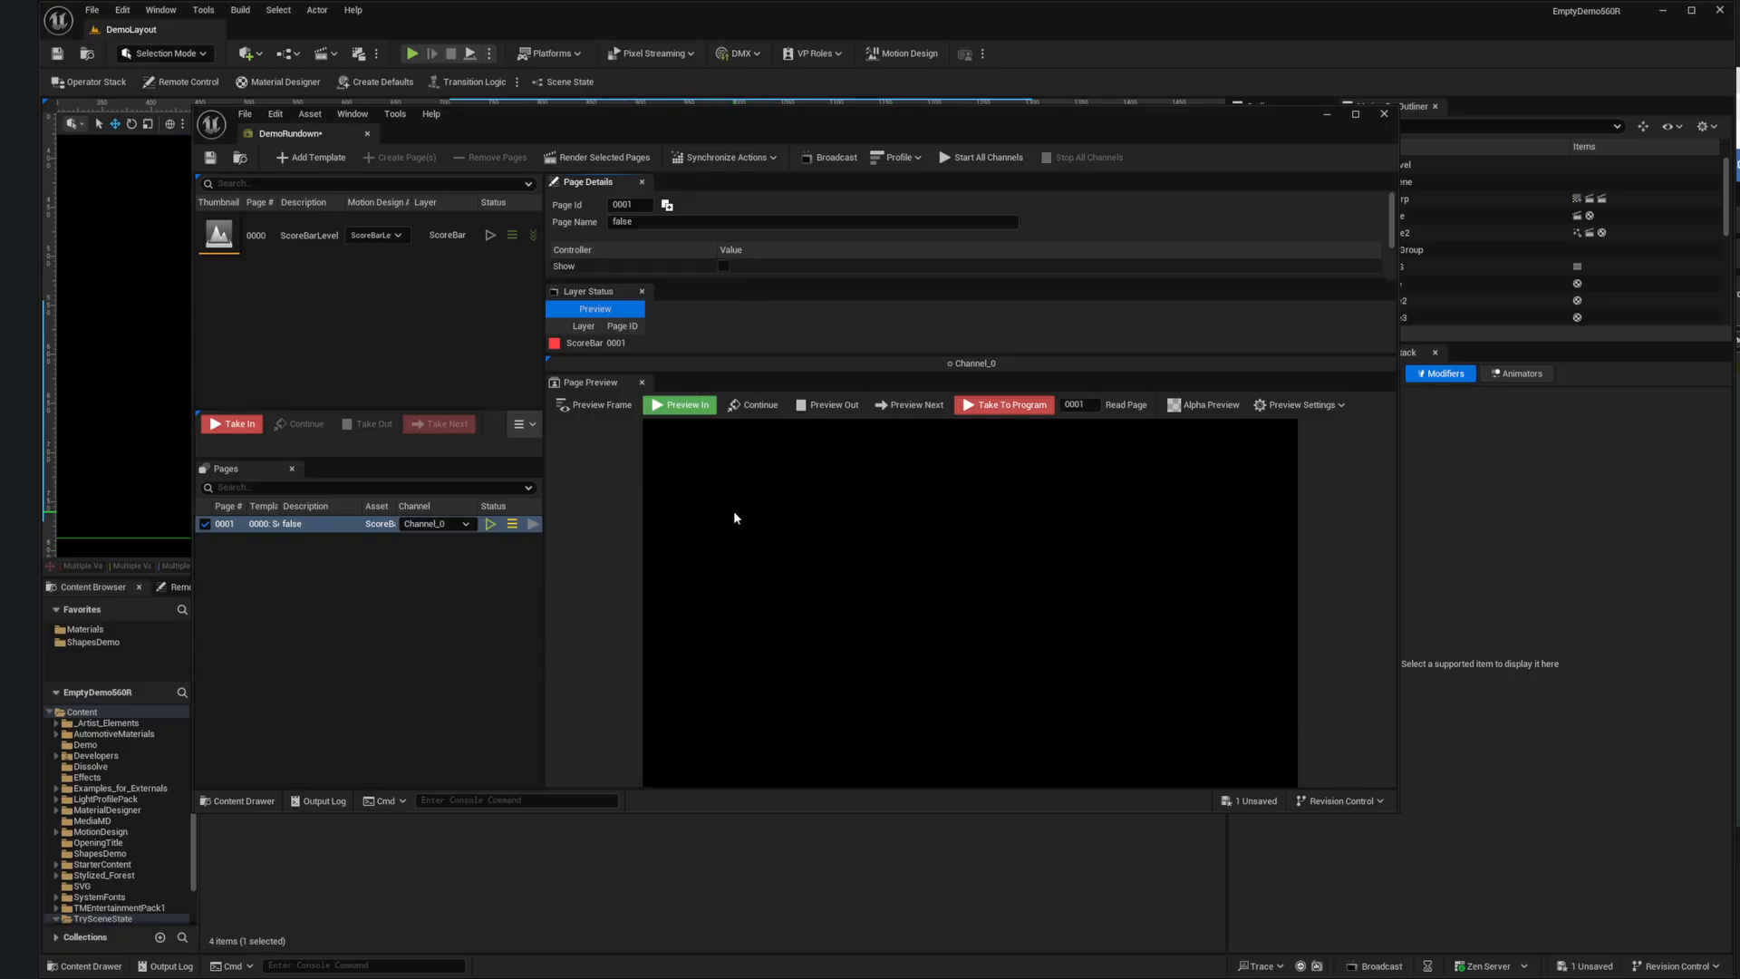
{"action": "left_click", "coordinate": [1385, 113]}
Step: Open the ScoreBarLevel level without saving the changes to DemoRundown
{"action": "left_click", "coordinate": [913, 517]}
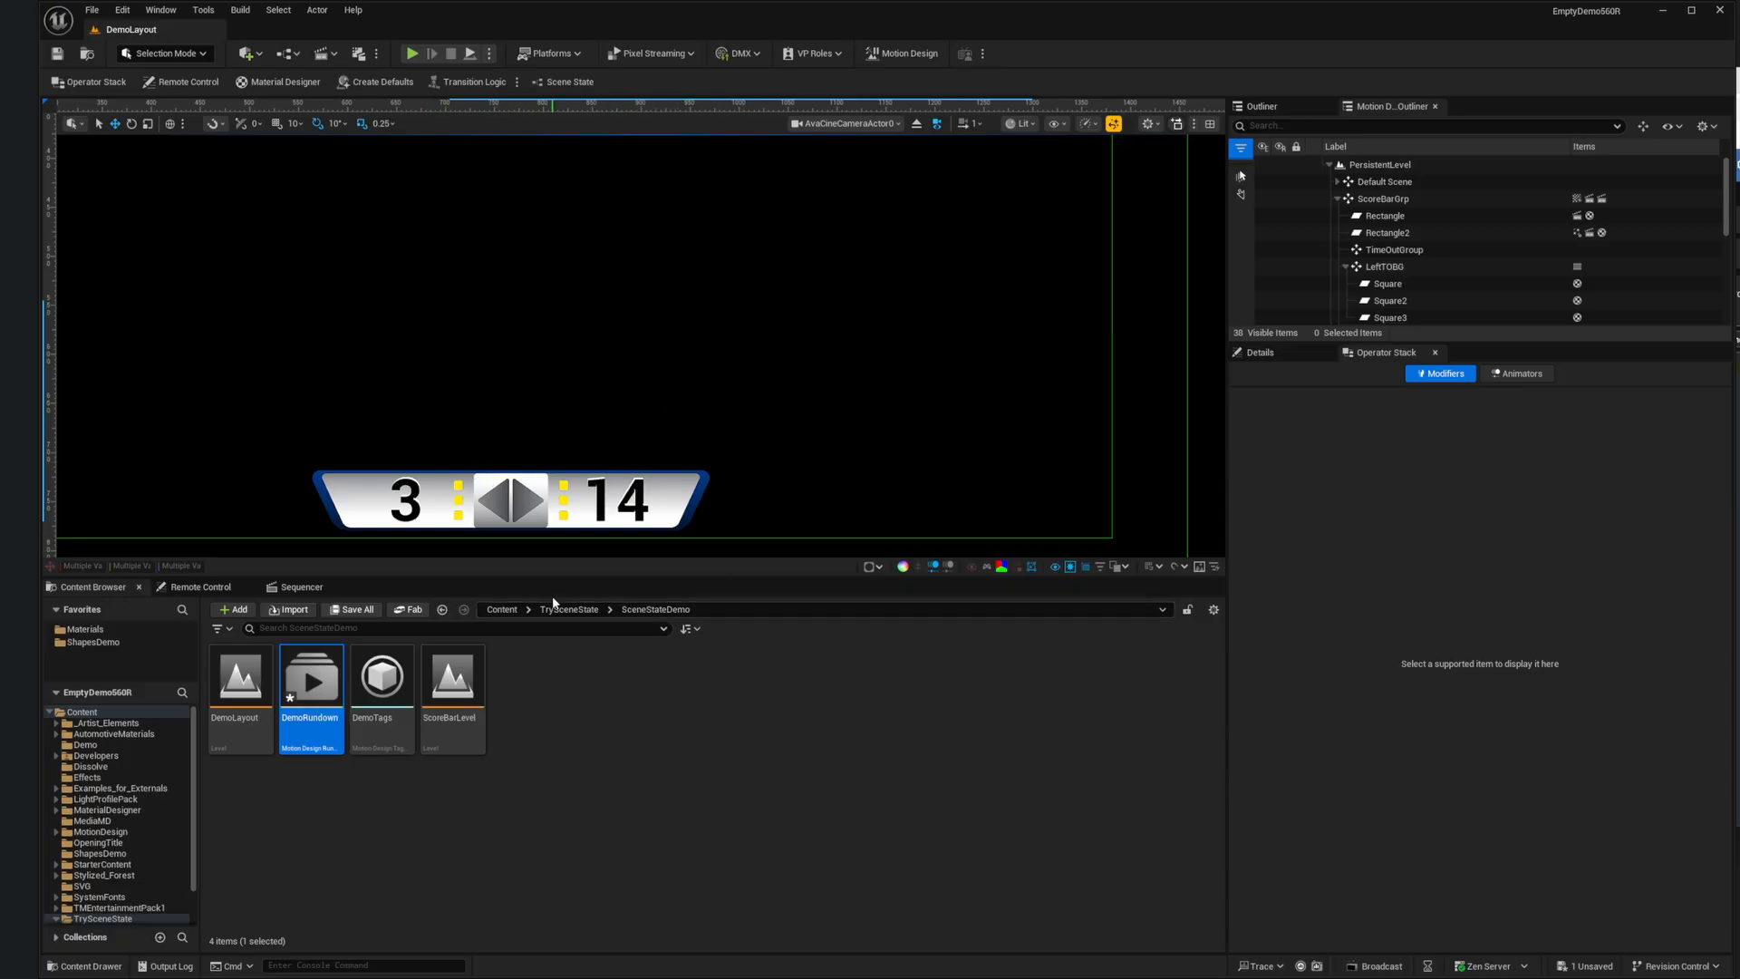
{"action": "double_click", "coordinate": [452, 684]}
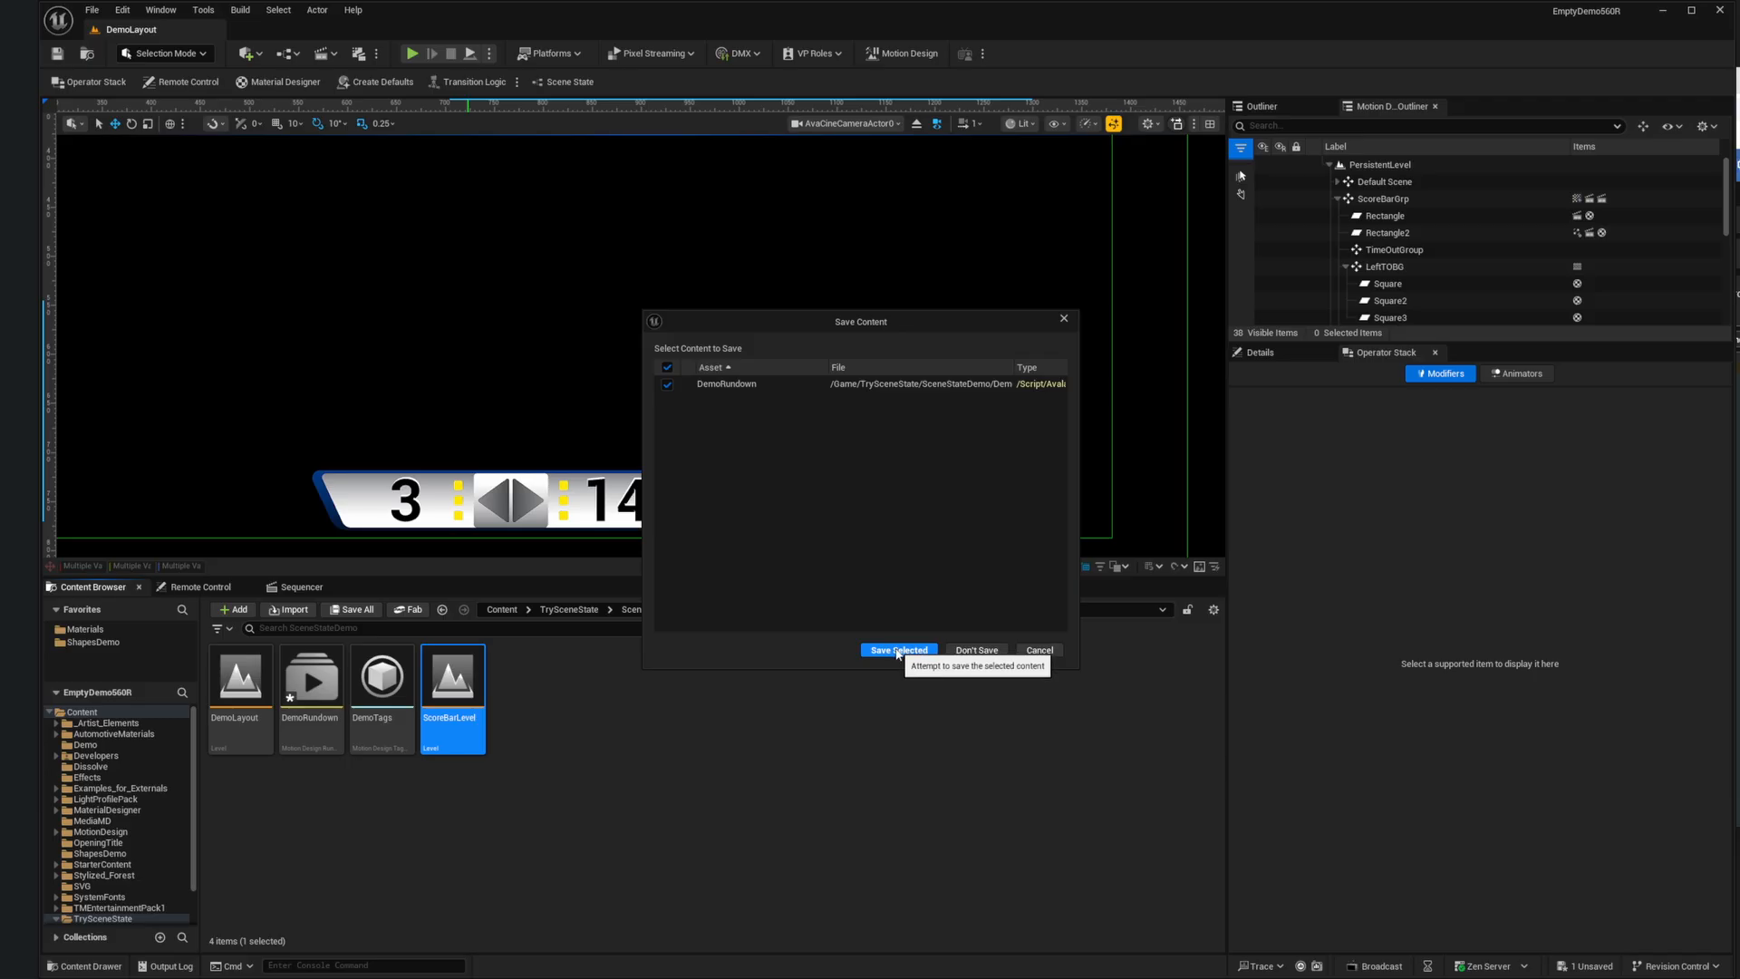
{"action": "left_click", "coordinate": [976, 650]}
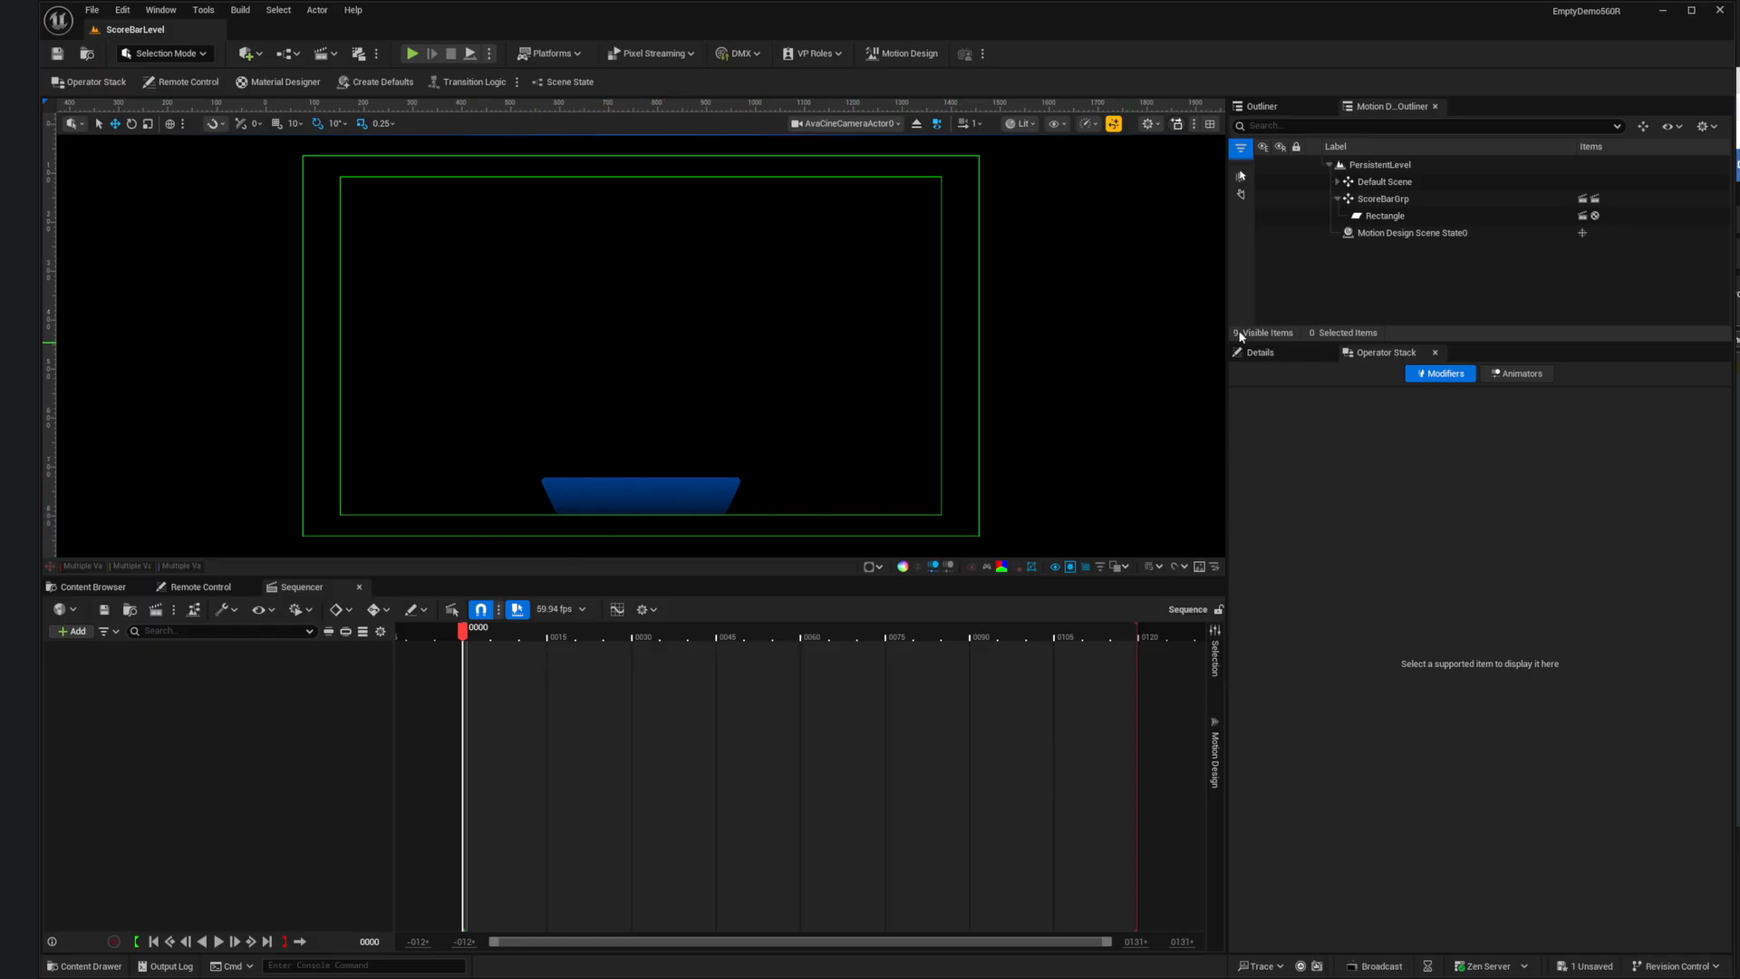
Step: Open the BarOut sequence for editing and show the details of the Rectangle shape
{"action": "left_click", "coordinate": [1380, 218]}
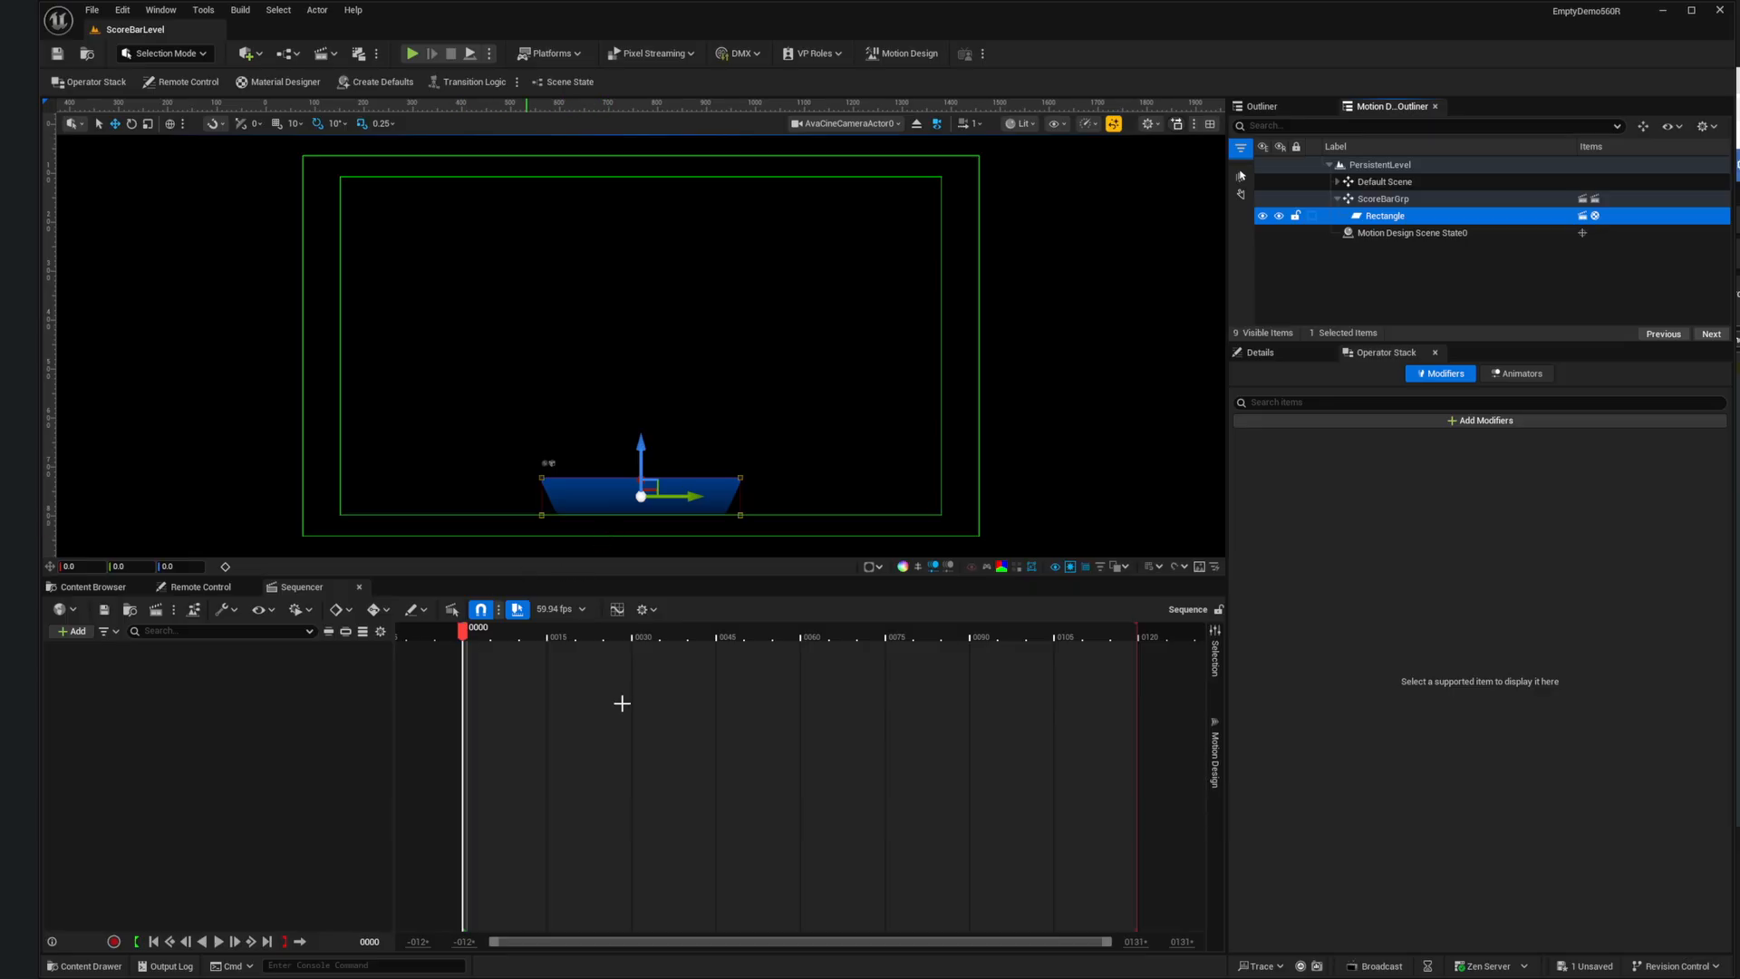
{"action": "left_click", "coordinate": [1214, 760]}
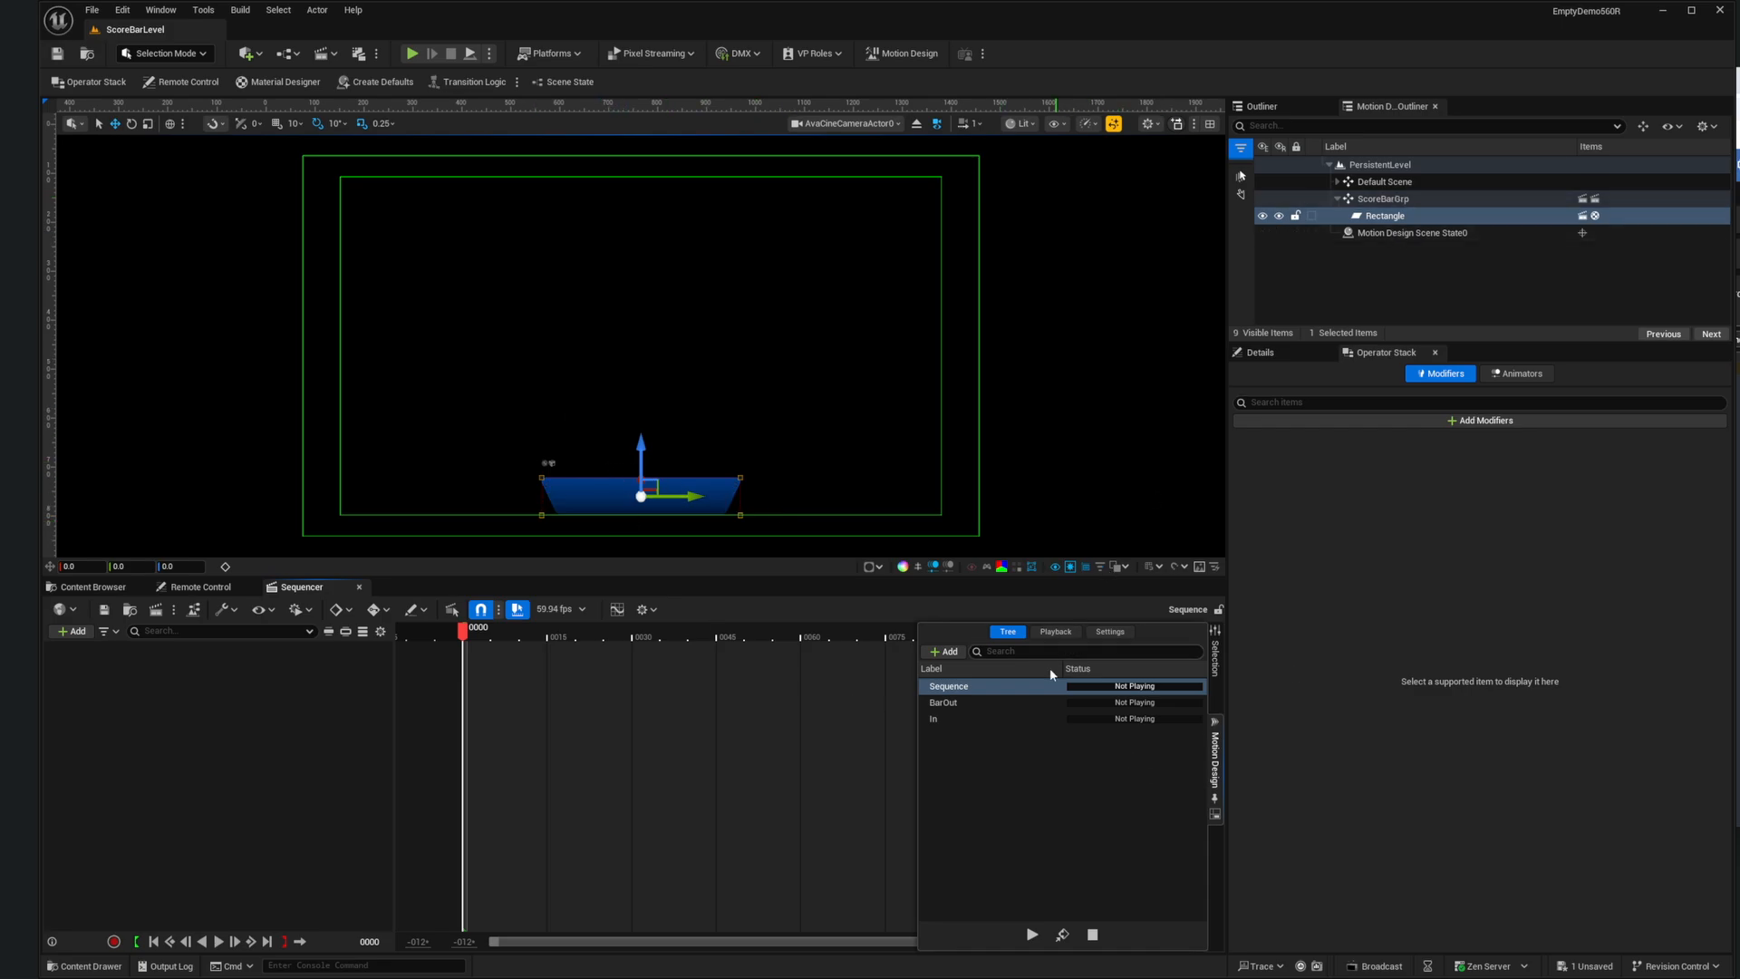
{"action": "left_click", "coordinate": [947, 703]}
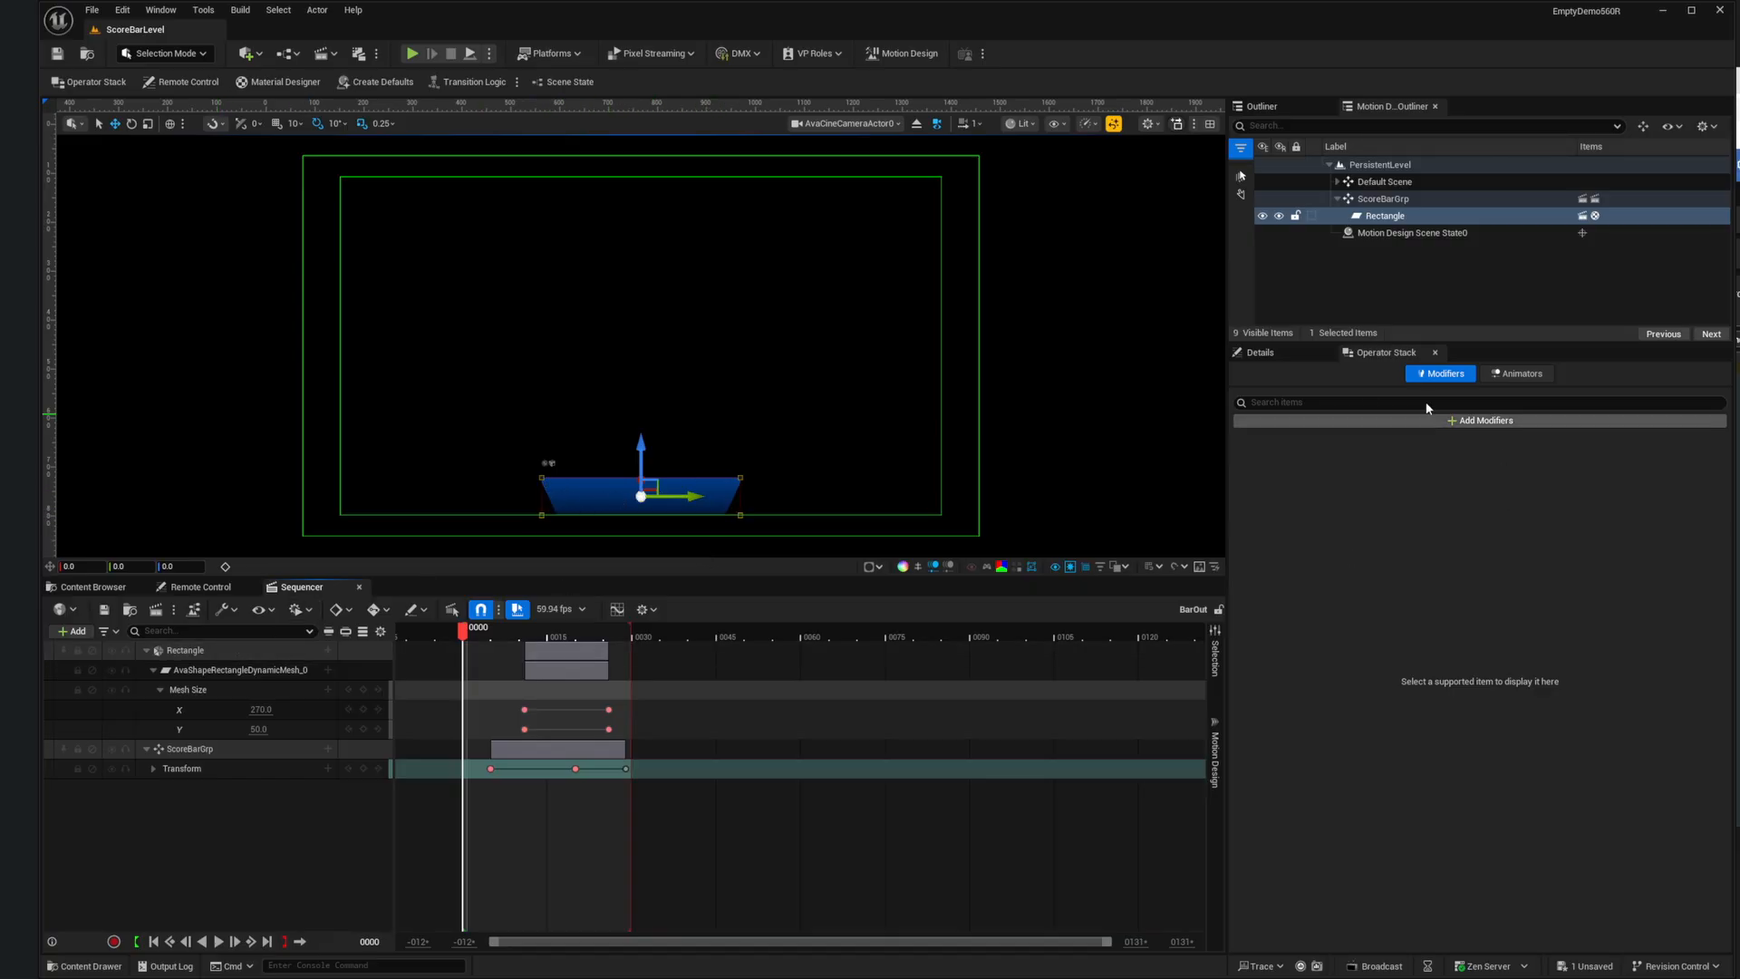
{"action": "left_click", "coordinate": [1275, 351]}
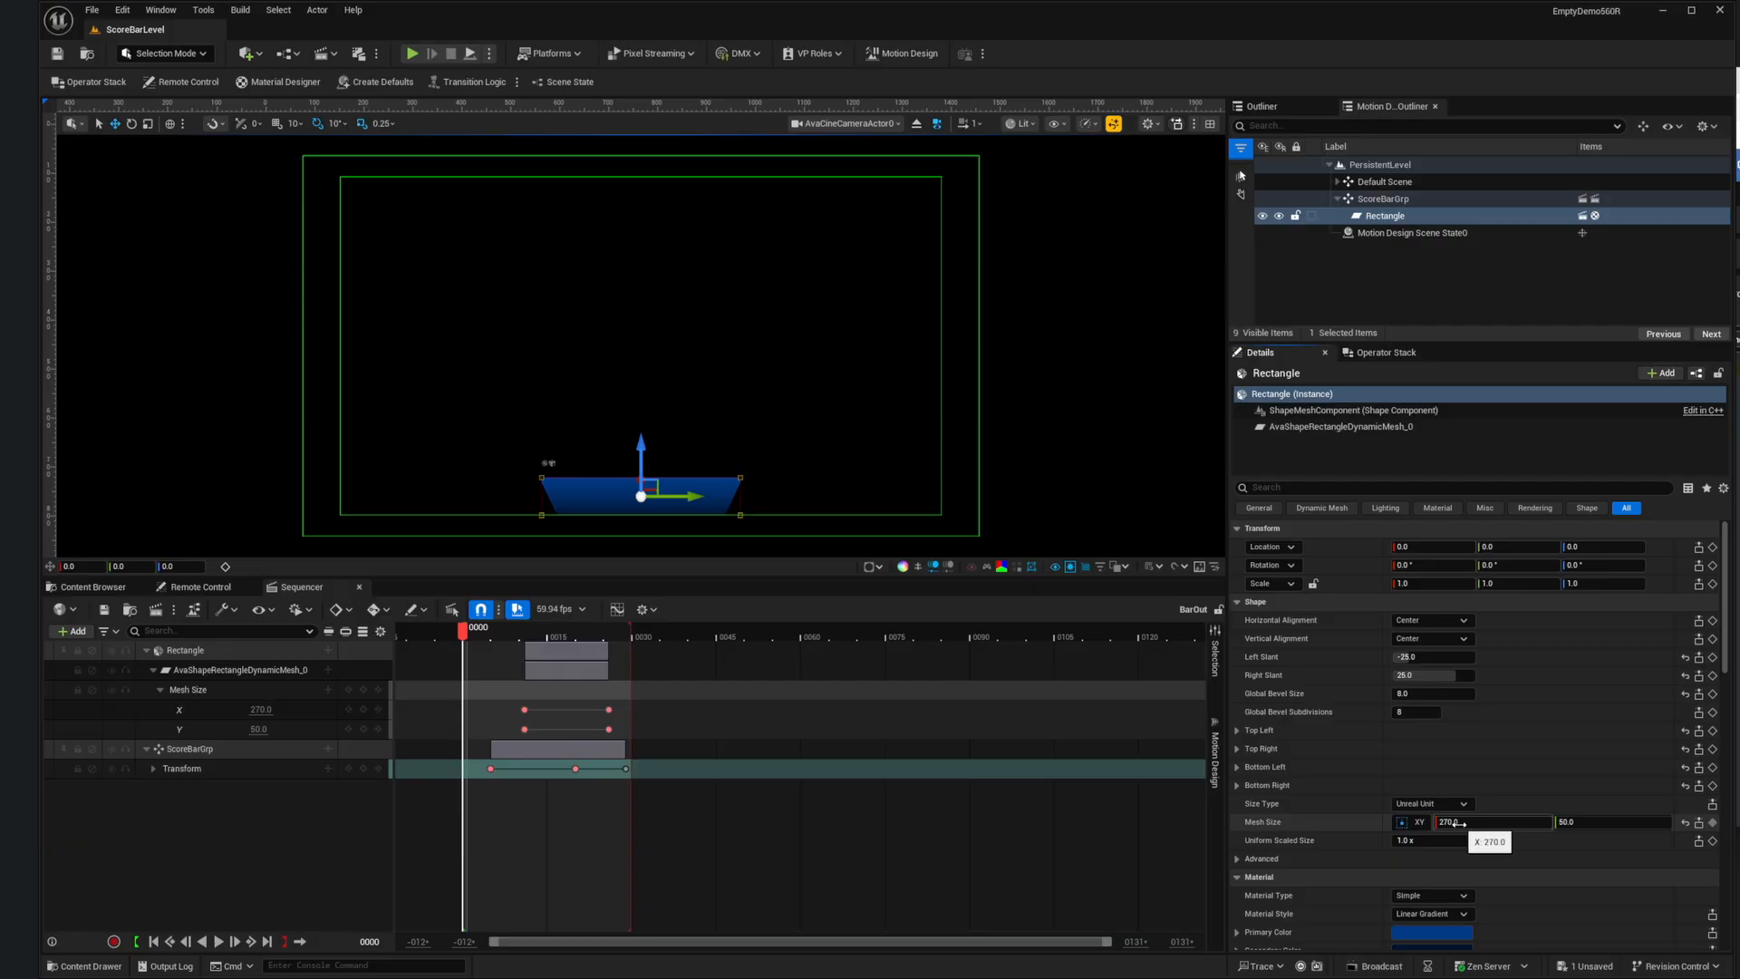
Step: Scrub the opening frames of BarOut and inspect ScoreBarGrp's location there
{"action": "left_click_drag", "start_coordinate": [463, 629], "coordinate": [518, 639]}
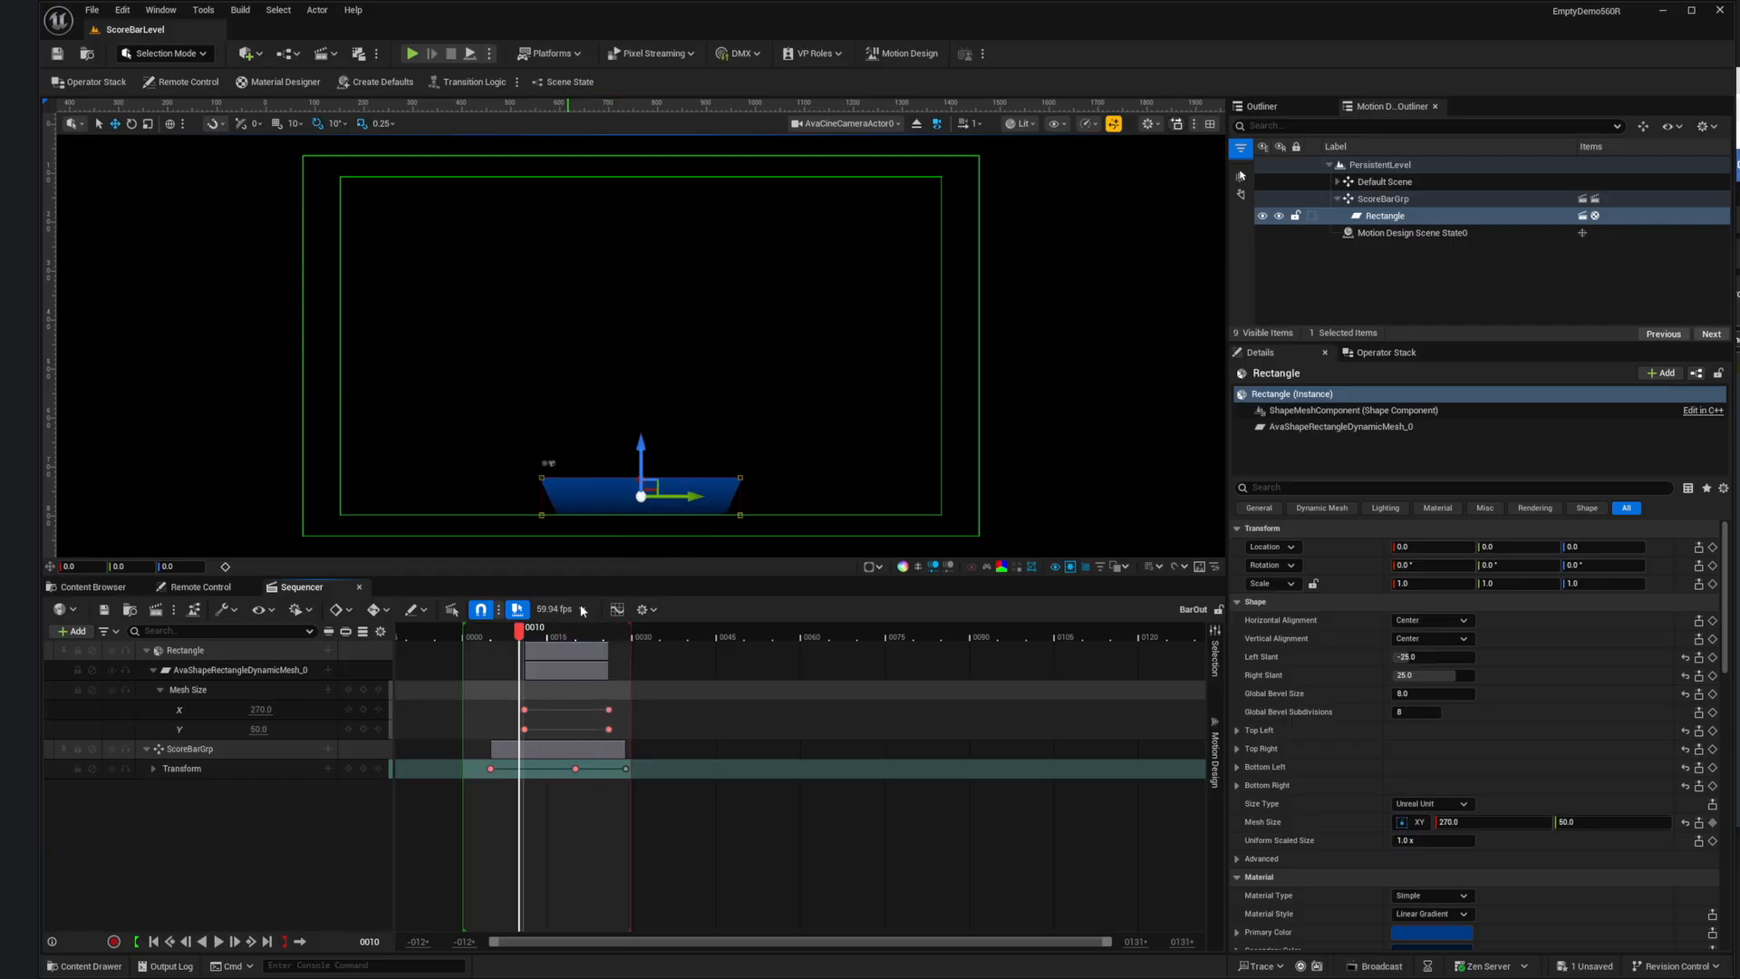
{"action": "left_click", "coordinate": [208, 750]}
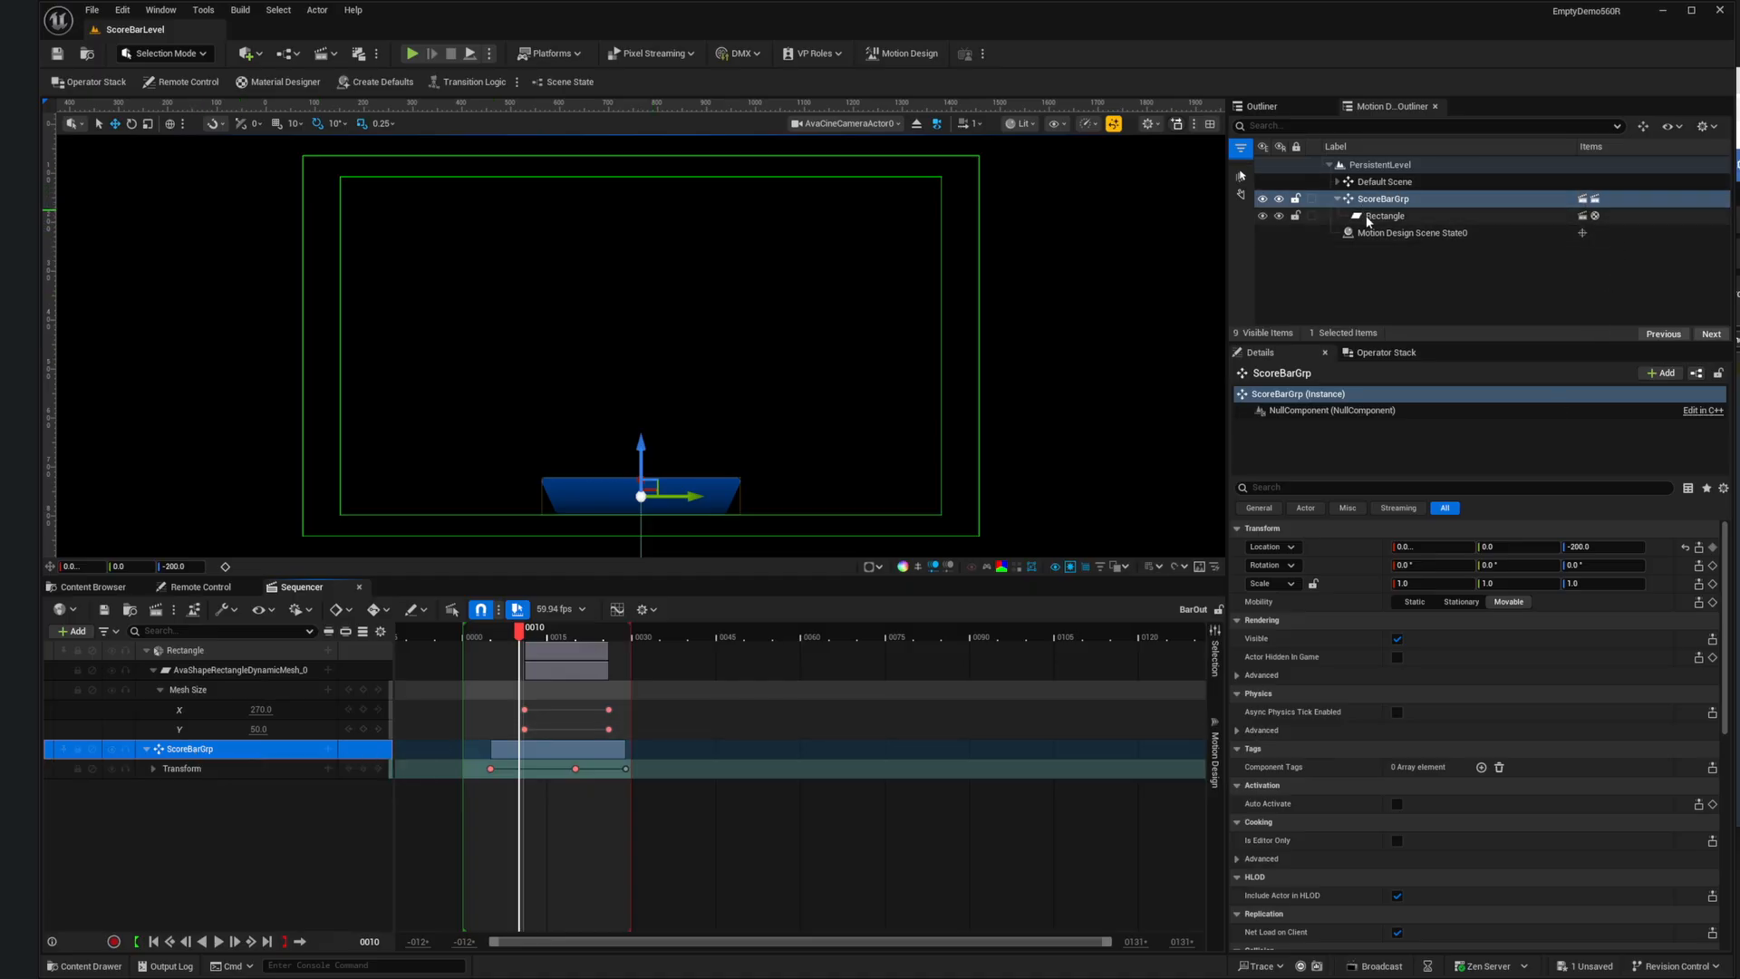
{"action": "left_click_drag", "start_coordinate": [526, 628], "coordinate": [486, 662]}
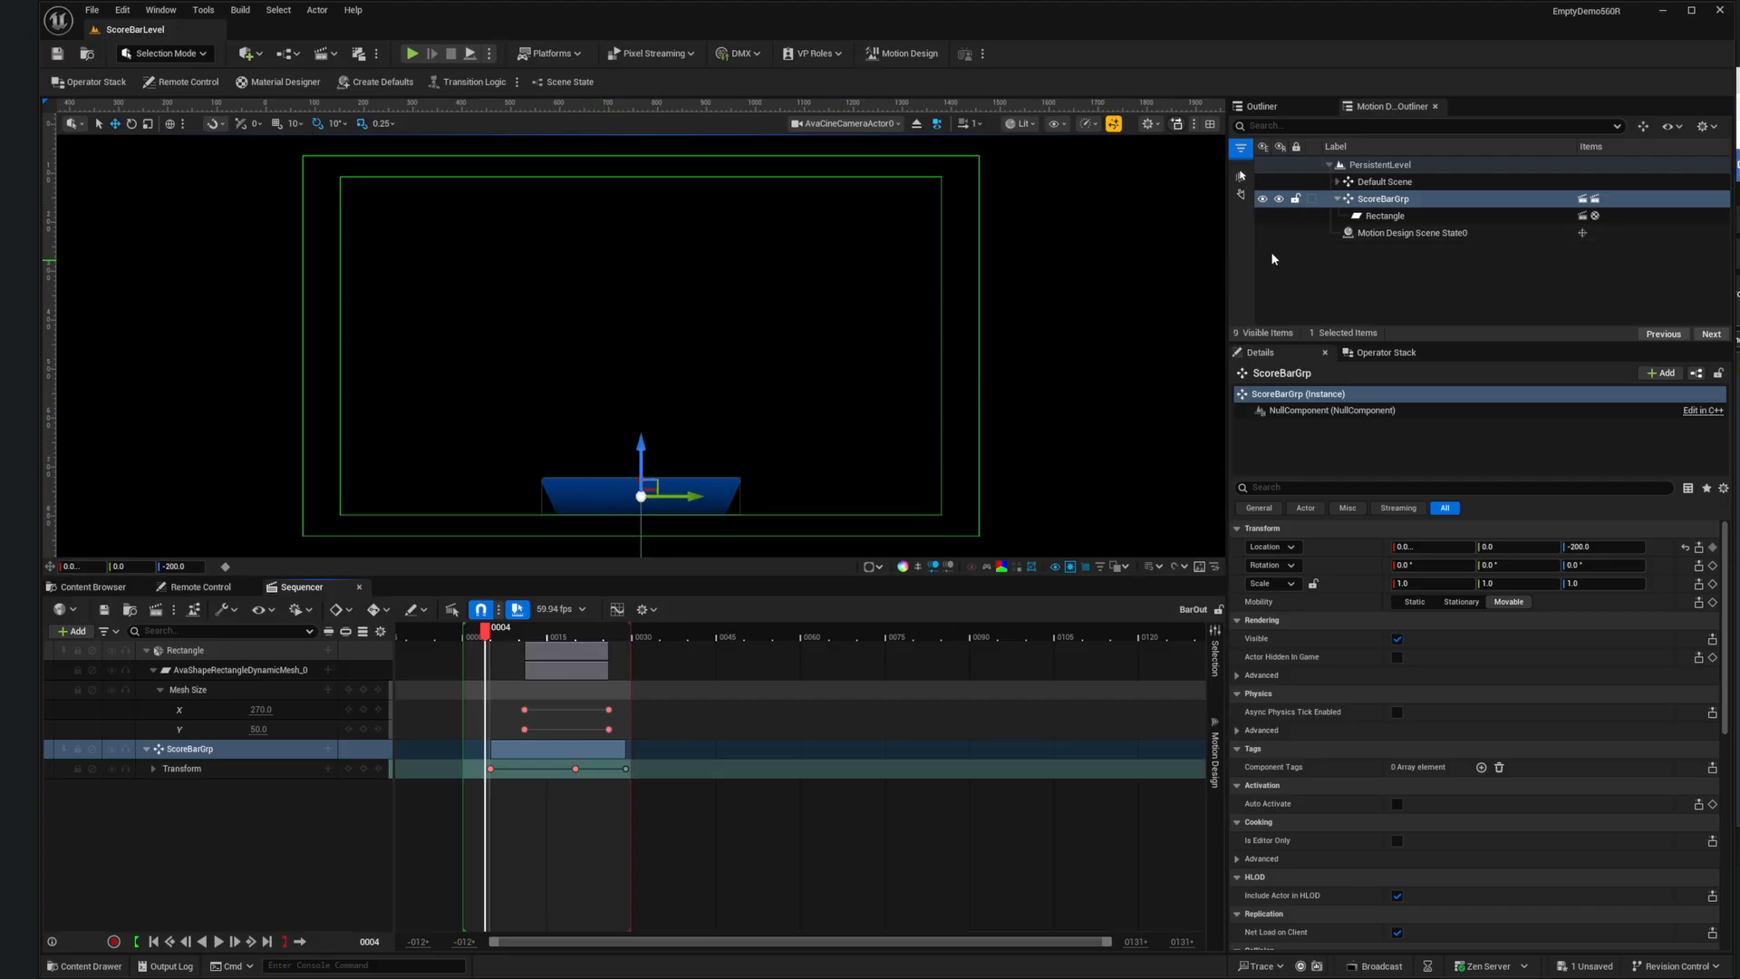
{"action": "left_click", "coordinate": [1390, 201]}
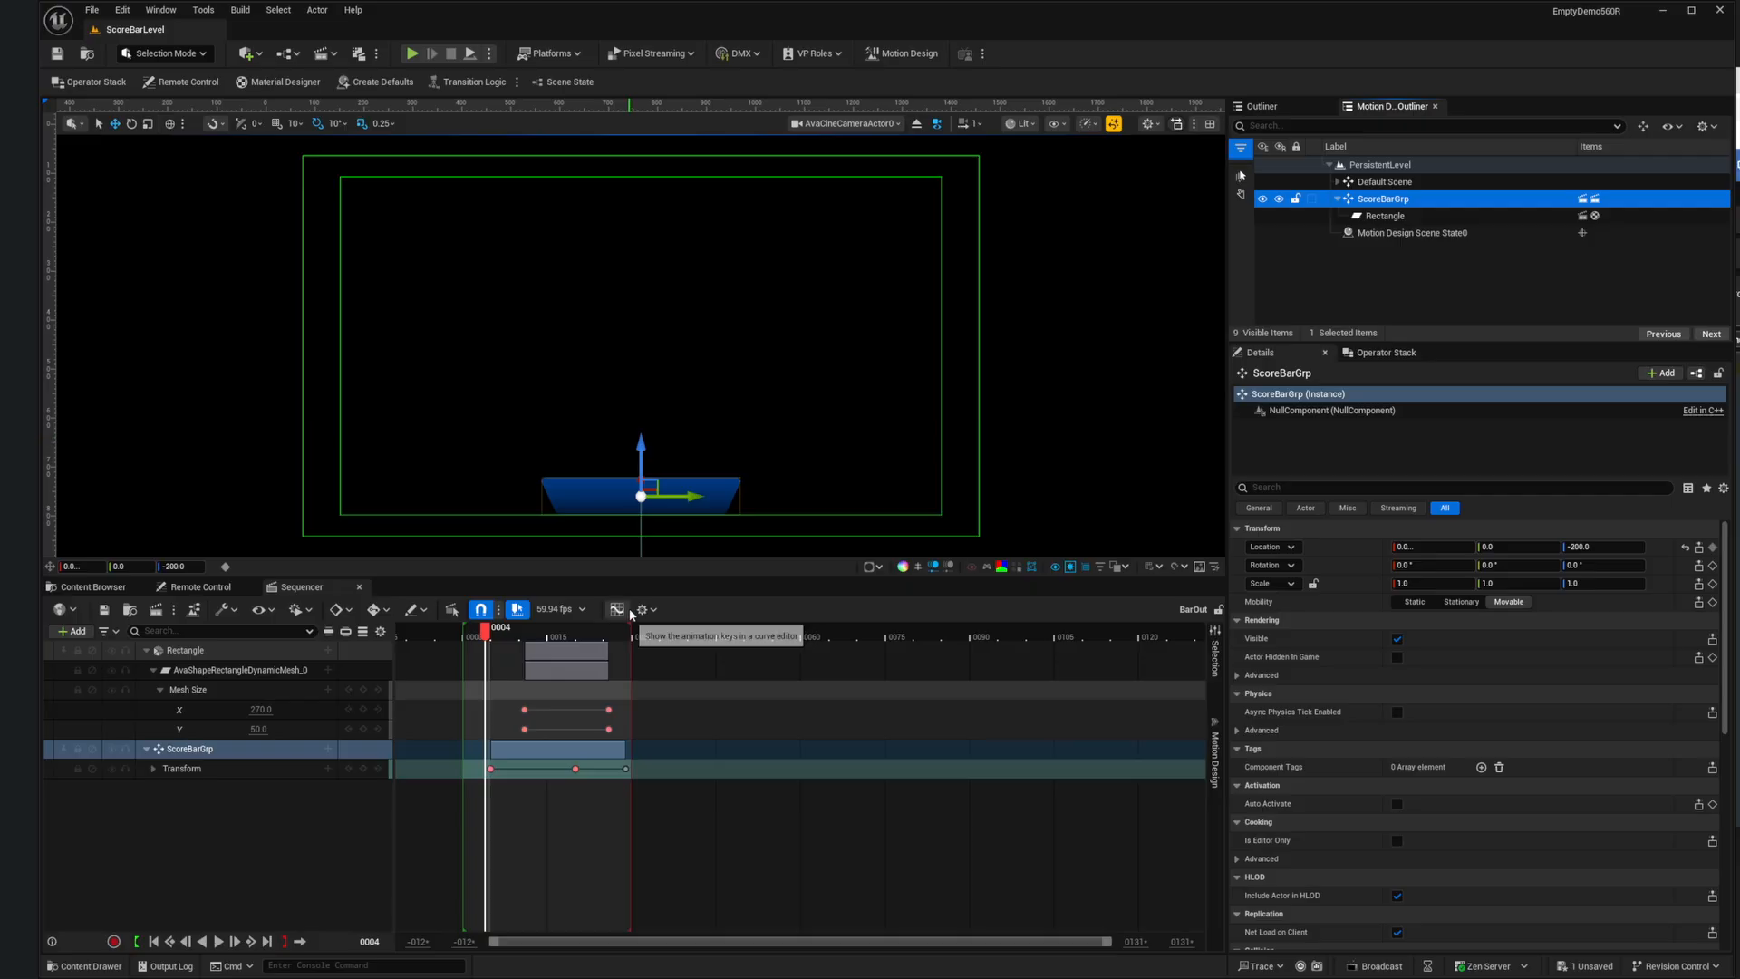
{"action": "mouse_move", "coordinate": [487, 631]}
{"action": "left_mouse_down"}
{"action": "mouse_move", "coordinate": [601, 636]}
{"action": "mouse_move", "coordinate": [508, 647]}
{"action": "left_mouse_up"}
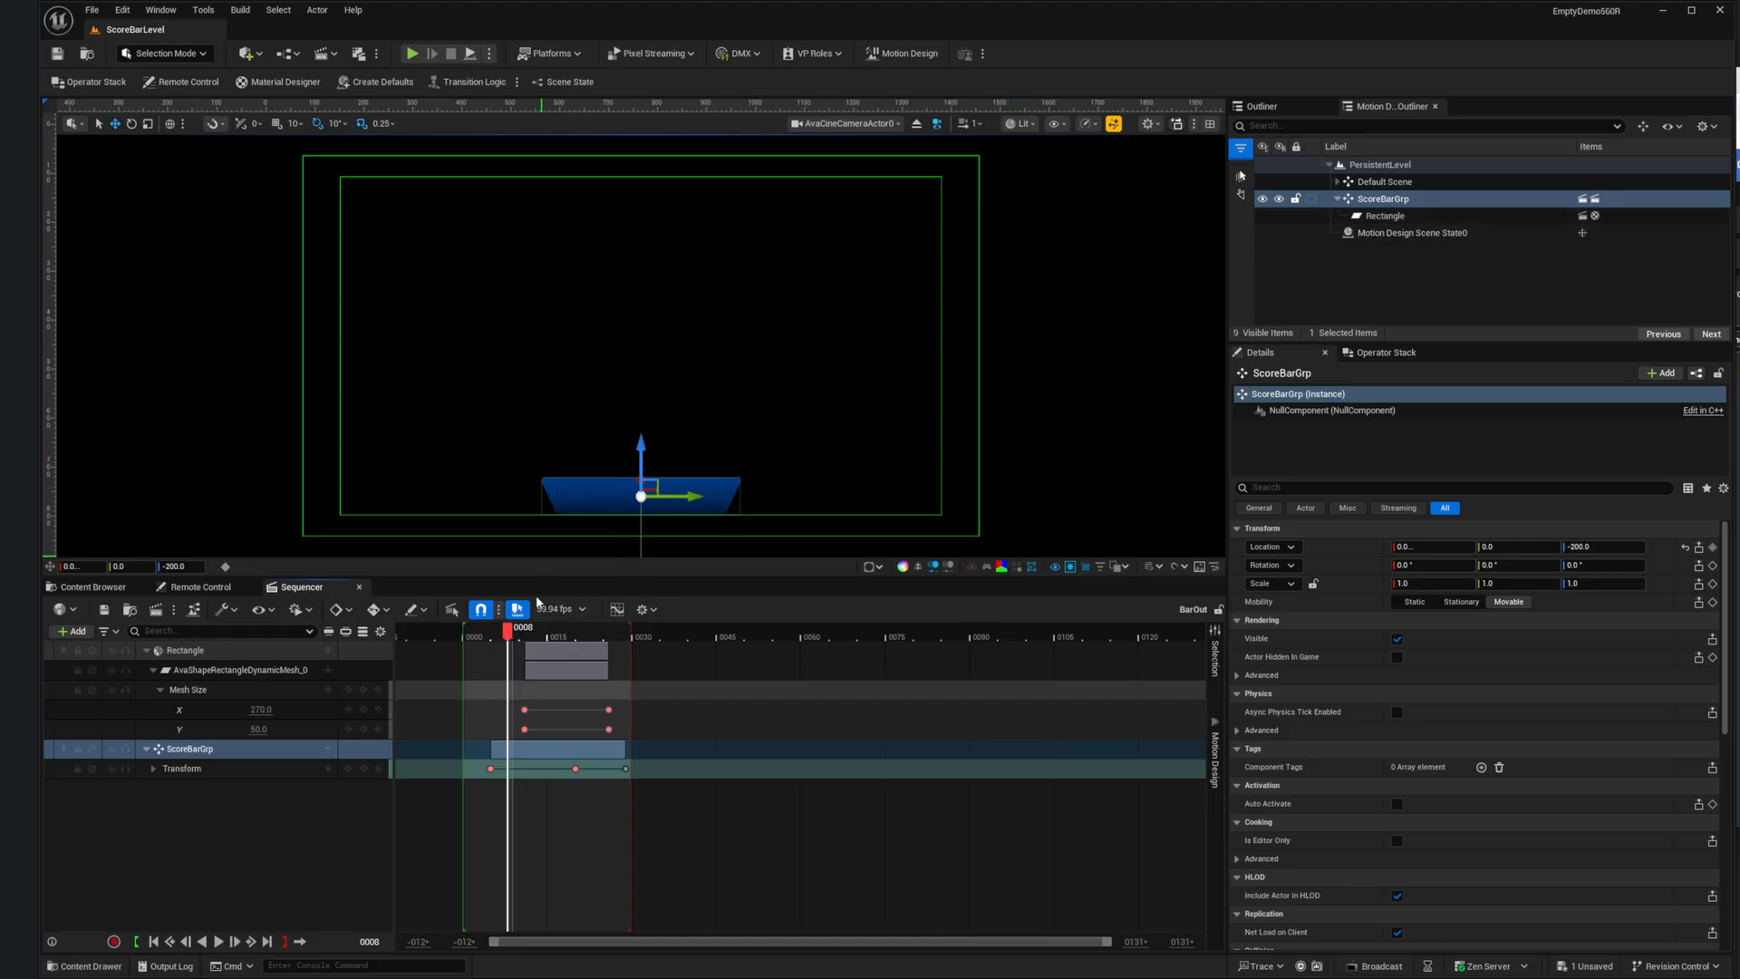
{"action": "left_click_drag", "start_coordinate": [508, 634], "coordinate": [480, 657]}
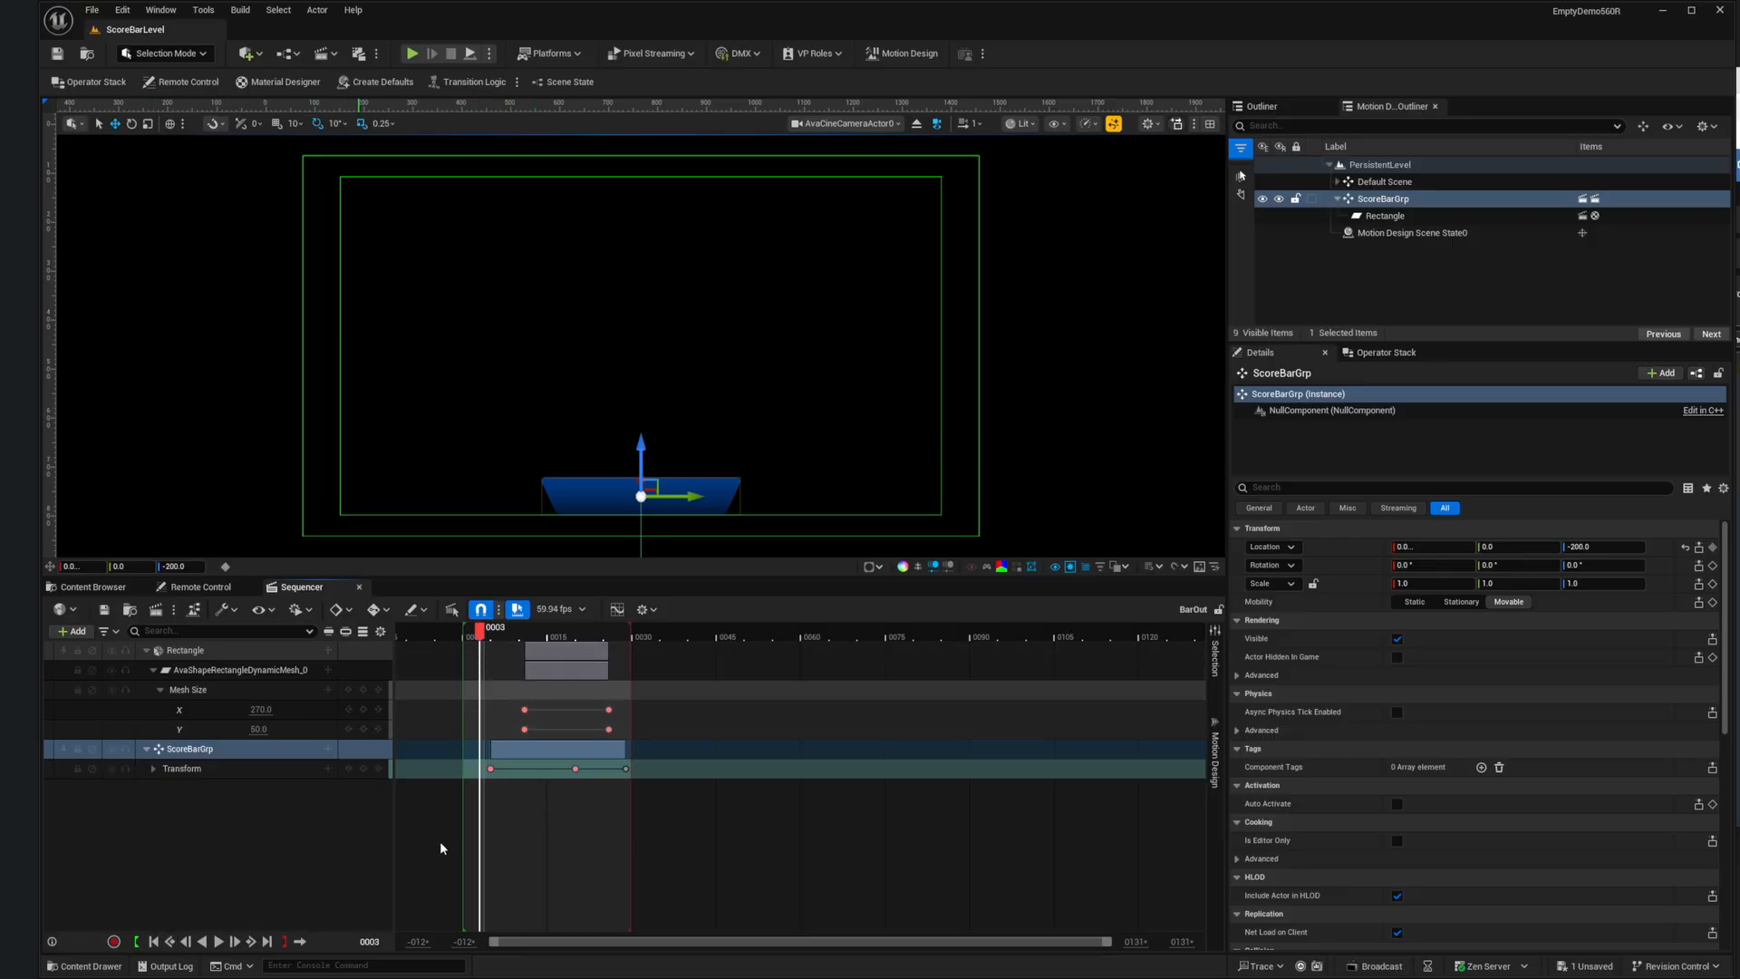
Step: Shift all Rectangle and ScoreBarGrp keys in BarOut earlier to start at frame 0, and shorten the sequence to end at about frame 26
{"action": "left_click_drag", "start_coordinate": [713, 778], "coordinate": [459, 705]}
{"action": "left_click_drag", "start_coordinate": [576, 769], "coordinate": [552, 769]}
{"action": "left_click_drag", "start_coordinate": [631, 635], "coordinate": [607, 634]}
{"action": "left_click", "coordinate": [641, 852]}
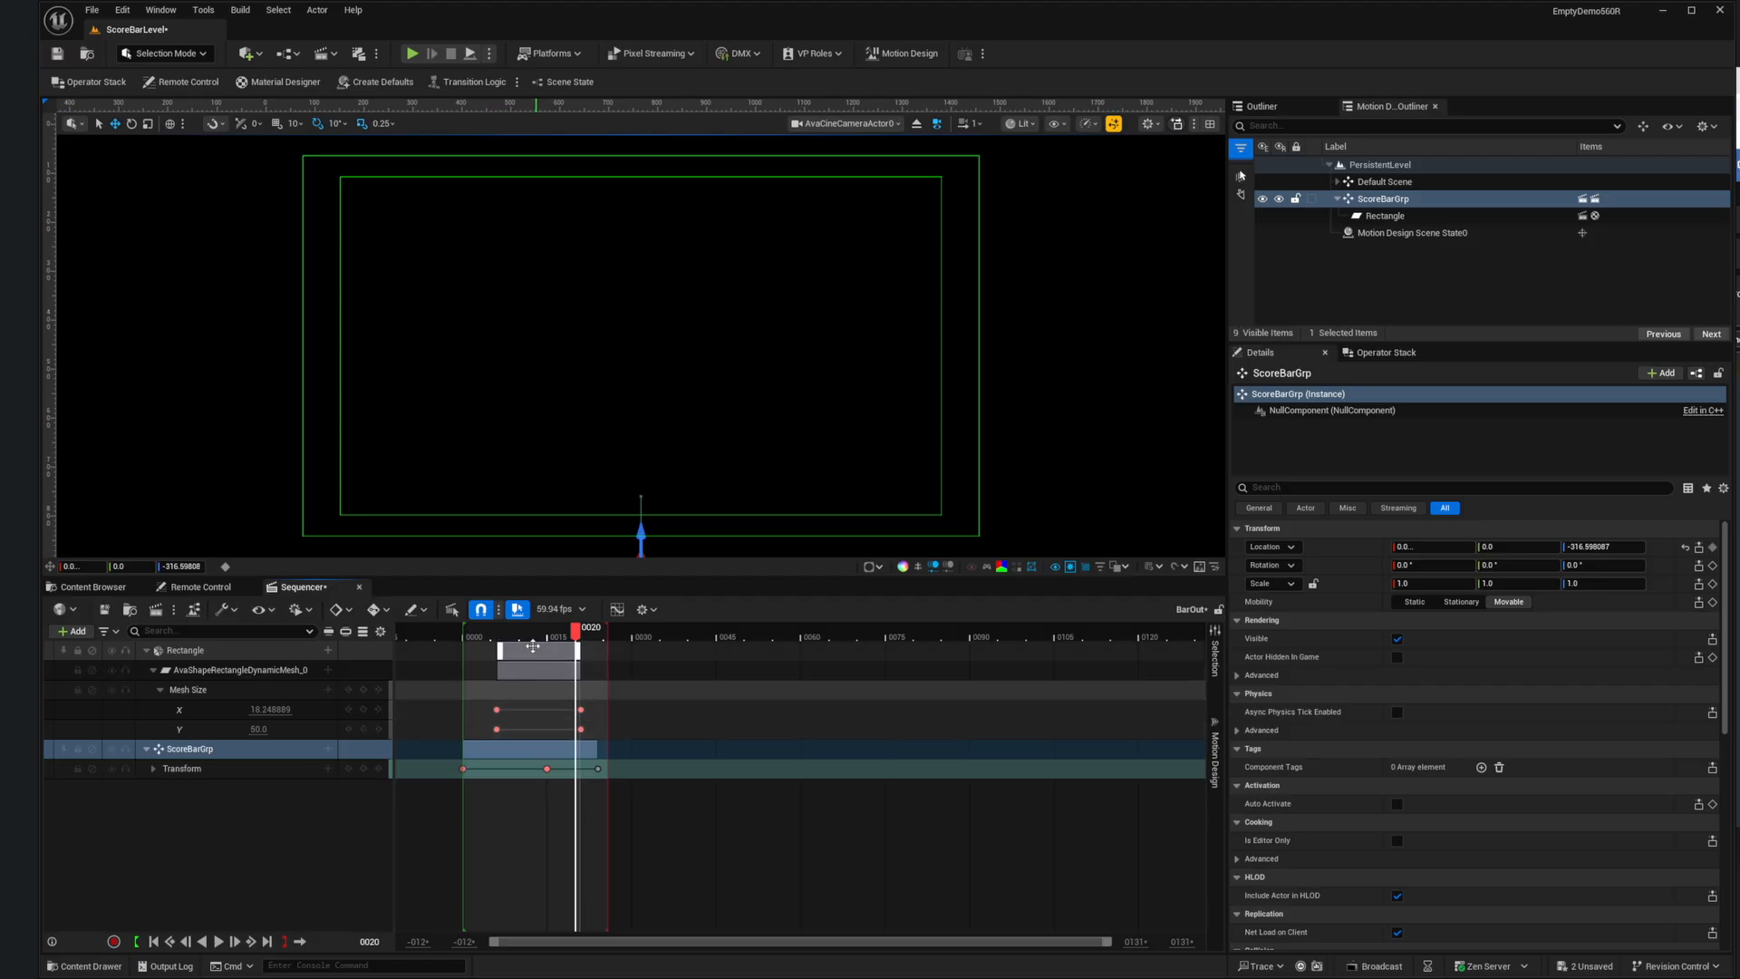
Step: Check the retimed BarOut animation by scrubbing from the first frame to frame 6, and return to the start
{"action": "left_click", "coordinate": [153, 943]}
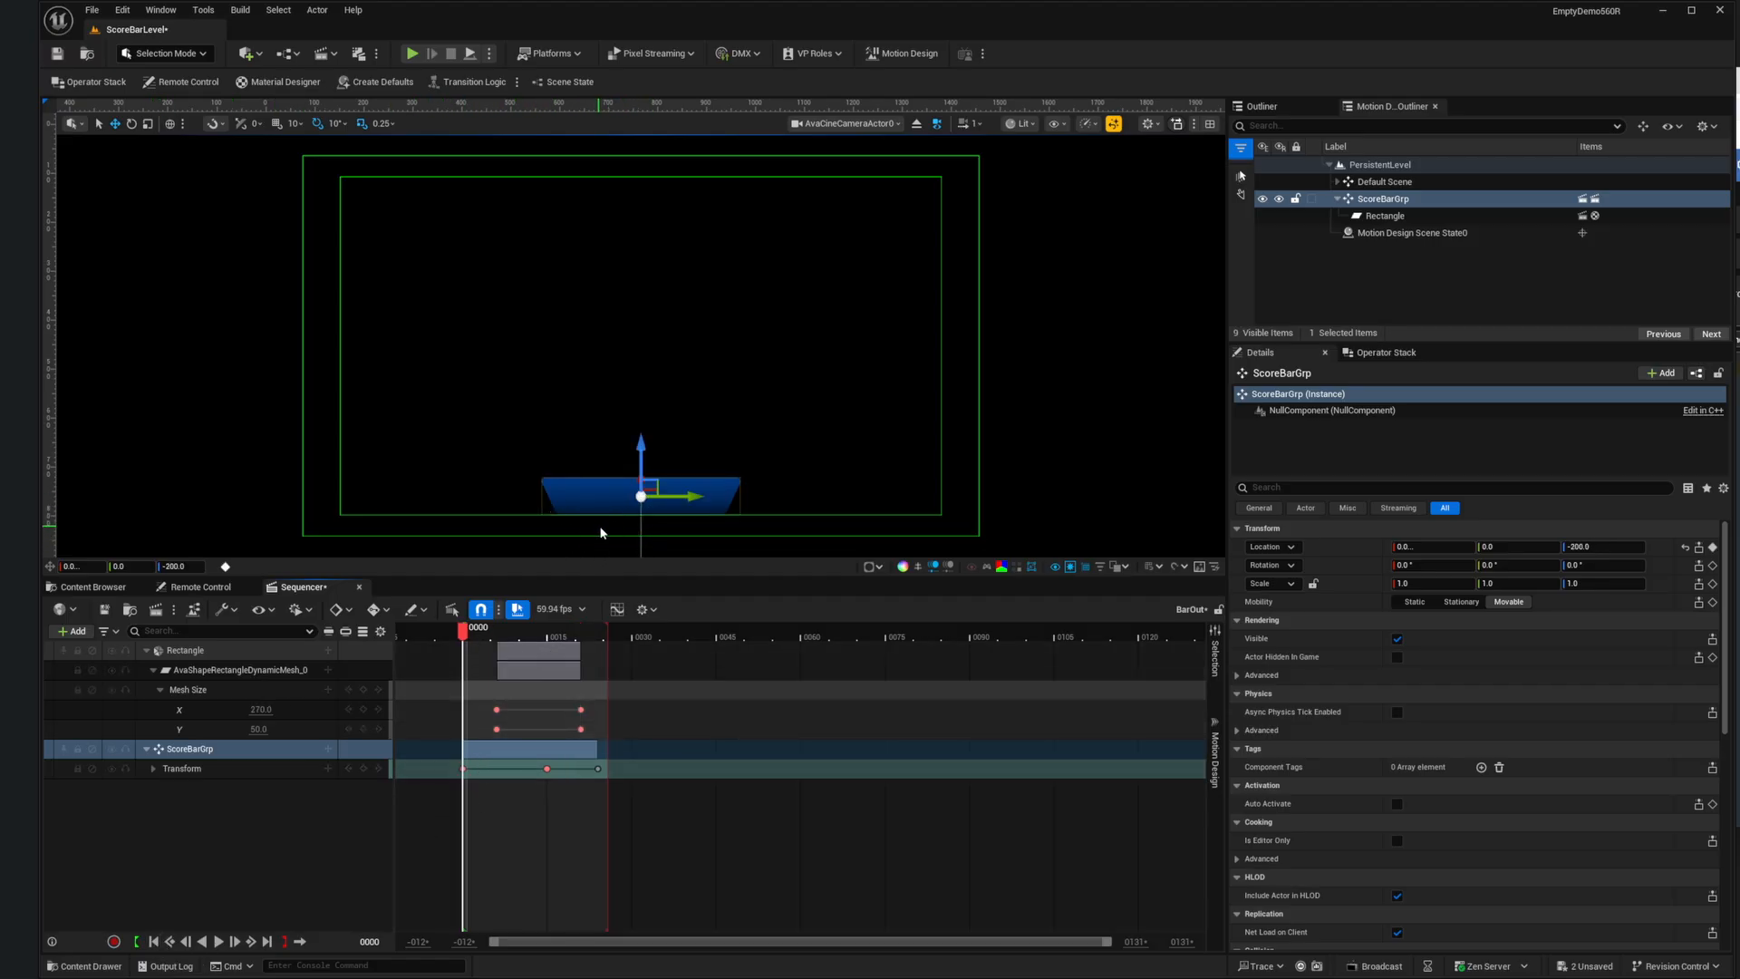
{"action": "left_click_drag", "start_coordinate": [464, 632], "coordinate": [500, 634]}
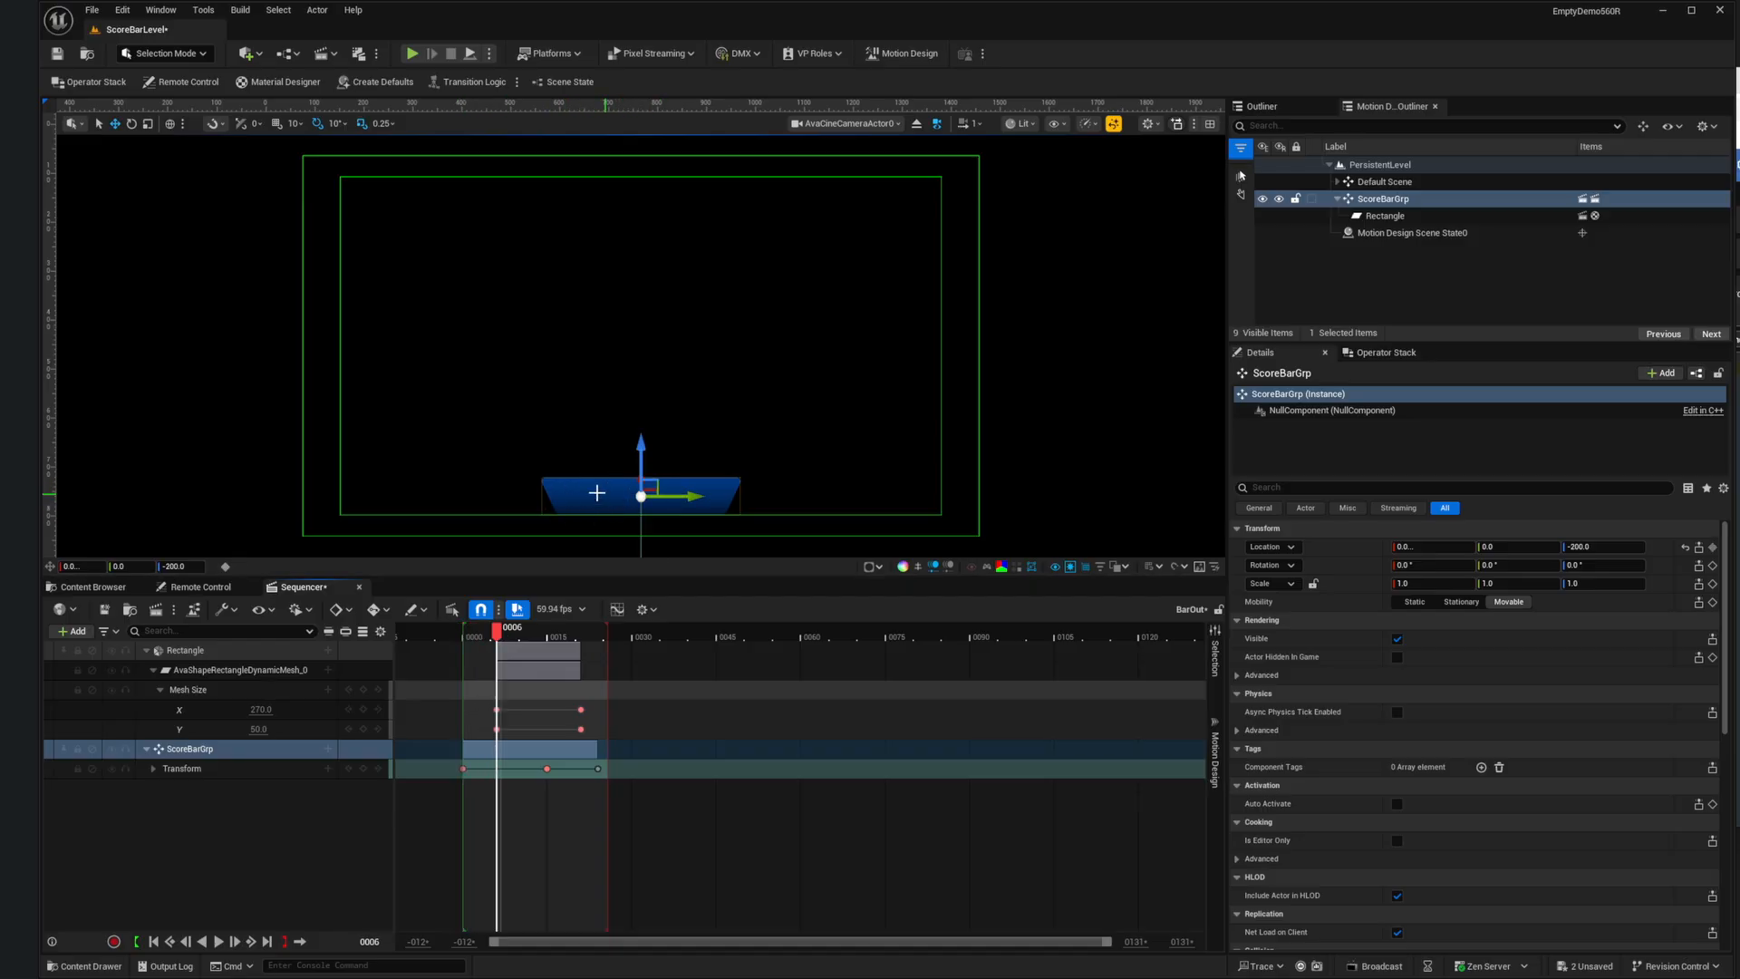
{"action": "mouse_move", "coordinate": [499, 635]}
{"action": "left_mouse_down"}
{"action": "mouse_move", "coordinate": [594, 632]}
{"action": "mouse_move", "coordinate": [498, 631]}
{"action": "left_mouse_up"}
{"action": "left_click", "coordinate": [152, 941]}
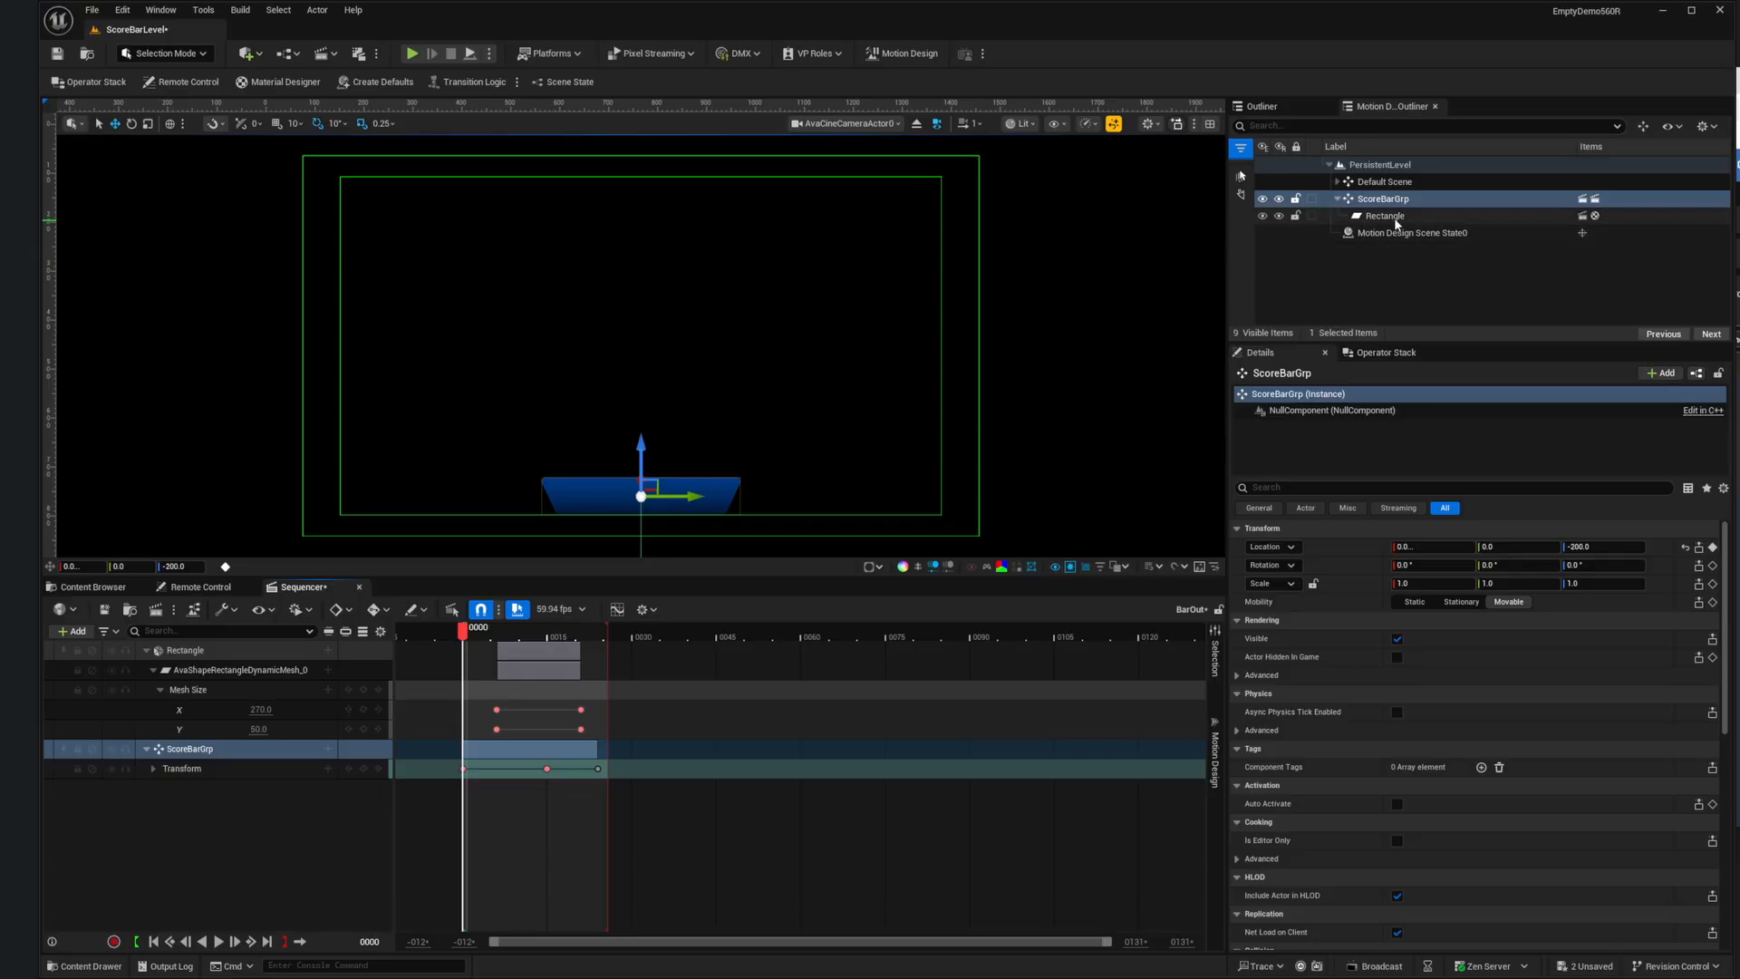
Step: Switch to the empty Sequence and duplicate the Rectangle shape inside ScoreBarGrp
{"action": "left_click", "coordinate": [1215, 759]}
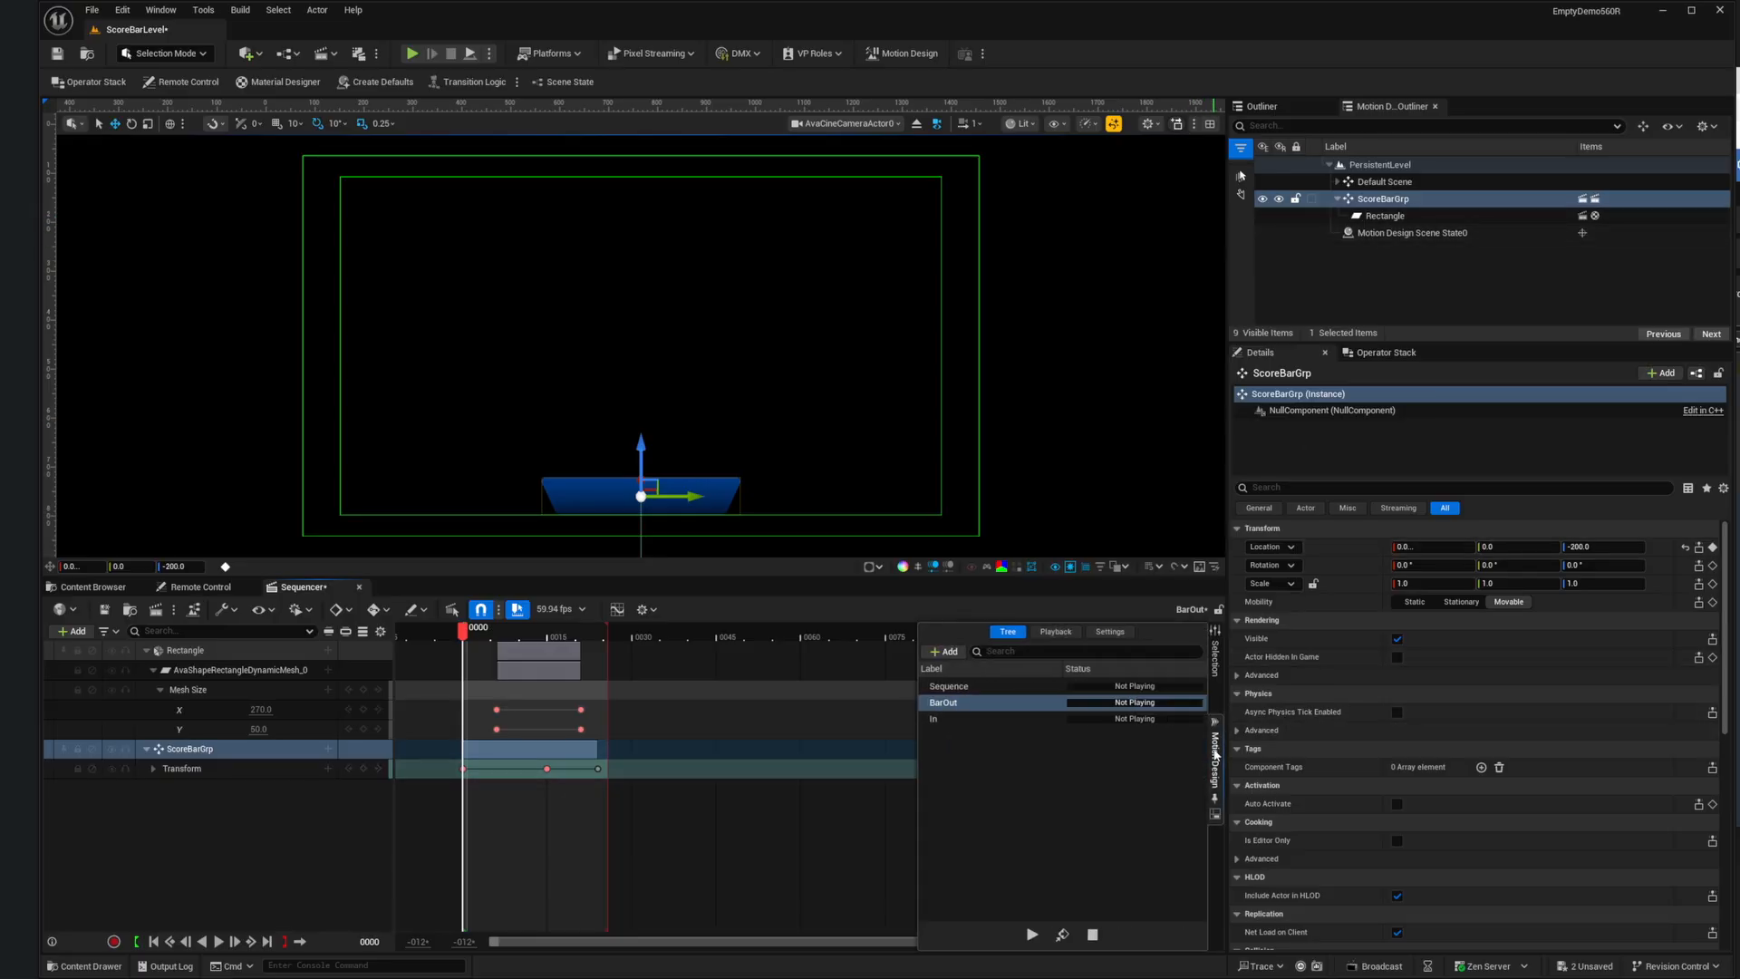
{"action": "left_click", "coordinate": [949, 686]}
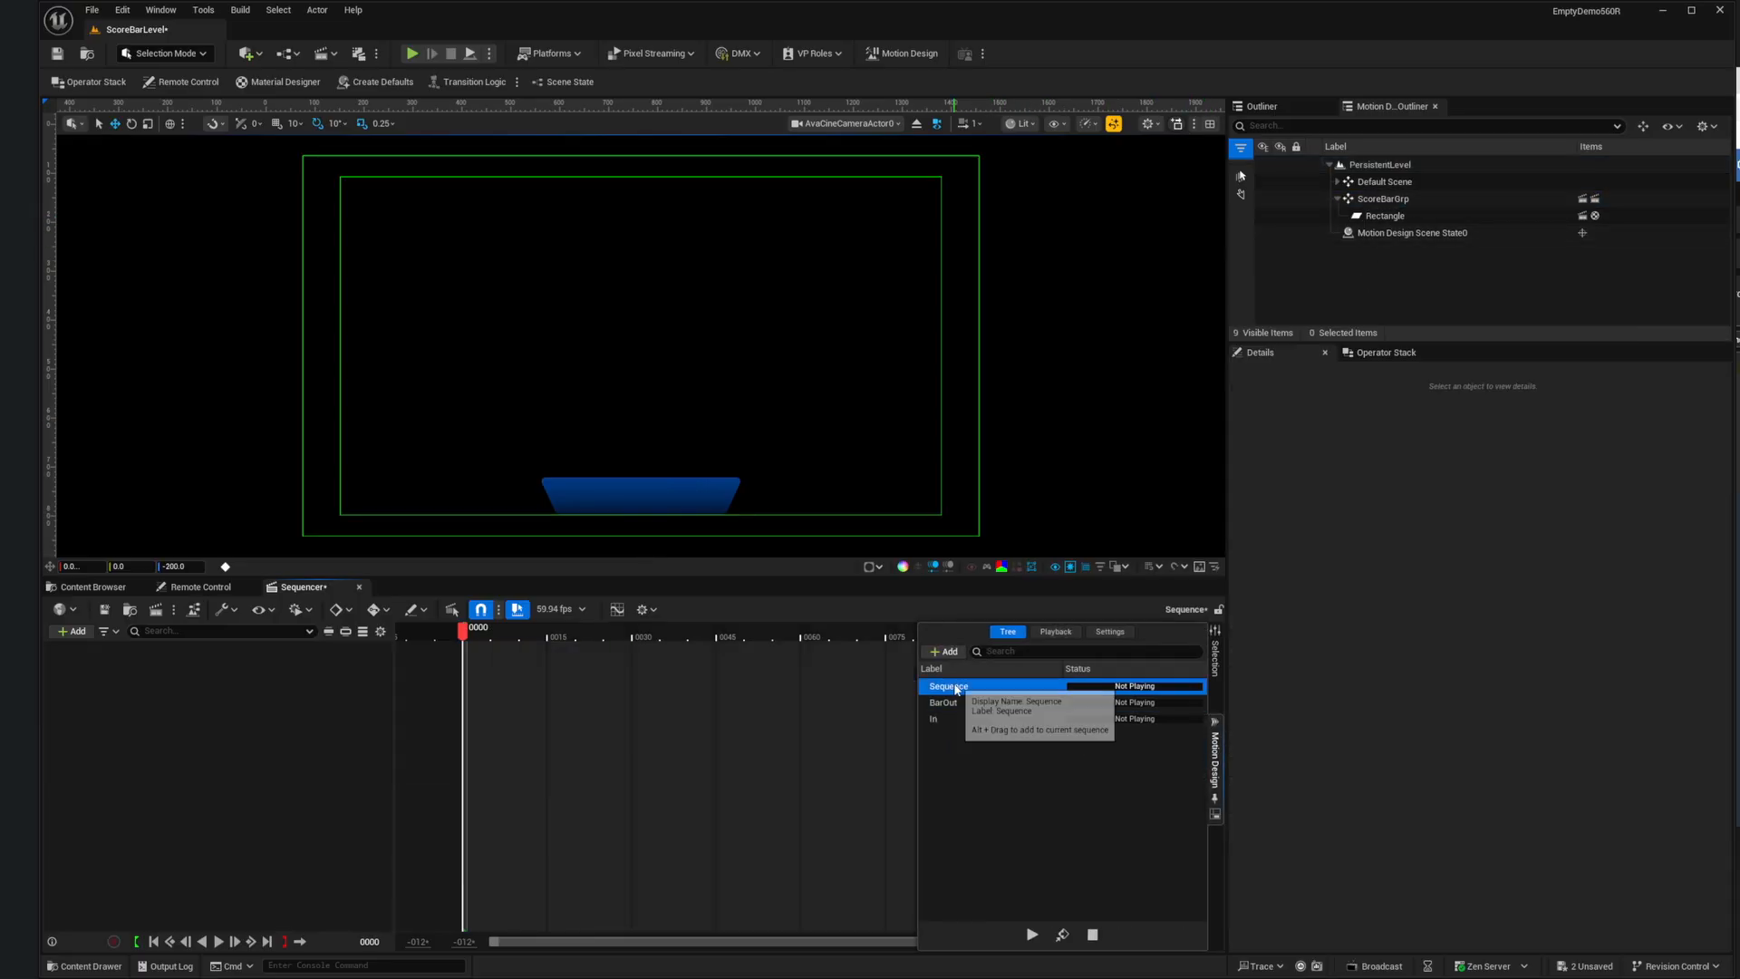
{"action": "left_click", "coordinate": [1384, 217]}
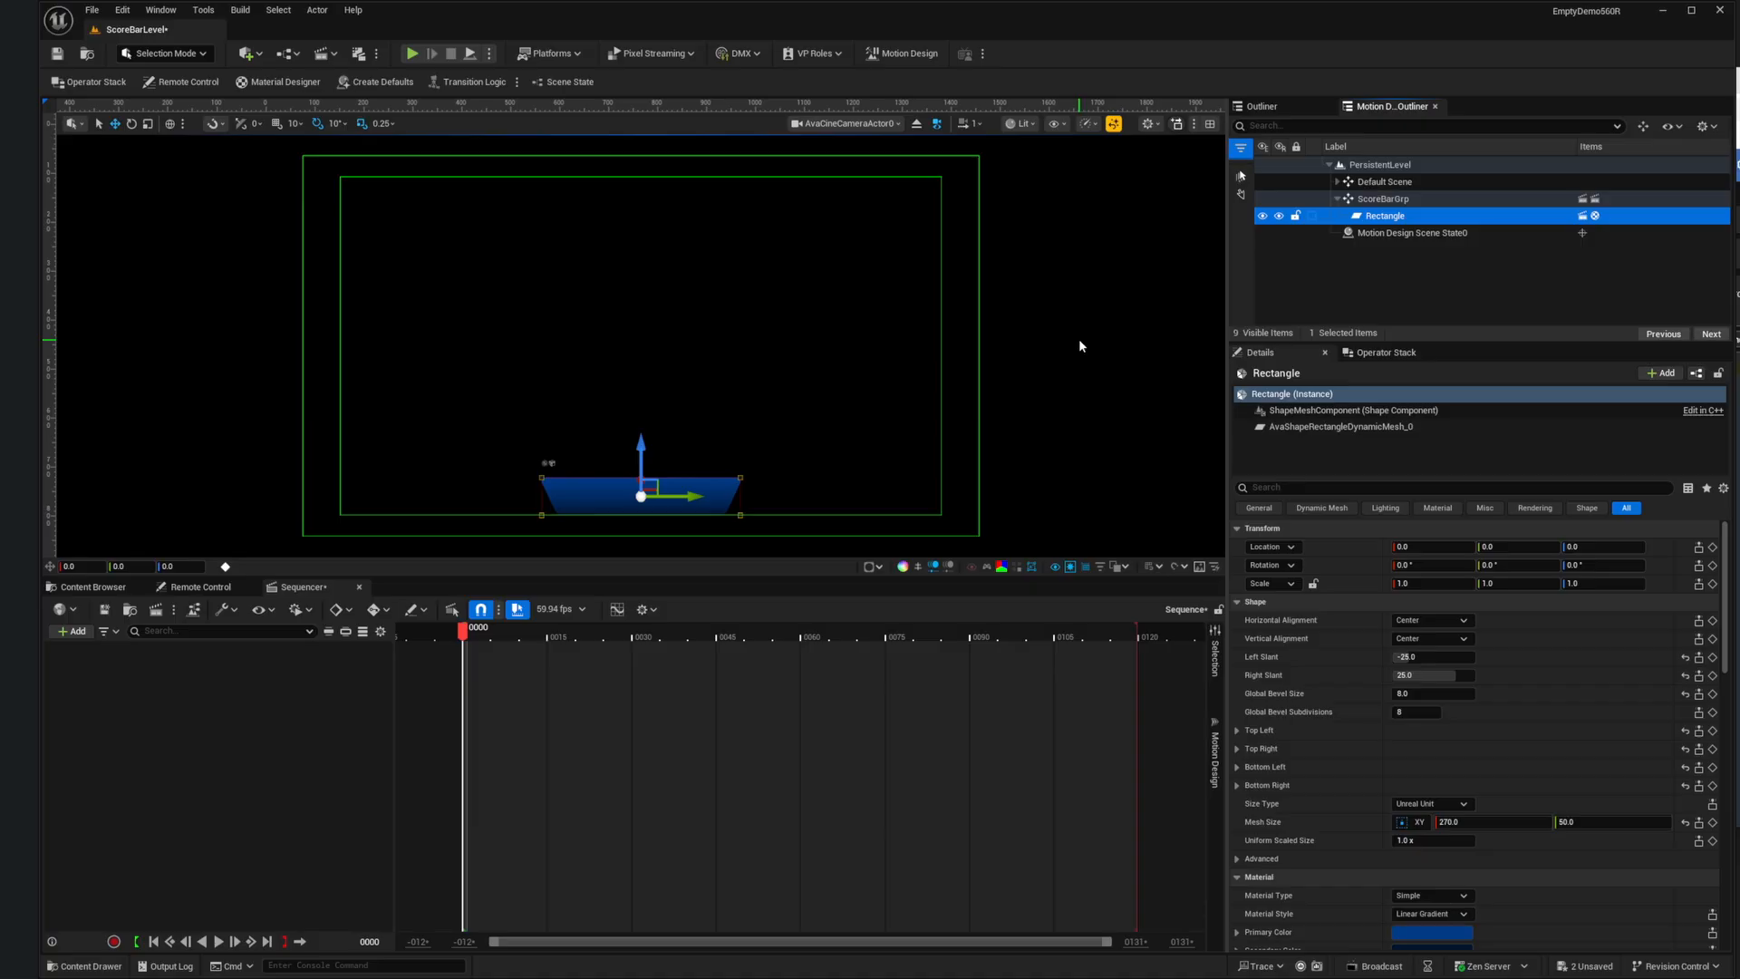
{"action": "key", "text": "ctrl+d"}
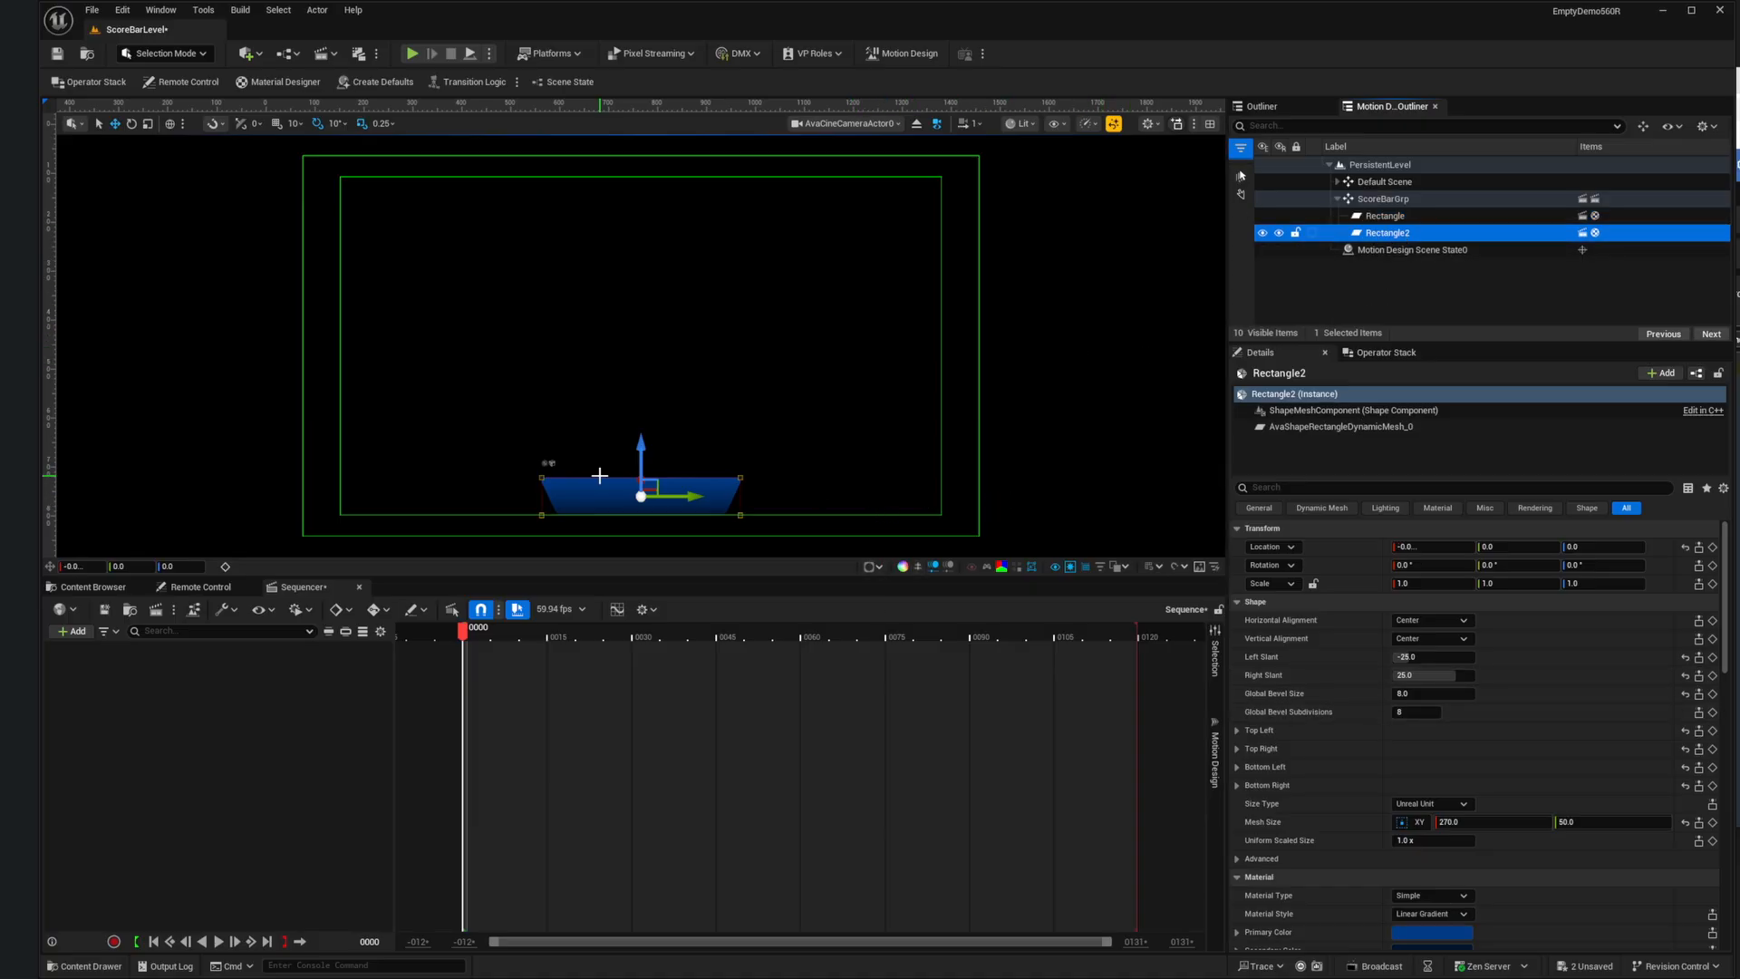
Step: Set Rectangle2's primary gradient color to a grey with saturation 0 and value 0.193
{"action": "scroll", "coordinate": [1563, 832], "scroll_direction": "down", "scroll_amount": 2}
{"action": "scroll", "coordinate": [1563, 832], "scroll_direction": "down", "scroll_amount": 3}
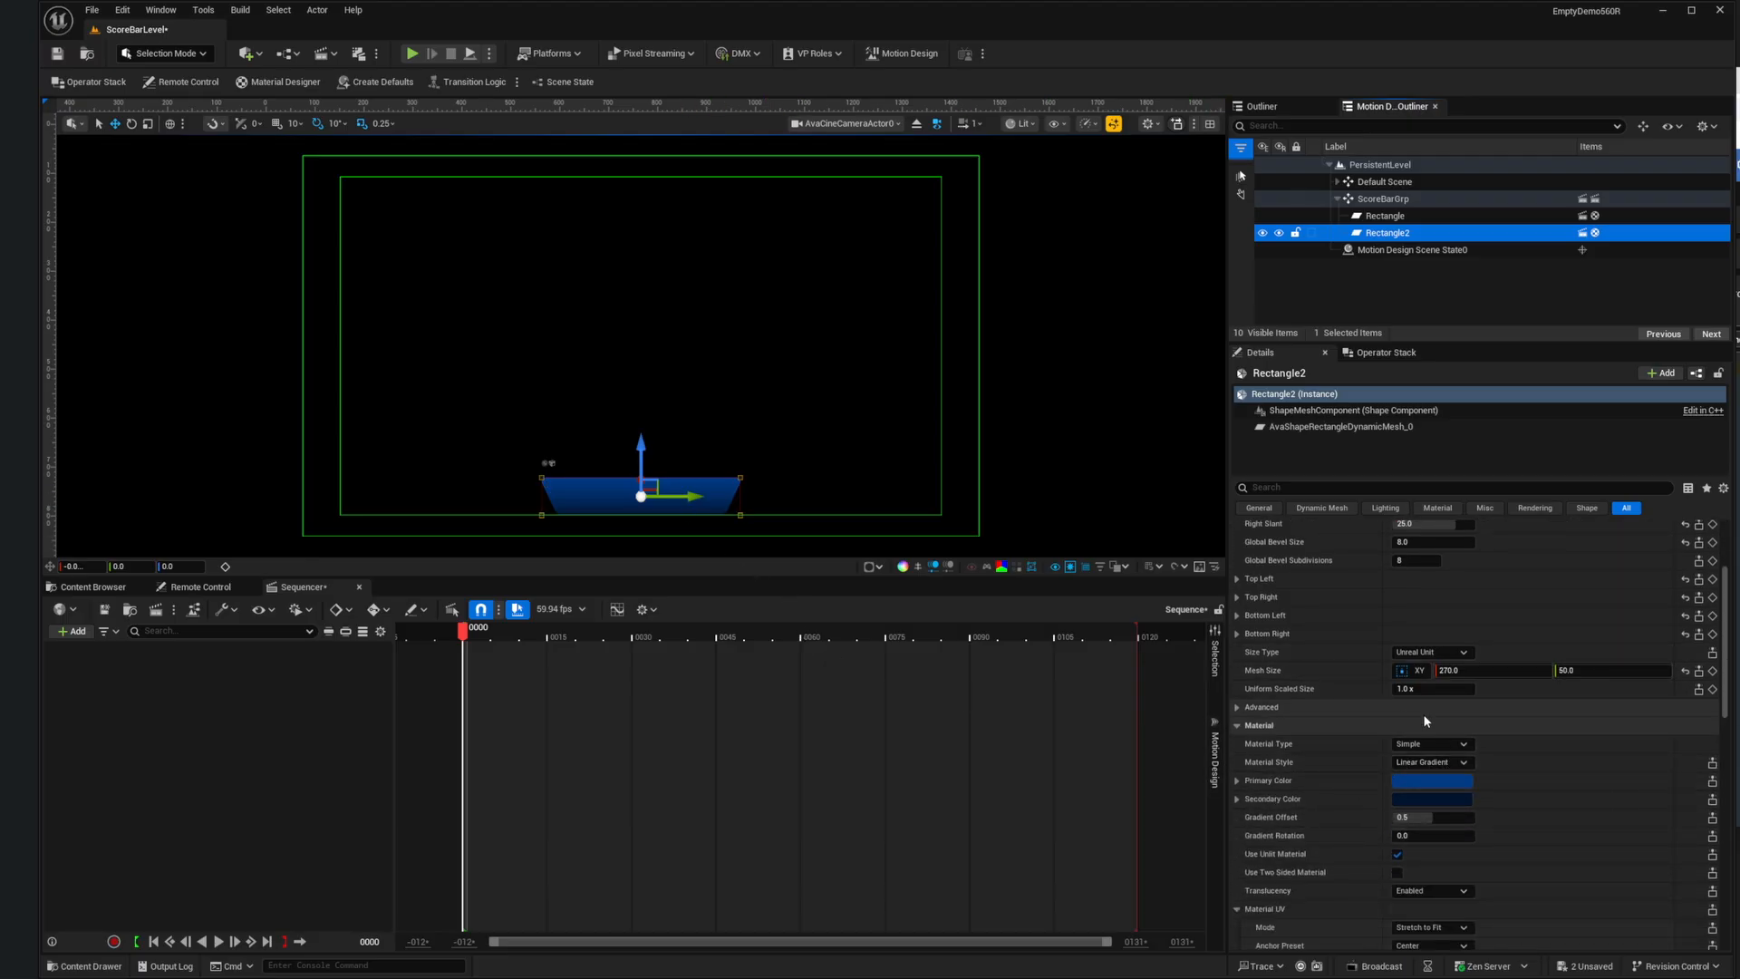
{"action": "left_click", "coordinate": [1419, 781]}
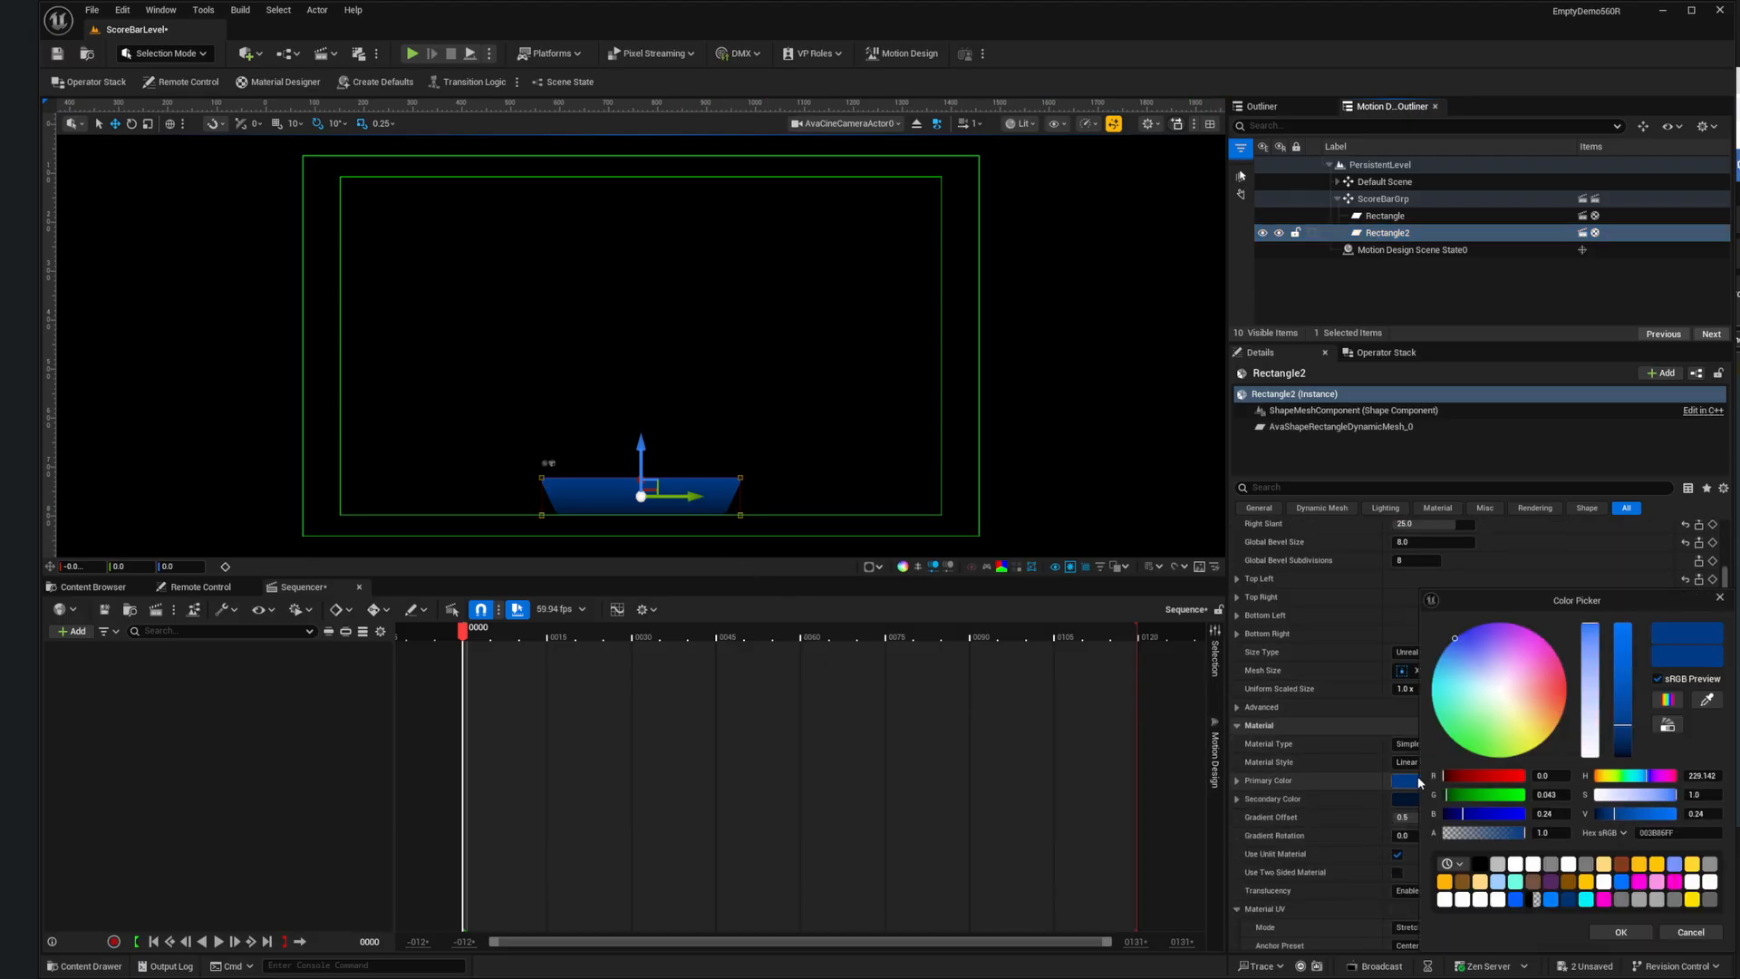
{"action": "left_click_drag", "start_coordinate": [1593, 687], "coordinate": [1591, 754]}
{"action": "left_click", "coordinate": [1624, 730]}
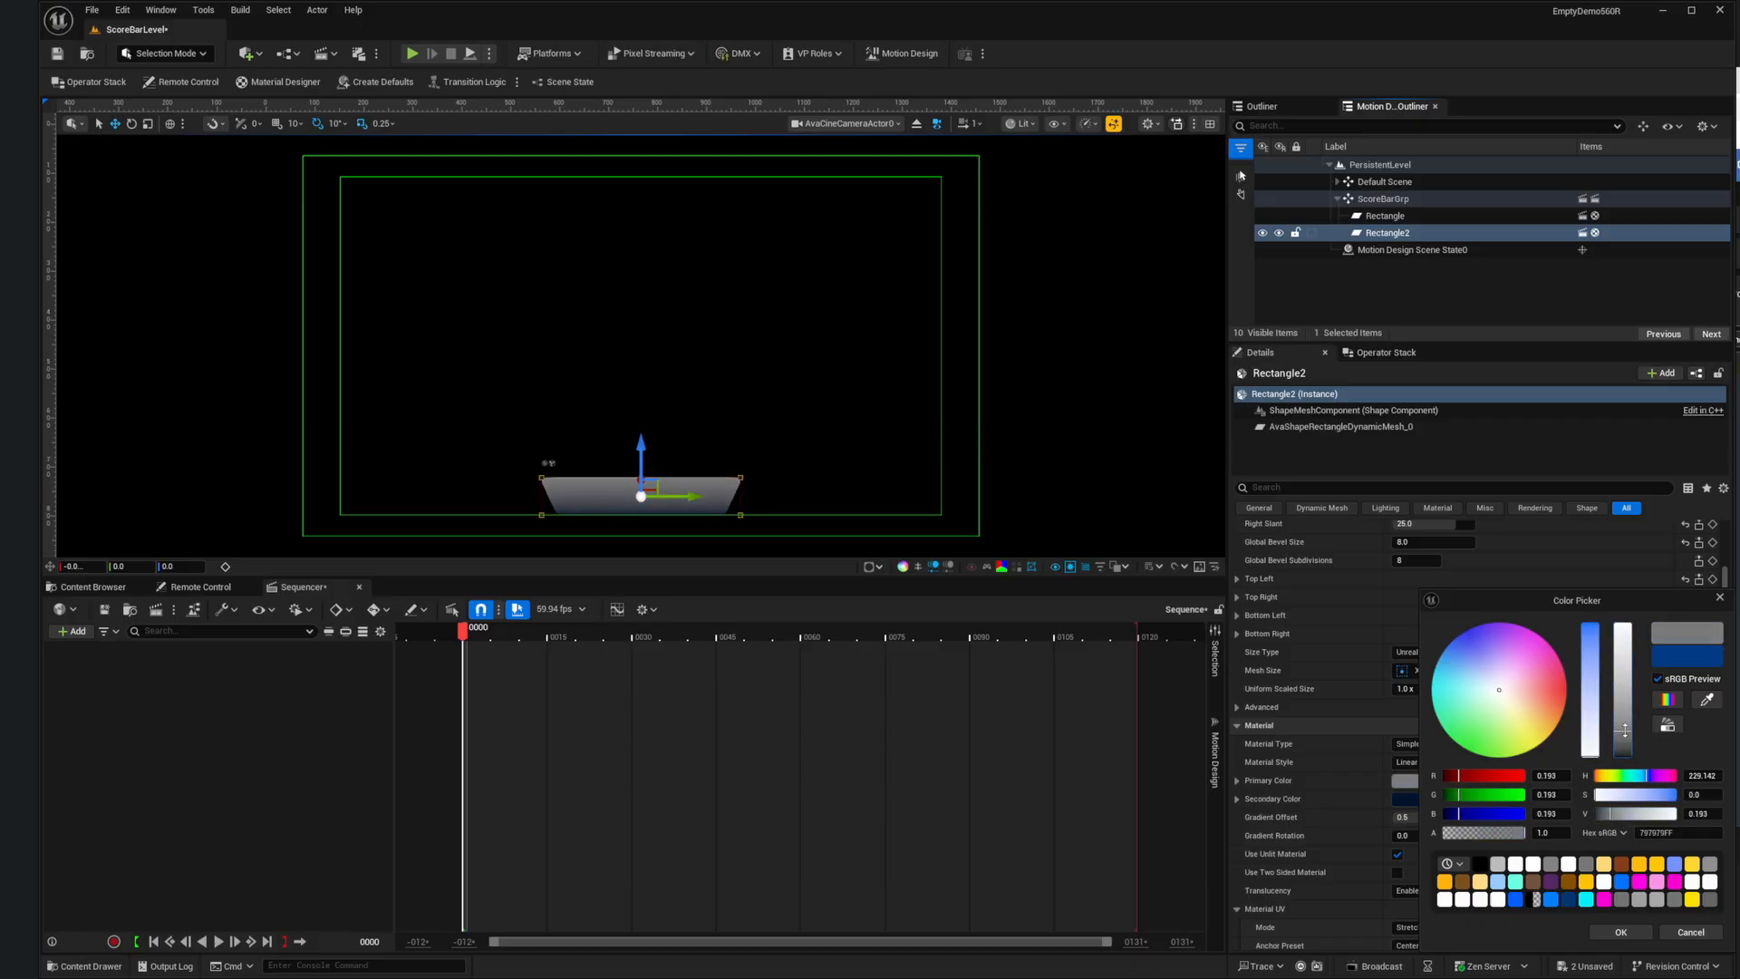
{"action": "left_click", "coordinate": [1621, 932]}
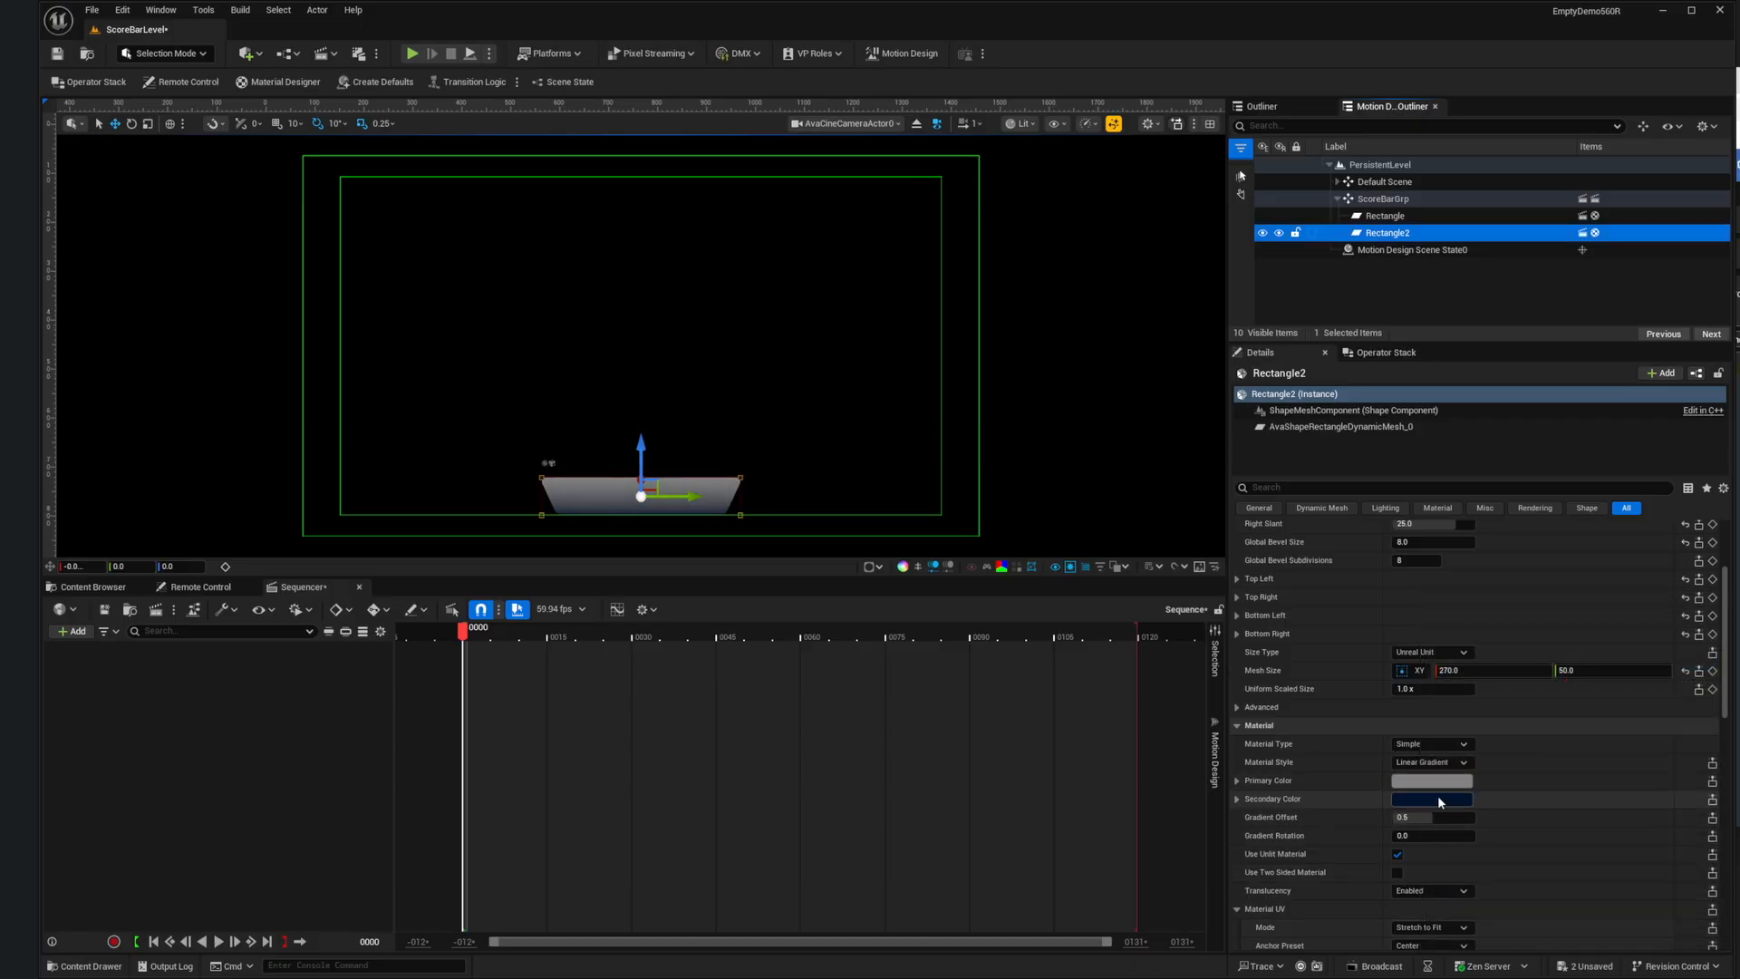
Step: Set Rectangle2's secondary gradient color to white
{"action": "left_click", "coordinate": [1429, 800]}
{"action": "left_click_drag", "start_coordinate": [1608, 661], "coordinate": [1631, 574]}
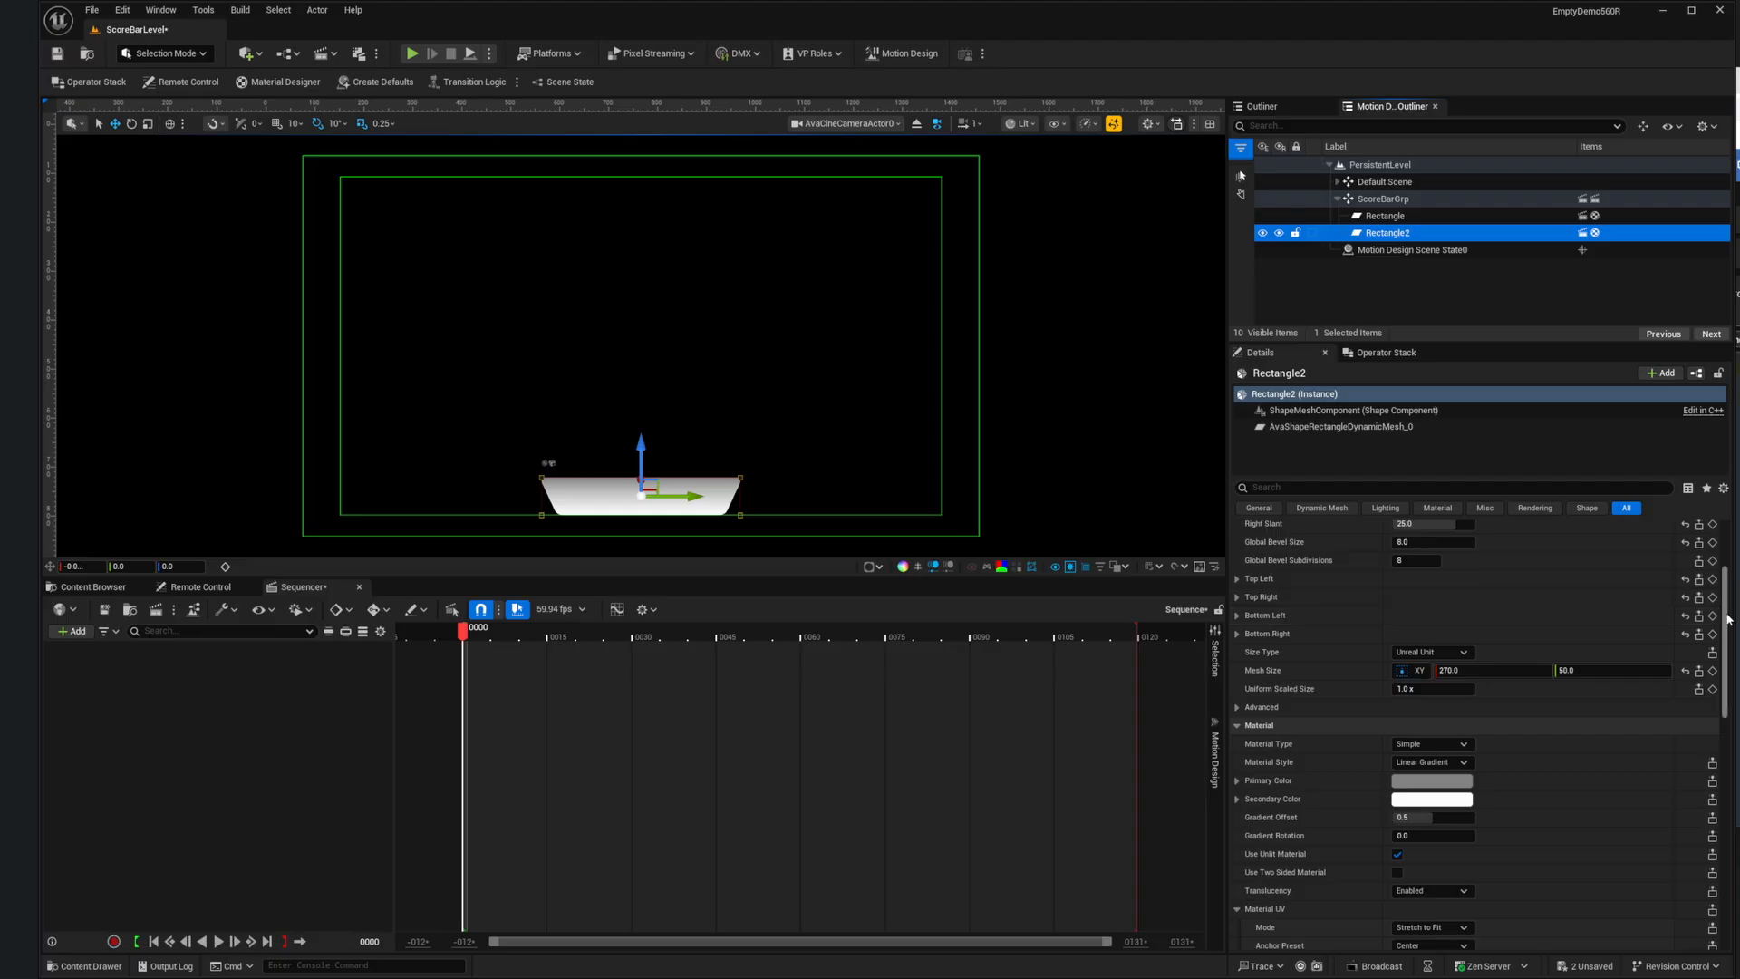
{"action": "scroll", "coordinate": [1645, 600], "scroll_direction": "up", "scroll_amount": 3}
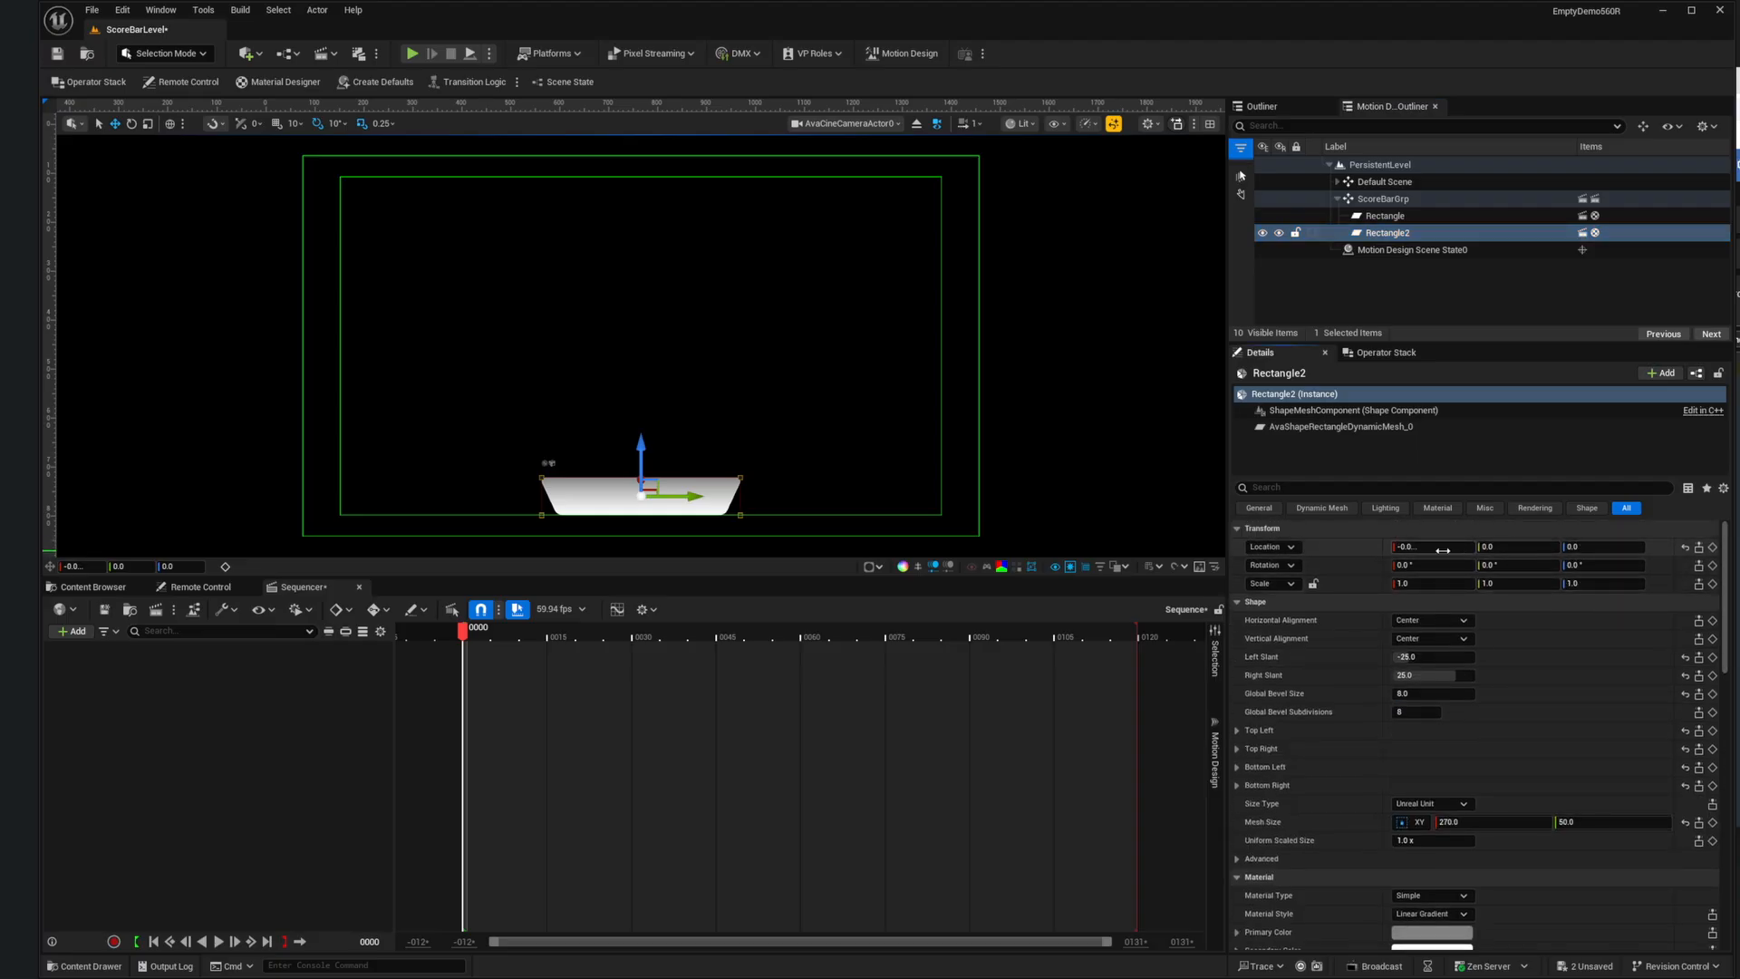
Step: Add a Translucent Sort Priority modifier to ScoreBarGrp
{"action": "left_click", "coordinate": [1385, 216]}
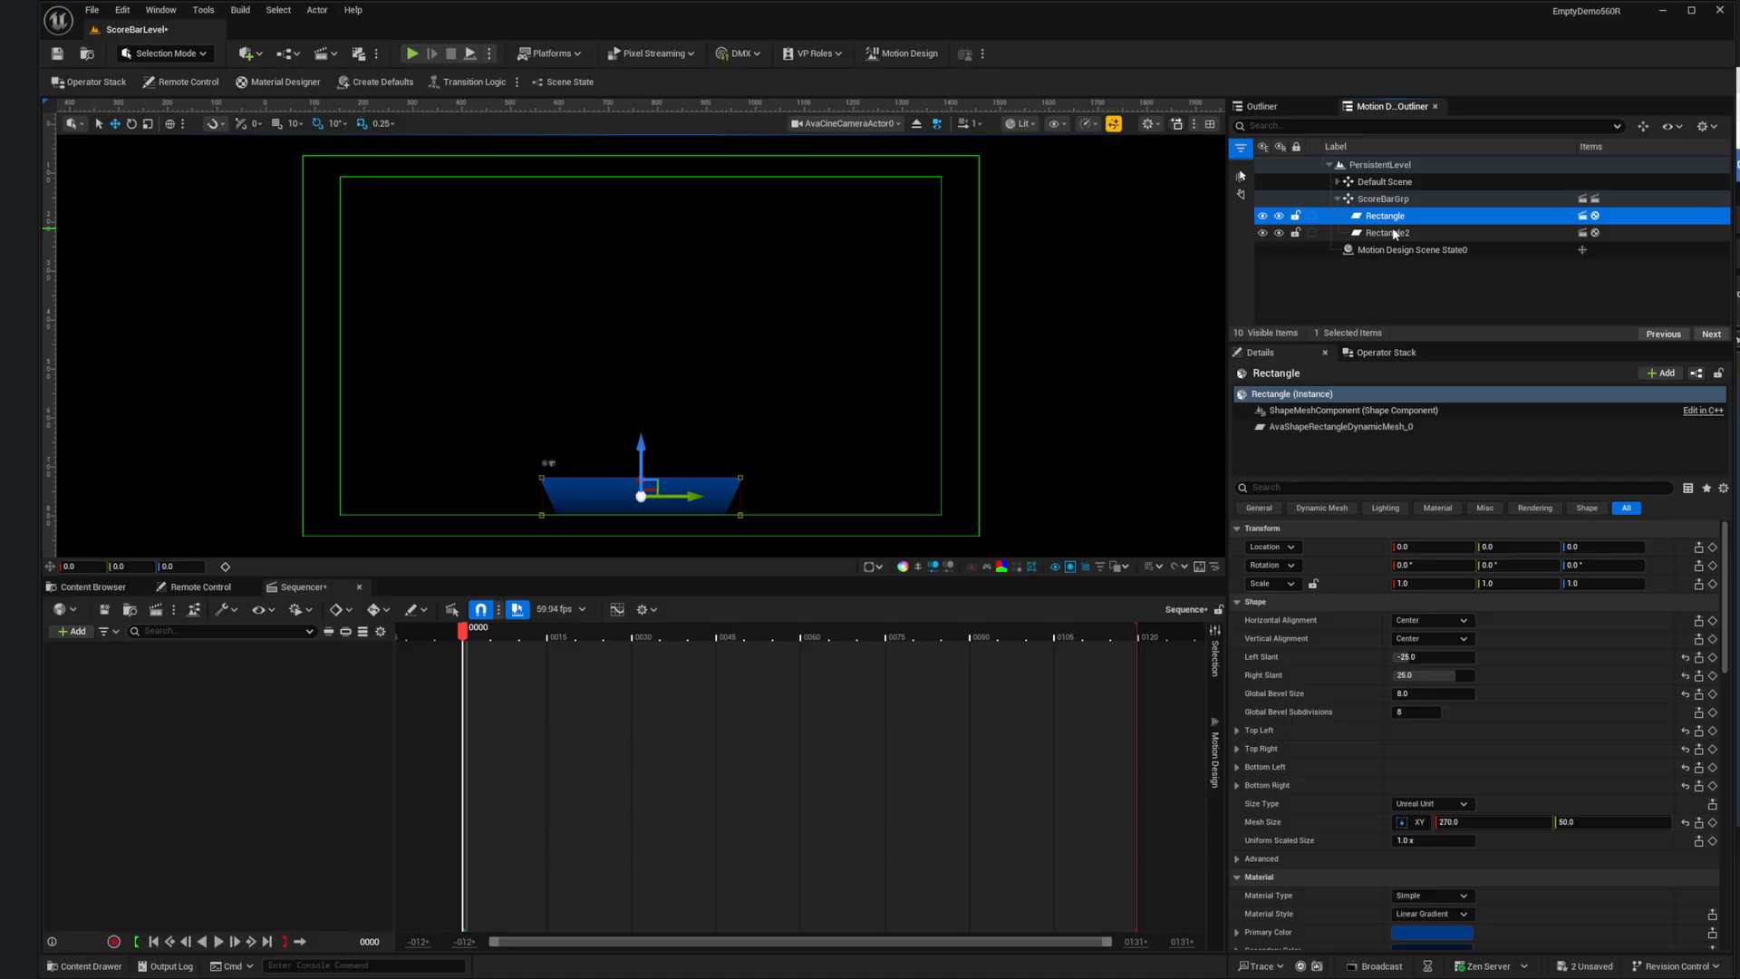
{"action": "left_click", "coordinate": [1387, 234]}
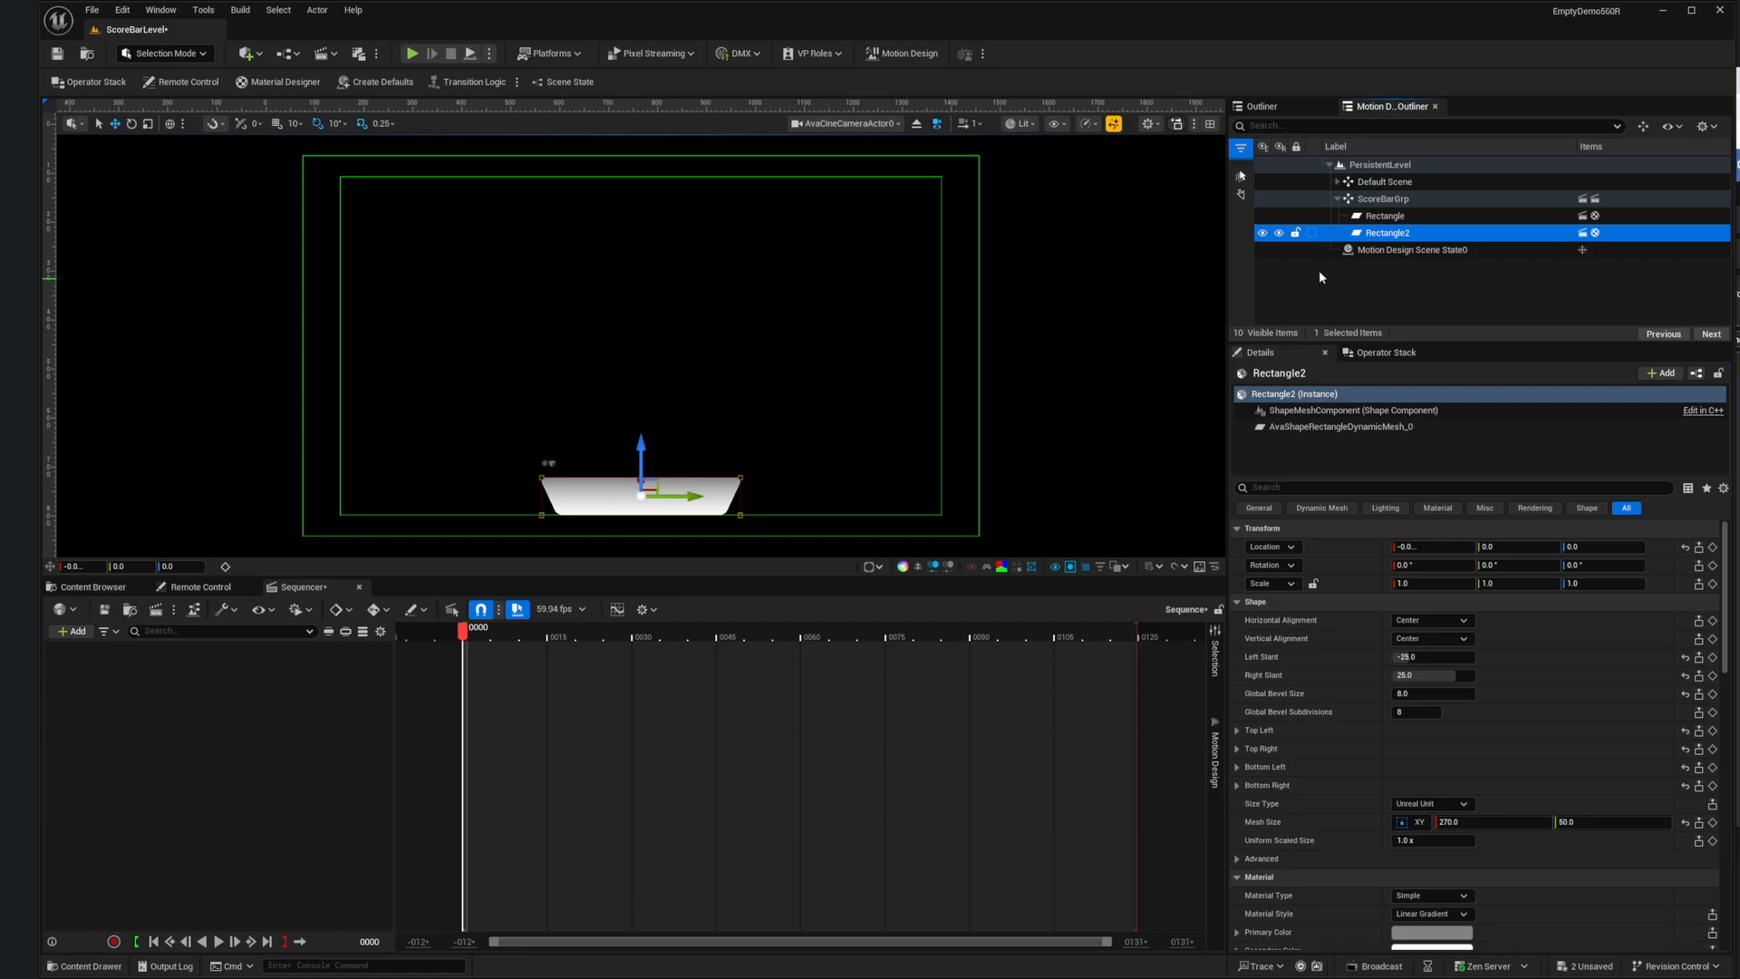
{"action": "left_click", "coordinate": [1381, 199]}
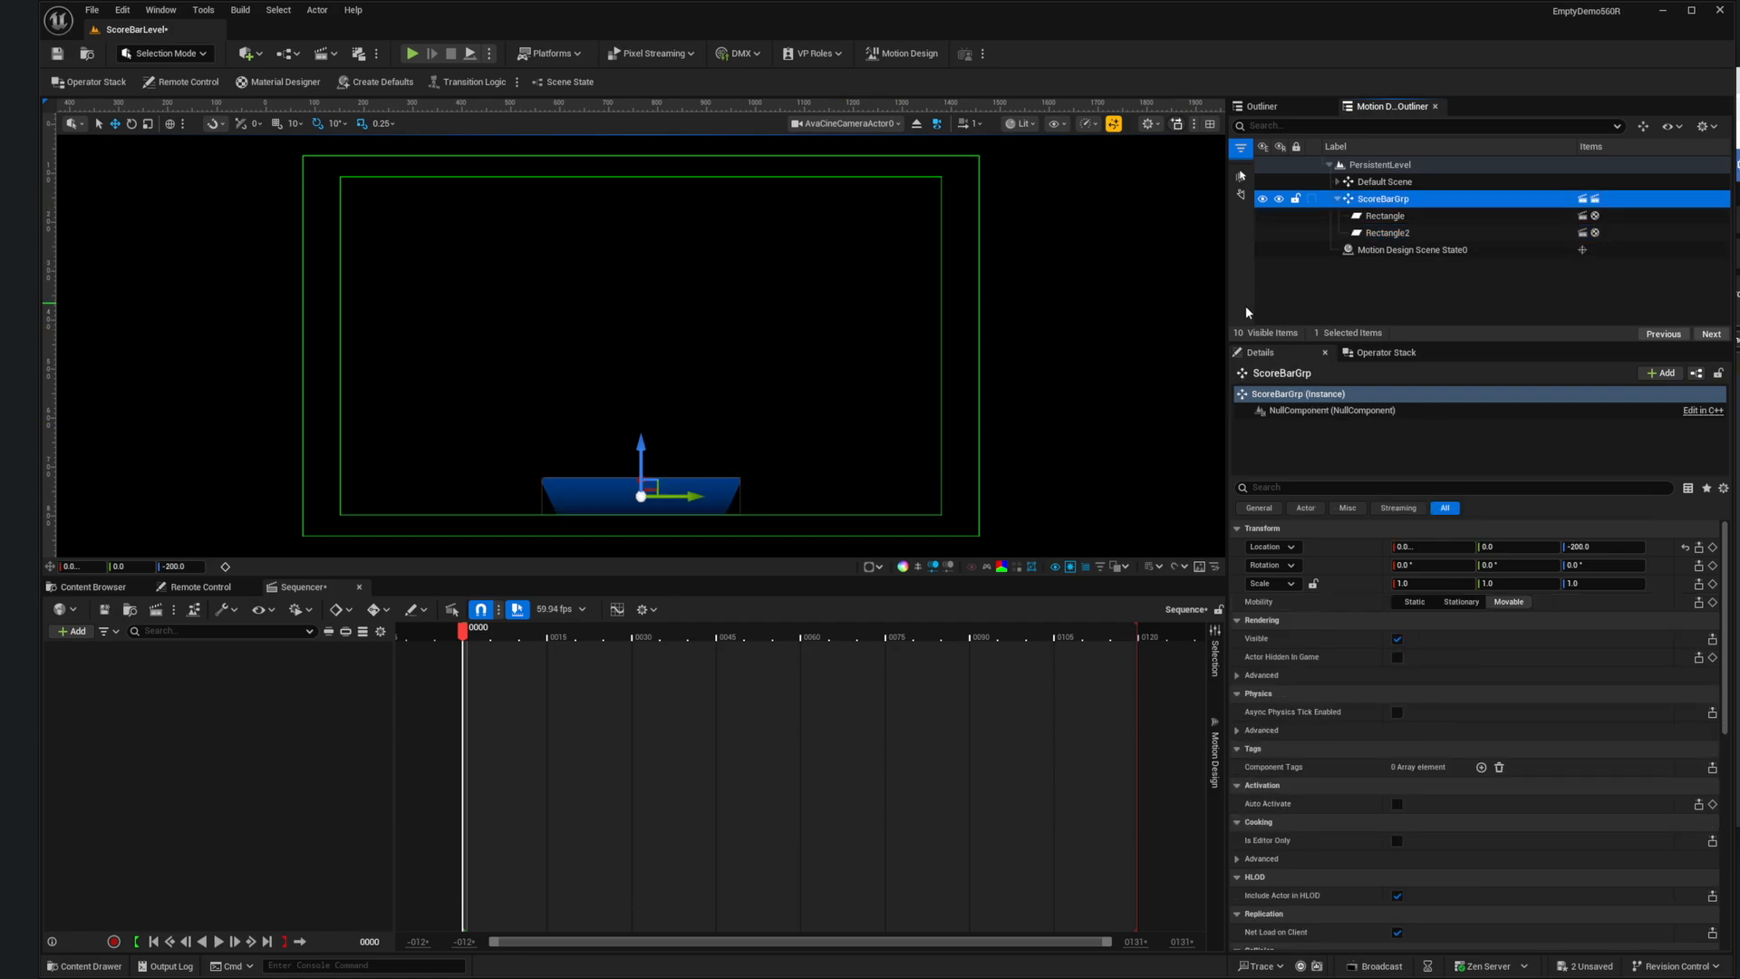
{"action": "left_click", "coordinate": [1382, 353]}
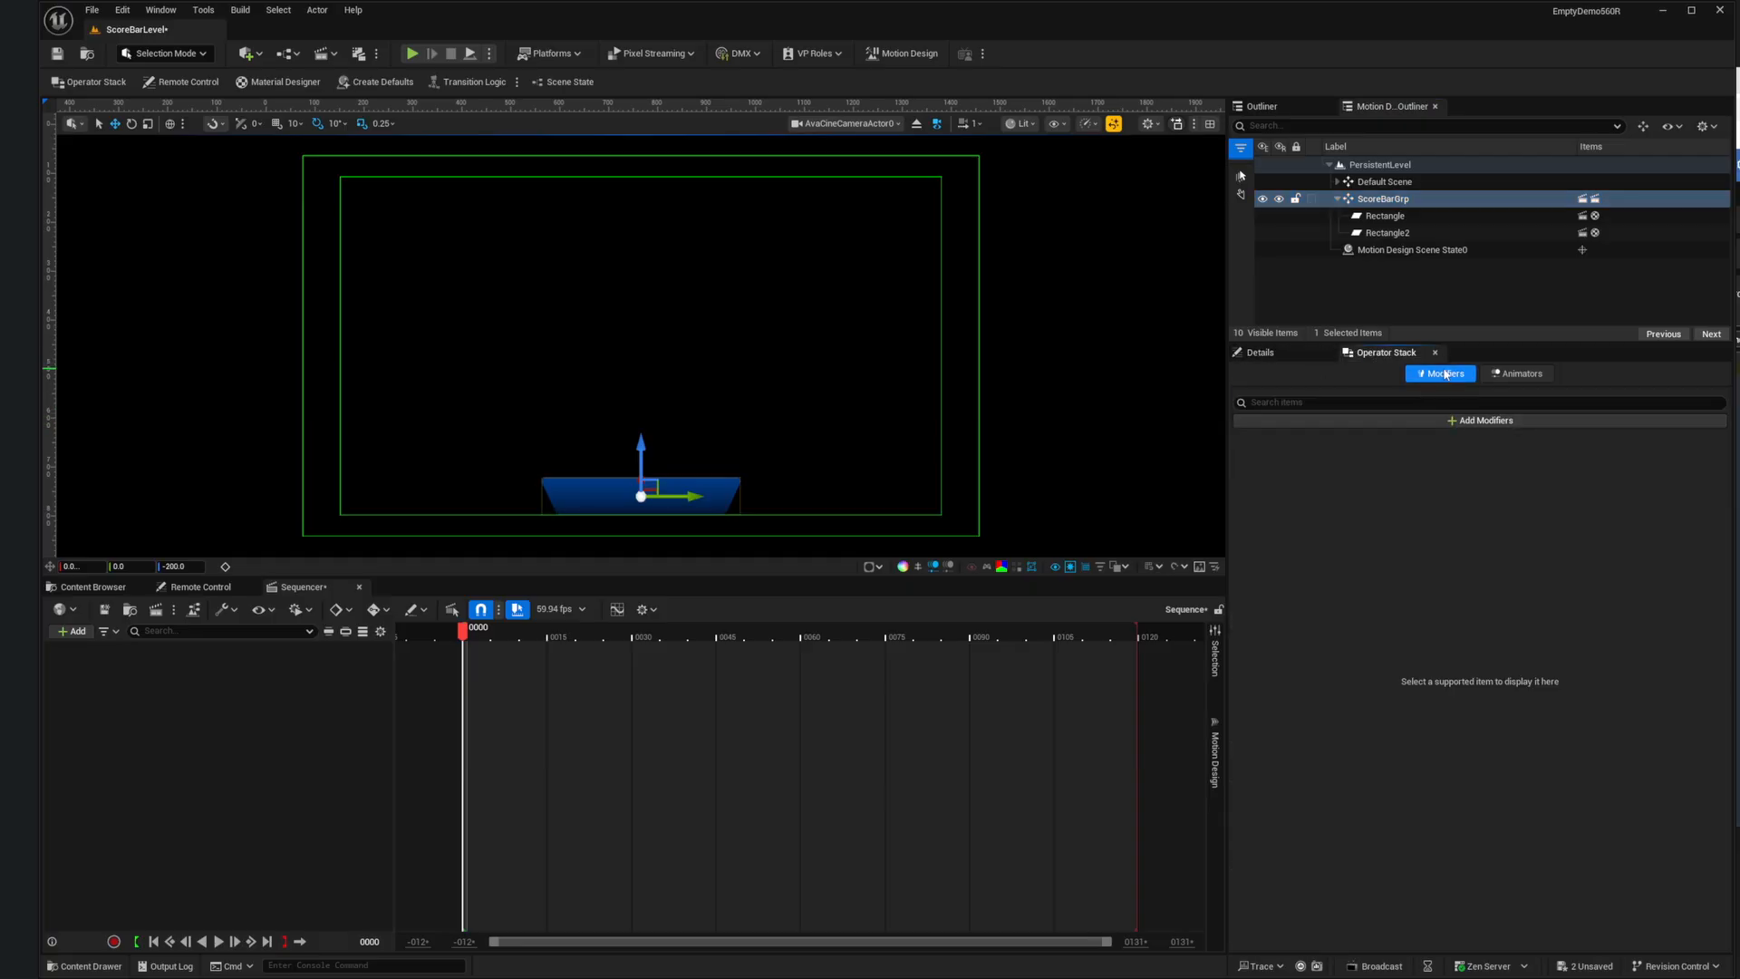
{"action": "left_click", "coordinate": [1451, 419]}
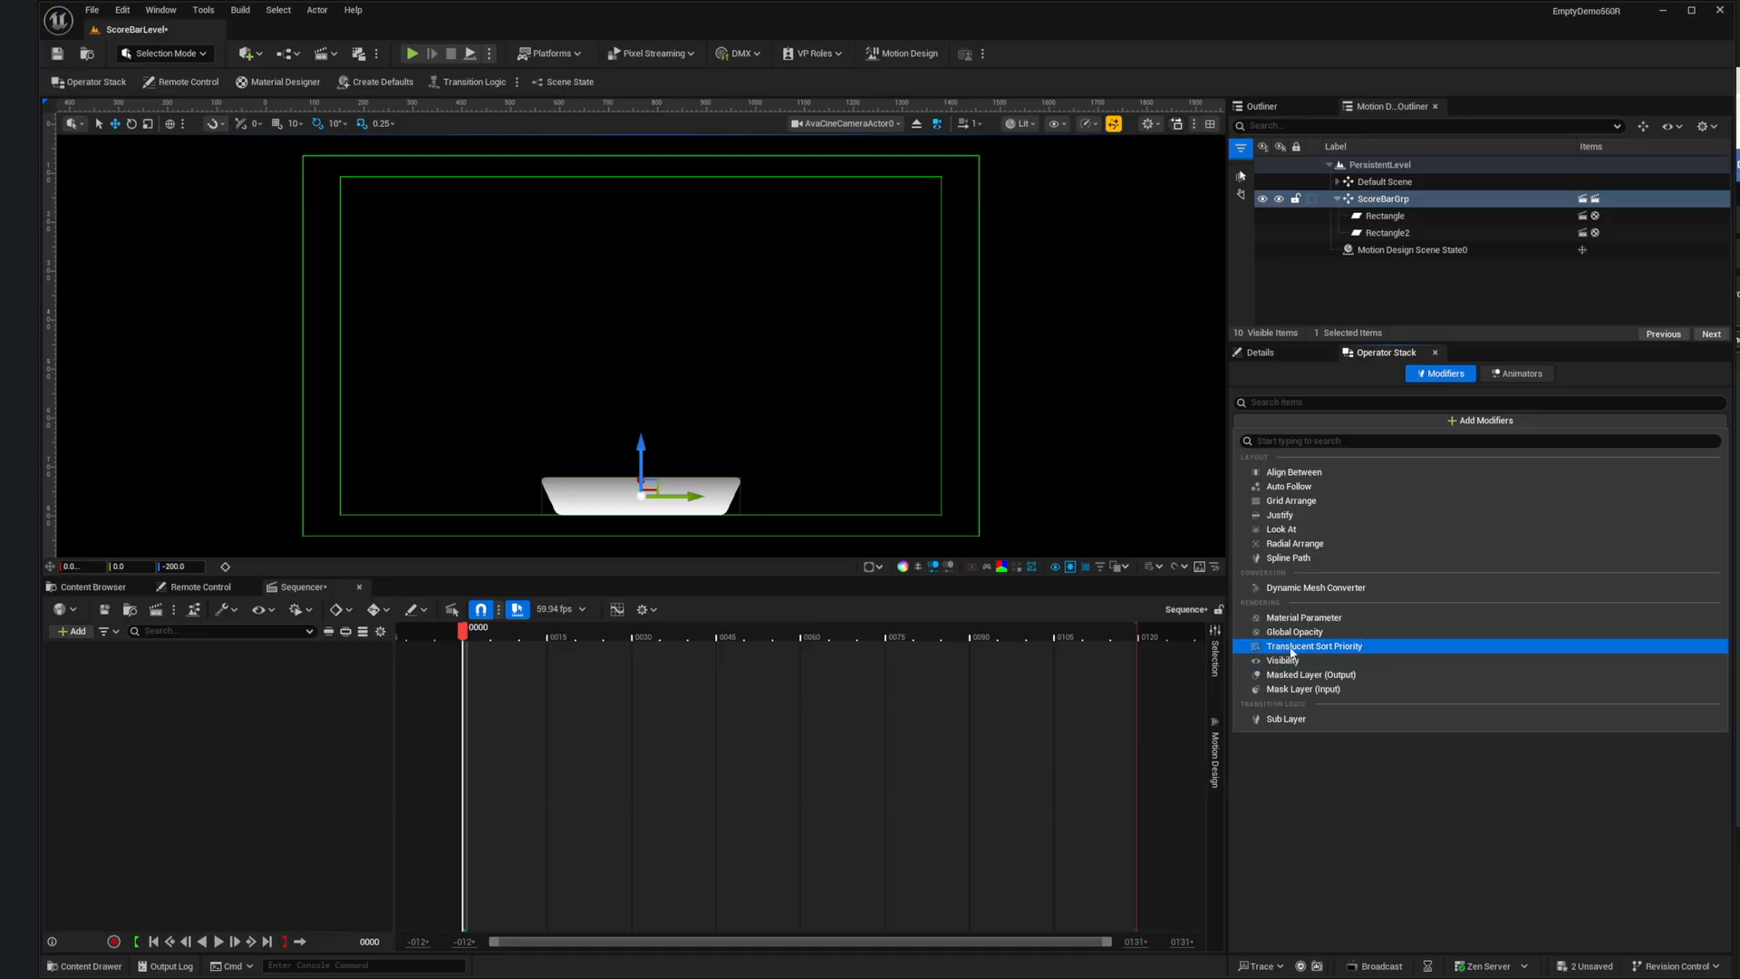
{"action": "left_click", "coordinate": [1345, 648]}
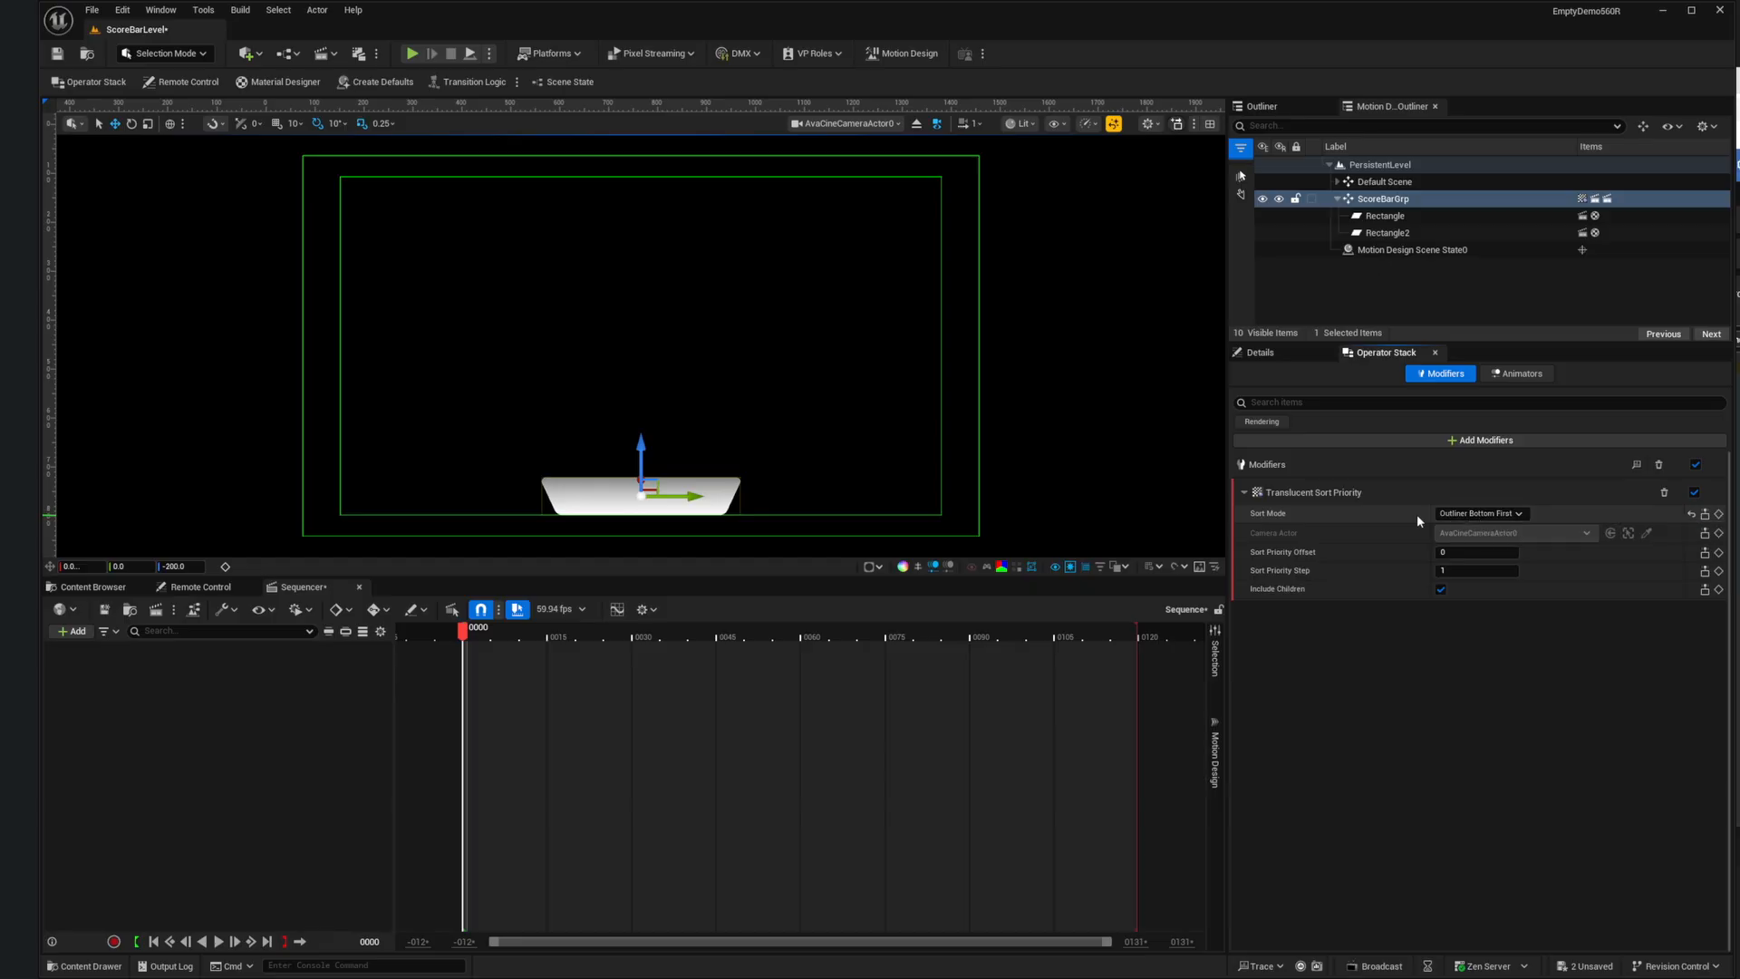
Step: Try the Outliner Top First sort mode on ScoreBarGrp and return it to Outliner Bottom First
{"action": "left_click", "coordinate": [1479, 513]}
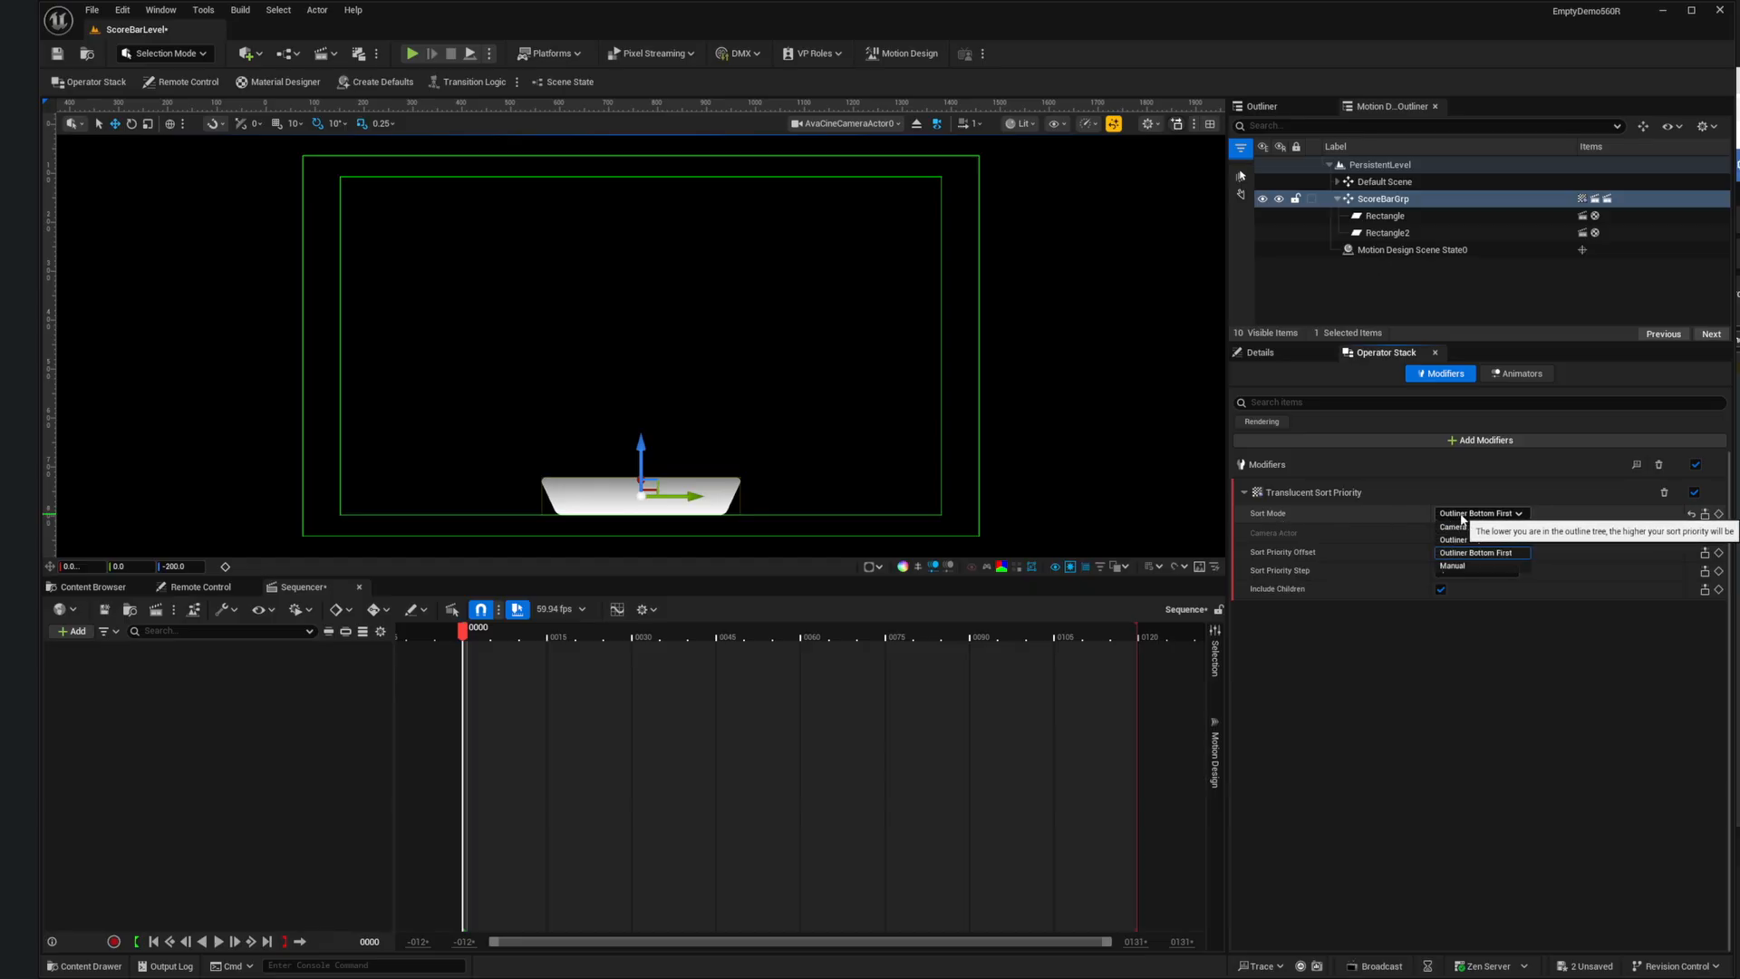
{"action": "left_click", "coordinate": [1477, 539]}
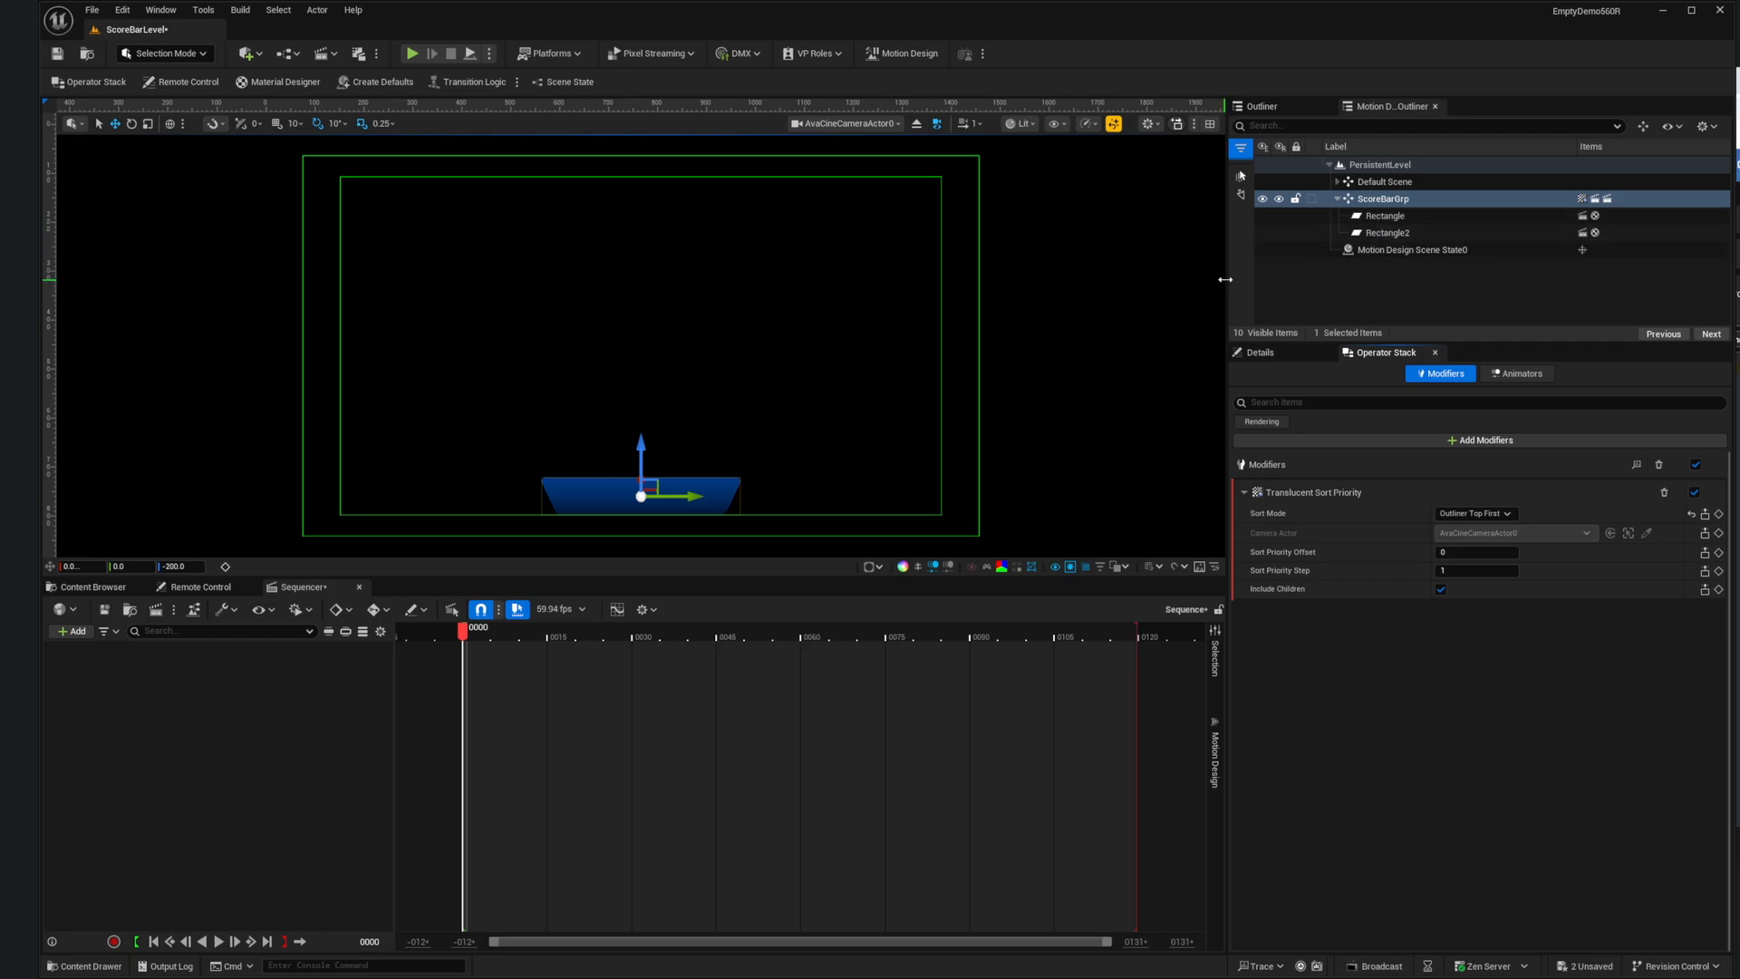
{"action": "left_click", "coordinate": [1472, 514]}
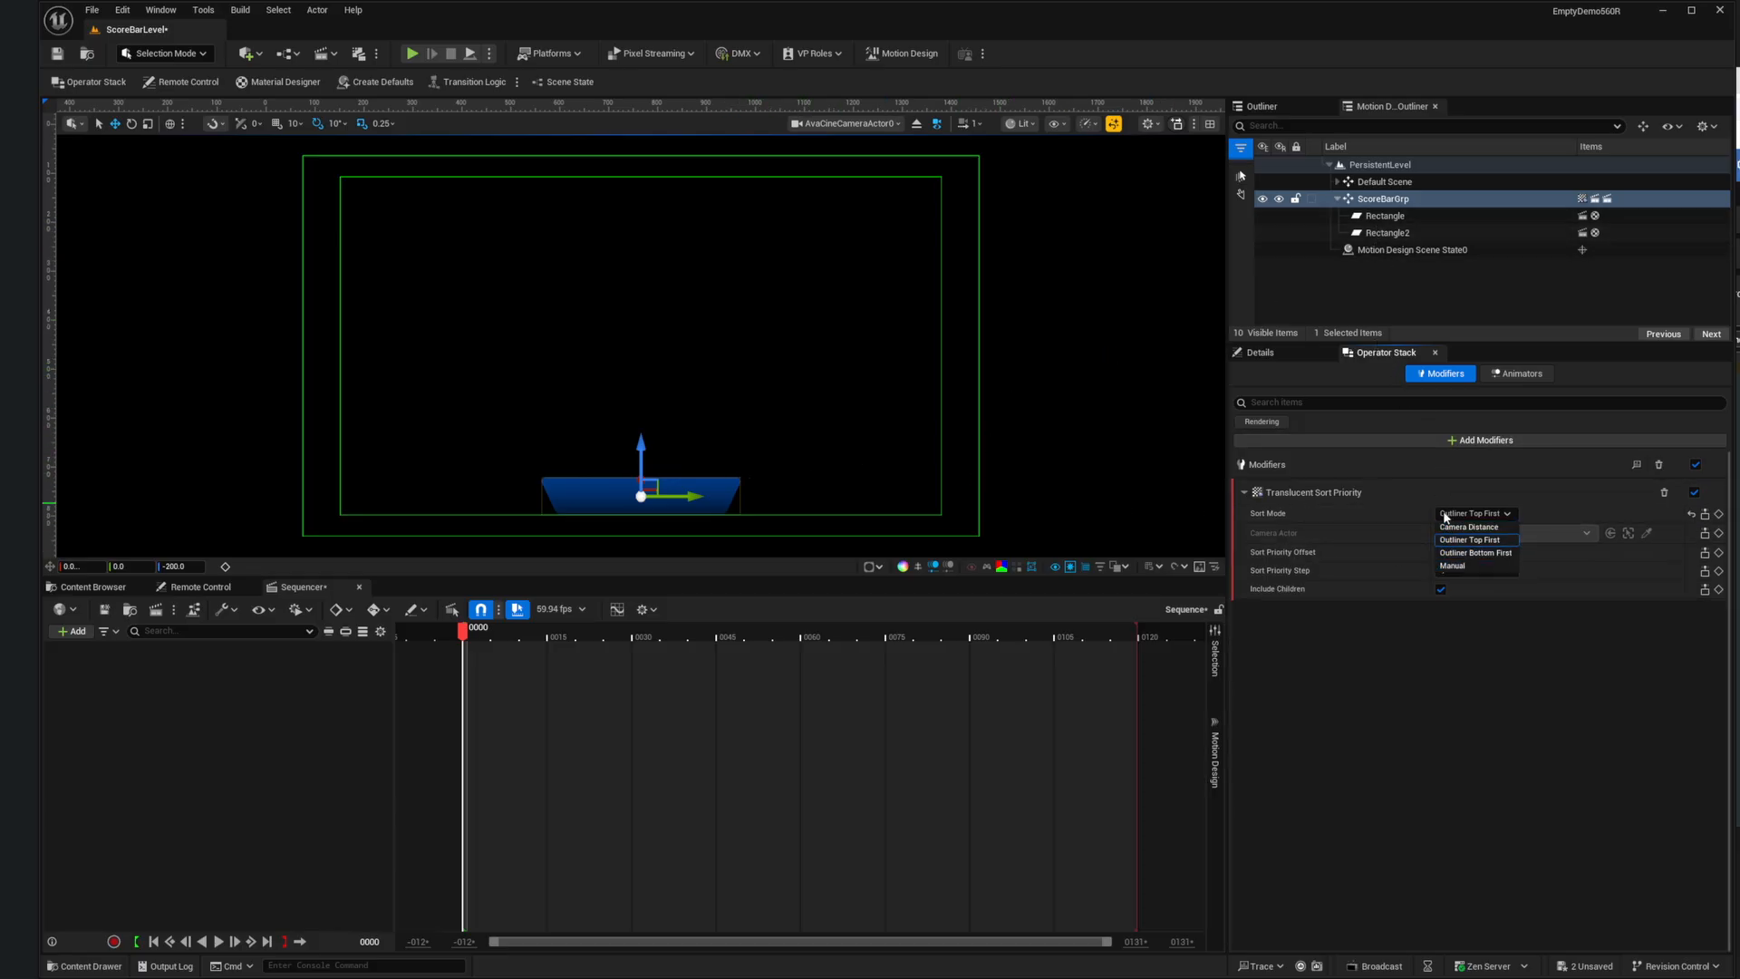
{"action": "left_click", "coordinate": [1450, 552]}
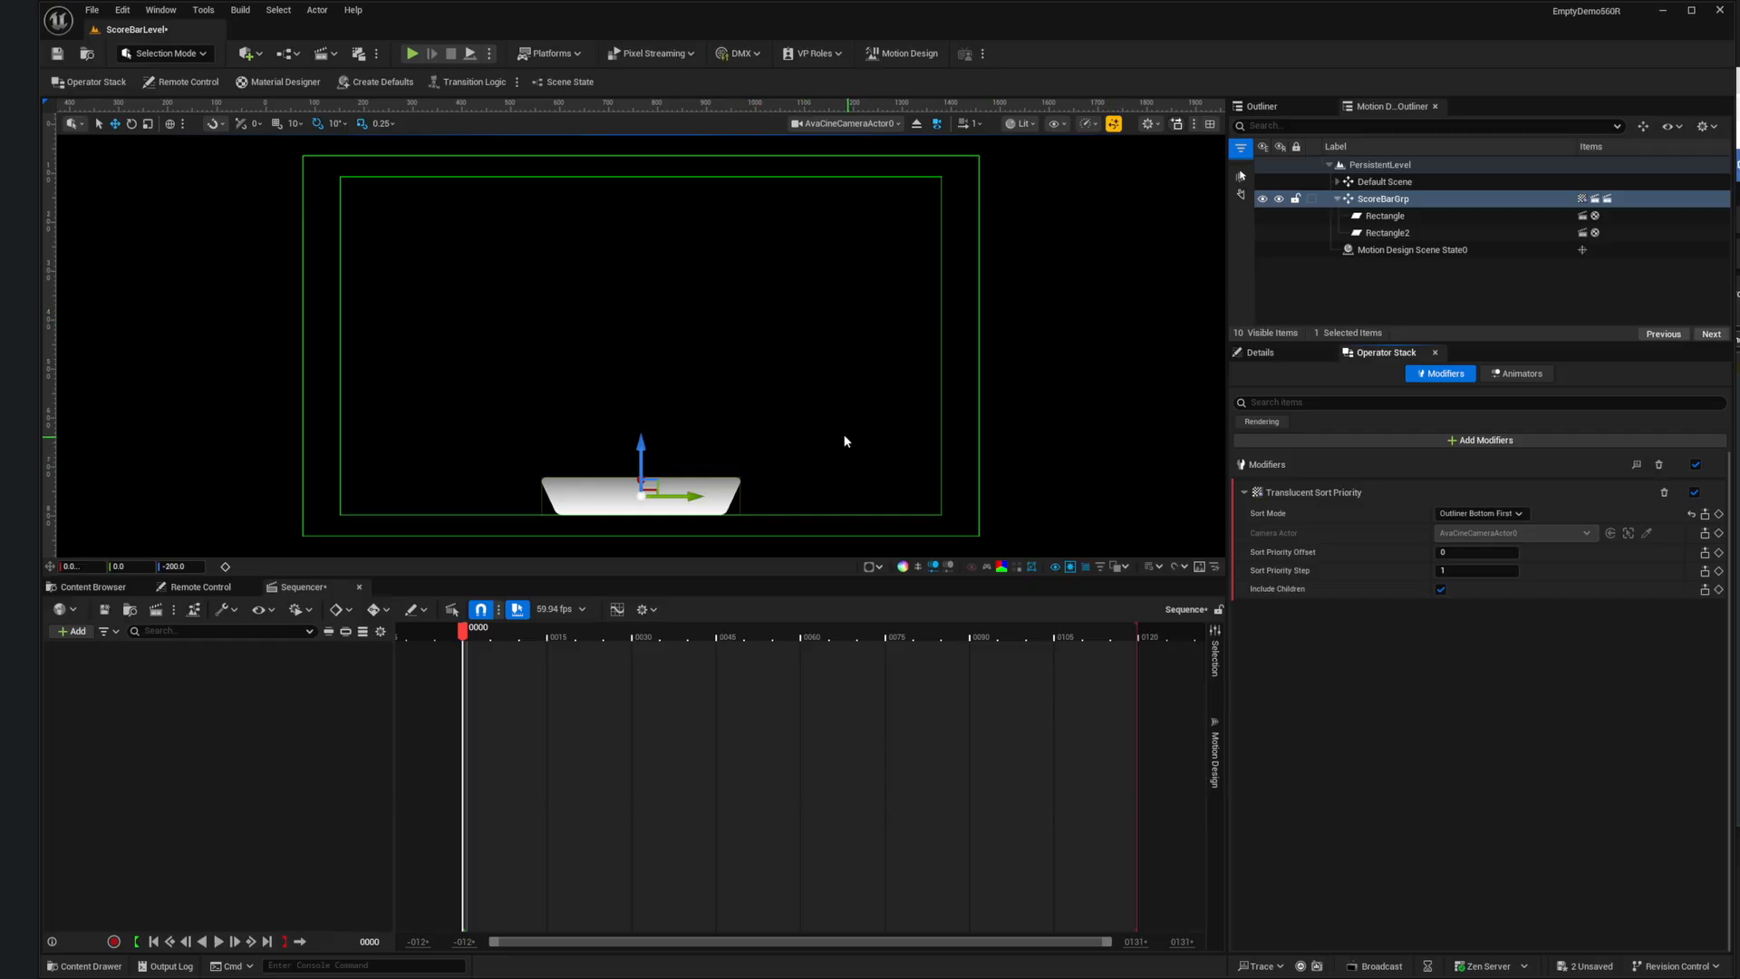
Step: Add an Auto Size modifier to Rectangle2
{"action": "left_click", "coordinate": [1380, 234]}
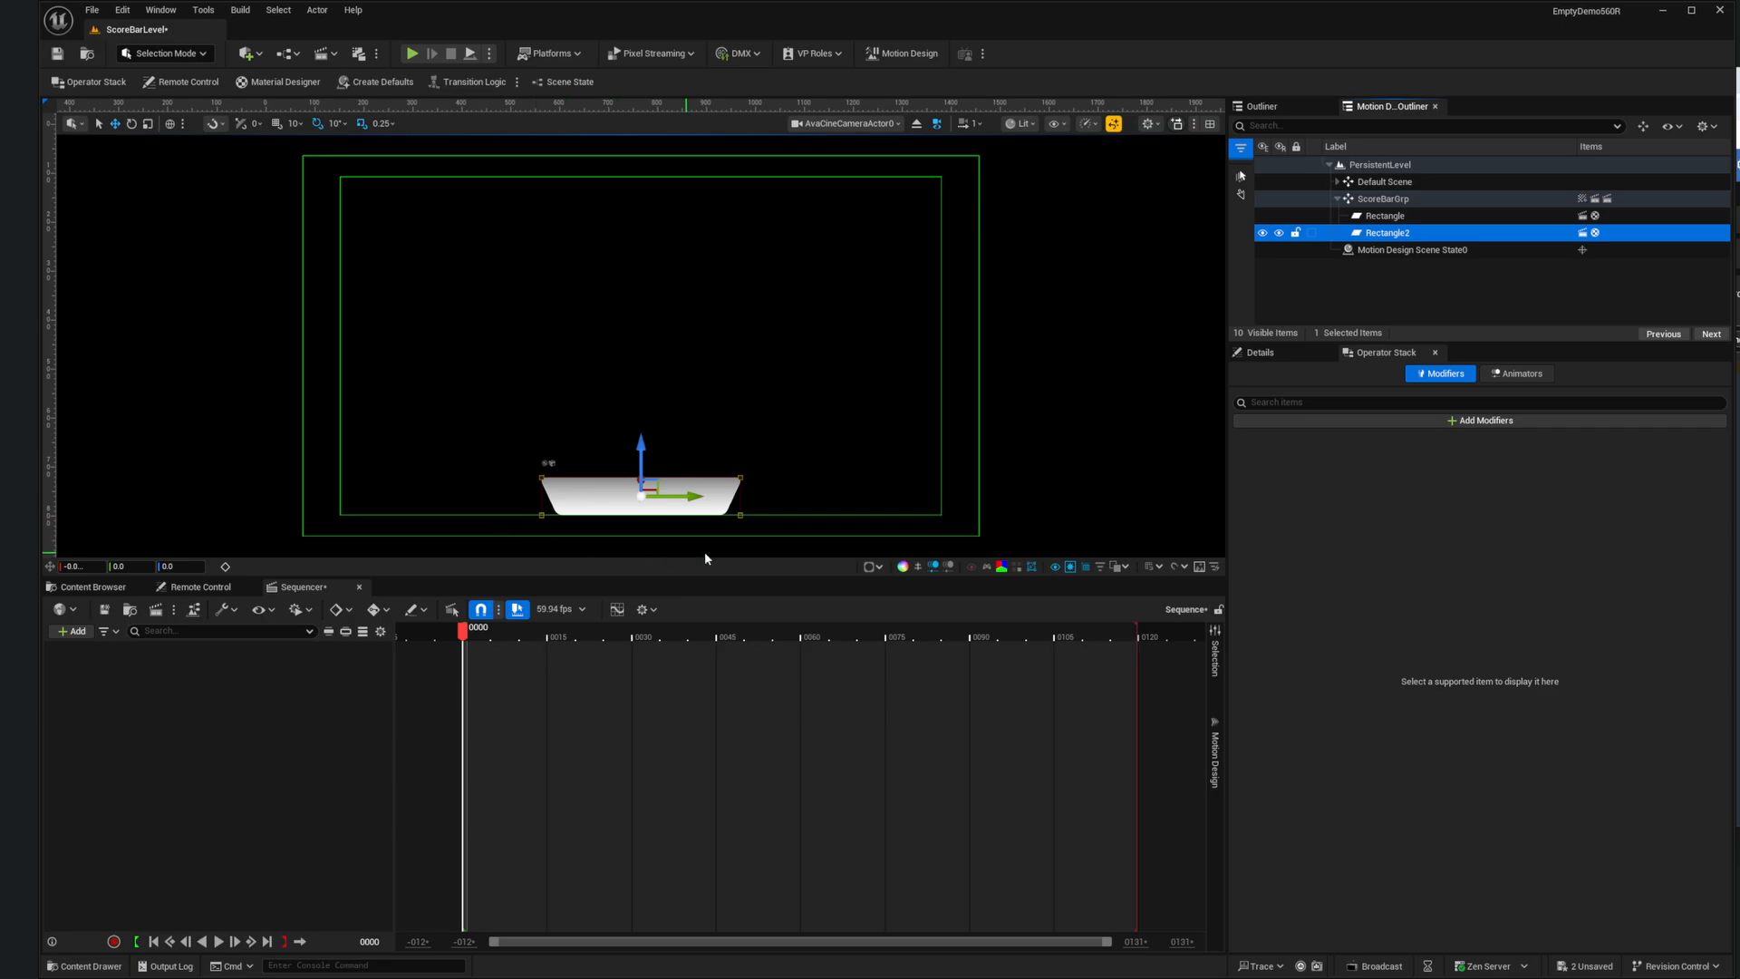
{"action": "left_click", "coordinate": [1393, 217]}
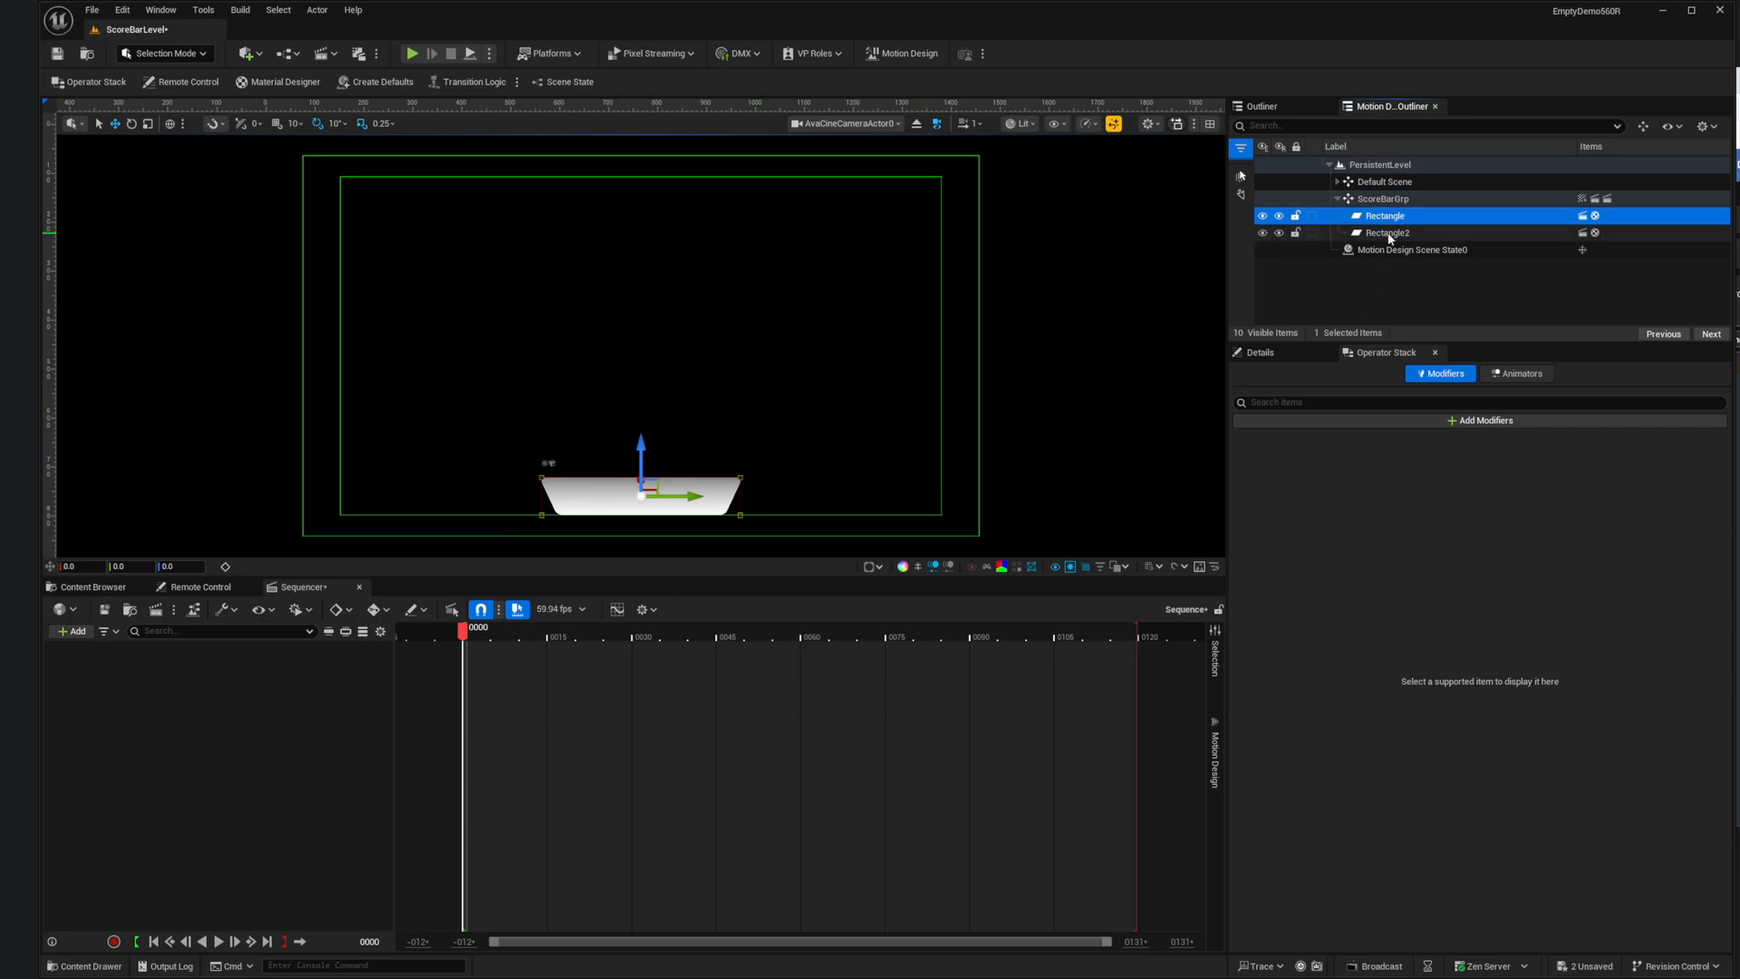
{"action": "left_click", "coordinate": [1391, 238]}
{"action": "left_click", "coordinate": [1378, 353]}
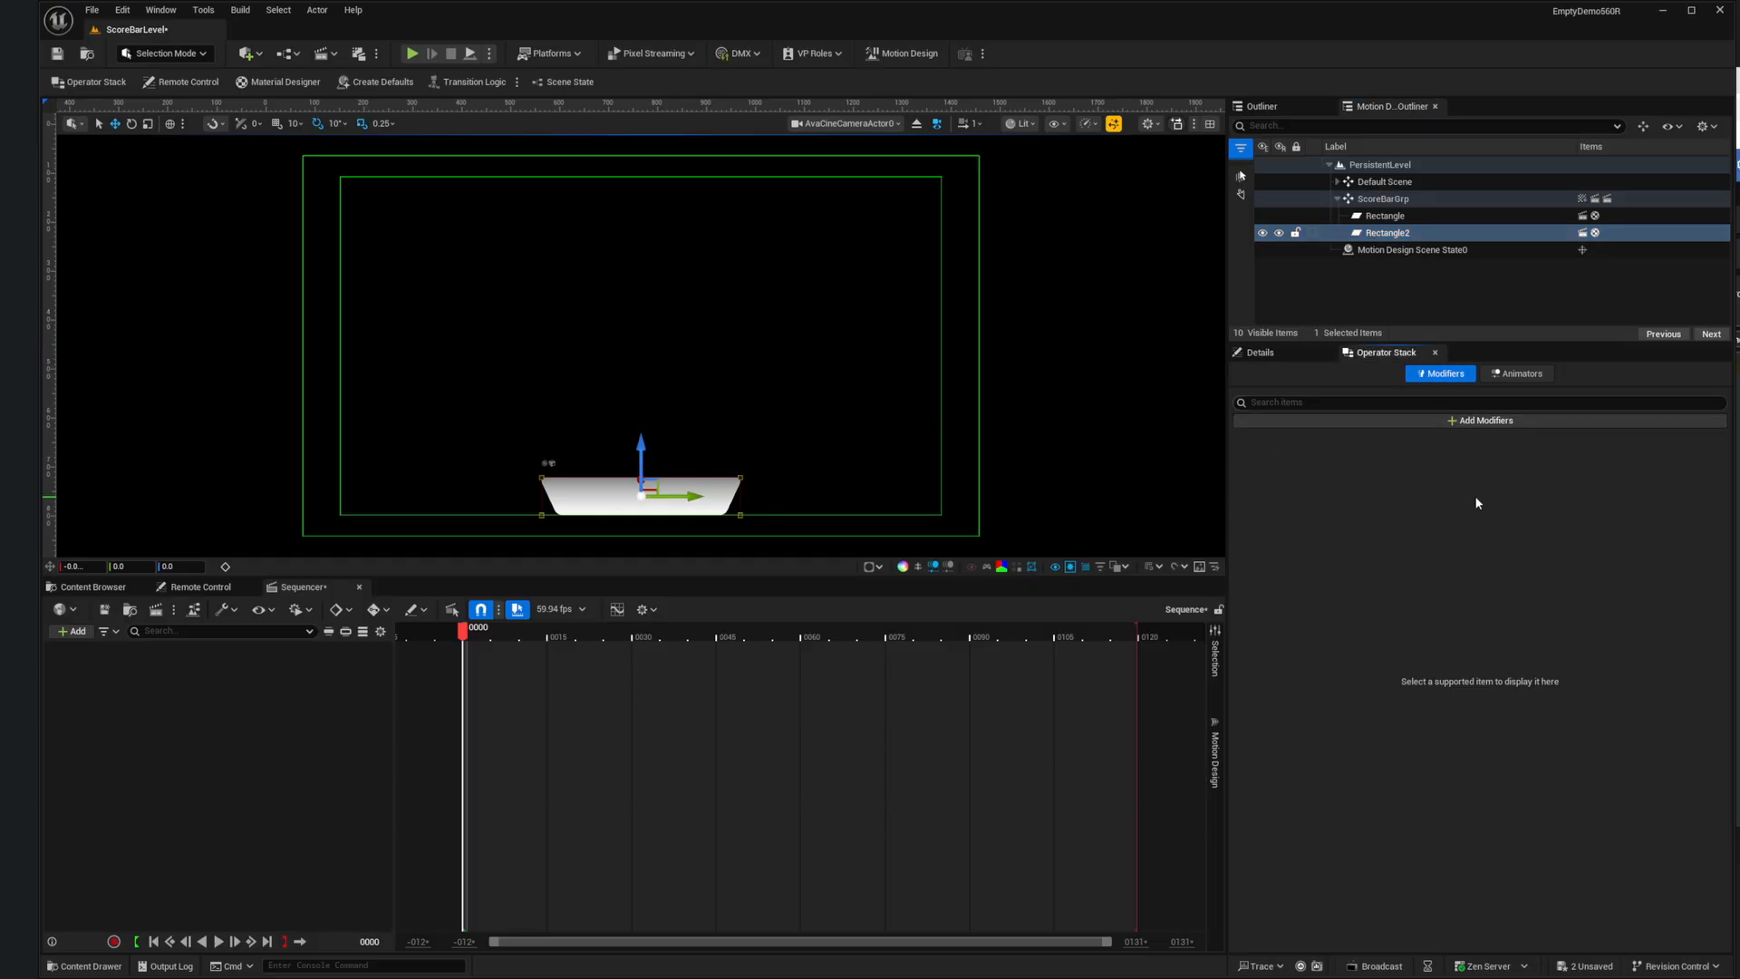
{"action": "left_click", "coordinate": [1453, 421]}
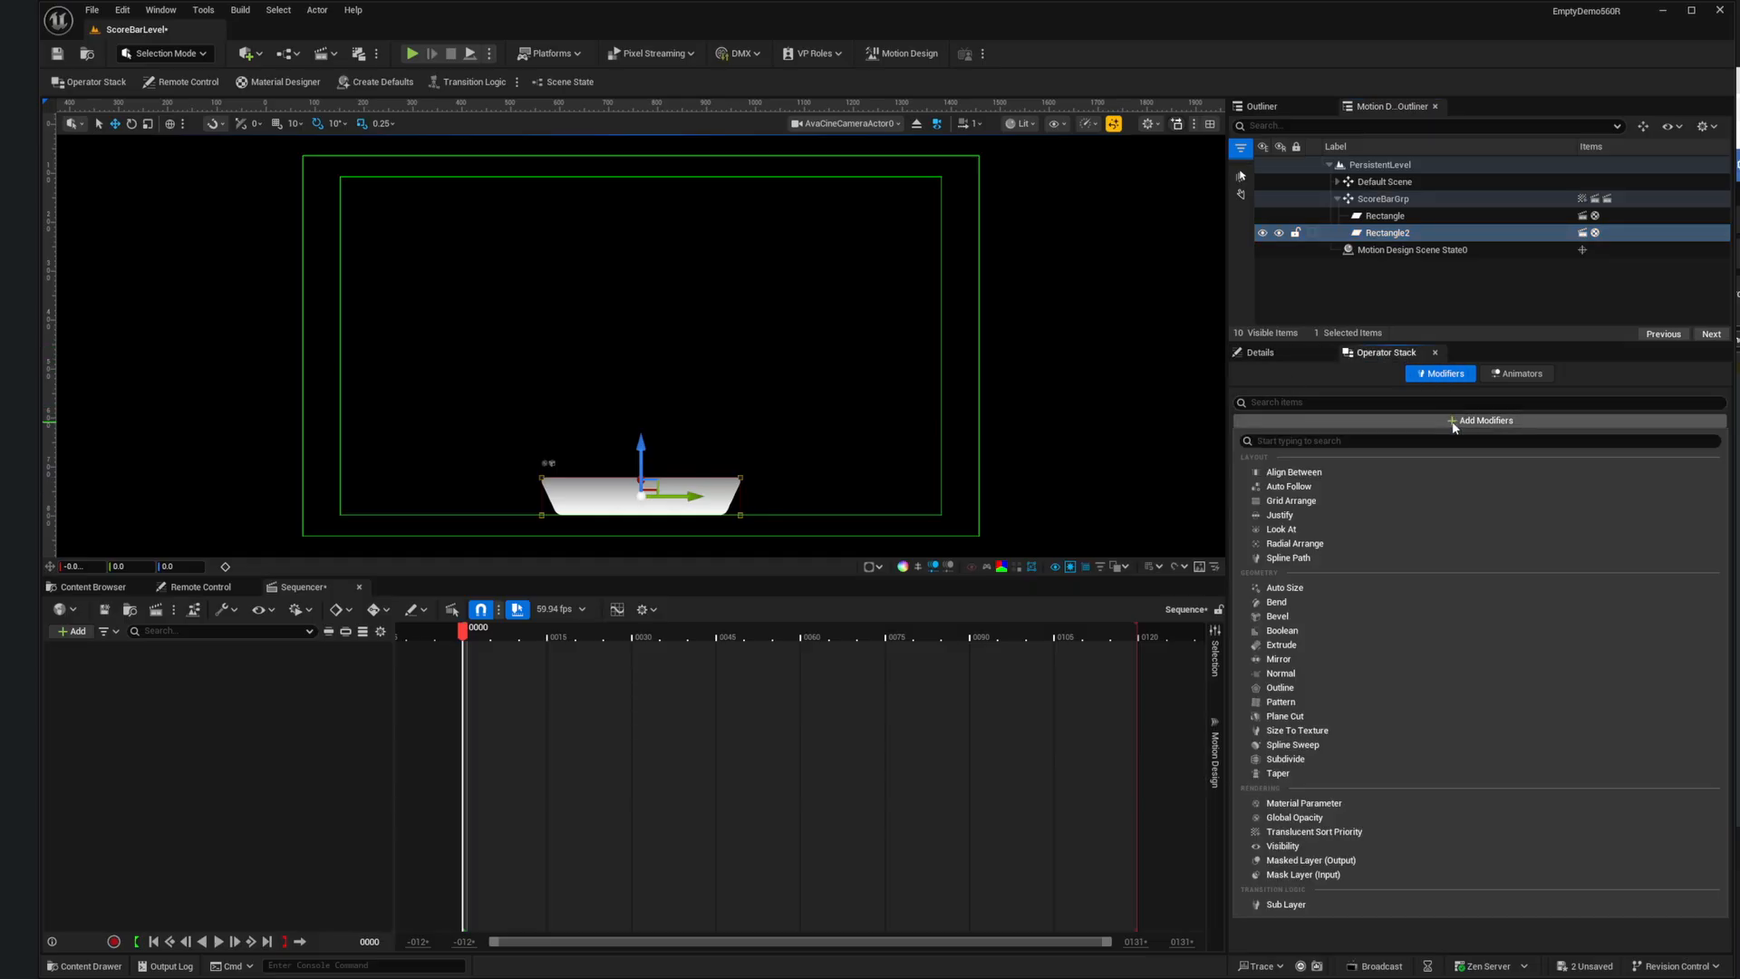
{"action": "left_click", "coordinate": [1287, 590]}
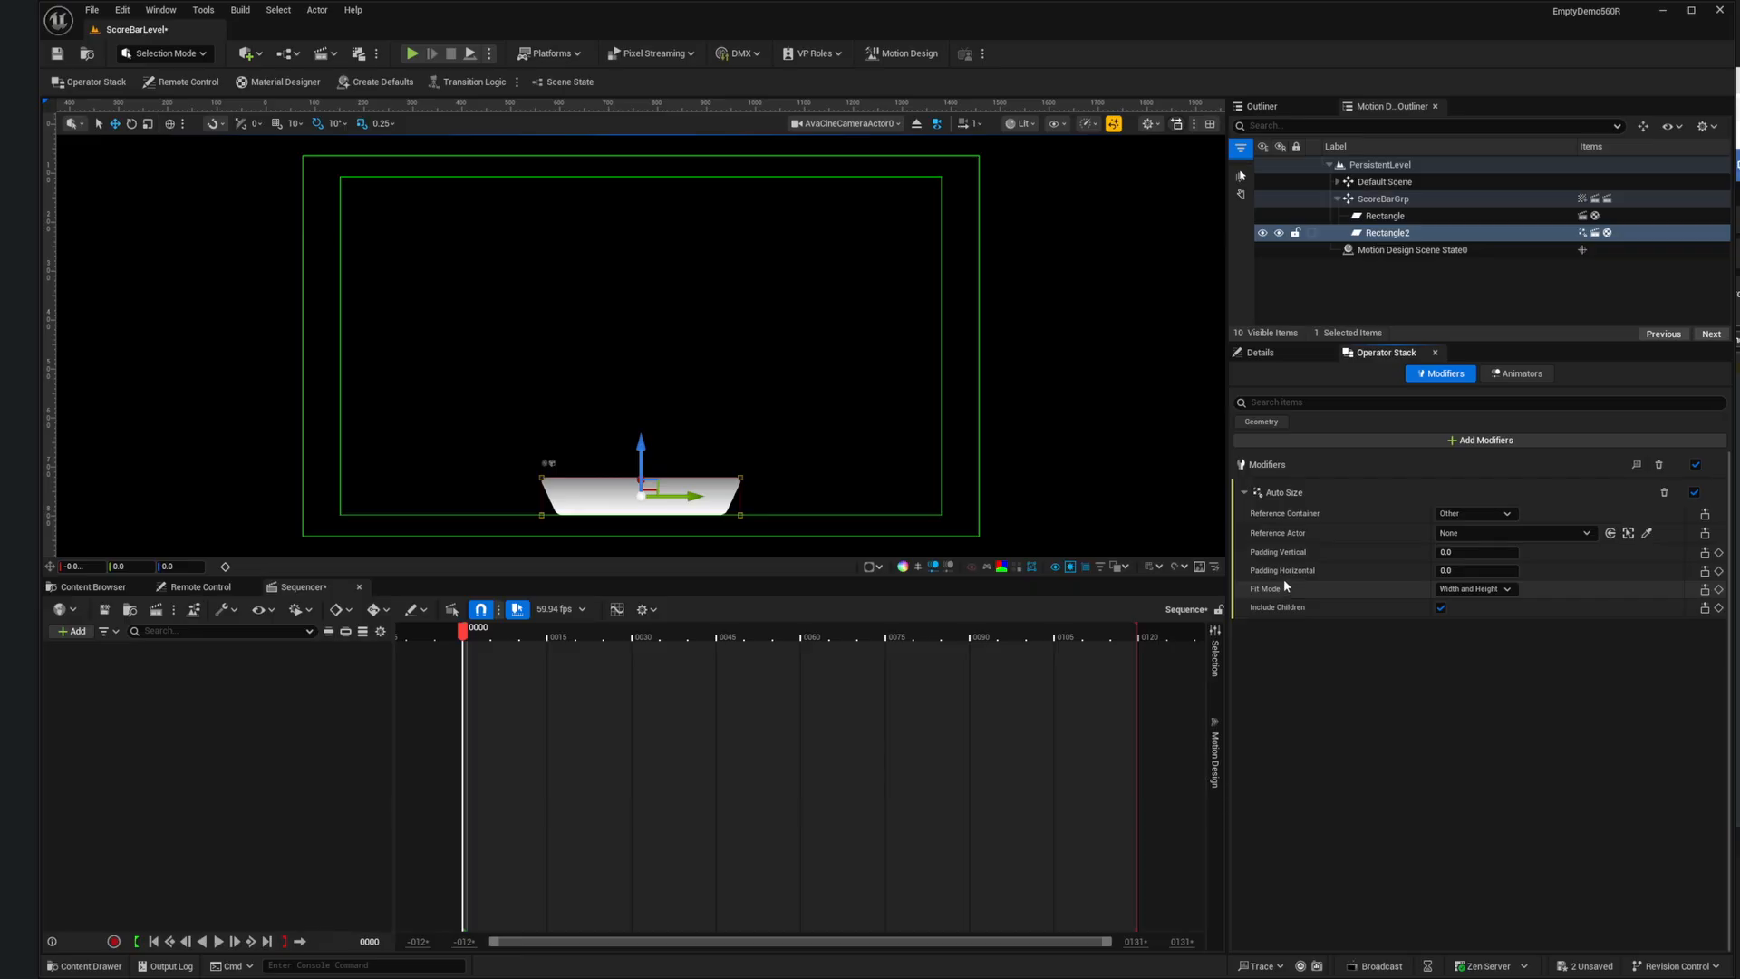
Step: Set the Auto Size reference container to Other and its reference actor to Rectangle
{"action": "left_click", "coordinate": [1450, 514]}
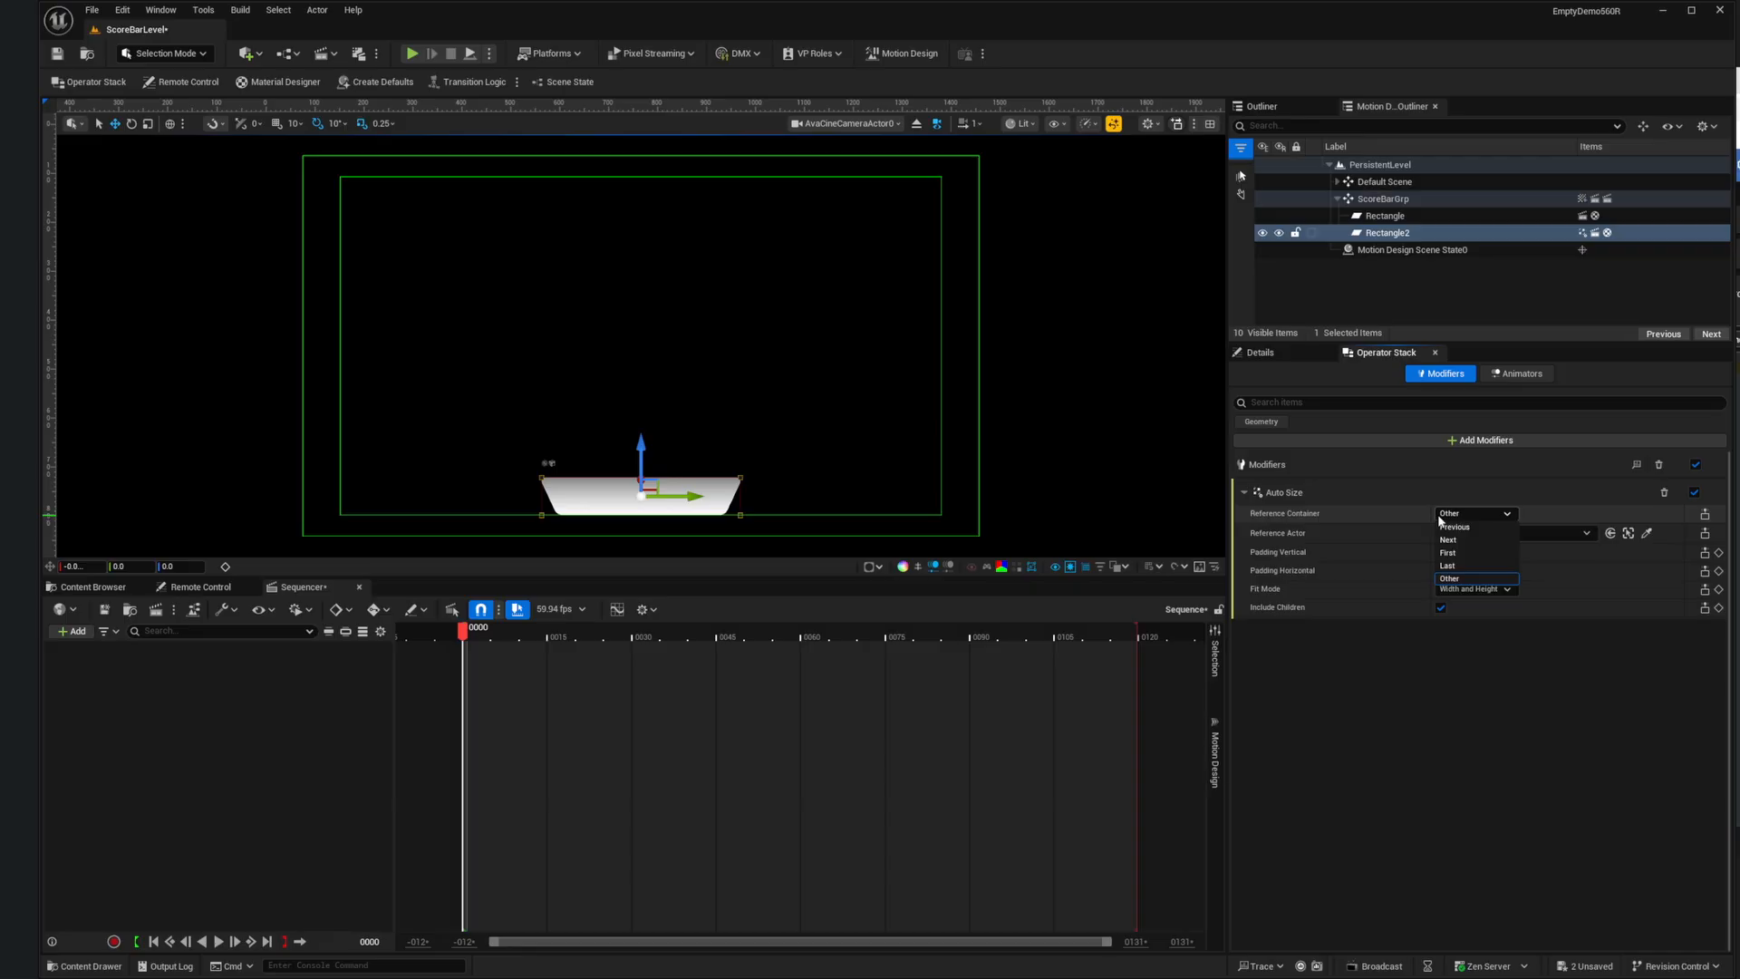
{"action": "left_click", "coordinate": [1454, 581]}
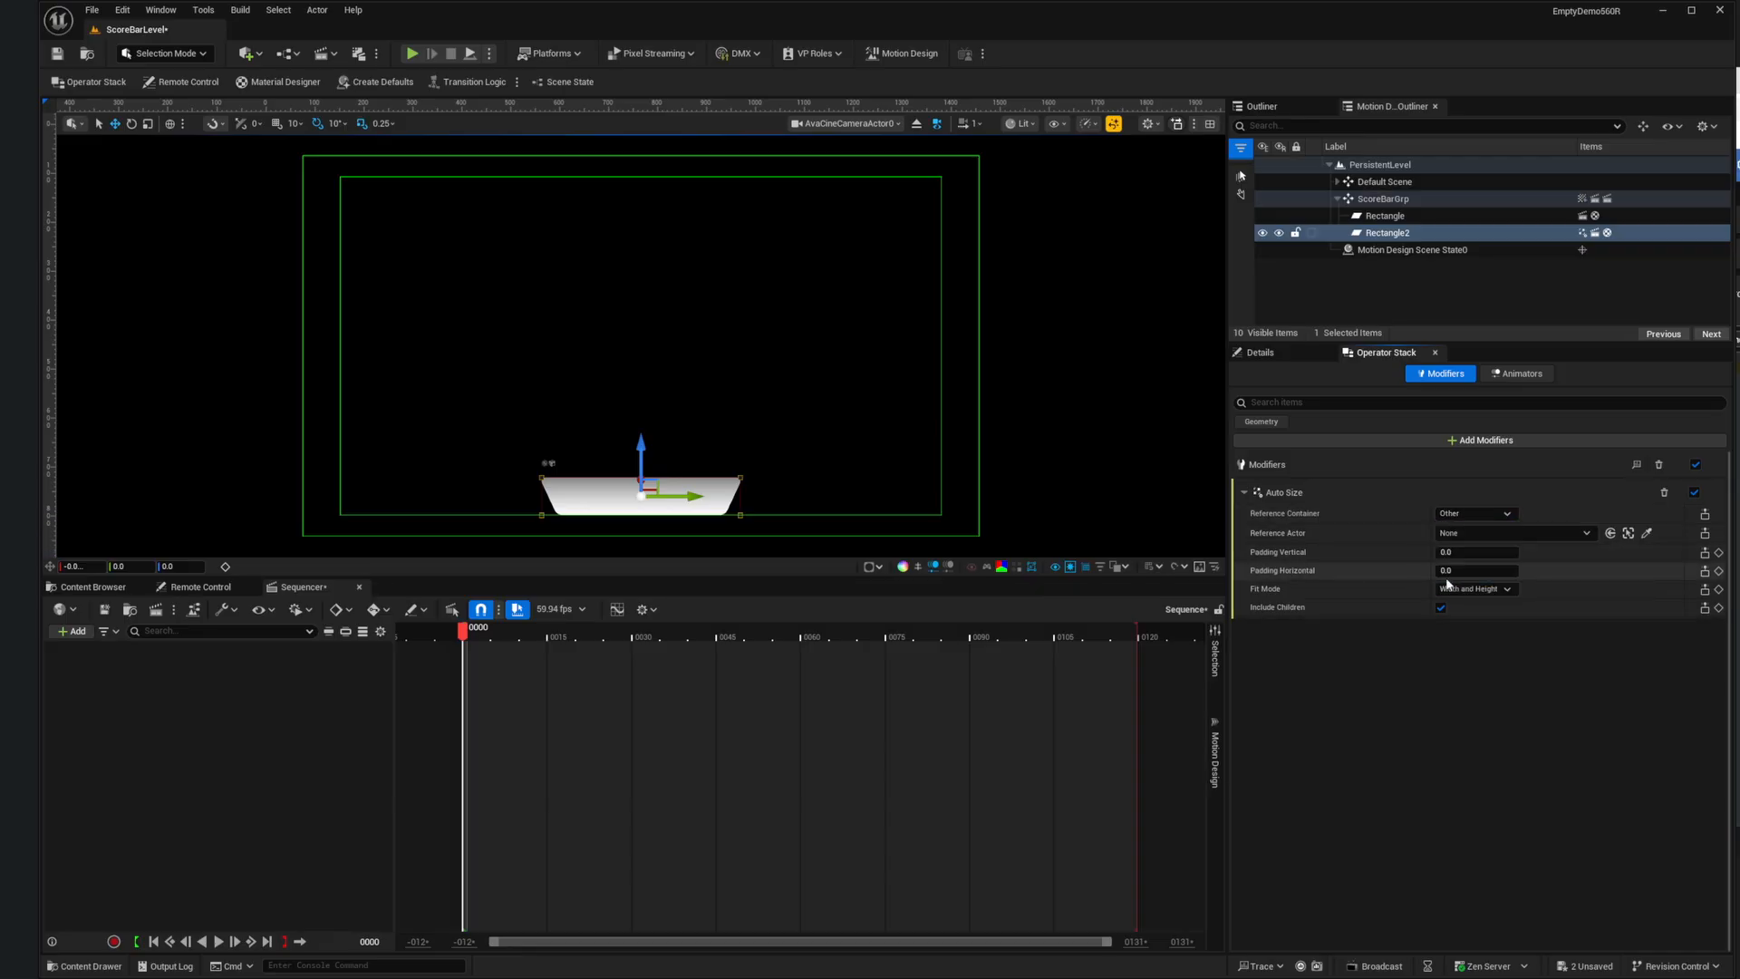
{"action": "left_click", "coordinate": [1461, 533]}
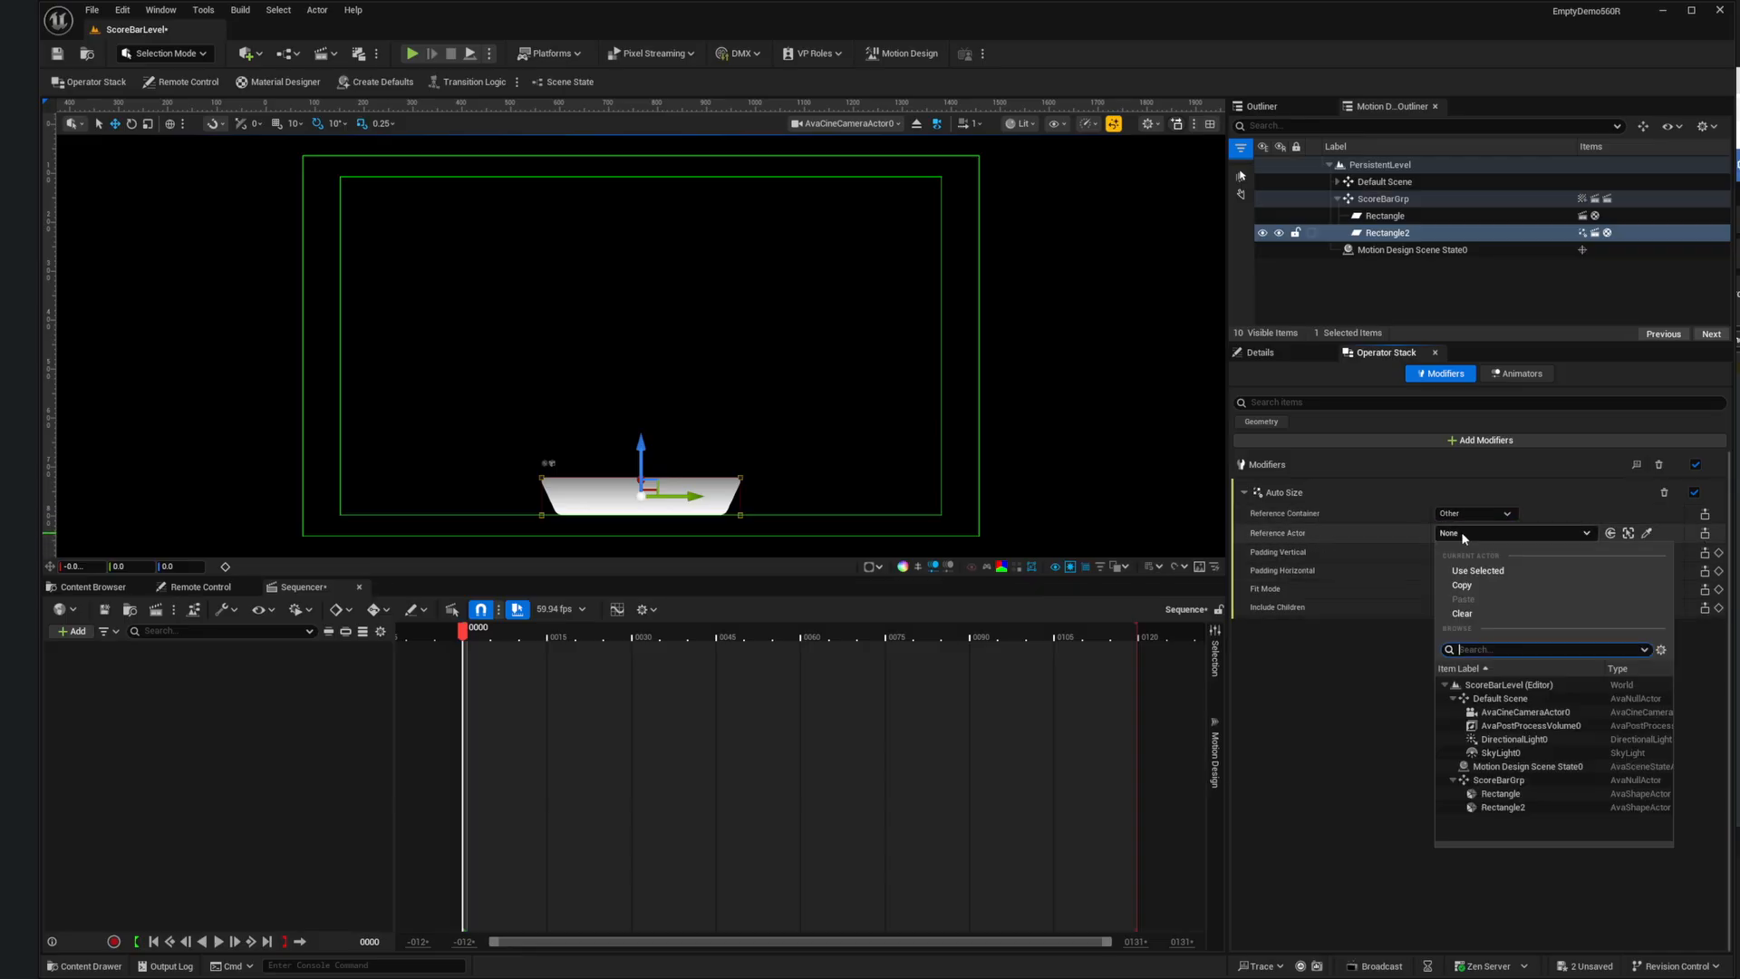
{"action": "left_click", "coordinate": [1503, 794]}
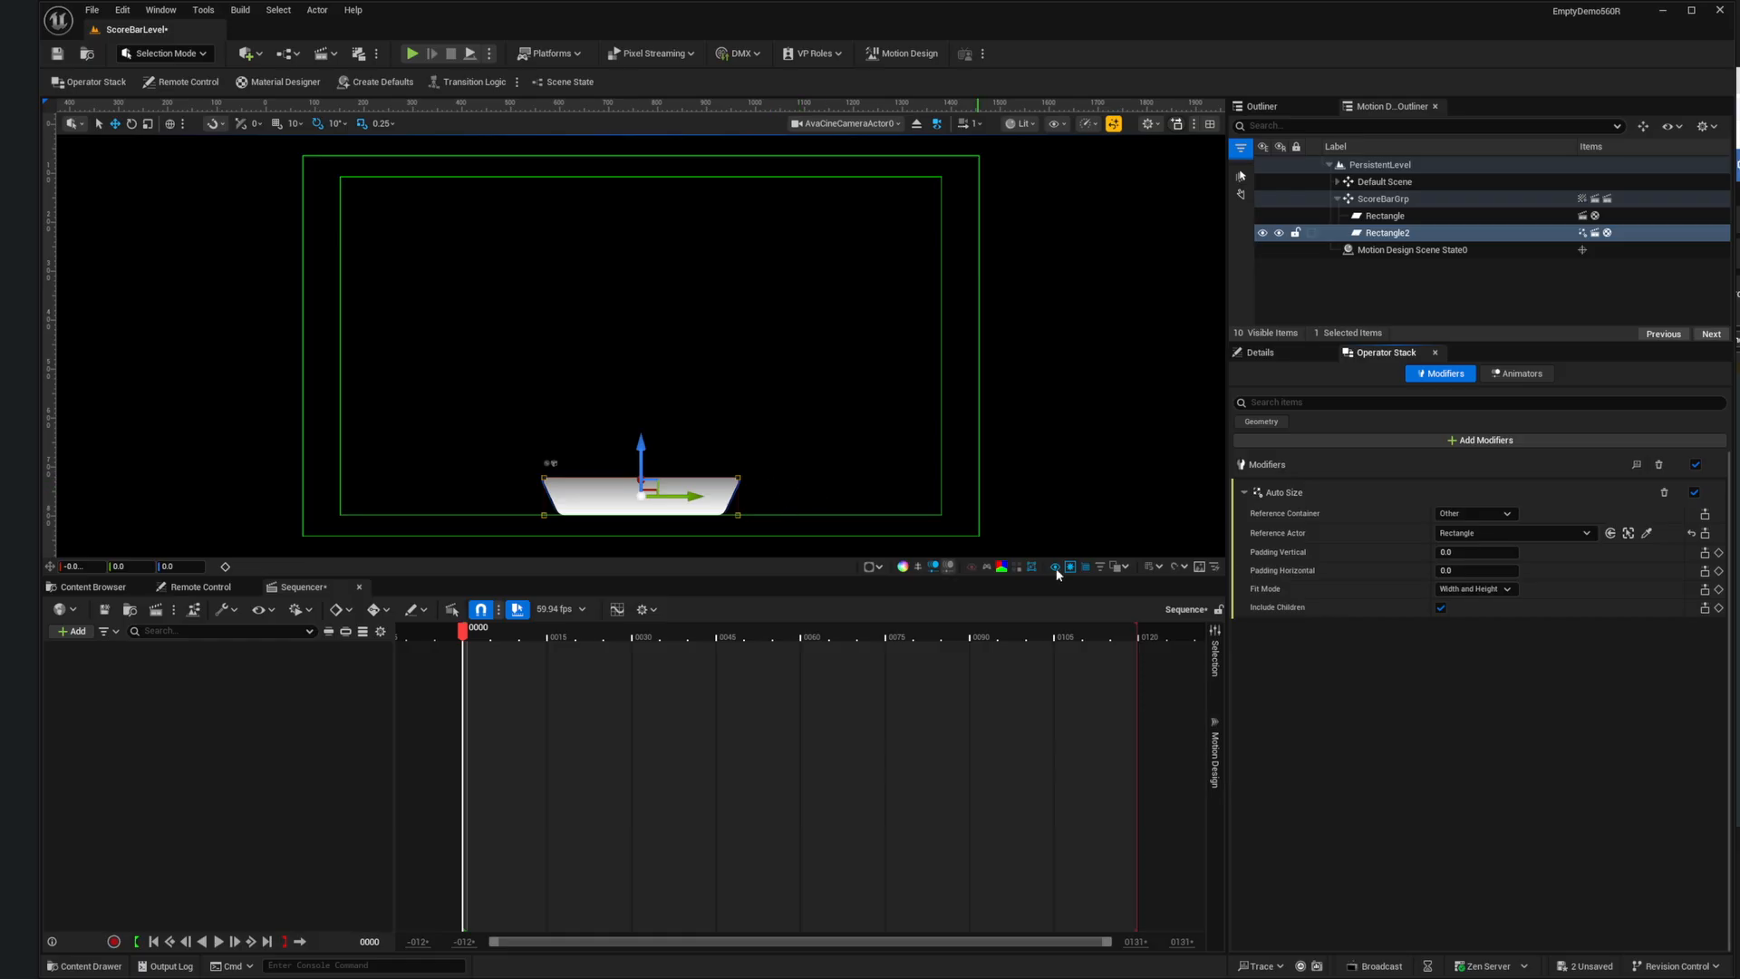
Step: Set Rectangle2's Auto Size vertical and horizontal padding to -3.0 each
{"action": "left_click", "coordinate": [1459, 552]}
{"action": "left_click", "coordinate": [1457, 570]}
{"action": "type", "text": "-3.0"}
{"action": "key", "text": "Return"}
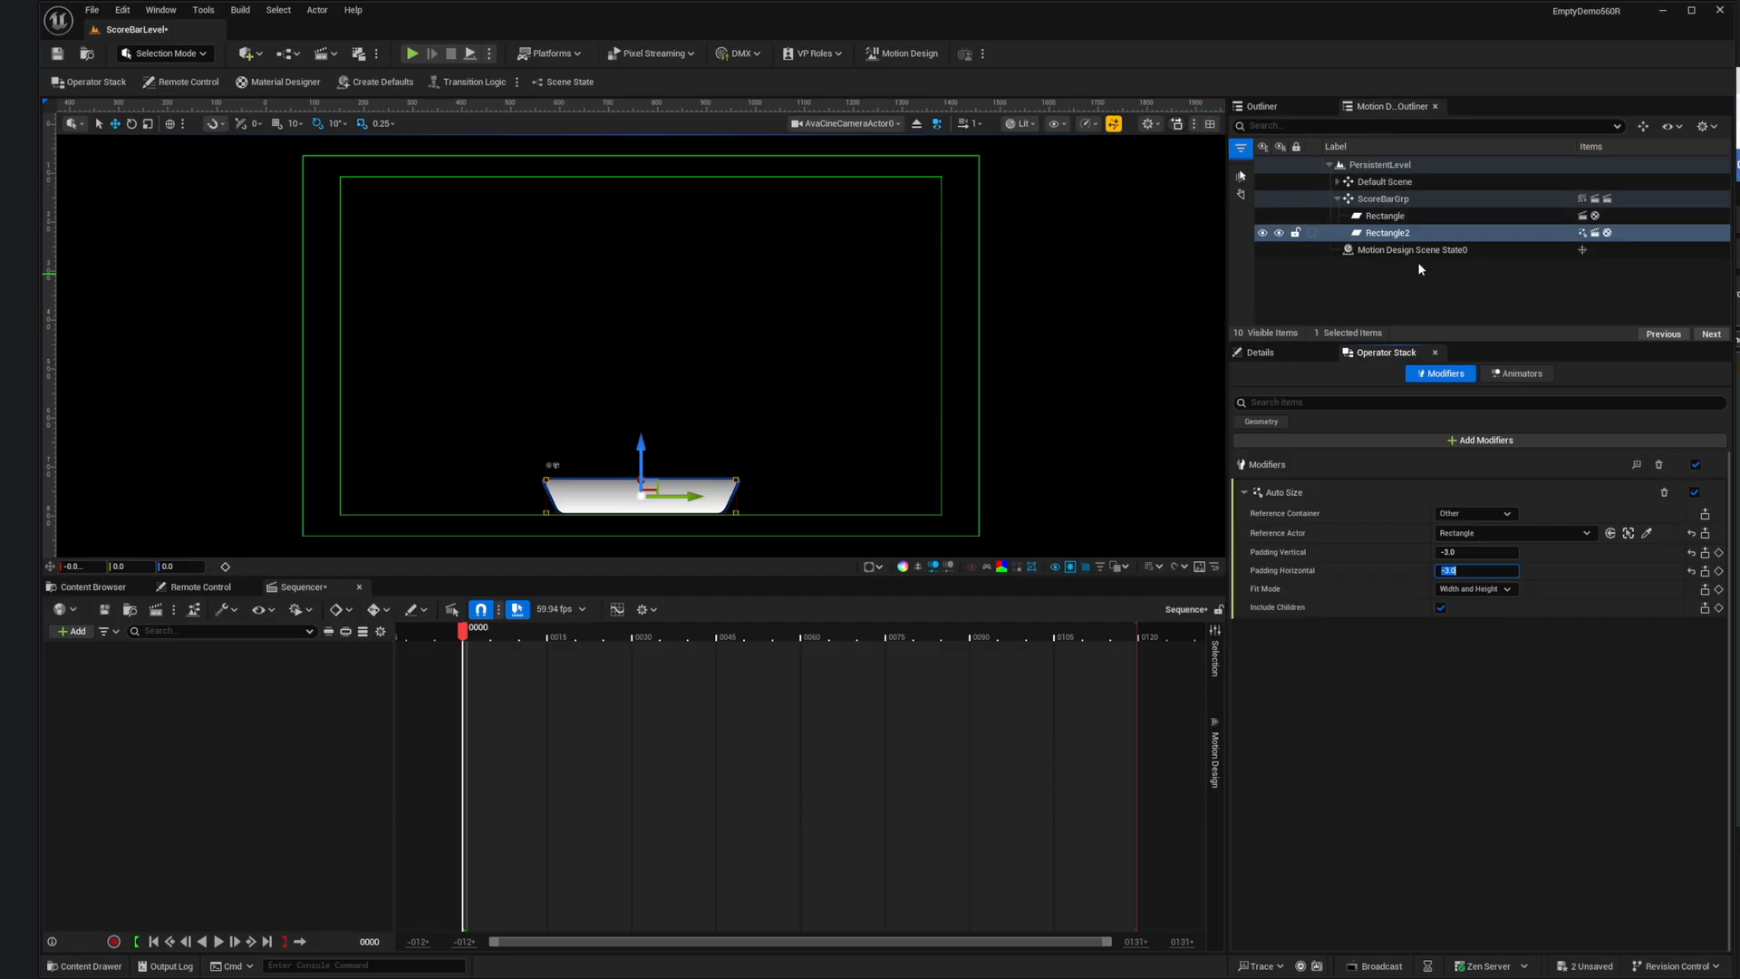
Step: Open the BarOut sequence and delete its Rectangle2 animation track
{"action": "left_click", "coordinate": [1378, 218]}
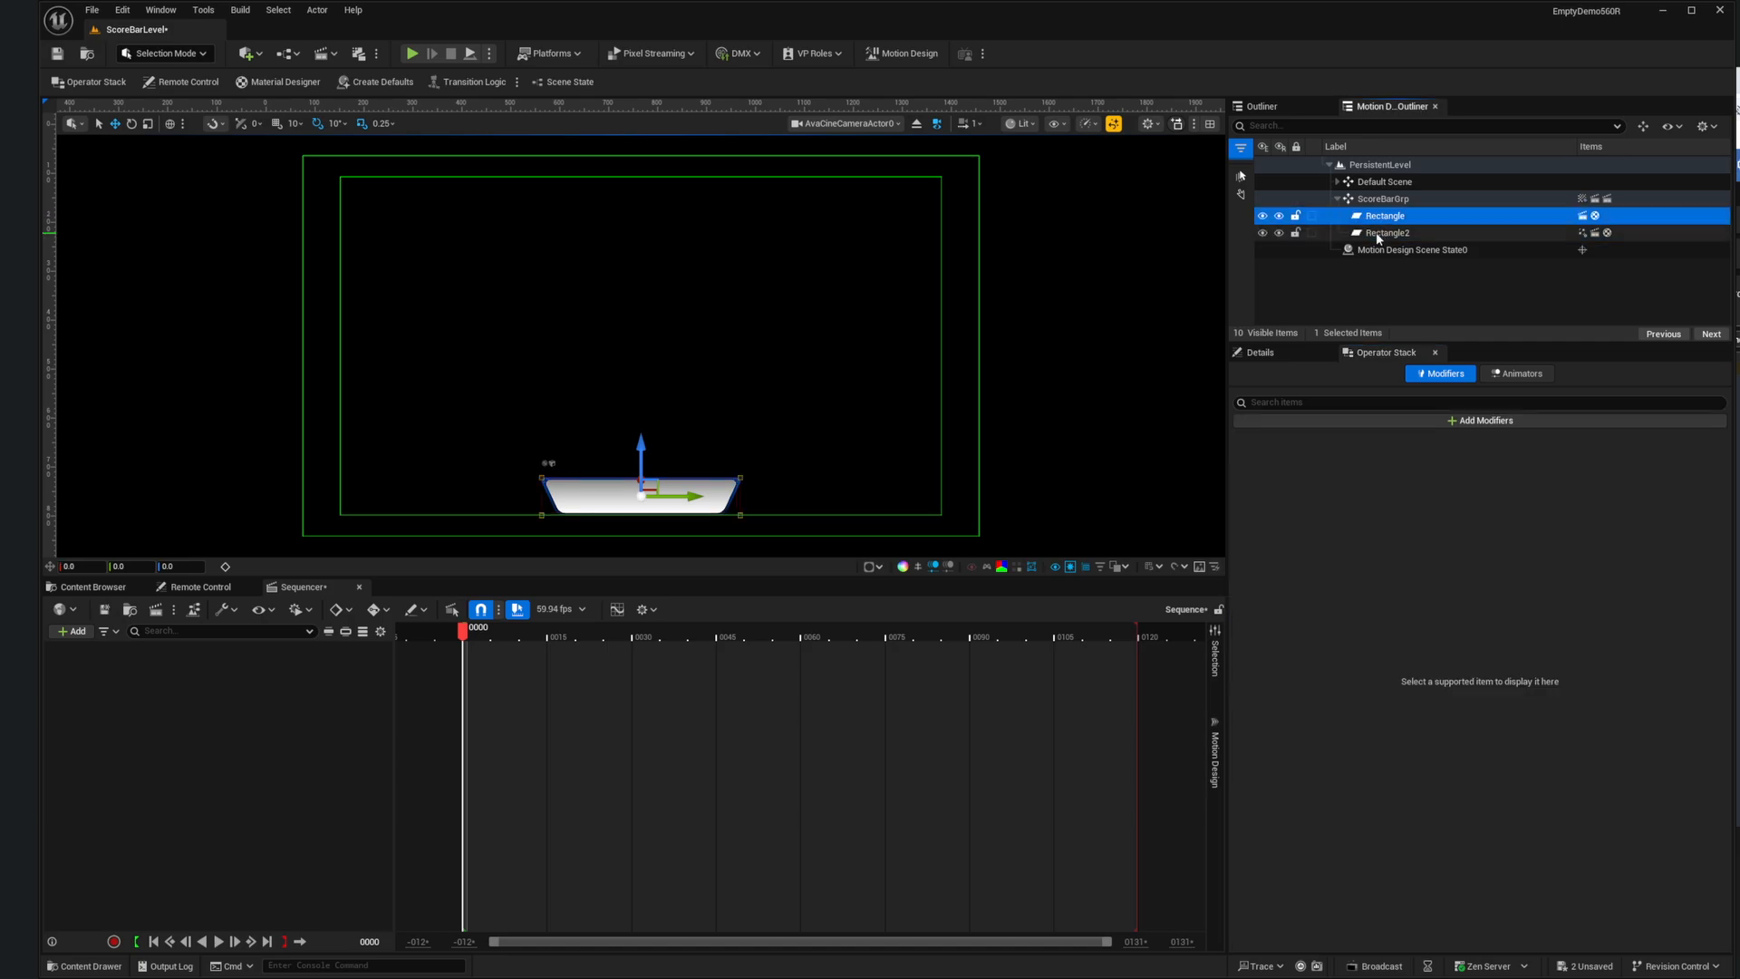
{"action": "left_click", "coordinate": [1377, 232]}
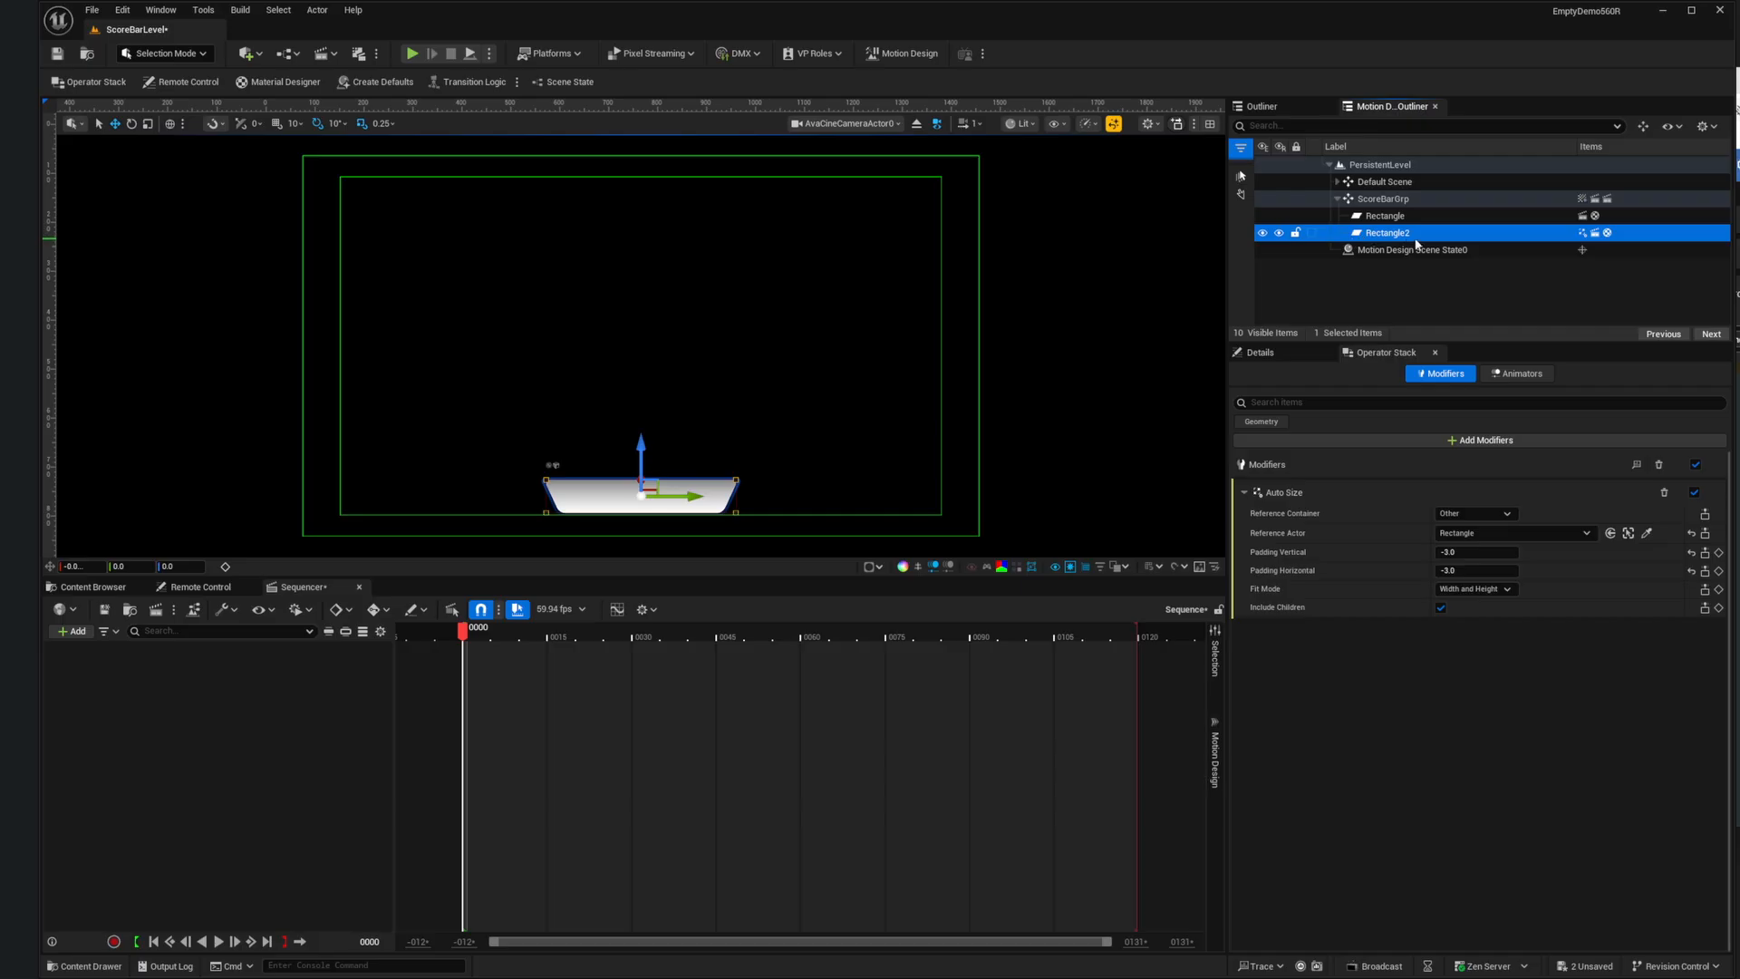
{"action": "left_click", "coordinate": [1216, 762]}
{"action": "left_click", "coordinate": [948, 704]}
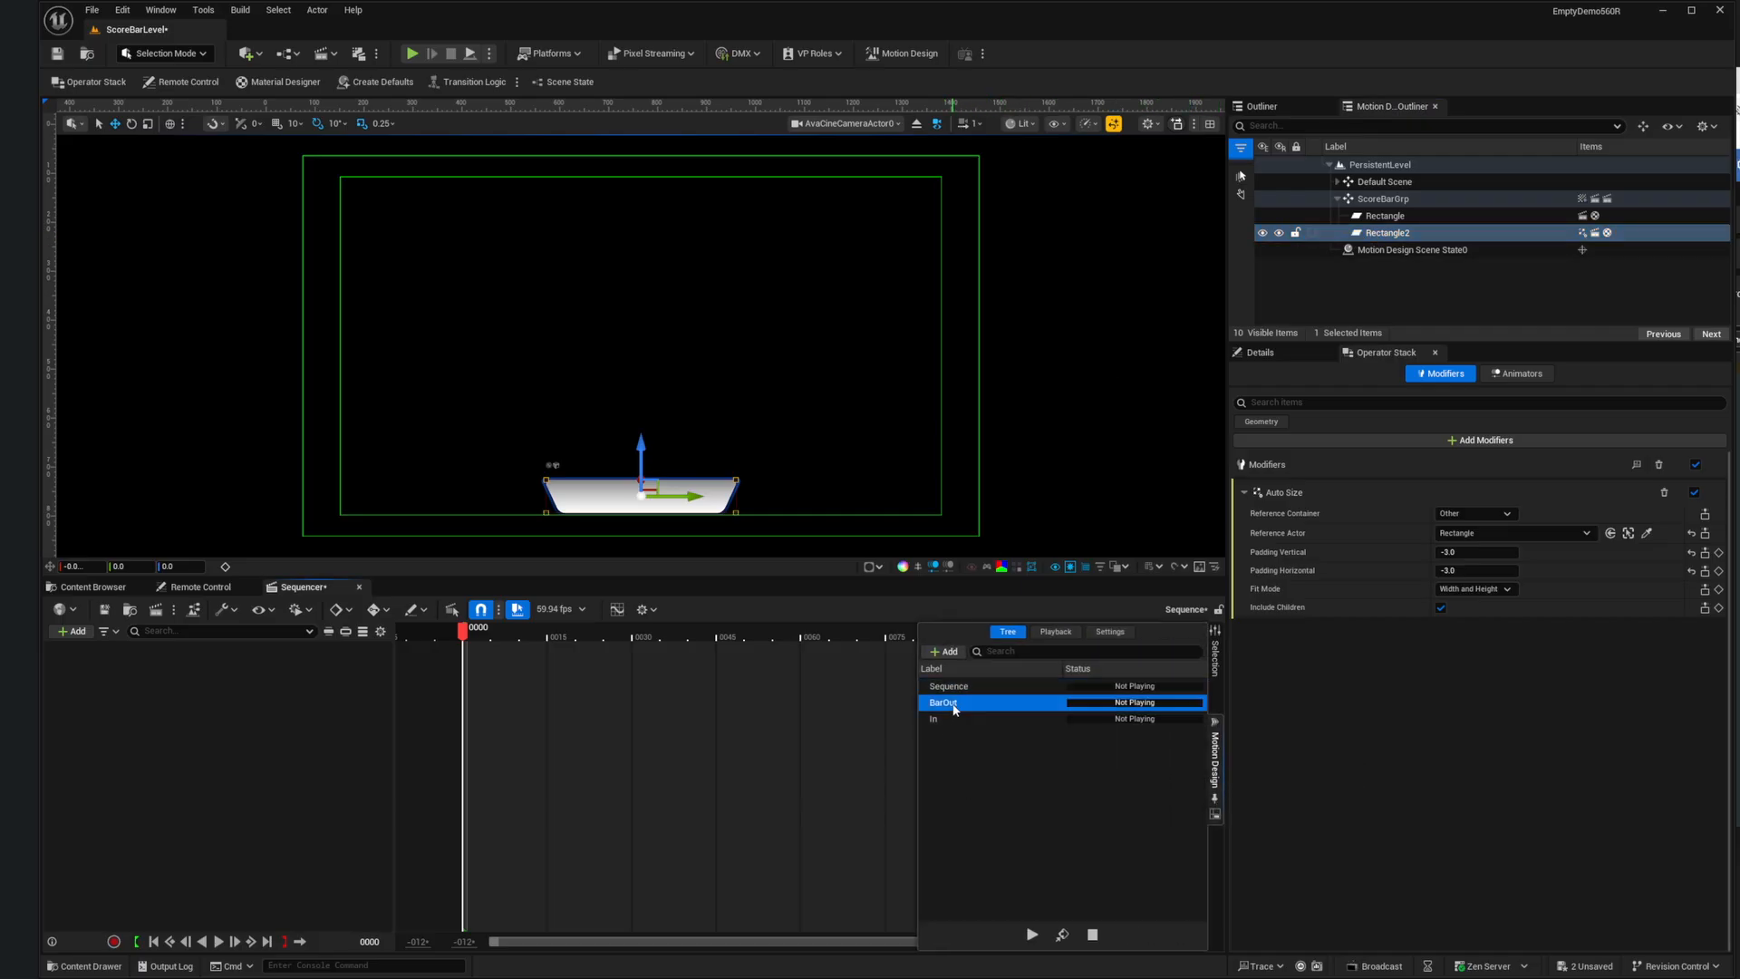
{"action": "left_click", "coordinate": [195, 749]}
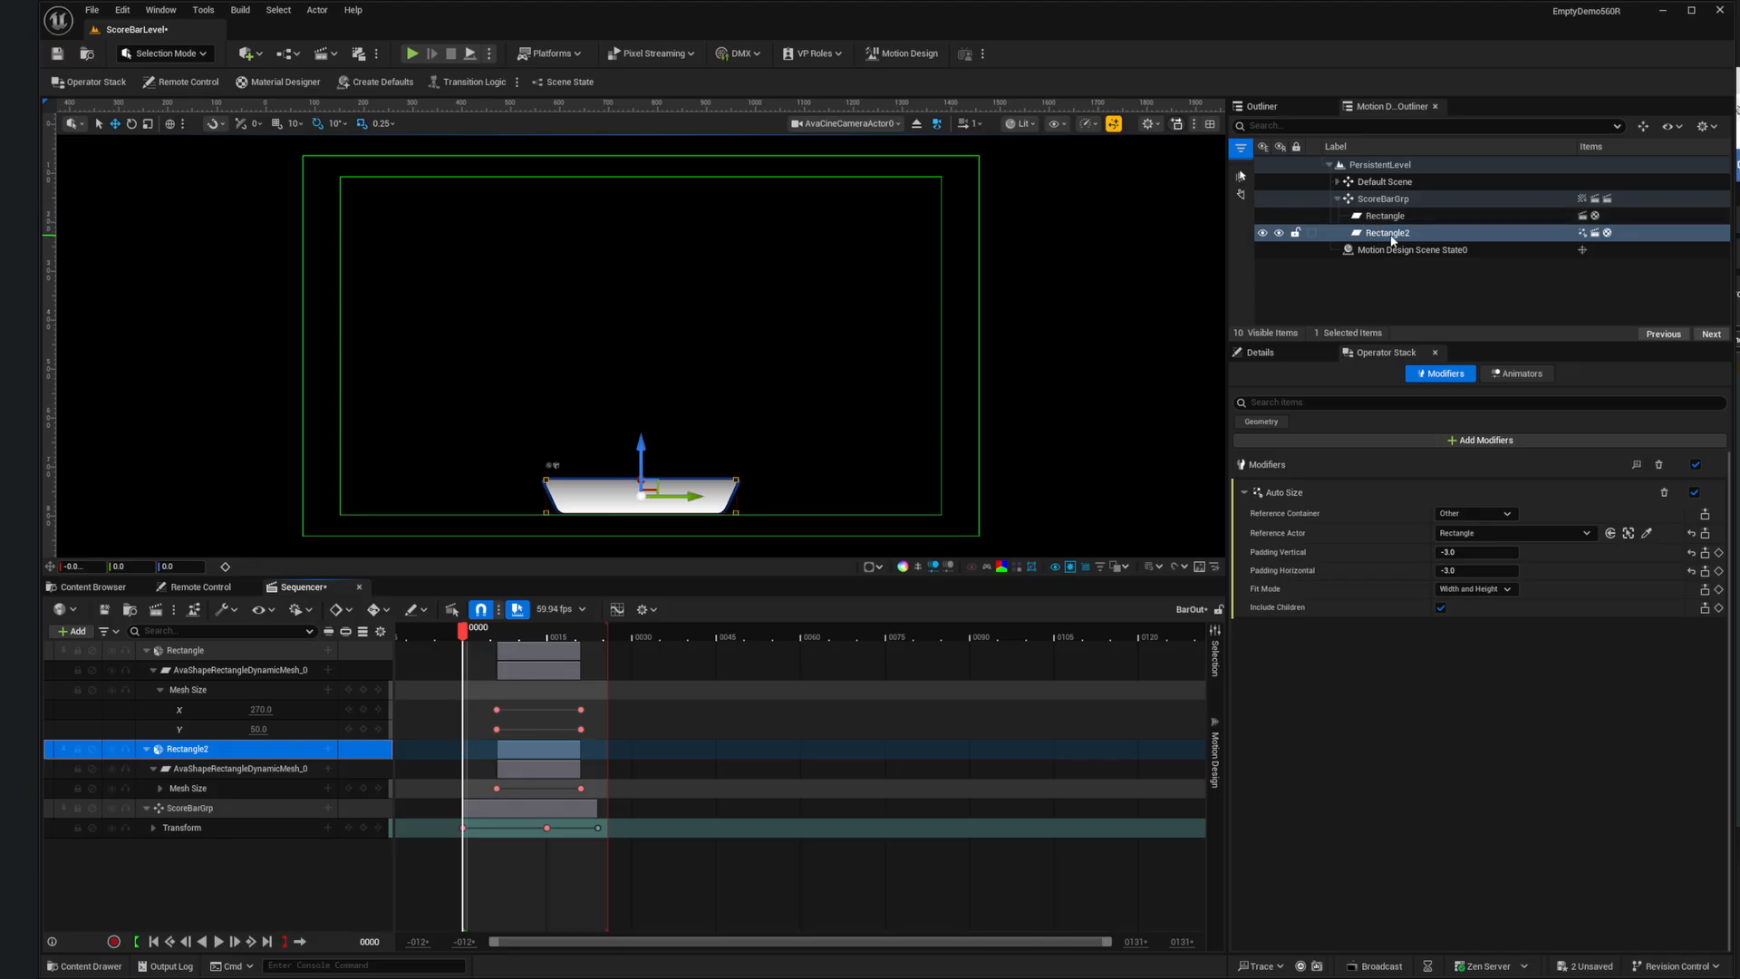
{"action": "double_click", "coordinate": [193, 748]}
{"action": "left_click", "coordinate": [245, 752]}
{"action": "key", "text": "Delete"}
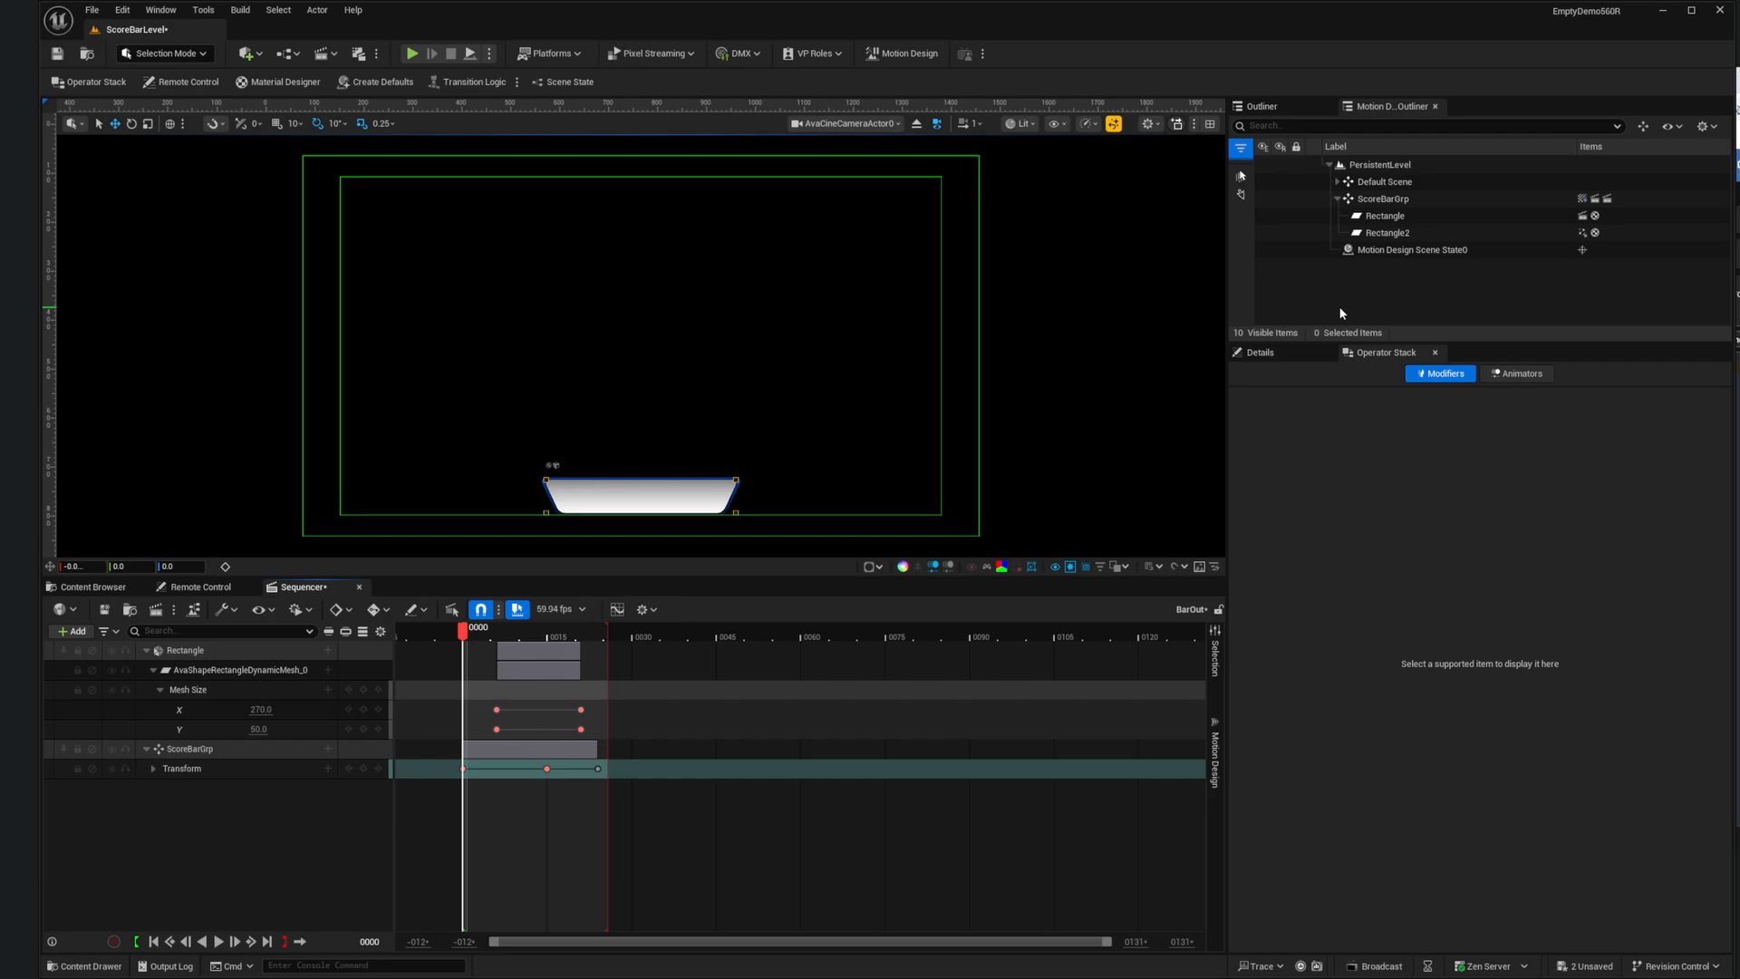
Step: Check the tracks of the In sequence, reopen BarOut, scrub its first frames and return to the start
{"action": "left_click", "coordinate": [1214, 756]}
{"action": "left_click", "coordinate": [965, 719]}
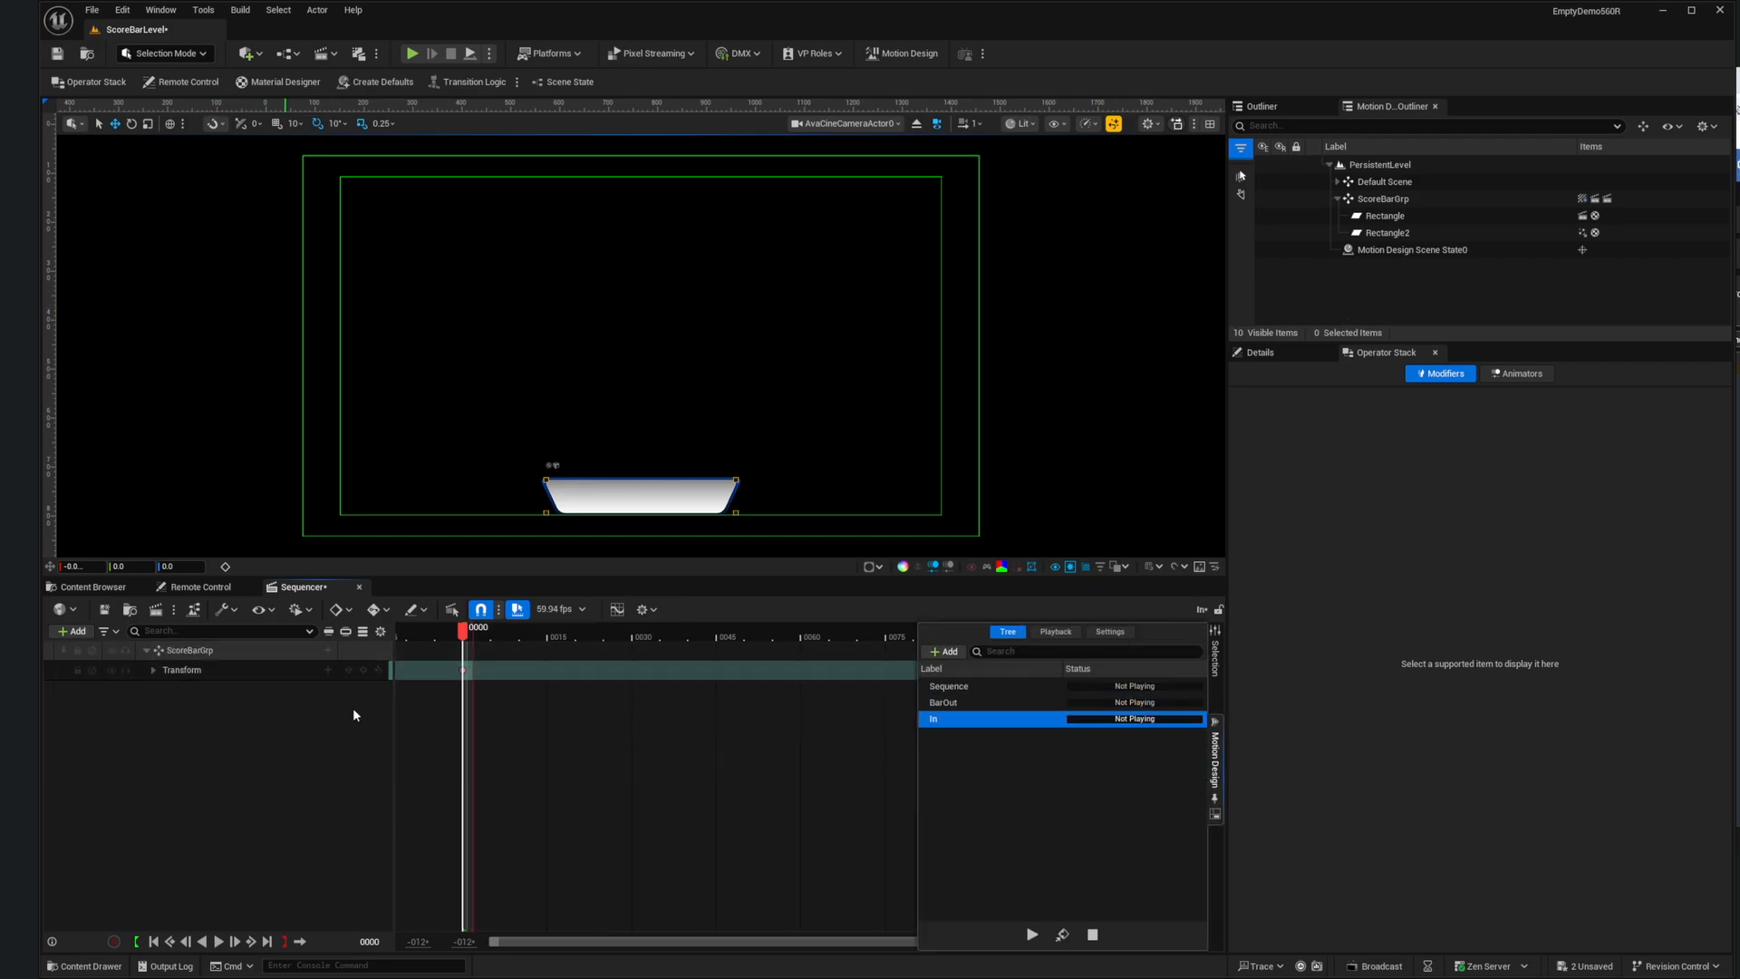
{"action": "left_click", "coordinate": [974, 705]}
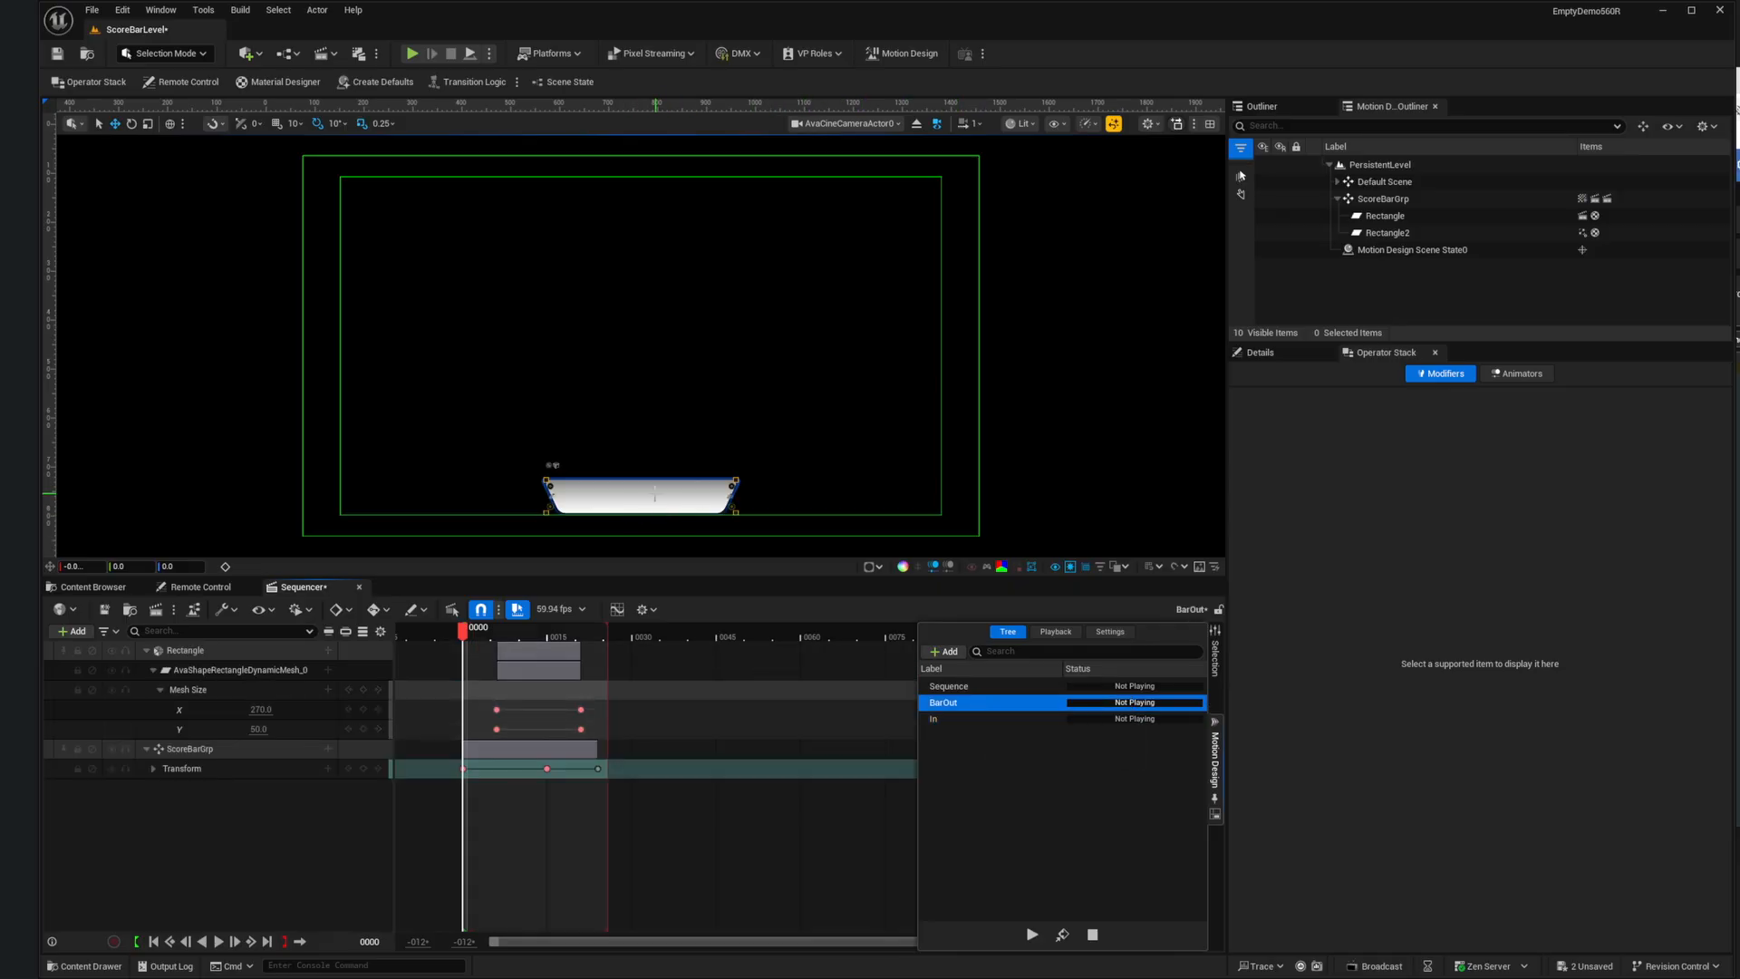
{"action": "left_click", "coordinate": [306, 854]}
{"action": "mouse_move", "coordinate": [469, 631]}
{"action": "left_mouse_down"}
{"action": "mouse_move", "coordinate": [584, 637]}
{"action": "mouse_move", "coordinate": [485, 637]}
{"action": "left_mouse_up"}
{"action": "left_click", "coordinate": [156, 943]}
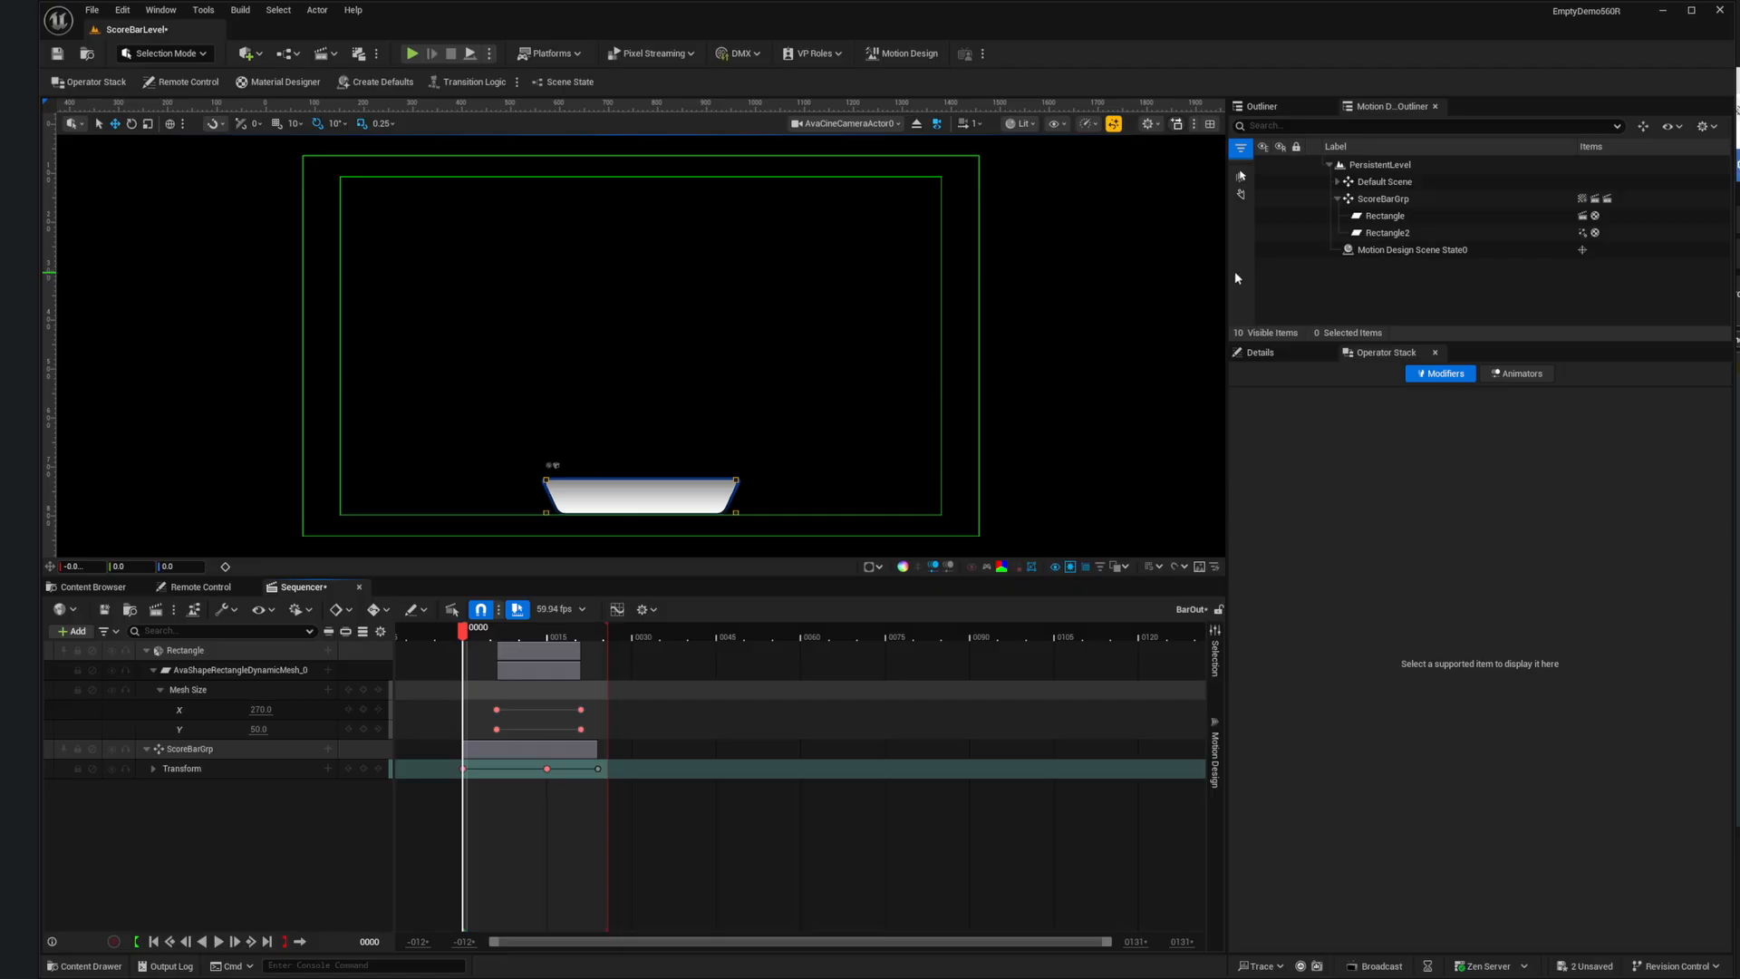
Step: Duplicate Rectangle2 inside ScoreBarGrp and give the copy a linear gradient with white primary and grey secondary color
{"action": "left_click", "coordinate": [1365, 233]}
{"action": "key", "text": "ctrl+d"}
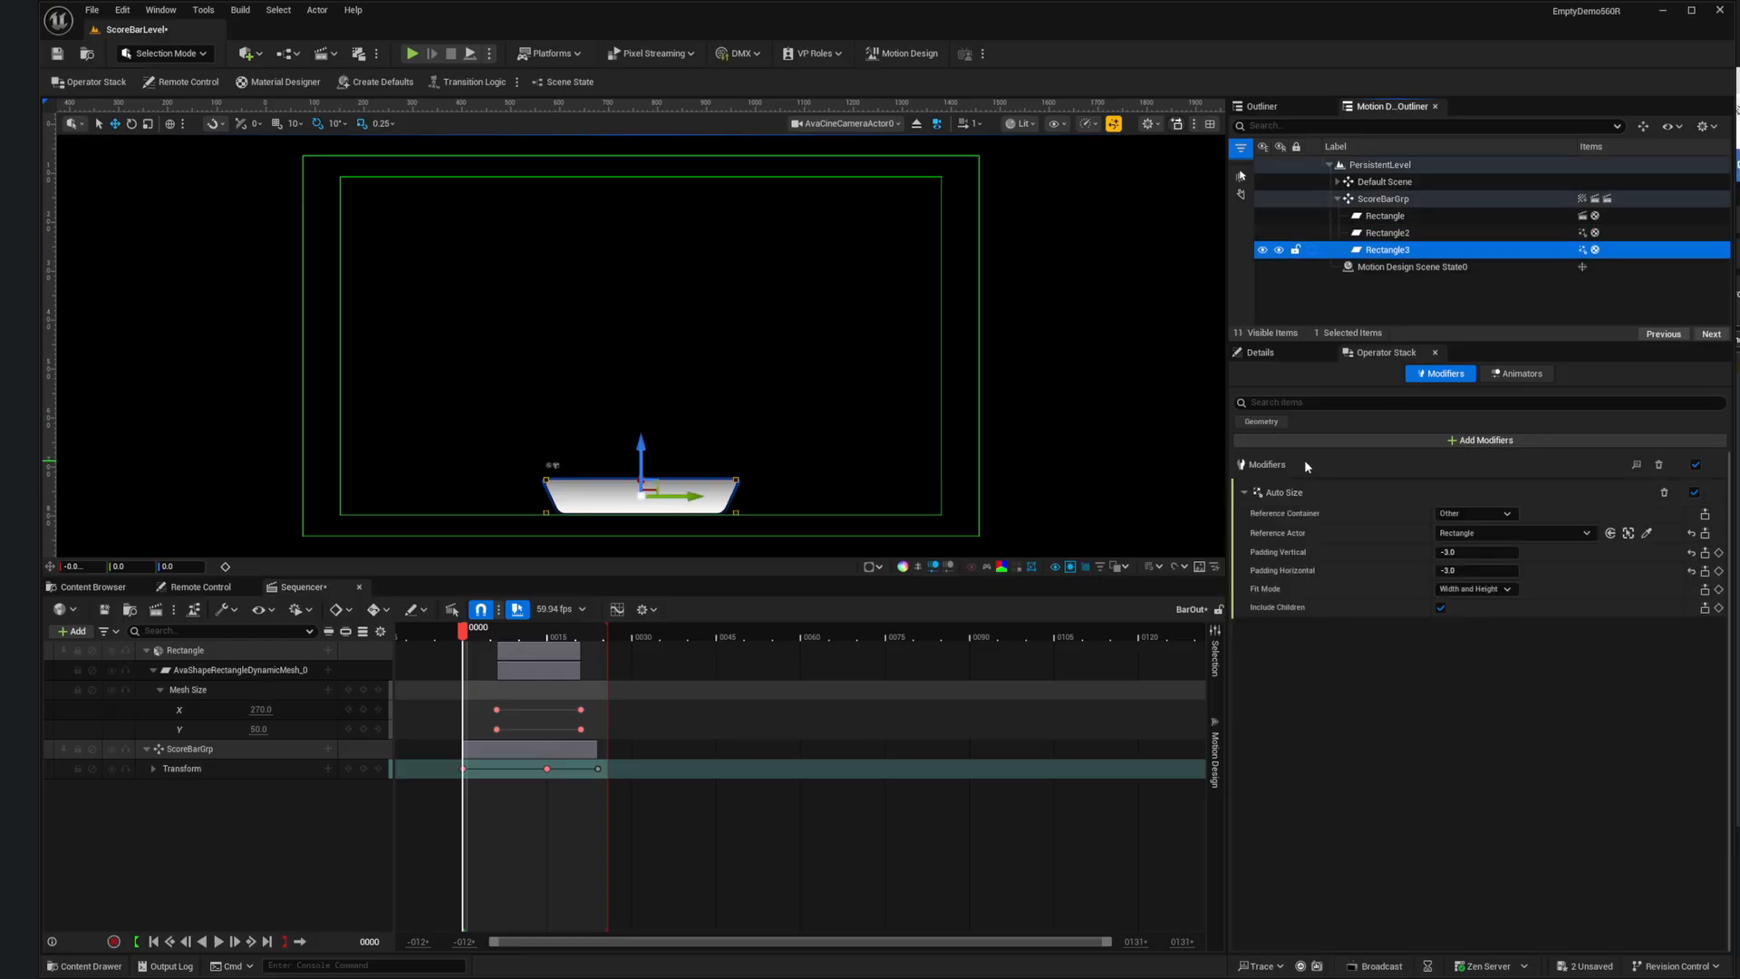
{"action": "left_click", "coordinate": [1274, 352]}
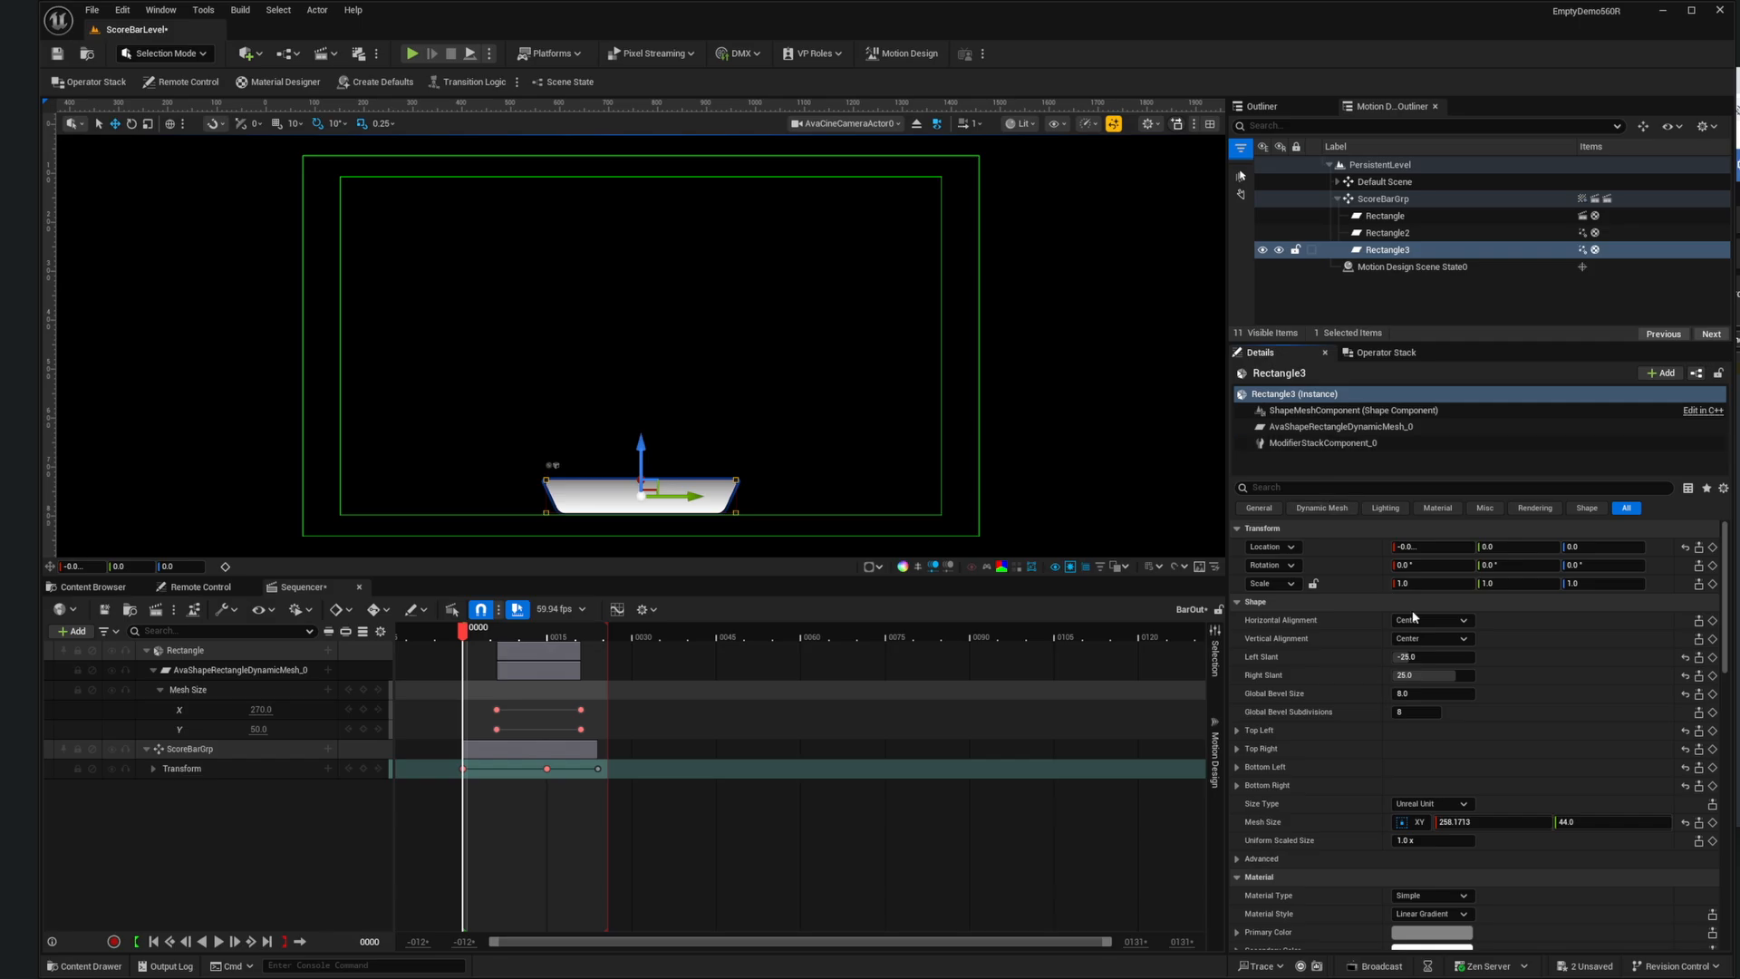
{"action": "scroll", "coordinate": [1421, 718], "scroll_direction": "down", "scroll_amount": 5}
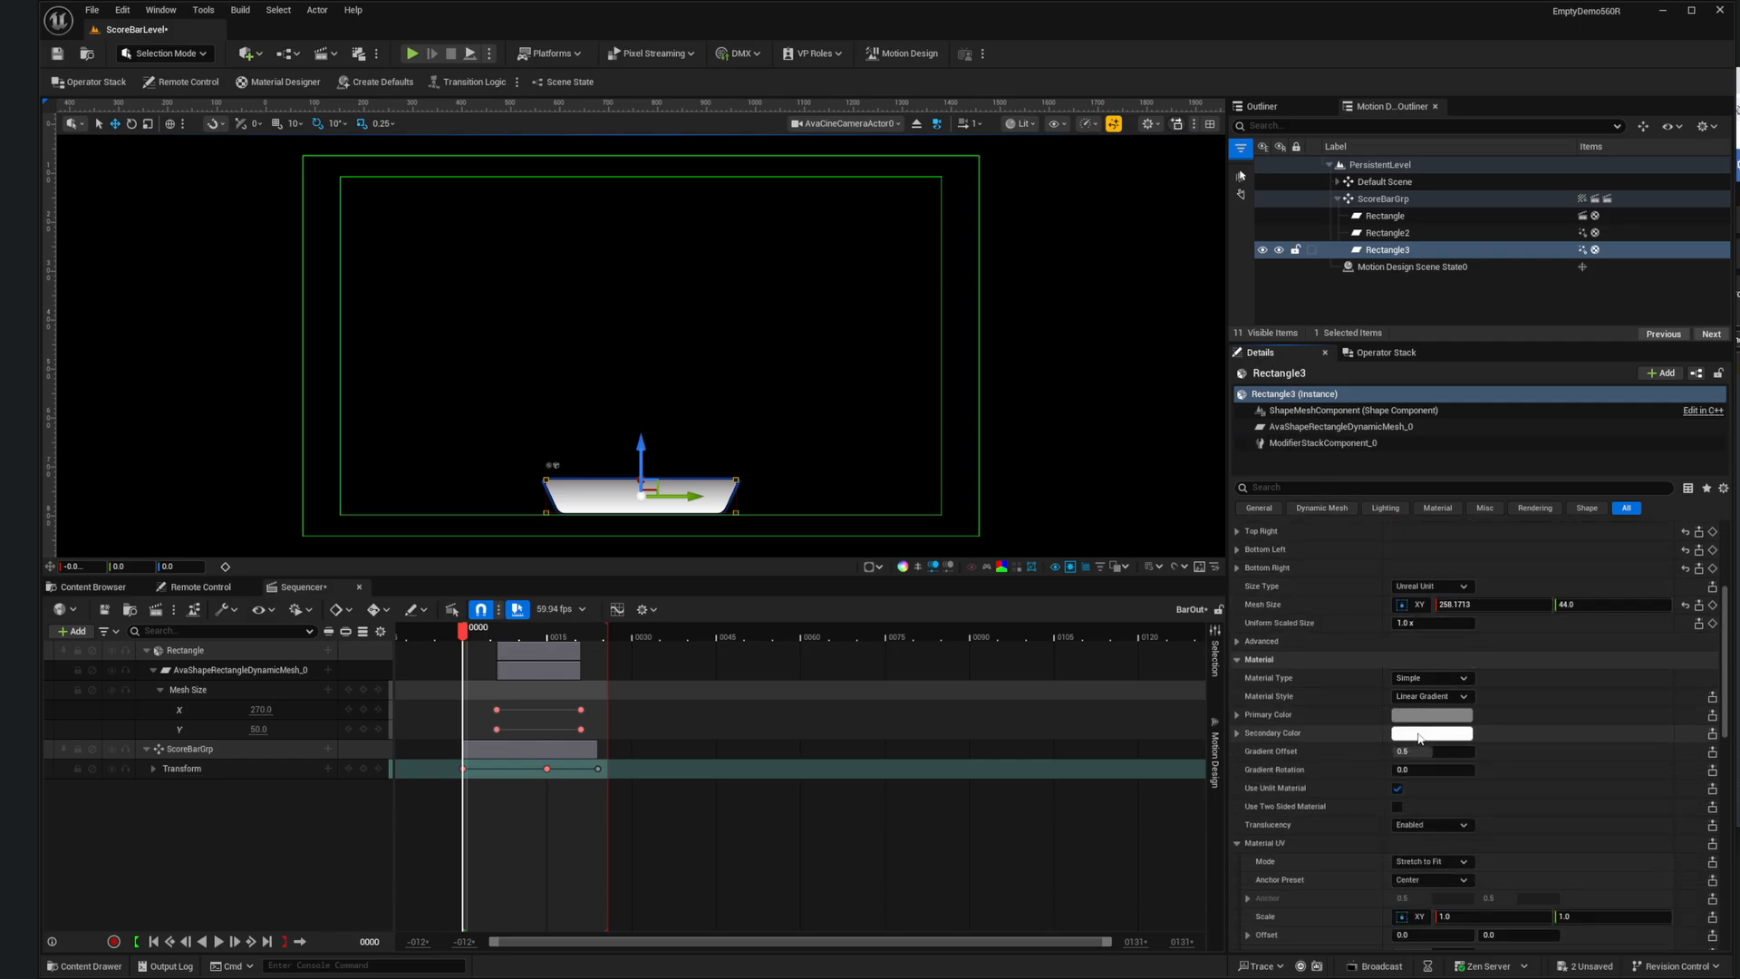
{"action": "left_click", "coordinate": [1429, 716]}
{"action": "left_click_drag", "start_coordinate": [1653, 730], "coordinate": [1633, 627]}
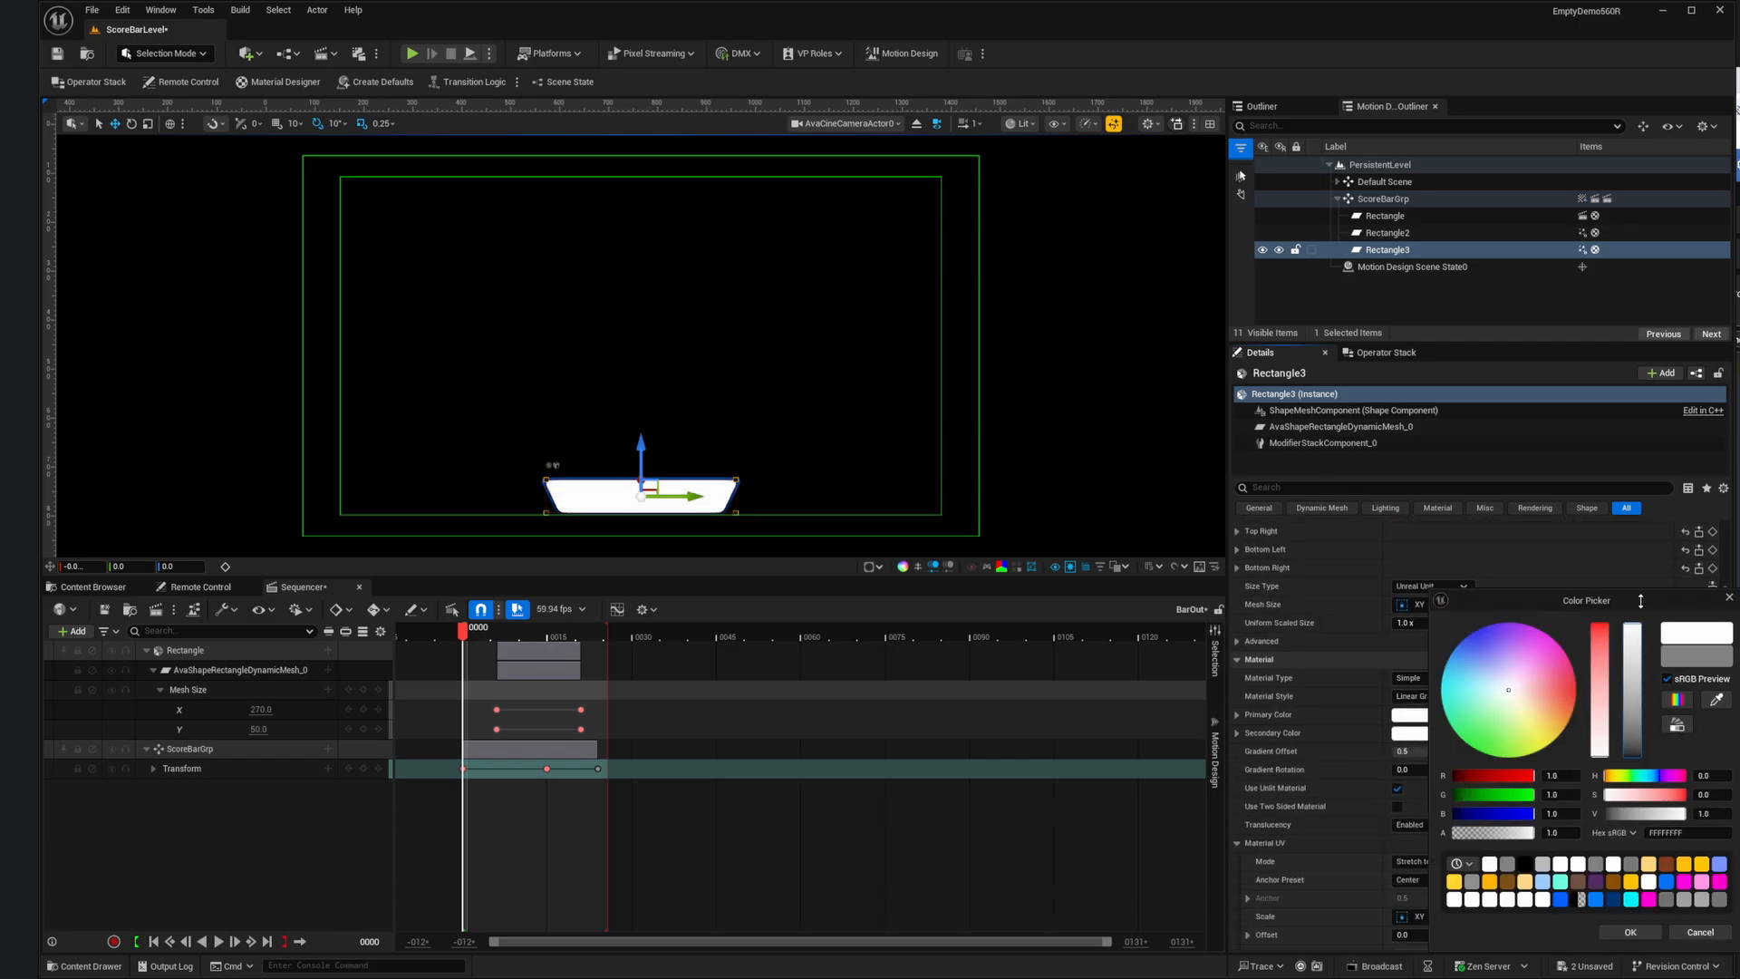
{"action": "left_click", "coordinate": [1631, 932]}
{"action": "left_click", "coordinate": [1433, 734]}
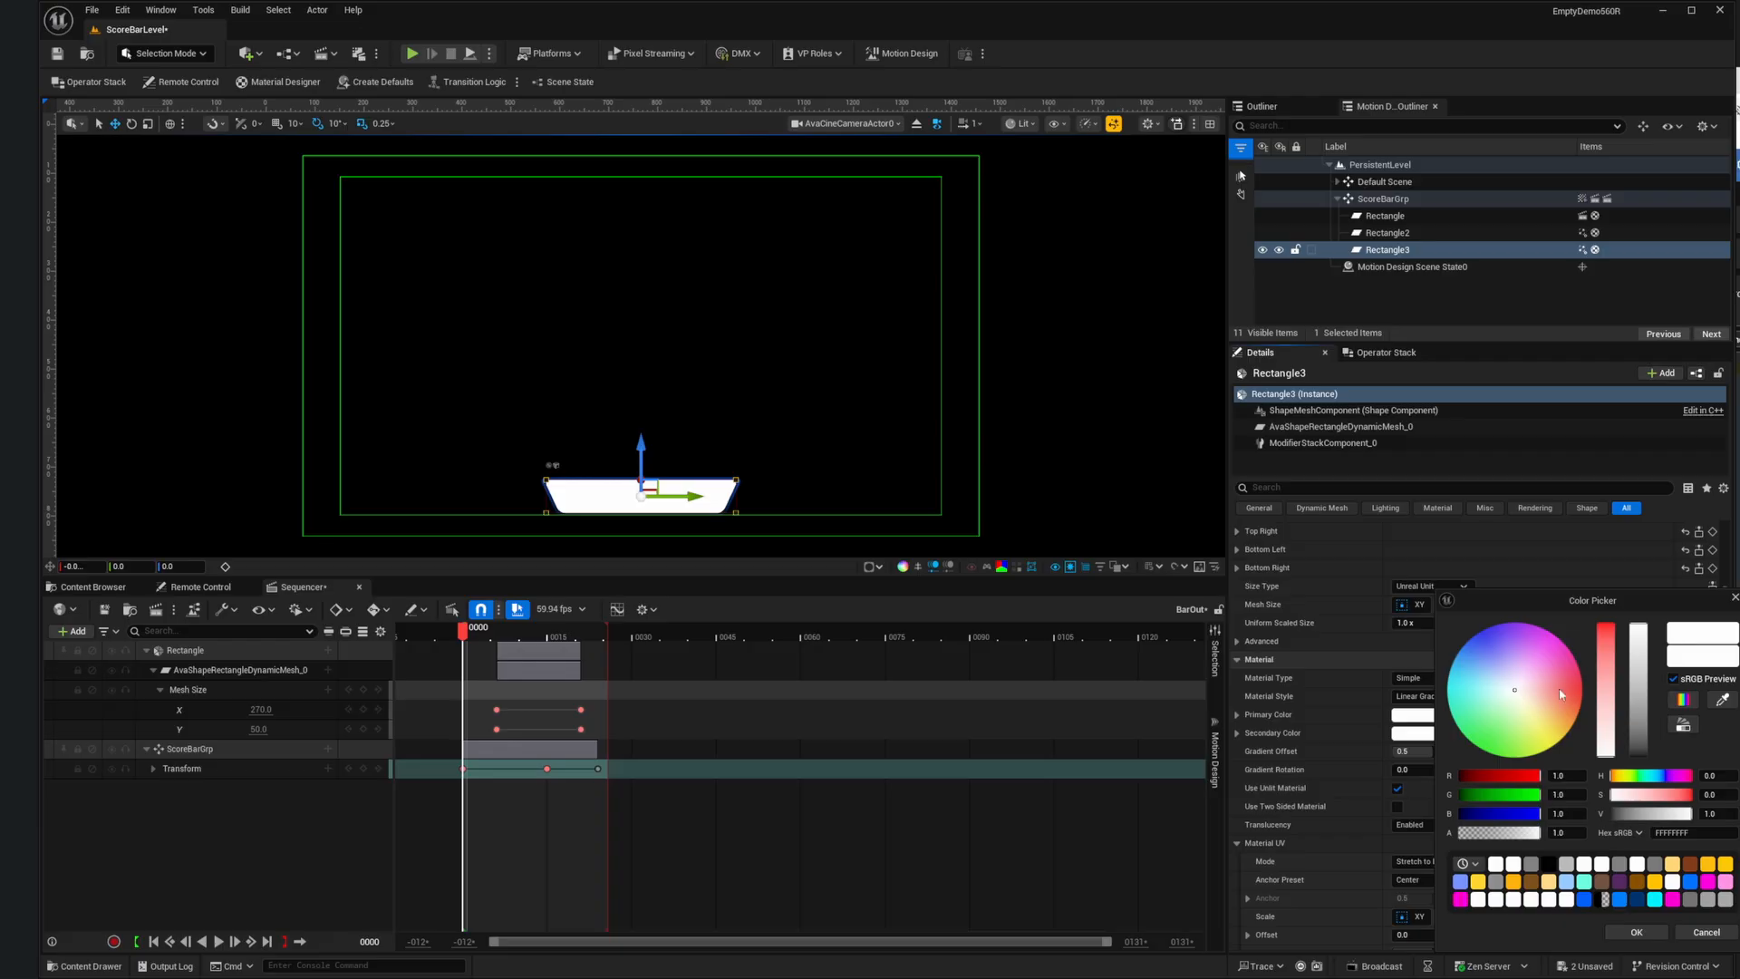
{"action": "left_click", "coordinate": [1633, 932]}
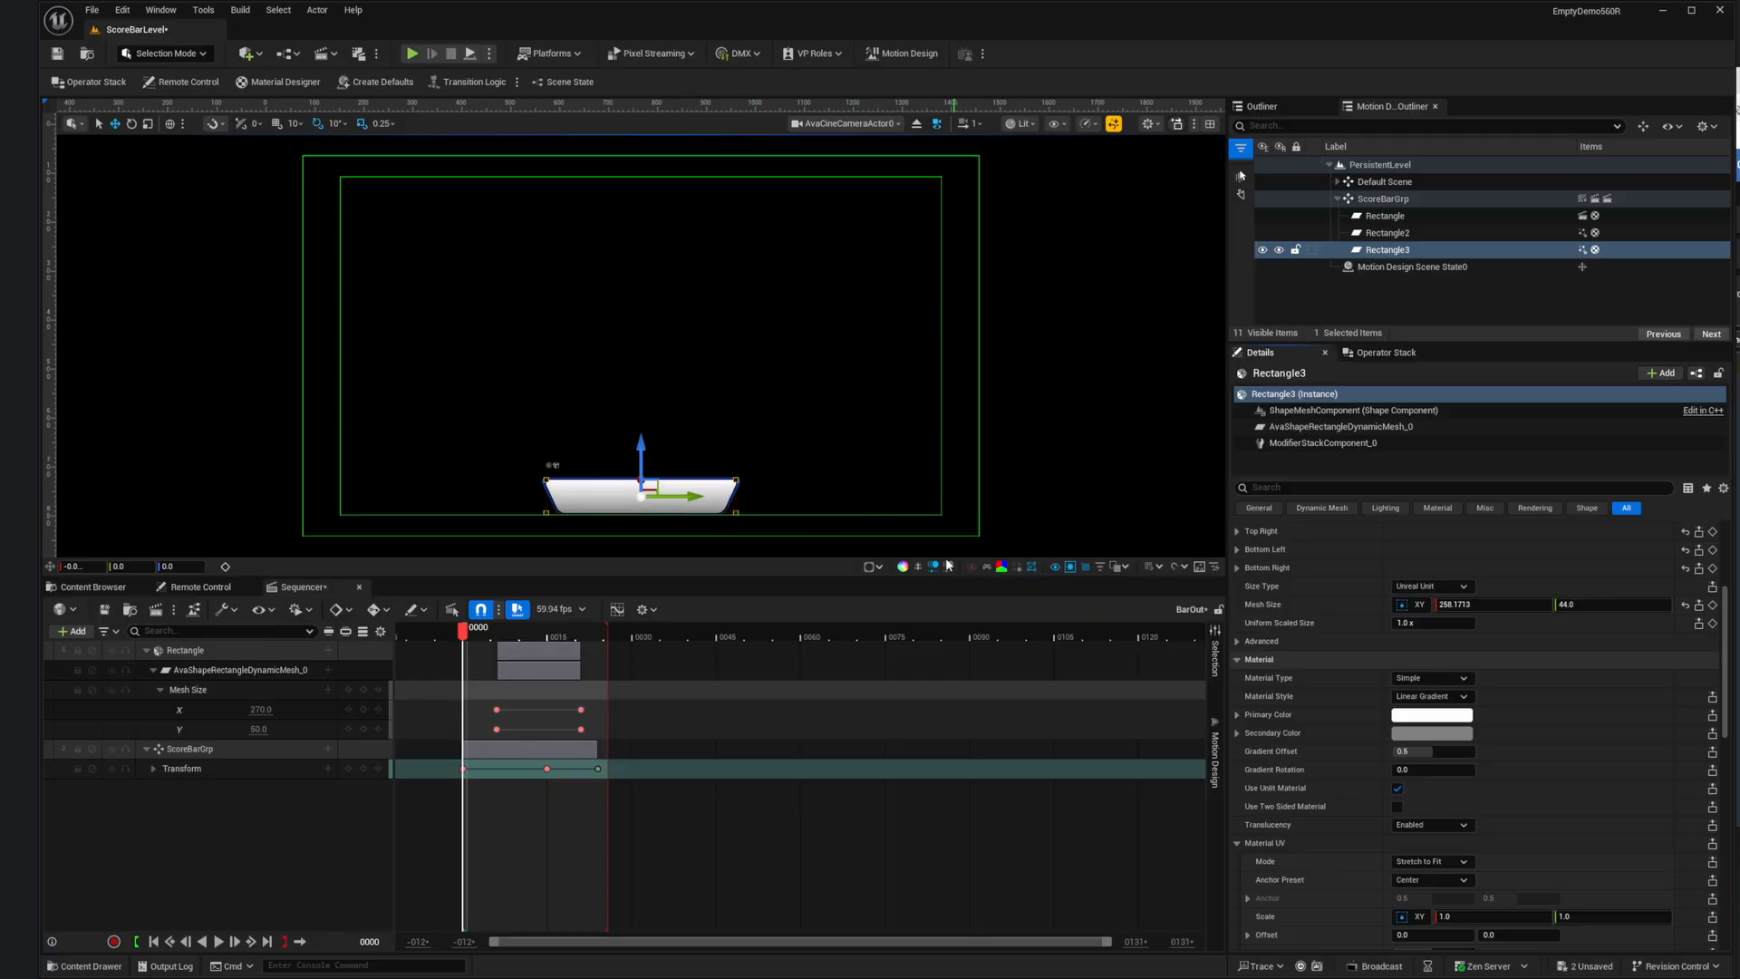
Step: Set Rectangle3's left slant and right slant to 0
{"action": "scroll", "coordinate": [1479, 678], "scroll_direction": "up", "scroll_amount": 5}
{"action": "left_click", "coordinate": [1462, 634]}
{"action": "type", "text": "0"}
{"action": "left_click", "coordinate": [1452, 653]}
{"action": "key", "text": "Return"}
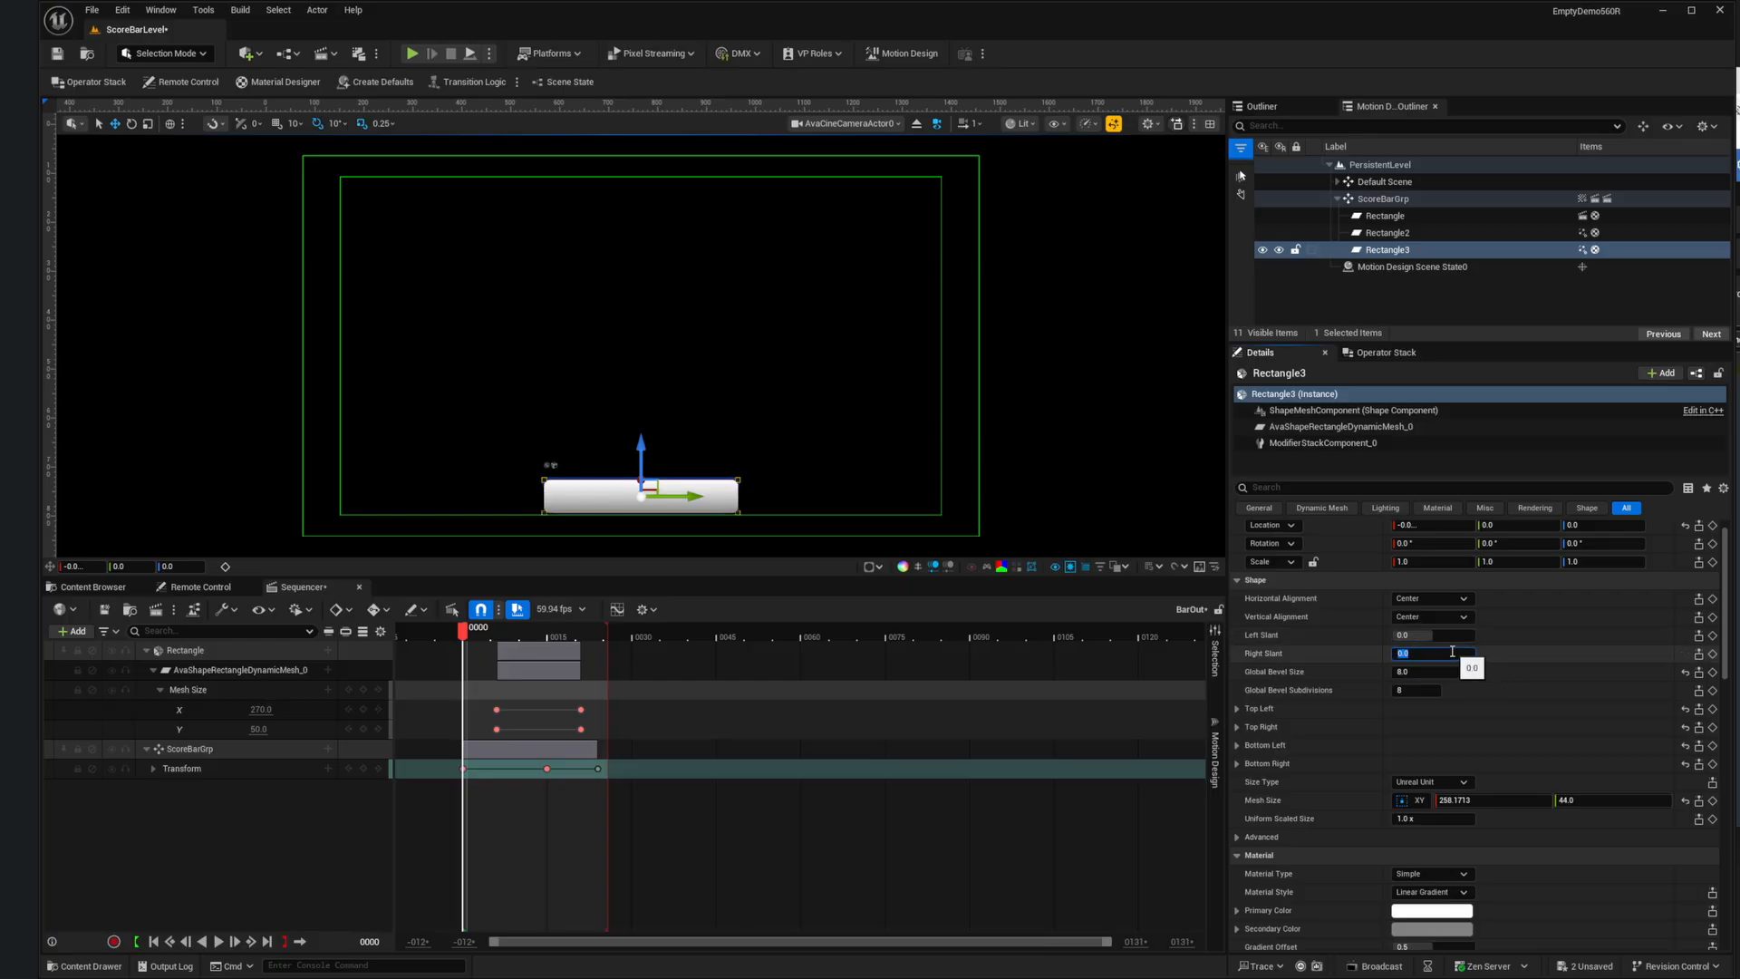
Step: Set the horizontal padding of Rectangle3's Auto Size modifier to -105, deselect the shape and save the level
{"action": "left_click", "coordinate": [1439, 673]}
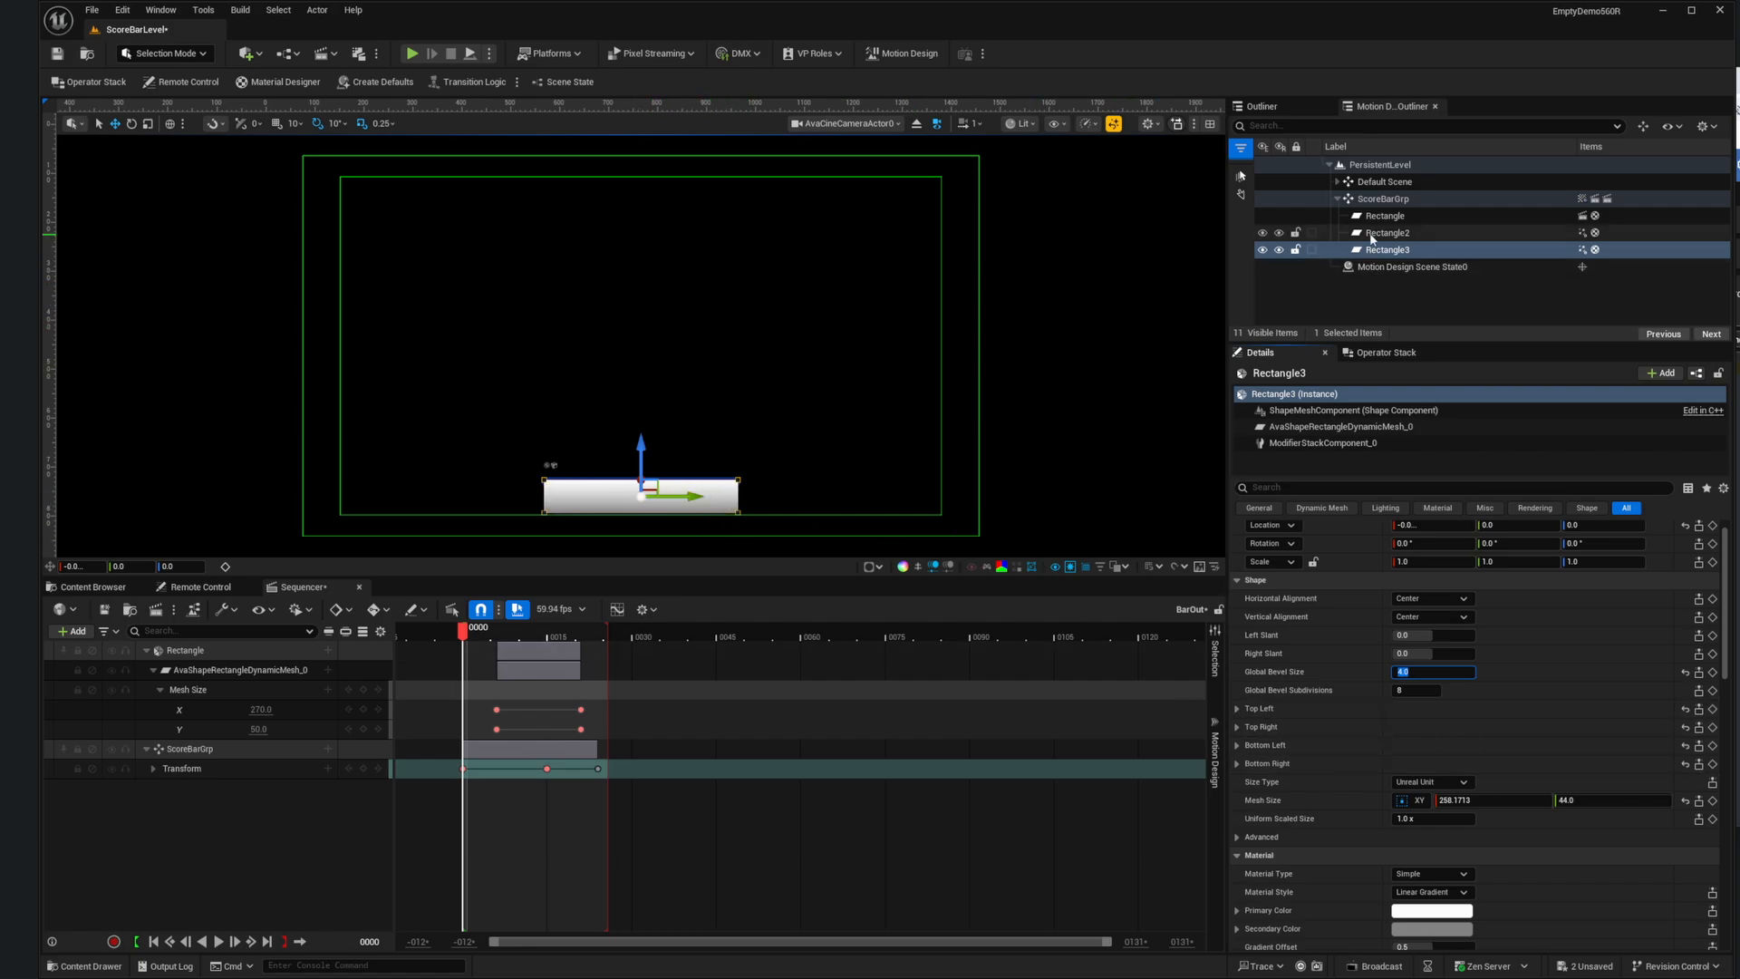
{"action": "left_click", "coordinate": [1384, 353]}
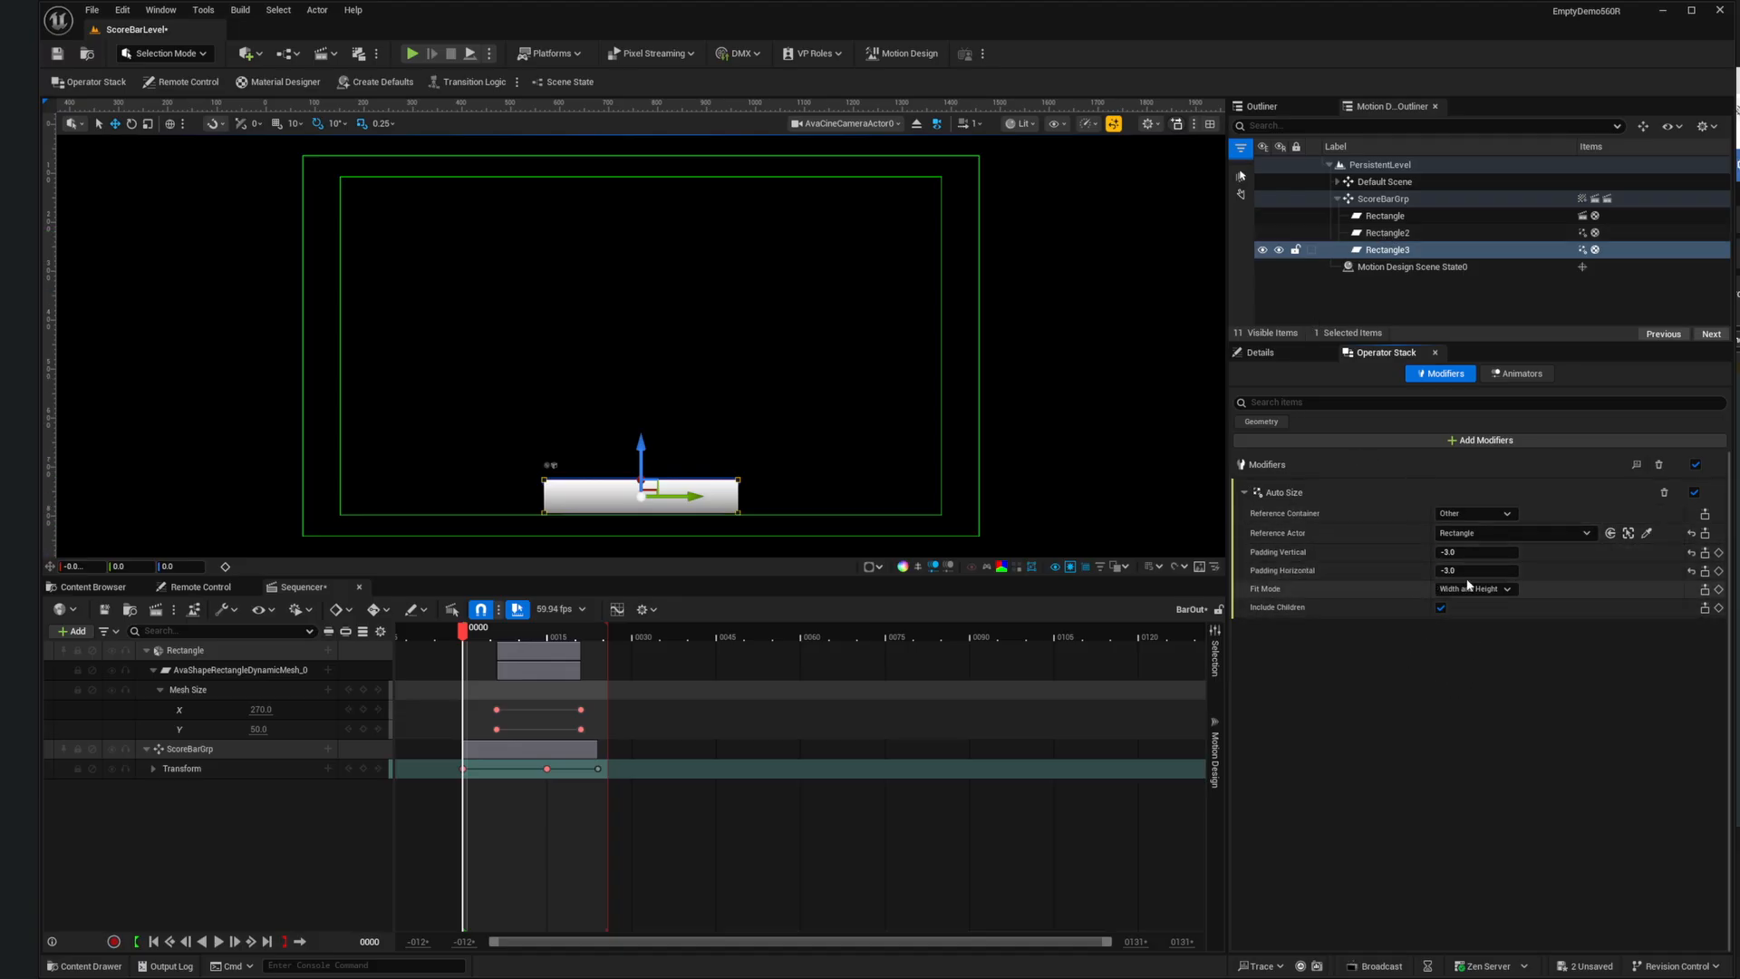
{"action": "left_click_drag", "start_coordinate": [1497, 572], "coordinate": [1400, 572]}
{"action": "left_click", "coordinate": [1496, 572]}
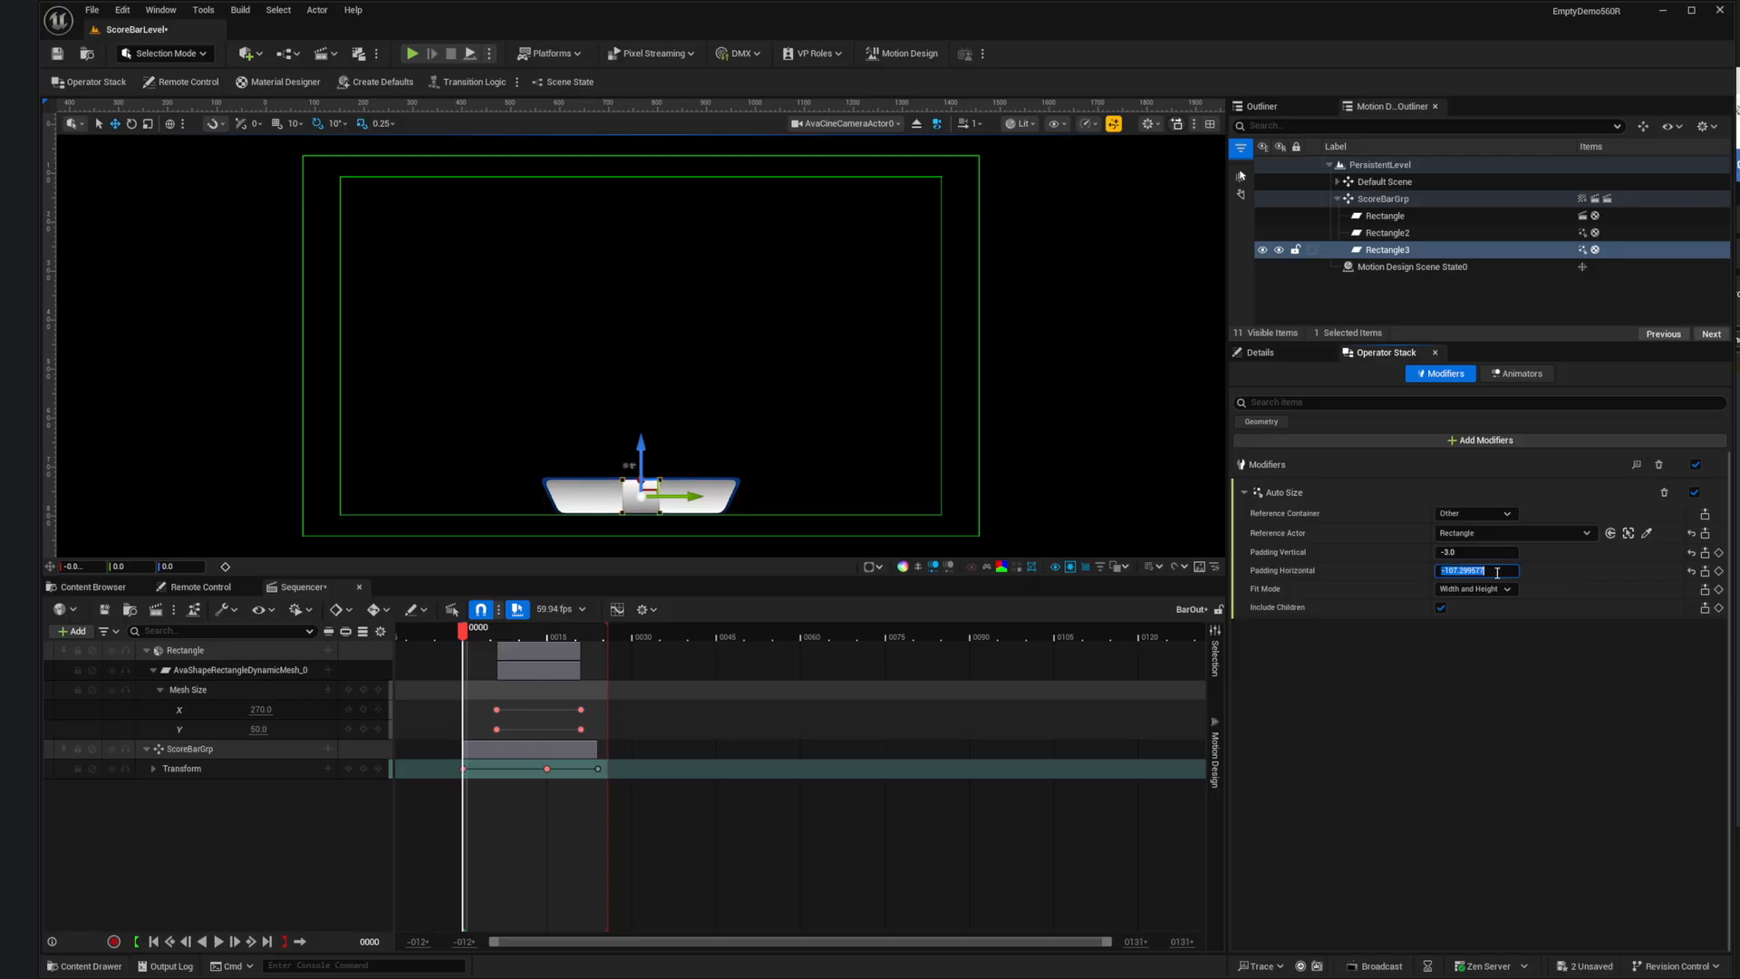
{"action": "type", "text": "-100"}
{"action": "key", "text": "Return"}
{"action": "type", "text": "-110"}
{"action": "key", "text": "Return"}
{"action": "type", "text": "-105"}
{"action": "key", "text": "Return"}
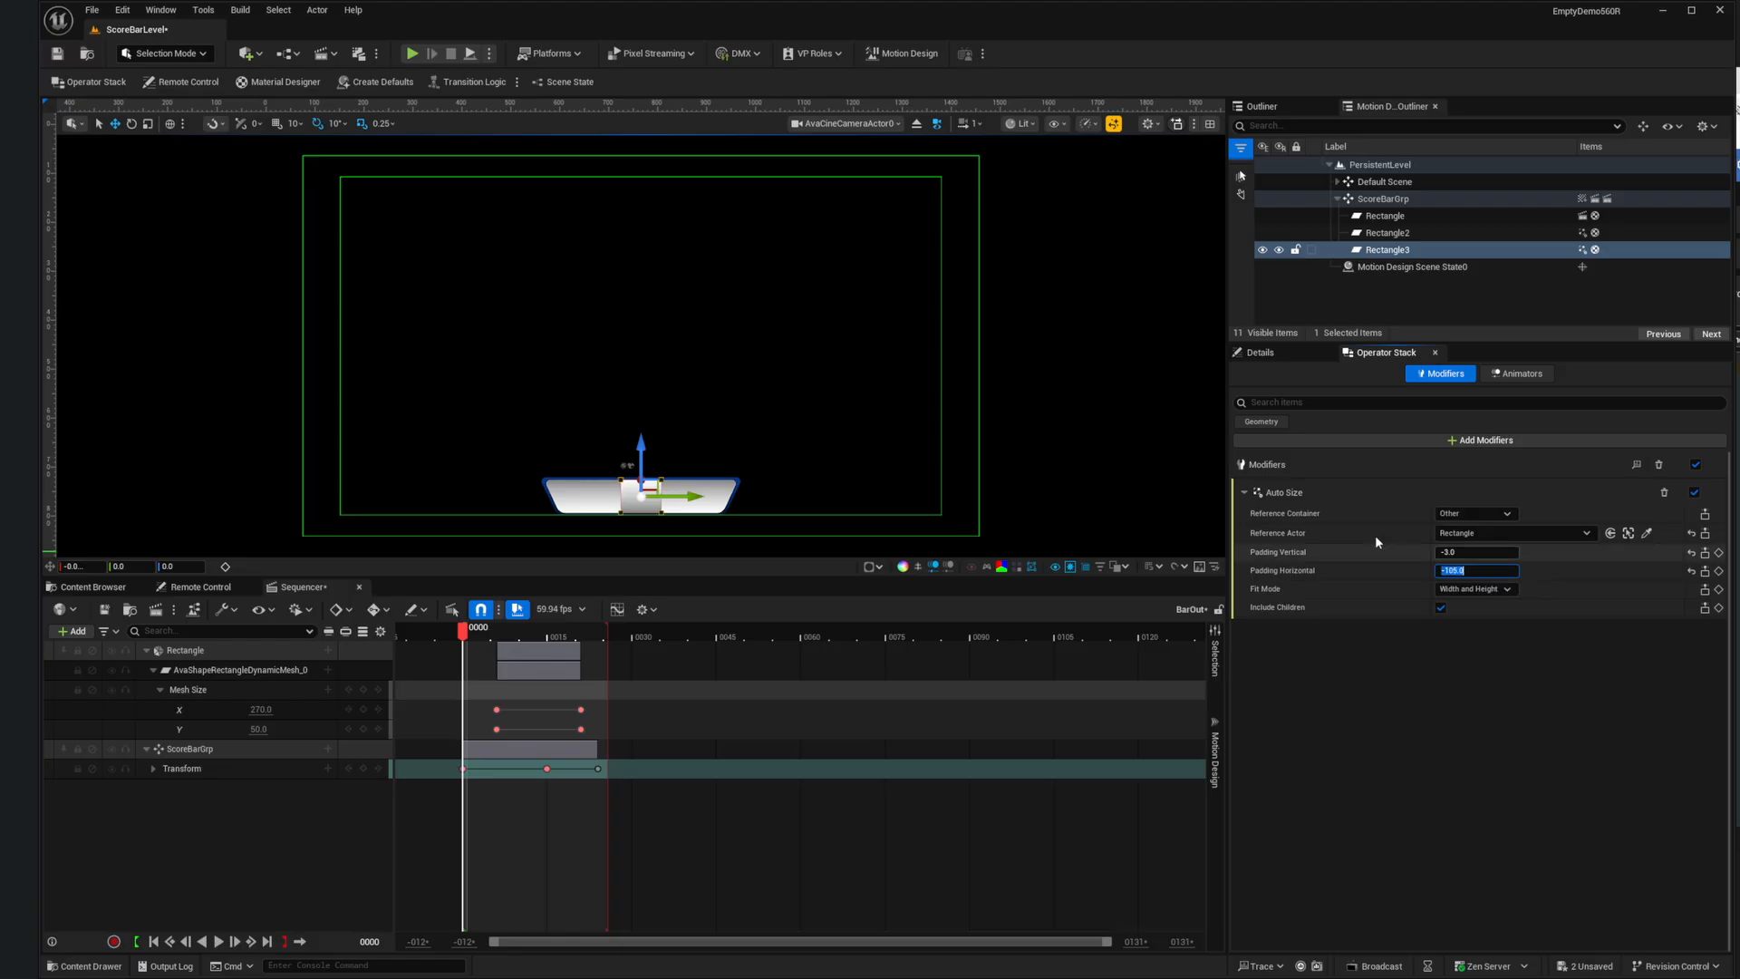
{"action": "left_click", "coordinate": [804, 517]}
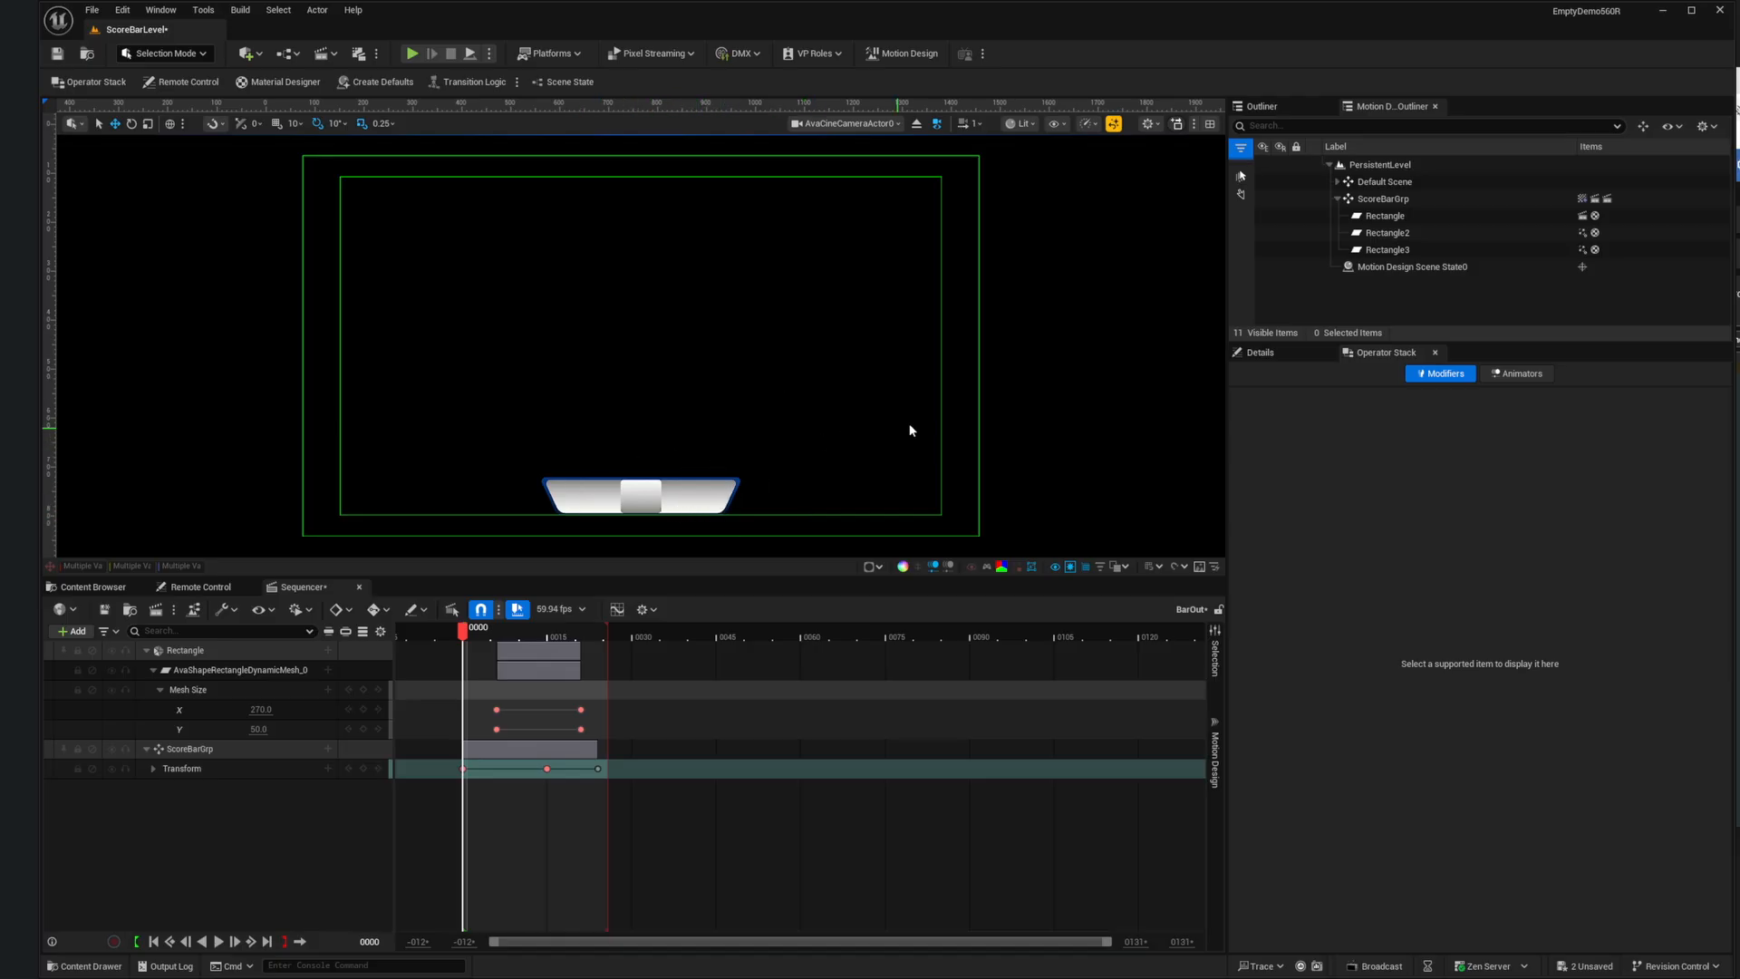
{"action": "key", "text": "ctrl+s"}
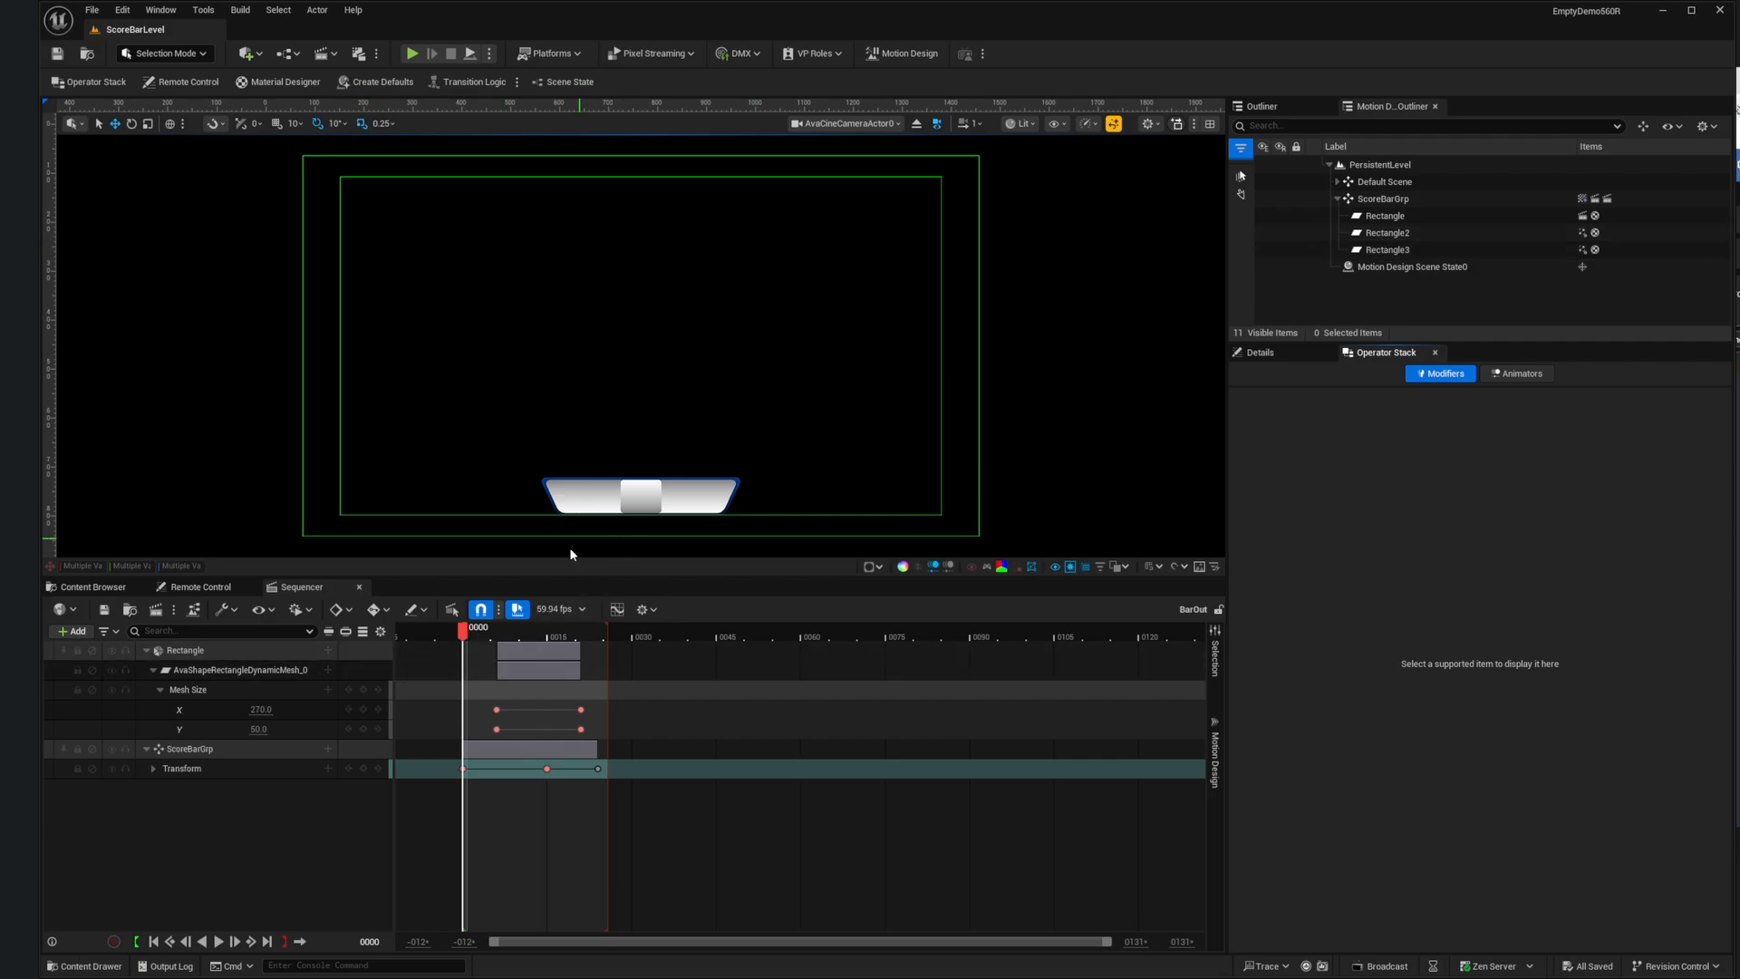
Step: Scrub the first frames of BarOut, return to the start, and open the sequence named Sequence
{"action": "mouse_move", "coordinate": [464, 639]}
{"action": "left_mouse_down"}
{"action": "mouse_move", "coordinate": [590, 634]}
{"action": "mouse_move", "coordinate": [474, 635]}
{"action": "left_mouse_up"}
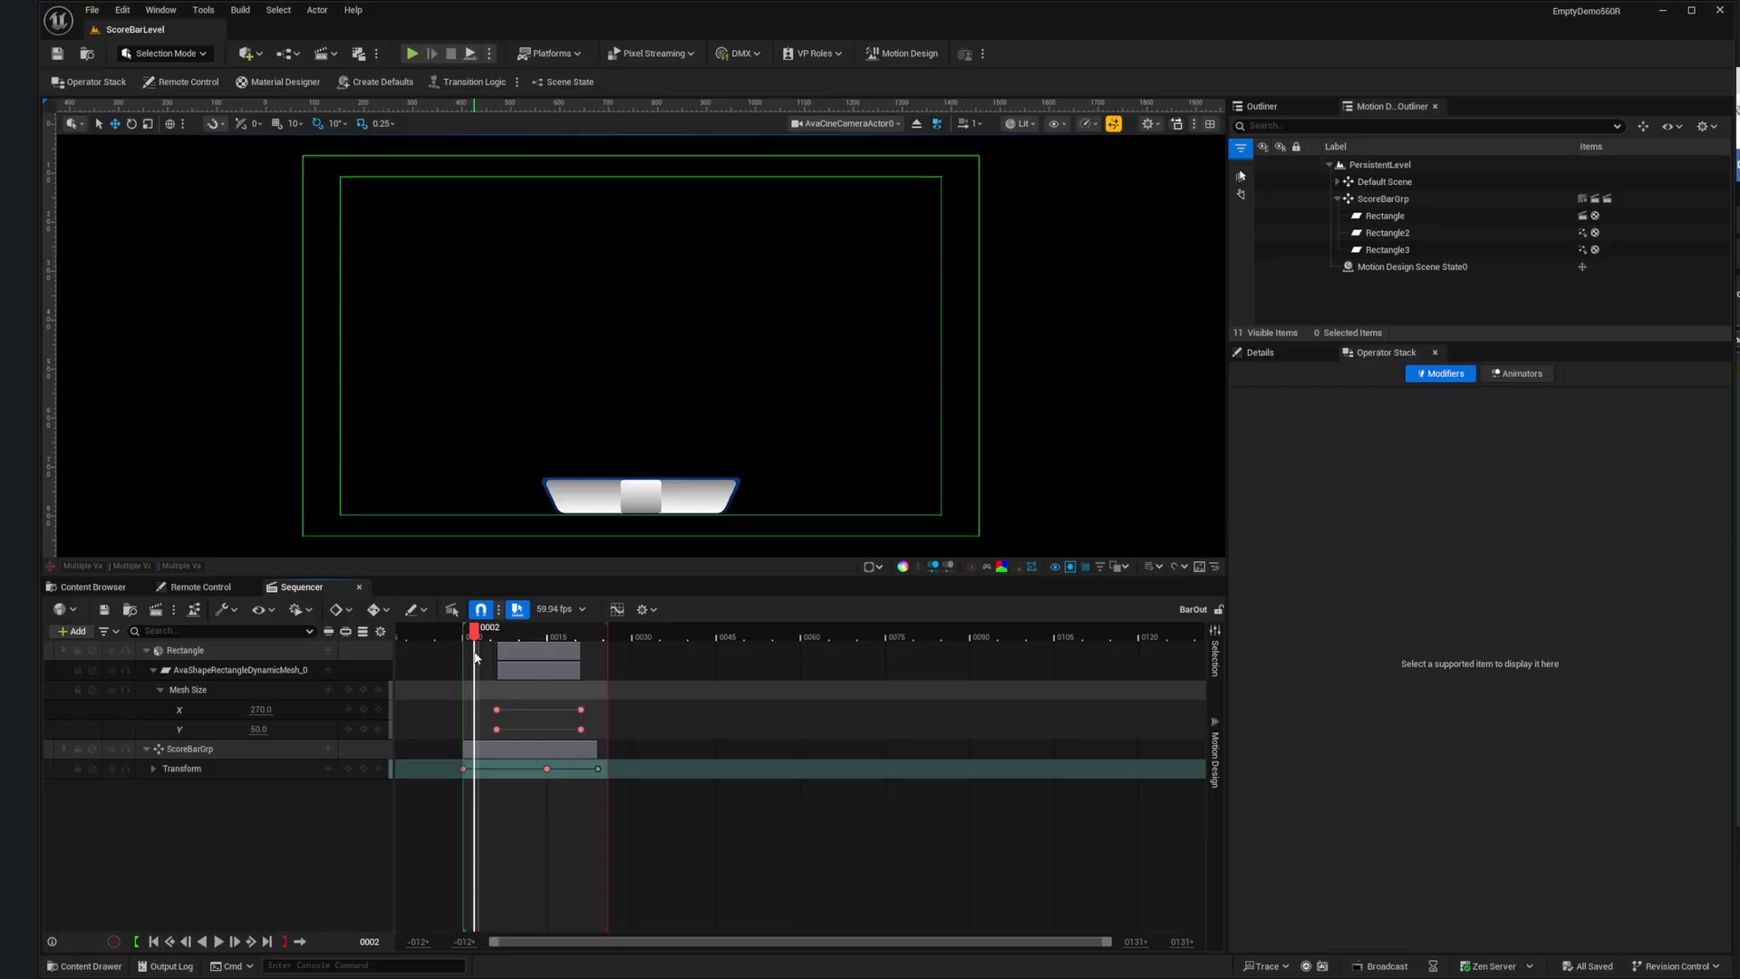
{"action": "left_click", "coordinate": [154, 943]}
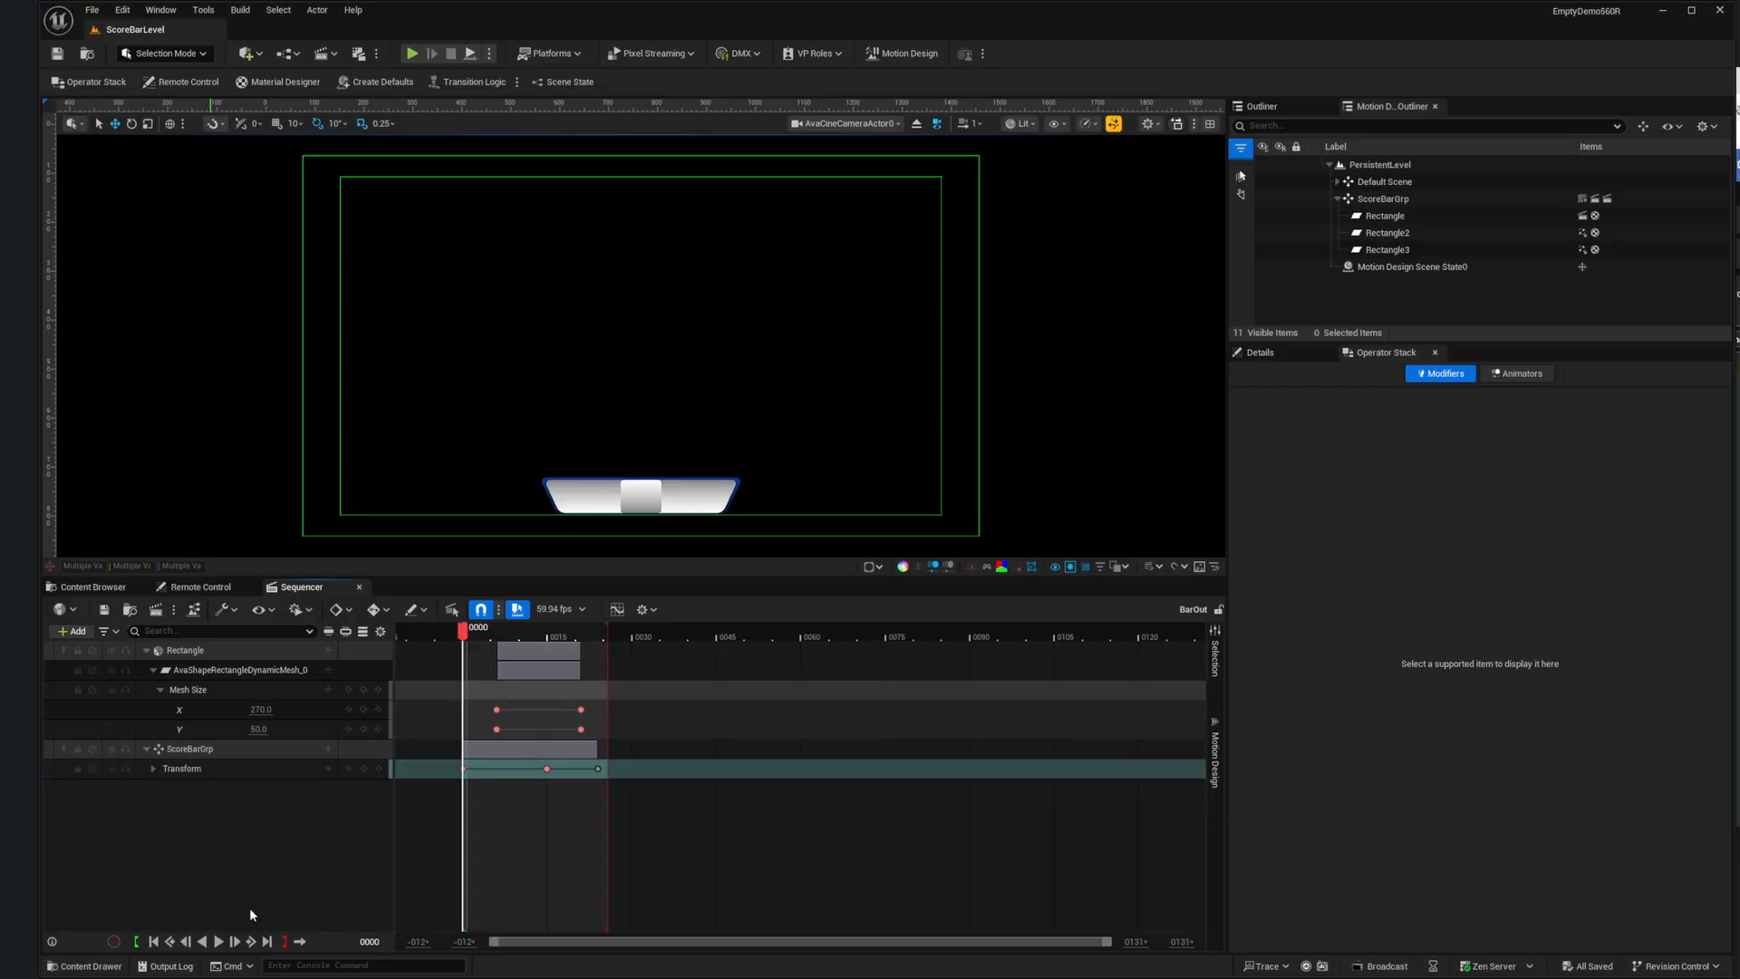
{"action": "left_click", "coordinate": [1214, 757]}
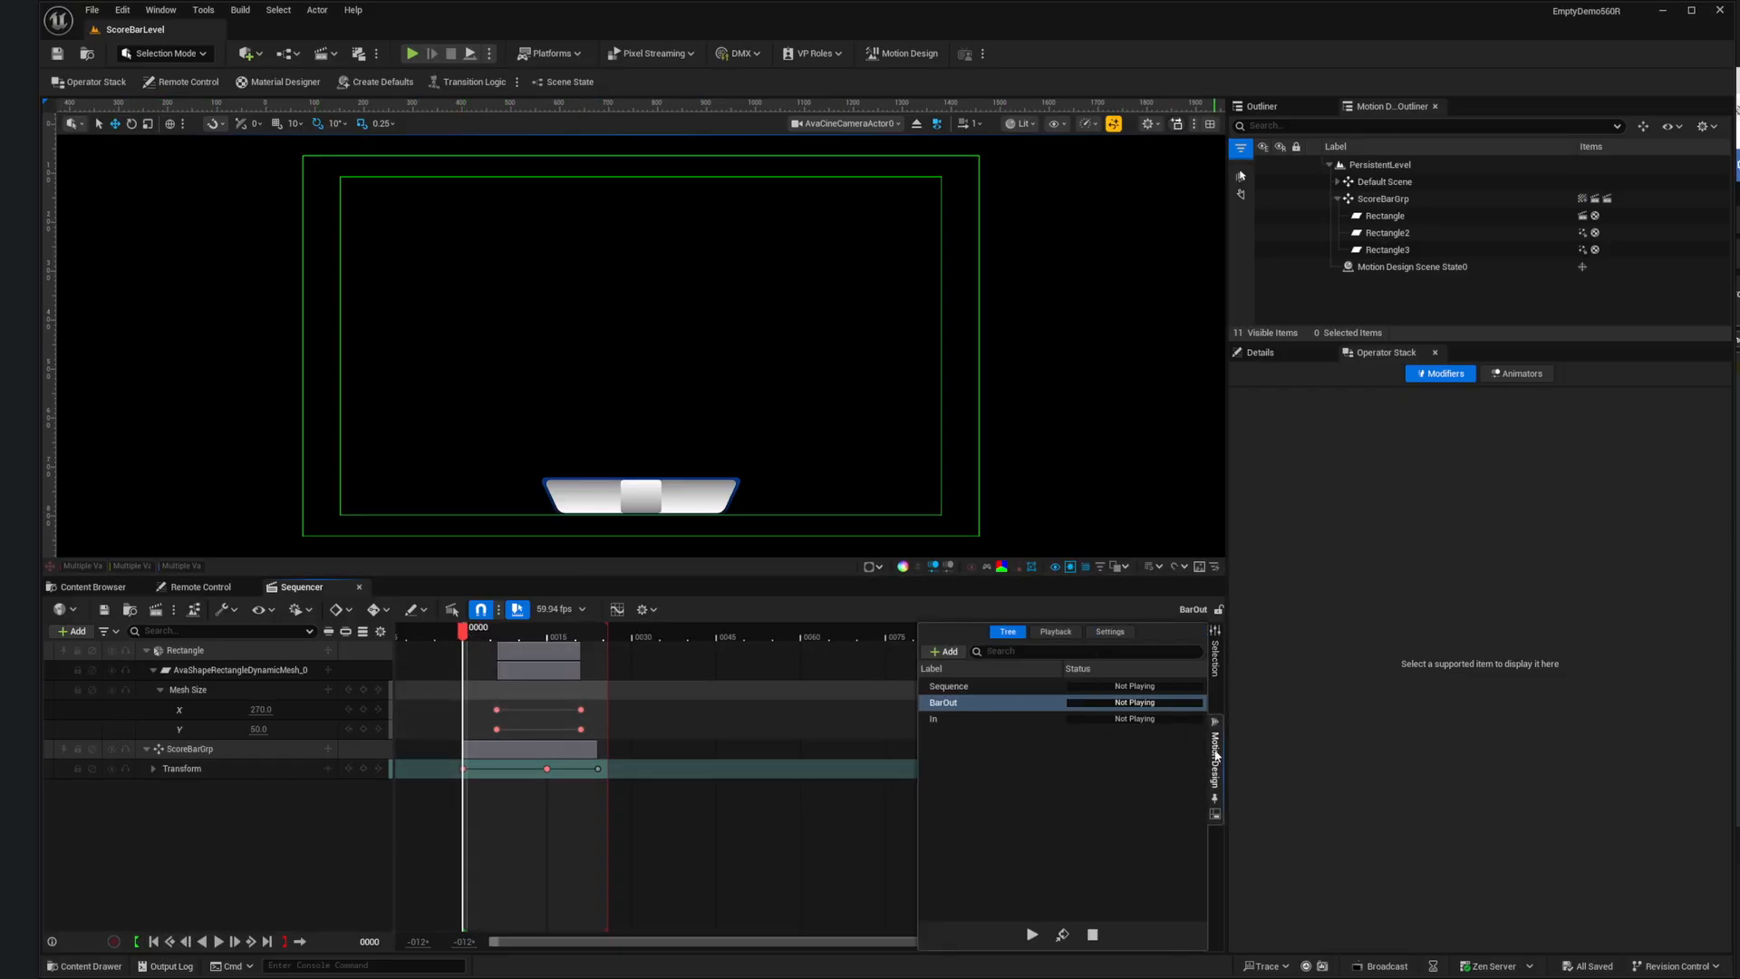
{"action": "left_click", "coordinate": [981, 687]}
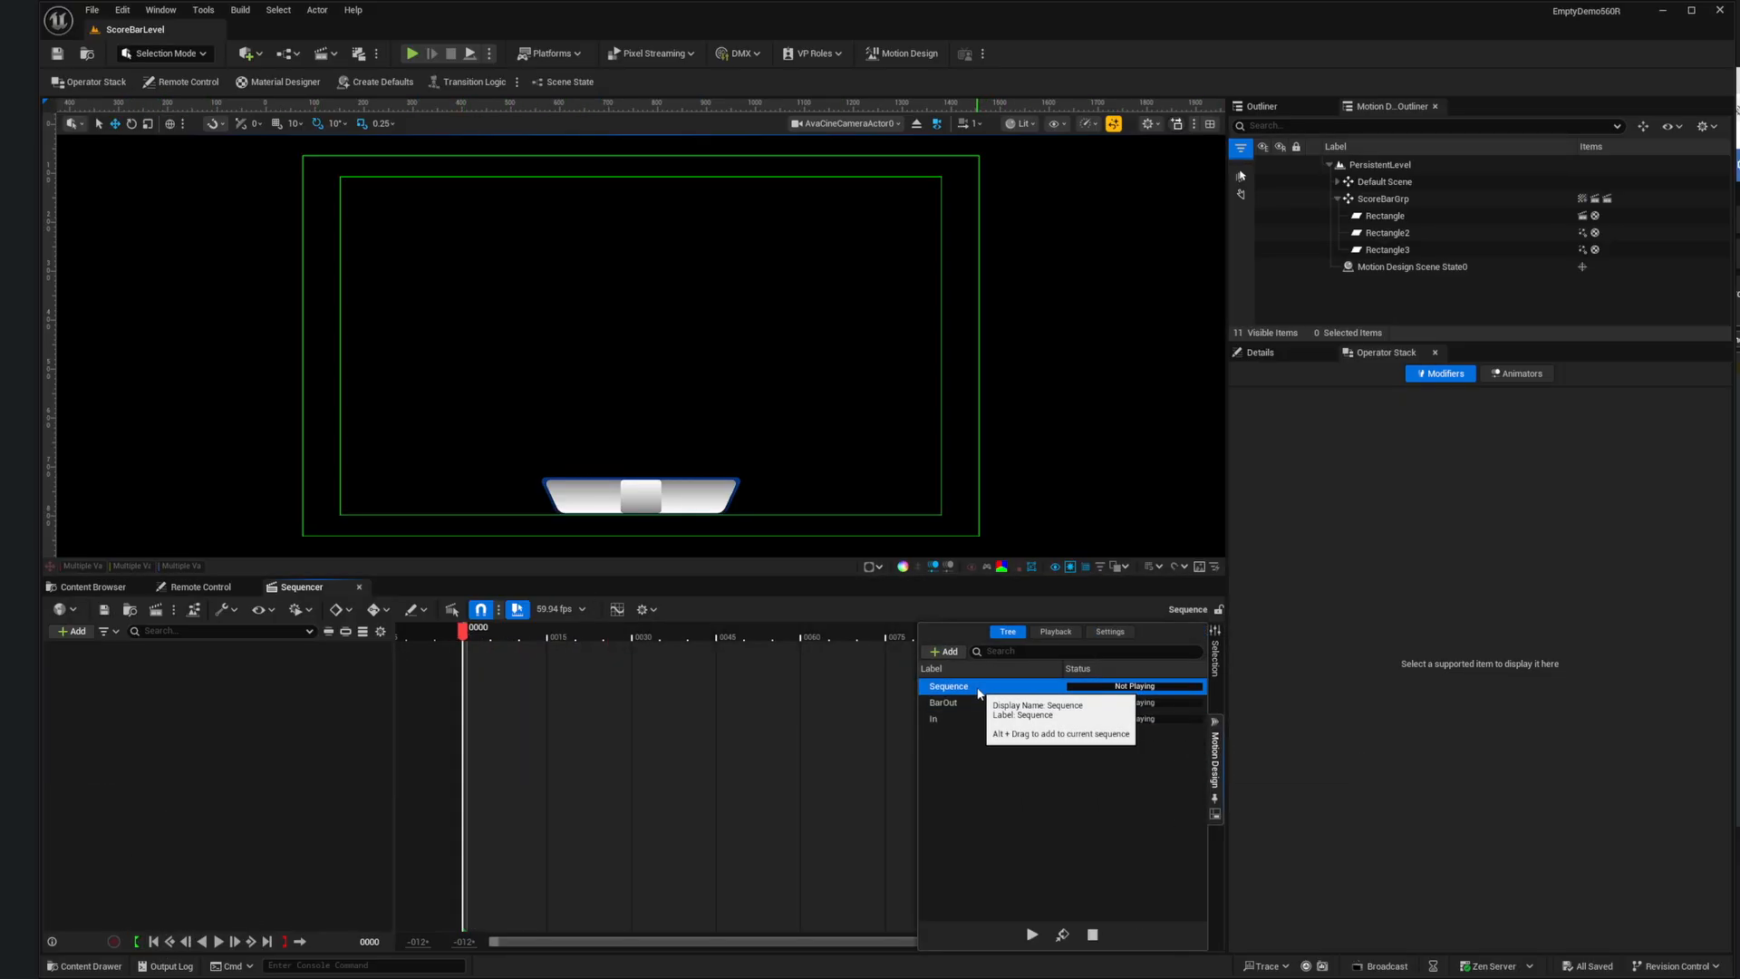
{"action": "left_click", "coordinate": [1455, 490]}
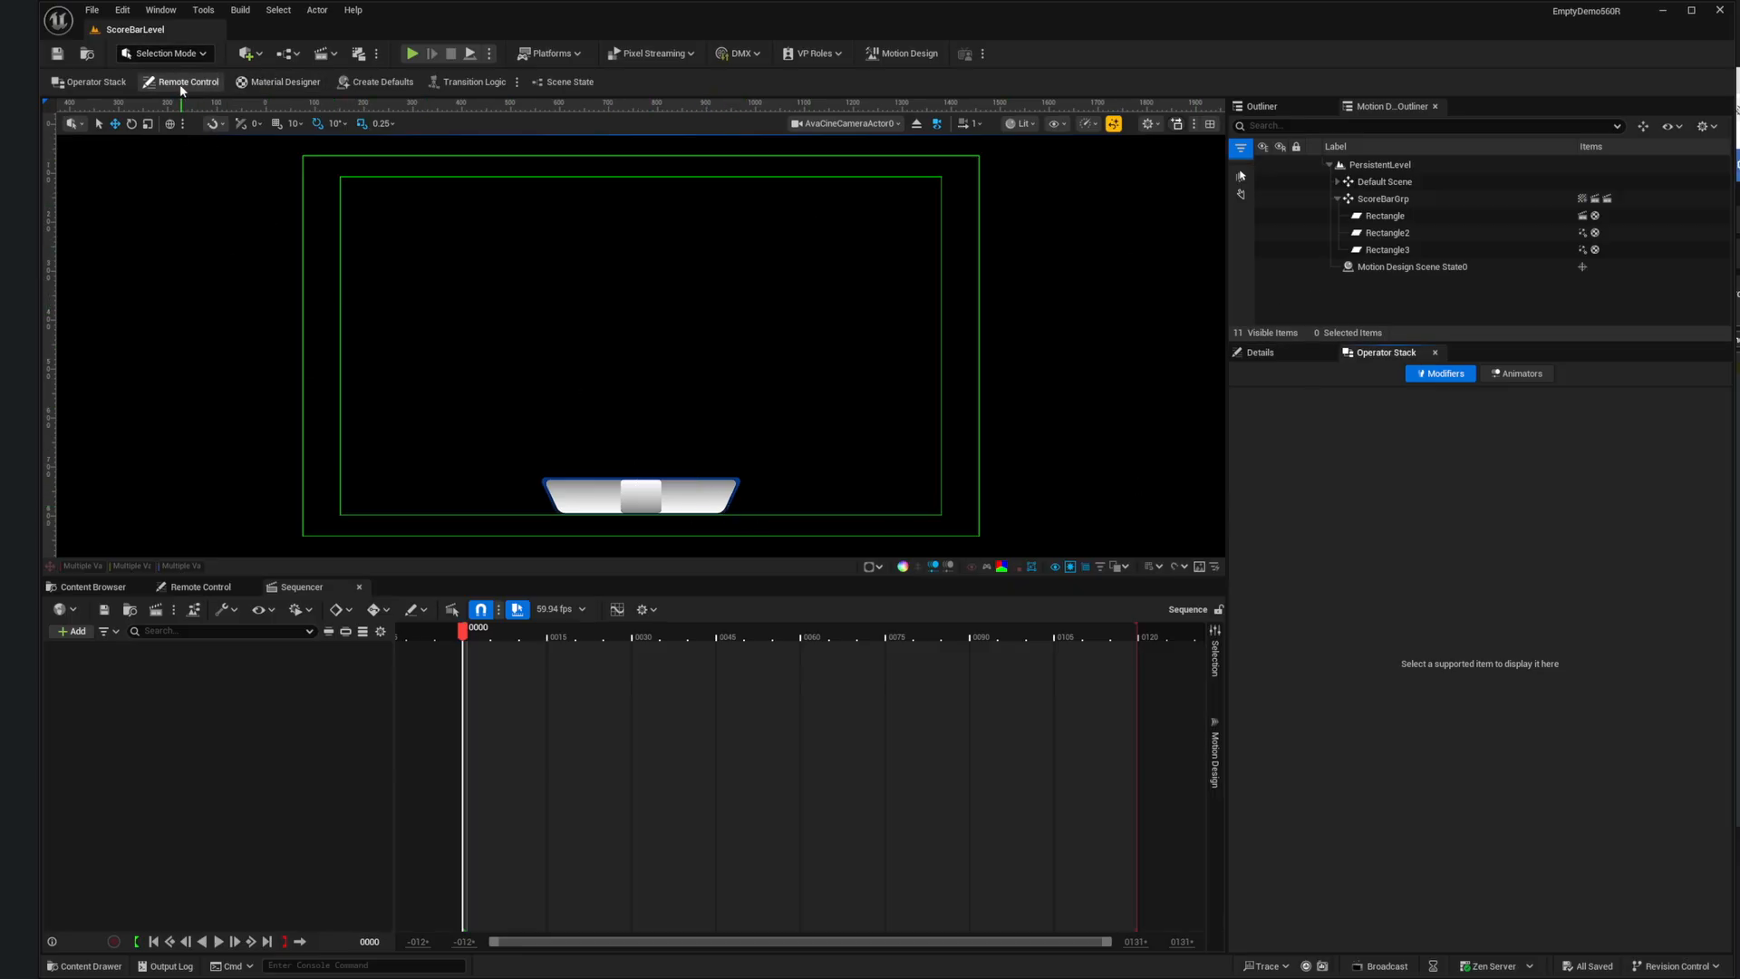
Step: Switch the editor to Motion Design mode and add a default Text actor to the scene
{"action": "left_click", "coordinate": [168, 55]}
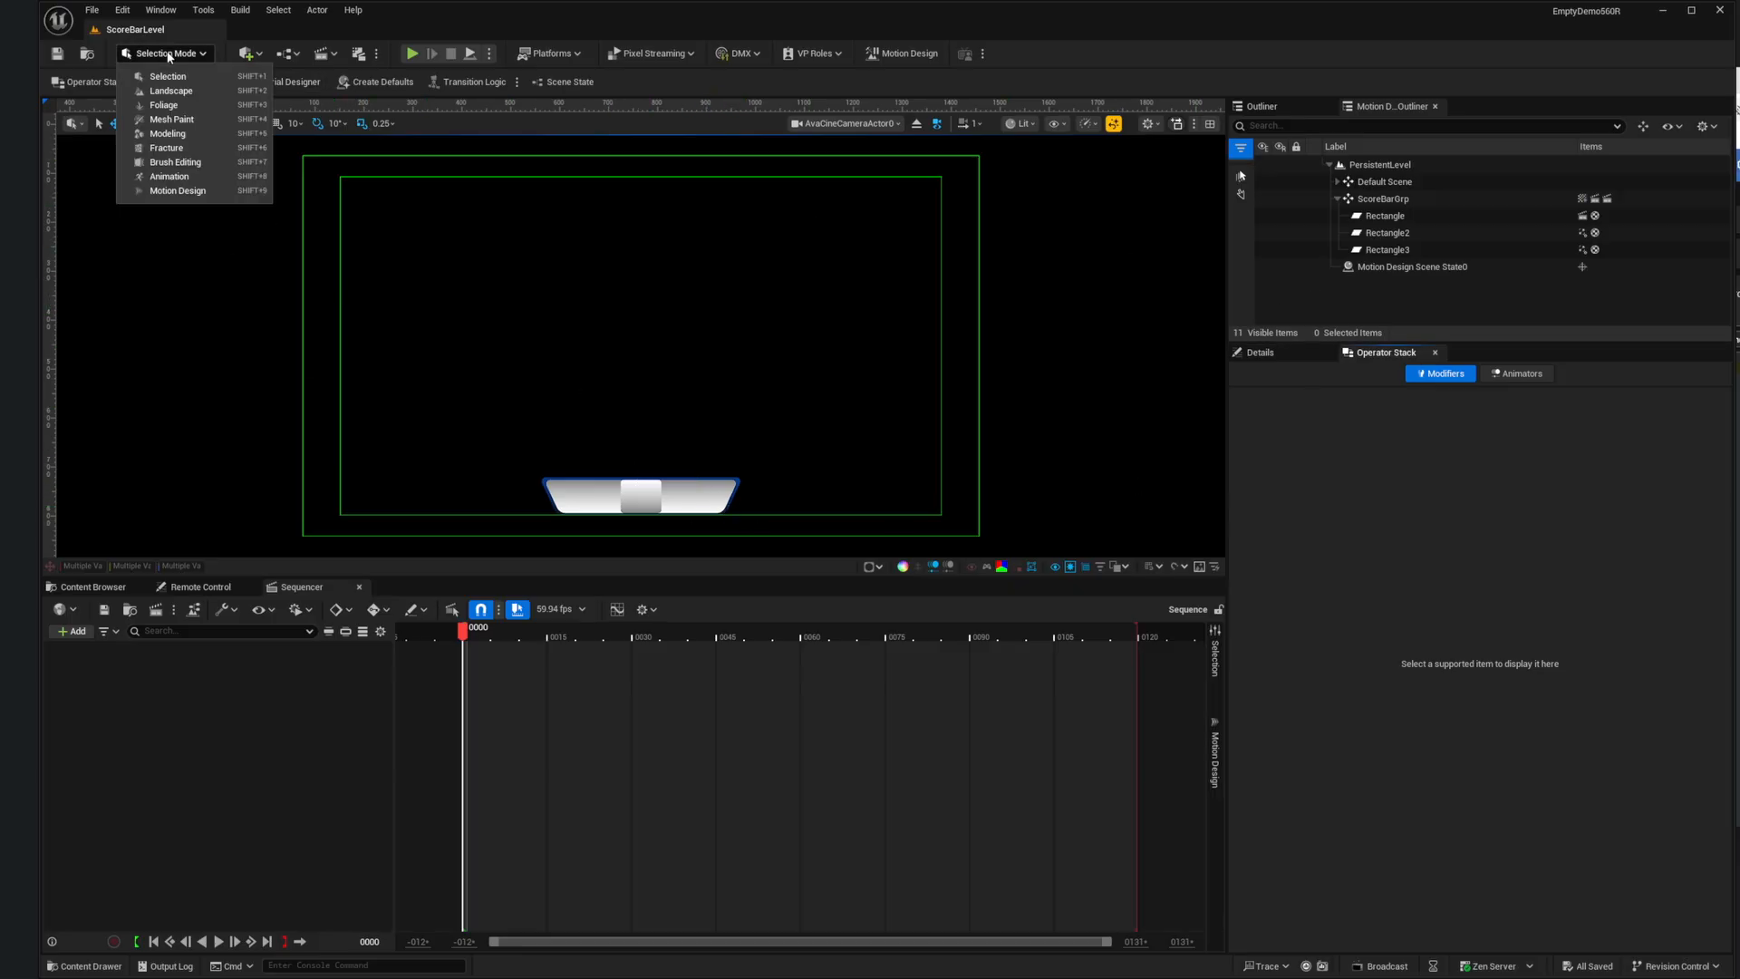
{"action": "left_click", "coordinate": [174, 191]}
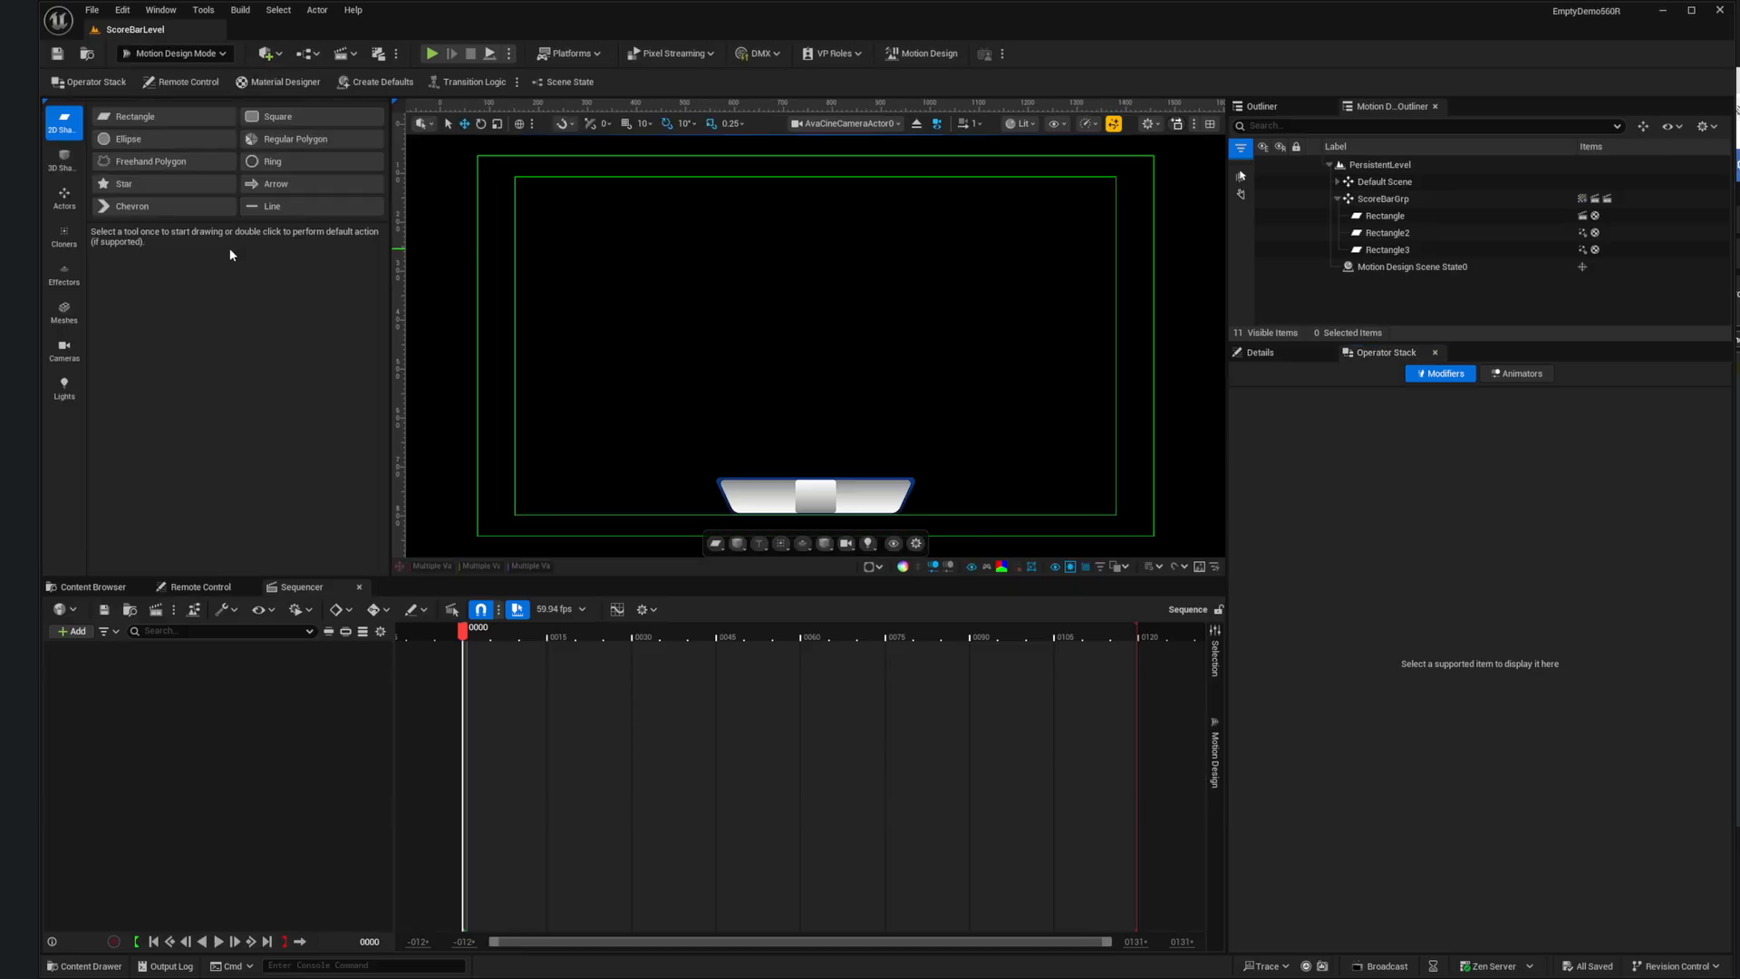
{"action": "left_click", "coordinate": [64, 201]}
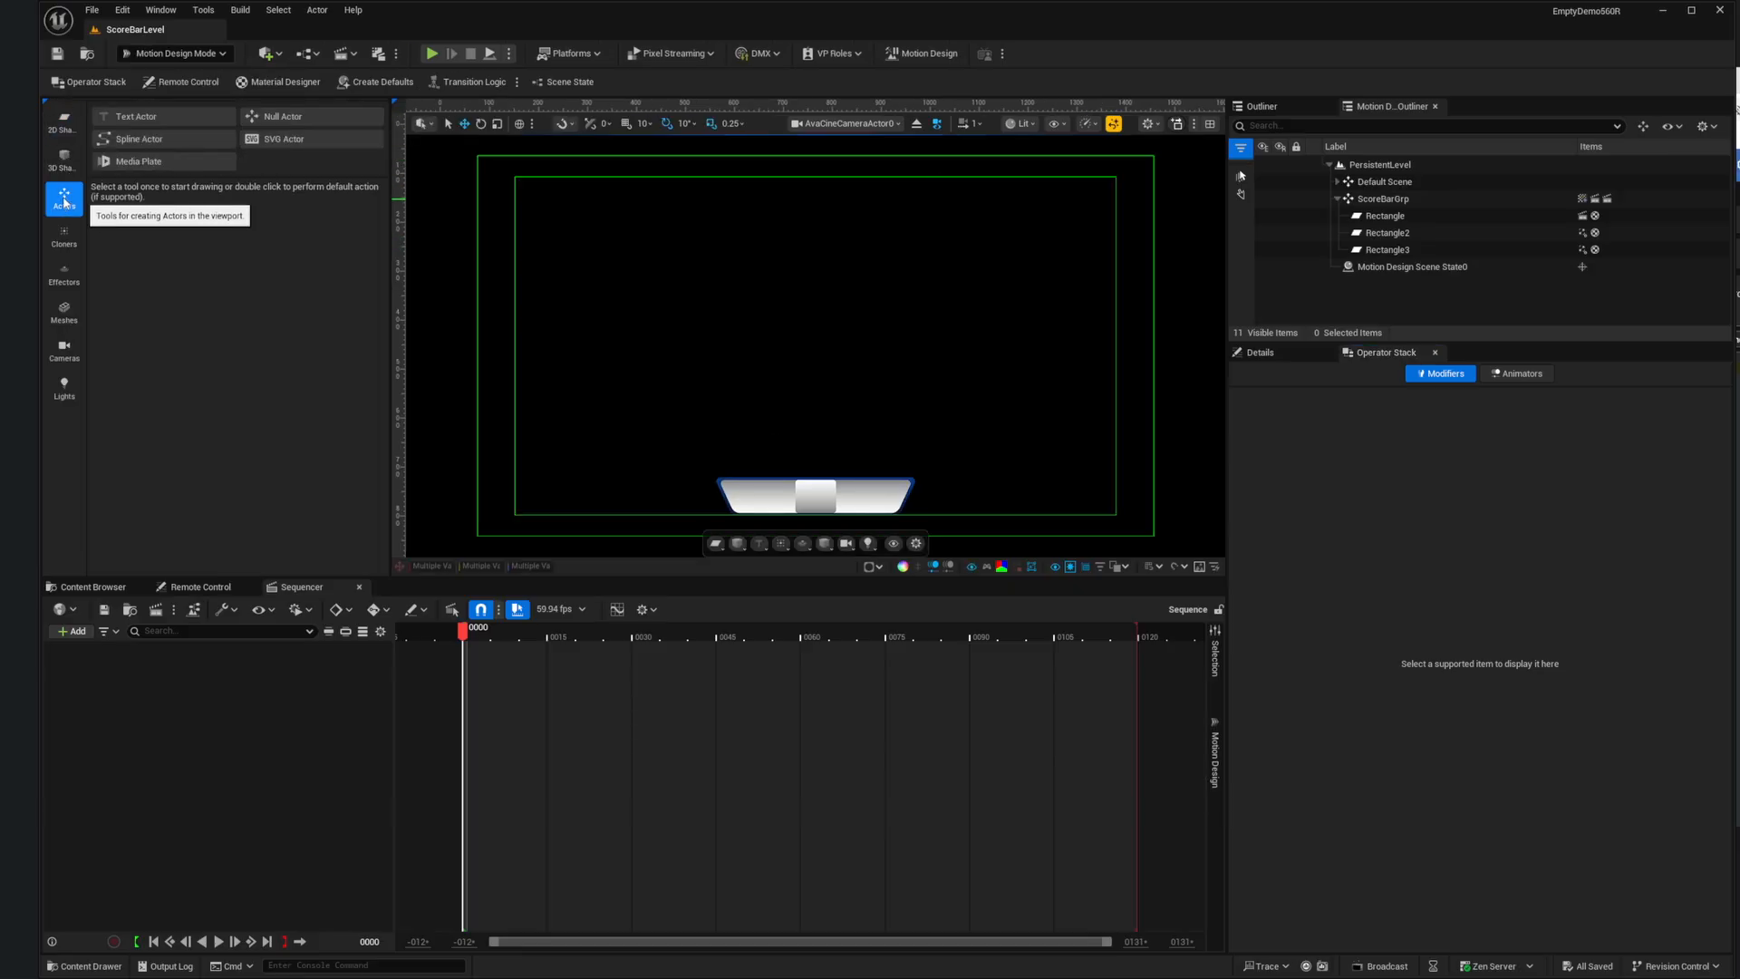
{"action": "double_click", "coordinate": [133, 116]}
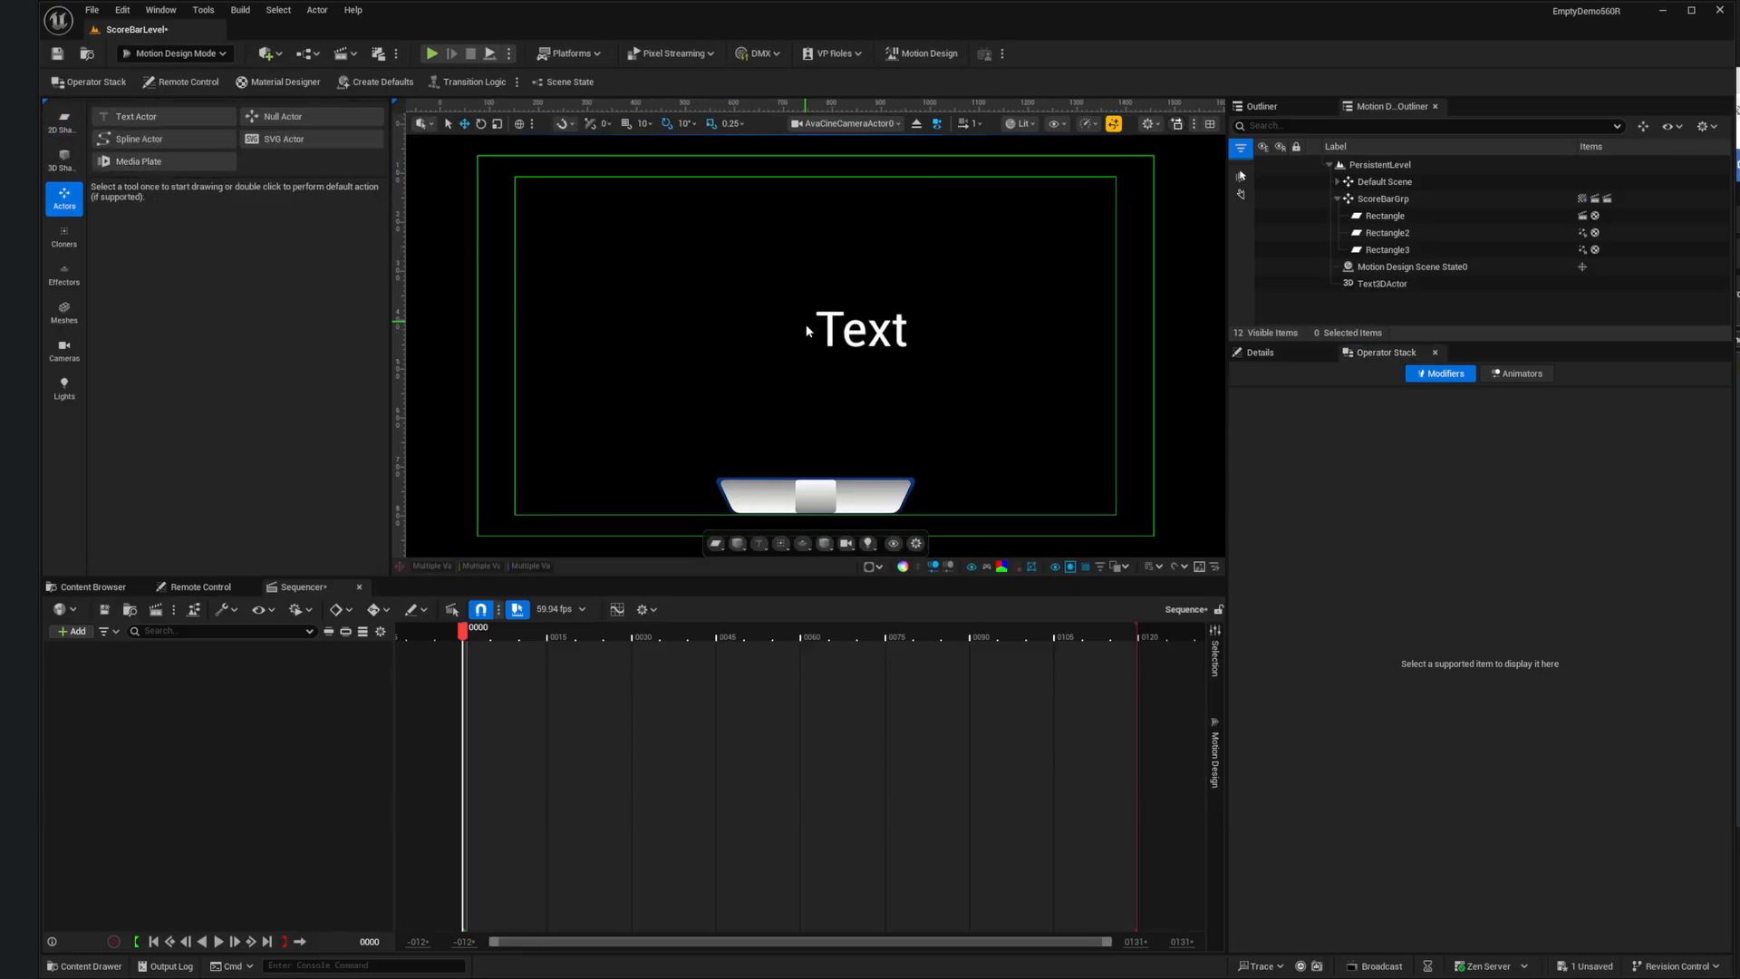
Step: Make the new text actor read 0 in Bold typeface, centered both horizontally and vertically
{"action": "left_click", "coordinate": [1387, 285]}
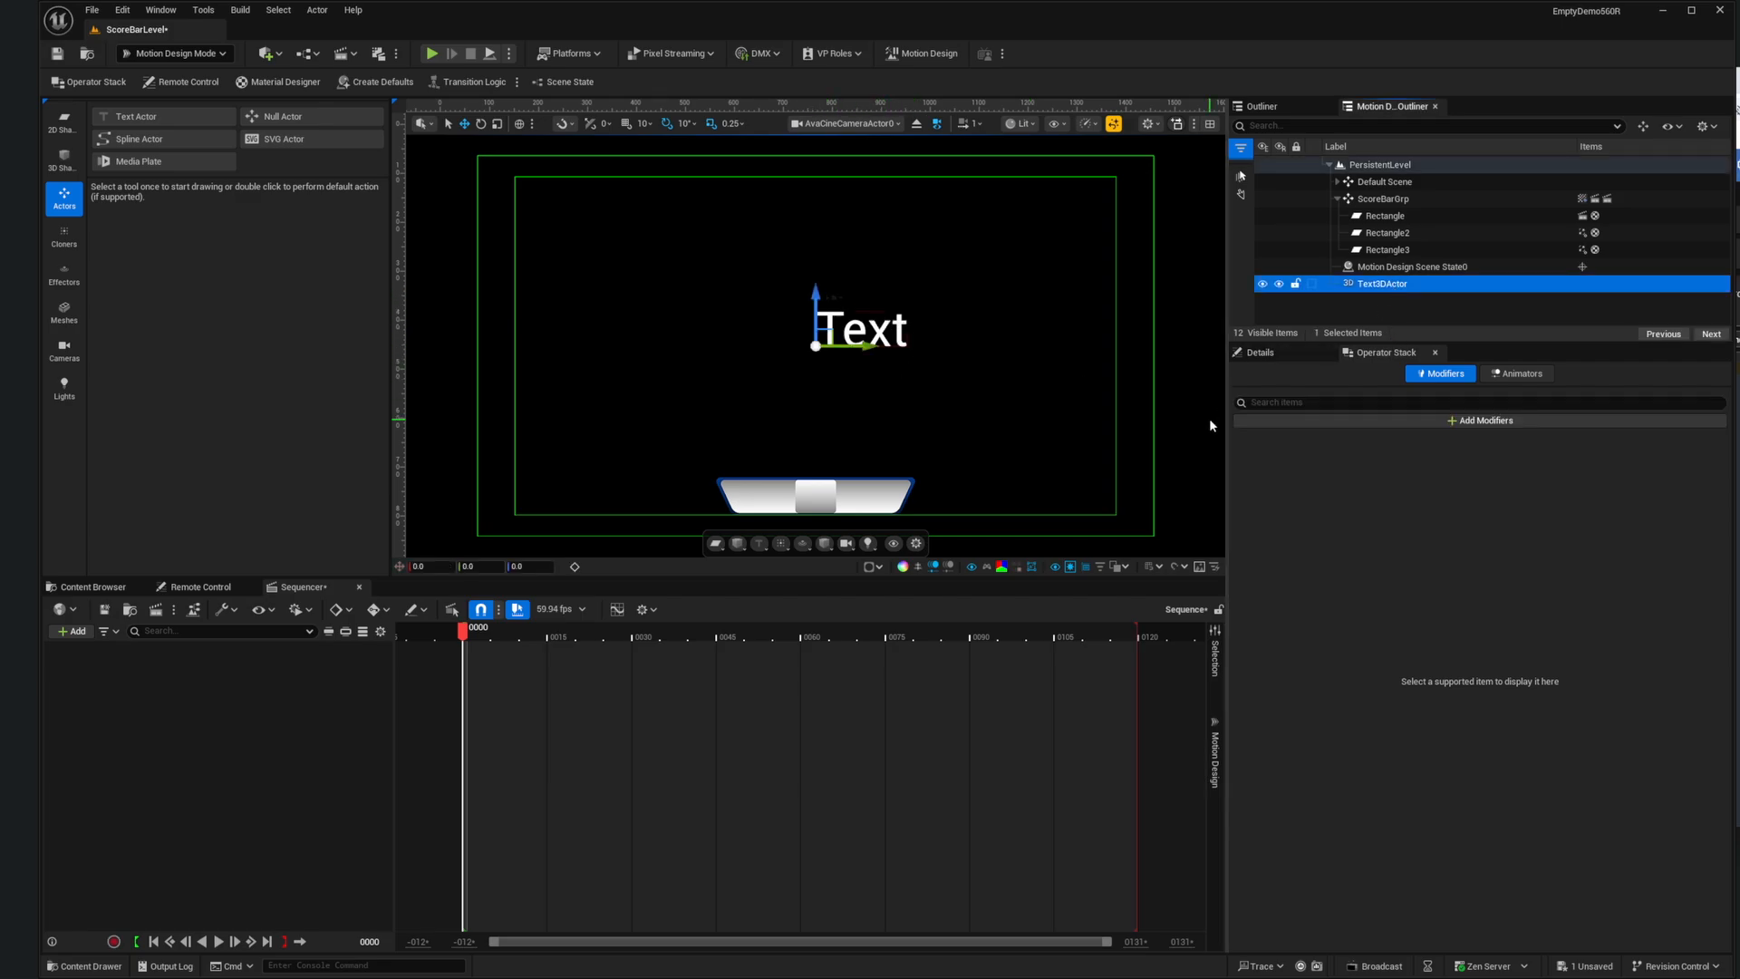
{"action": "left_click", "coordinate": [1269, 353]}
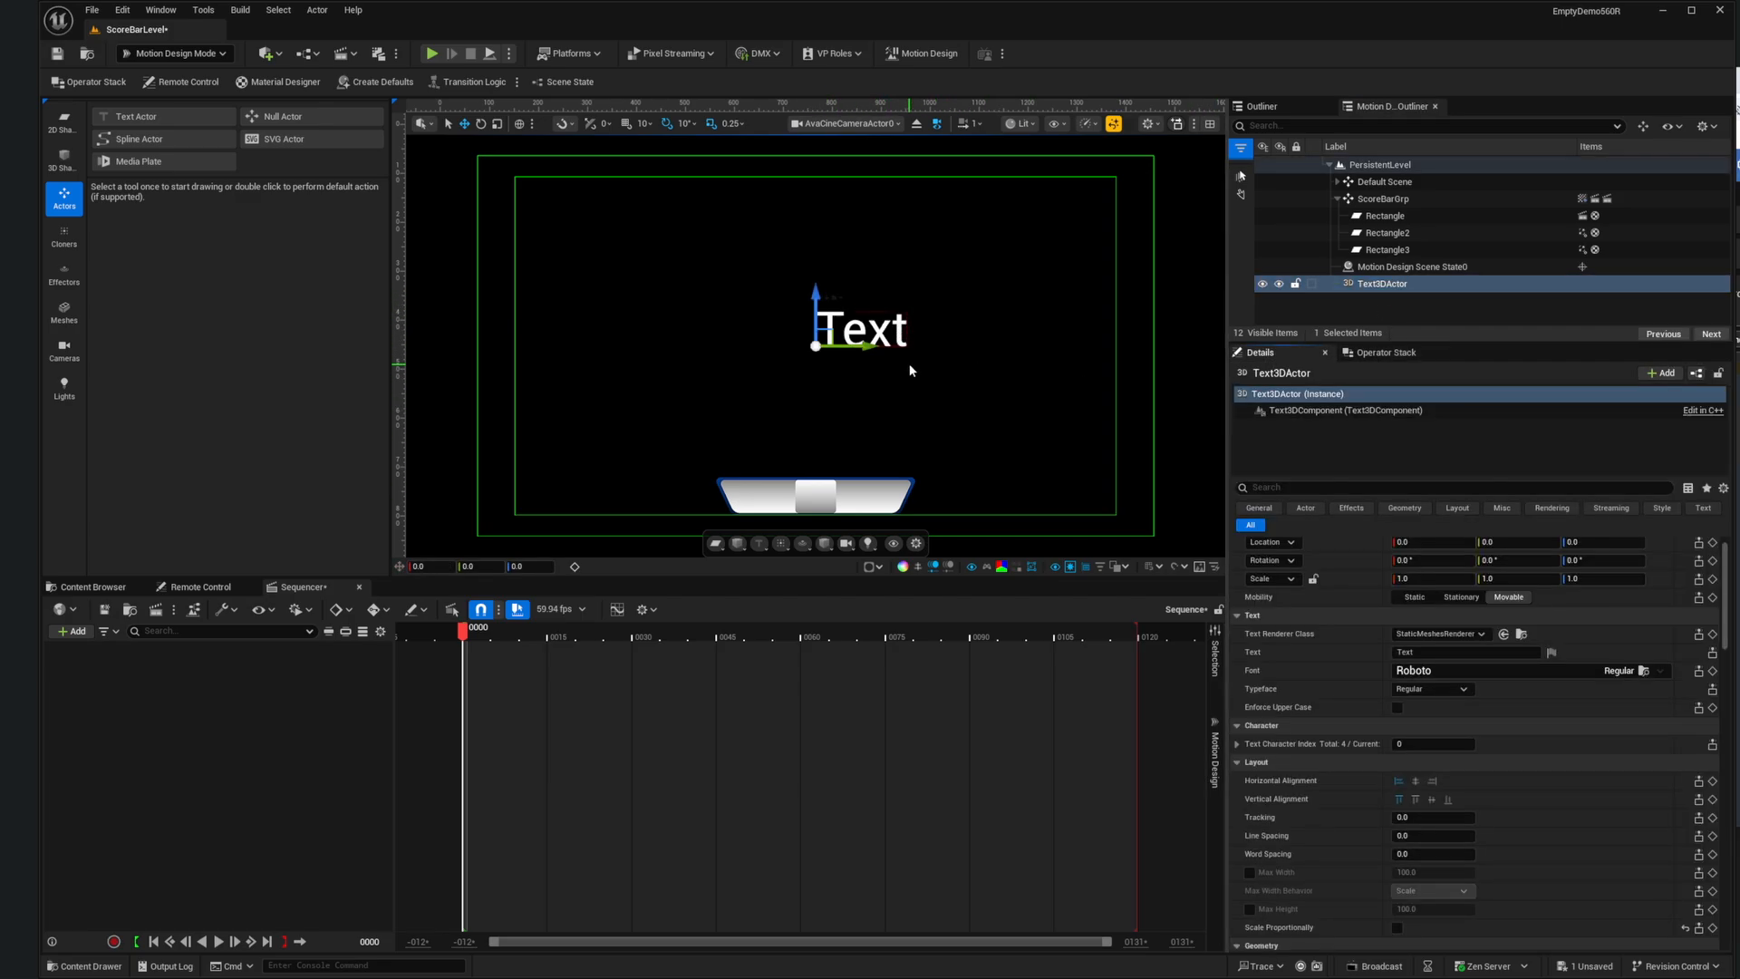
{"action": "left_click", "coordinate": [1410, 691]}
{"action": "left_click", "coordinate": [1404, 715]}
{"action": "left_click", "coordinate": [1428, 654]}
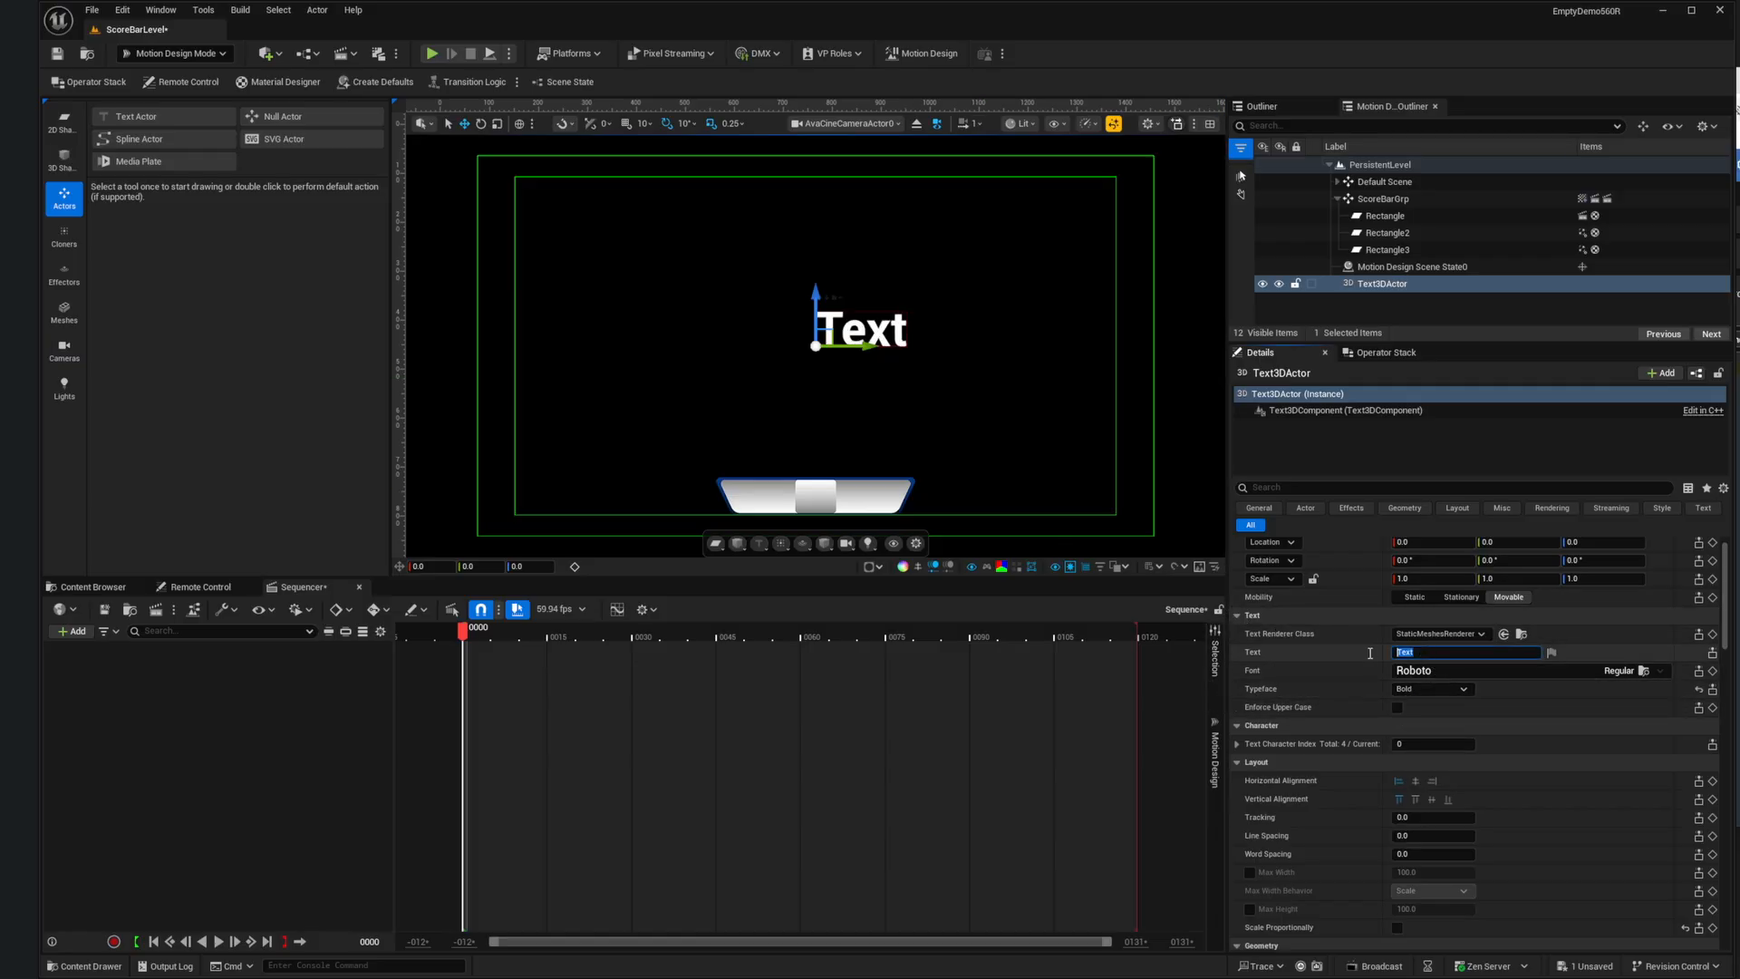
{"action": "key", "text": "Return"}
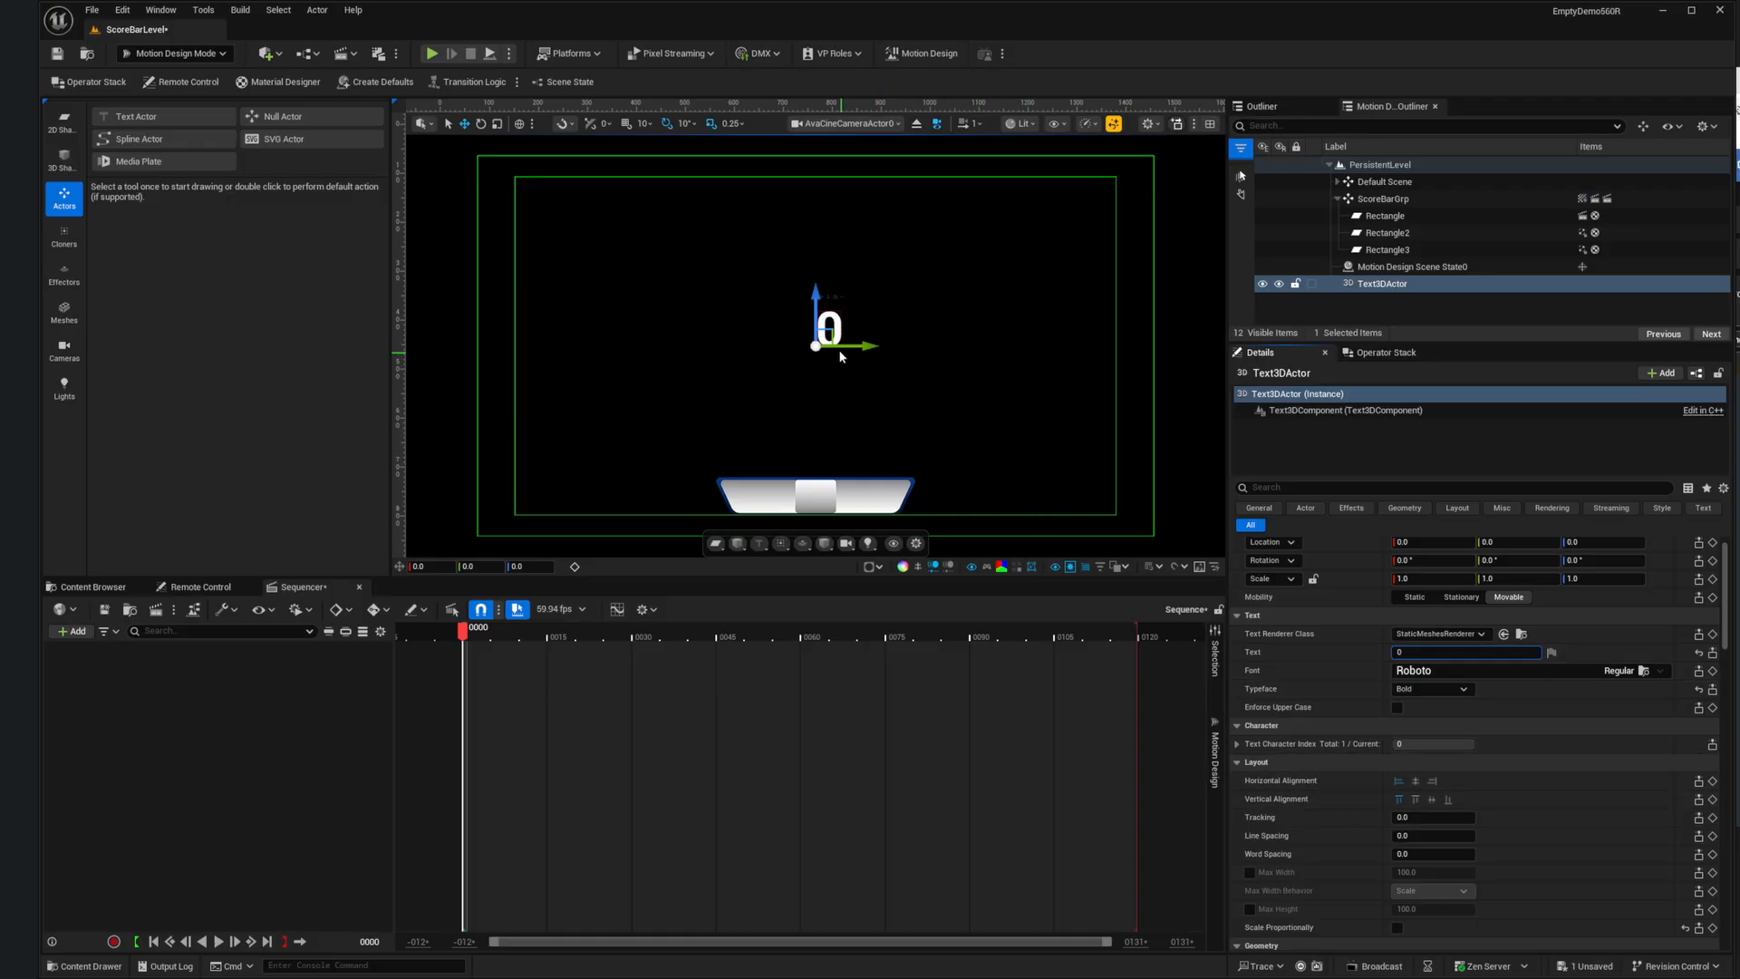
{"action": "left_click", "coordinate": [1412, 782]}
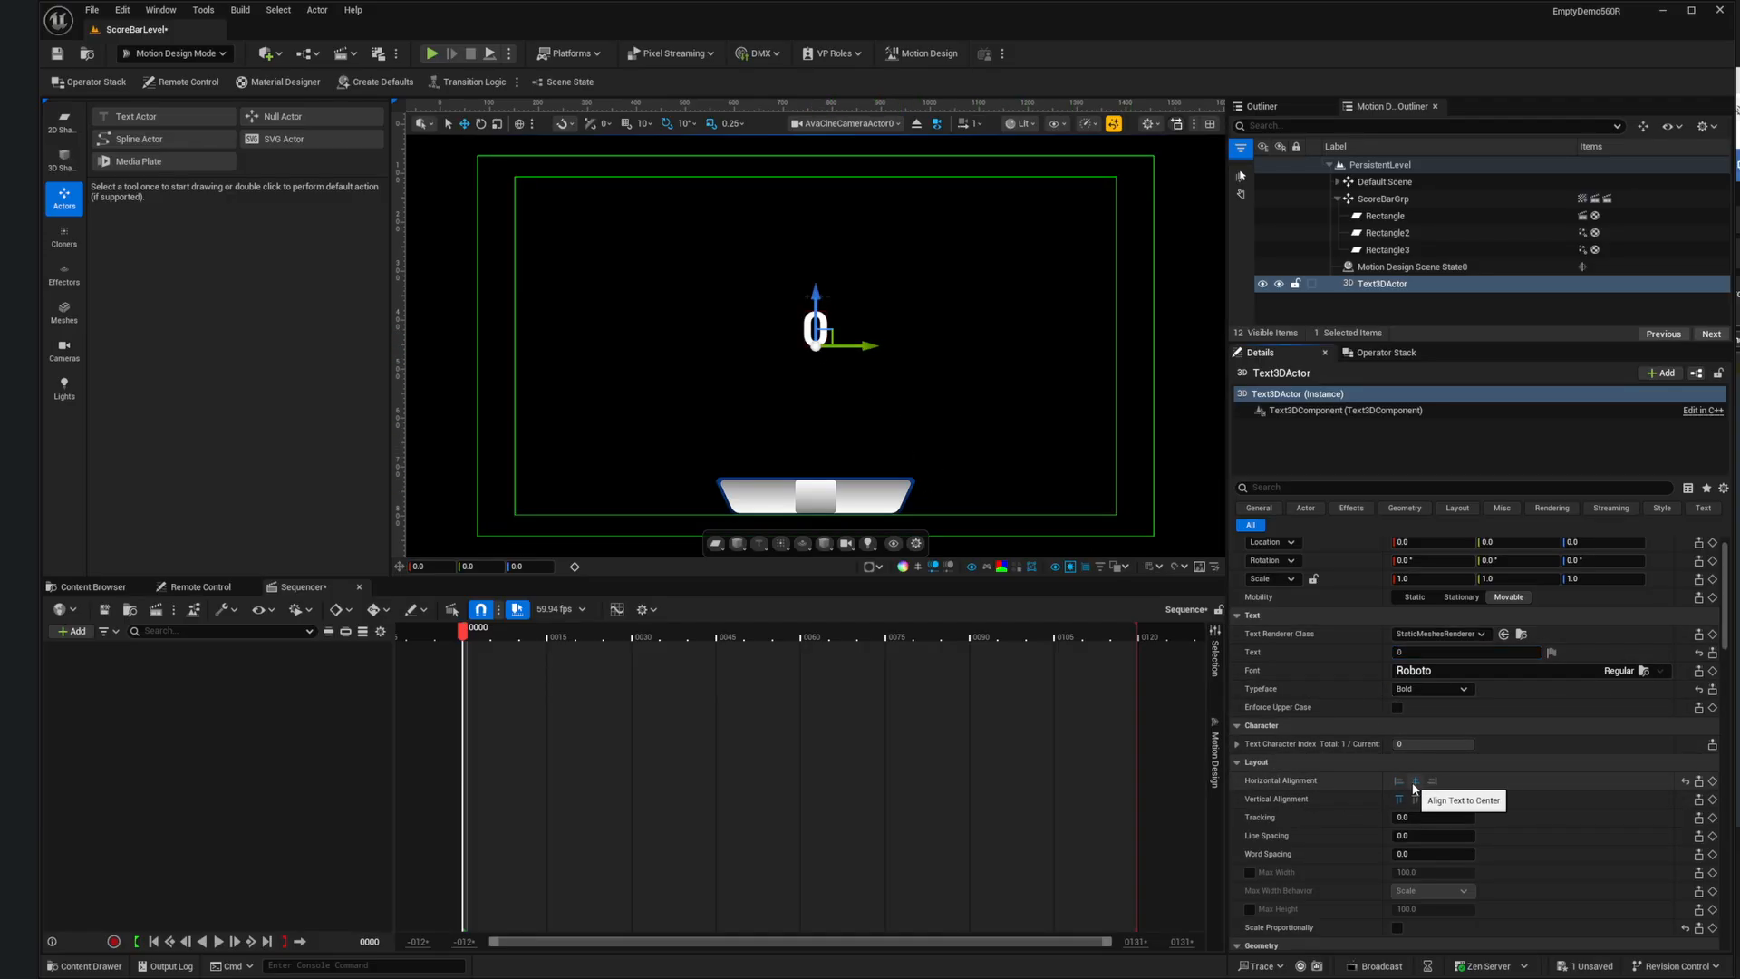
{"action": "left_click", "coordinate": [1432, 800]}
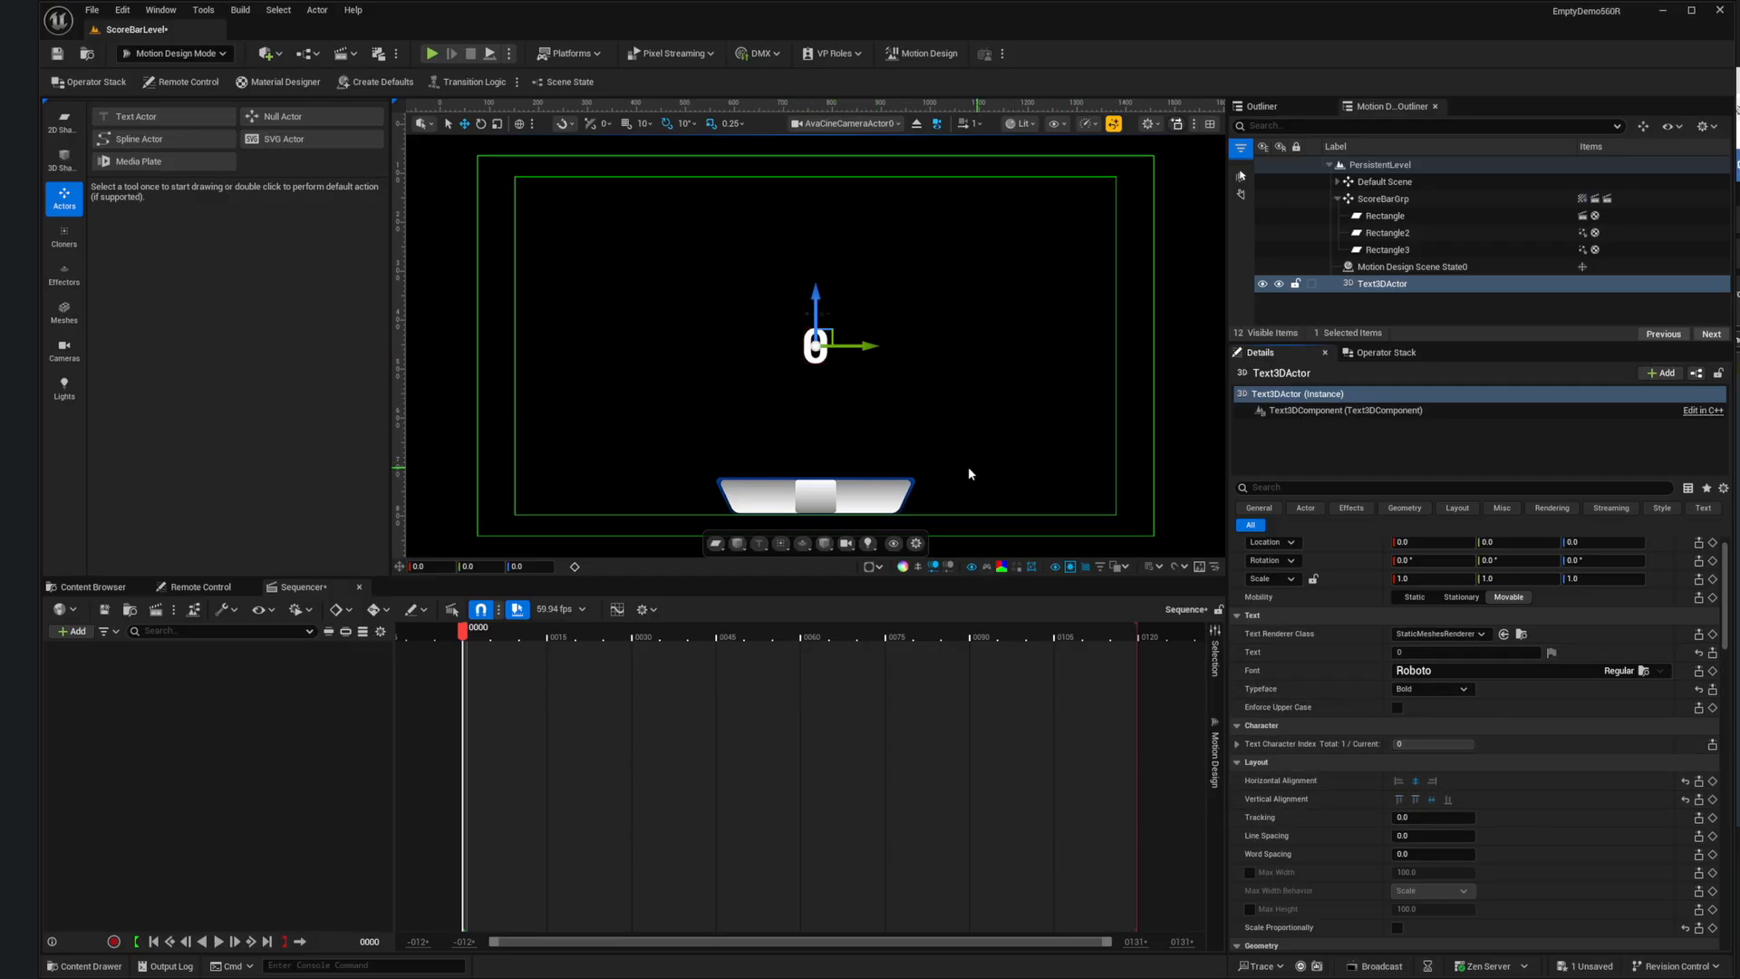
Step: Give the text actor an extrude of 5 and a bevel of 1
{"action": "scroll", "coordinate": [1424, 744], "scroll_direction": "down", "scroll_amount": 5}
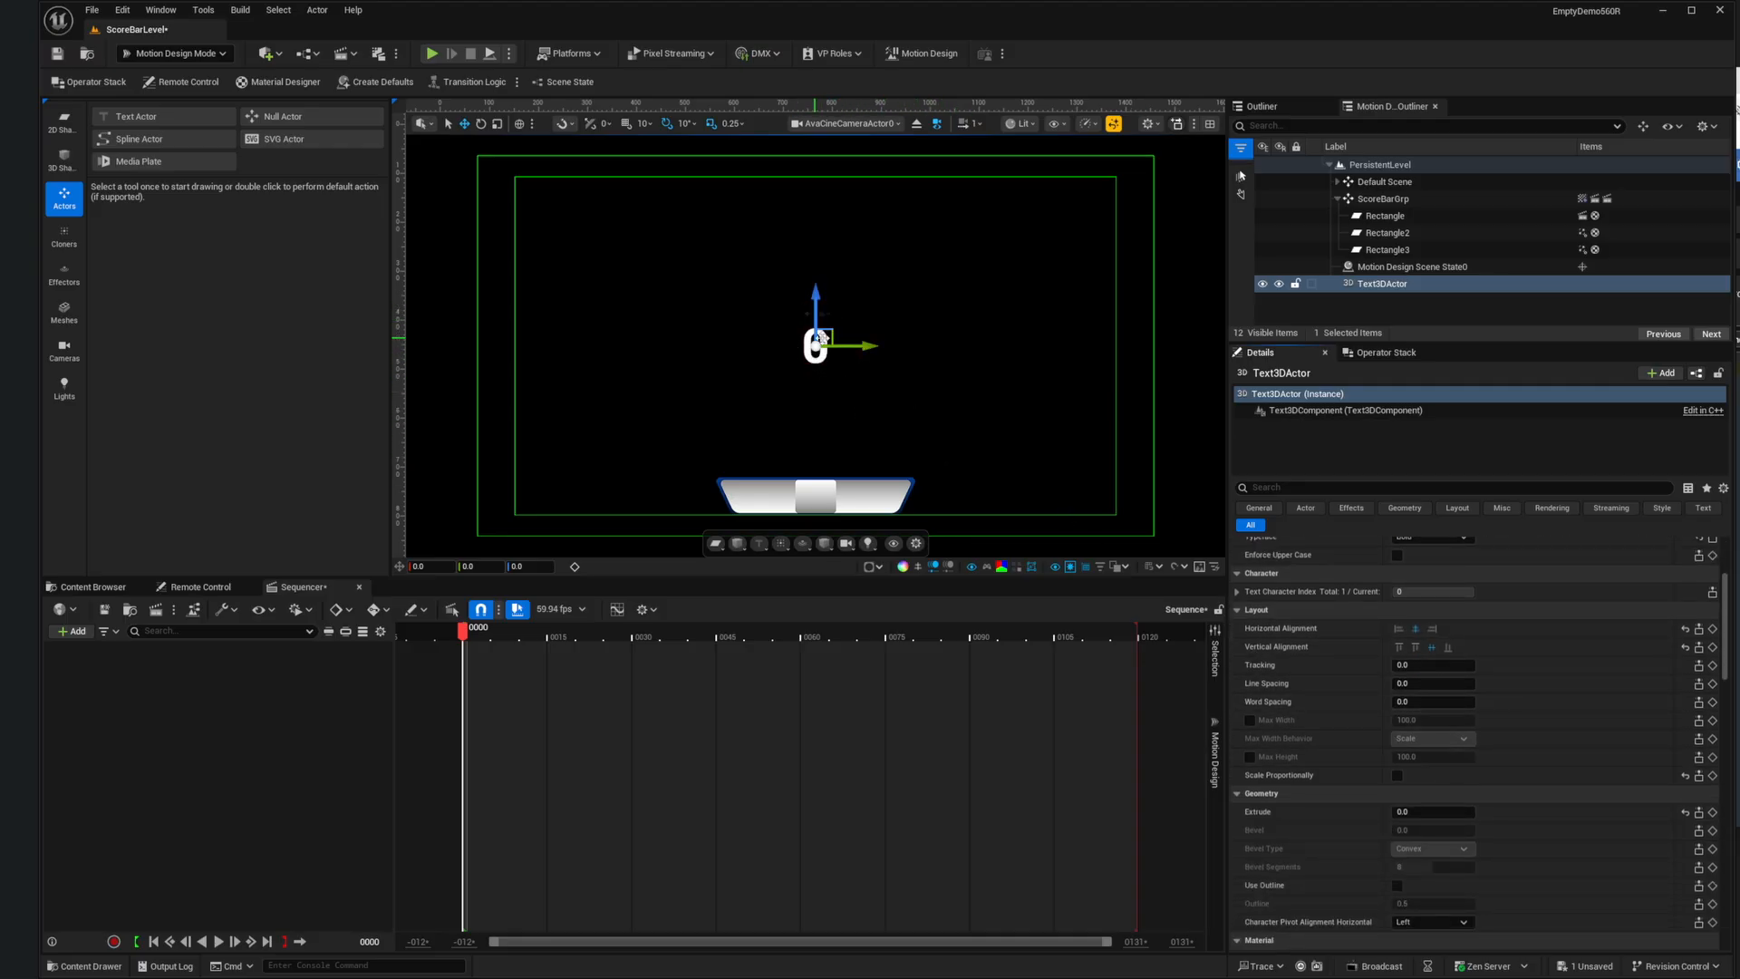
{"action": "scroll", "coordinate": [1570, 824], "scroll_direction": "down", "scroll_amount": 3}
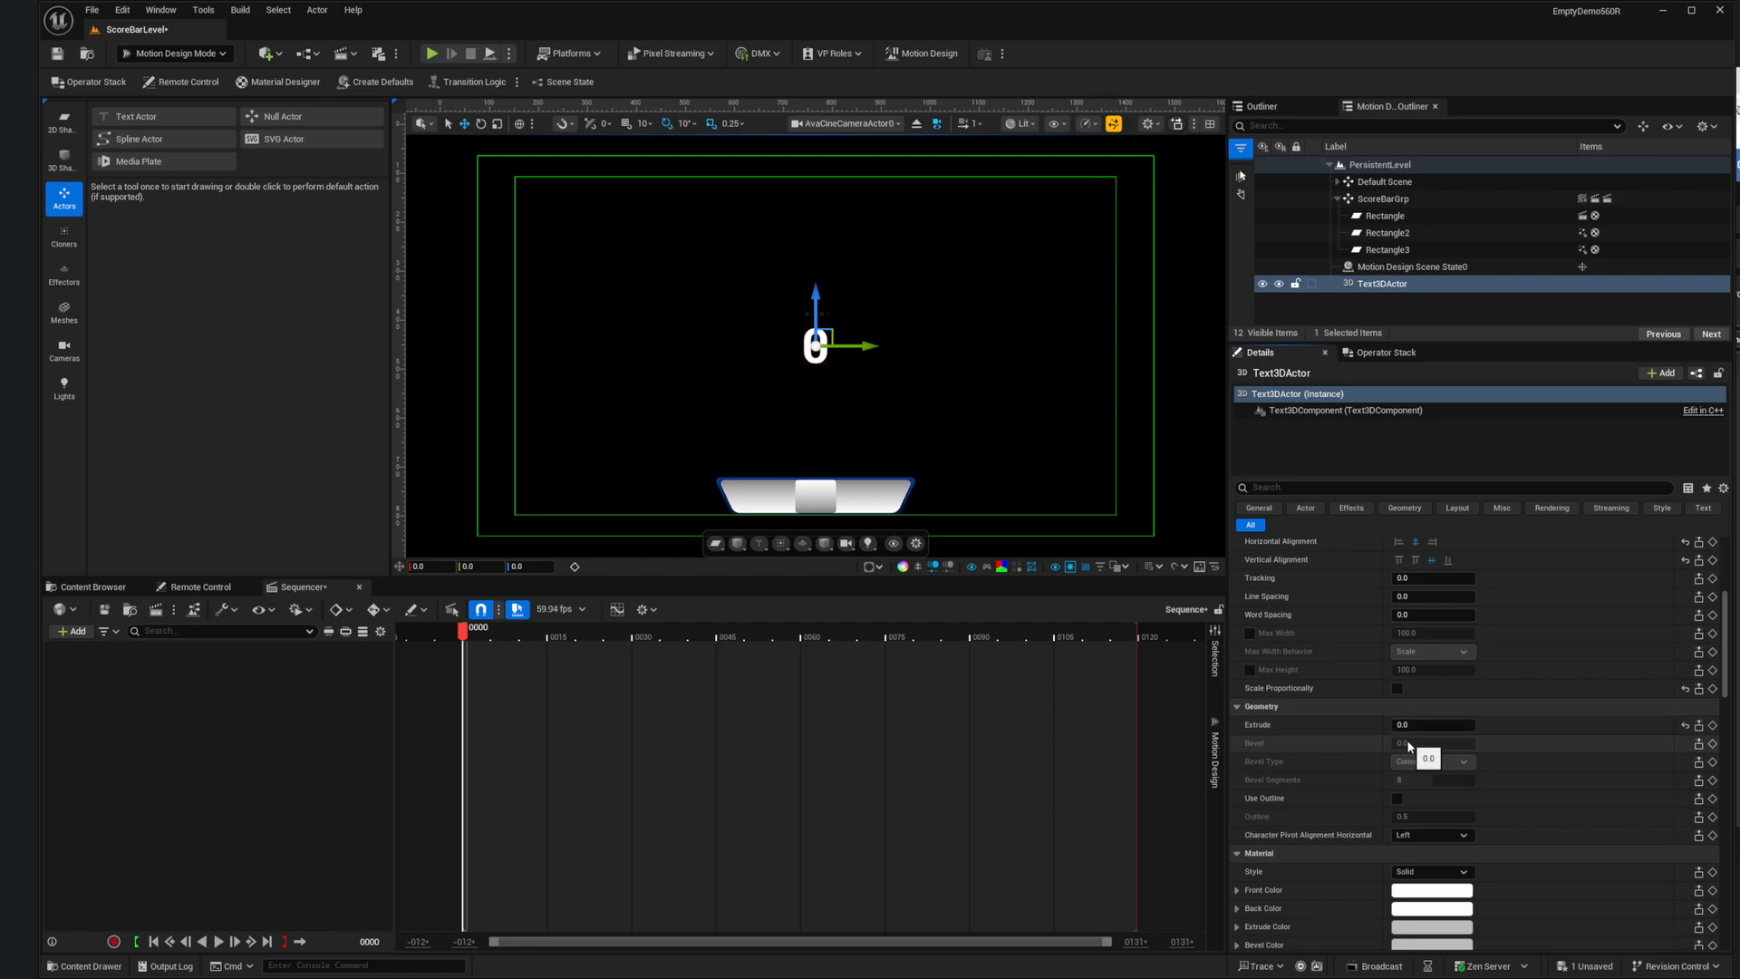
{"action": "left_click", "coordinate": [1433, 726]}
{"action": "type", "text": "5"}
{"action": "key", "text": "Return"}
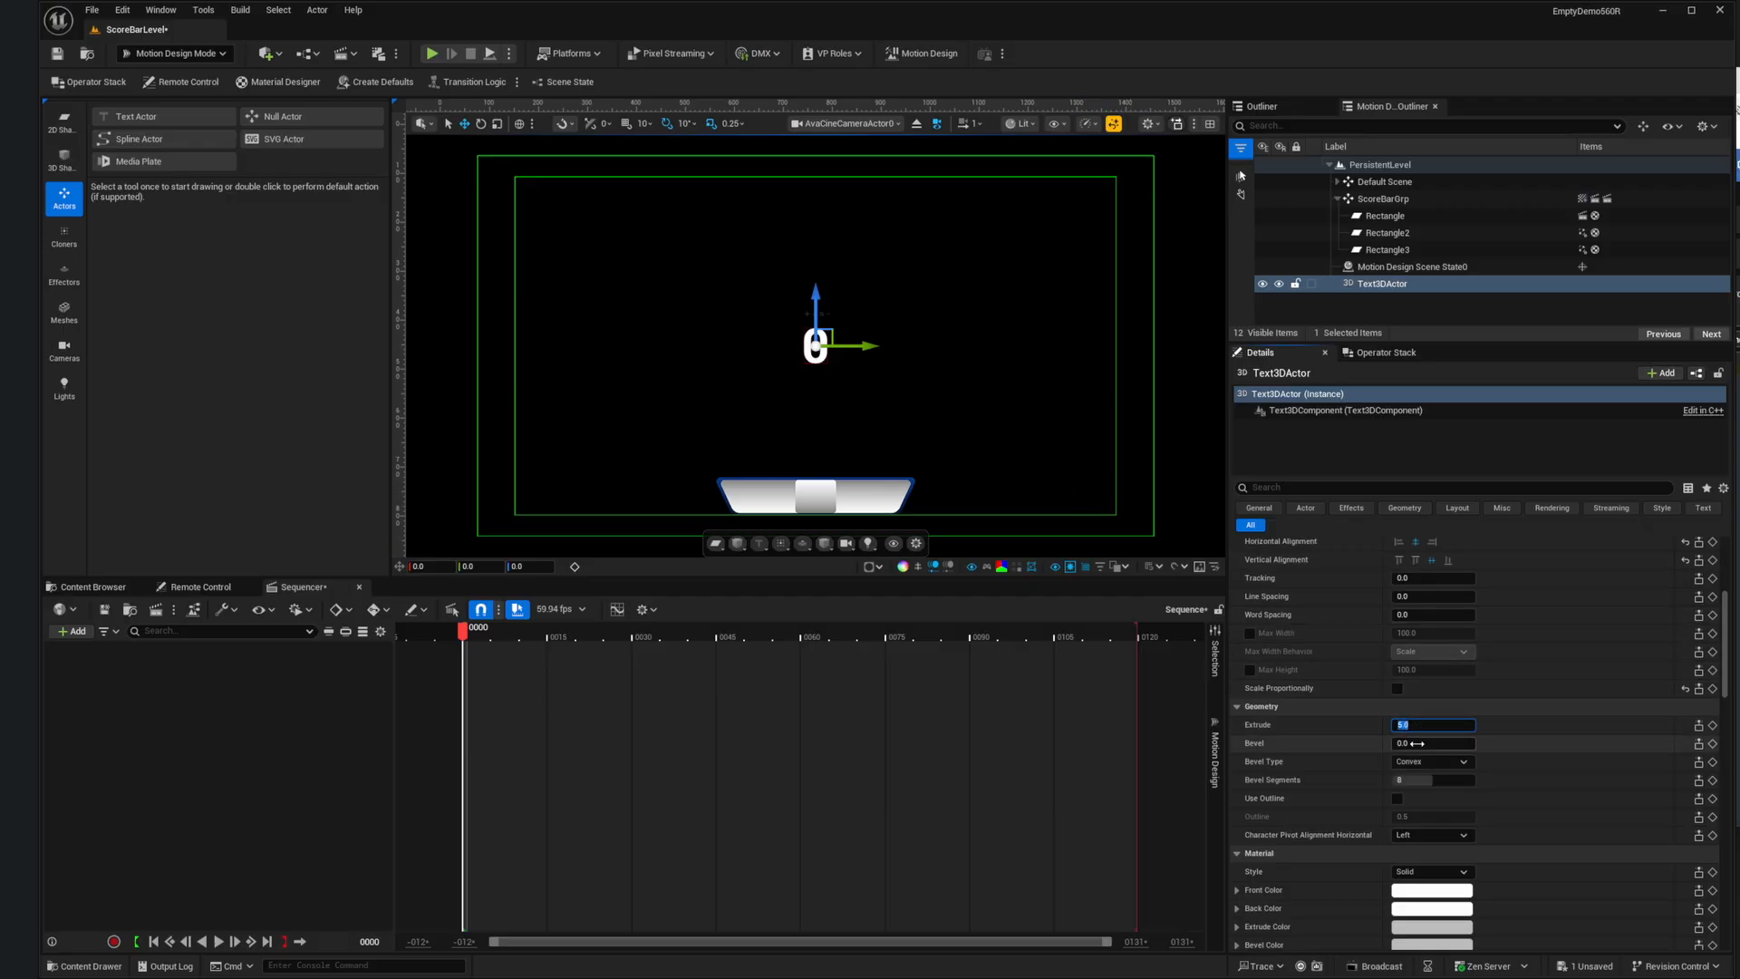
{"action": "key", "text": "Tab"}
{"action": "type", "text": "1"}
{"action": "key", "text": "Return"}
{"action": "scroll", "coordinate": [1541, 780], "scroll_direction": "down", "scroll_amount": 3}
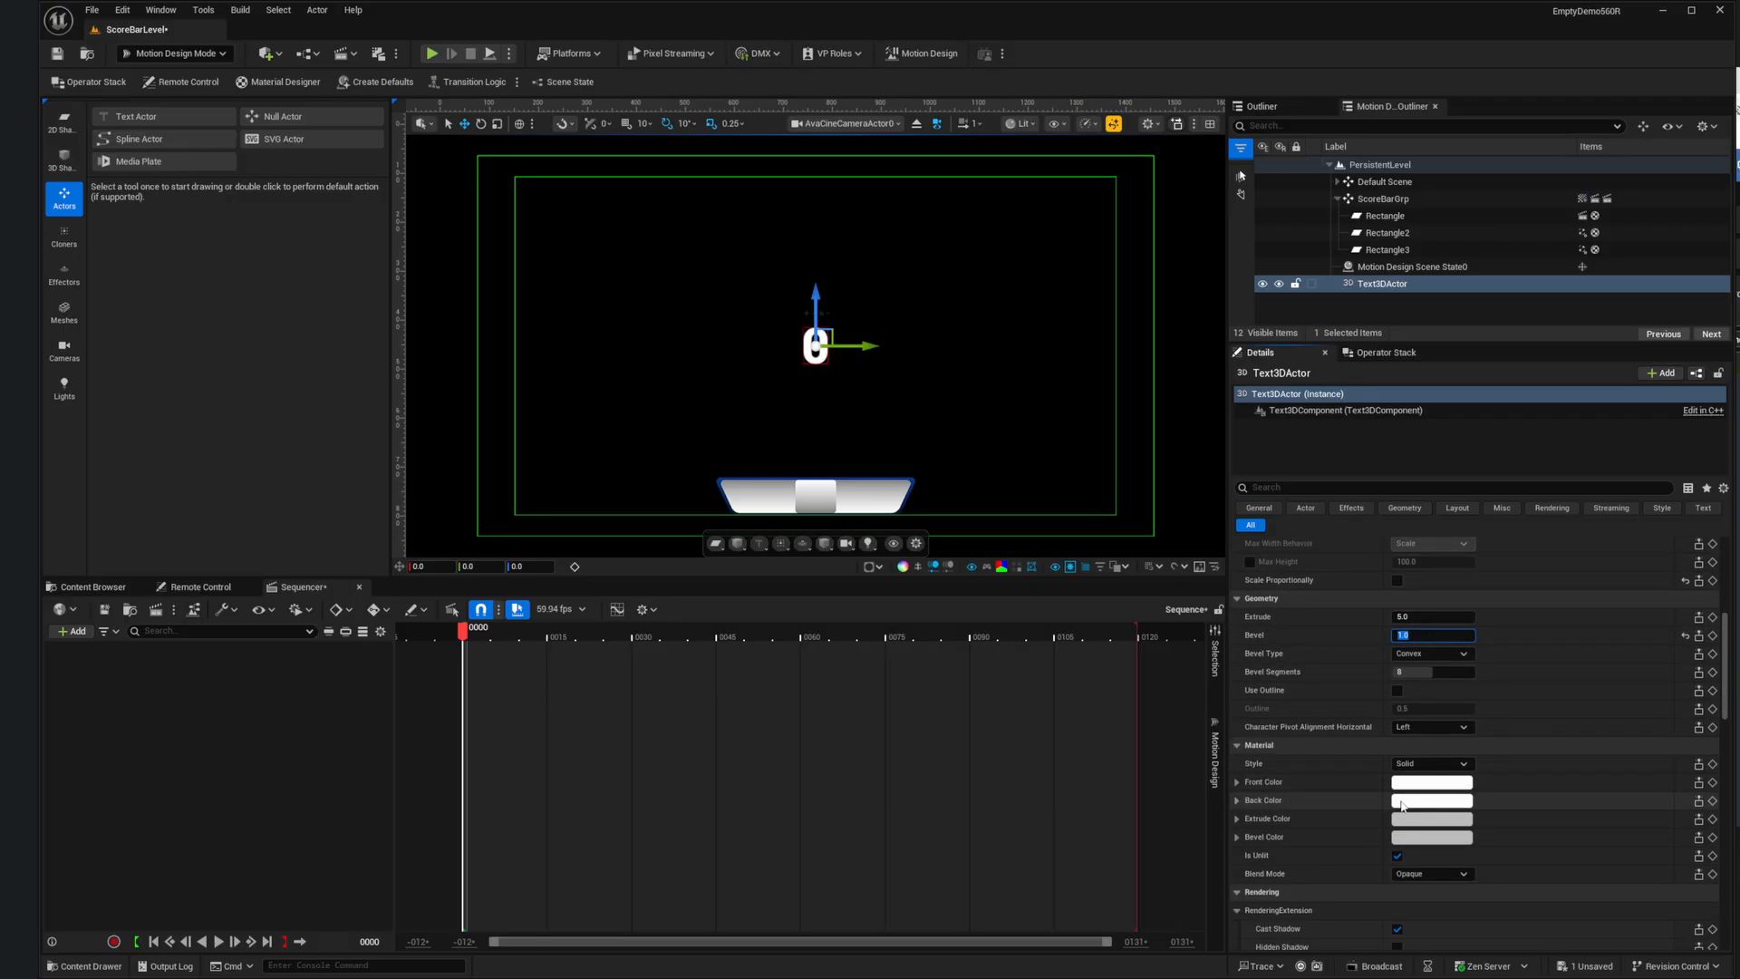
Step: Set the text actor's front color to black
{"action": "left_click", "coordinate": [1429, 785]}
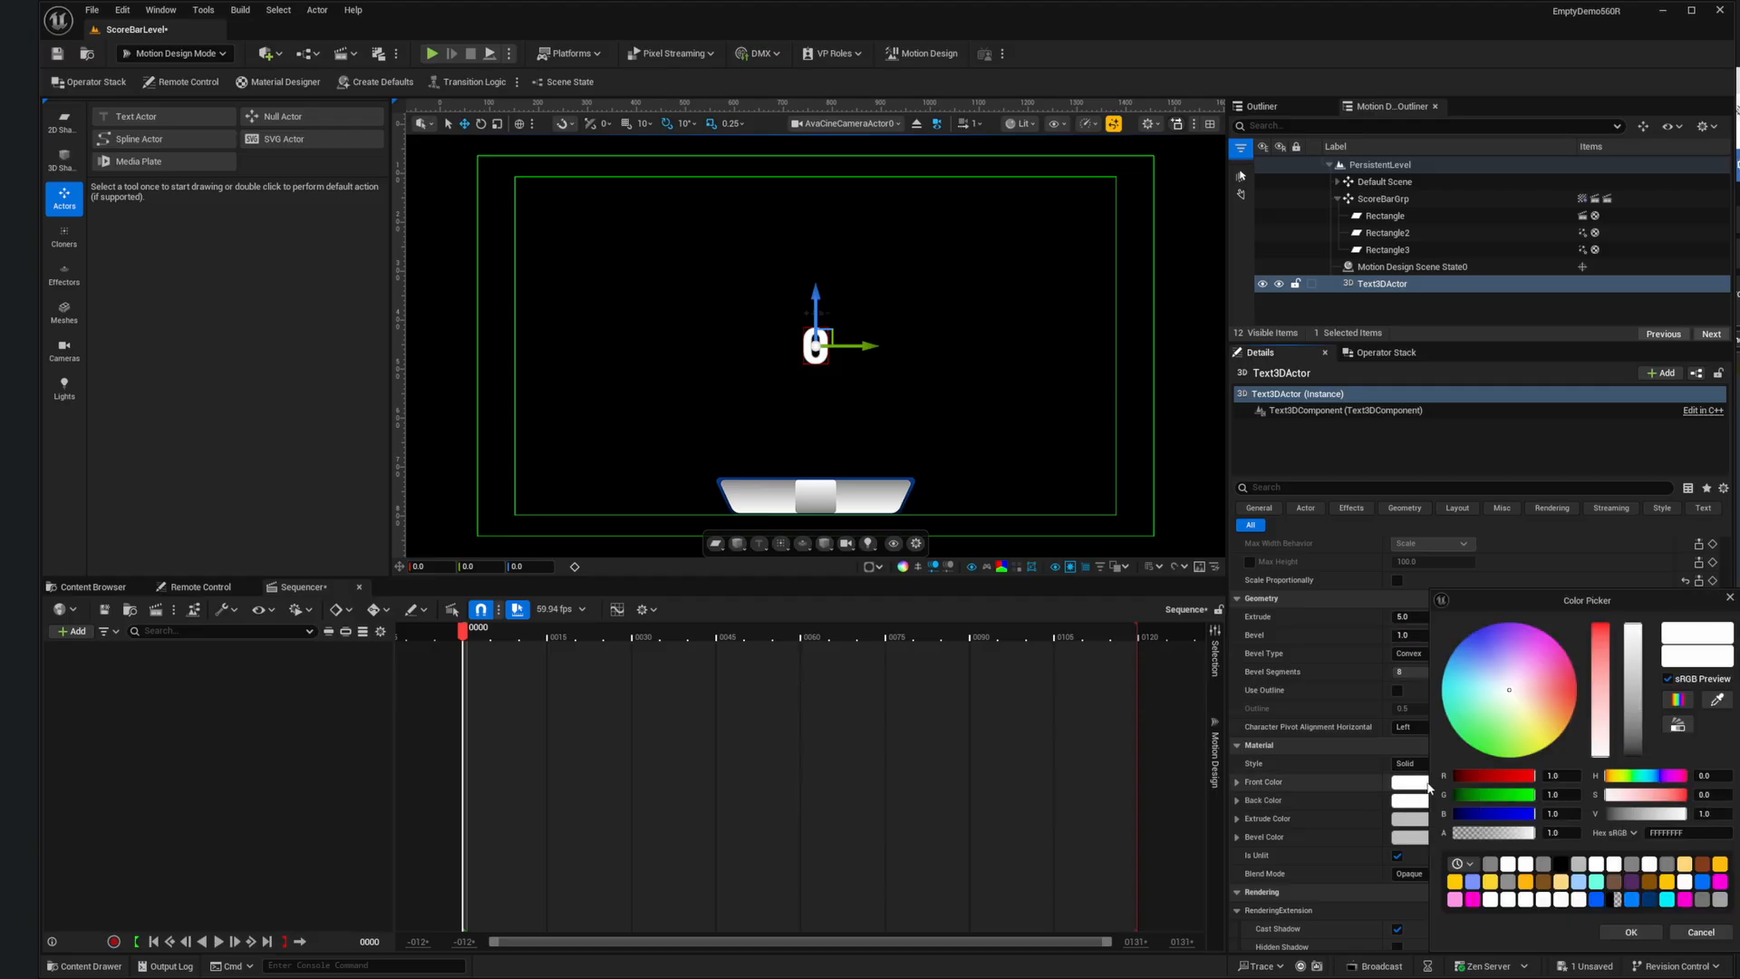
{"action": "left_click_drag", "start_coordinate": [1634, 659], "coordinate": [1643, 769]}
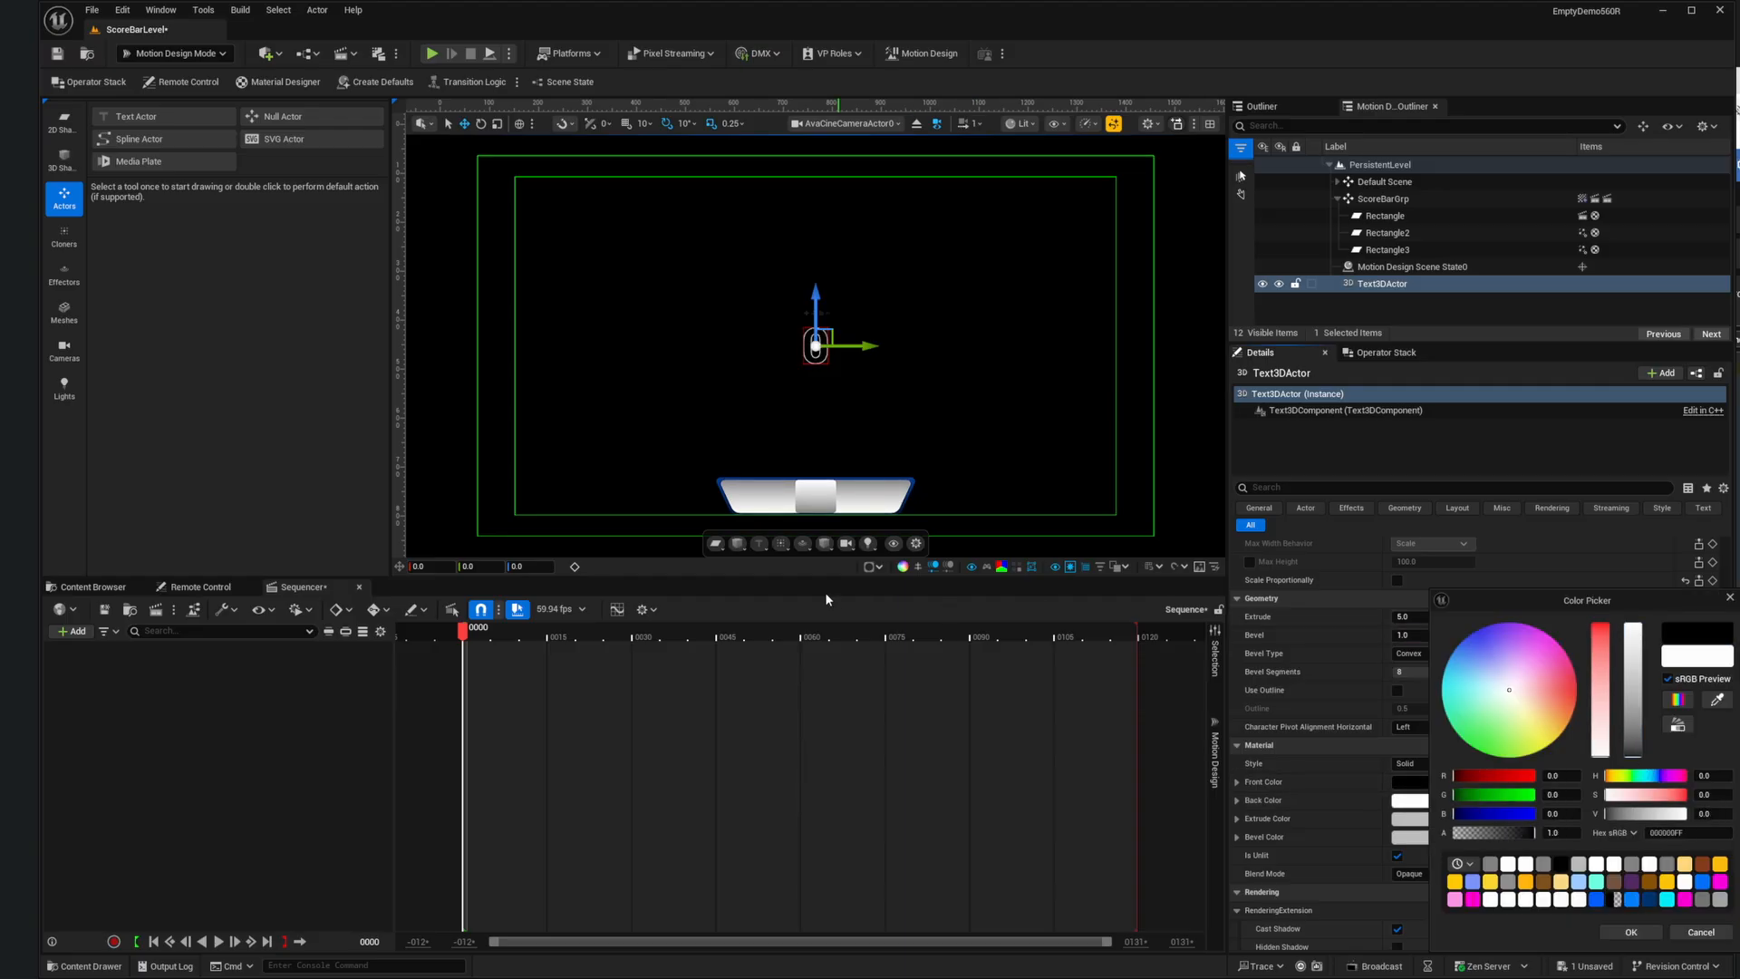
{"action": "left_click", "coordinate": [1630, 931]}
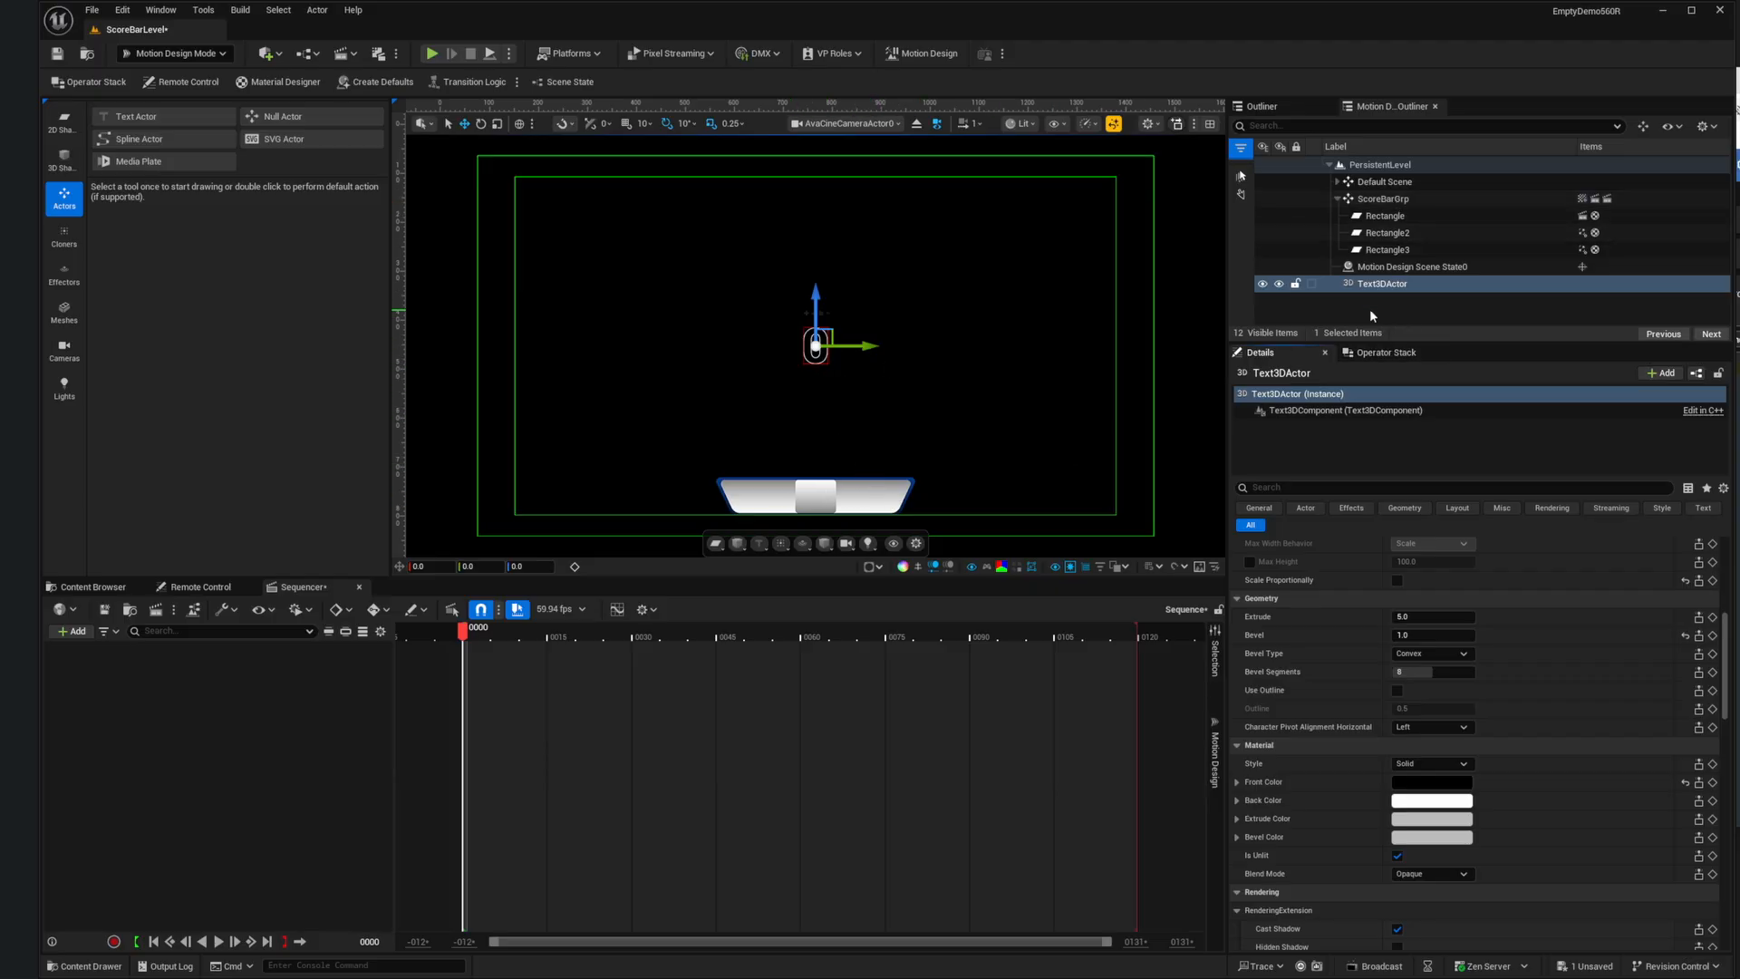
Step: Parent the text actor to ScoreBarGrp and set its Z location to 0
{"action": "left_click_drag", "start_coordinate": [1381, 286], "coordinate": [1381, 203]}
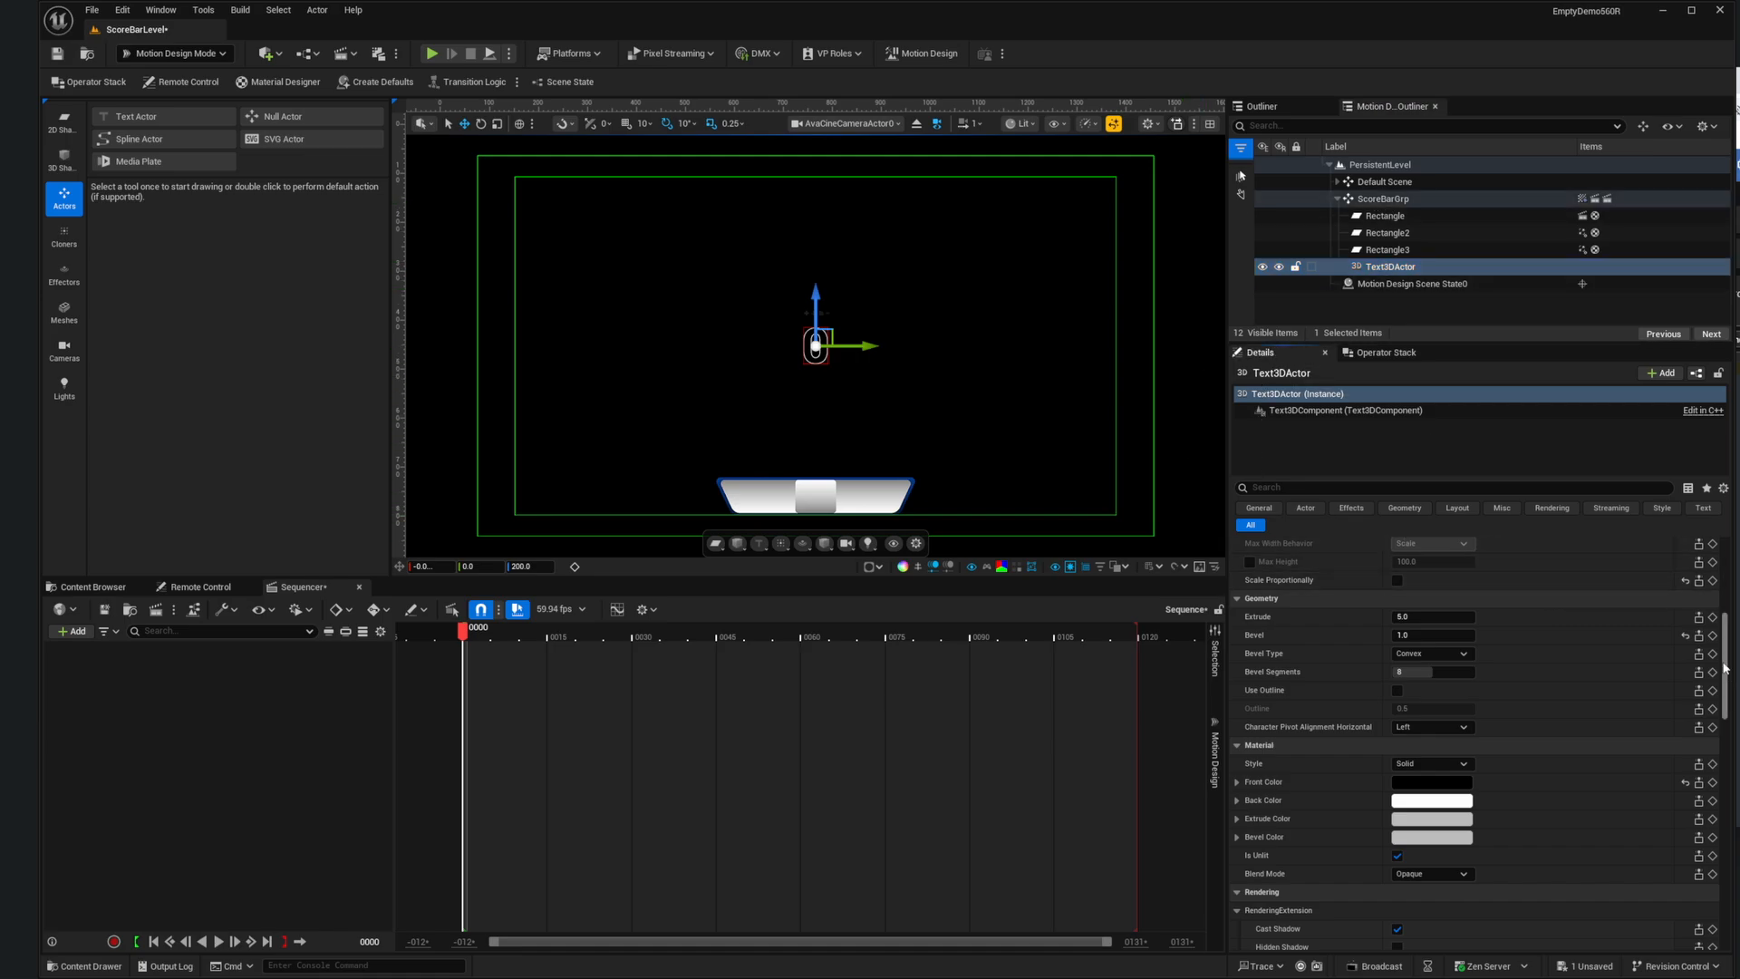
{"action": "scroll", "coordinate": [1716, 549], "scroll_direction": "up", "scroll_amount": 5}
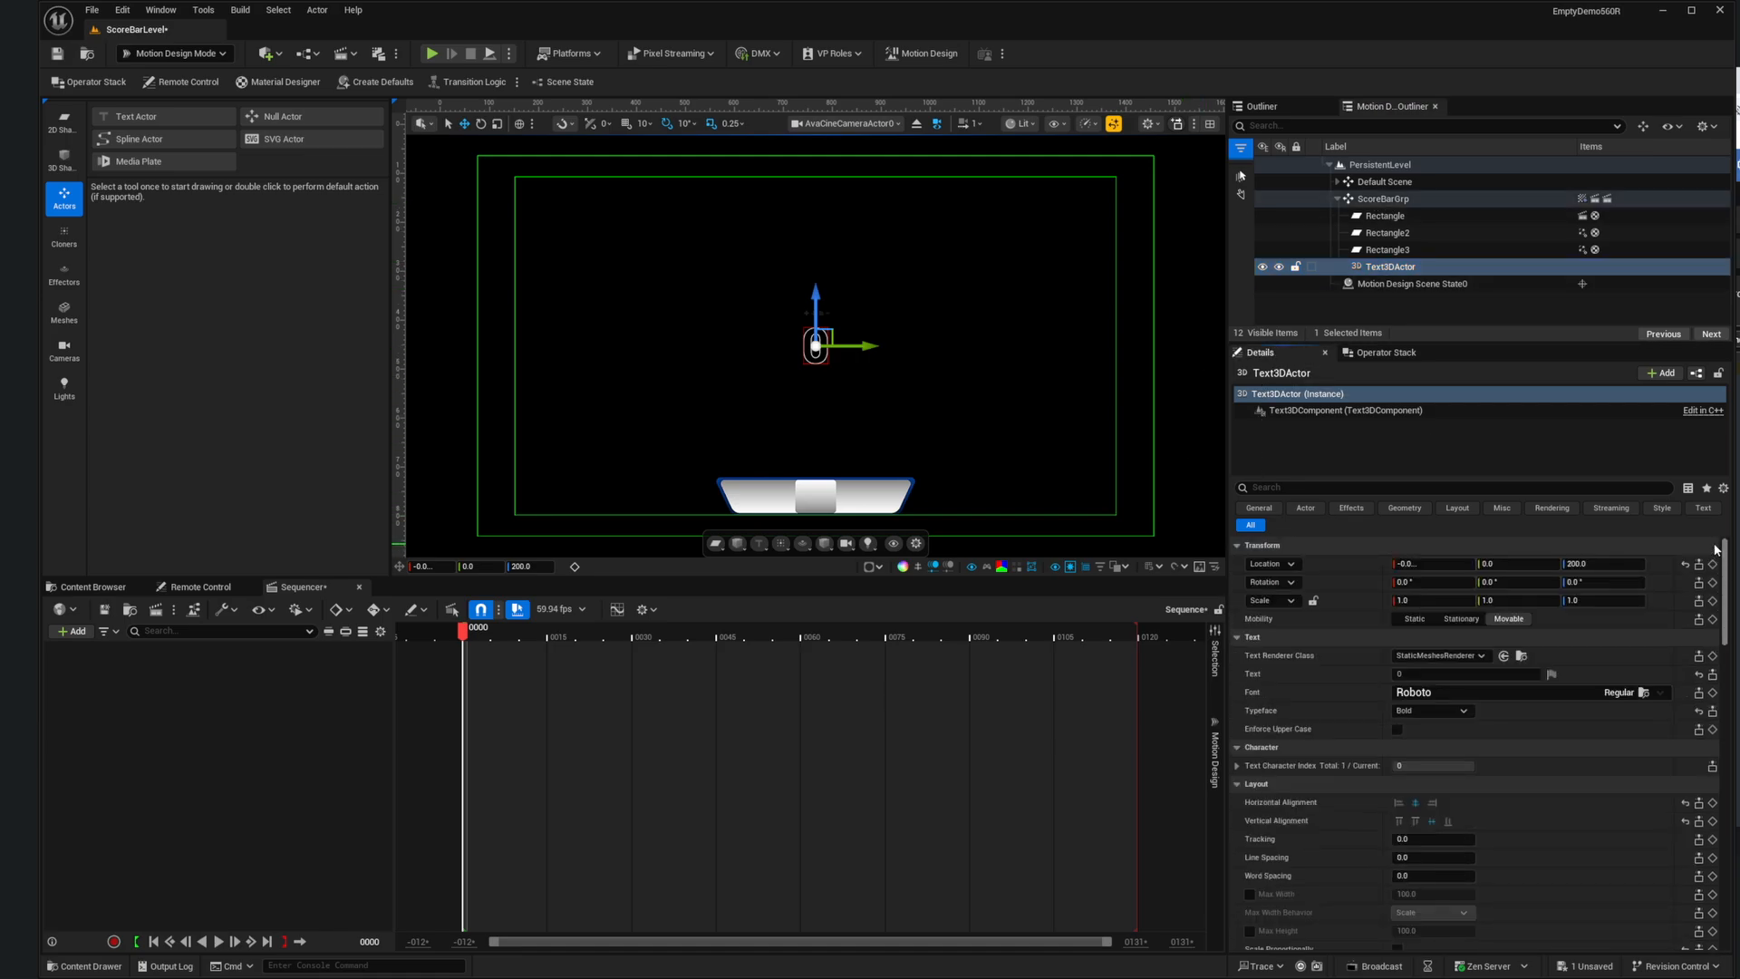
{"action": "left_click", "coordinate": [1604, 563]}
{"action": "type", "text": "0"}
{"action": "key", "text": "Return"}
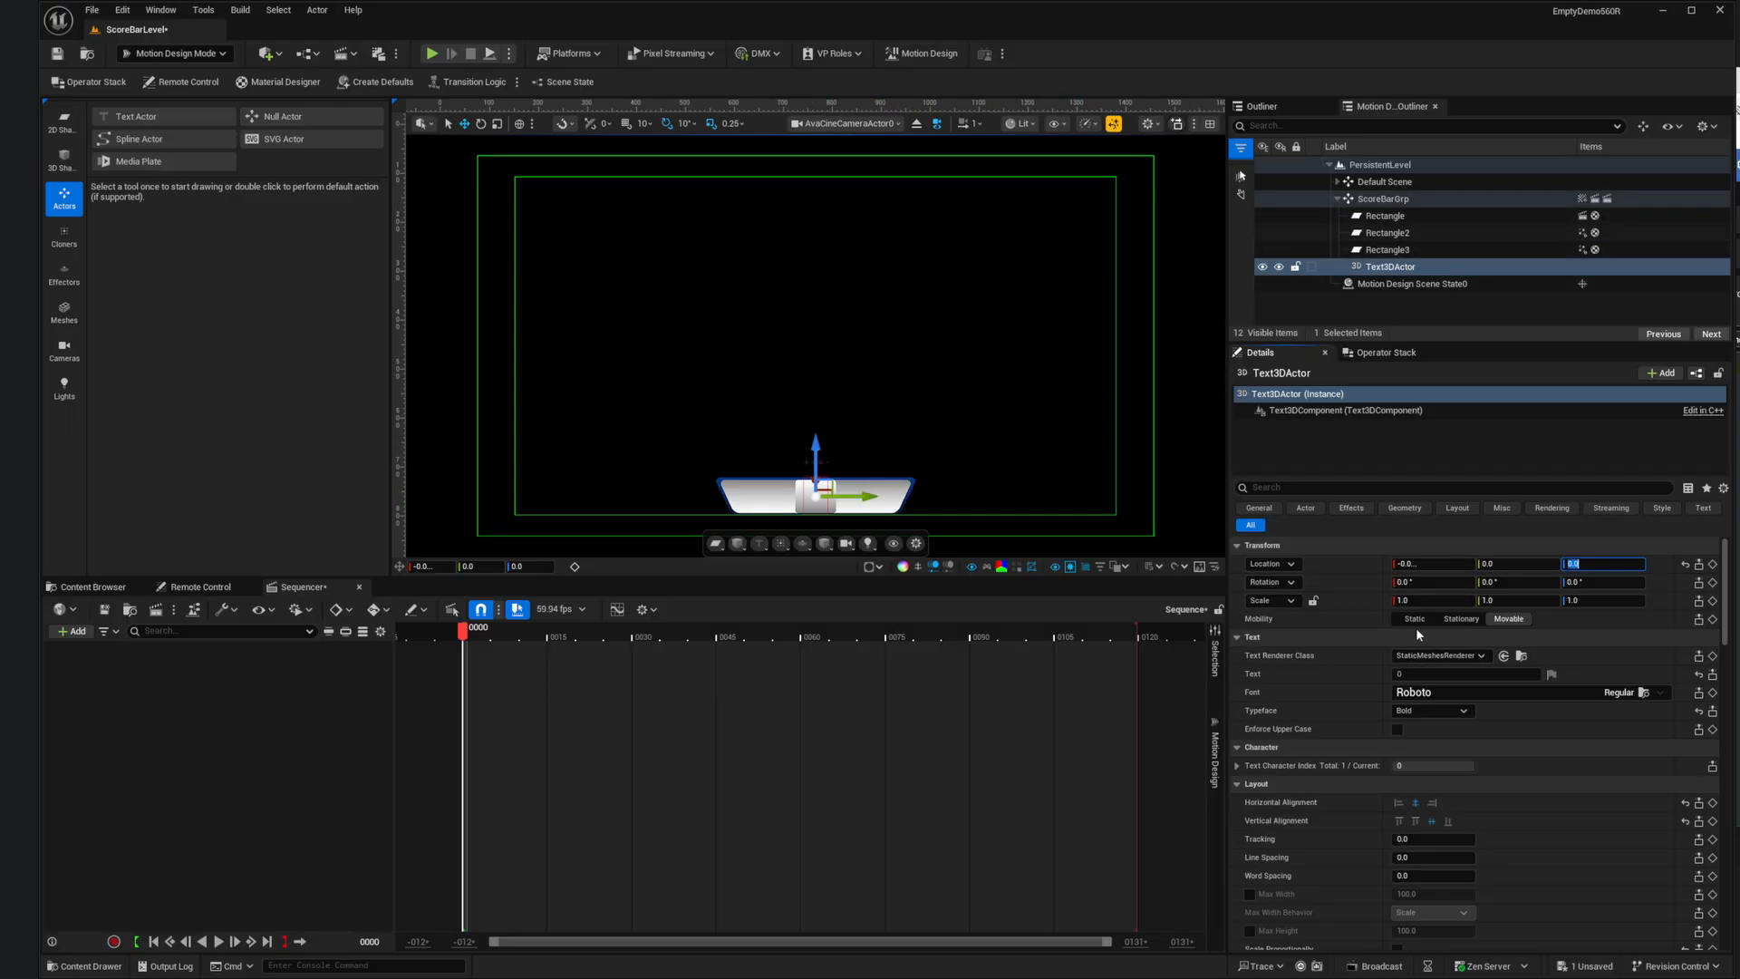
Step: Change the text actor material's blend mode to Translucent
{"action": "scroll", "coordinate": [1416, 627], "scroll_direction": "down", "scroll_amount": 4}
{"action": "scroll", "coordinate": [1411, 573], "scroll_direction": "down", "scroll_amount": 5}
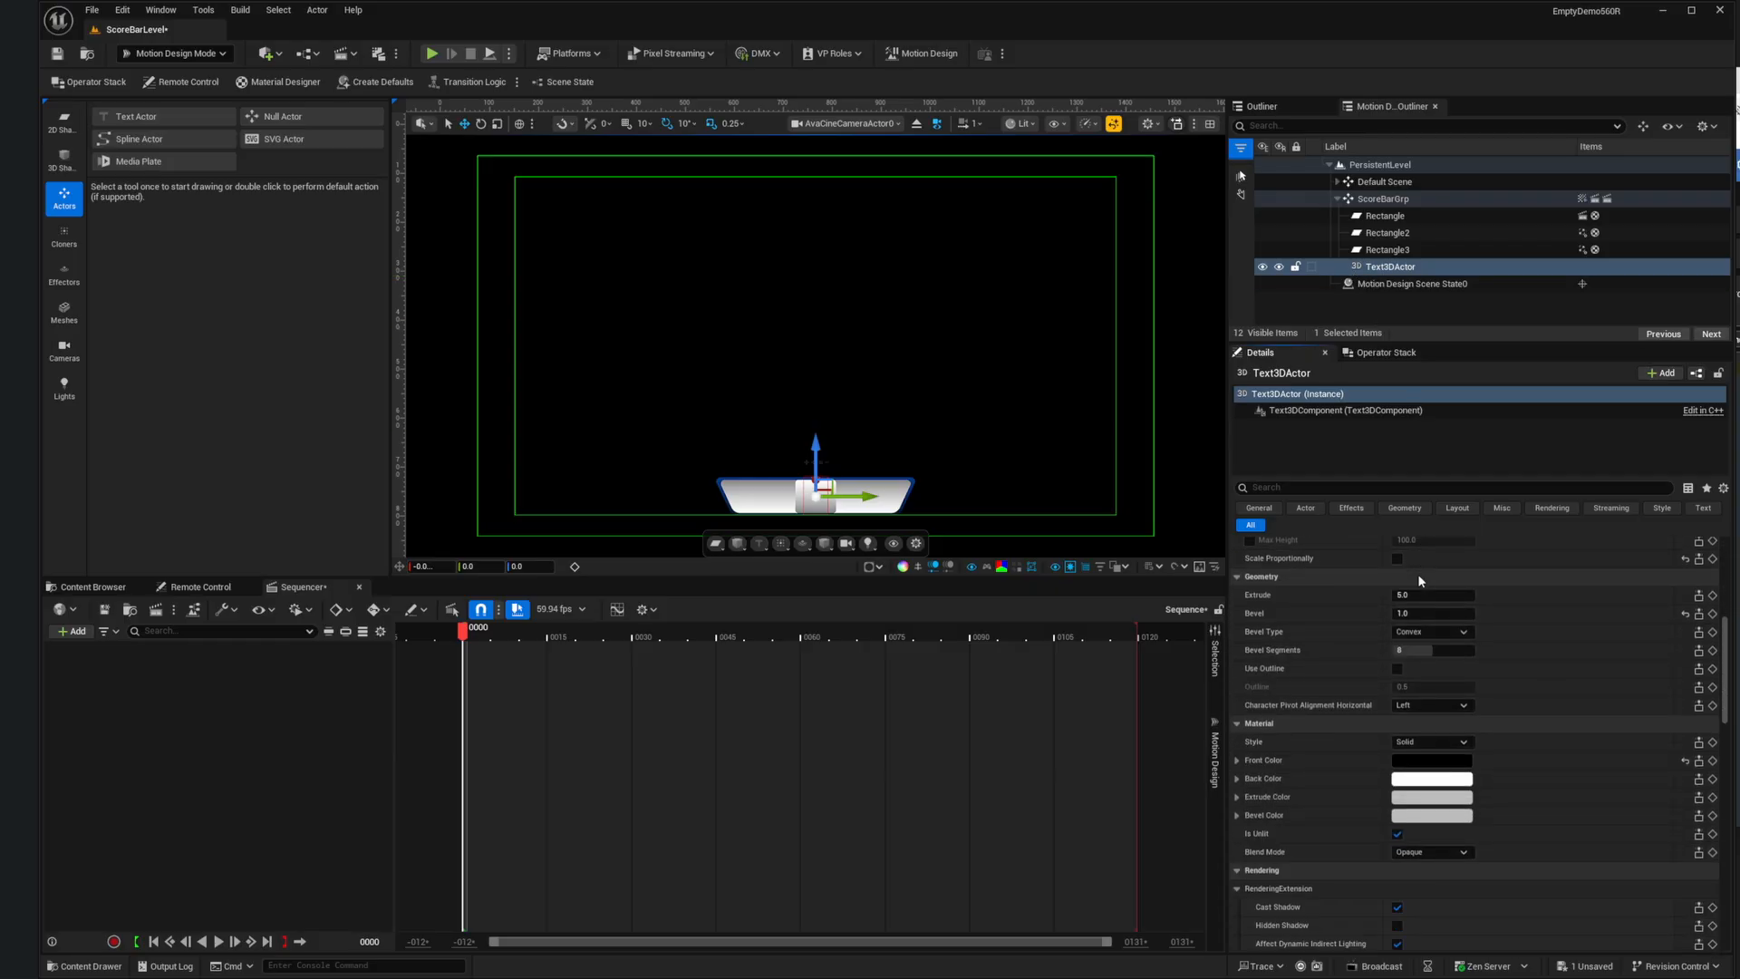
{"action": "scroll", "coordinate": [1418, 574], "scroll_direction": "down", "scroll_amount": 2}
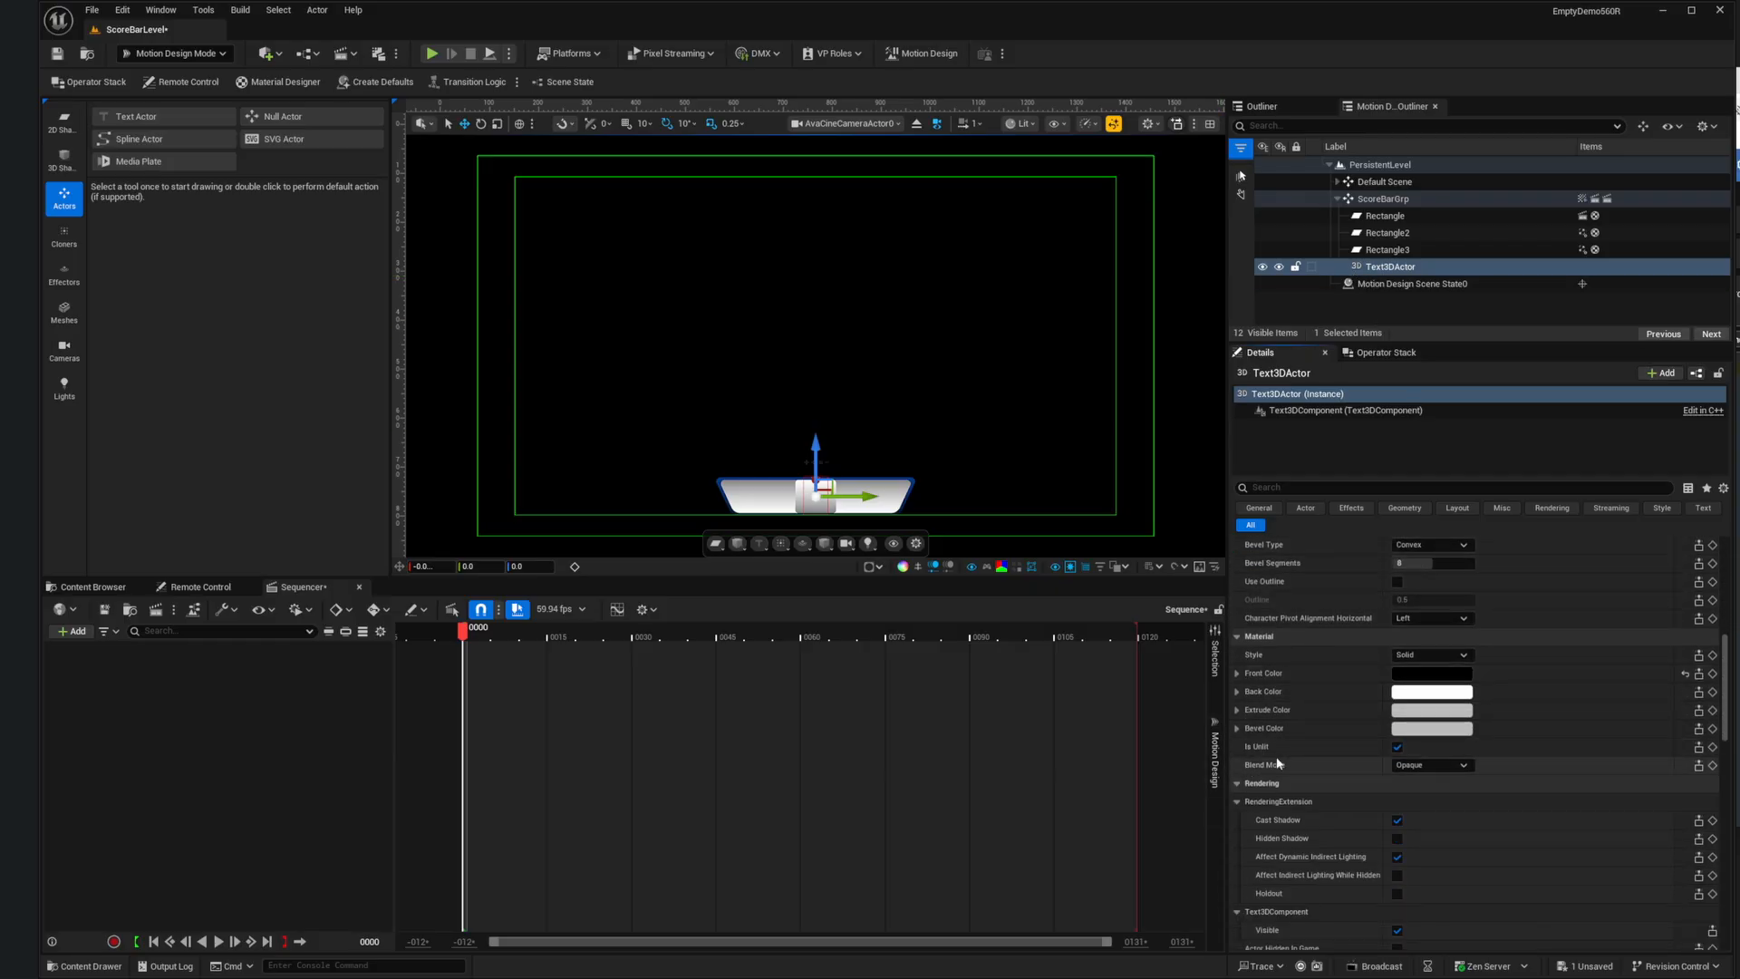
{"action": "left_click", "coordinate": [1429, 767]}
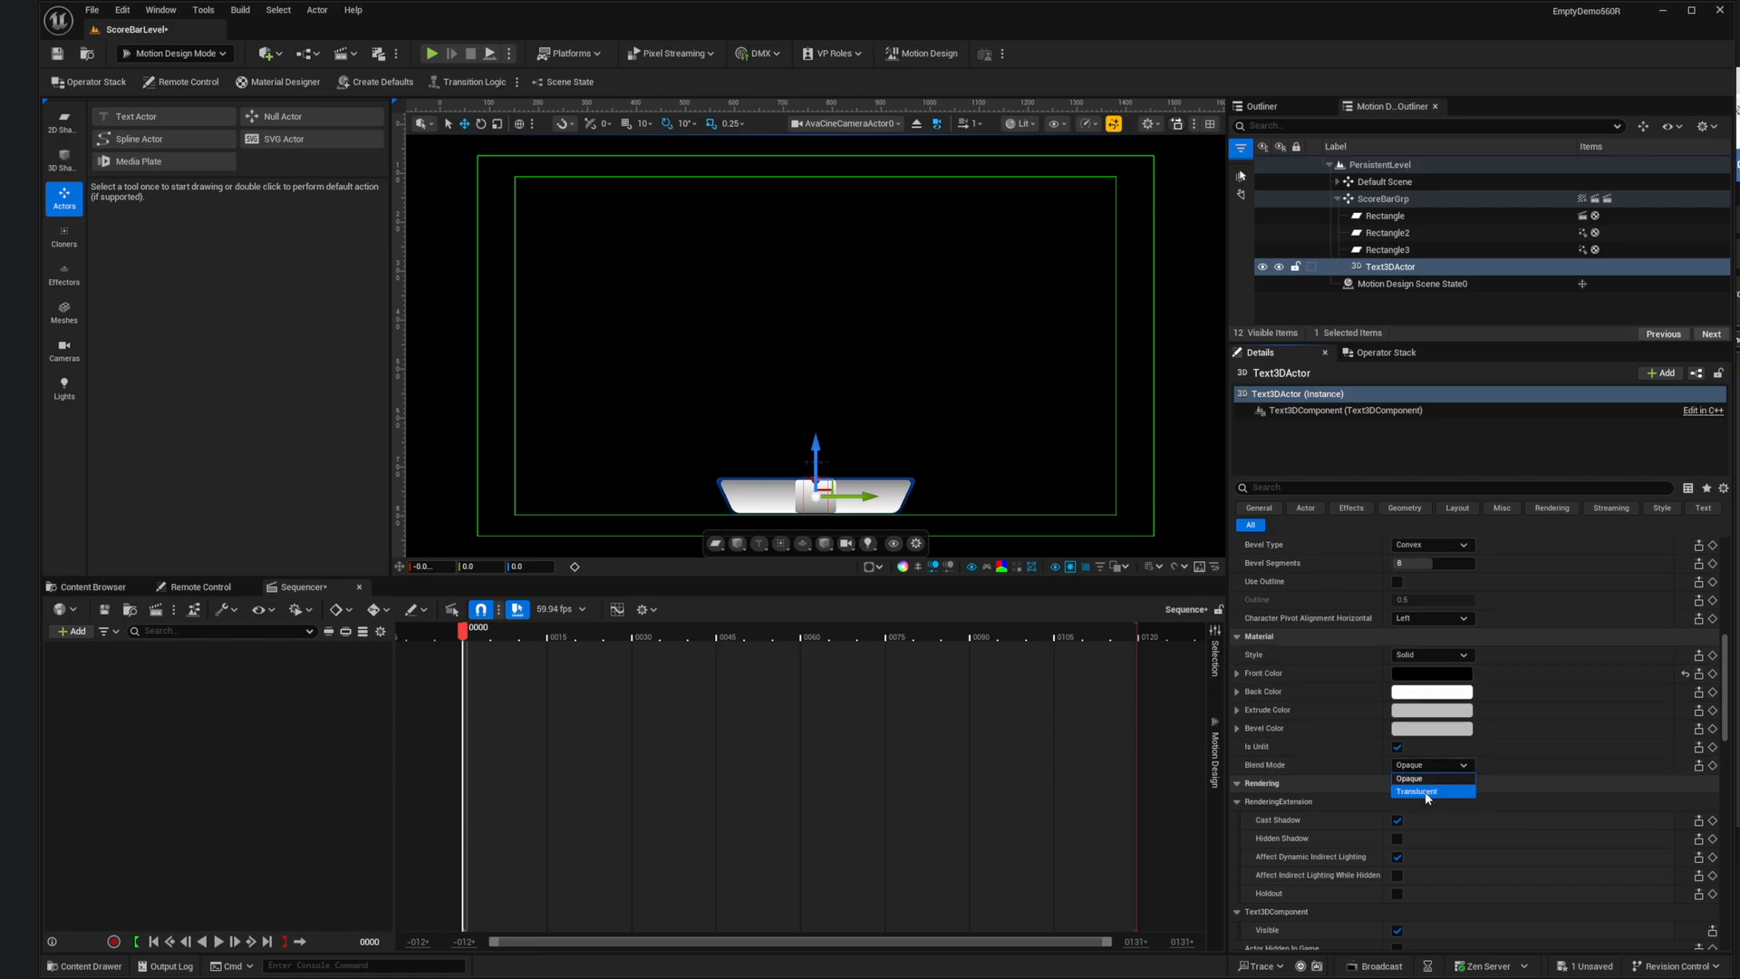
{"action": "left_click", "coordinate": [1426, 792]}
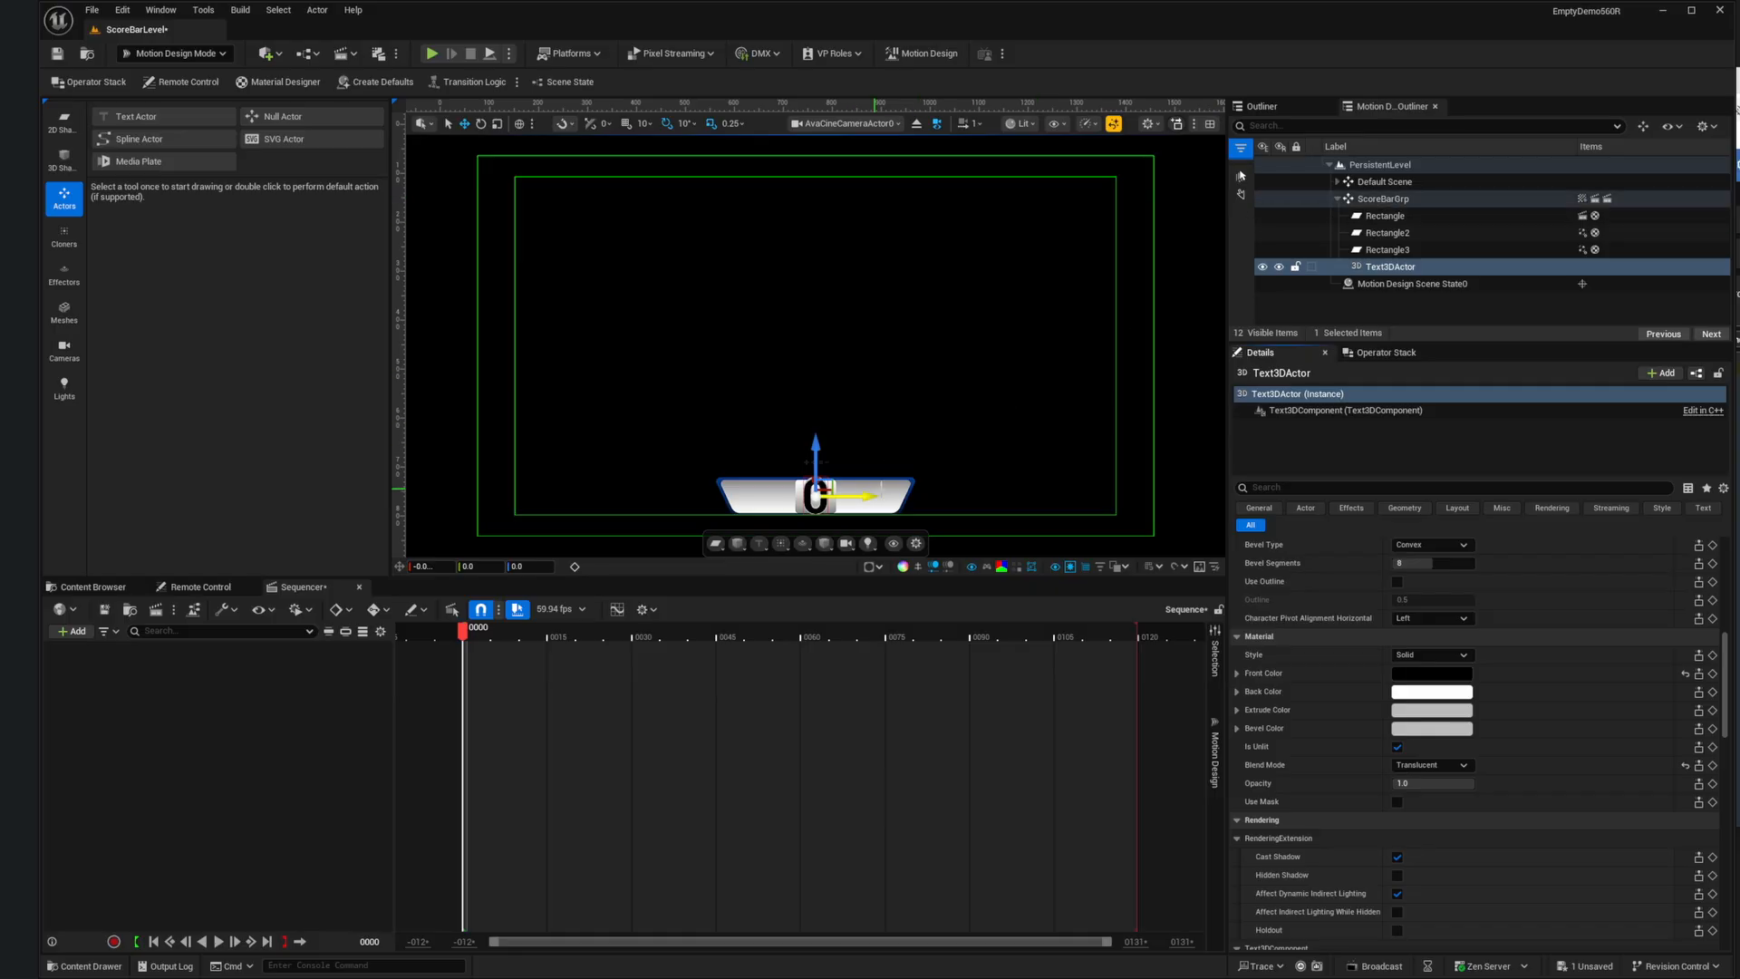
Step: Move the score text onto the bar's left half and set its Y location to -65
{"action": "left_click_drag", "start_coordinate": [872, 497], "coordinate": [819, 498]}
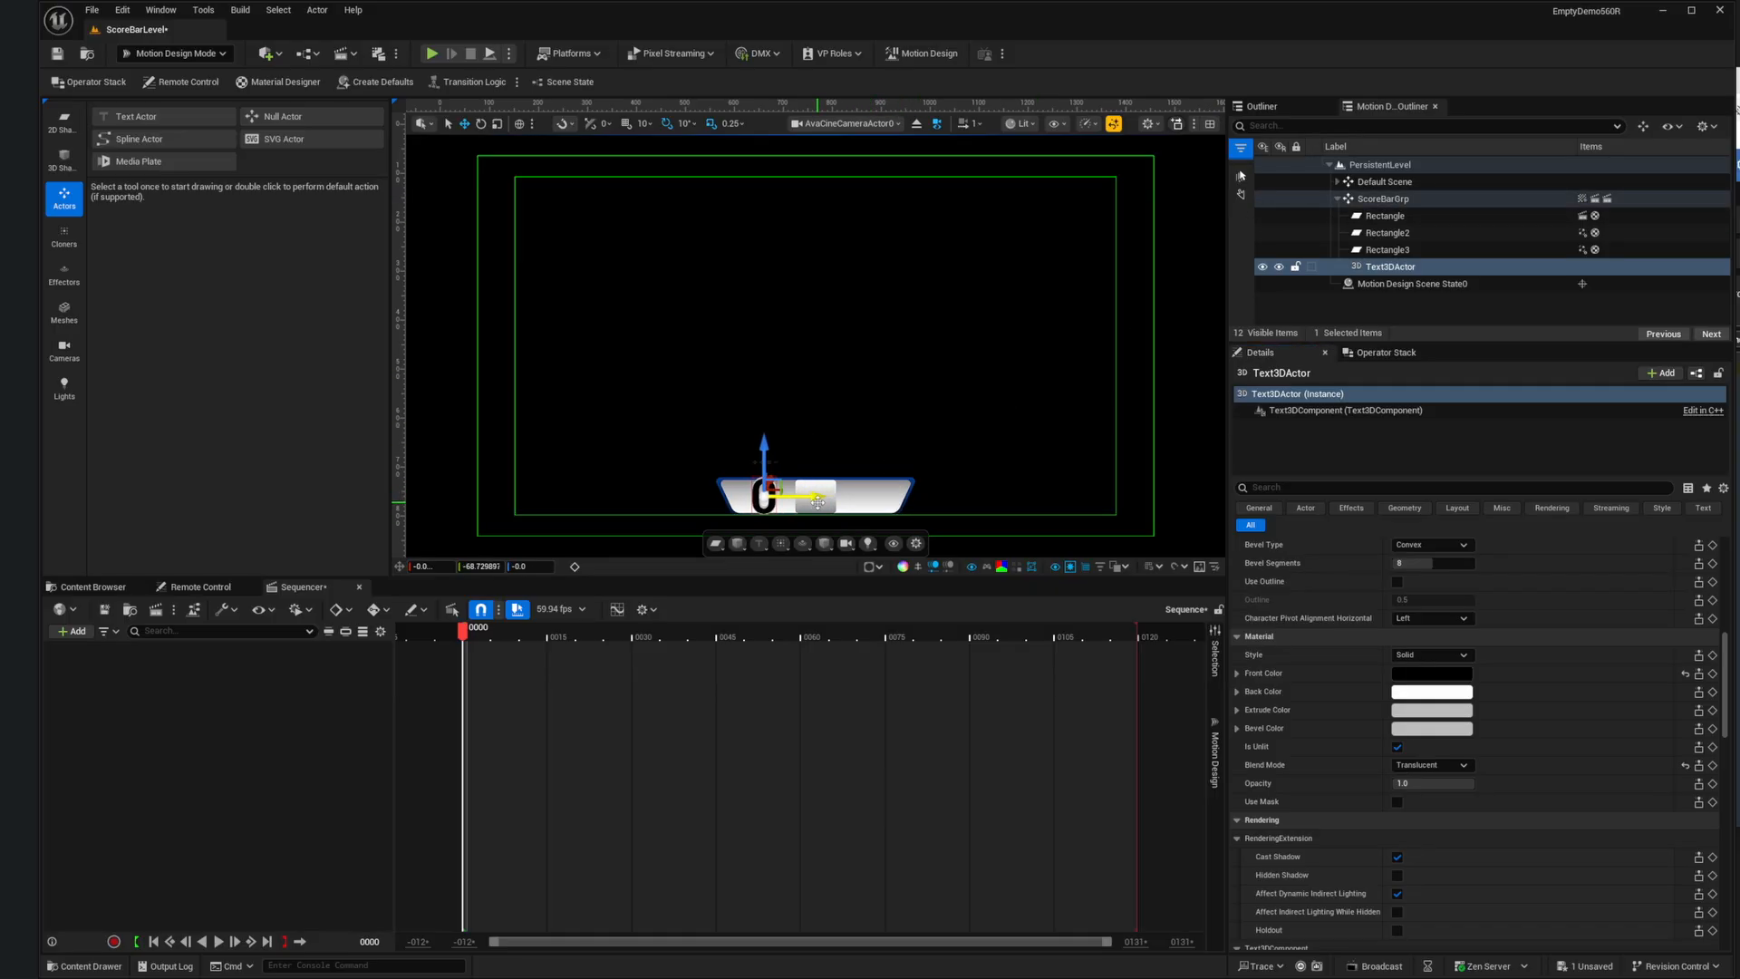
{"action": "scroll", "coordinate": [1602, 654], "scroll_direction": "up", "scroll_amount": 5}
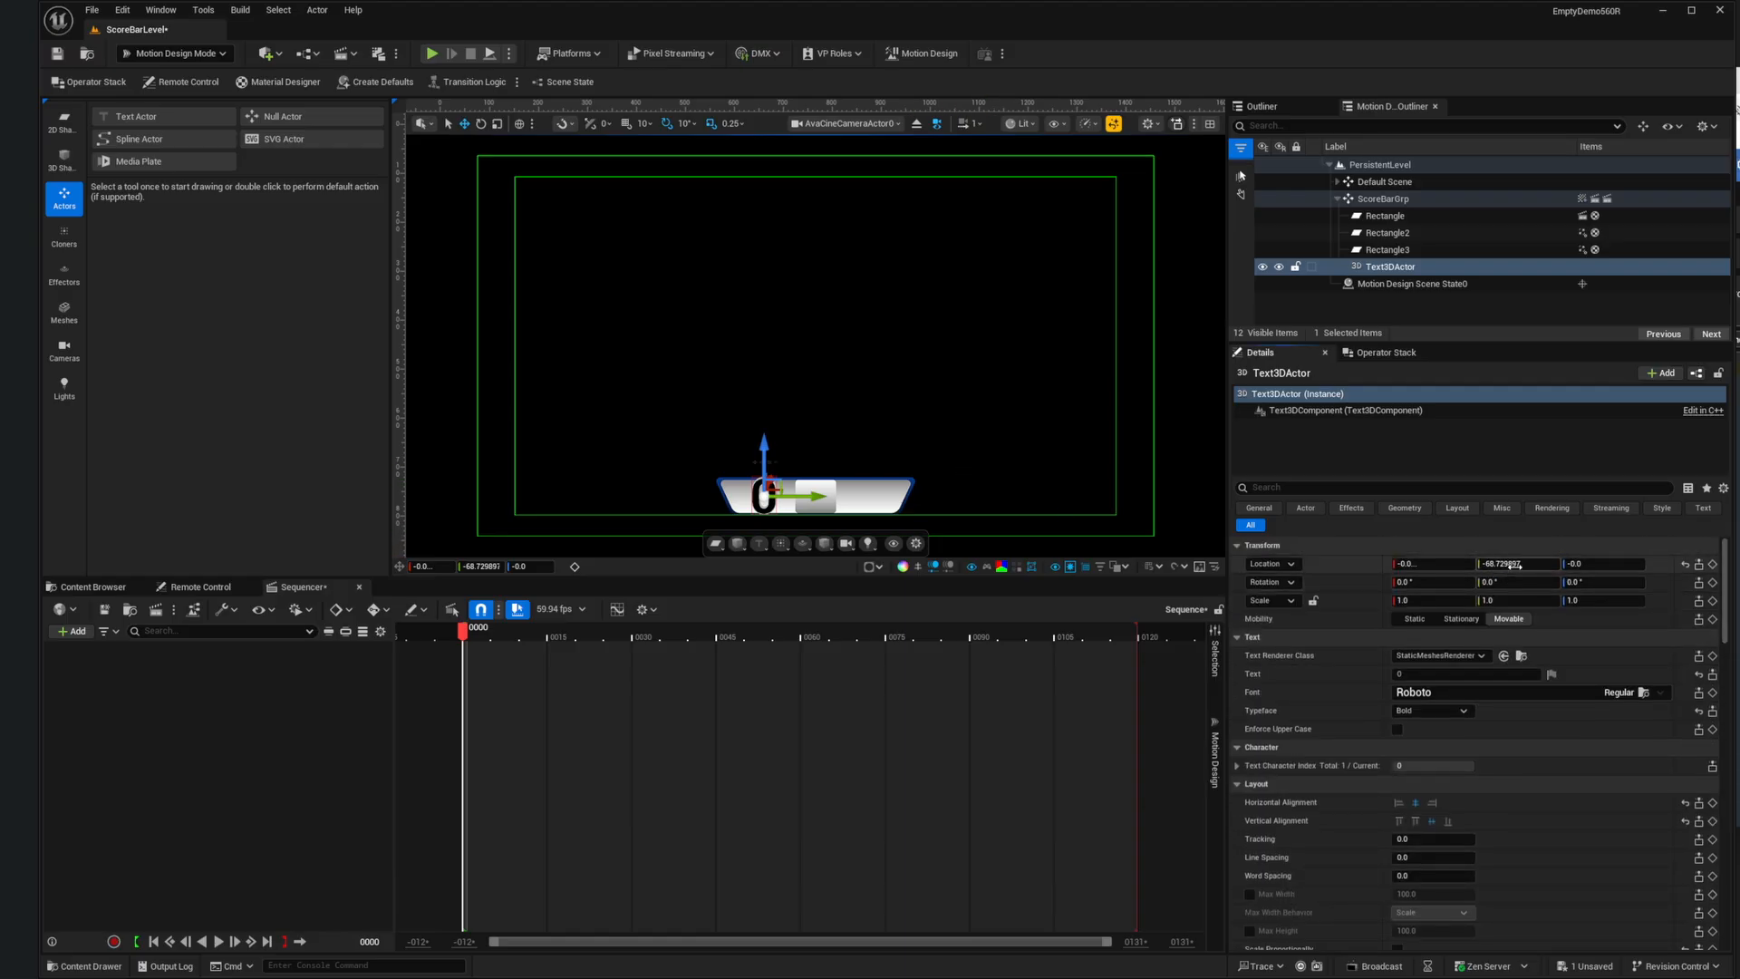
{"action": "left_click", "coordinate": [1514, 564]}
{"action": "type", "text": "-65"}
{"action": "key", "text": "Return"}
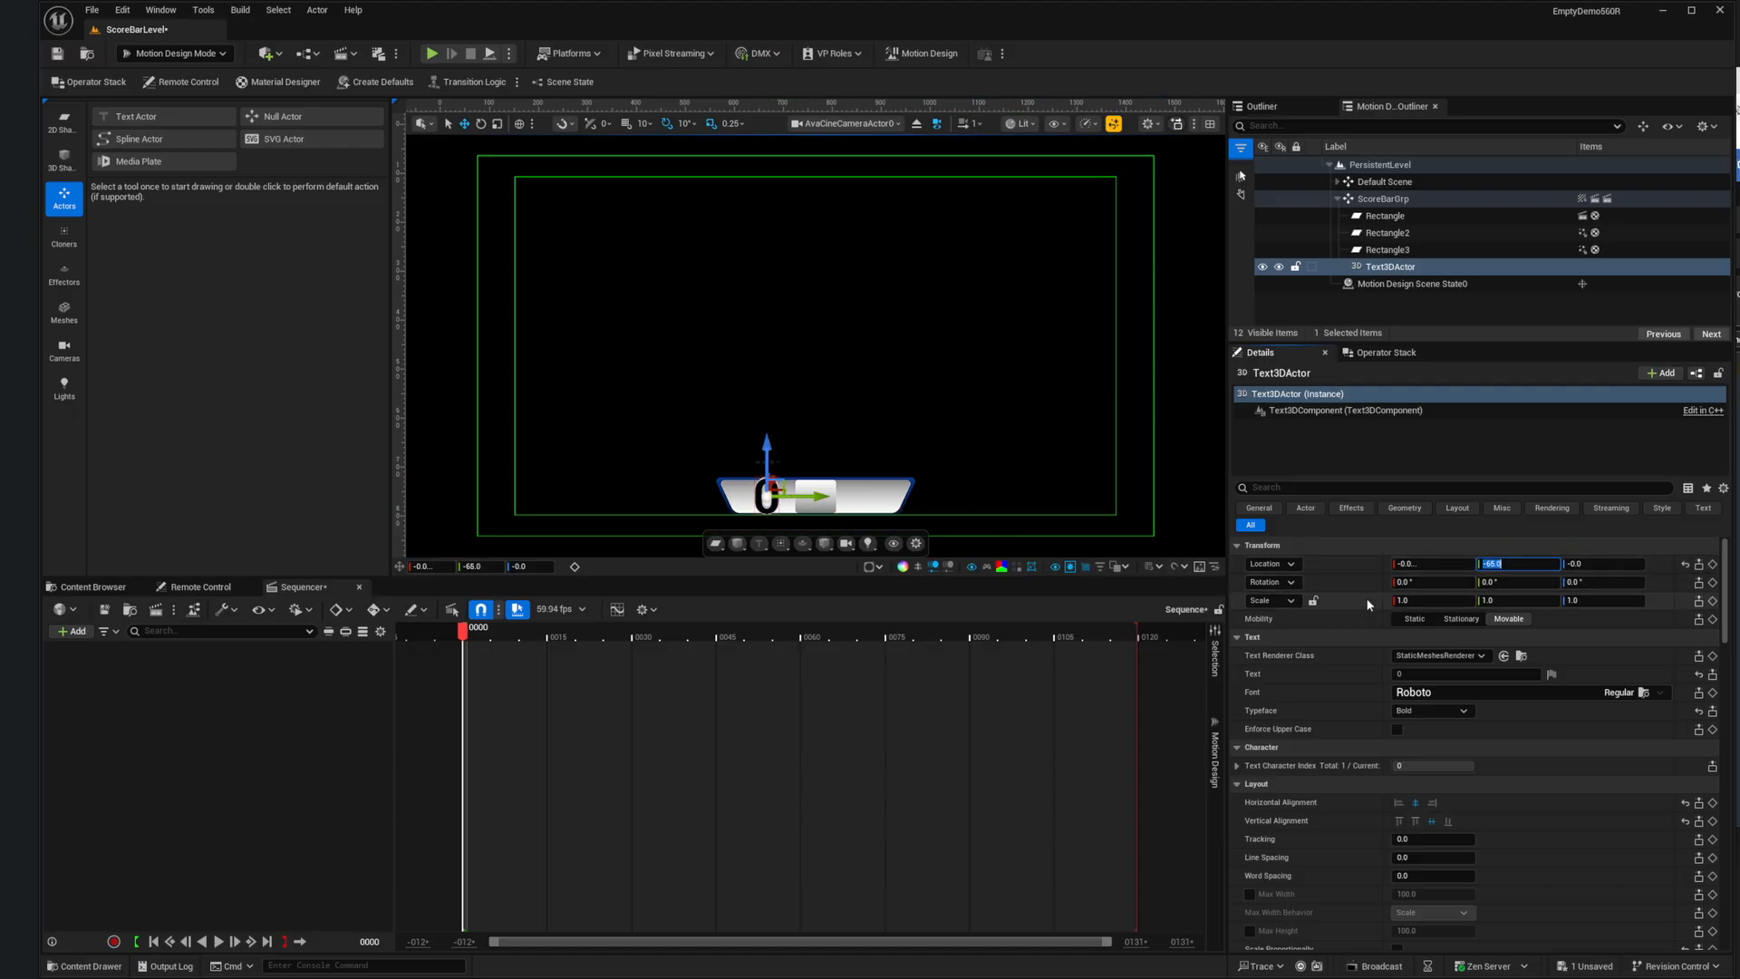
Step: Scale the text actor to 0.8 on X, Y and Z and lock the scale proportions
{"action": "left_click", "coordinate": [1426, 602]}
{"action": "key", "text": "BackSpace"}
{"action": "left_click", "coordinate": [1508, 600]}
{"action": "type", "text": ".8"}
{"action": "left_click", "coordinate": [1594, 600]}
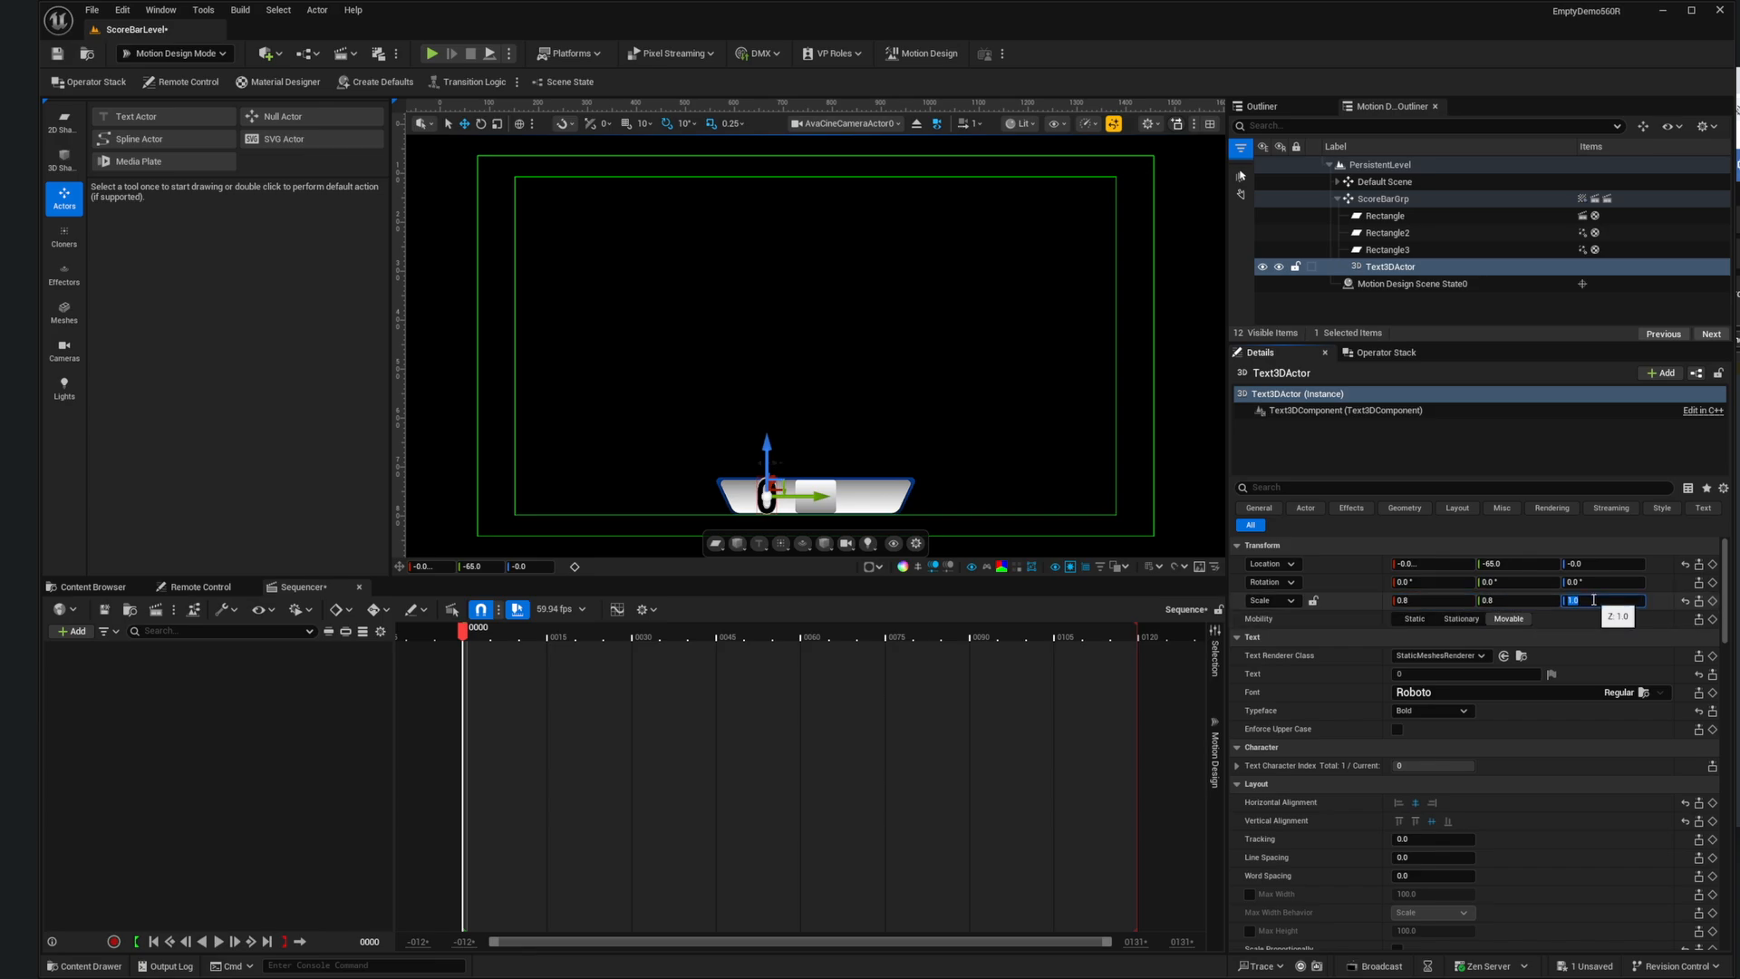
{"action": "type", "text": ".8"}
{"action": "key", "text": "Return"}
{"action": "left_click", "coordinate": [1314, 600]}
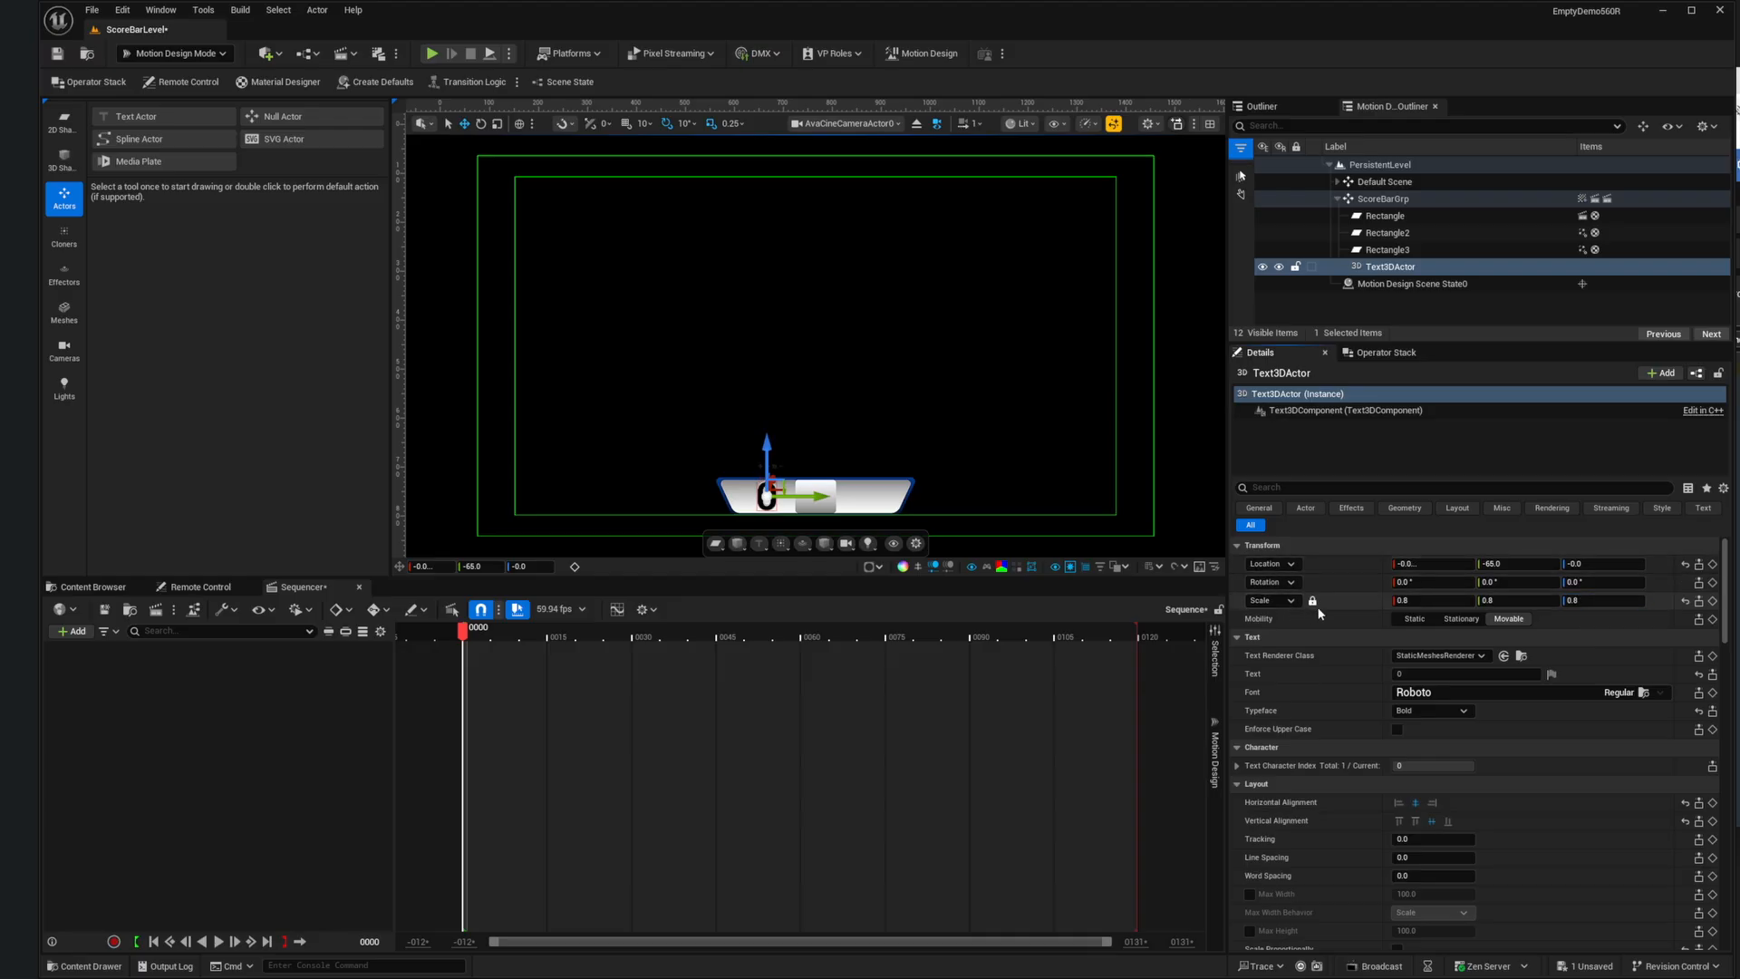
{"action": "left_click", "coordinate": [1509, 618]}
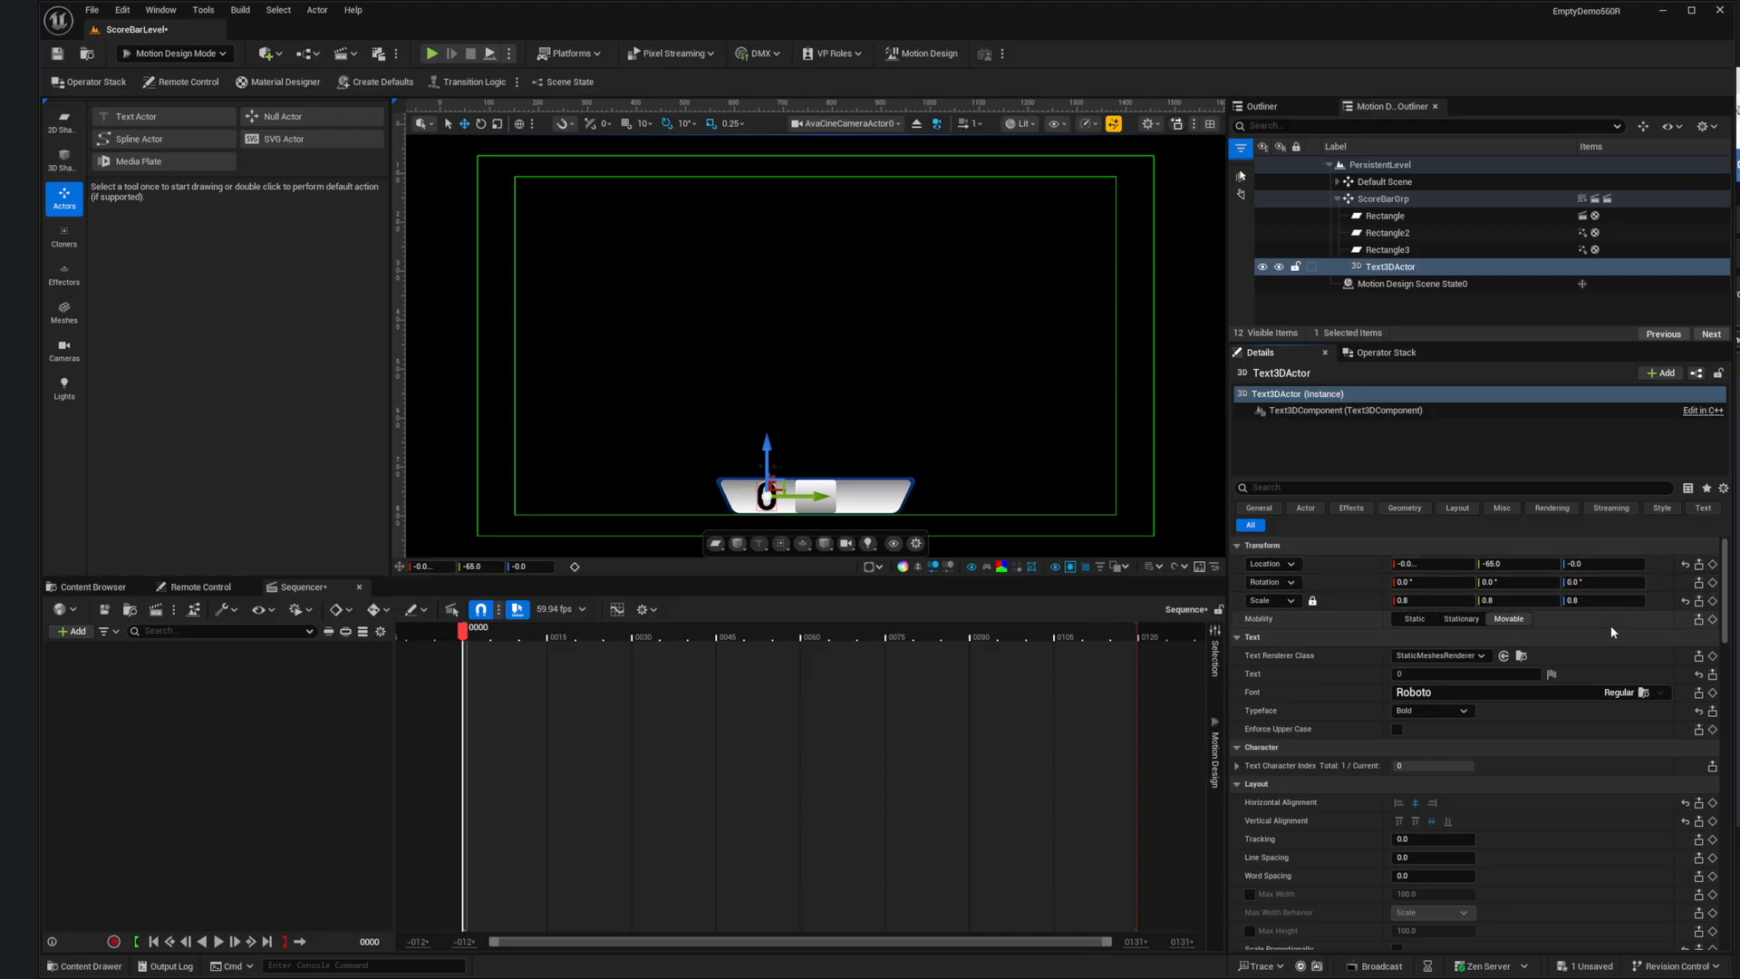
Step: Set the text actor's Z location to -1 and deselect it
{"action": "left_click", "coordinate": [1596, 564]}
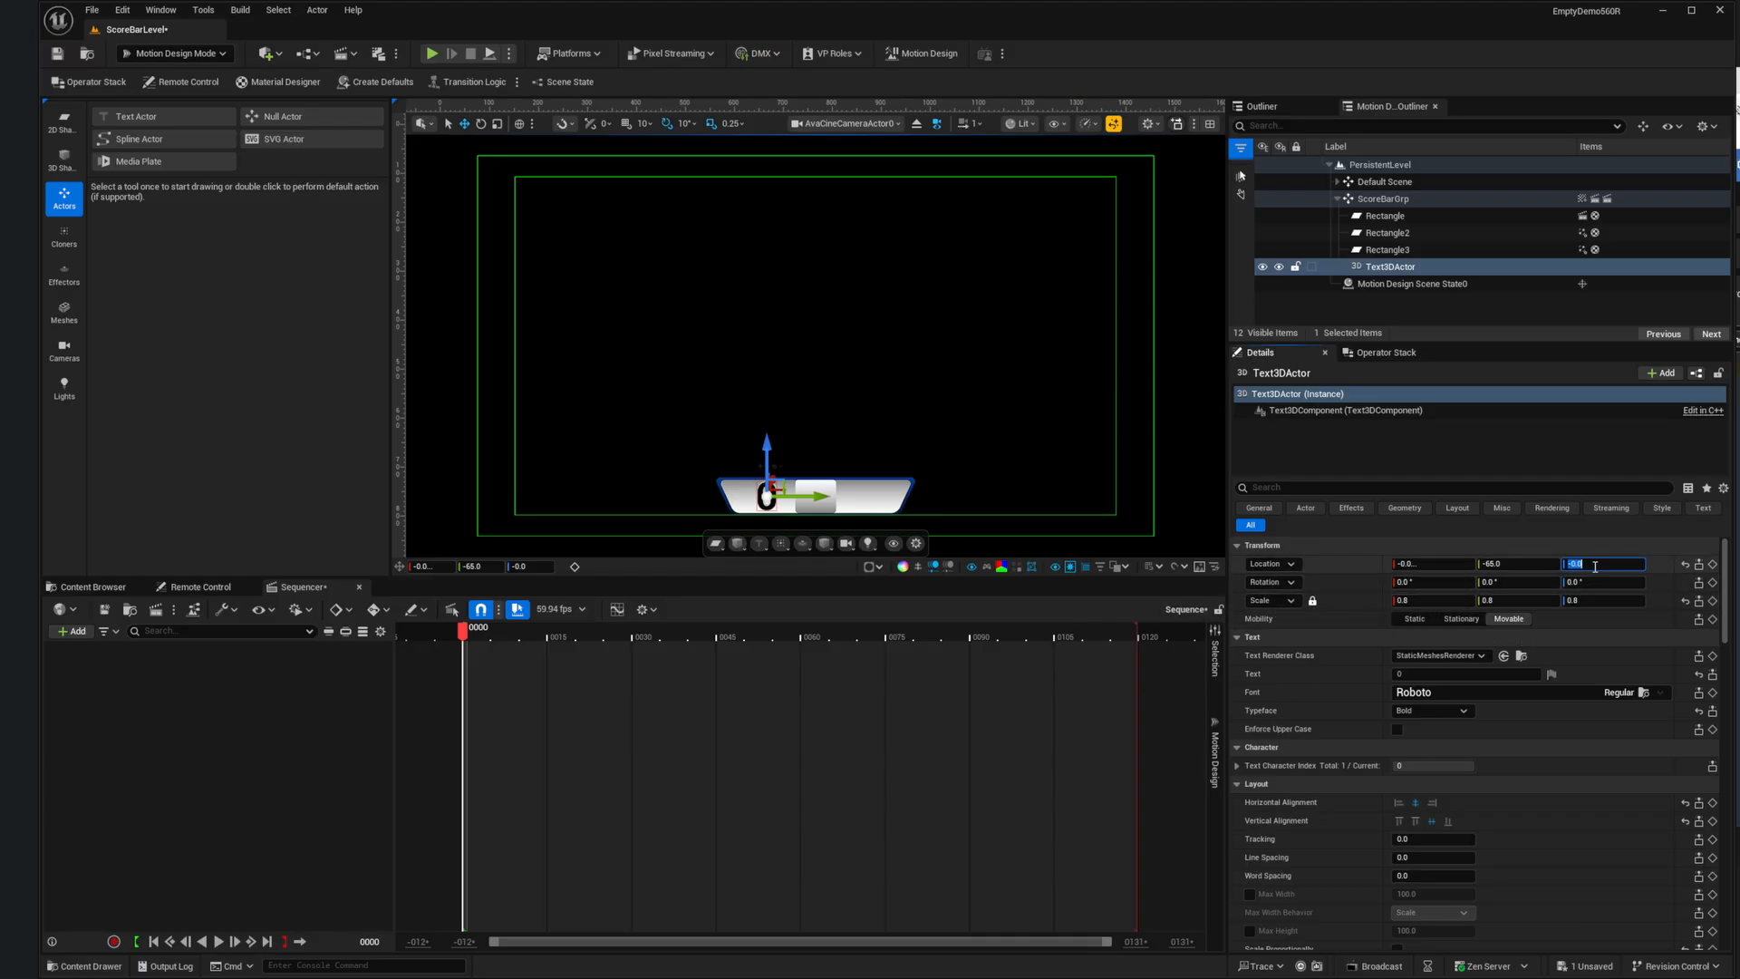
{"action": "type", "text": "-1"}
{"action": "key", "text": "Return"}
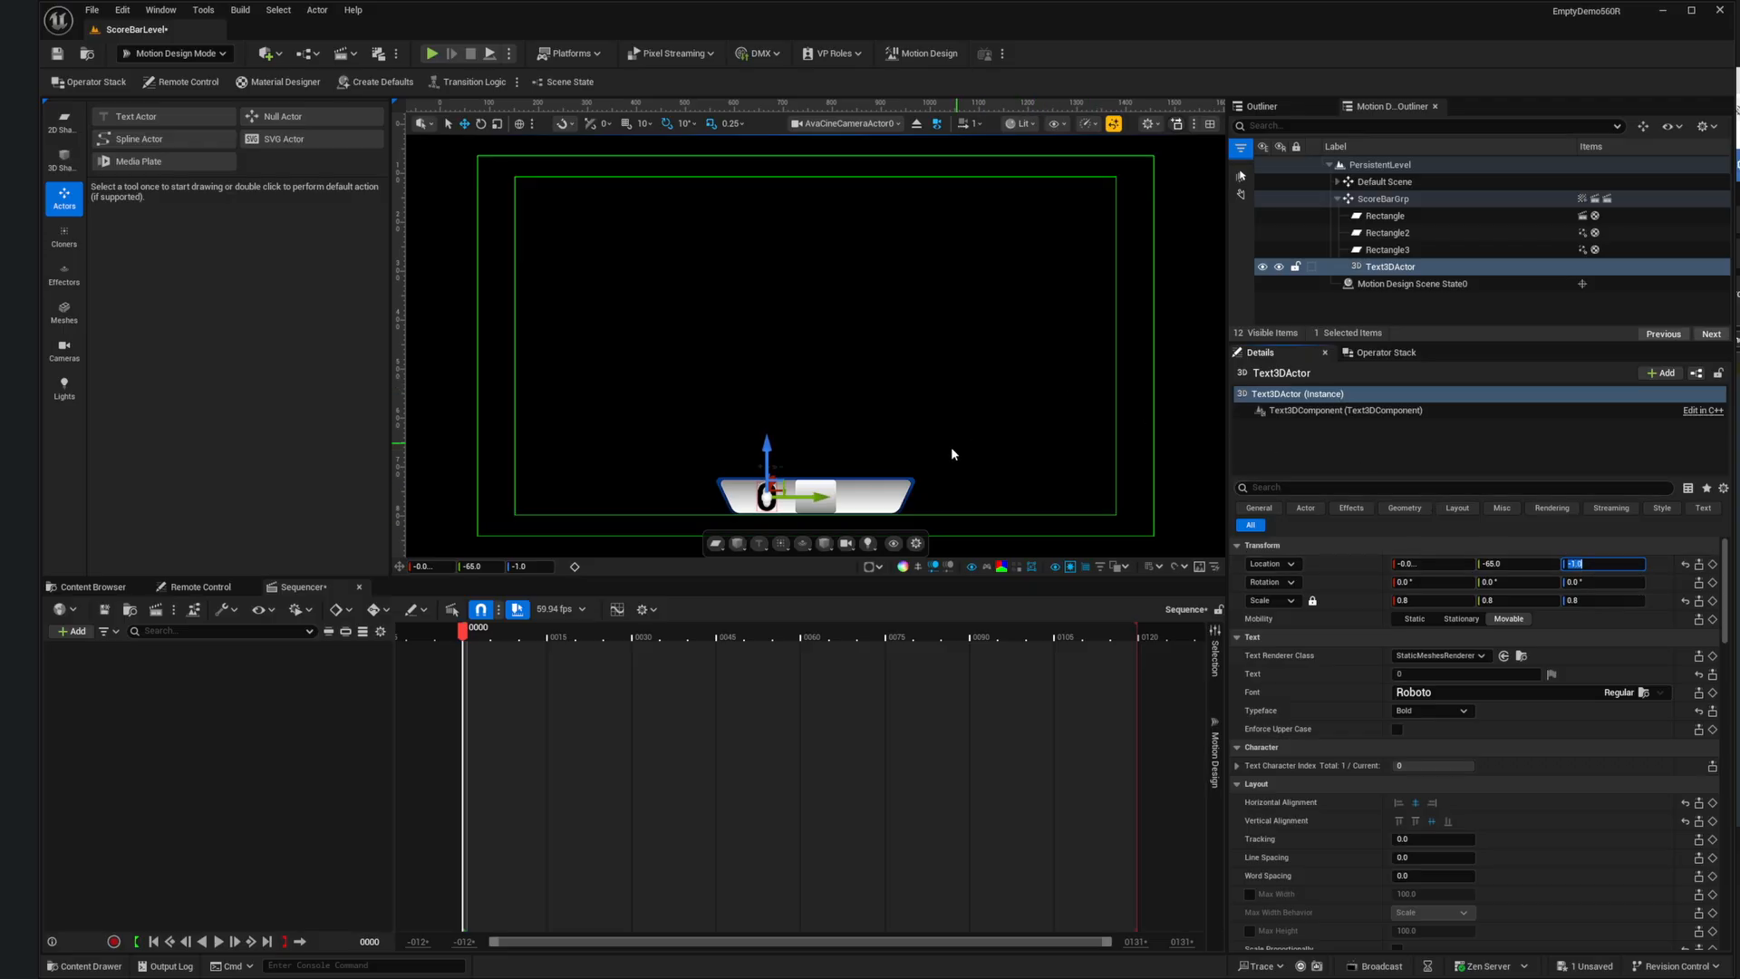
{"action": "left_click", "coordinate": [1003, 428]}
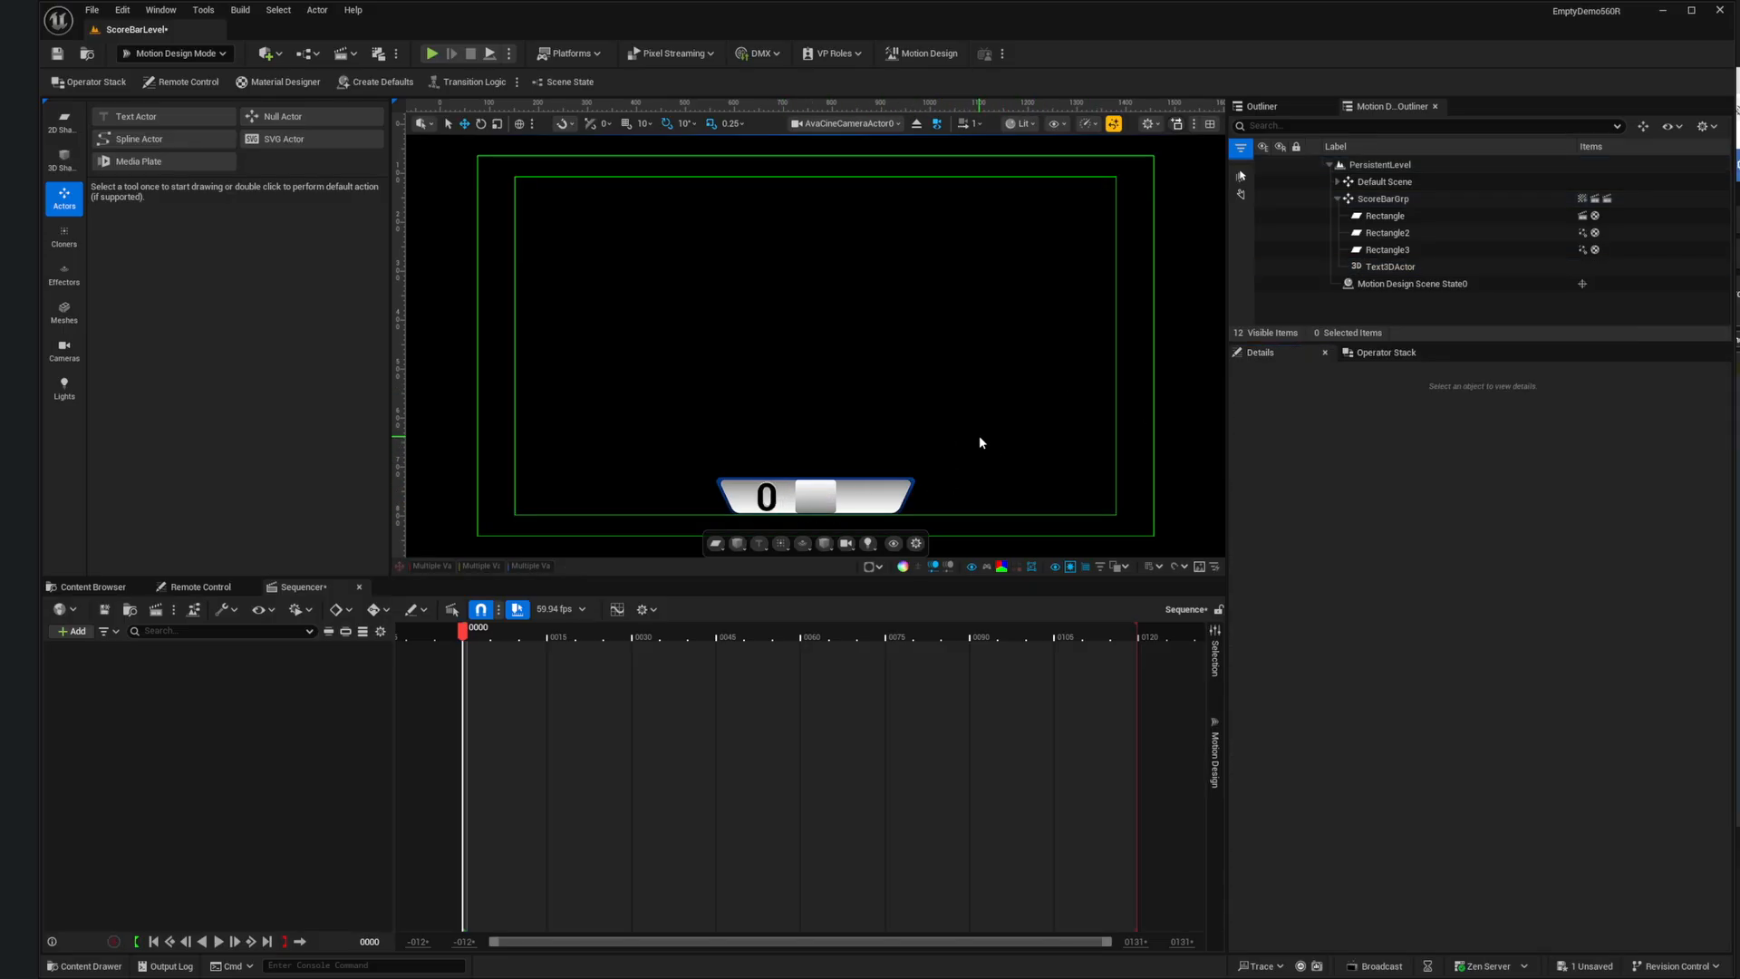
Step: Rename the text actor as LeftScore
{"action": "left_click", "coordinate": [1387, 267]}
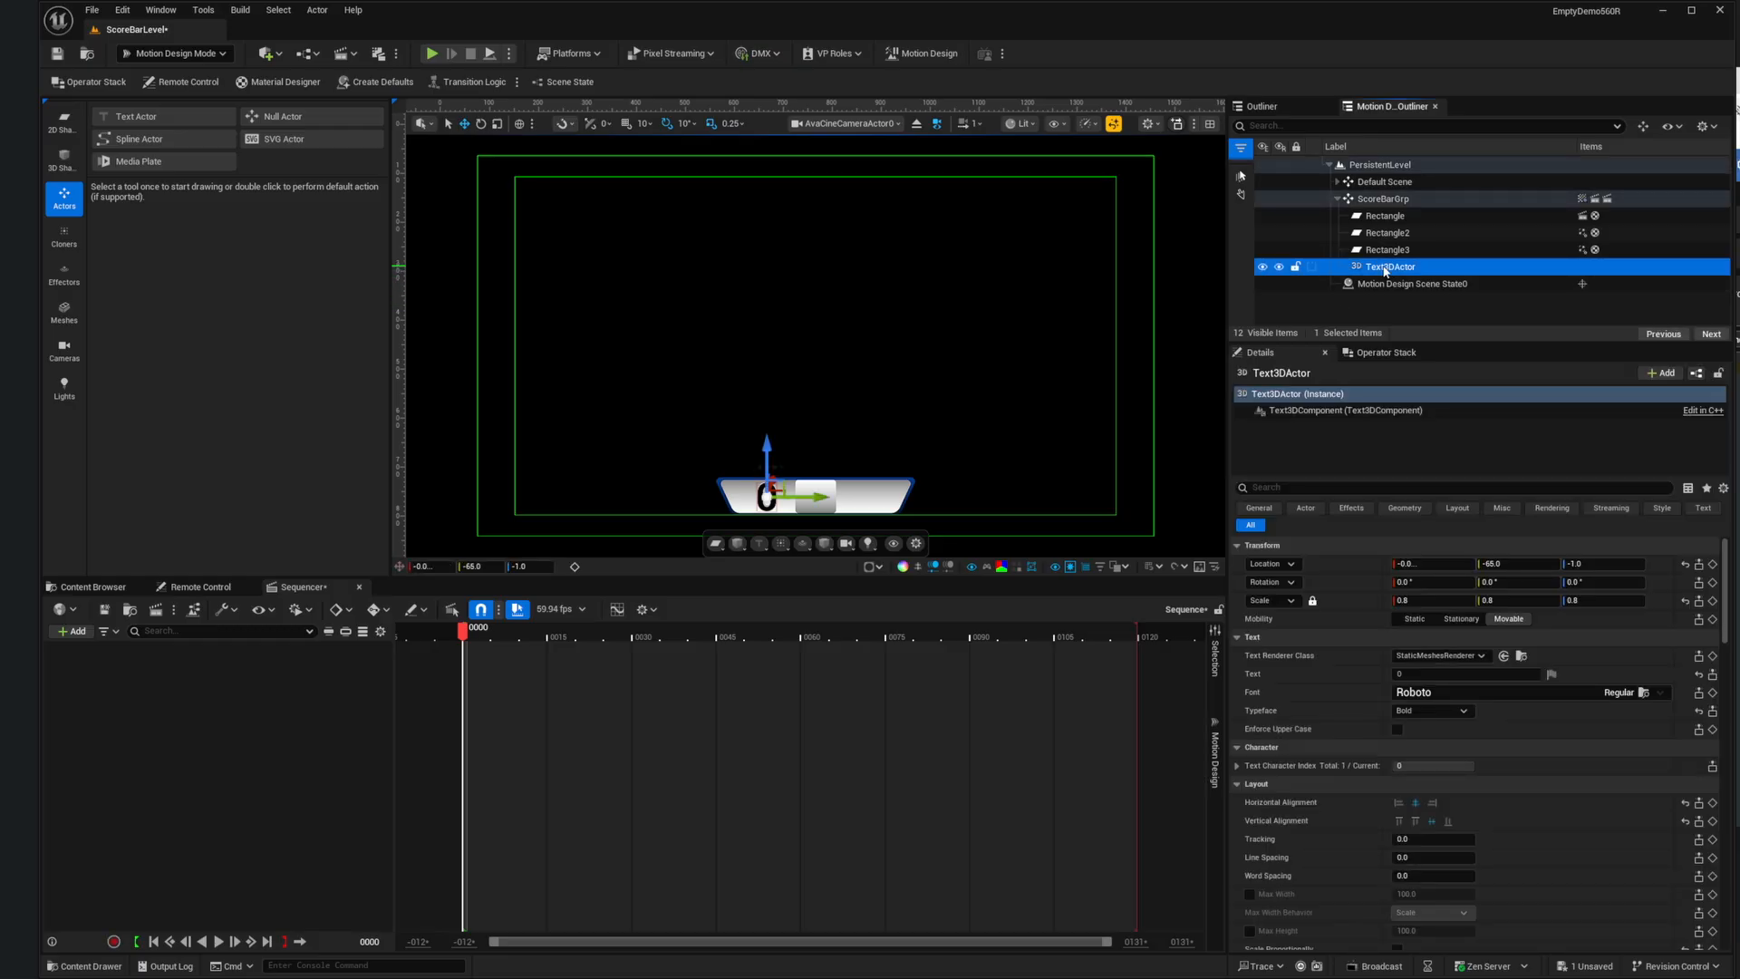
{"action": "left_click", "coordinate": [1386, 268]}
{"action": "type", "text": "Lef"}
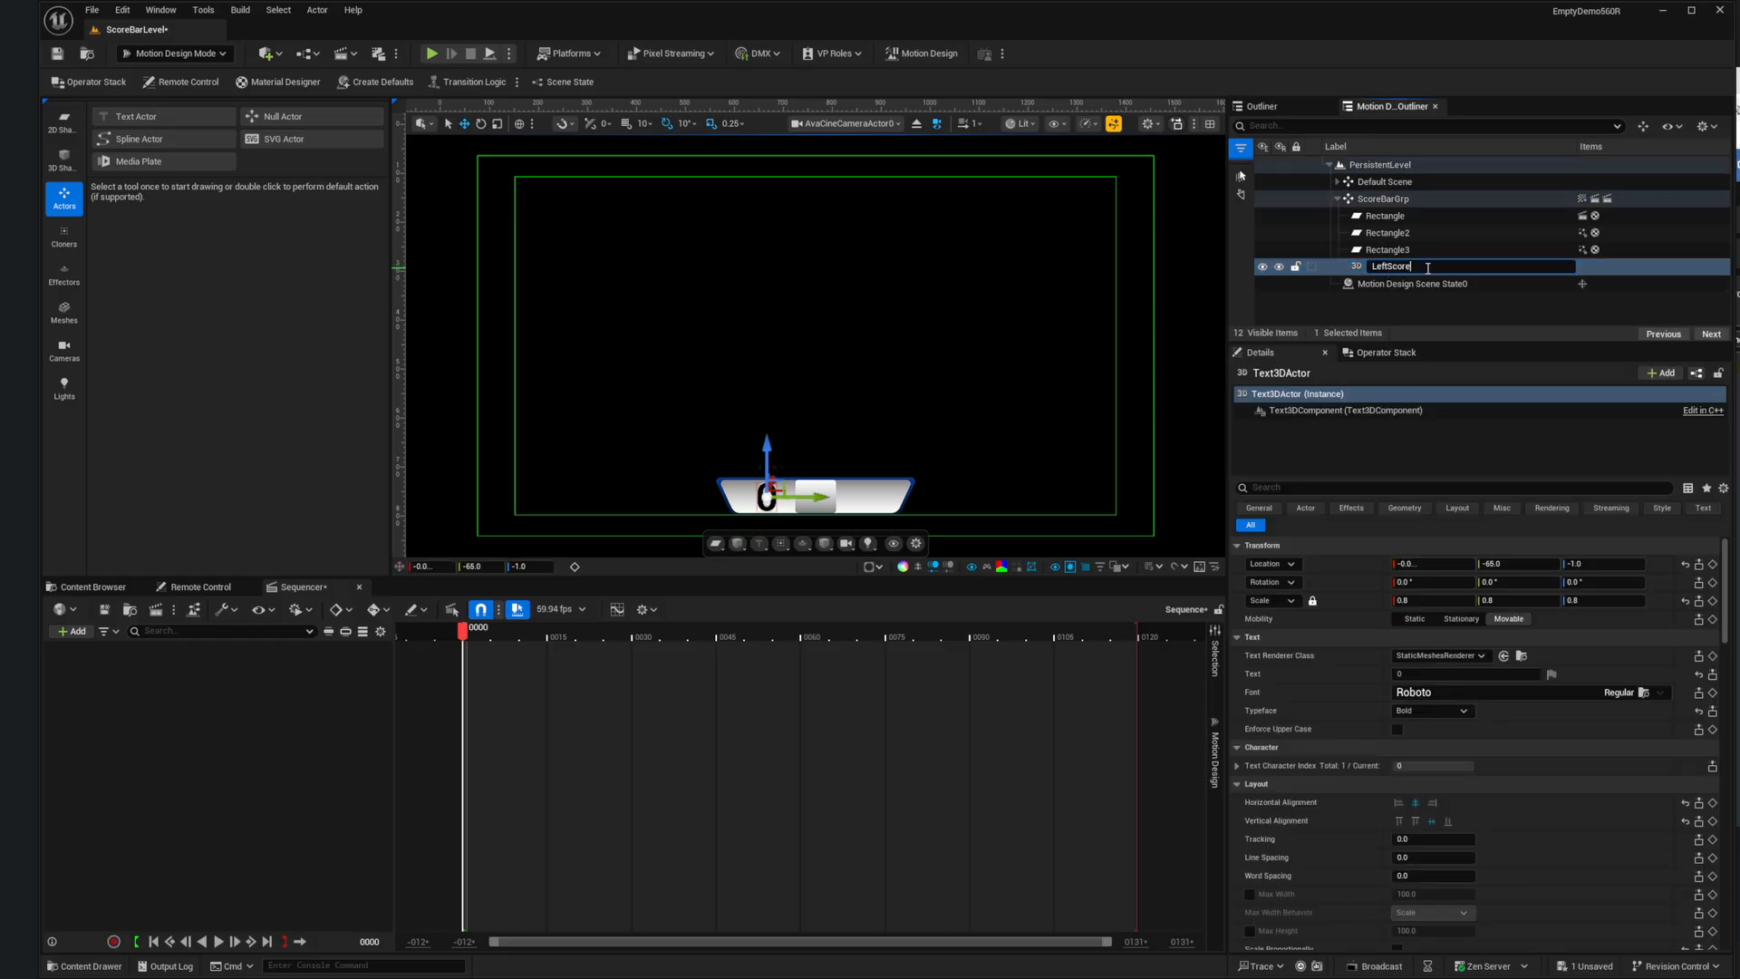
{"action": "type", "text": "tScore"}
{"action": "key", "text": "Return"}
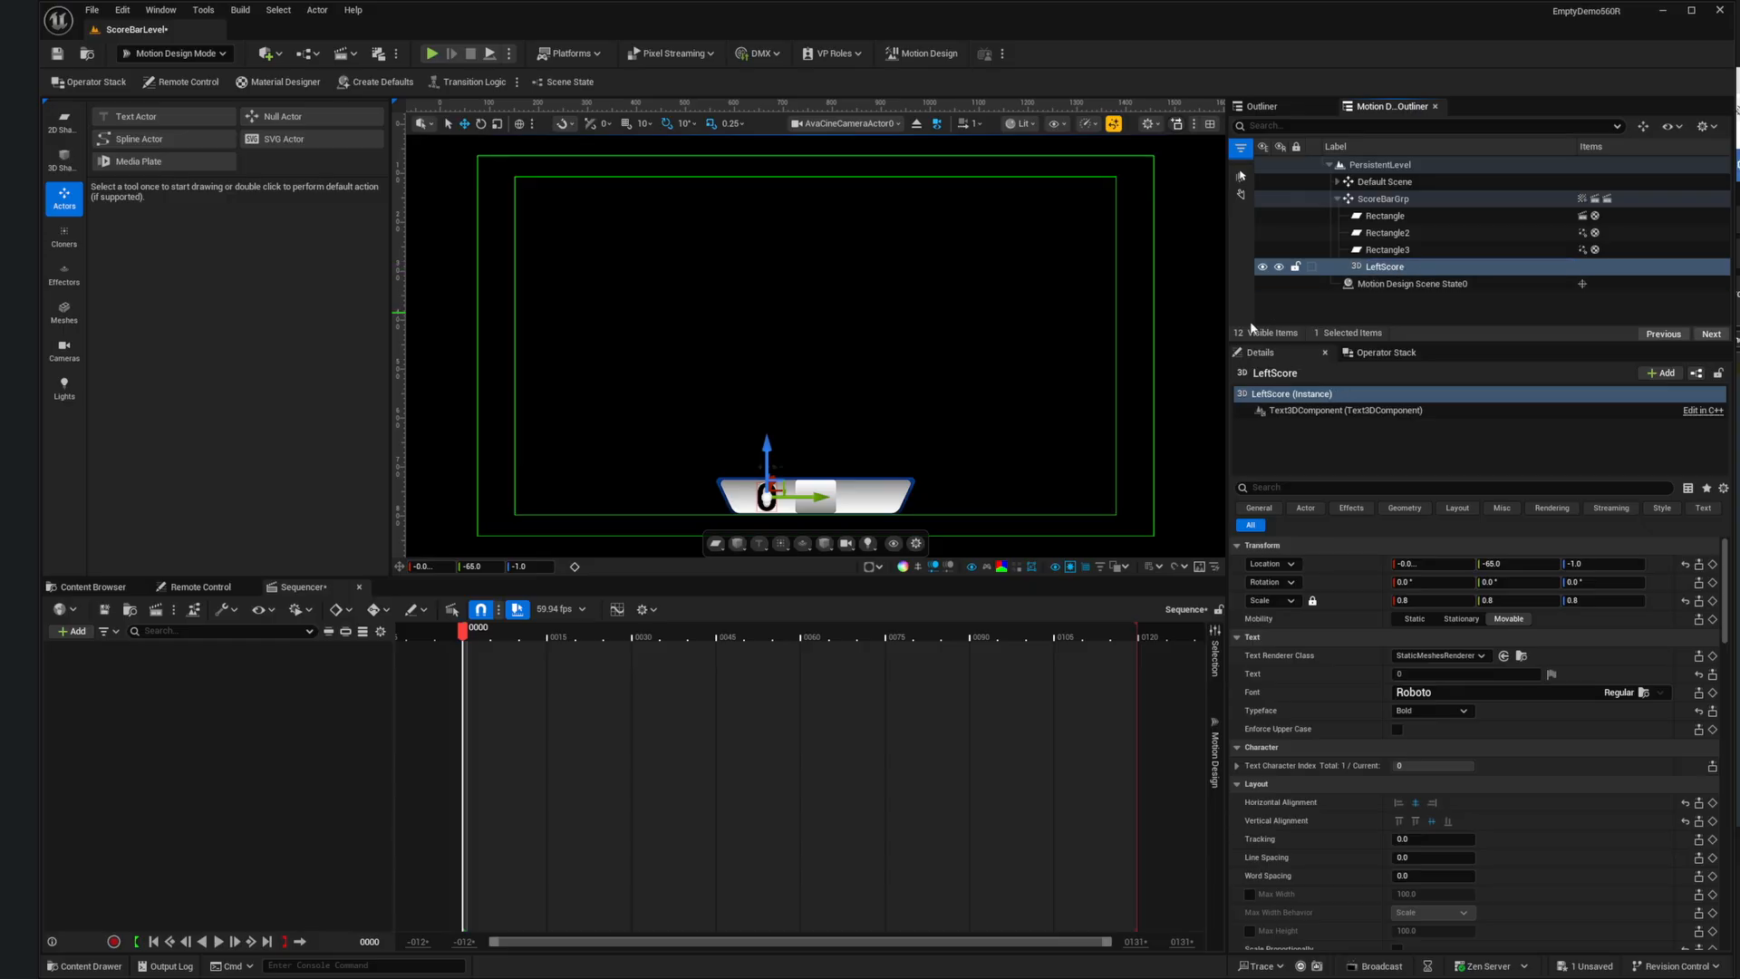
Step: Open the BarOut sequence, scrub through the bar animation and return to its start
{"action": "left_click", "coordinate": [1216, 757]}
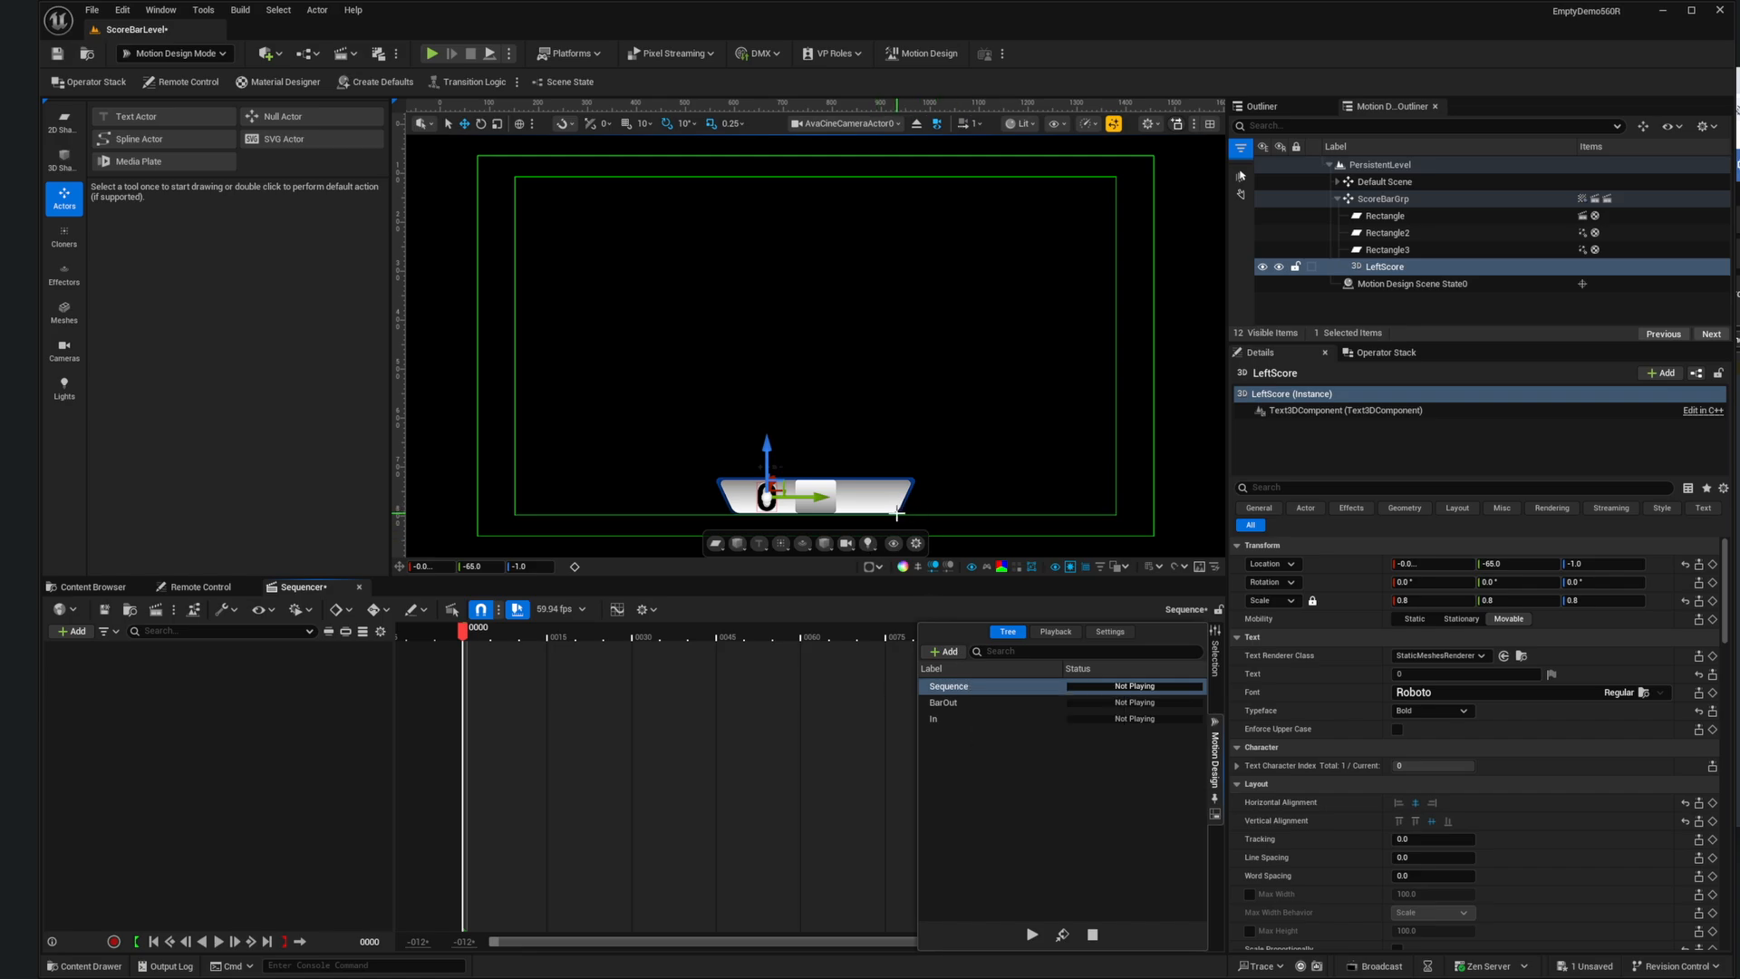
{"action": "left_click", "coordinate": [967, 705]}
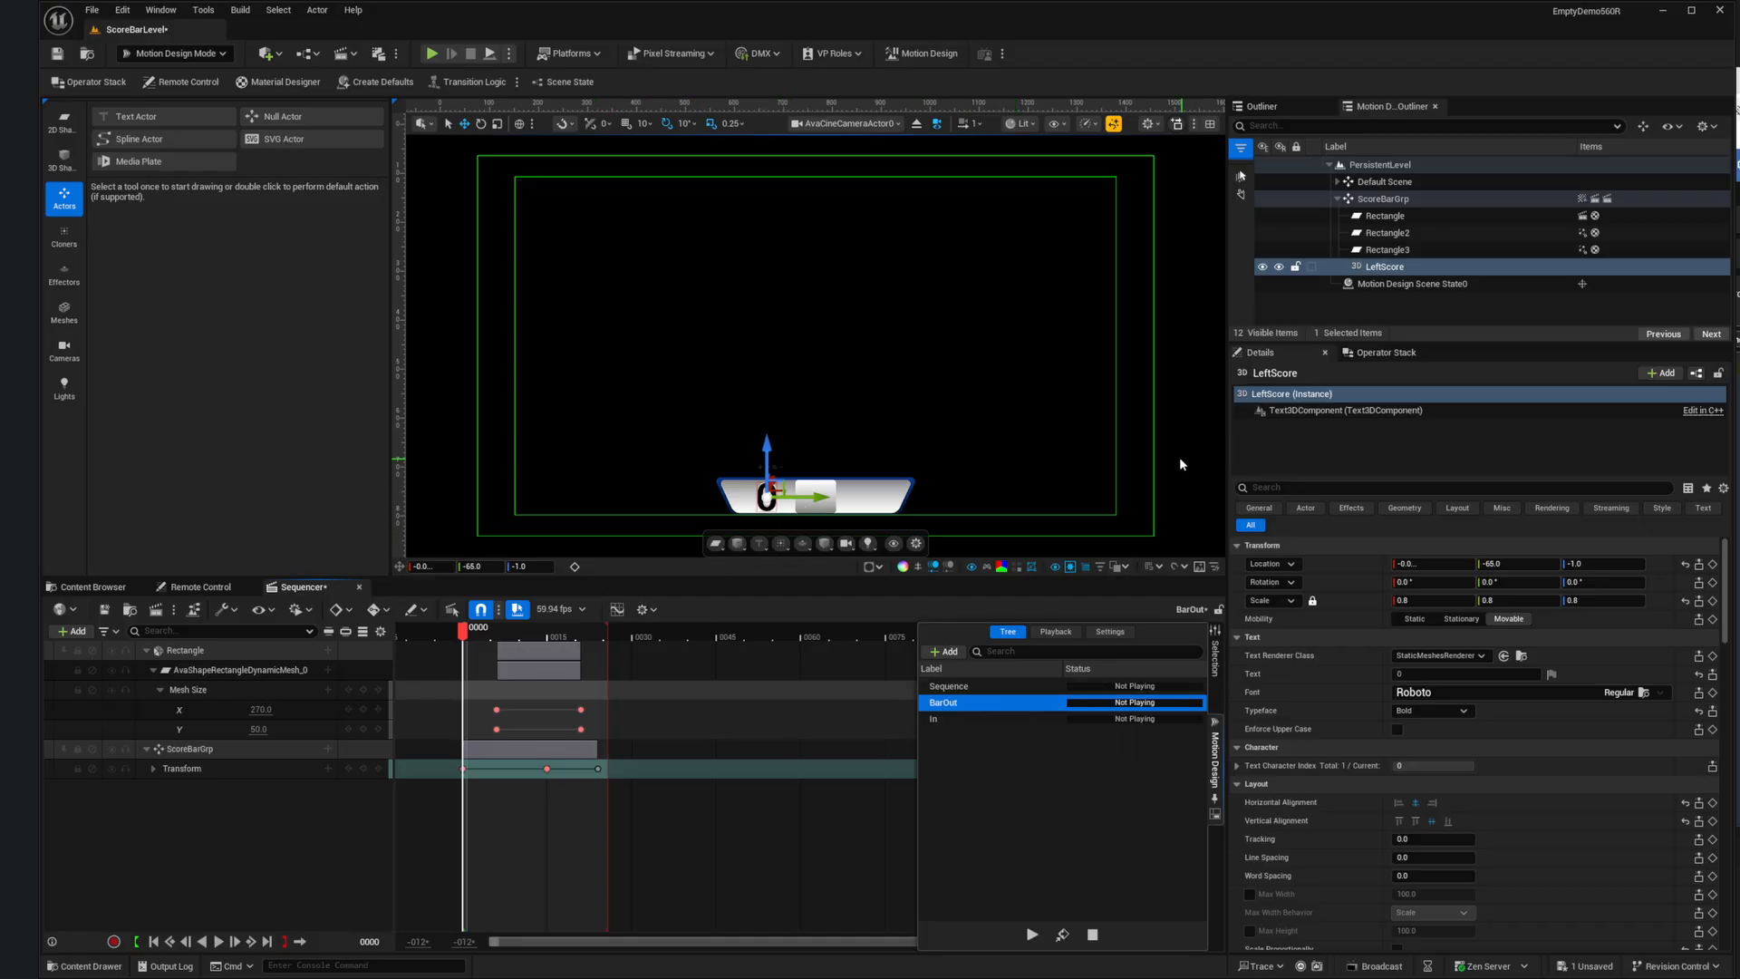
{"action": "mouse_move", "coordinate": [539, 634]}
{"action": "left_mouse_down"}
{"action": "mouse_move", "coordinate": [578, 638]}
{"action": "mouse_move", "coordinate": [509, 647]}
{"action": "left_mouse_up"}
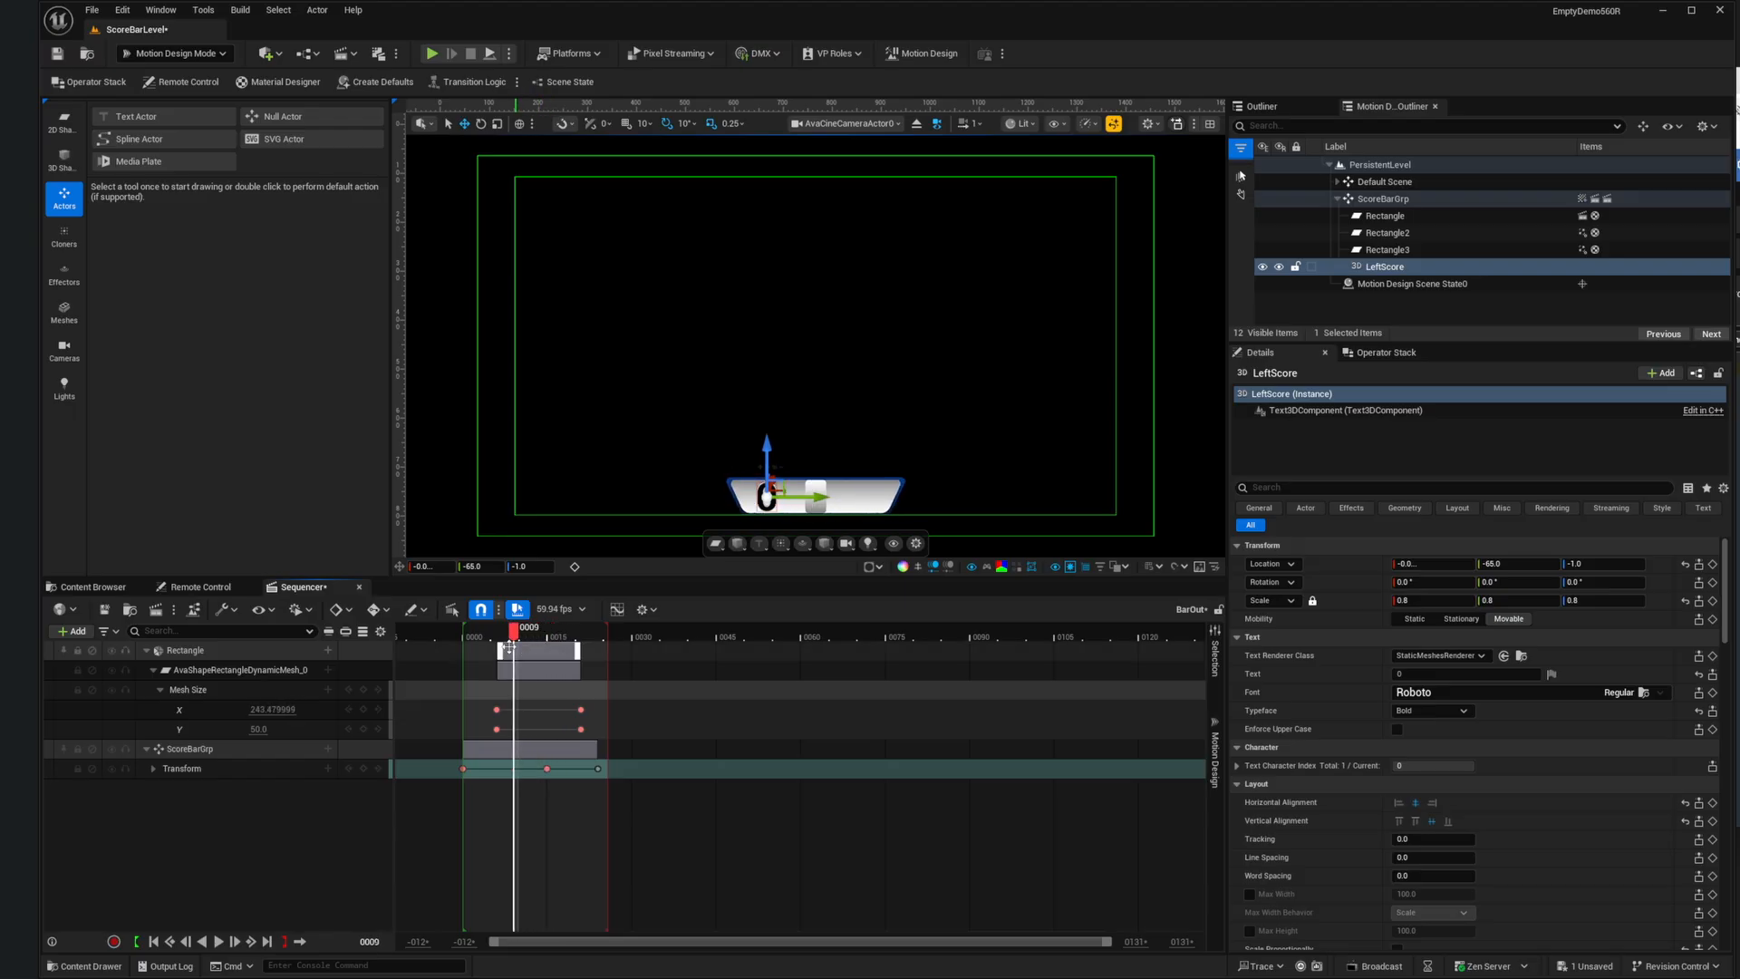
{"action": "left_click", "coordinate": [154, 942]}
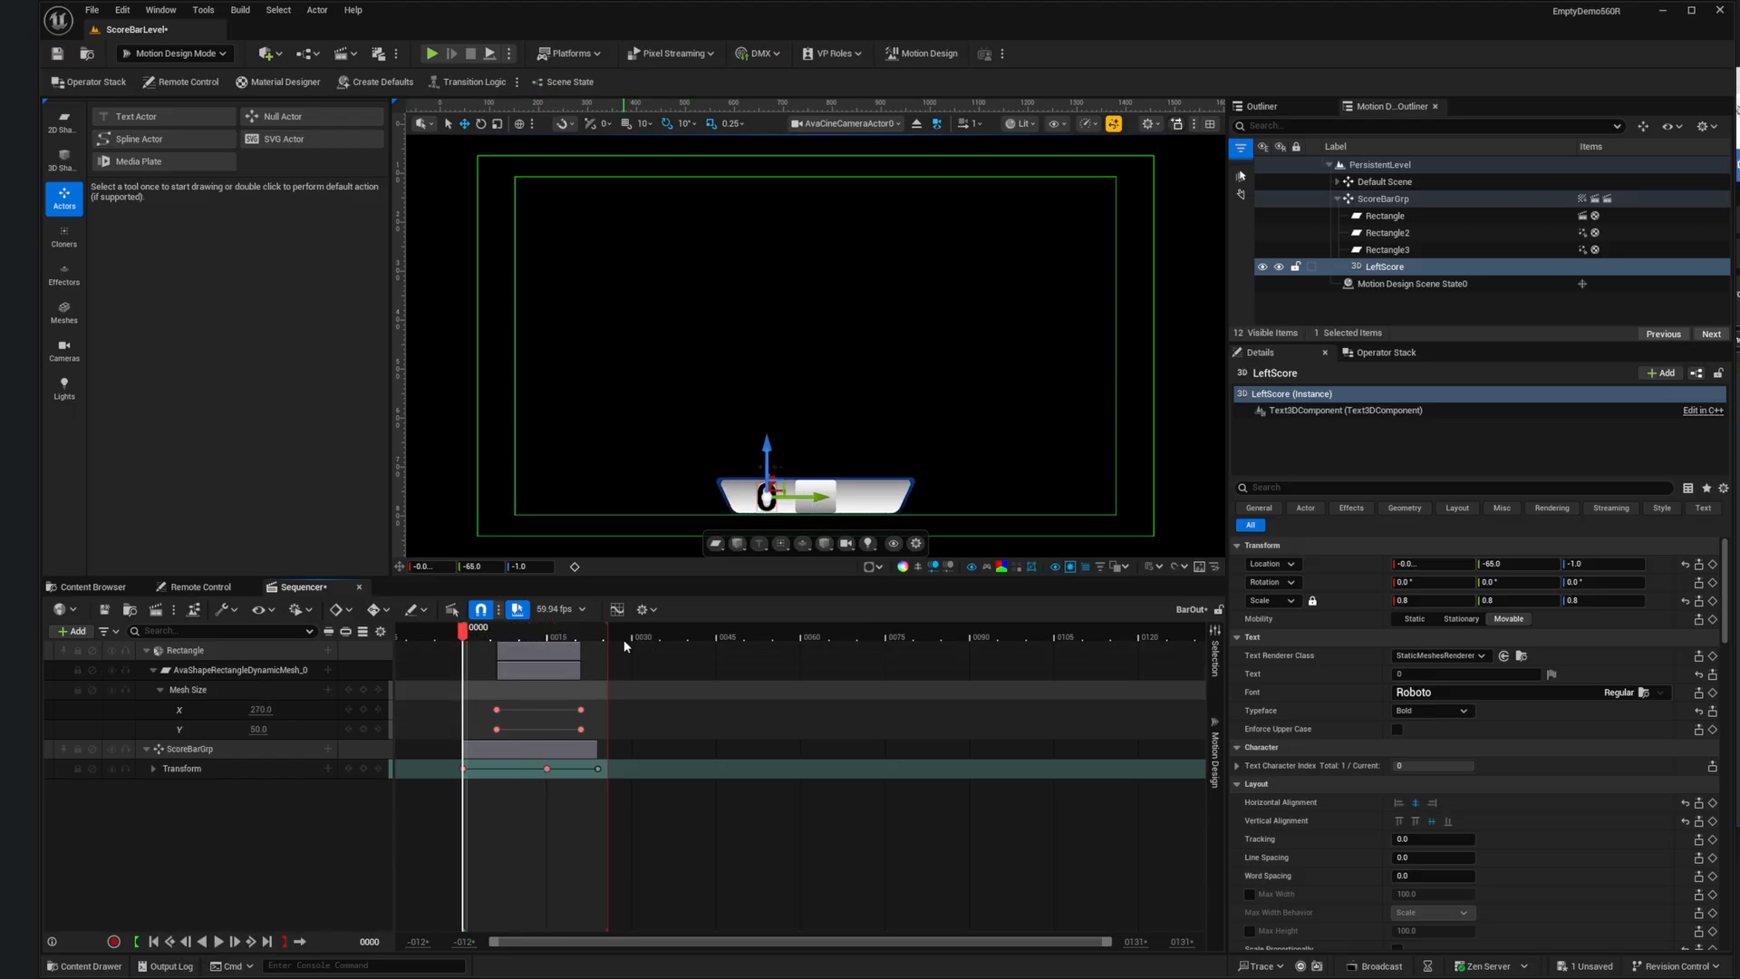
Step: Extend BarOut's playback end to about frame 30, shift all its keyframes about 6 frames to the right, and scrub to check
{"action": "left_click_drag", "start_coordinate": [615, 630], "coordinate": [640, 629]}
{"action": "left_click", "coordinate": [447, 711]}
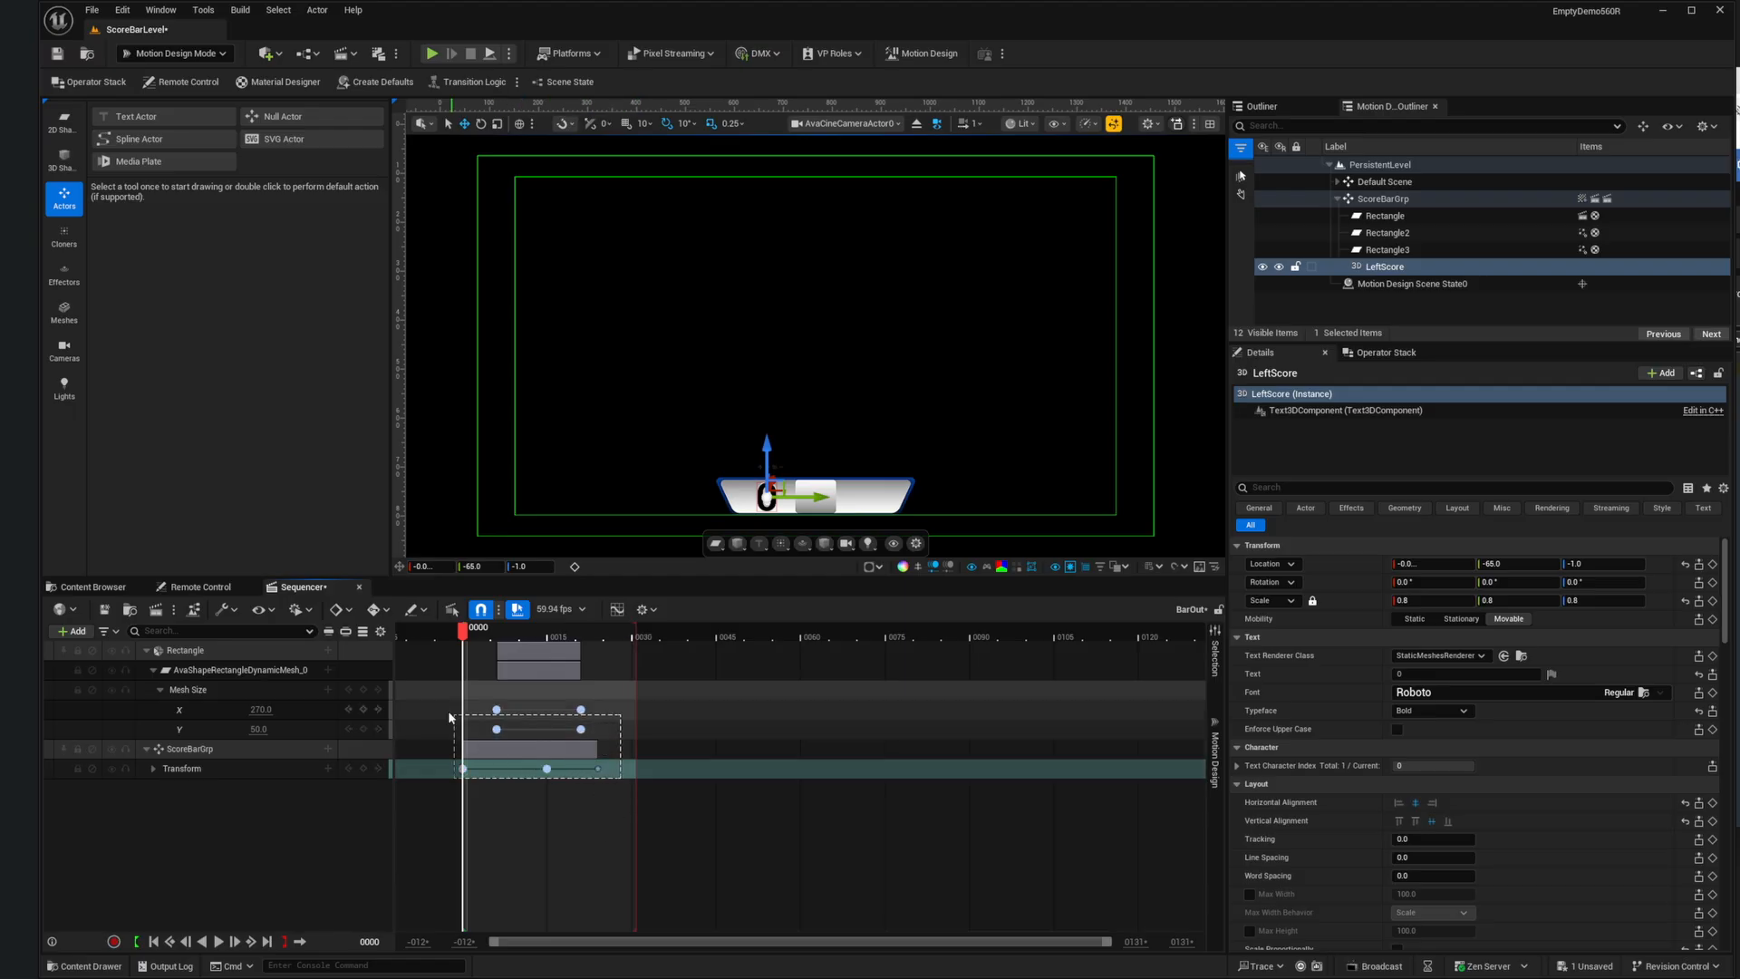
{"action": "left_click_drag", "start_coordinate": [579, 731], "coordinate": [615, 729]}
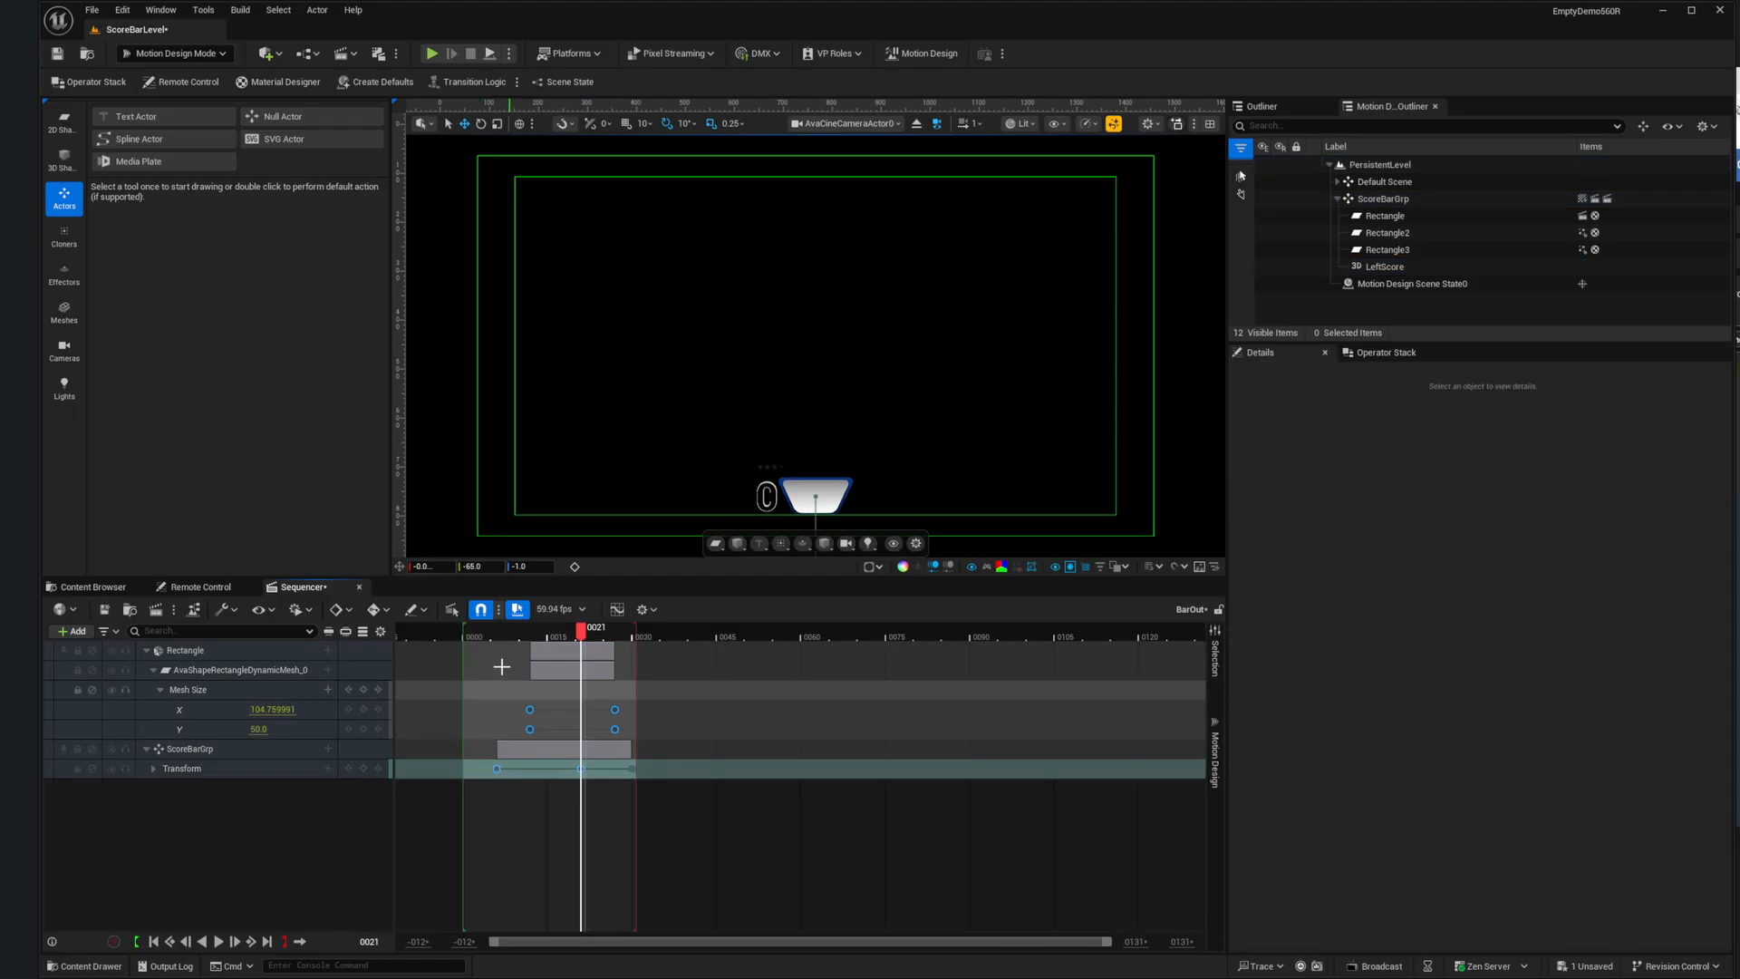
{"action": "left_click_drag", "start_coordinate": [484, 635], "coordinate": [525, 642]}
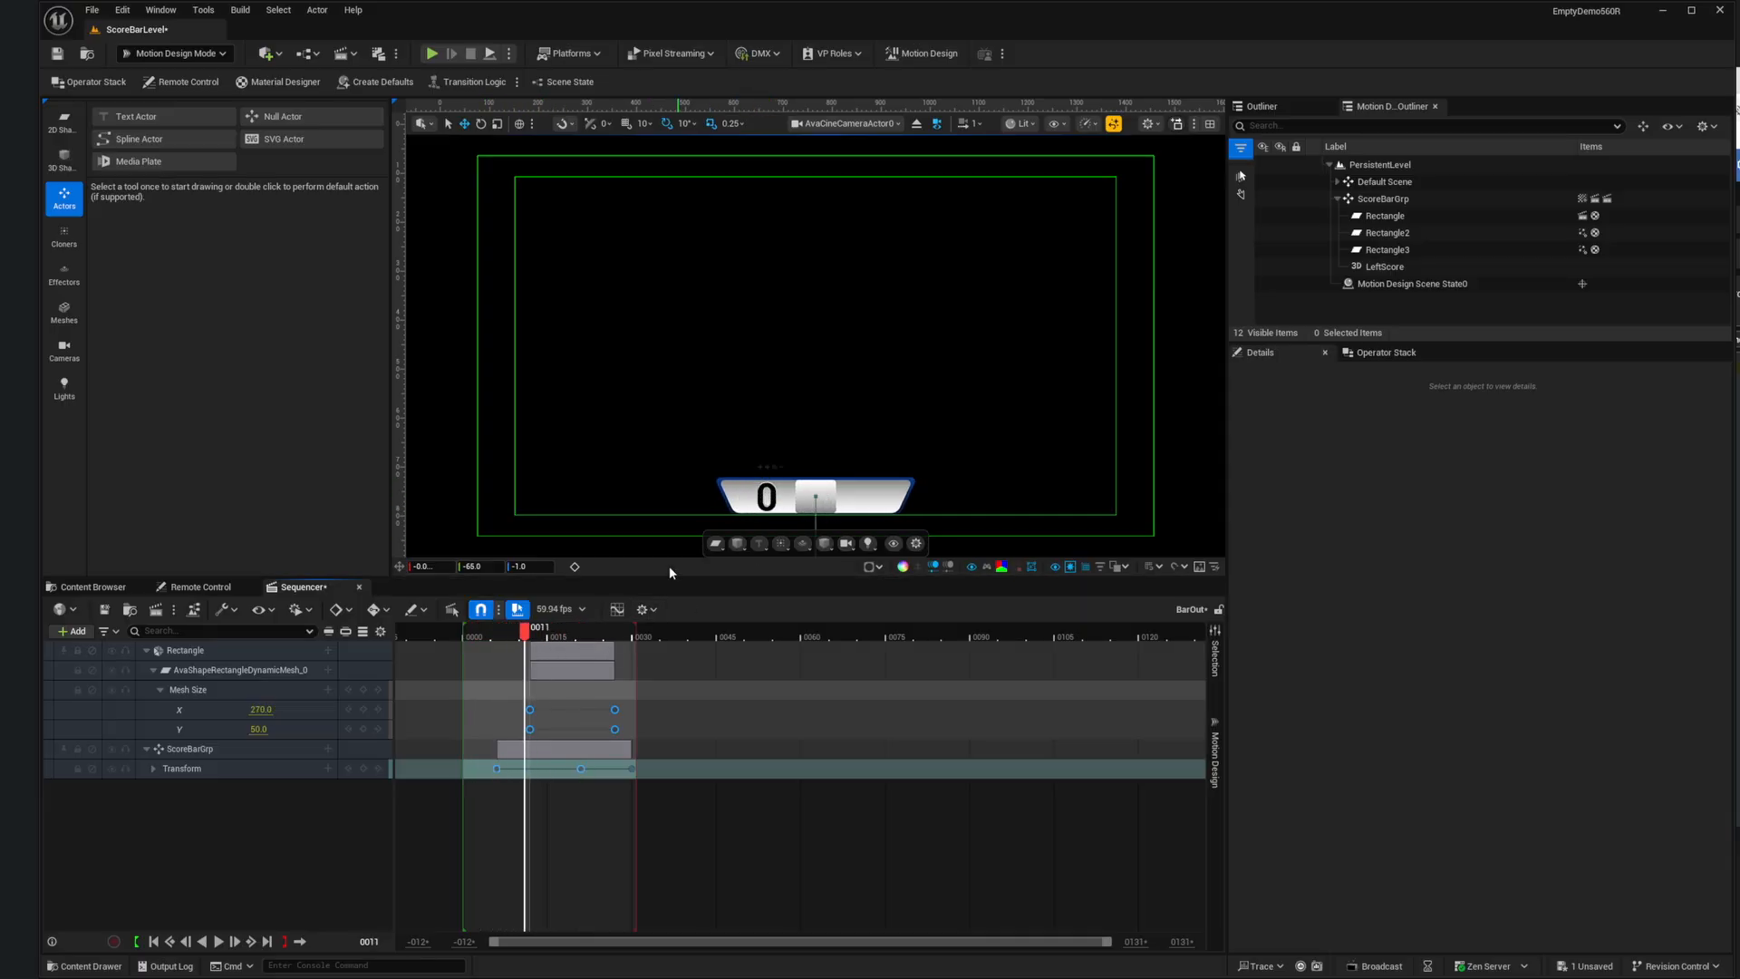
Step: Add location and scale keyframes for LeftScore at frame 1 of the BarOut sequence
{"action": "left_click_drag", "start_coordinate": [536, 638], "coordinate": [472, 640]}
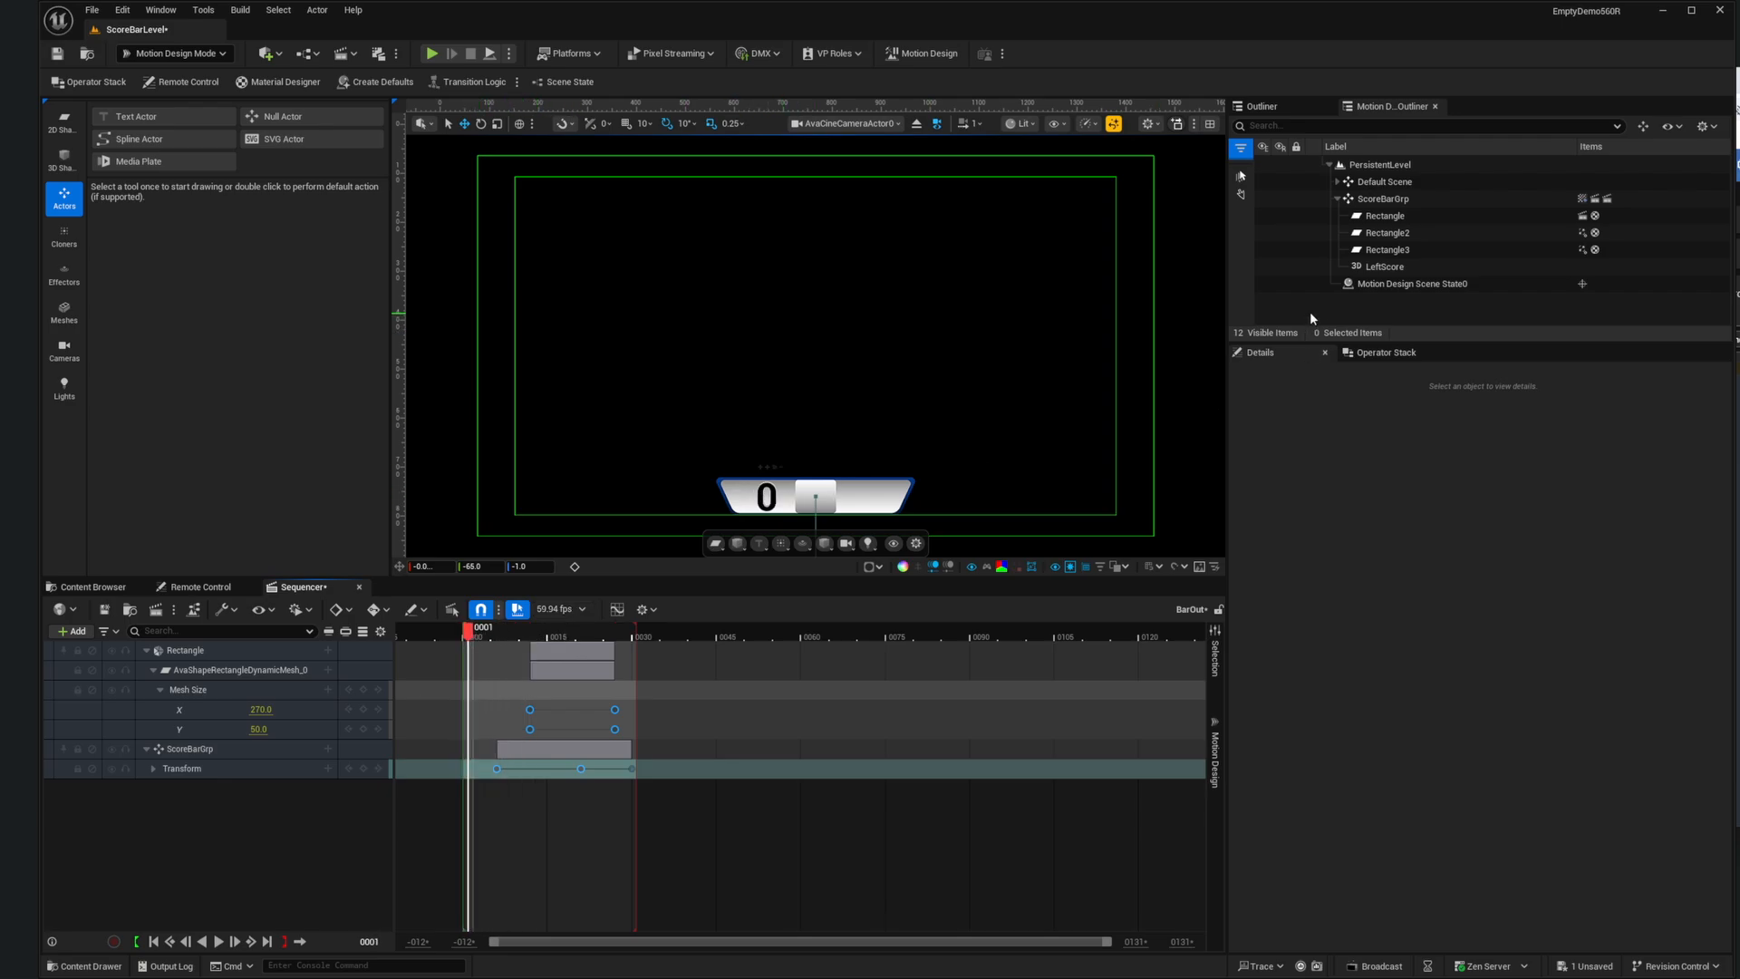
{"action": "left_click", "coordinate": [1385, 267]}
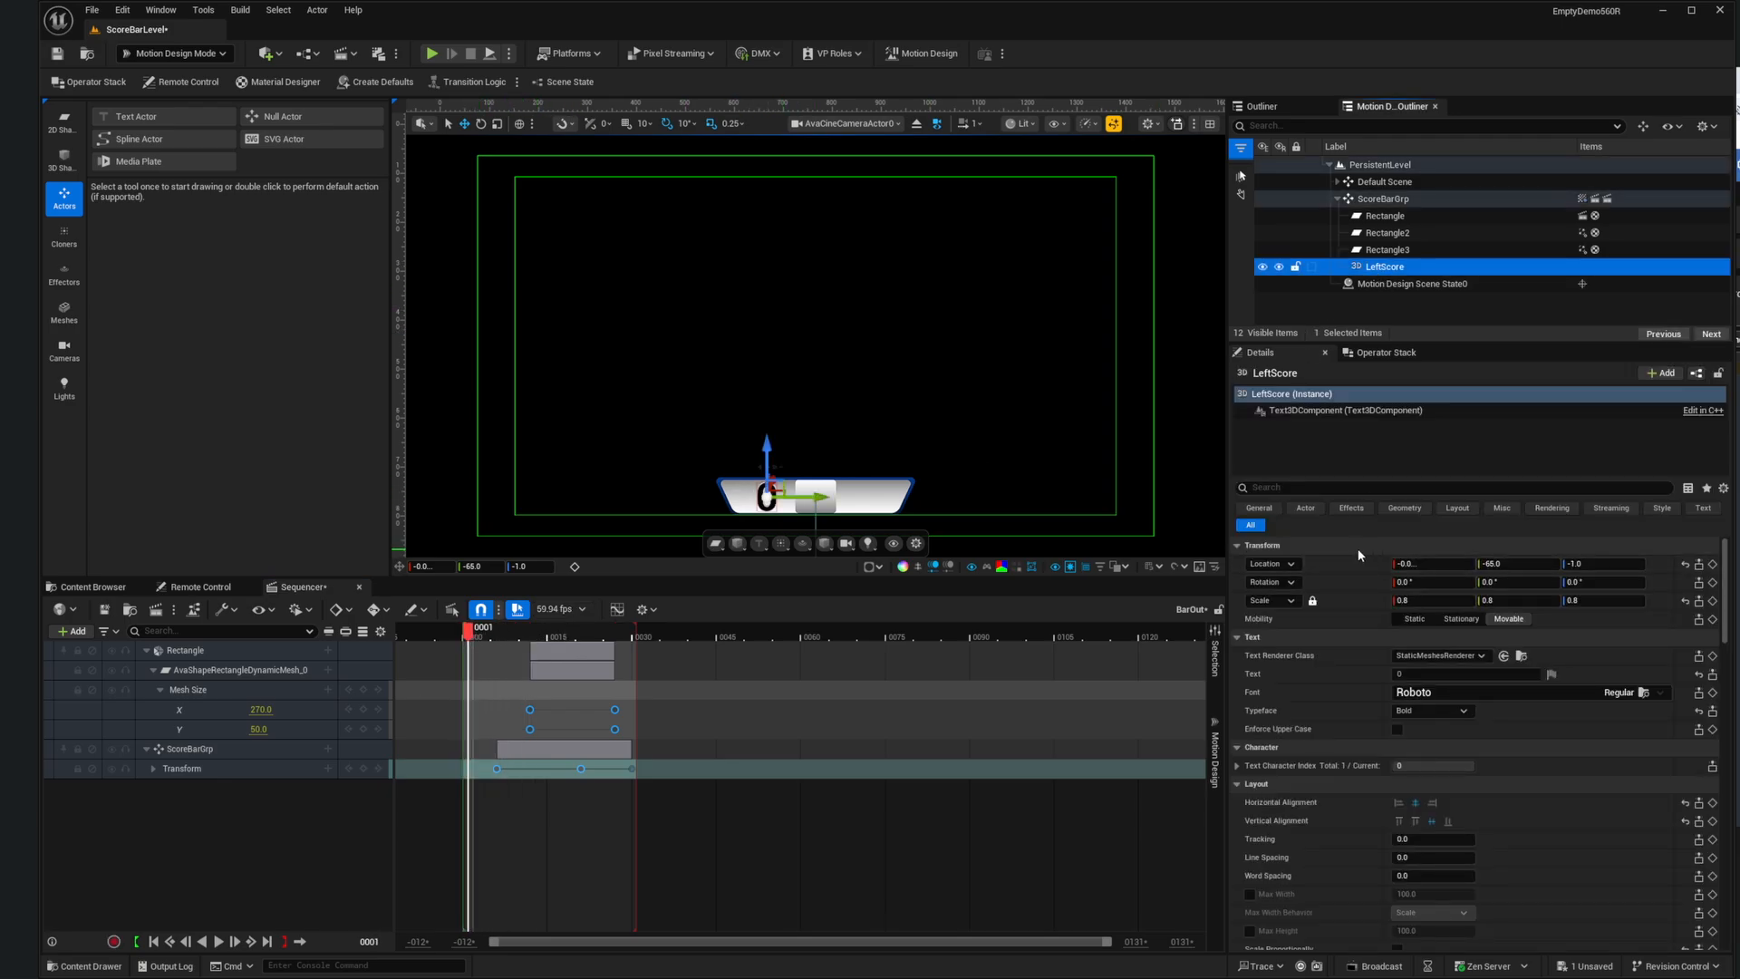
{"action": "left_click", "coordinate": [1712, 565]}
{"action": "left_click", "coordinate": [1713, 601]}
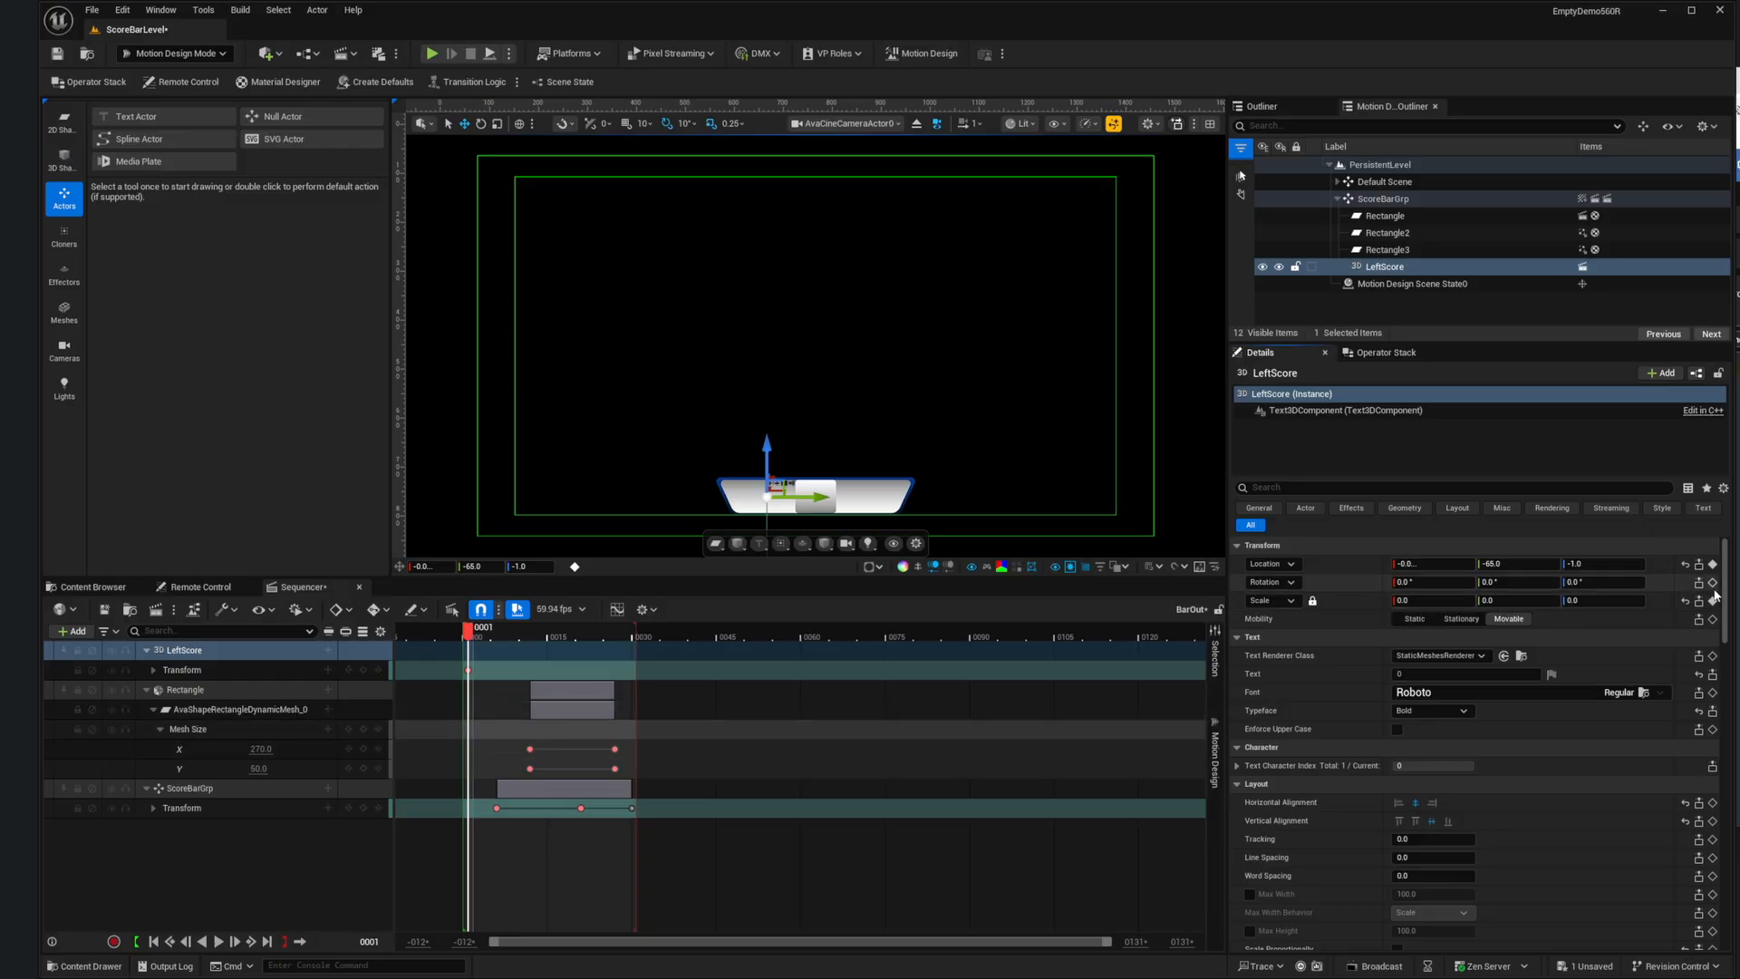
Step: Set LeftScore's keyed scale at frame 1 to 0.8 on all axes and relock the proportions
{"action": "left_click", "coordinate": [1414, 601]}
{"action": "type", "text": "0.8"}
{"action": "key", "text": "Tab"}
{"action": "type", "text": ".8"}
{"action": "key", "text": "Tab"}
{"action": "key", "text": "Return"}
{"action": "left_click", "coordinate": [1313, 601]}
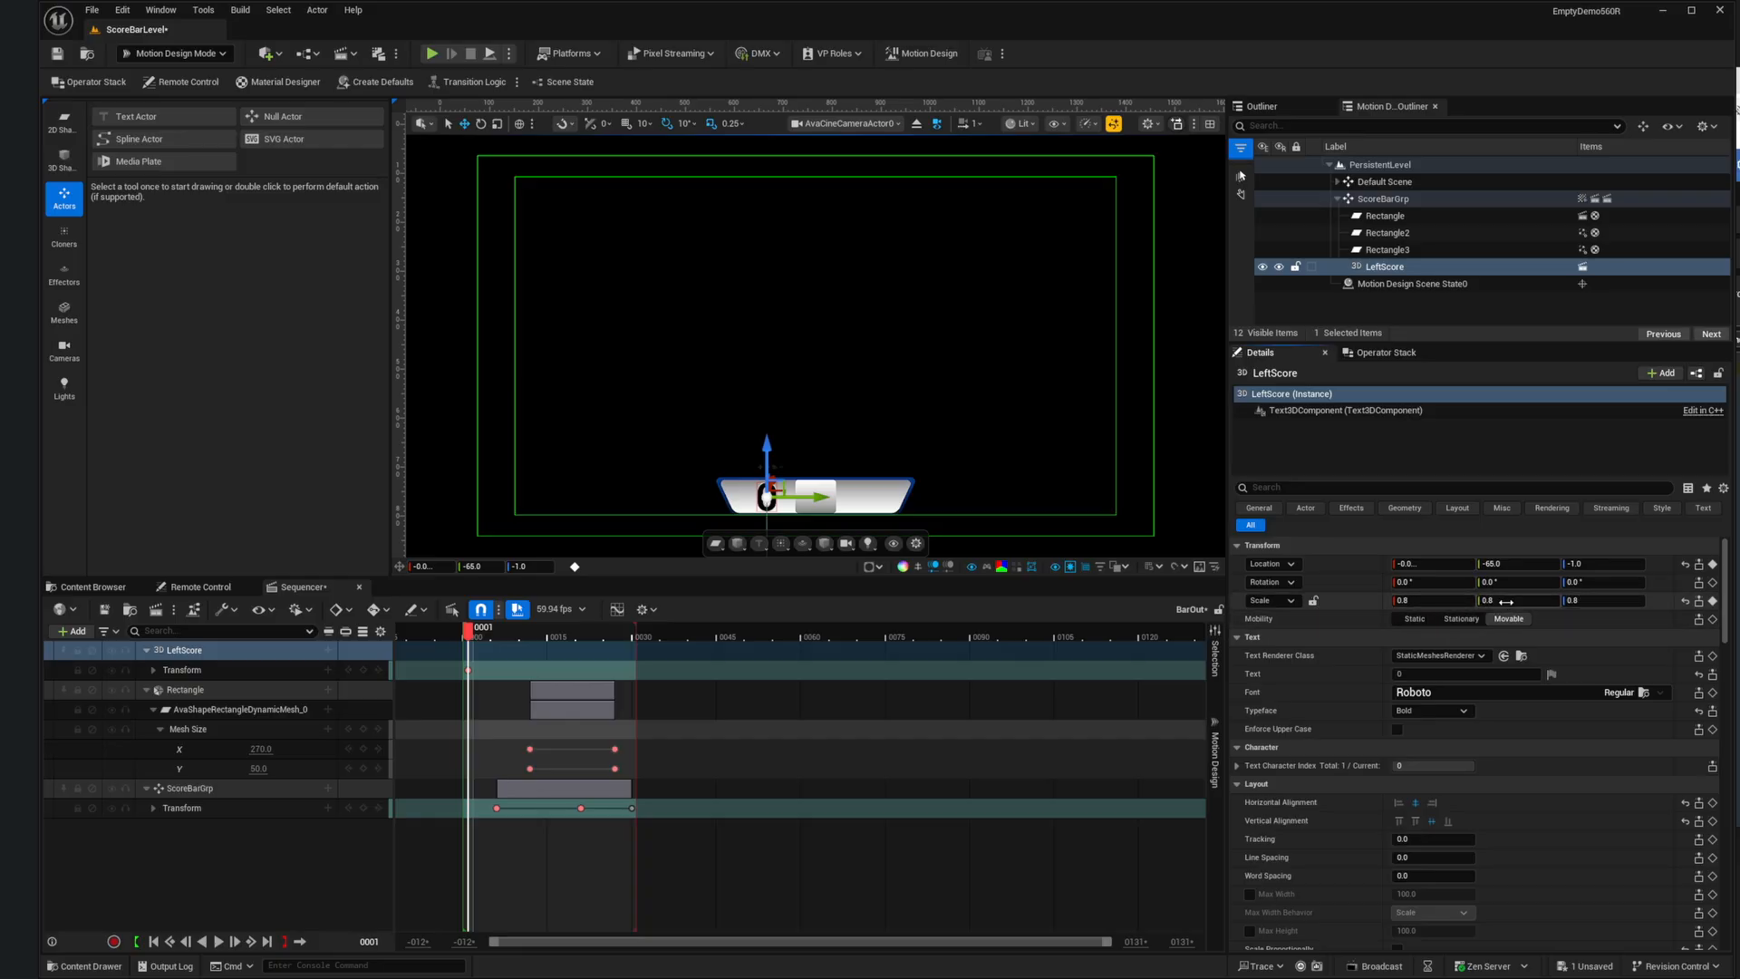
{"action": "left_click", "coordinate": [1312, 602]}
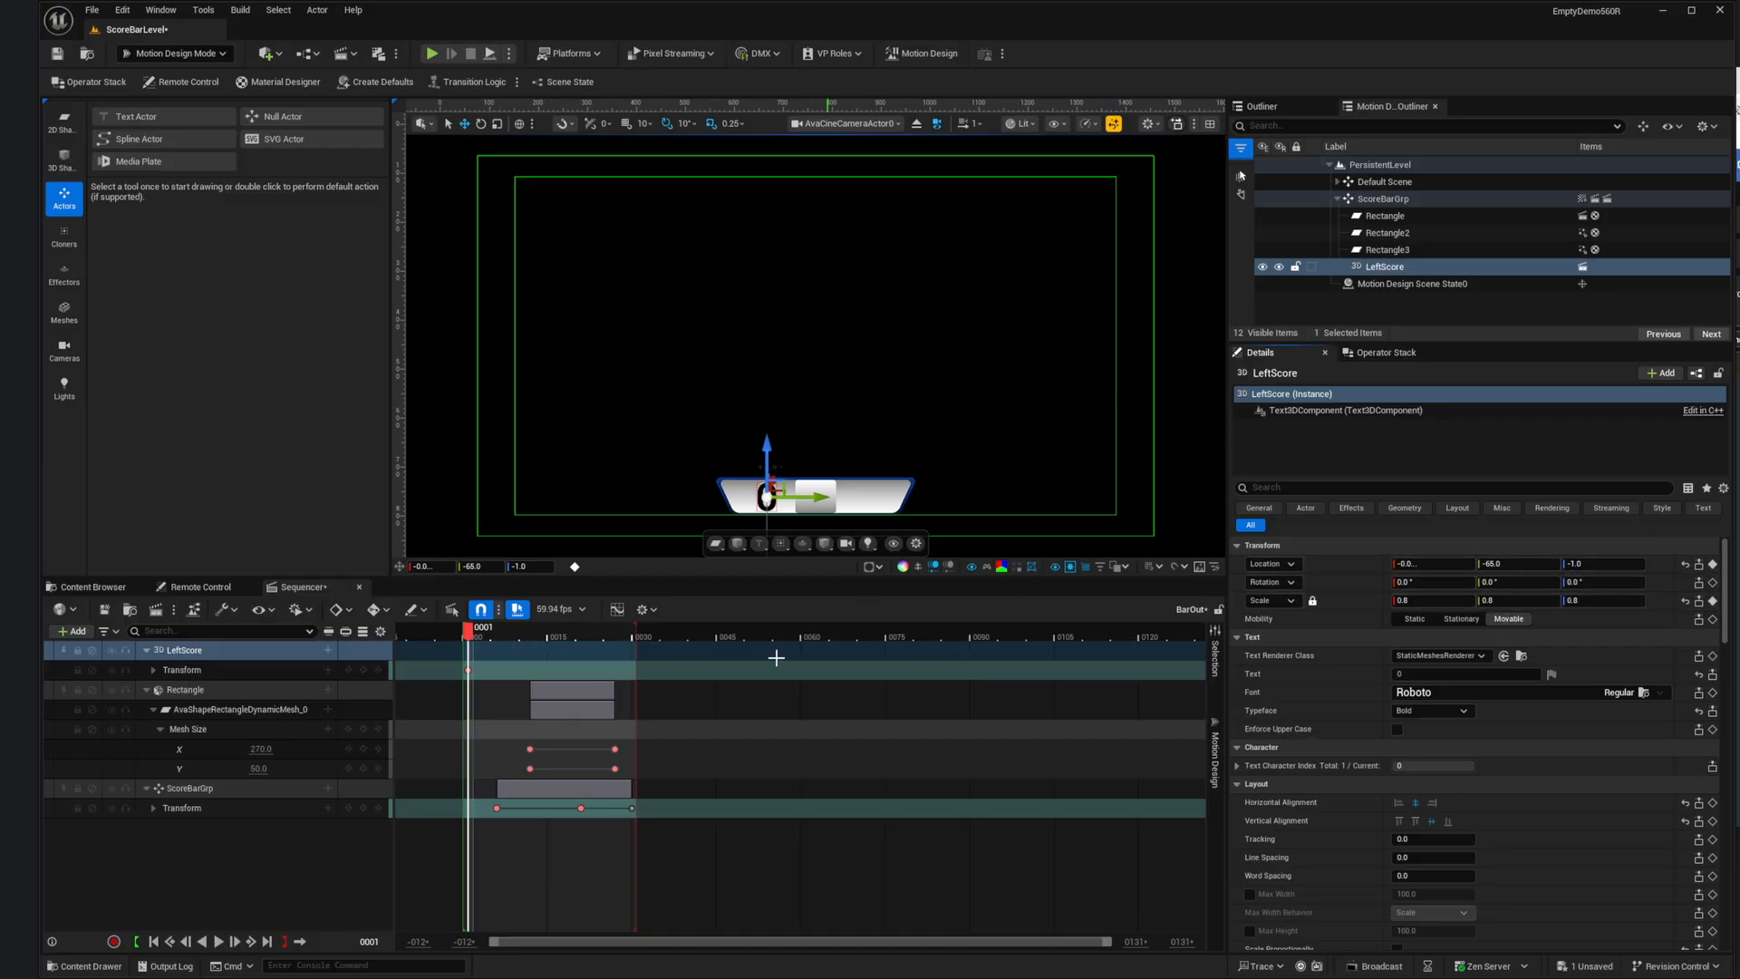
Step: At frame 15, set LeftScore's uniform scale to 0.001 and key its scale and location
{"action": "left_click_drag", "start_coordinate": [469, 630], "coordinate": [554, 631]}
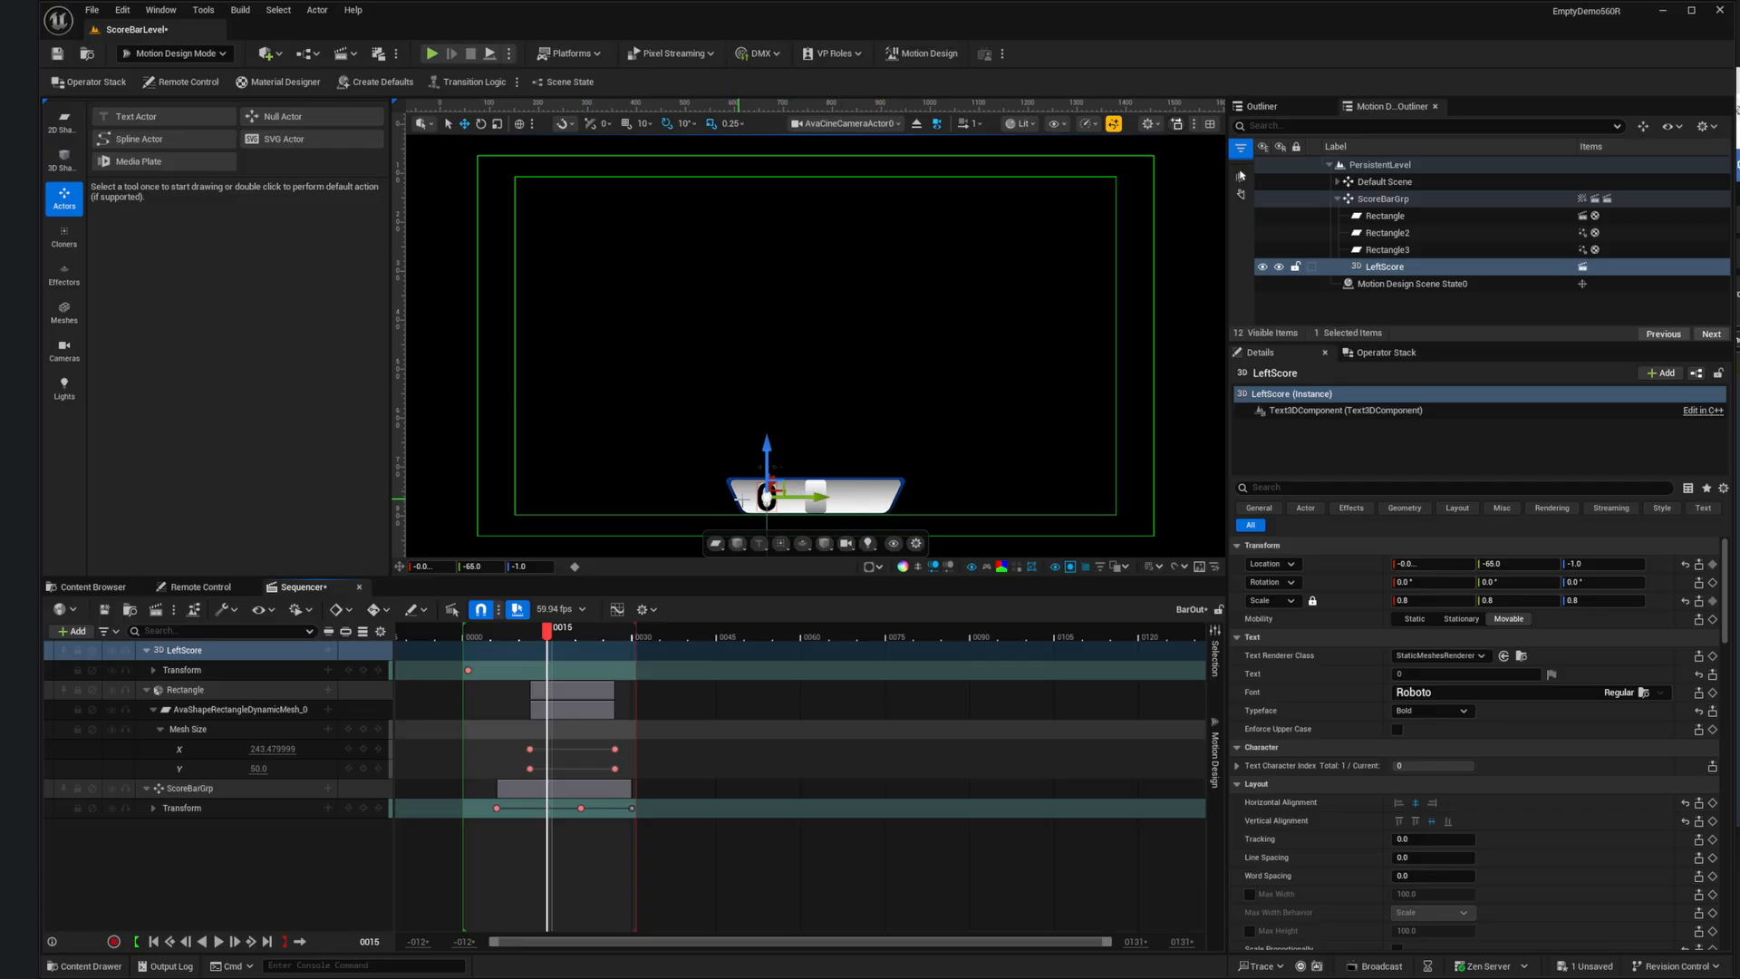
{"action": "left_click", "coordinate": [1423, 600]}
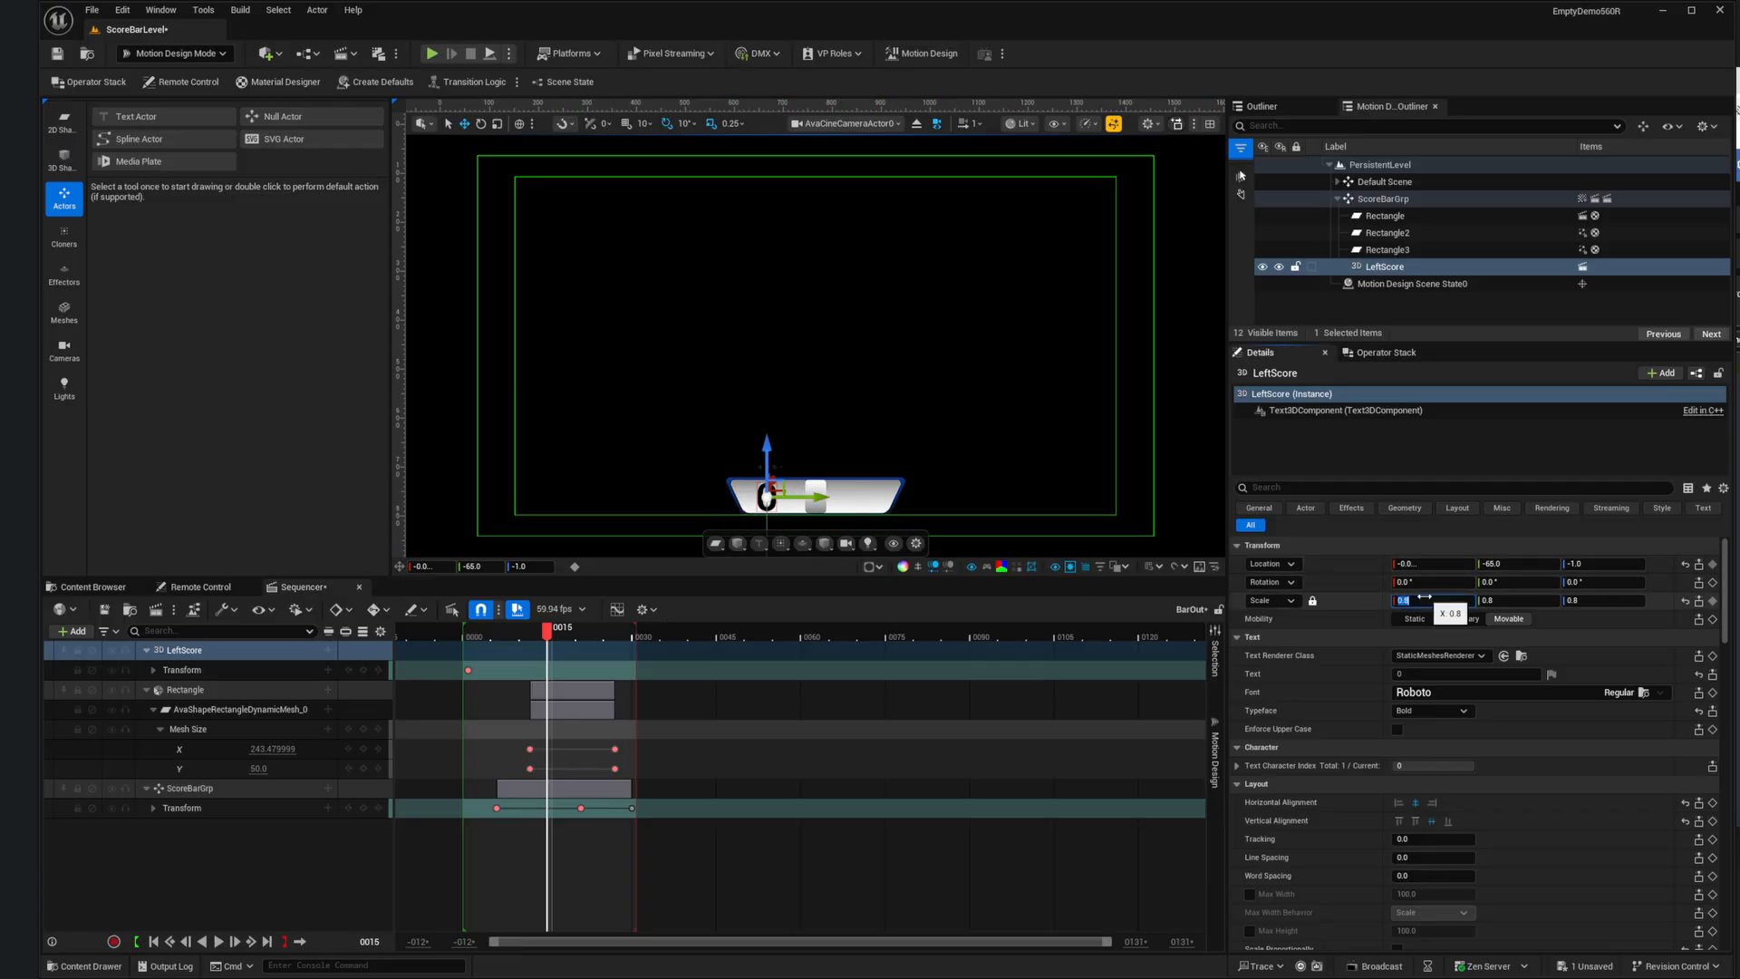
{"action": "type", "text": ".001"}
{"action": "key", "text": "Return"}
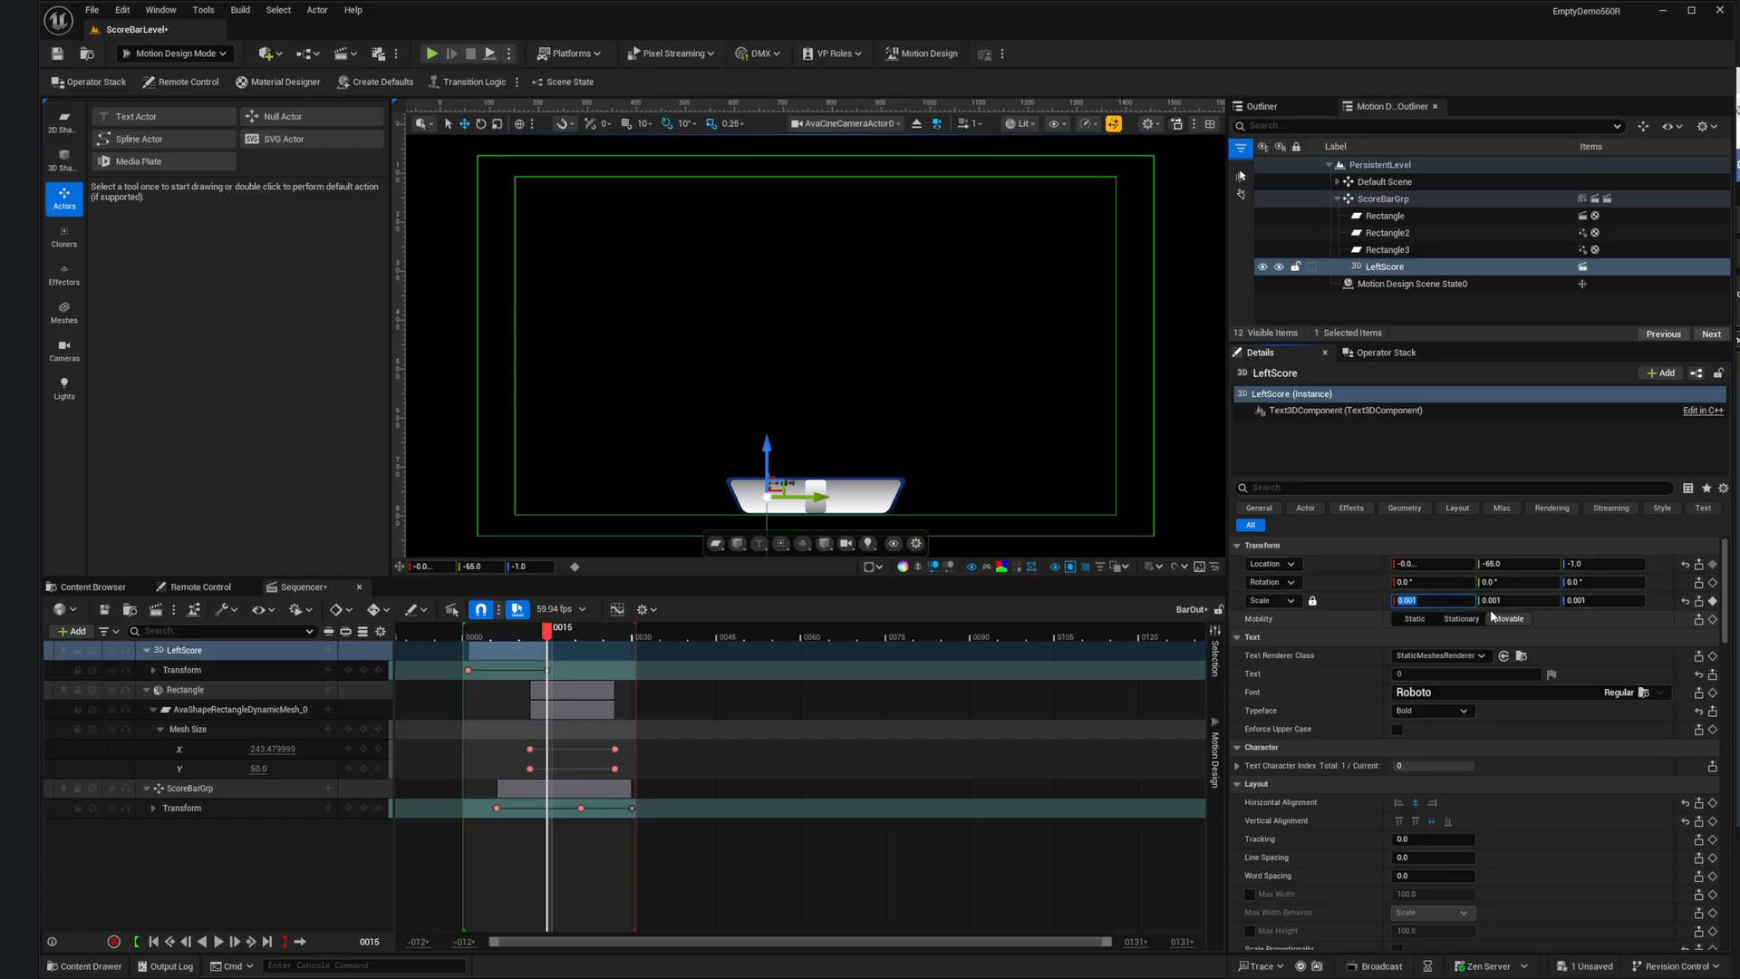
{"action": "left_click", "coordinate": [970, 482]}
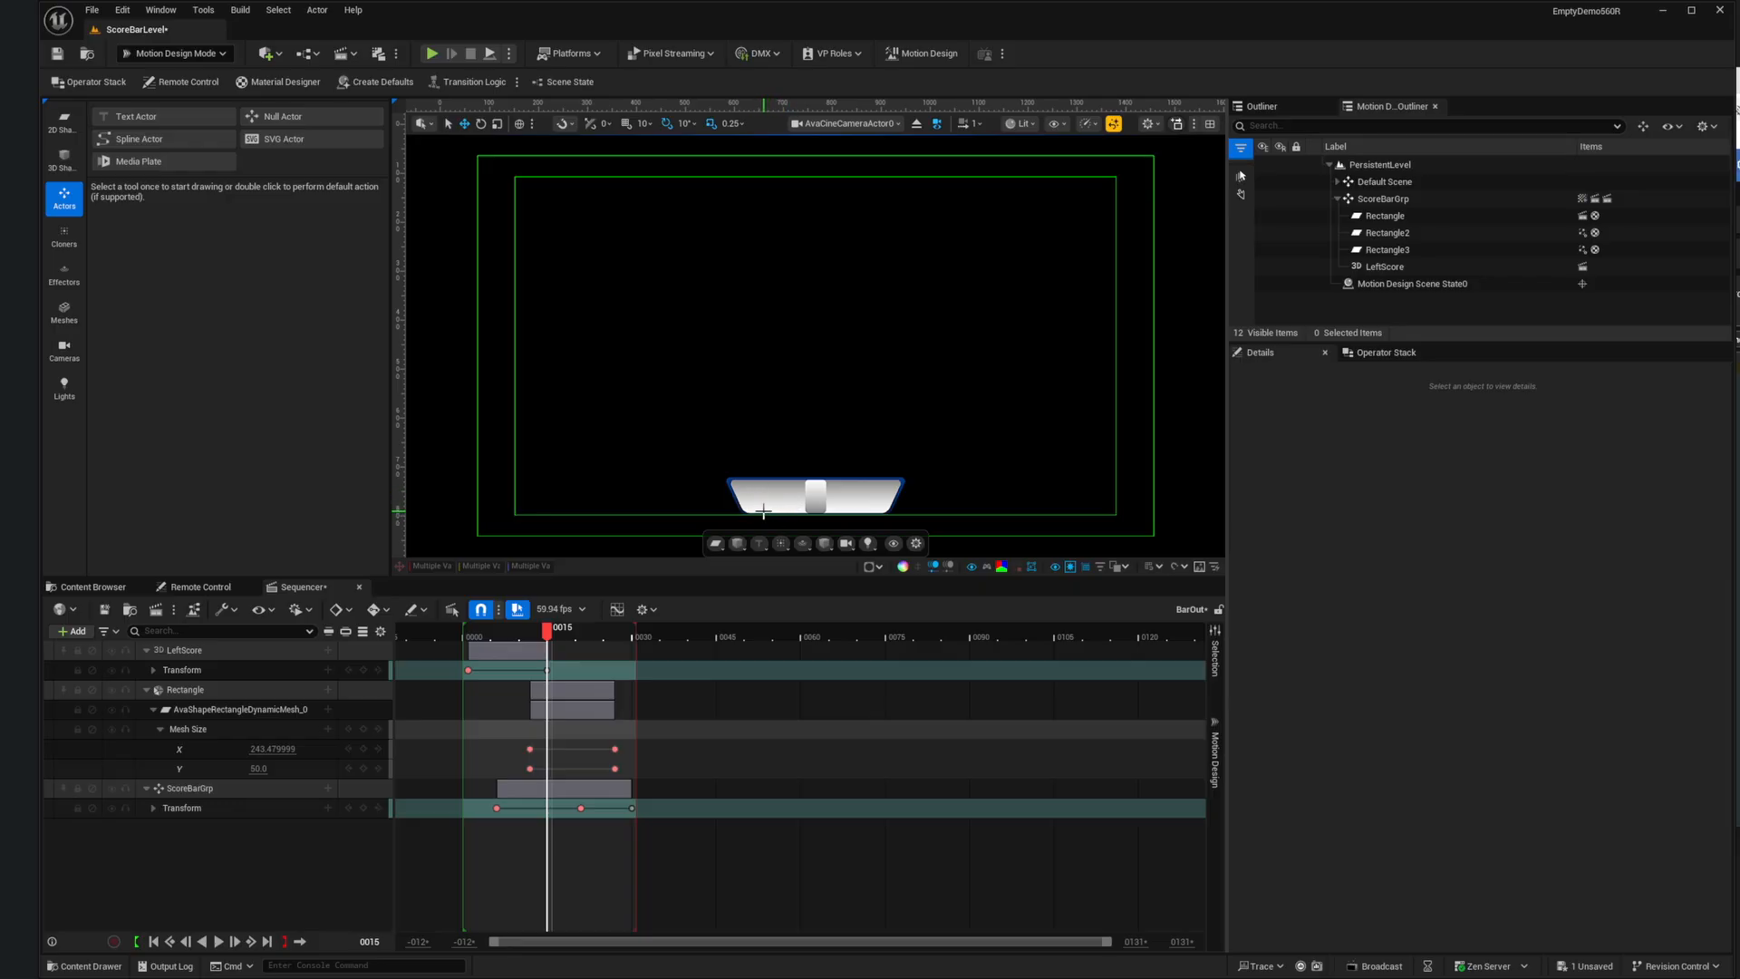
{"action": "left_click", "coordinate": [1385, 267]}
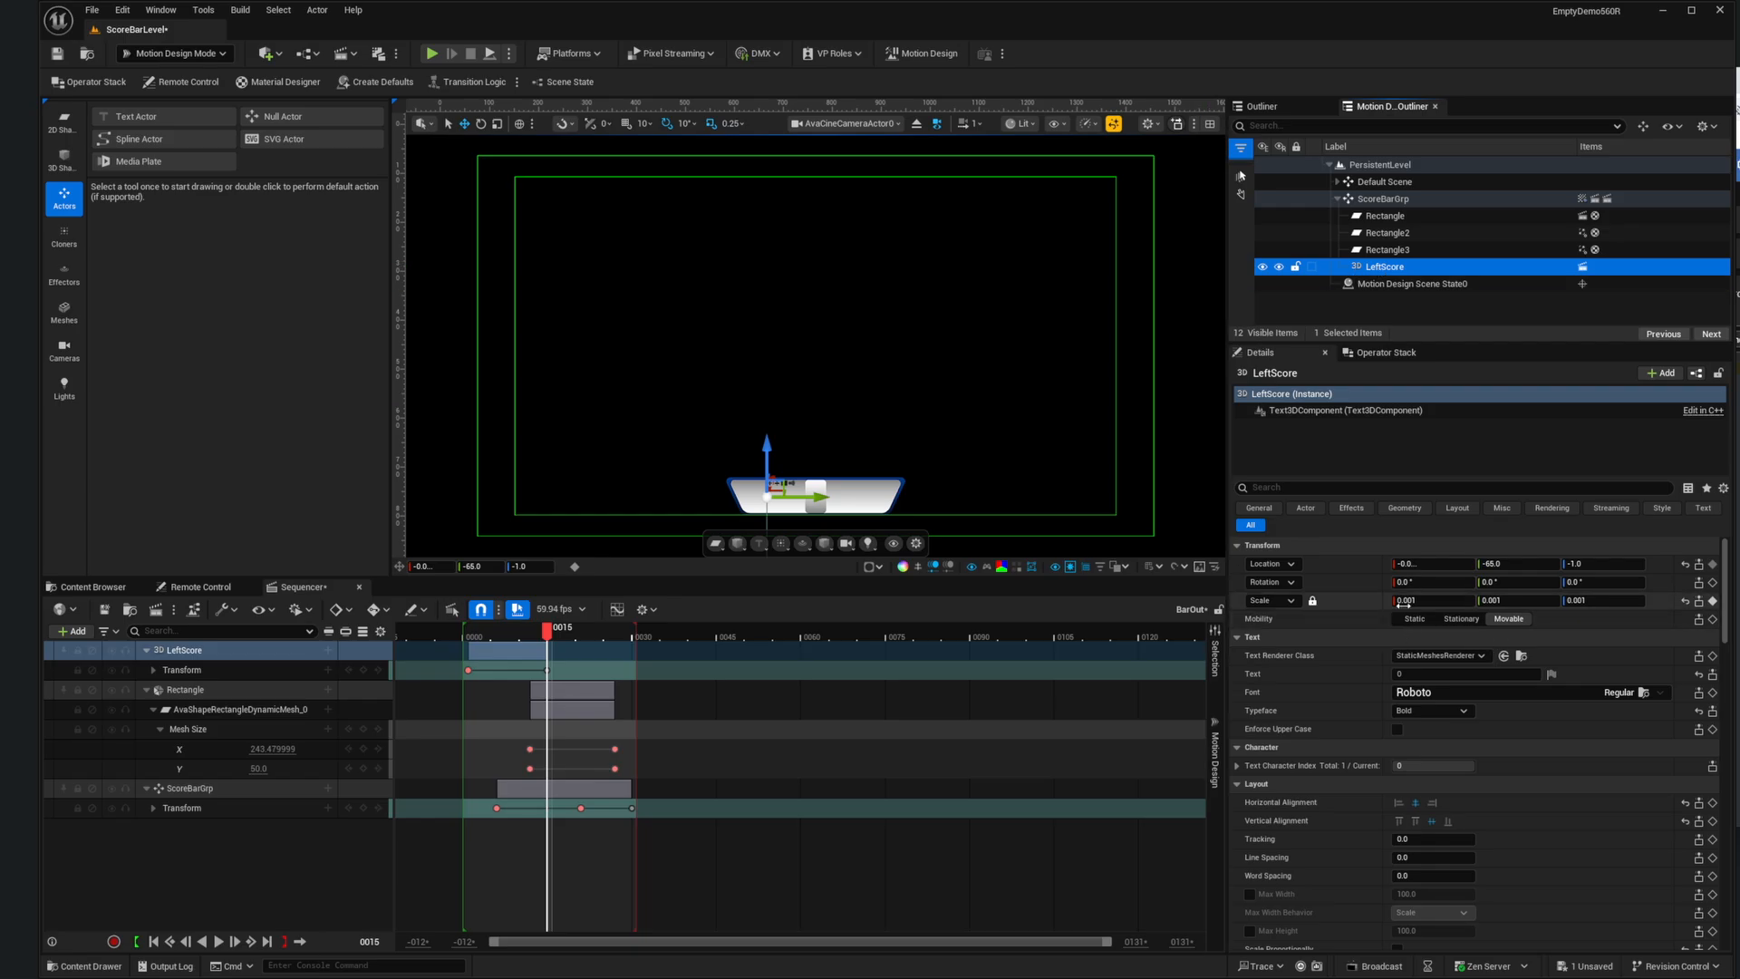
{"action": "left_click", "coordinate": [1713, 601]}
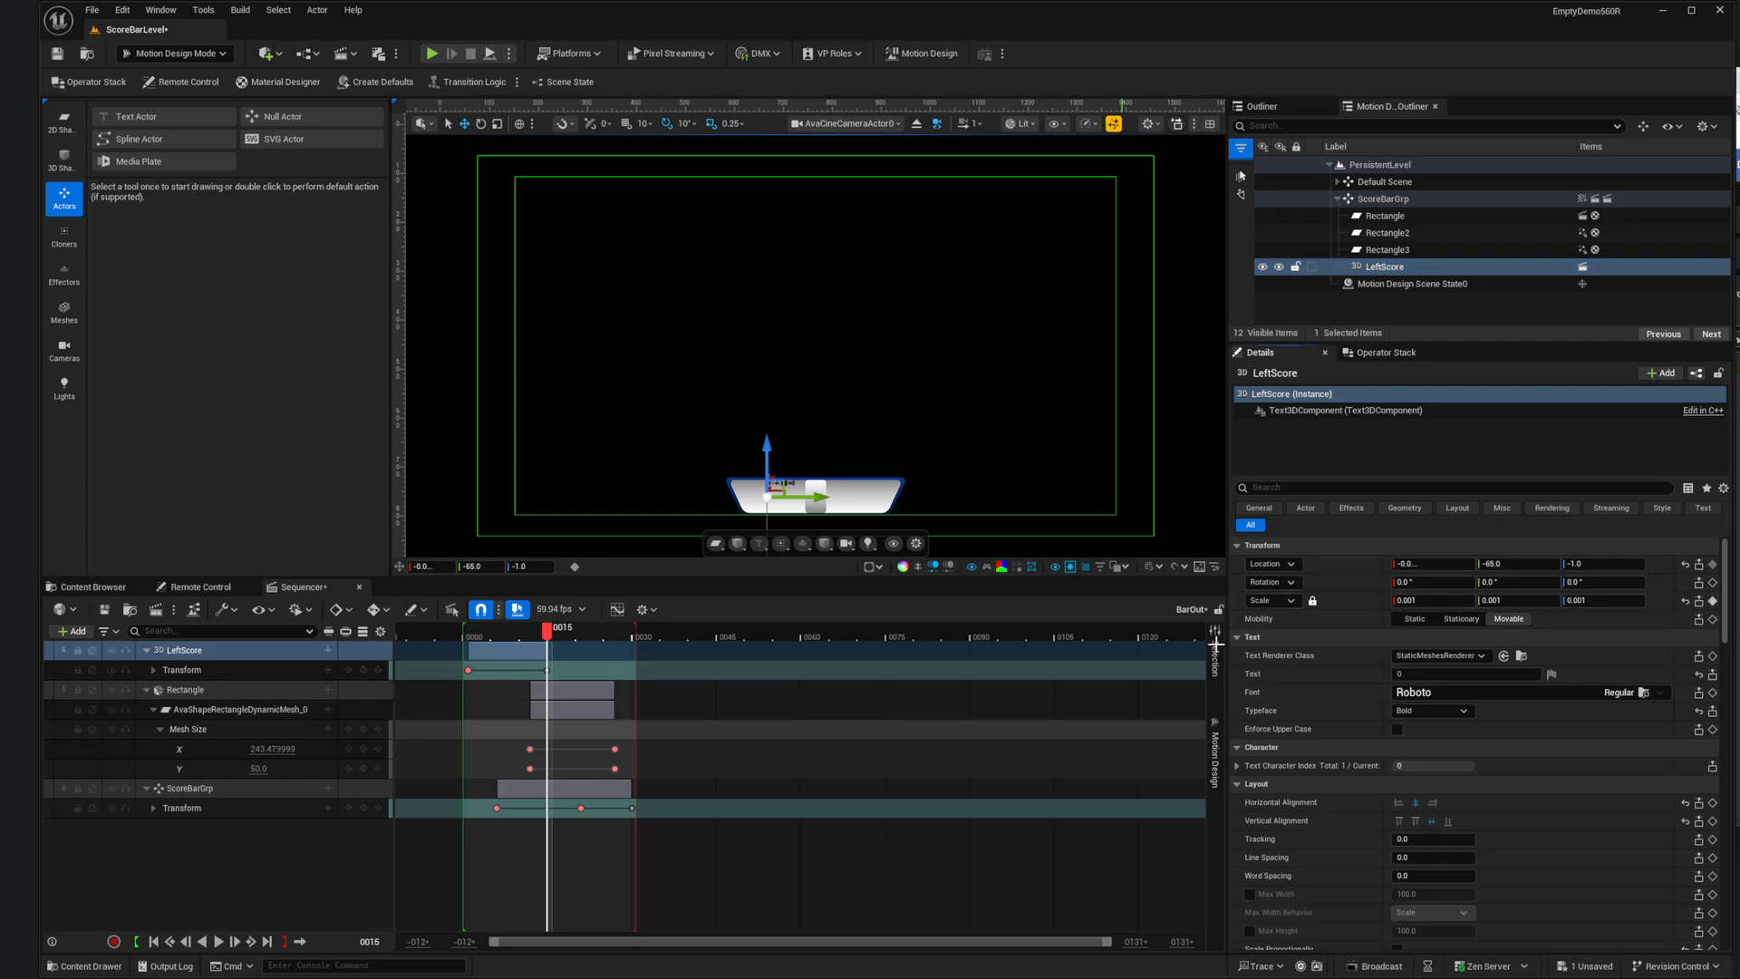
{"action": "left_click", "coordinate": [1713, 564]}
Step: Play the BarOut sequence from its start to check the score's shrinking animation
{"action": "mouse_move", "coordinate": [543, 634]}
{"action": "left_mouse_down"}
{"action": "mouse_move", "coordinate": [571, 634]}
{"action": "mouse_move", "coordinate": [555, 635]}
{"action": "left_mouse_up"}
{"action": "left_click", "coordinate": [154, 941]}
{"action": "left_click", "coordinate": [219, 942]}
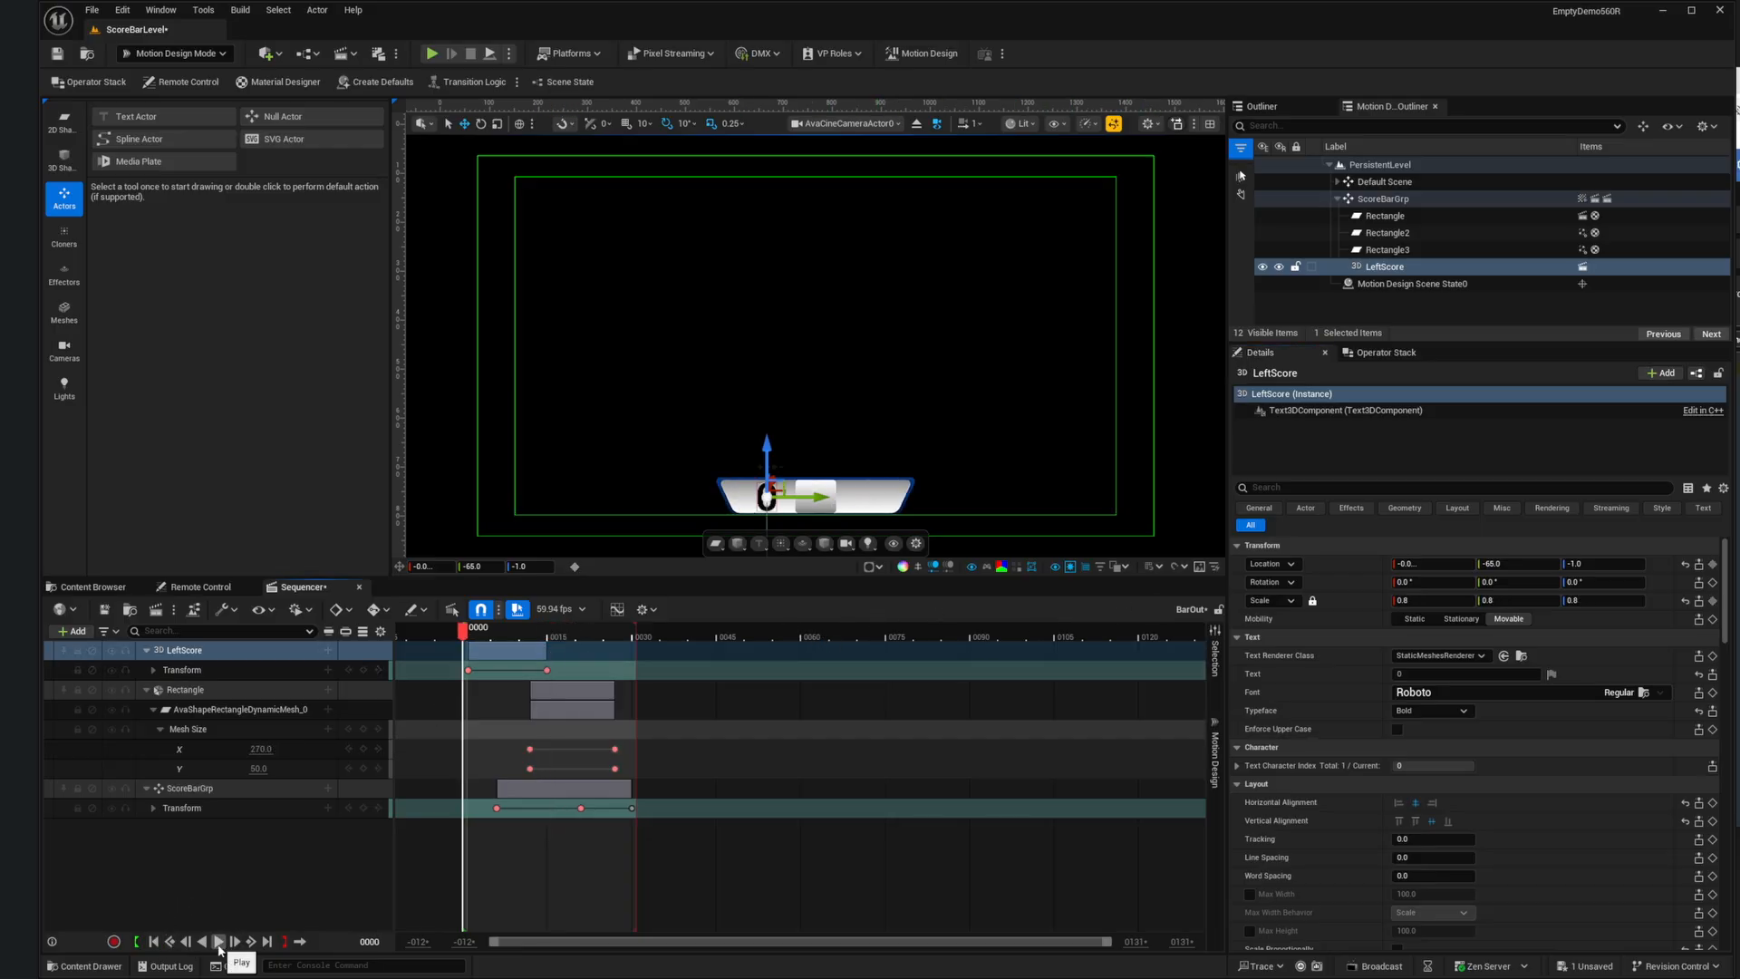
{"action": "left_click", "coordinate": [168, 942]}
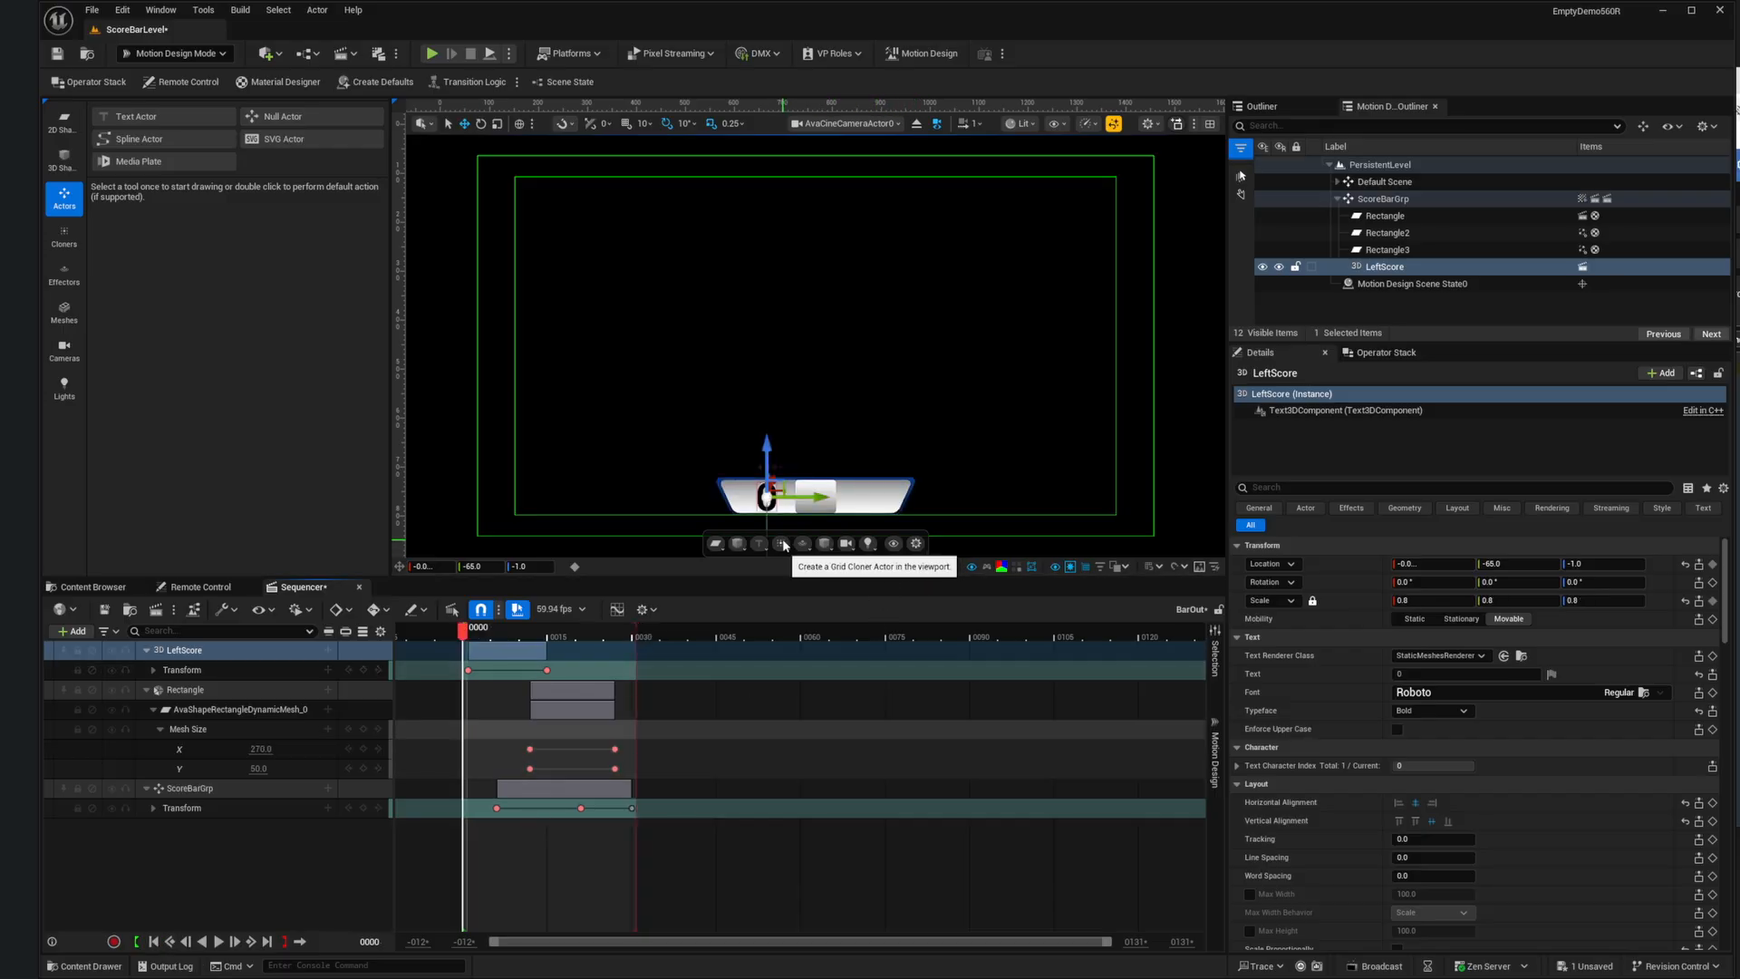
Step: Switch the Sequencer from BarOut to the empty sequence named Sequence
{"action": "left_click", "coordinate": [1215, 753]}
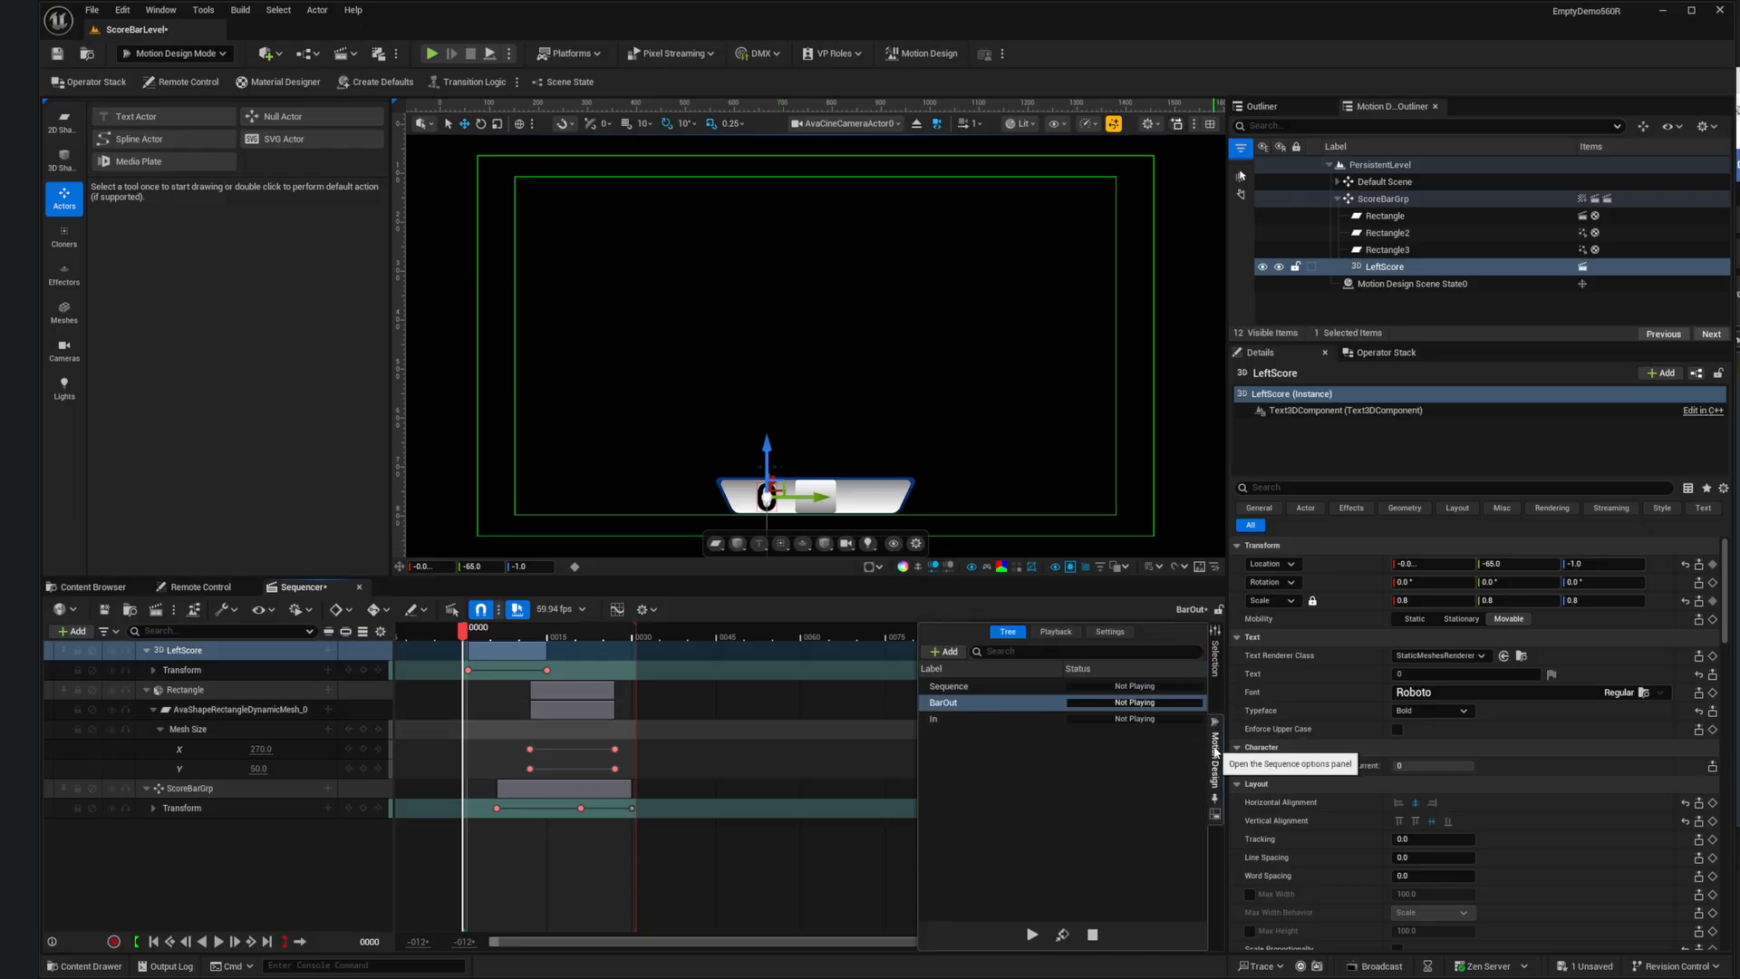
{"action": "left_click", "coordinate": [1024, 687]}
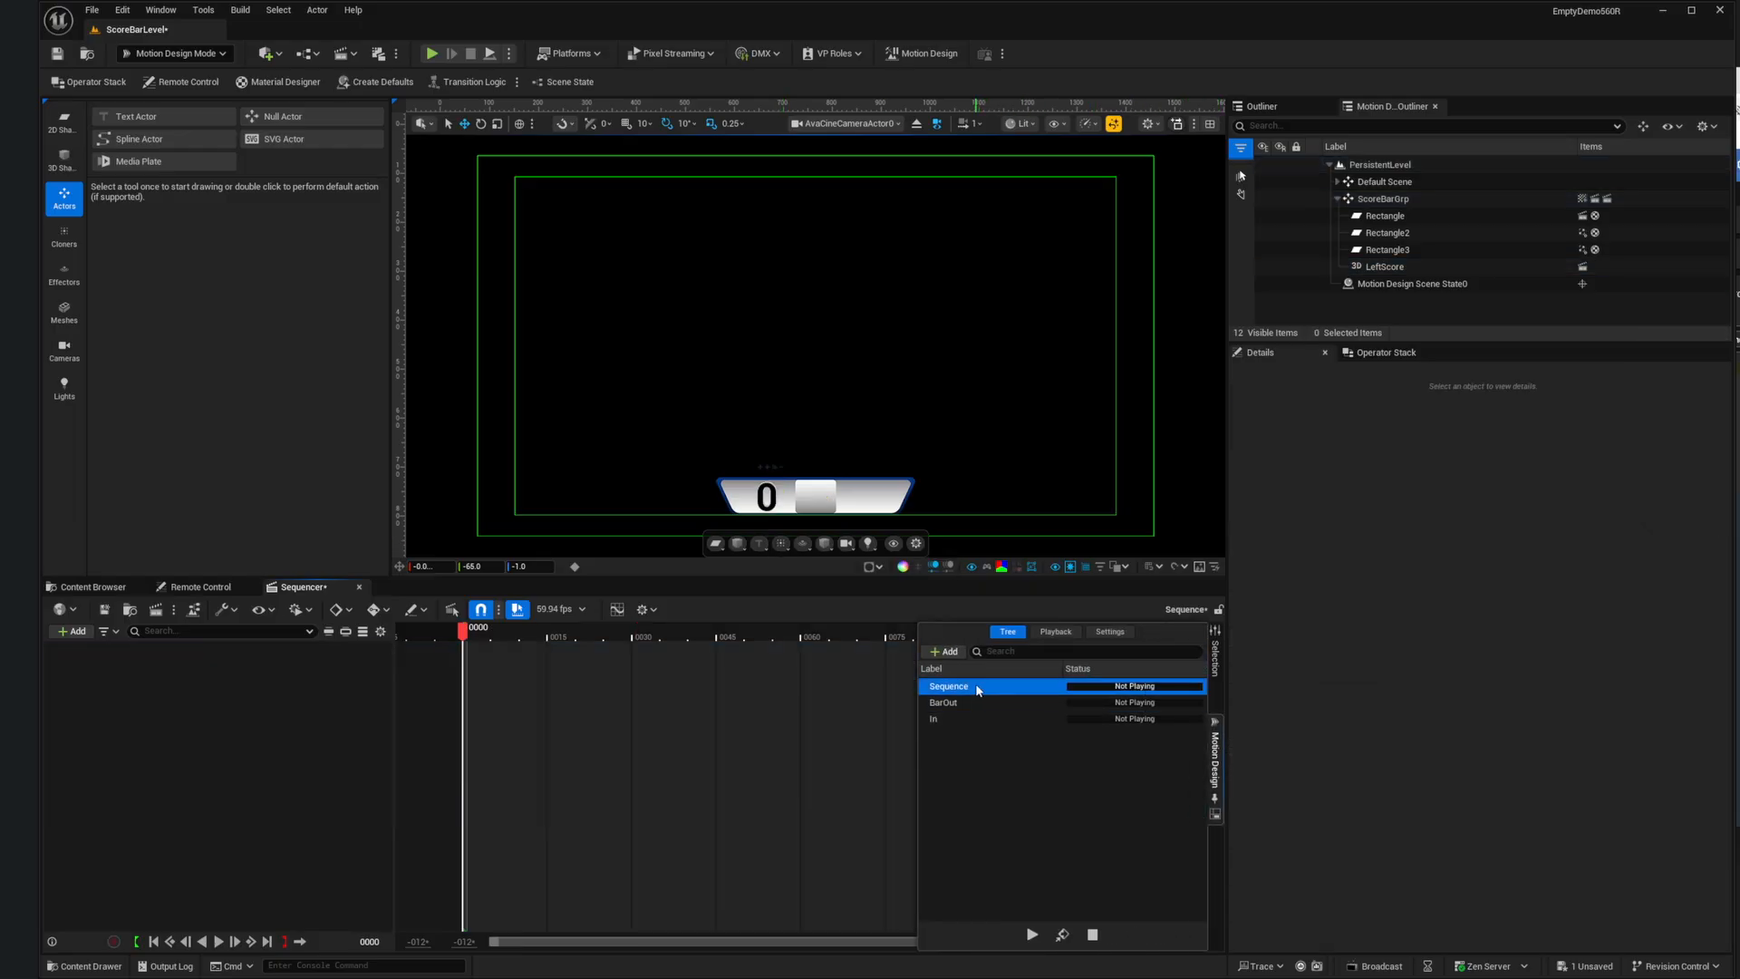
{"action": "left_click", "coordinate": [1040, 514]}
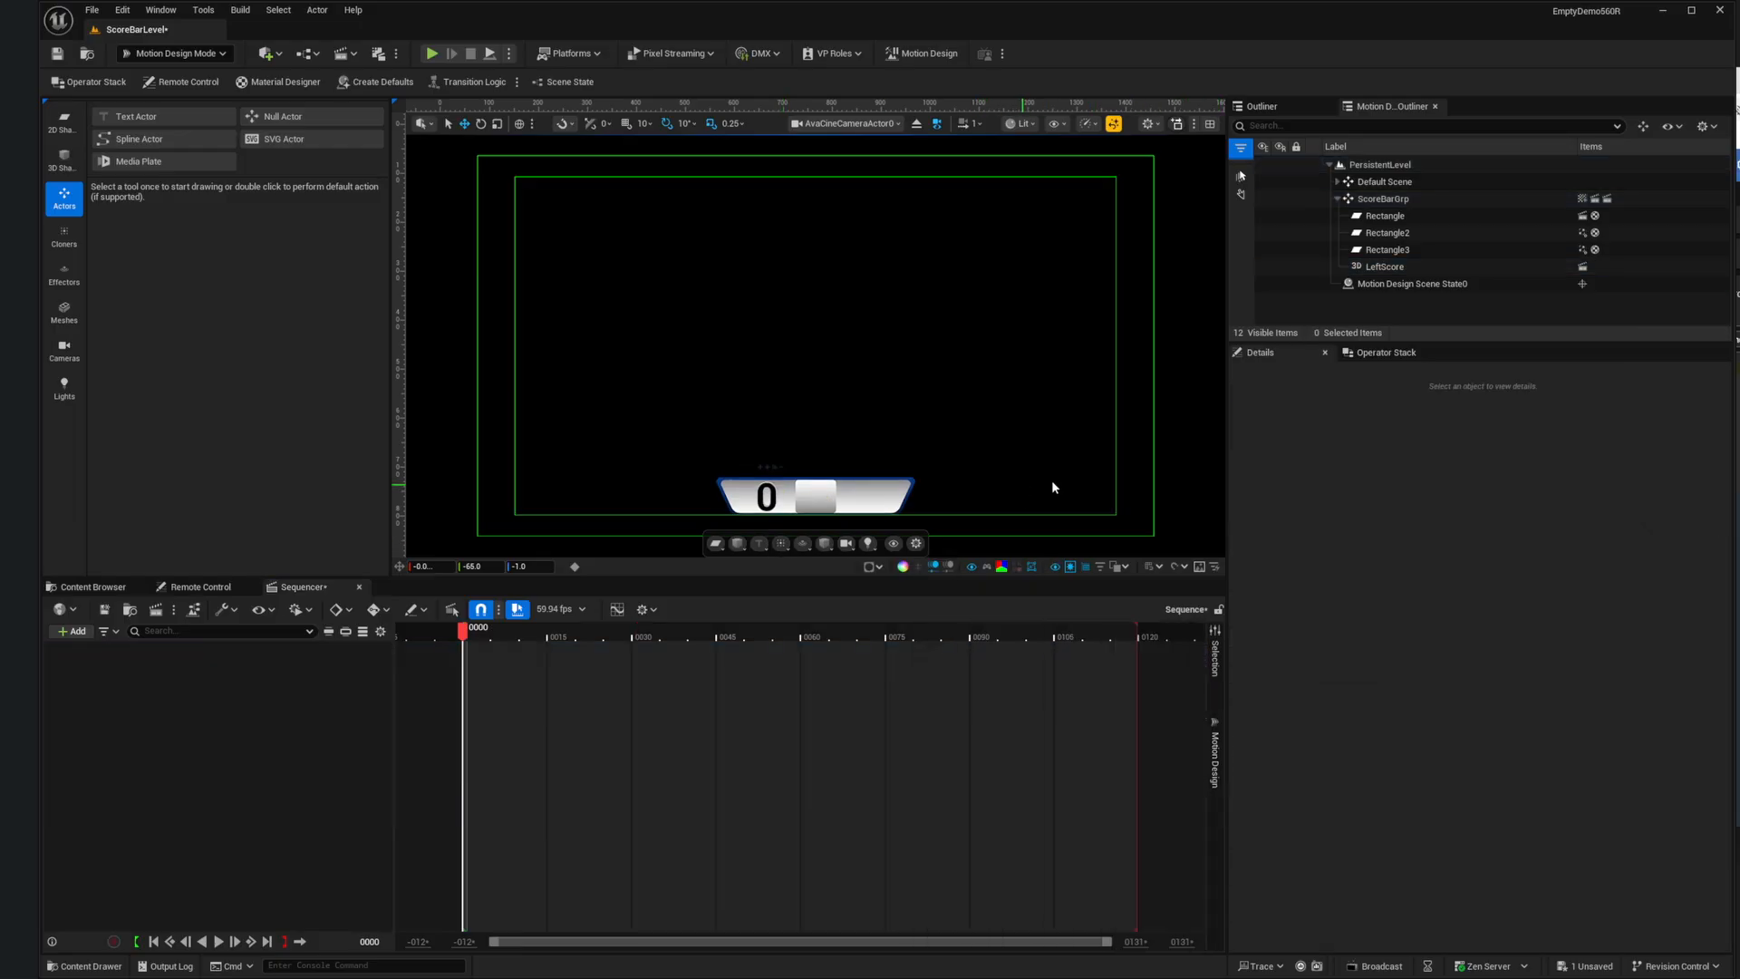
Step: Duplicate the LeftScore text within ScoreBarGrp and rename the copy RightScore
{"action": "left_click", "coordinate": [1394, 268]}
{"action": "key", "text": "ctrl+d"}
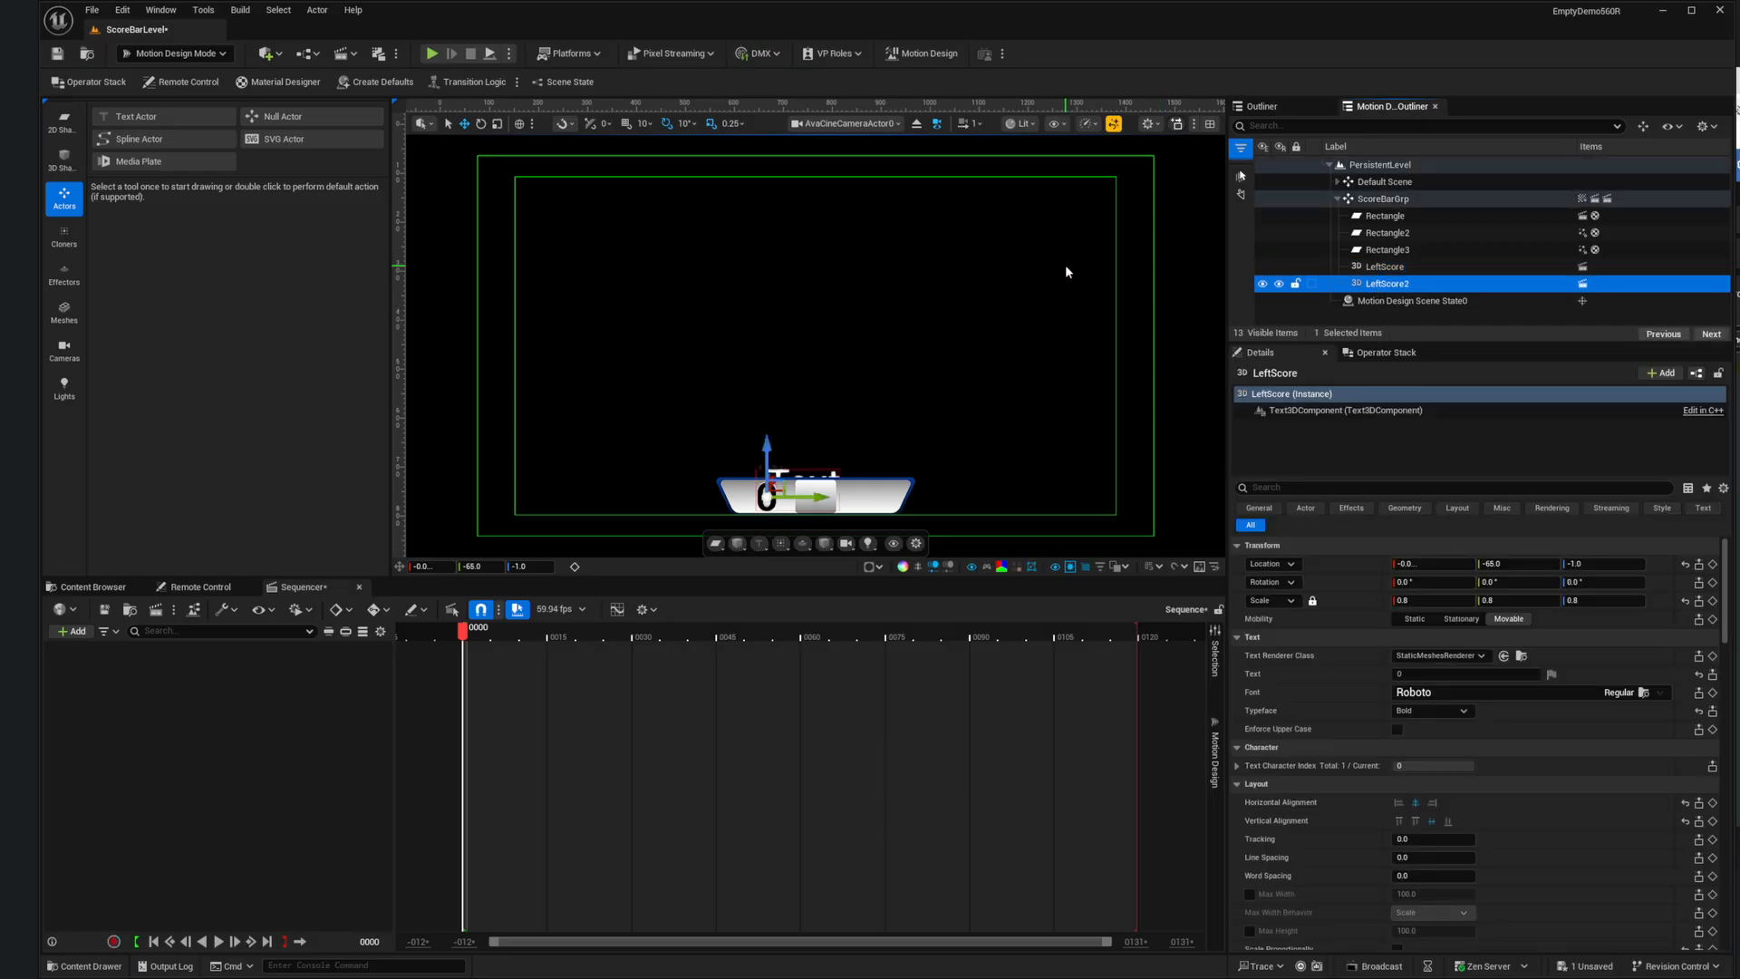
{"action": "left_click", "coordinate": [1387, 284]}
{"action": "type", "text": "Ri"}
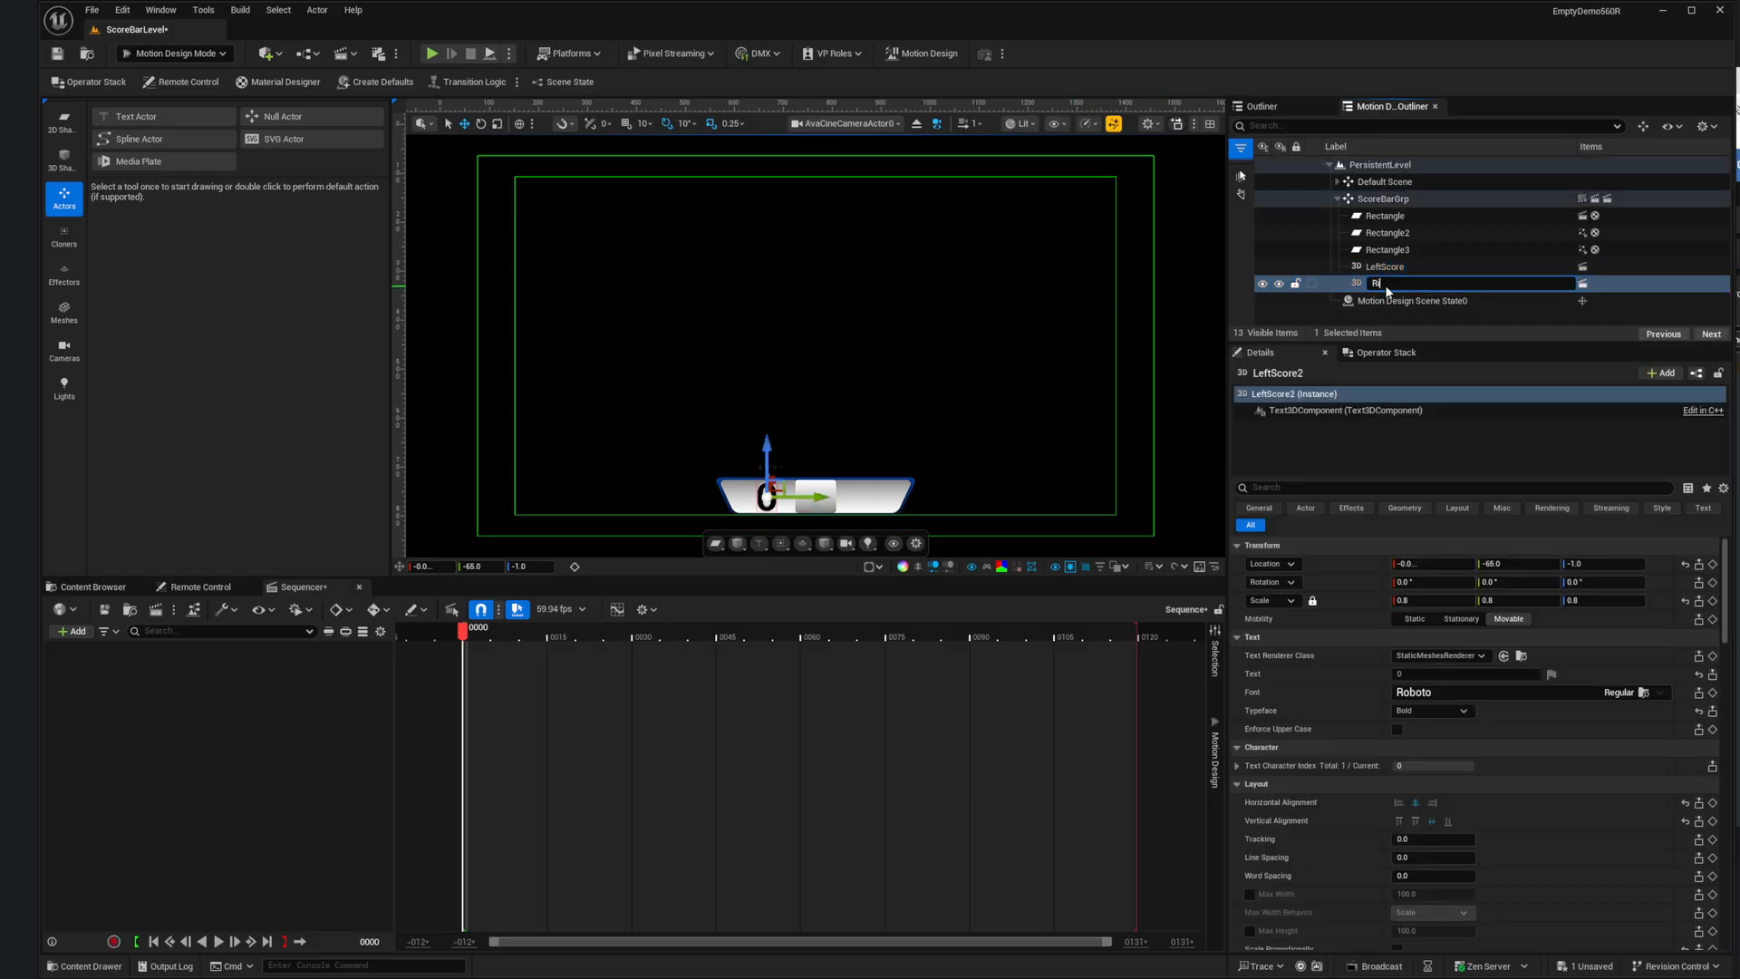
{"action": "type", "text": "ghtScore"}
{"action": "key", "text": "Return"}
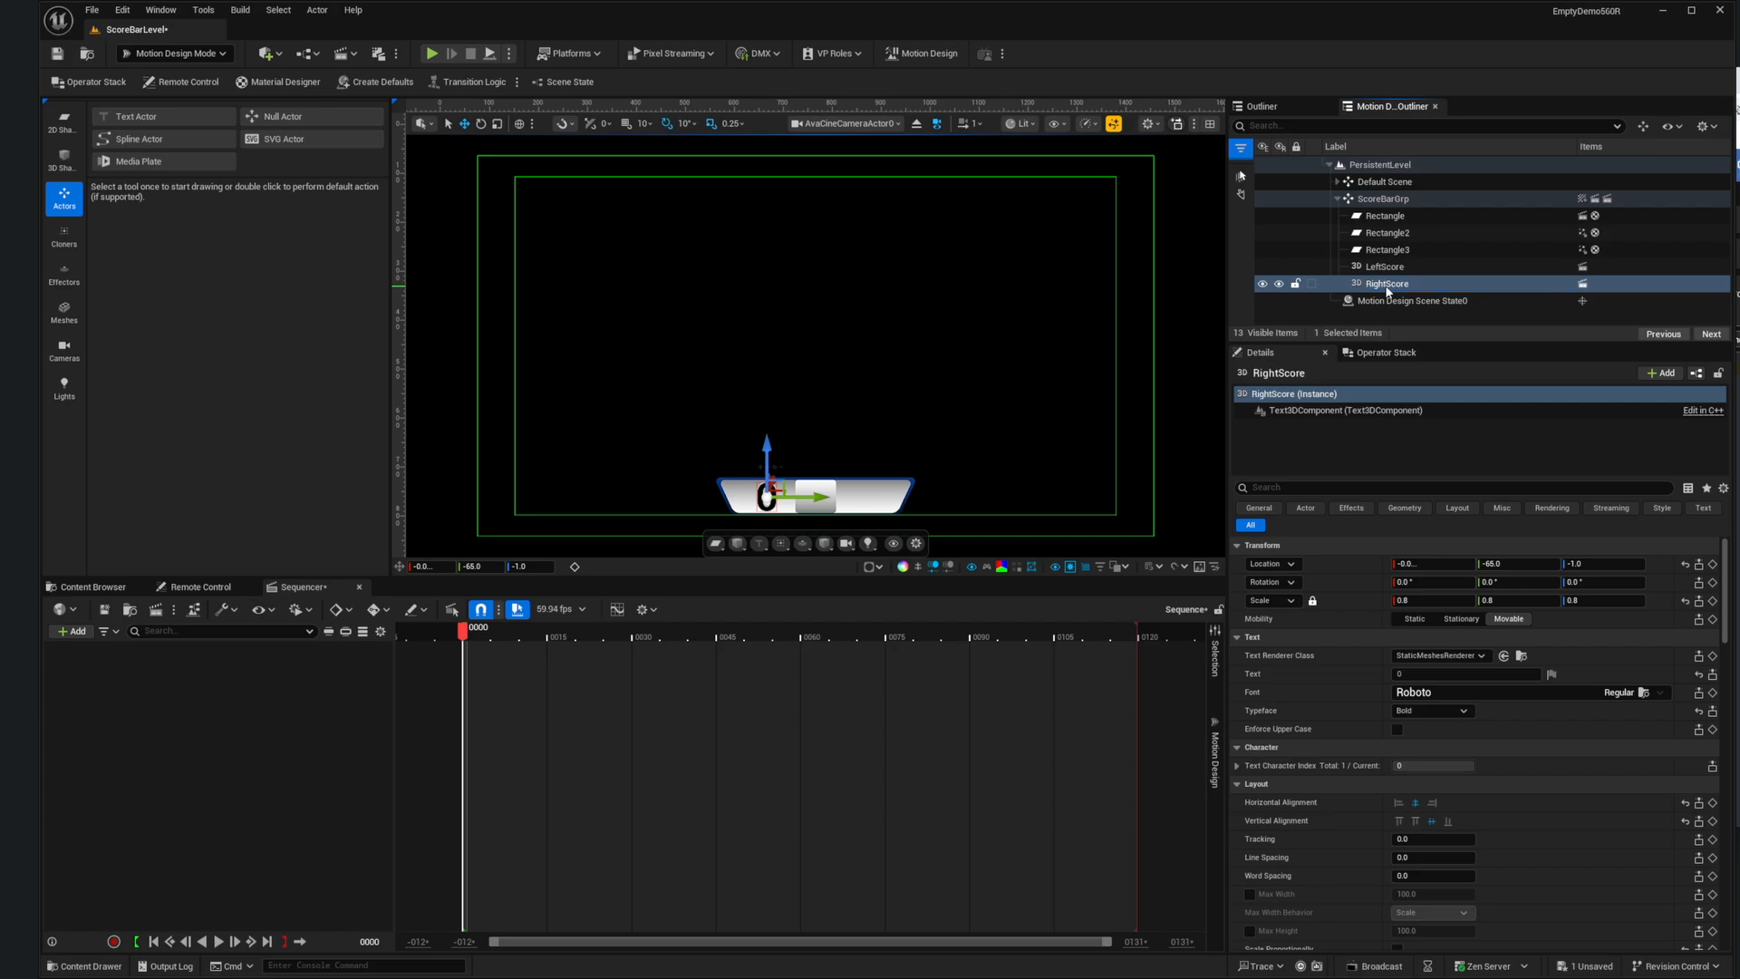
Step: Set RightScore's Y location to 65 and save the level
{"action": "left_click", "coordinate": [1523, 563]}
{"action": "type", "text": "65"}
{"action": "key", "text": "Return"}
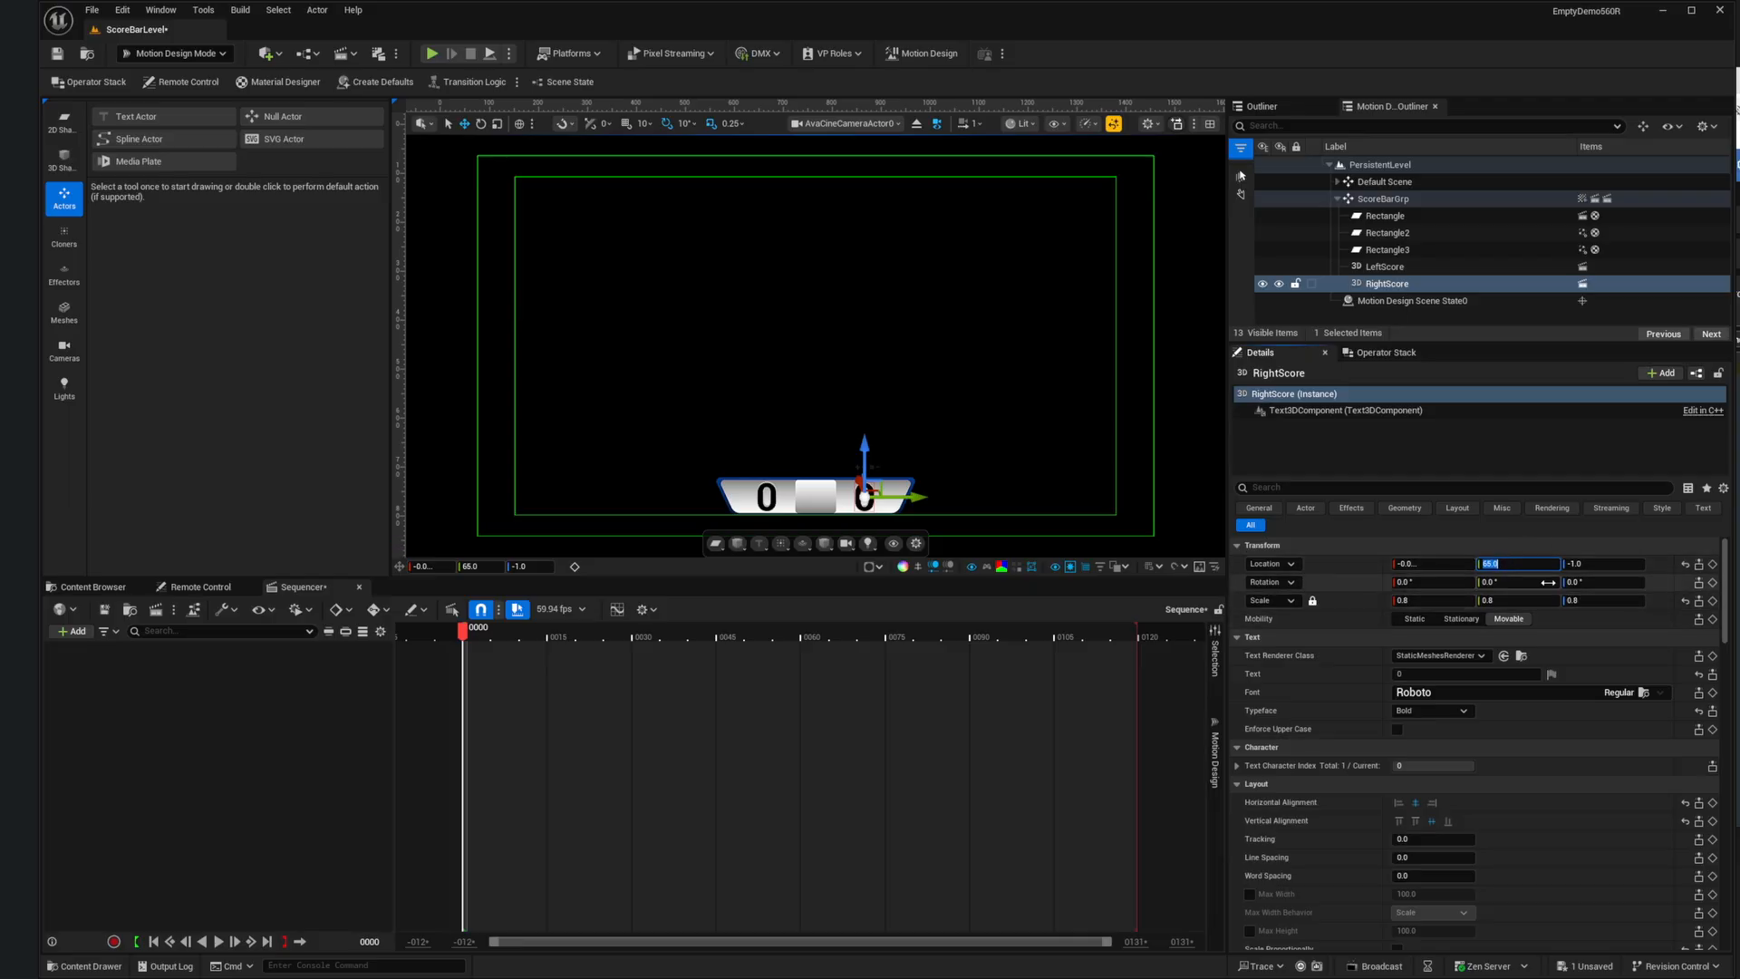
{"action": "key", "text": "ctrl+s"}
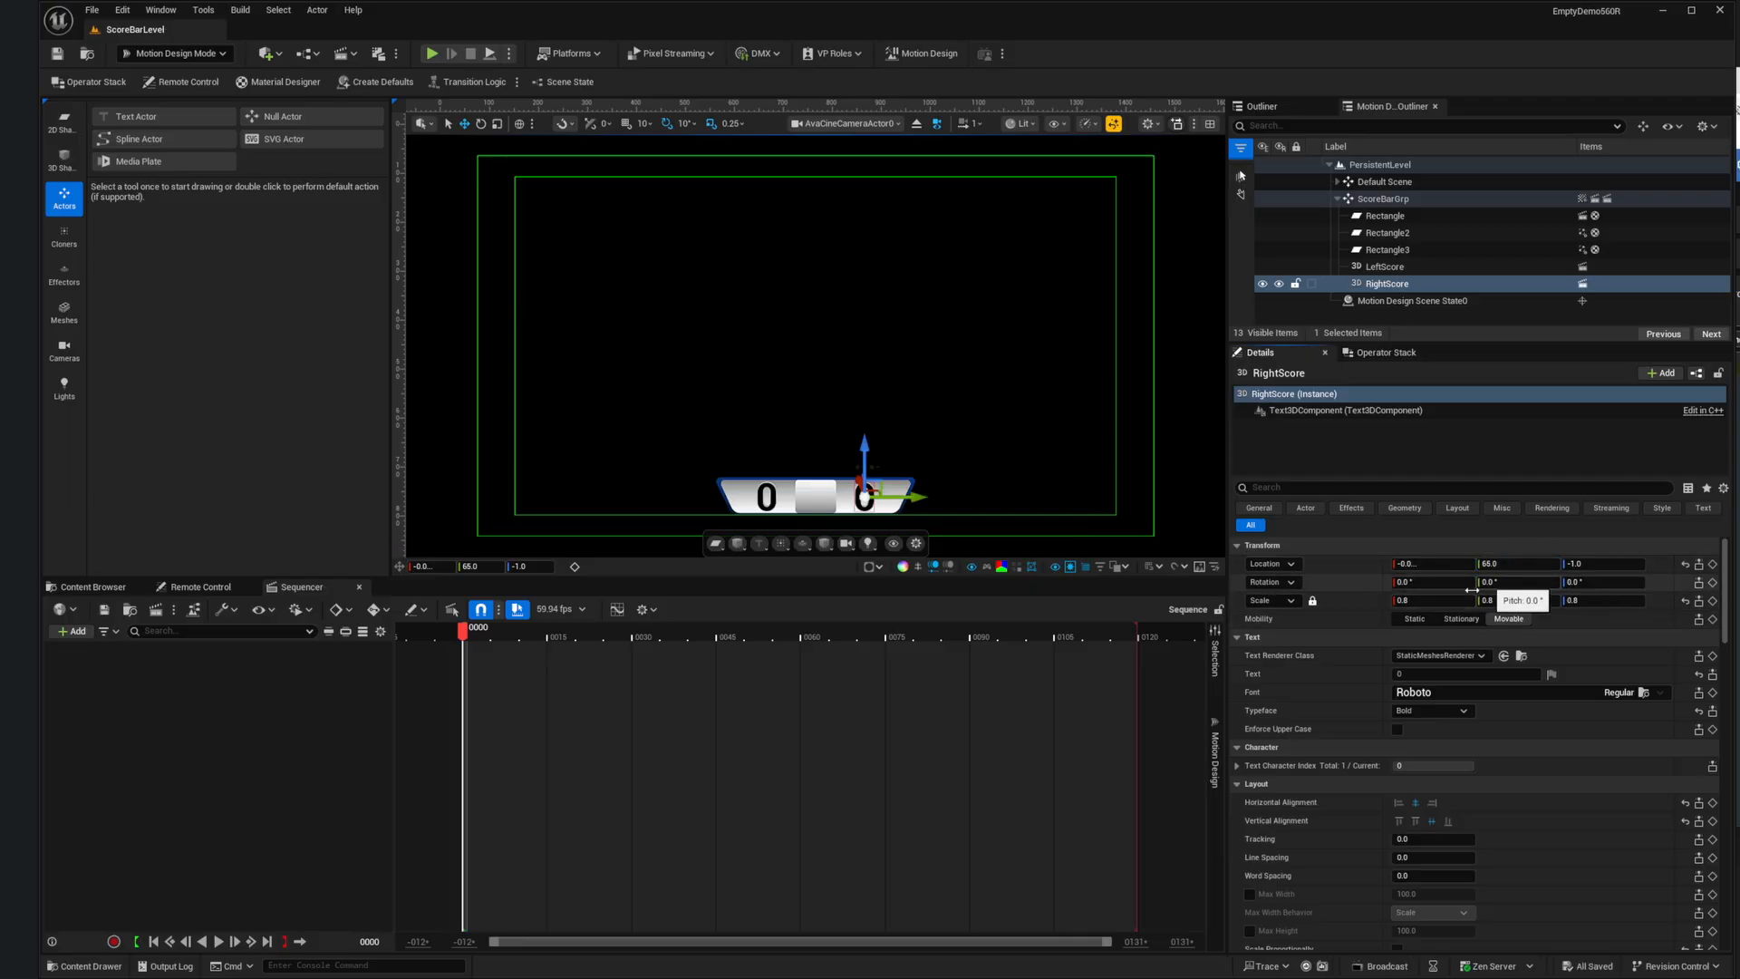
Step: Switch the Sequencer to BarOut and set RightScore's keyed Y location at frame 1 to 65
{"action": "left_click", "coordinate": [1215, 762]}
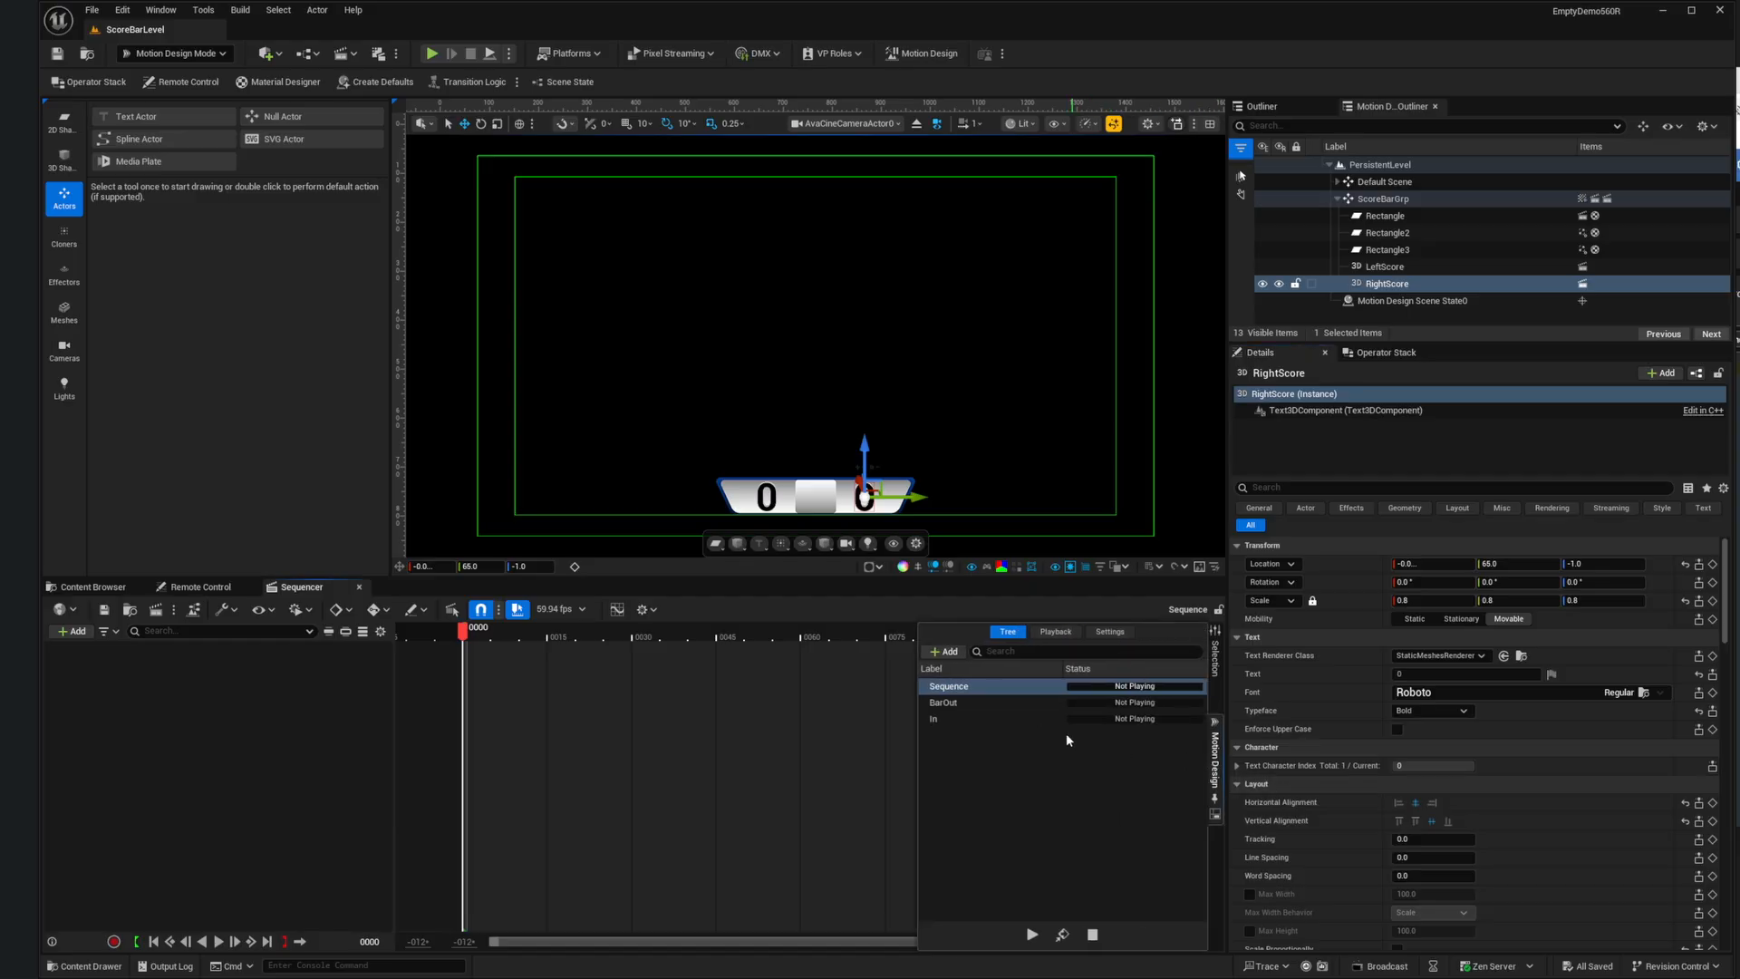
{"action": "left_click", "coordinate": [986, 702]}
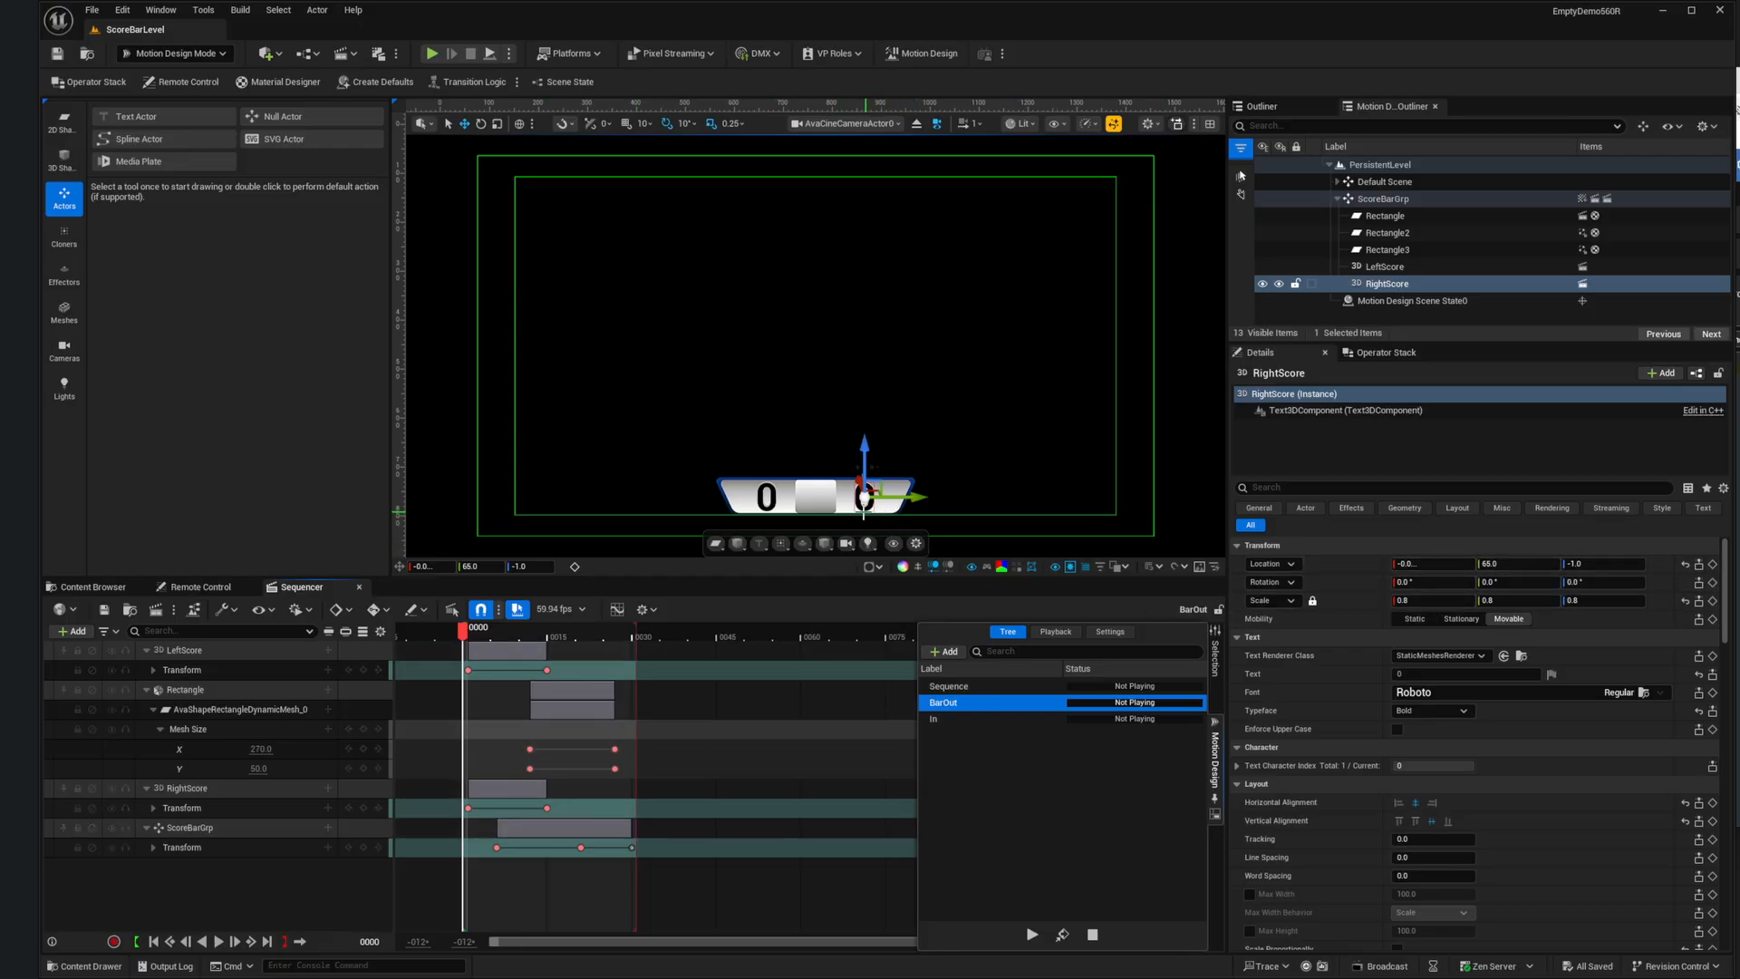
{"action": "left_click", "coordinate": [470, 808]}
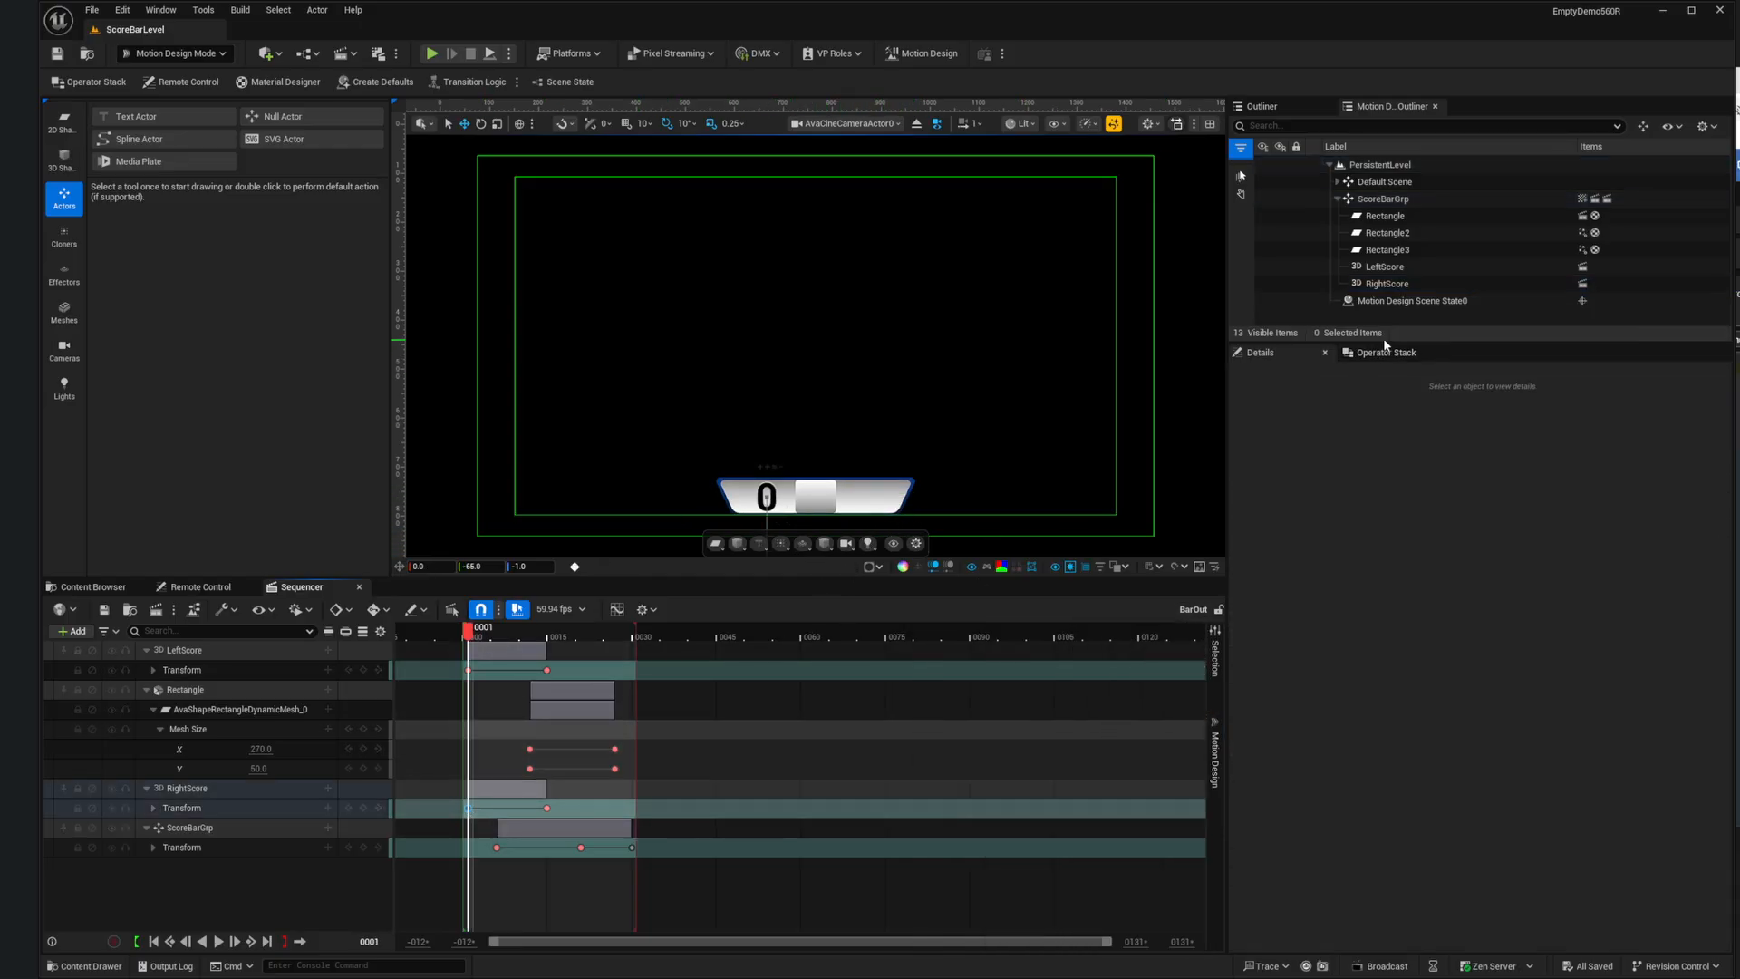
{"action": "left_click", "coordinate": [1383, 283]}
{"action": "left_click", "coordinate": [1520, 564]}
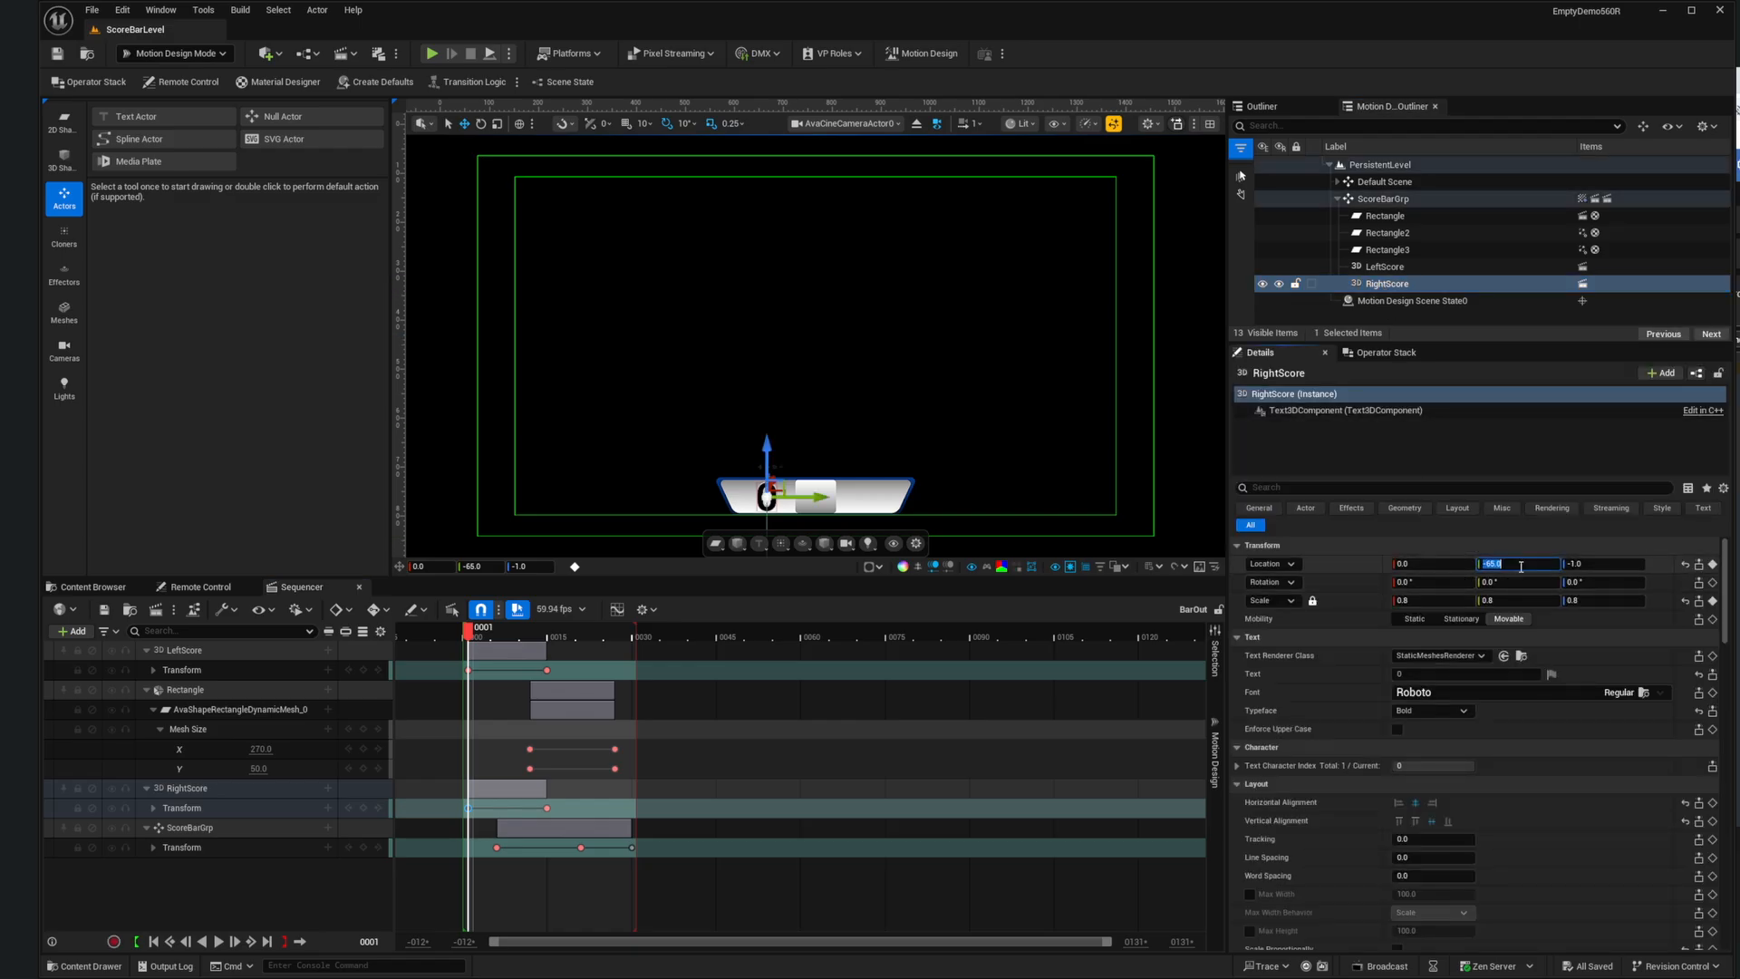
{"action": "type", "text": "65"}
{"action": "key", "text": "Return"}
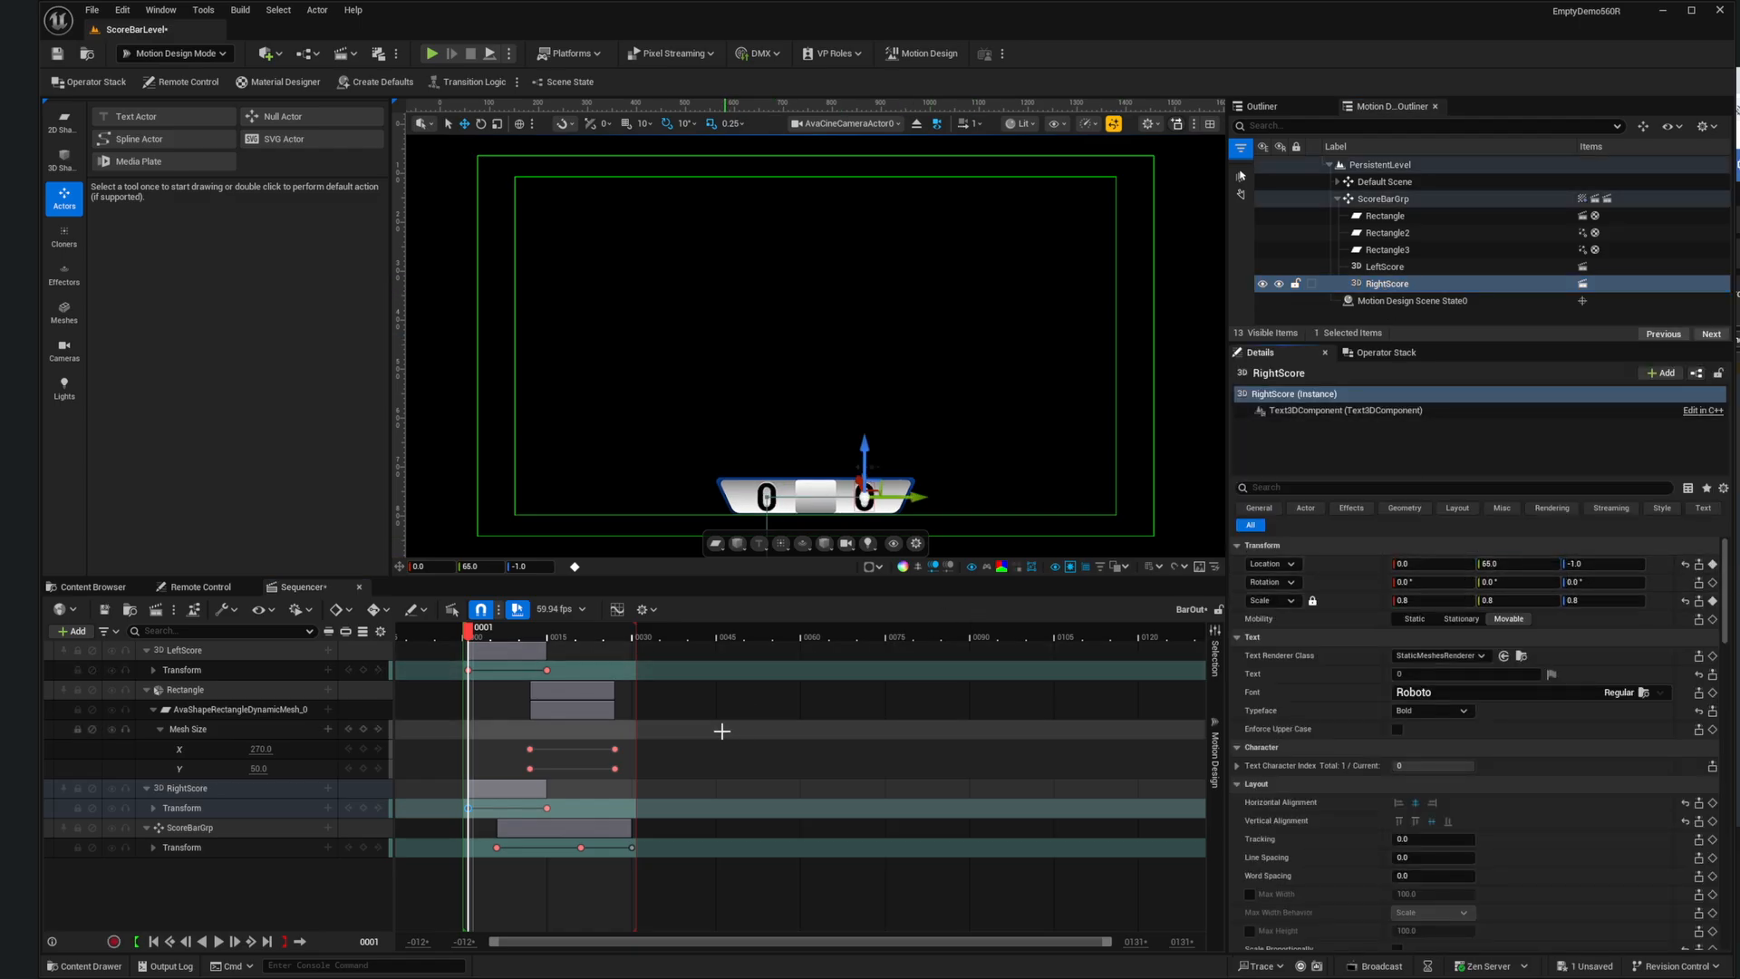
Step: At the frame 15 key, set RightScore's Y location to 65
{"action": "left_click", "coordinate": [545, 807]}
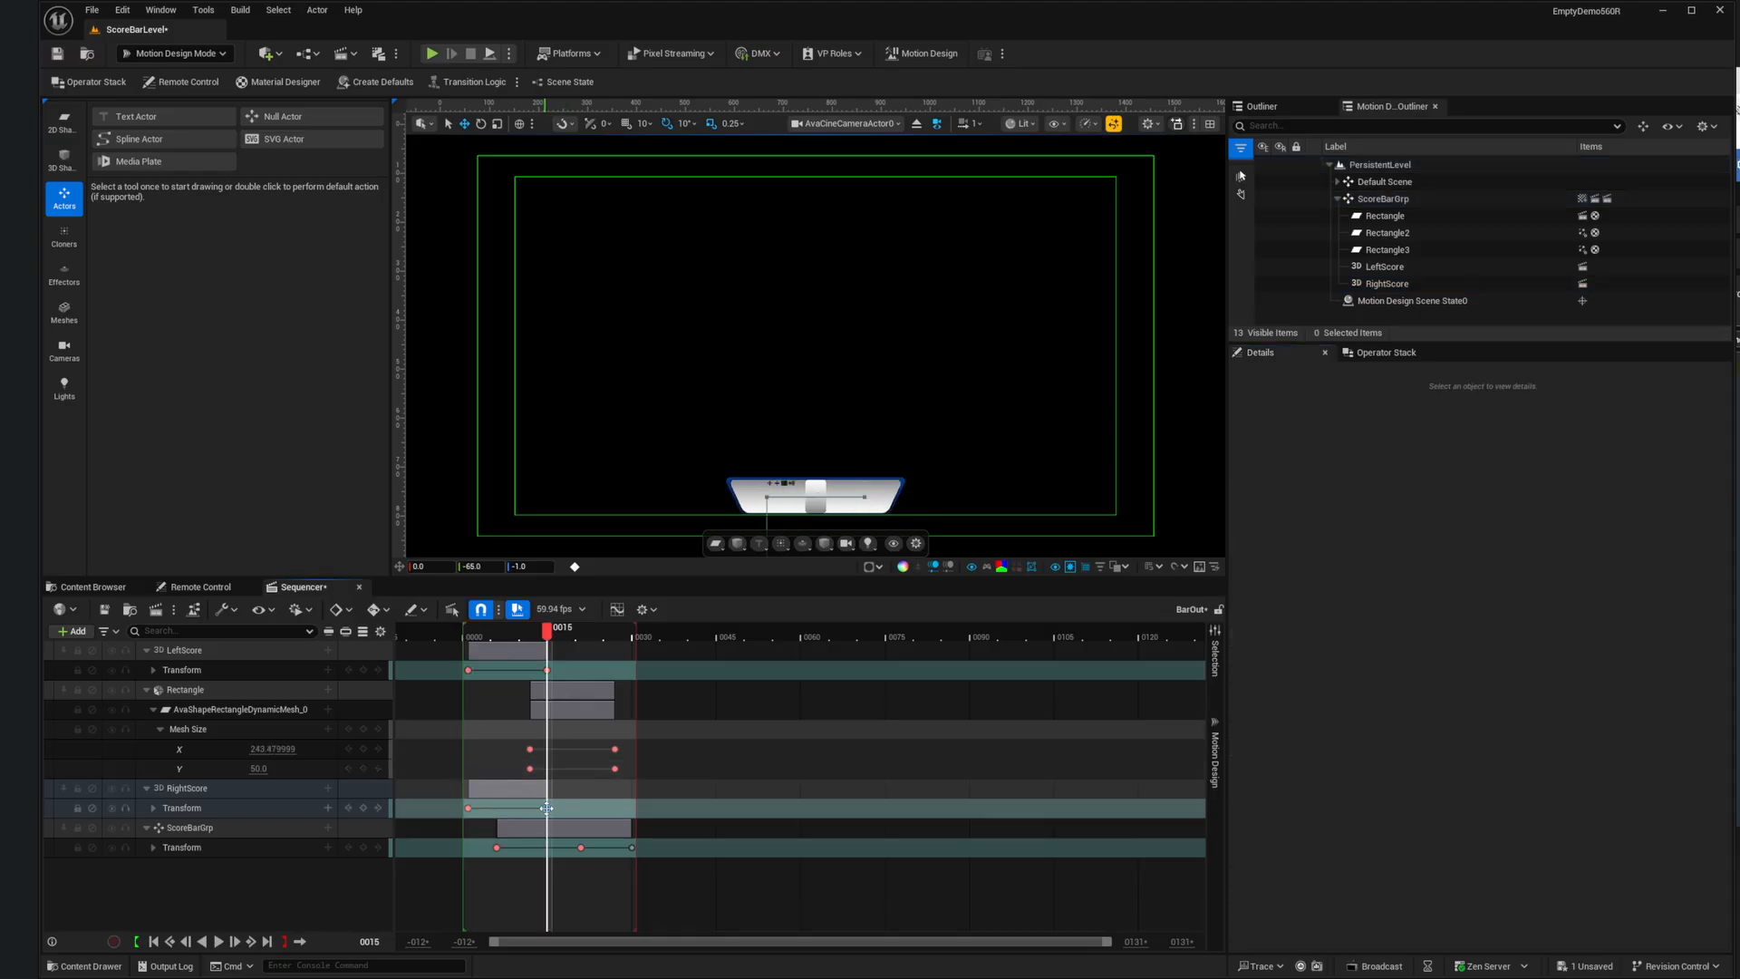
{"action": "left_click", "coordinate": [1396, 282]}
{"action": "left_click", "coordinate": [1529, 563]}
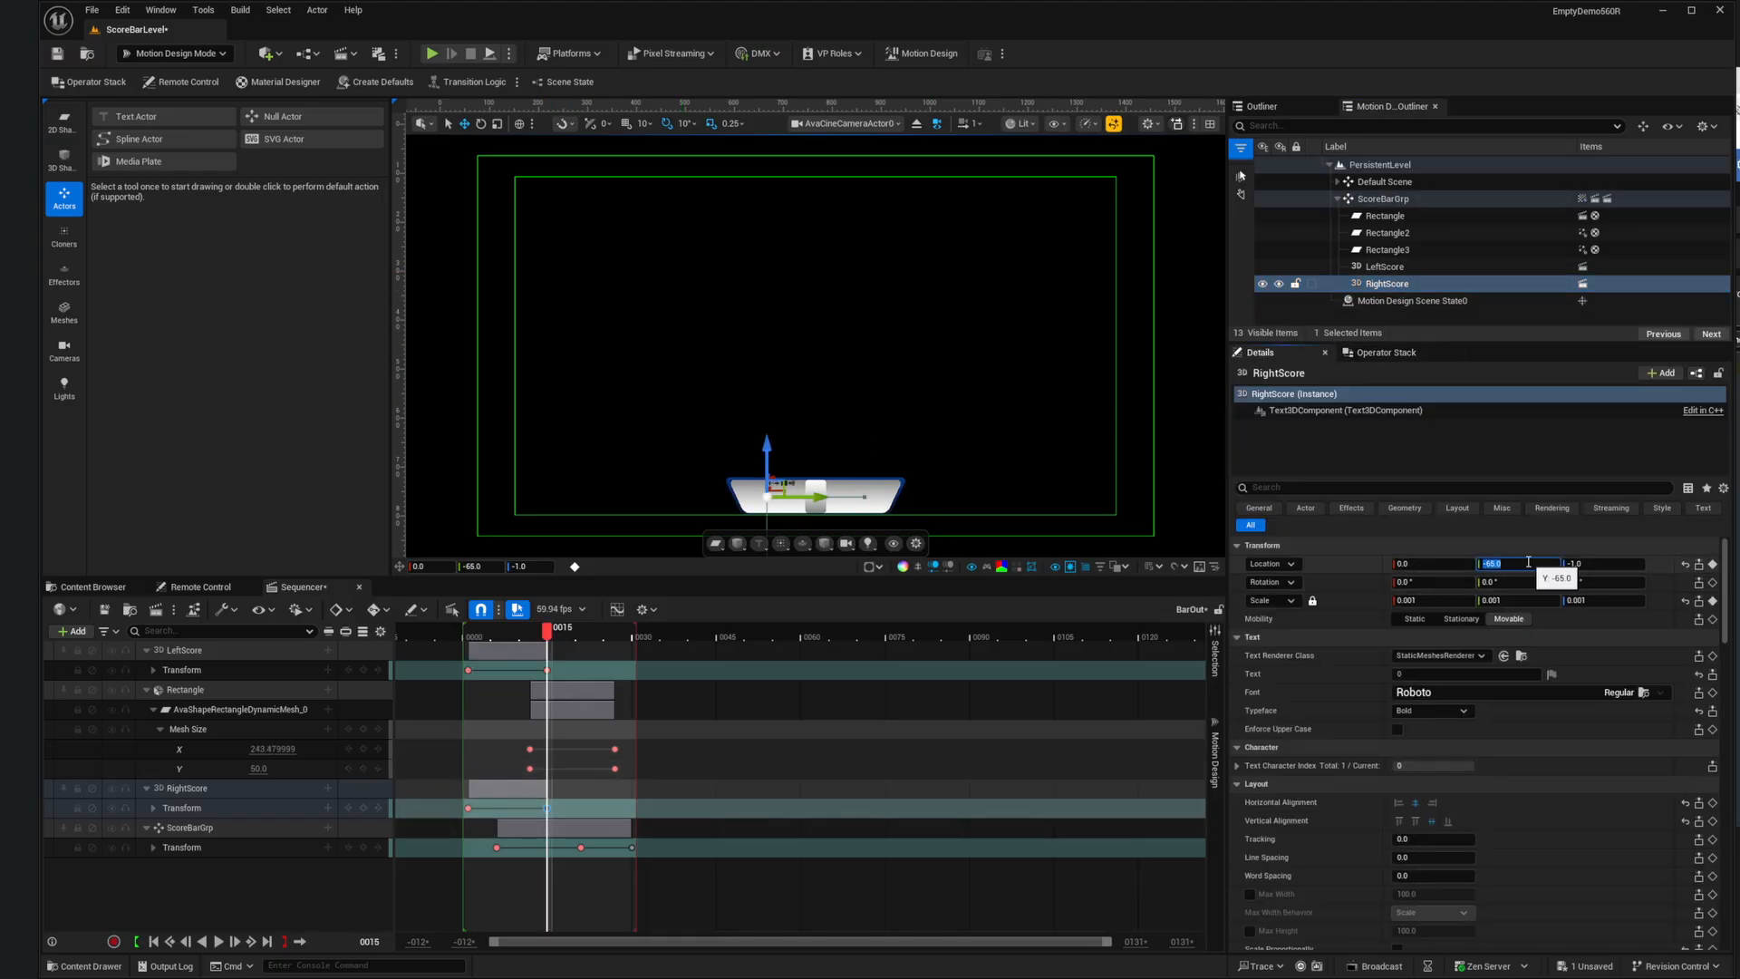
{"action": "type", "text": "65"}
{"action": "key", "text": "Return"}
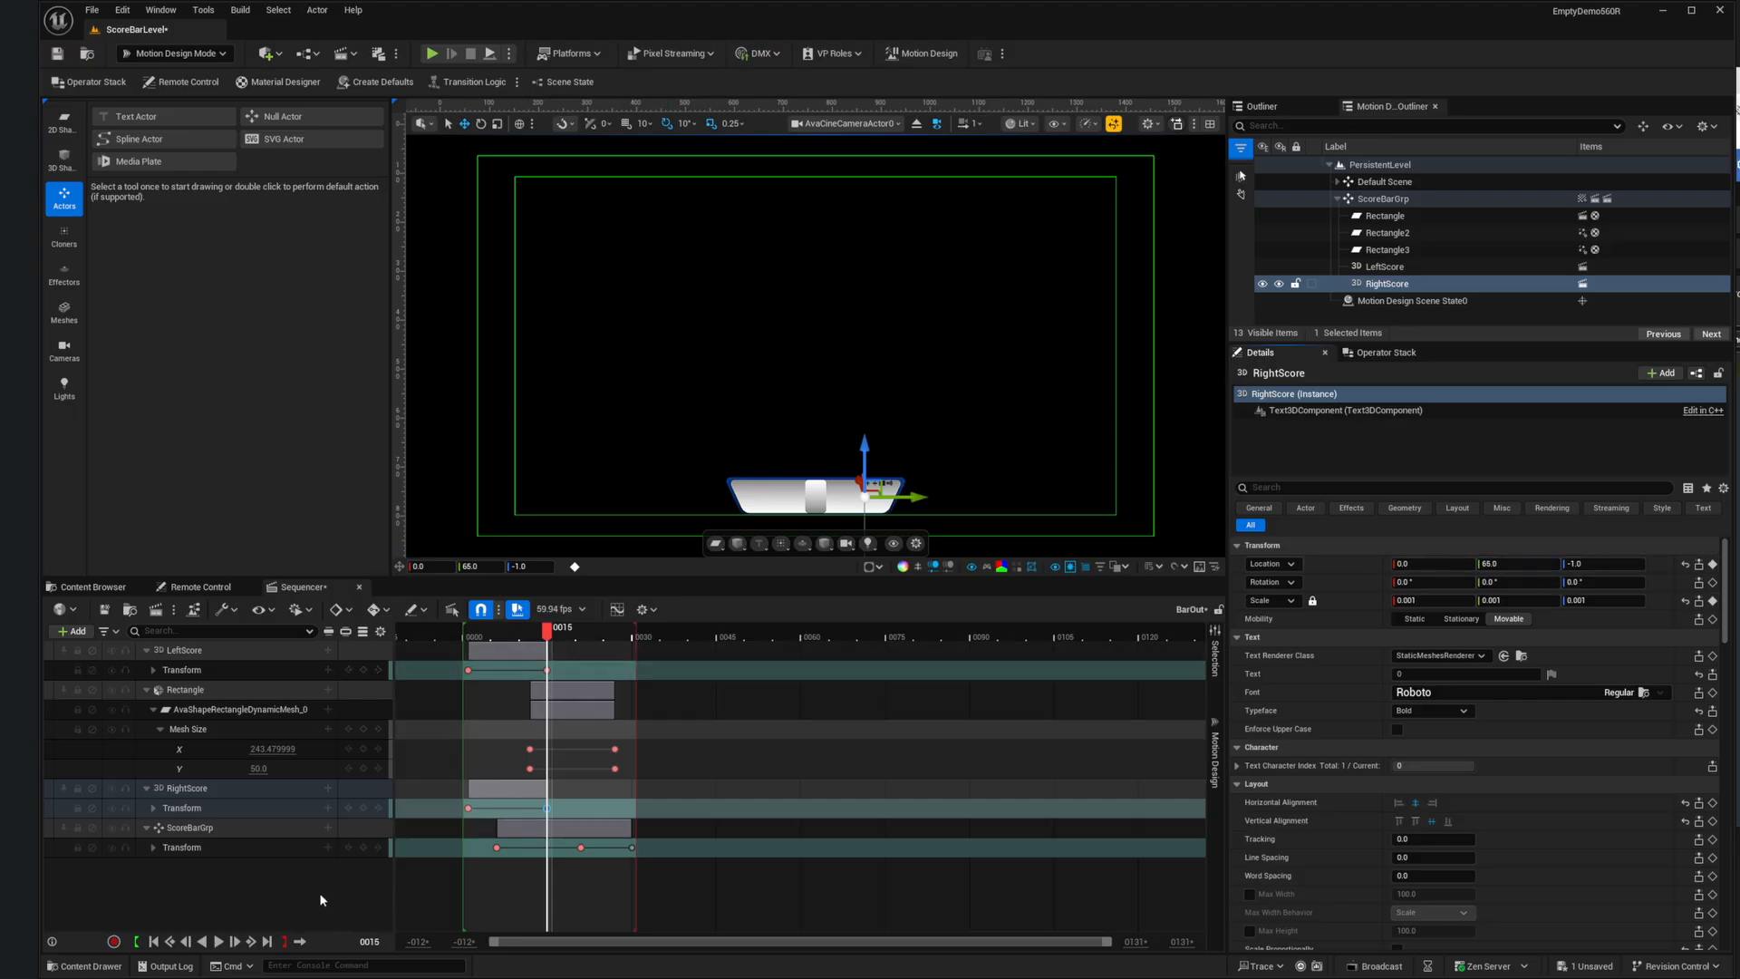
Step: Play the BarOut sequence from its start to check both scores' exit animation, and save the level
{"action": "left_click", "coordinate": [136, 942]}
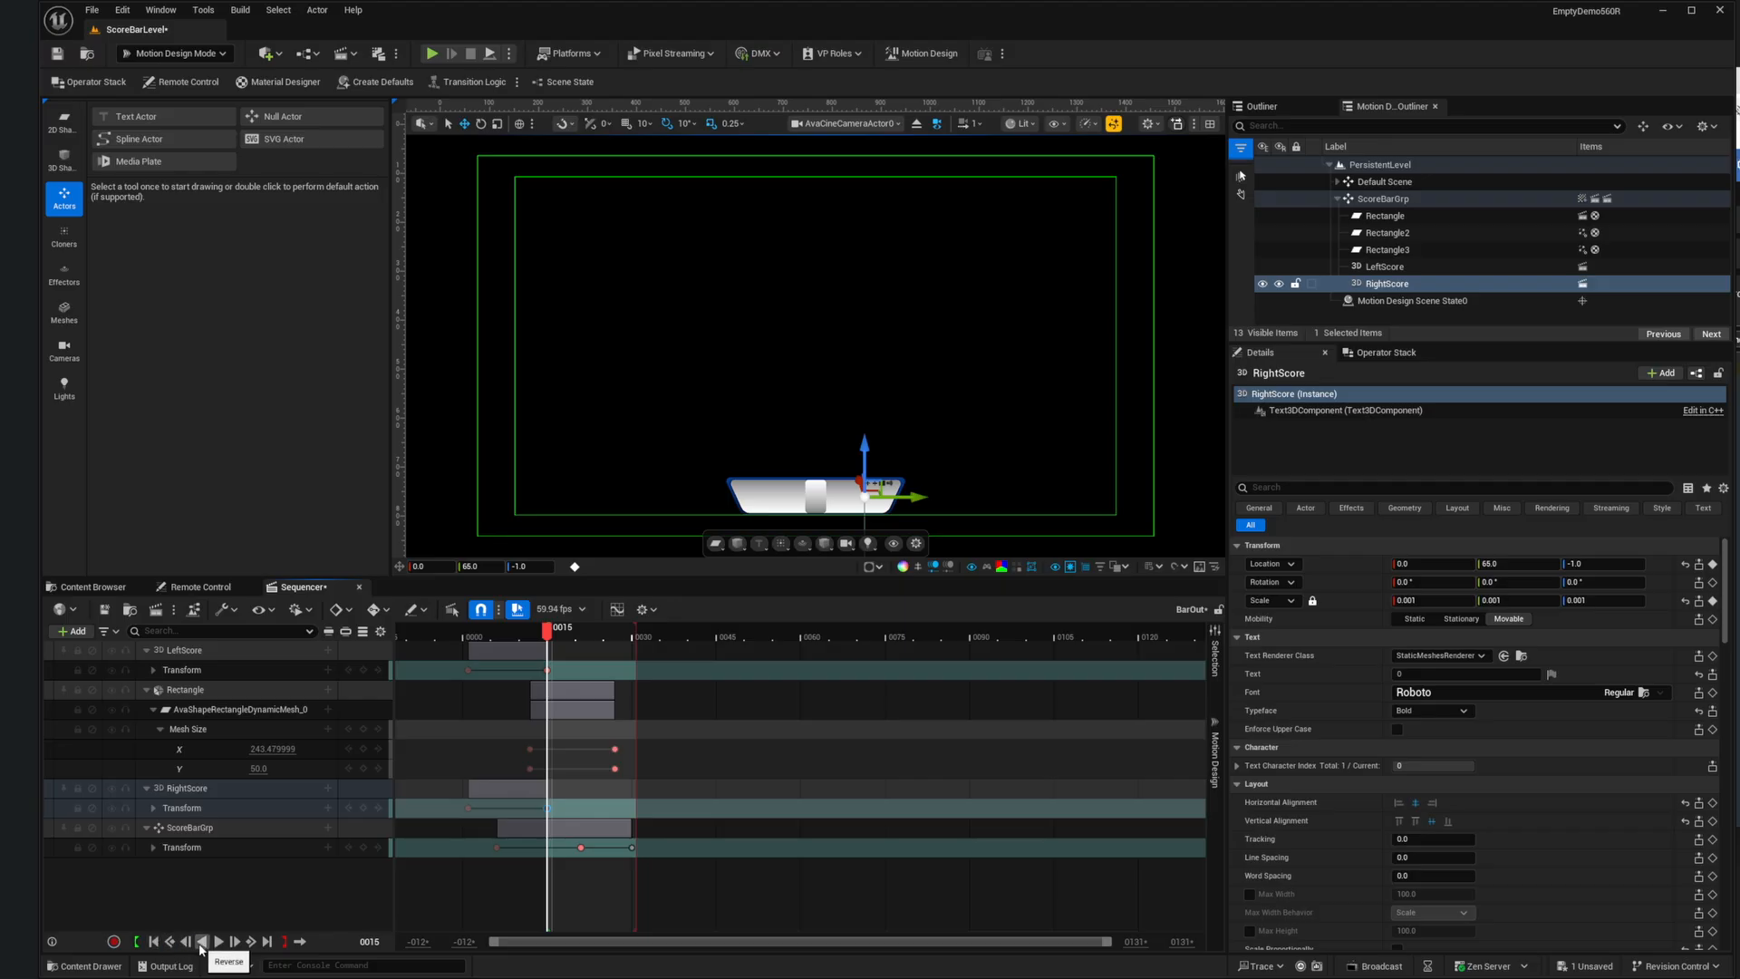
{"action": "left_click_drag", "start_coordinate": [548, 635], "coordinate": [463, 634]}
{"action": "left_click", "coordinate": [137, 942]}
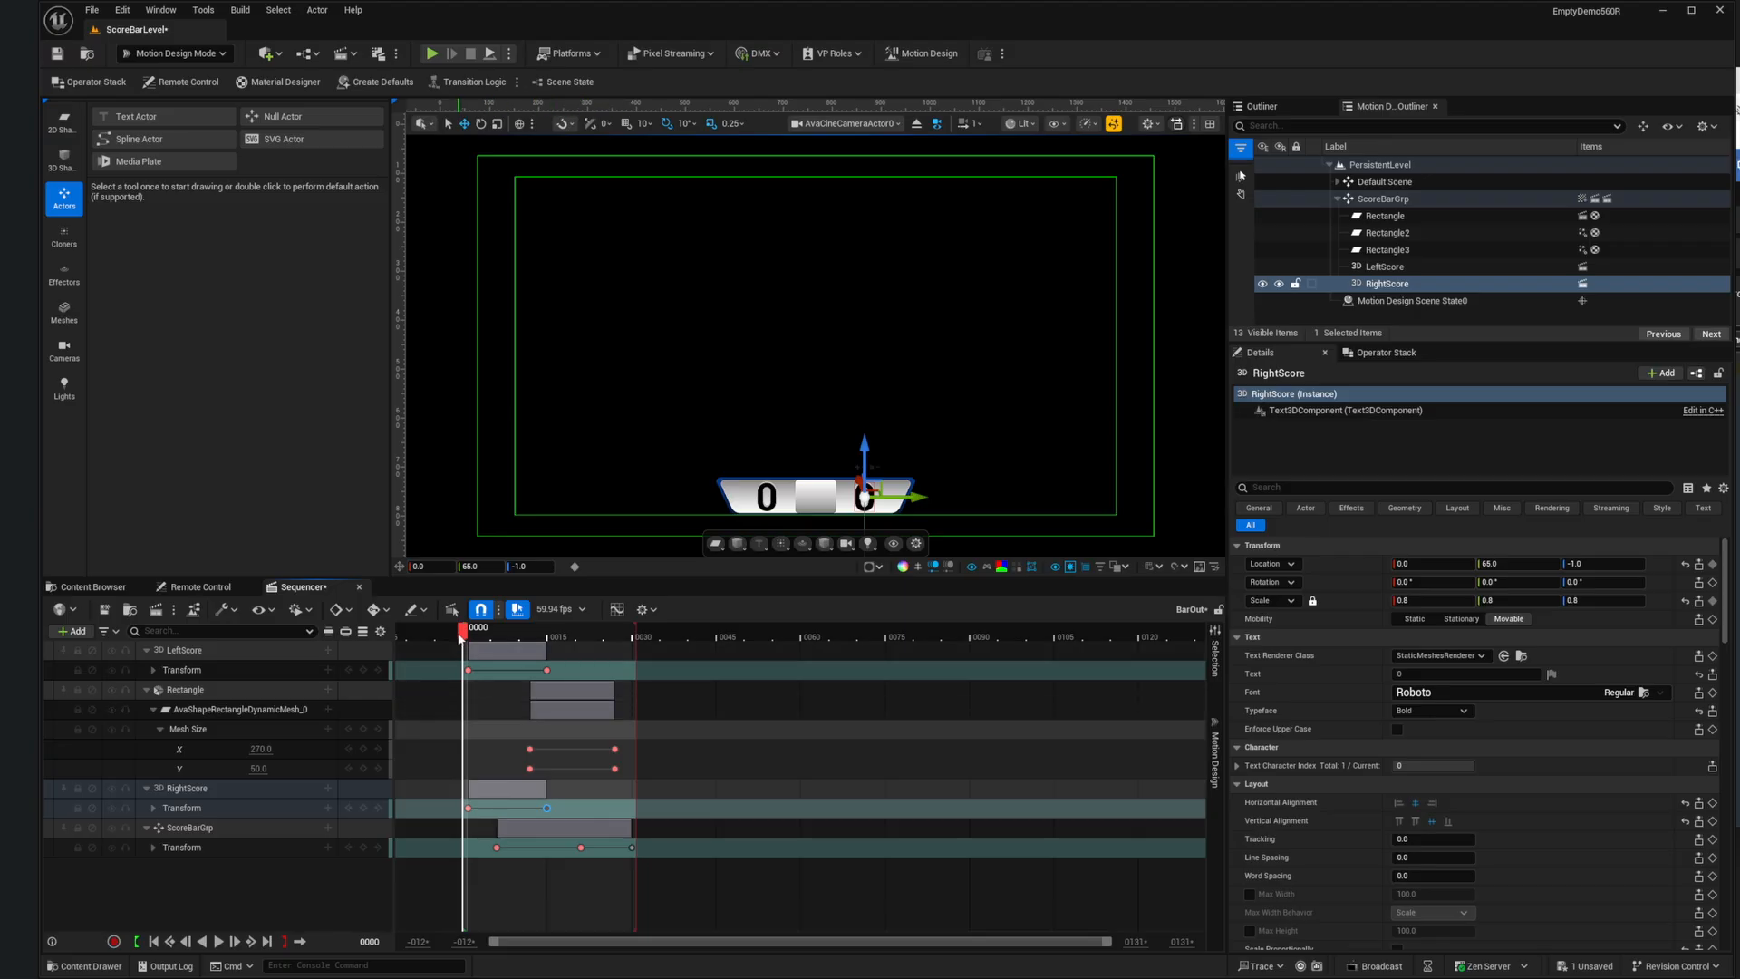
{"action": "left_click", "coordinate": [219, 942]}
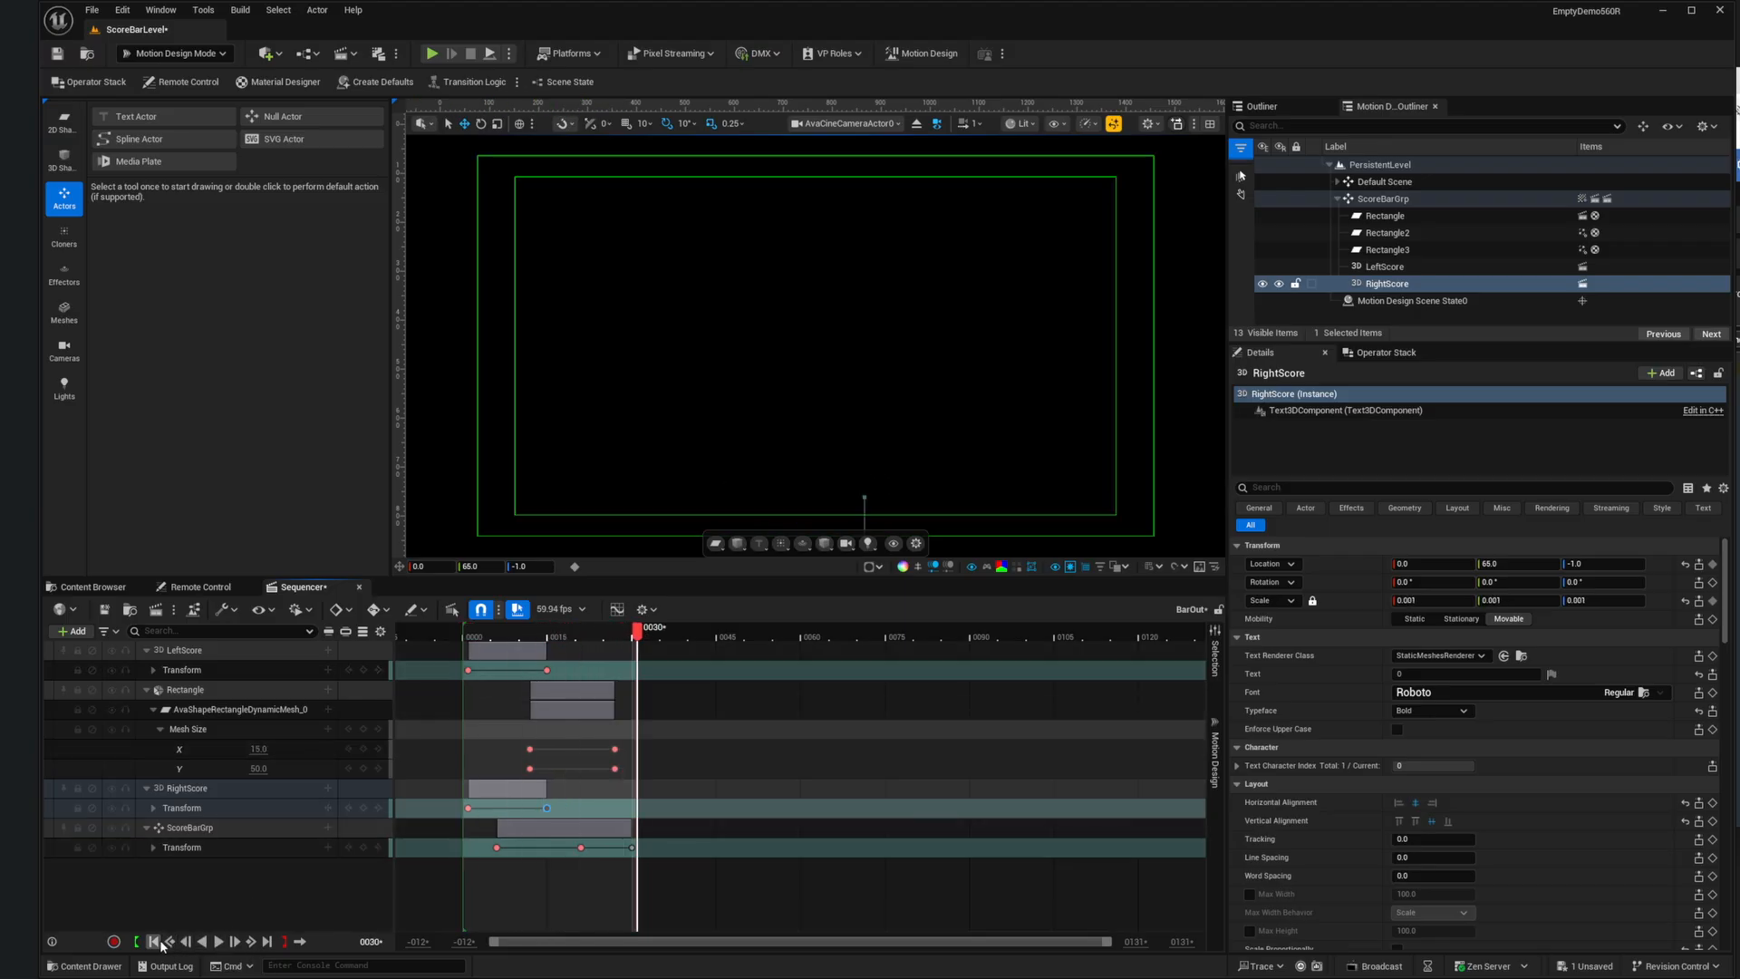
{"action": "left_click", "coordinate": [218, 942]}
{"action": "left_click", "coordinate": [205, 945]}
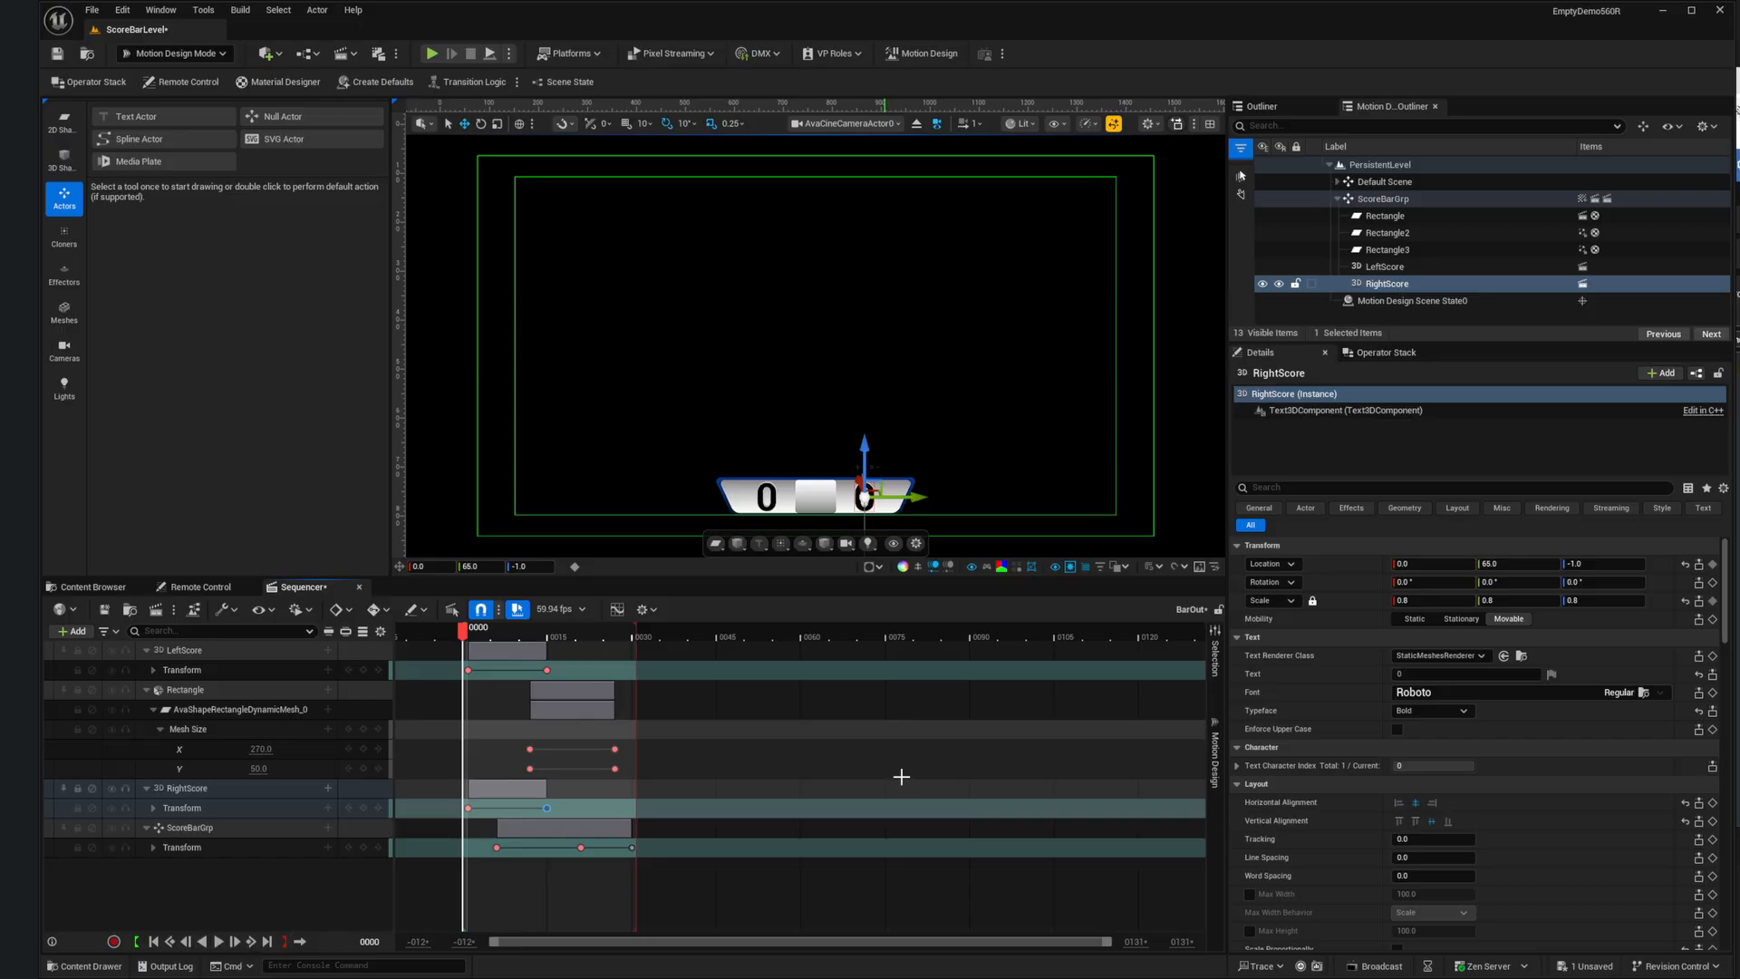
{"action": "key", "text": "ctrl+s"}
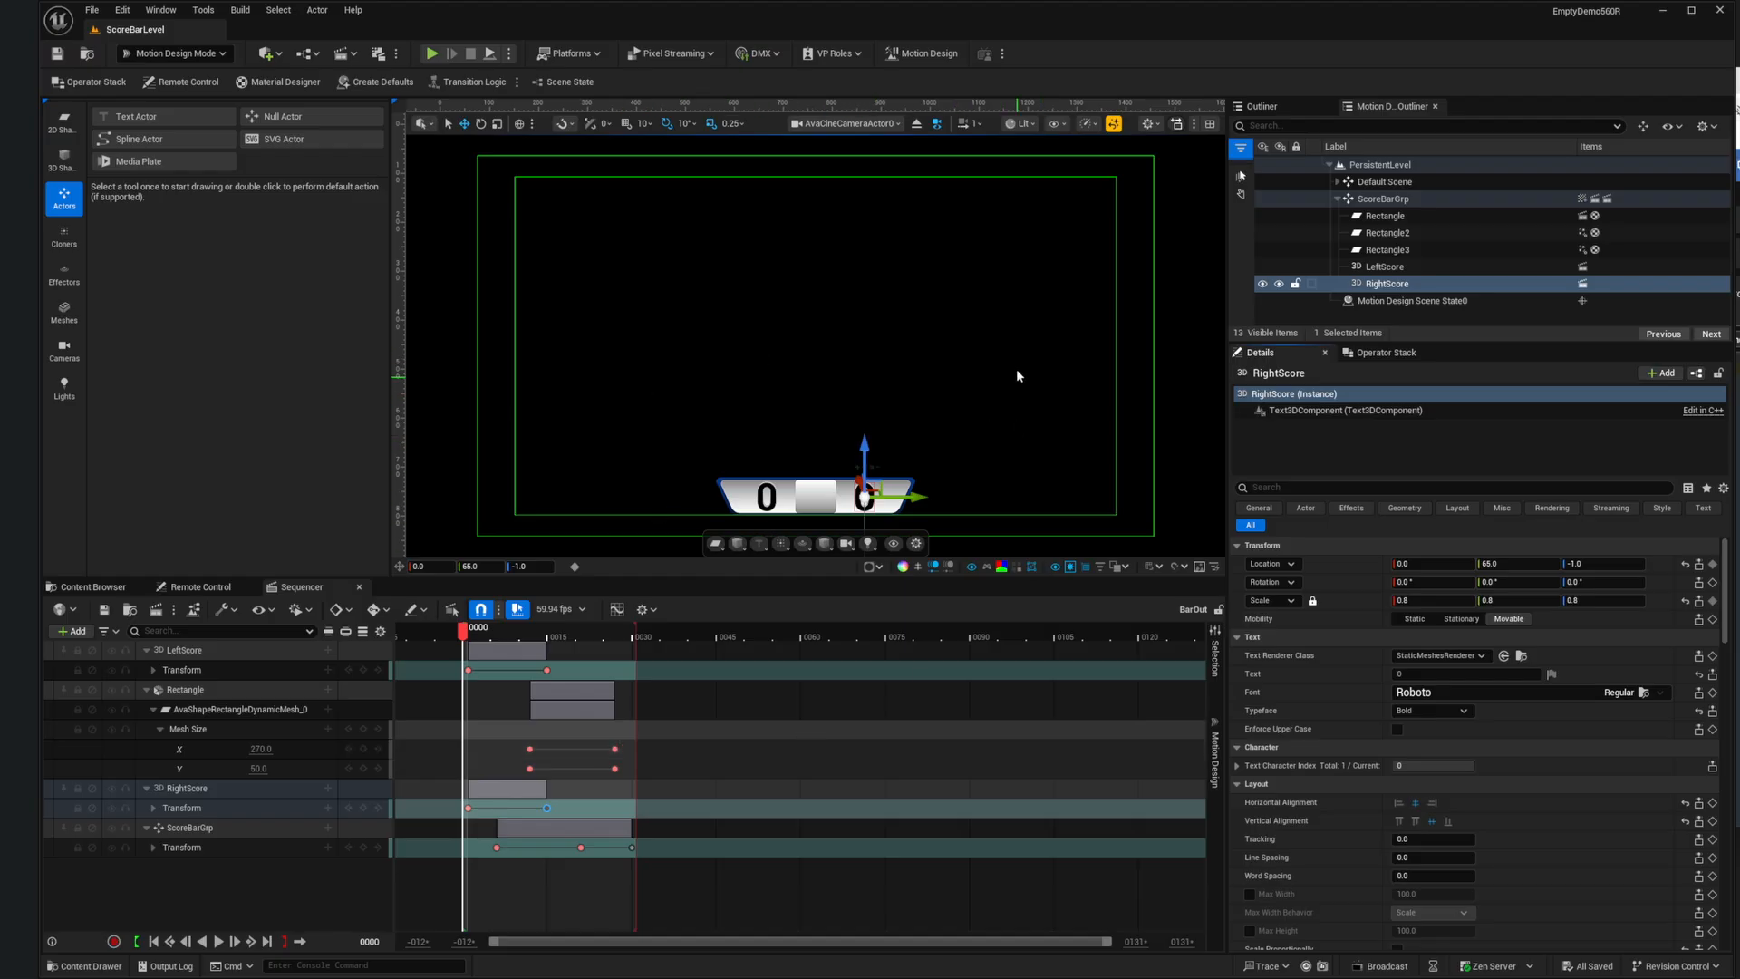
Step: Expose the Text property of both LeftScore and RightScore to Remote Control
{"action": "left_click", "coordinate": [1416, 301]}
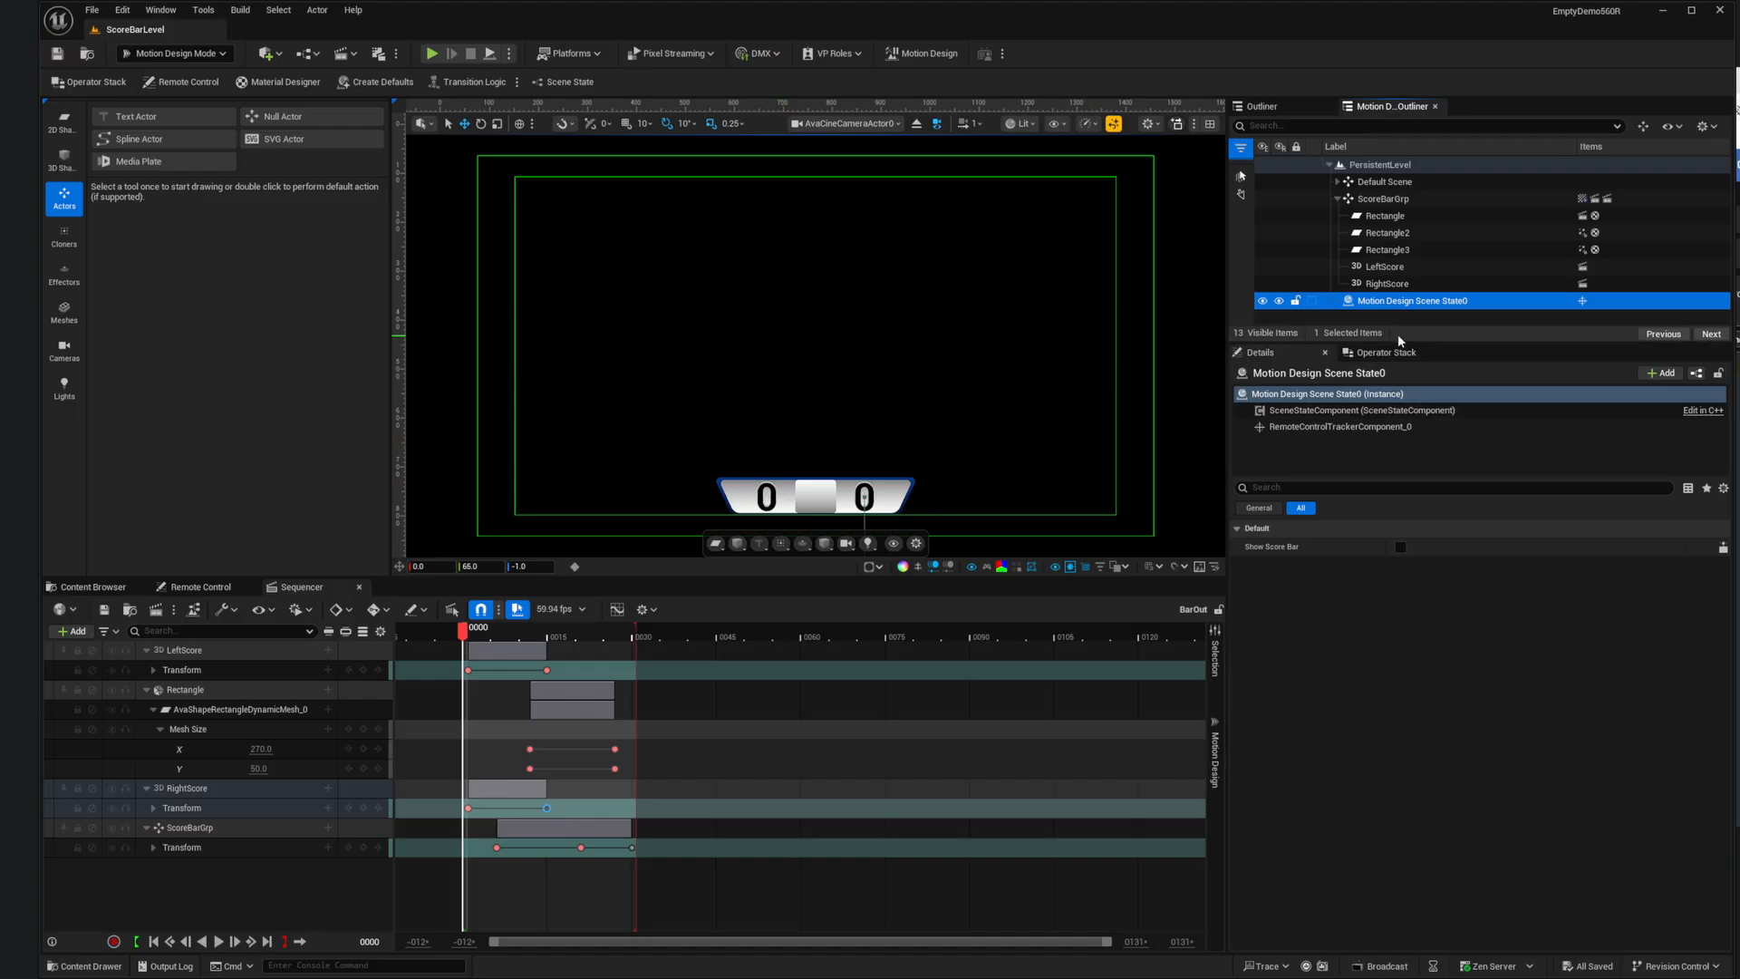
{"action": "left_click", "coordinate": [1392, 268]}
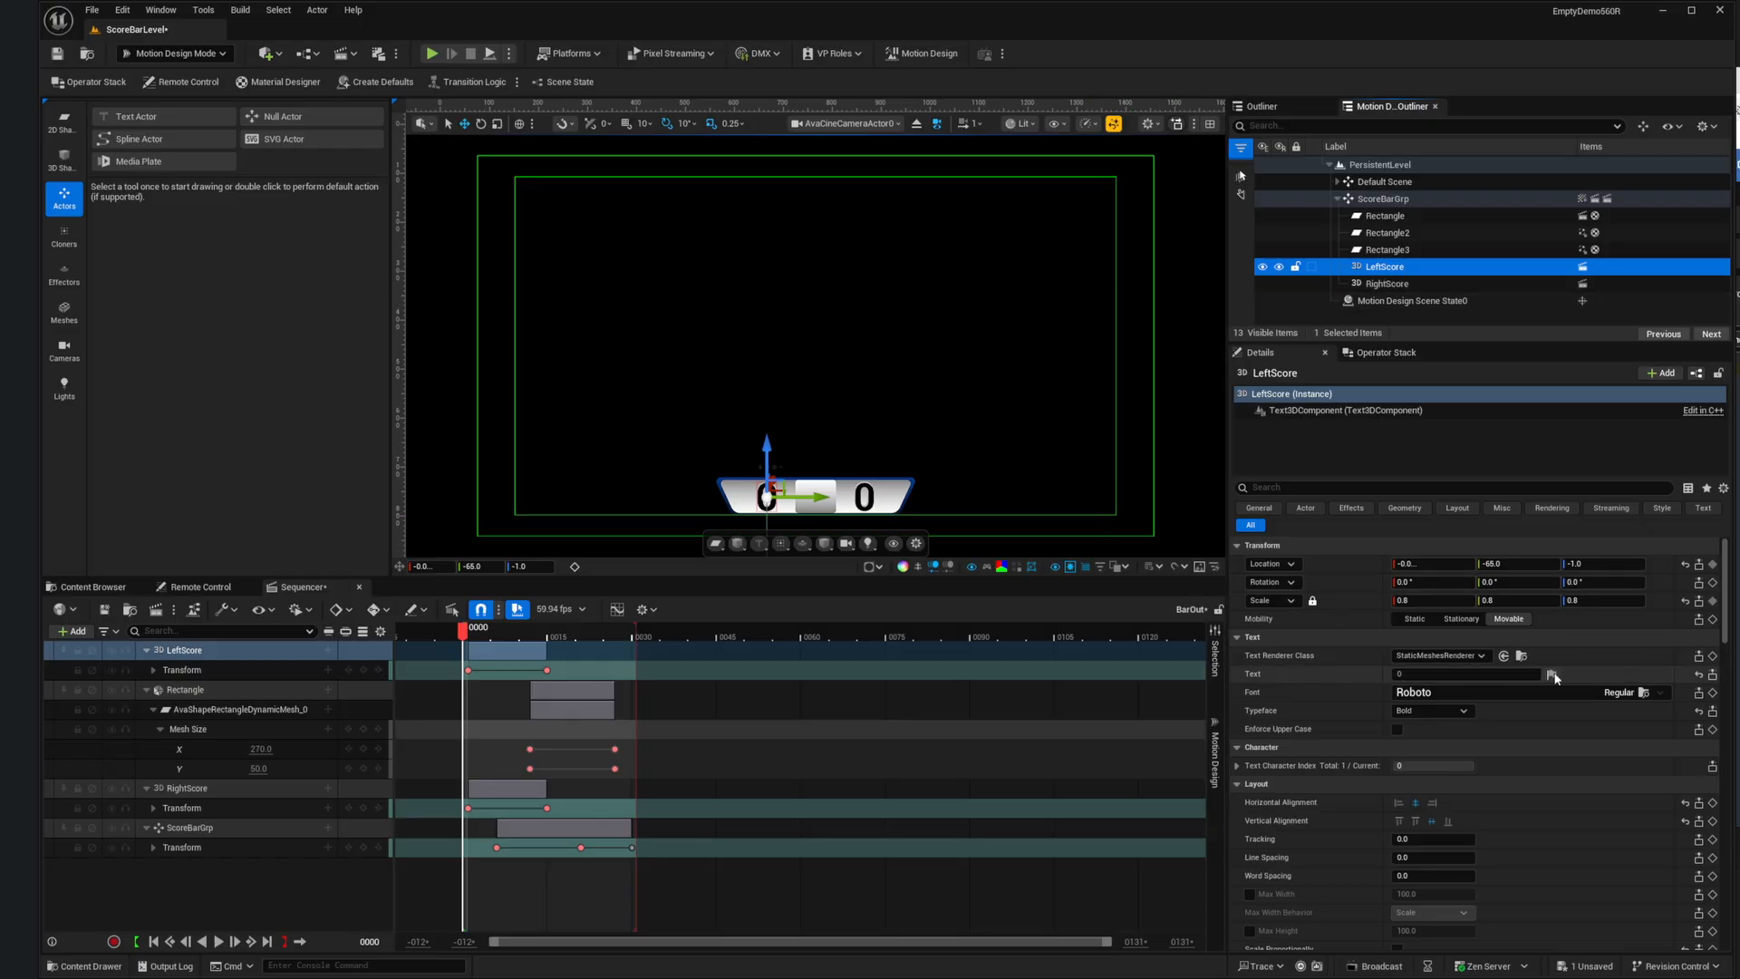
{"action": "left_click", "coordinate": [1711, 675]}
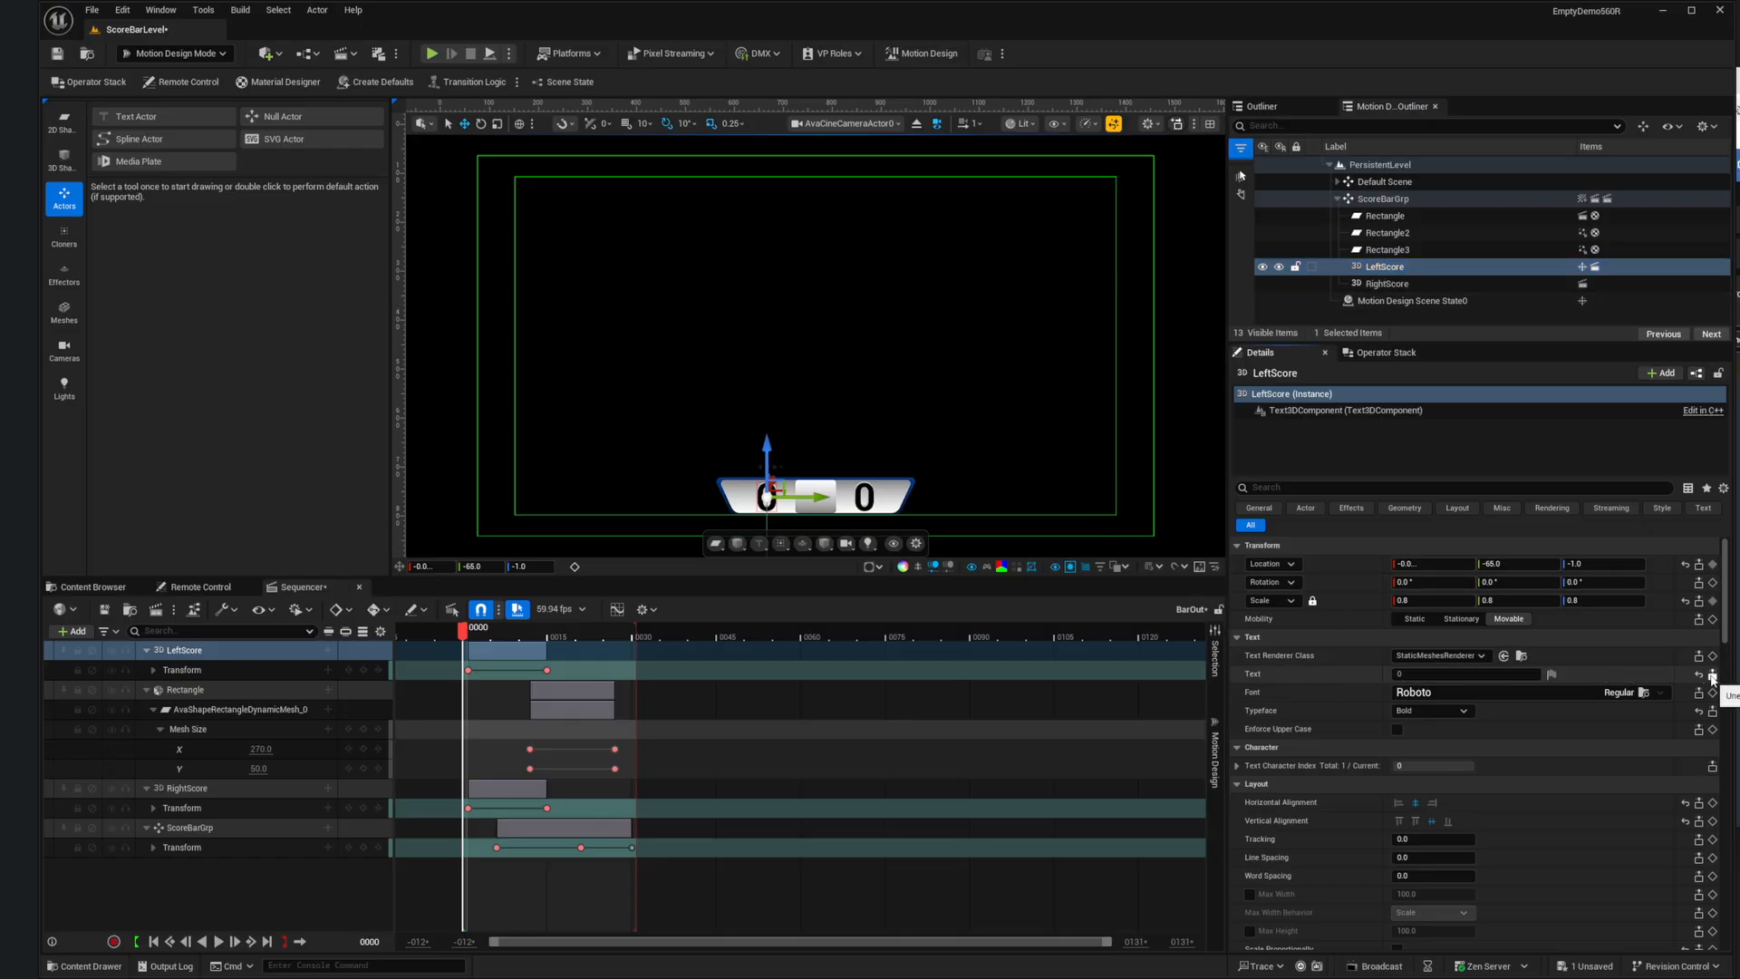
{"action": "left_click", "coordinate": [194, 587]}
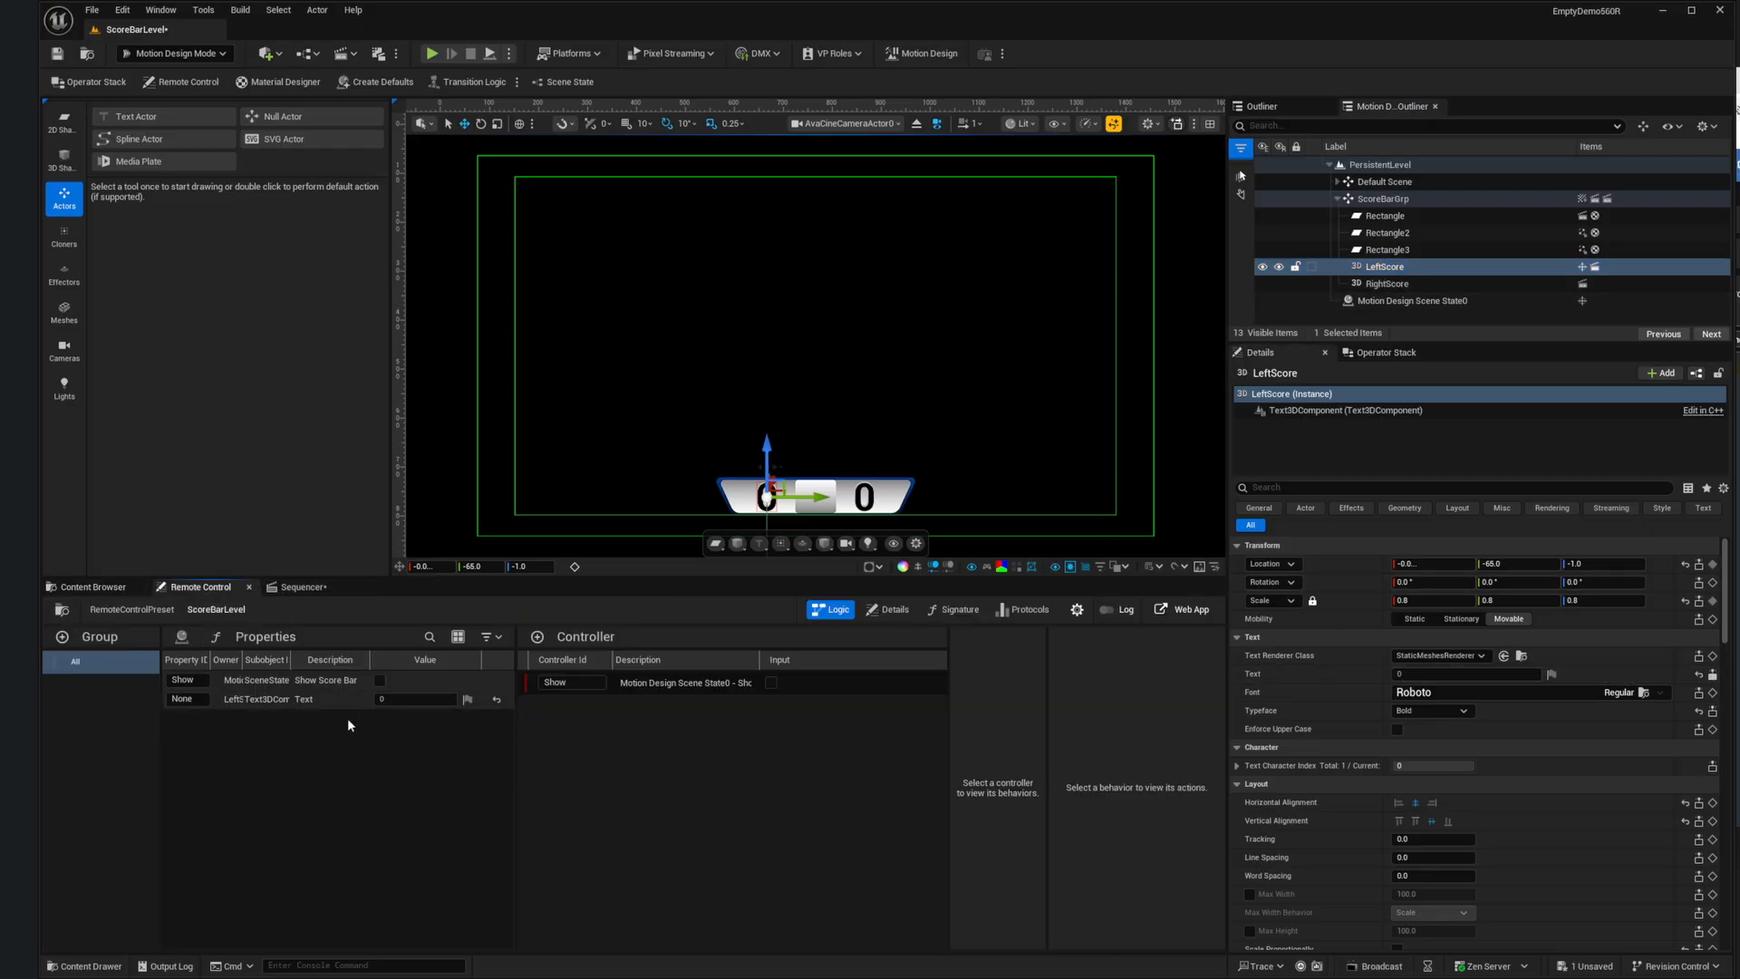
{"action": "left_click", "coordinate": [1450, 283]}
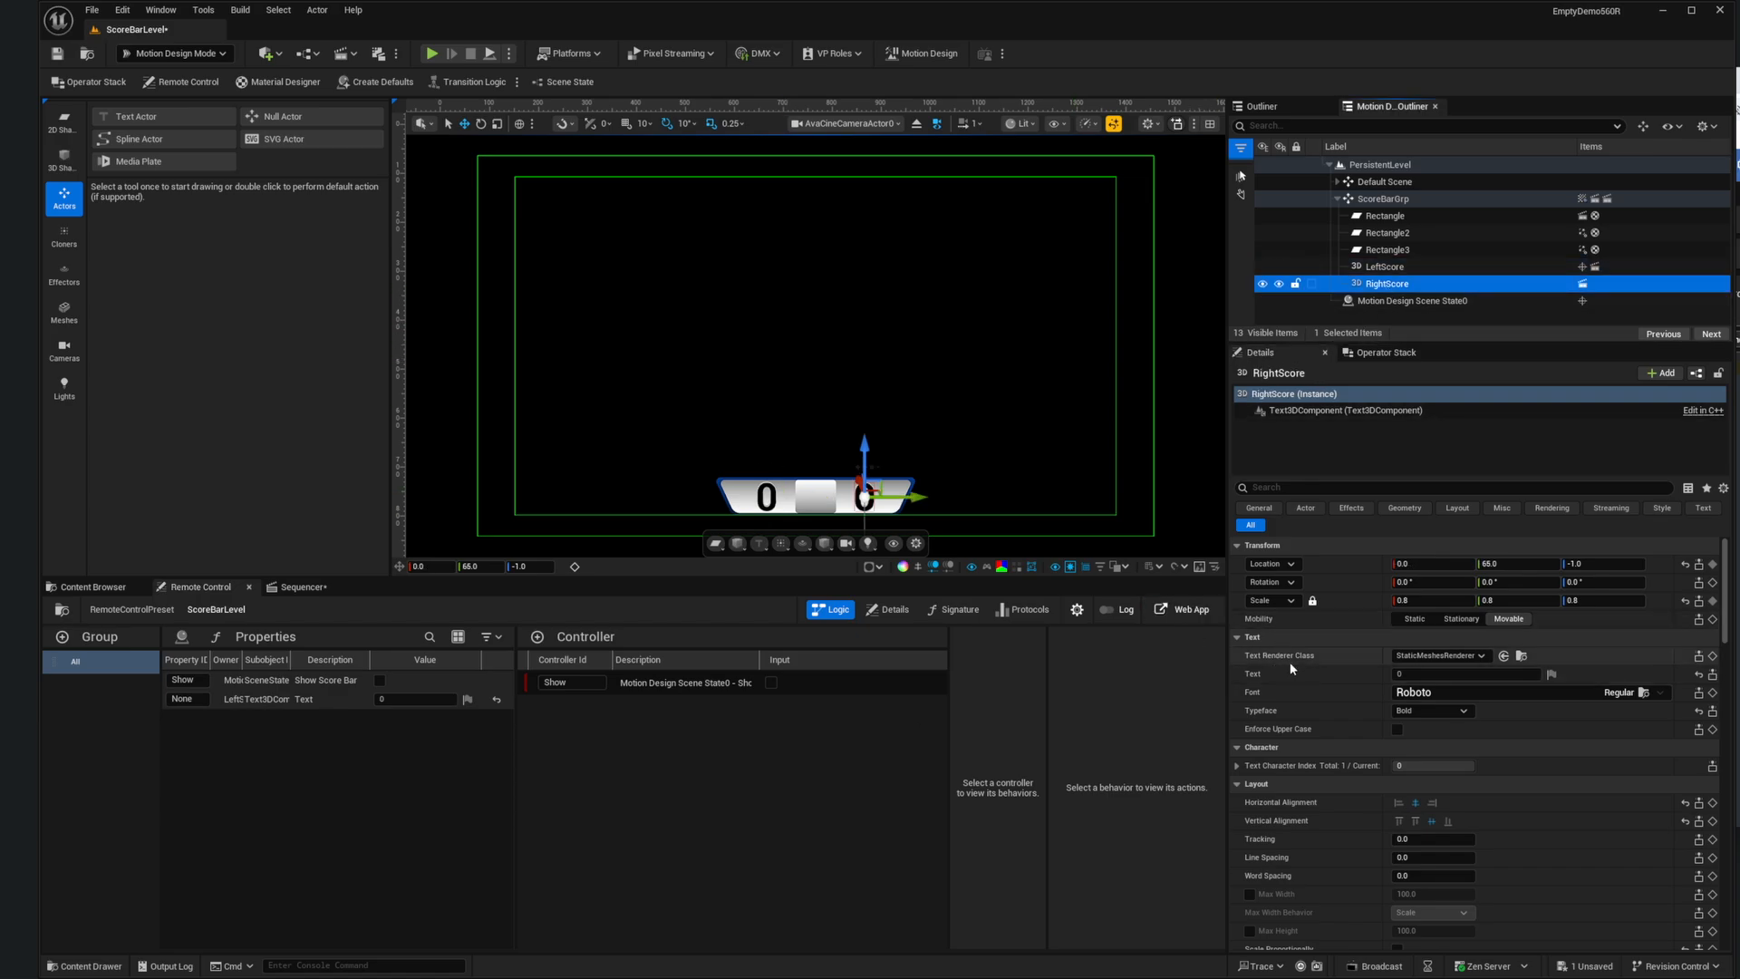
{"action": "left_click", "coordinate": [1713, 675]}
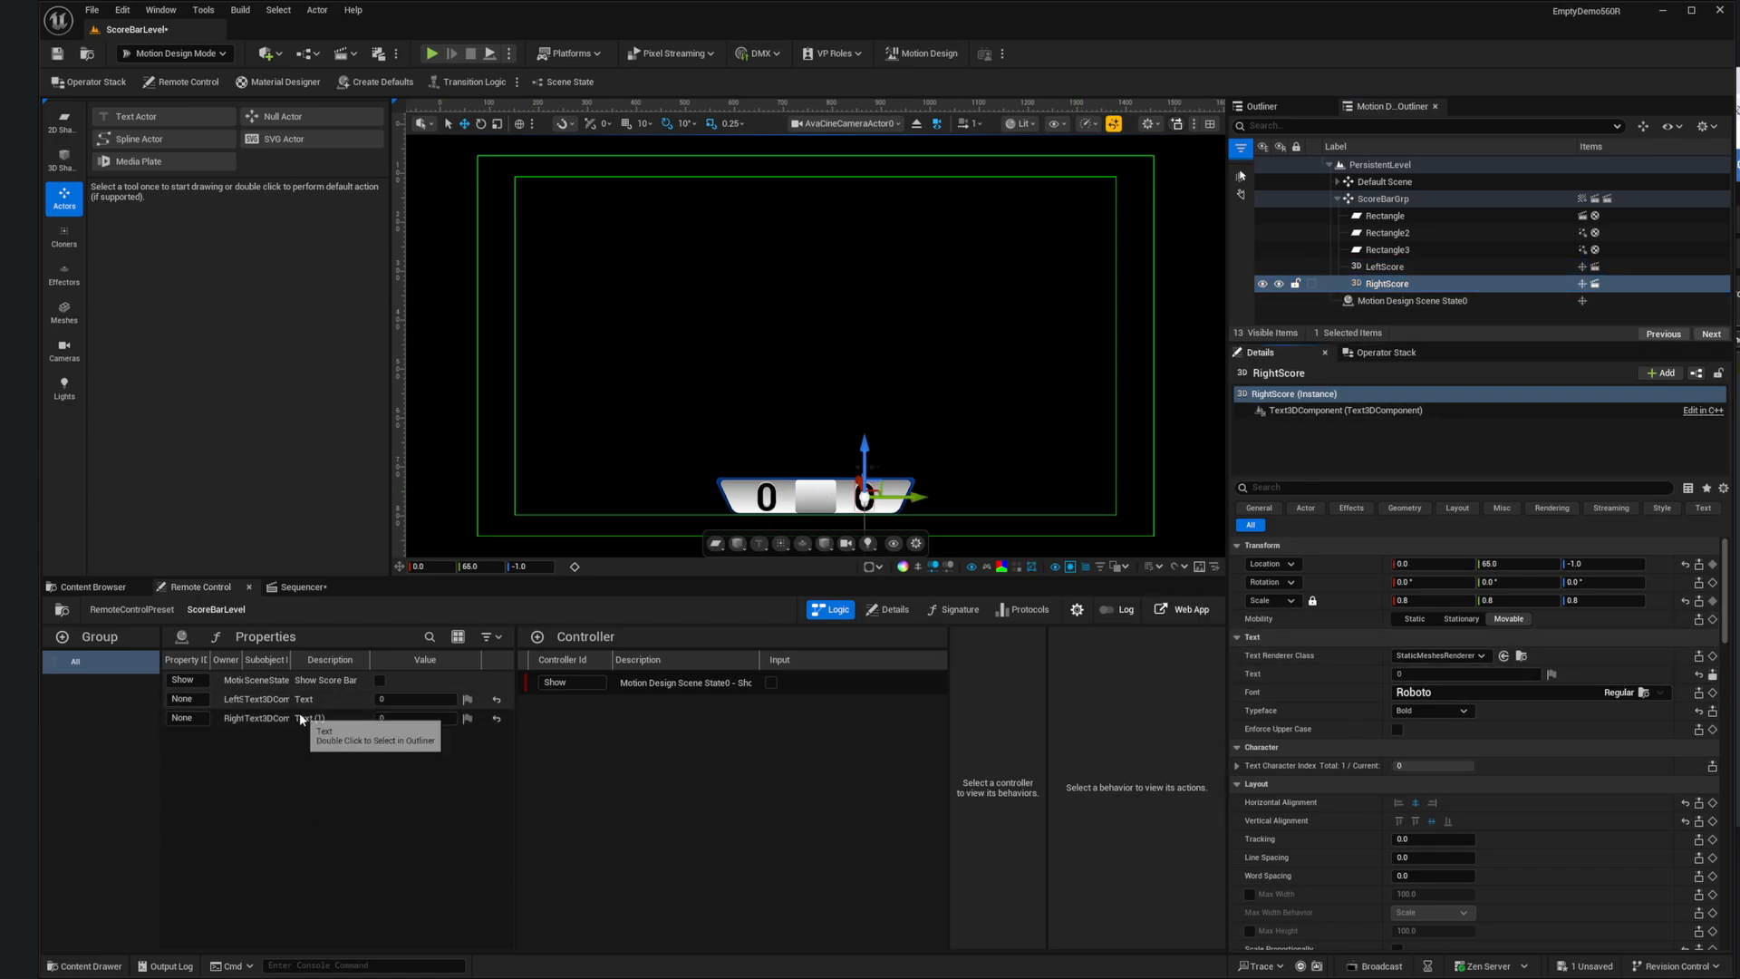
Step: Test the exposed text properties with 1 for LeftScore and 2 for RightScore, and reset them to zero
{"action": "left_click", "coordinate": [405, 700]}
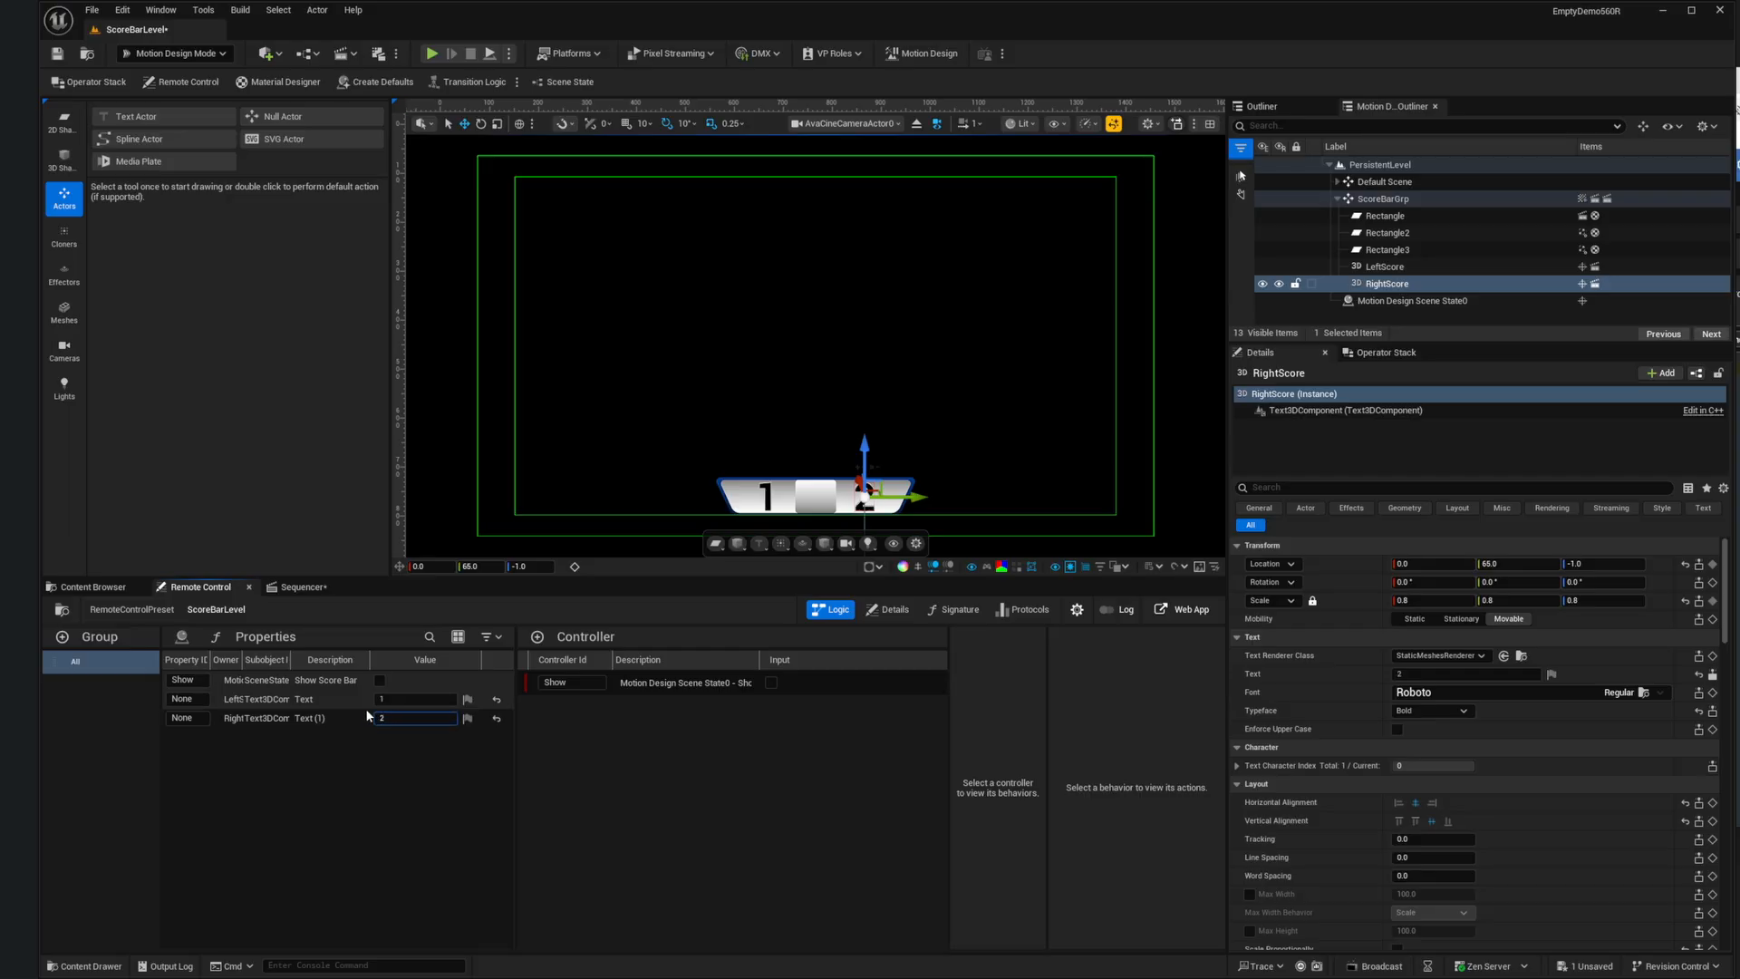
{"action": "left_click_drag", "start_coordinate": [391, 719], "coordinate": [362, 713]}
{"action": "type", "text": "0"}
{"action": "left_click", "coordinate": [379, 699]}
{"action": "type", "text": "0."}
Step: Create Remote Control controllers from the LeftScore and RightScore text properties
{"action": "left_click", "coordinate": [337, 700]}
{"action": "left_click", "coordinate": [322, 716], "text": "shift"}
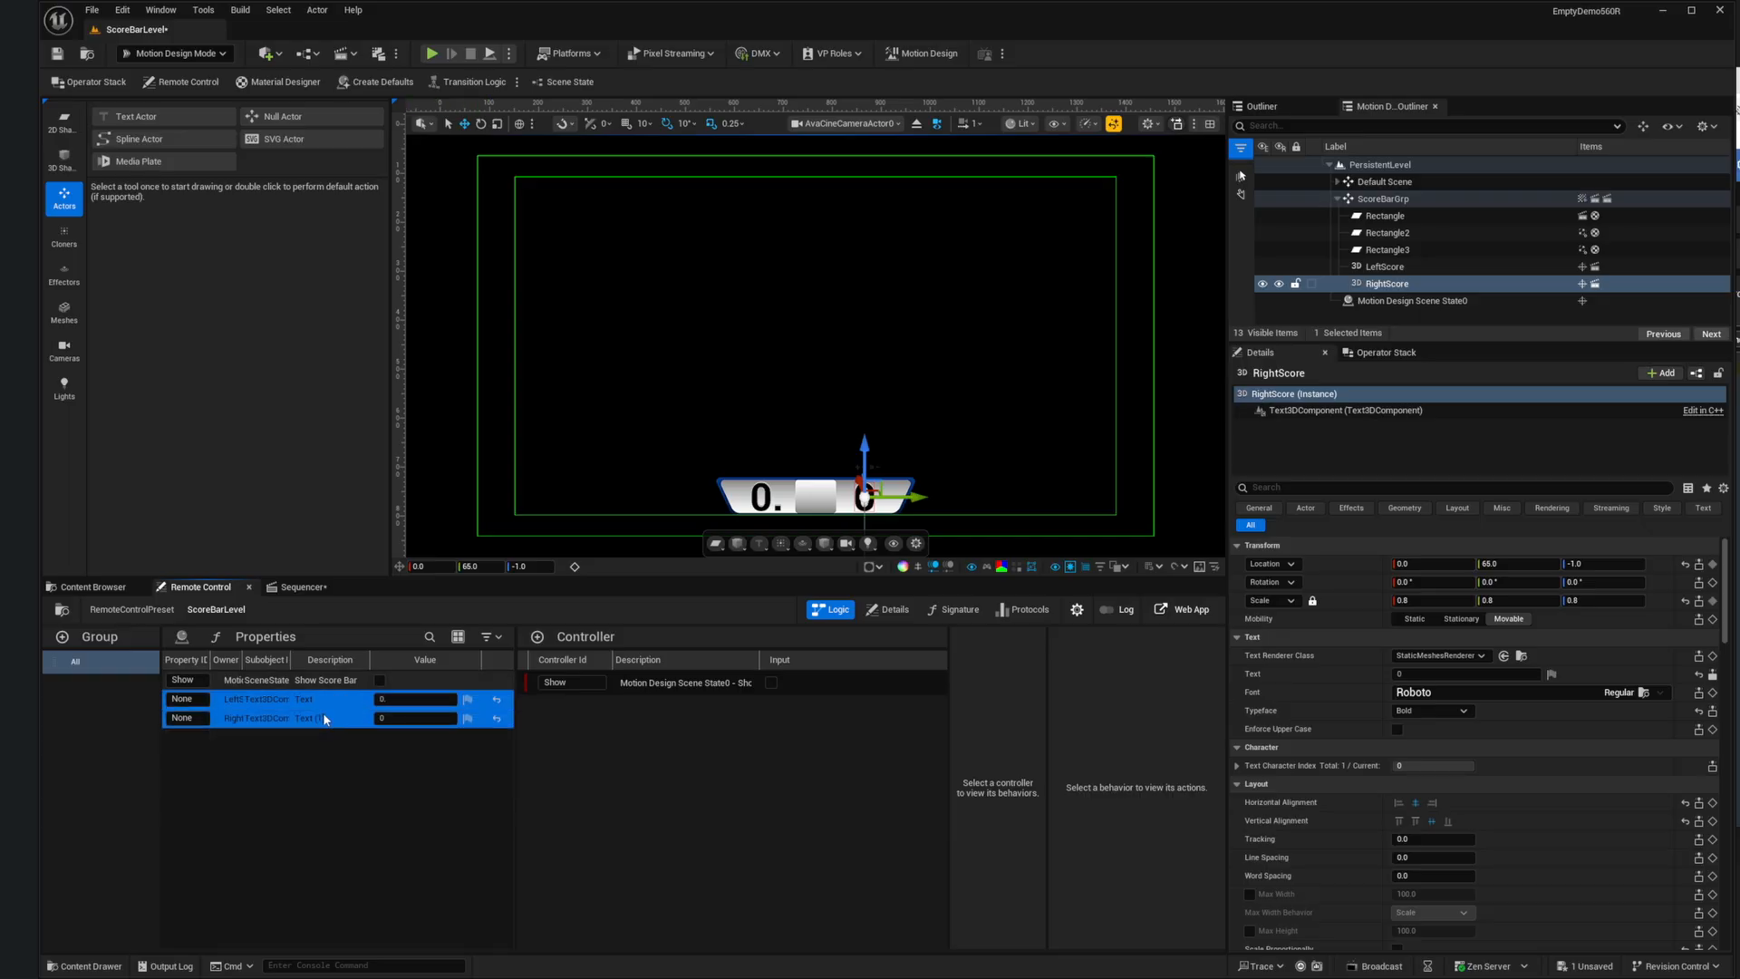
{"action": "left_click_drag", "start_coordinate": [302, 699], "coordinate": [665, 736]}
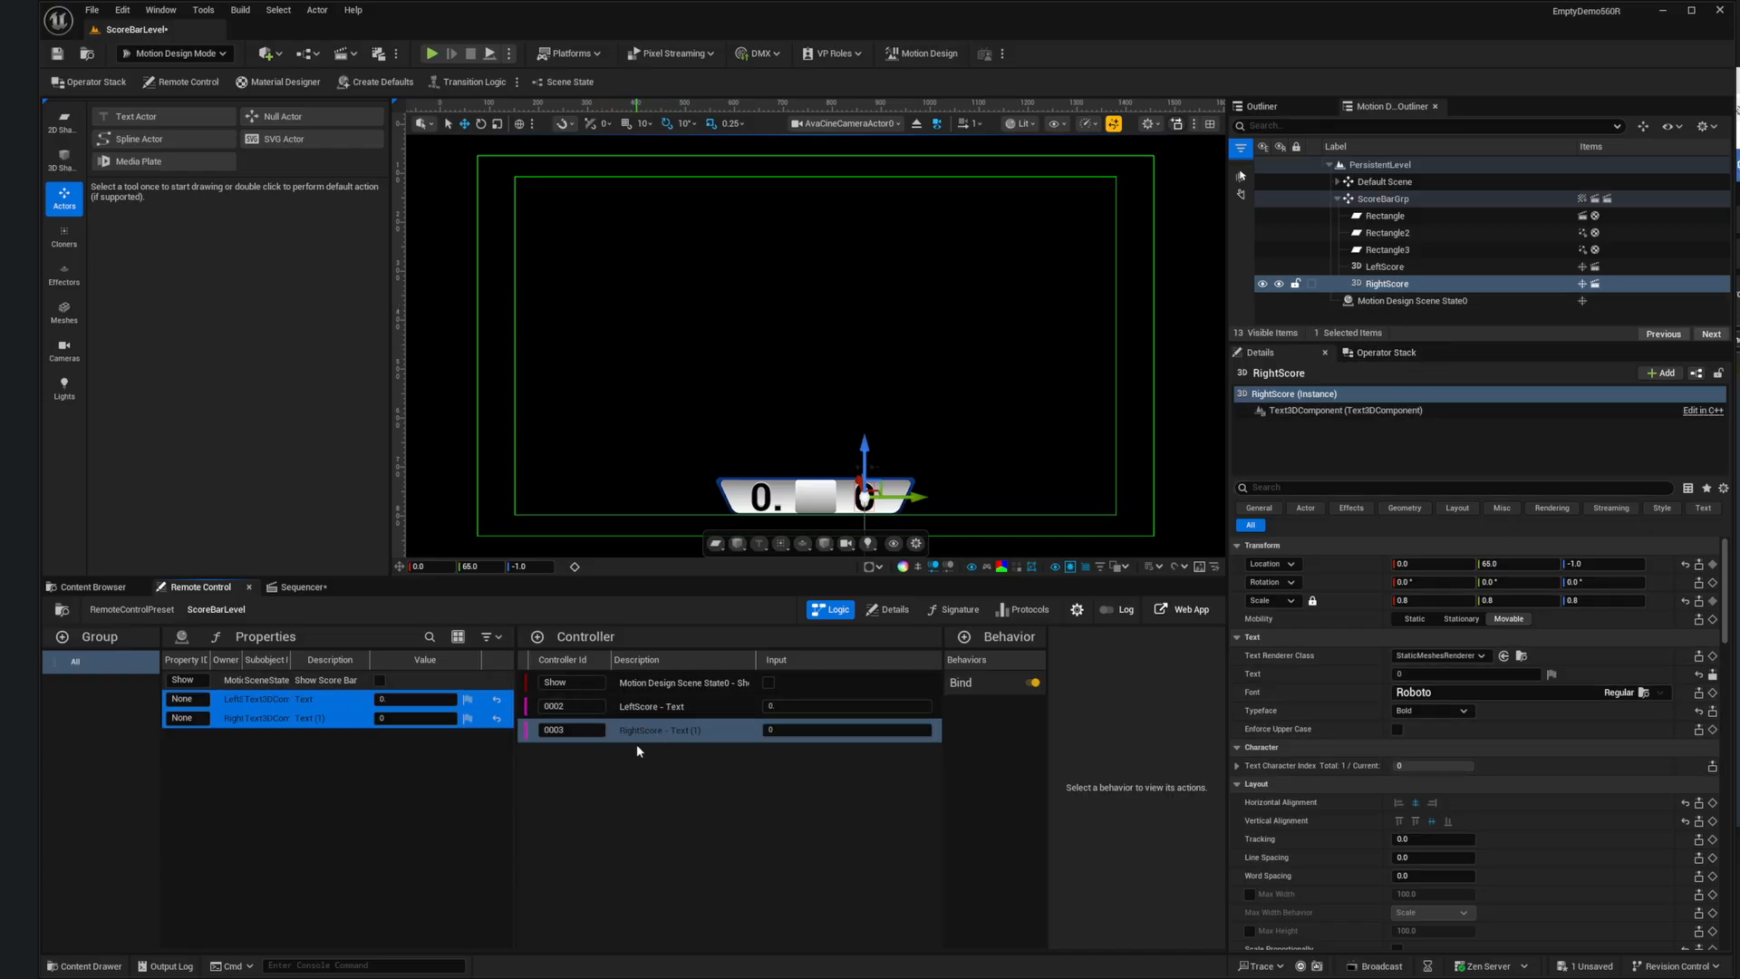
Step: Remove the stray period from LeftScore's text property and its controller input so both read 0
{"action": "left_click", "coordinate": [407, 698]}
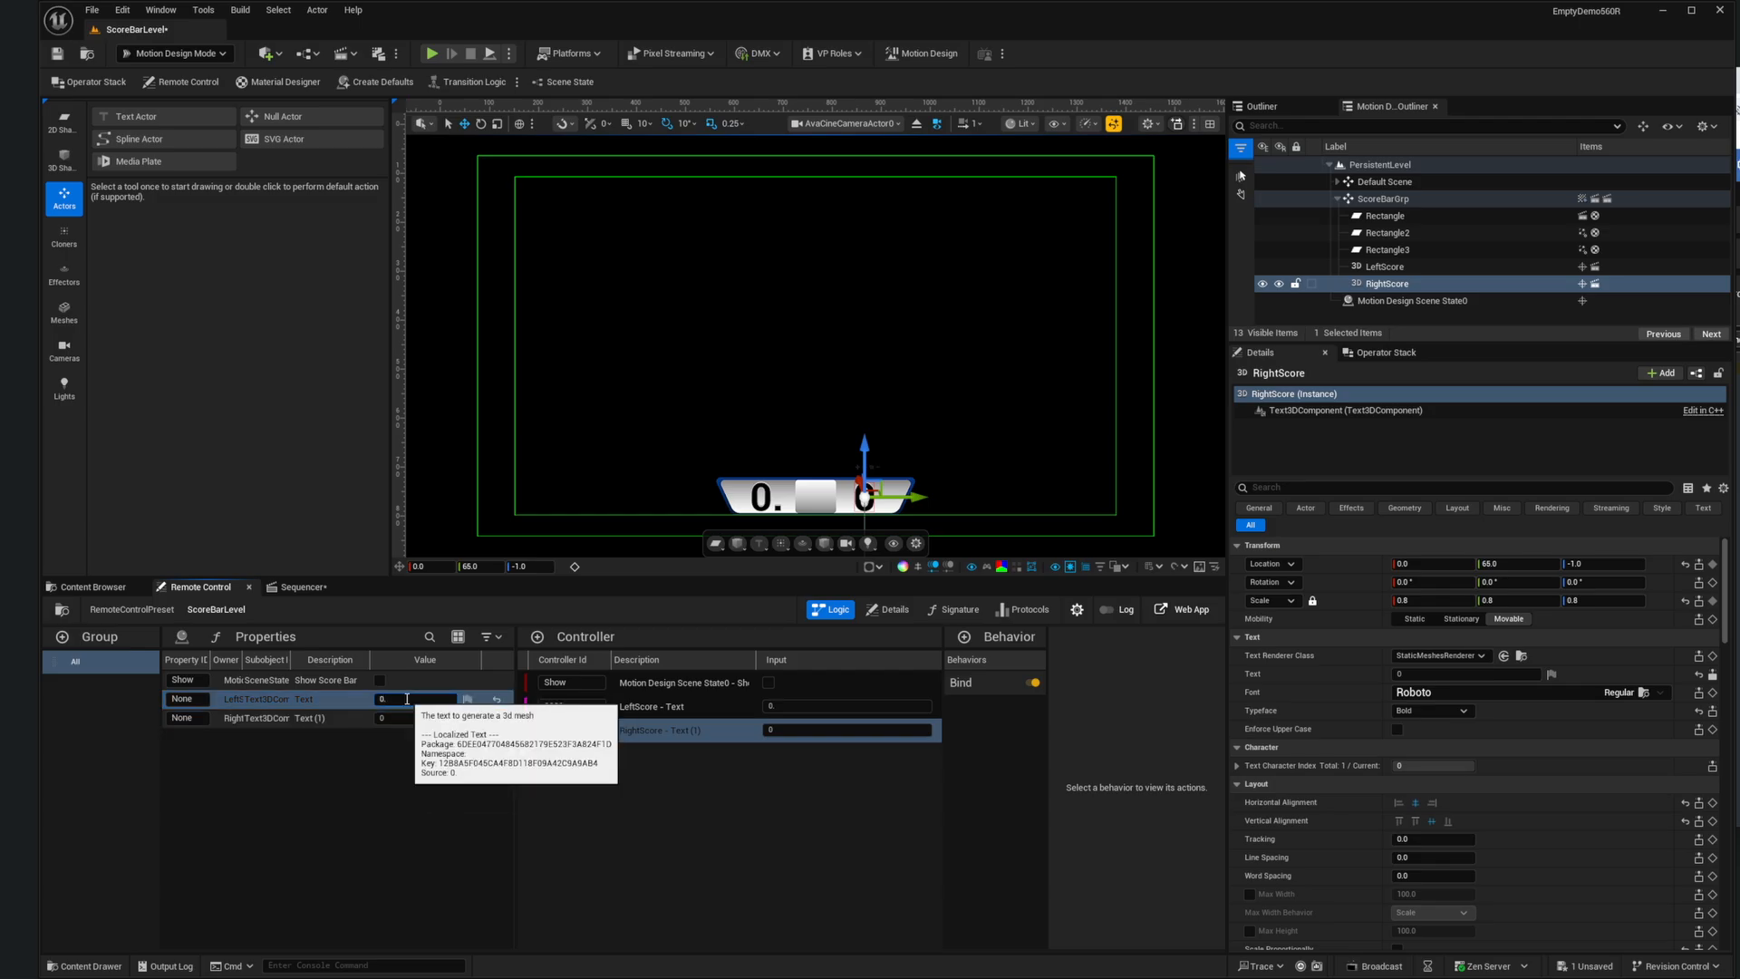
{"action": "key", "text": "BackSpace"}
{"action": "left_click", "coordinate": [804, 705]}
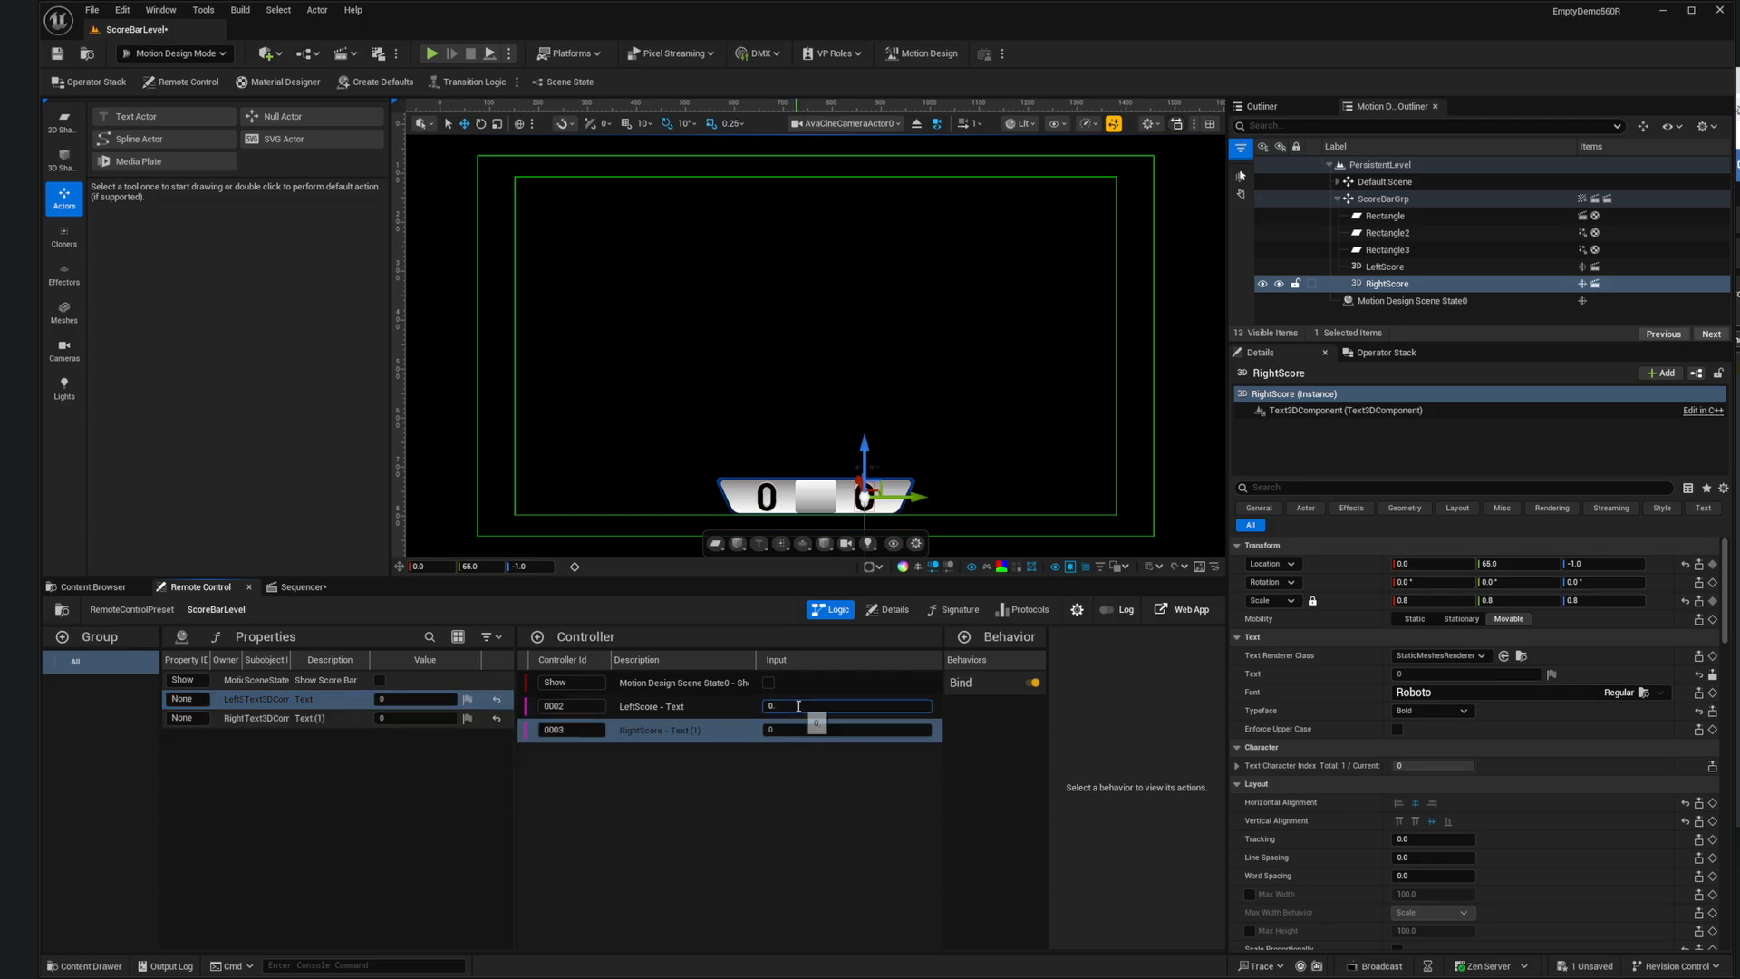
{"action": "key", "text": "BackSpace"}
{"action": "left_click", "coordinate": [456, 804]}
Step: Open the Scene State blueprint and enlarge its window and graph area to show the whole state machine
{"action": "left_click", "coordinate": [1431, 302]}
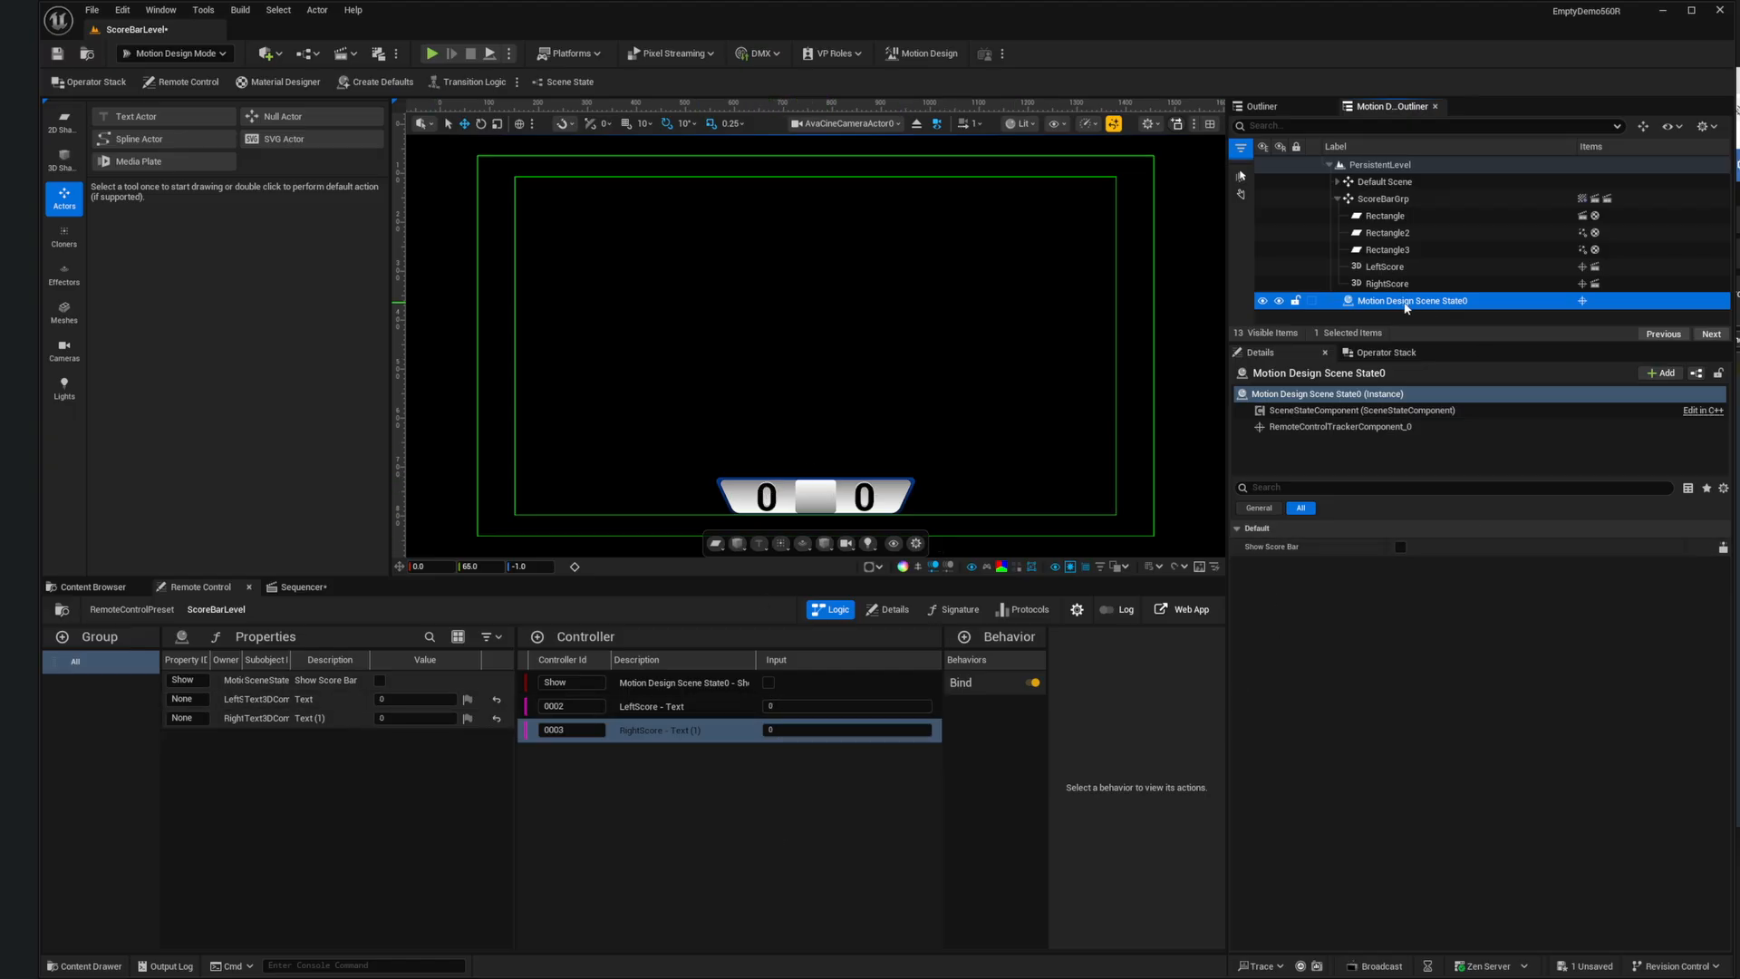
{"action": "left_click", "coordinate": [570, 84]}
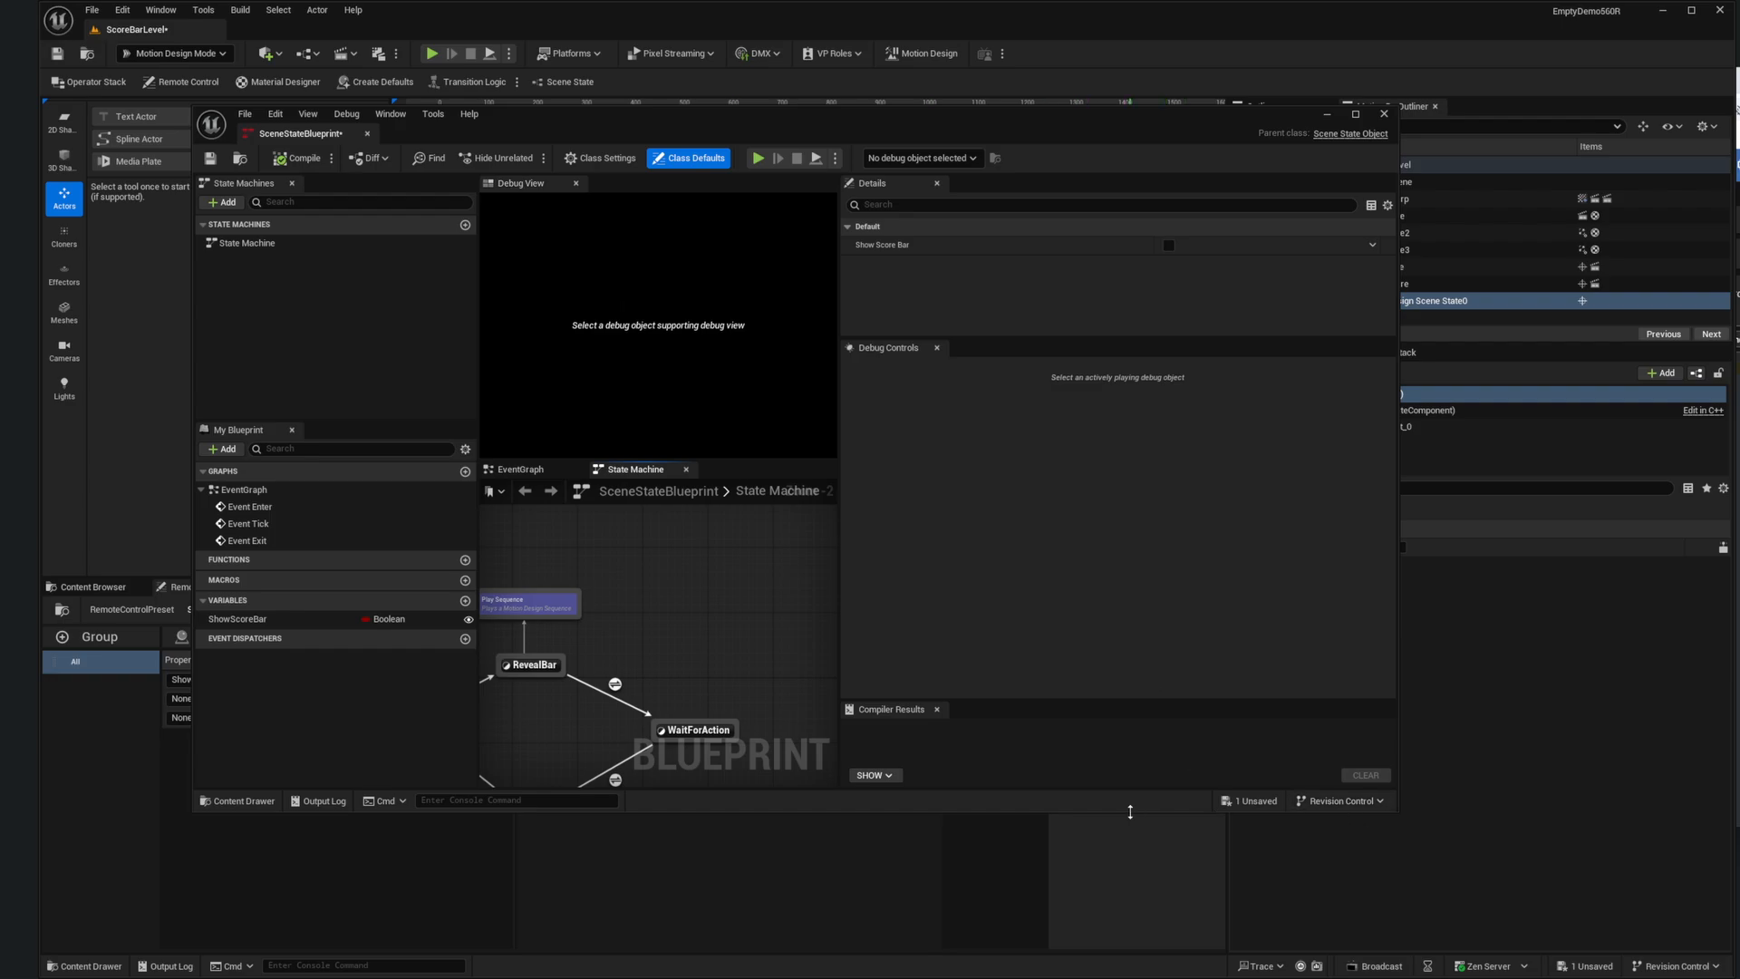
{"action": "left_click_drag", "start_coordinate": [1130, 812], "coordinate": [1115, 856]}
{"action": "left_click_drag", "start_coordinate": [835, 532], "coordinate": [961, 544]}
{"action": "left_click_drag", "start_coordinate": [837, 580], "coordinate": [1070, 589]}
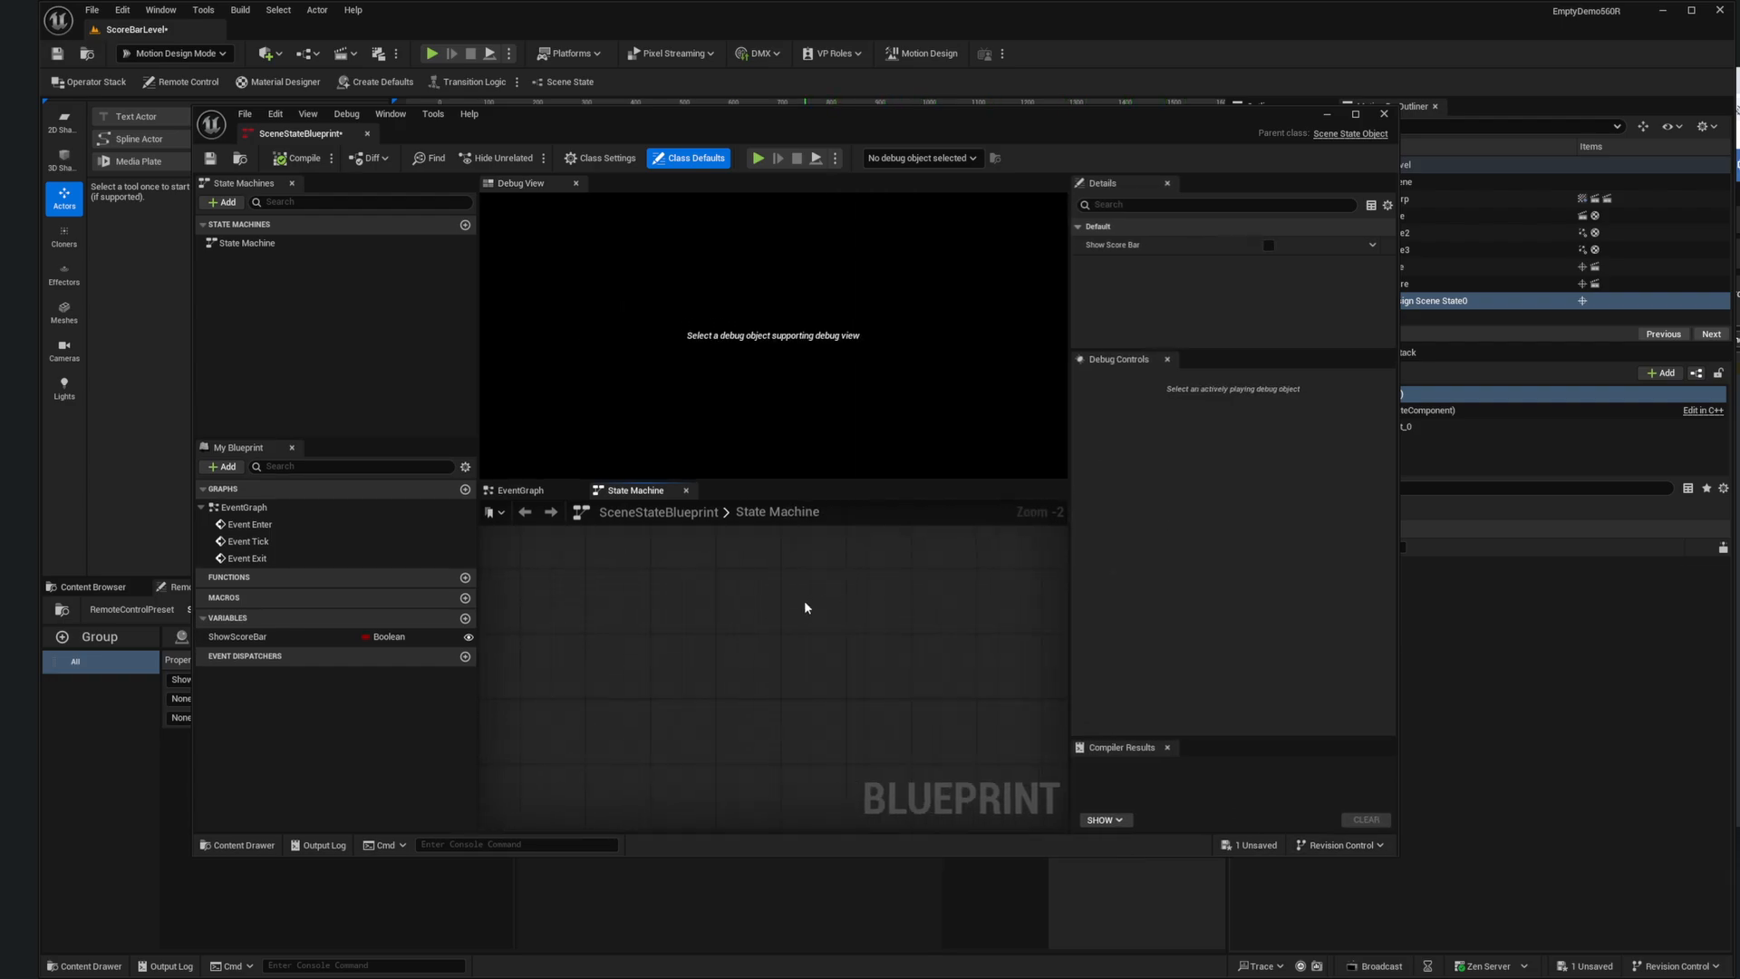
{"action": "scroll", "coordinate": [797, 616], "scroll_direction": "down", "scroll_amount": 5}
{"action": "key", "text": "Home"}
{"action": "right_click_drag", "start_coordinate": [823, 680], "coordinate": [738, 630]}
{"action": "left_click_drag", "start_coordinate": [686, 134], "coordinate": [1454, 281]}
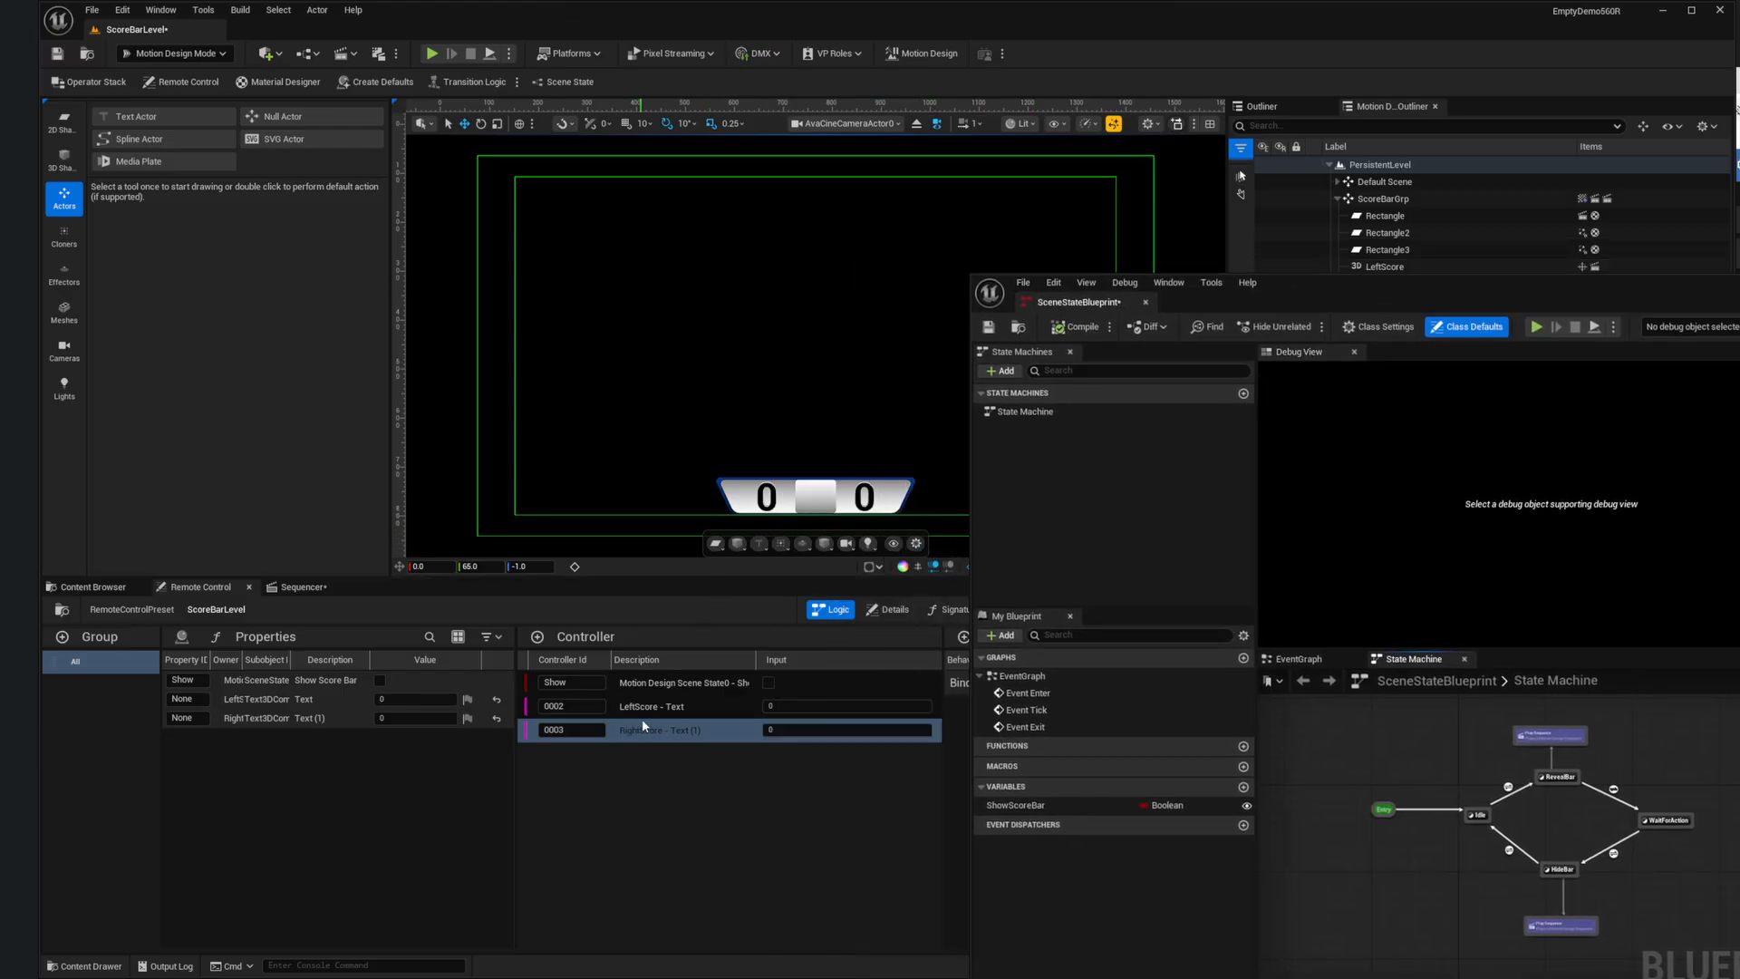
{"action": "left_click_drag", "start_coordinate": [1613, 298], "coordinate": [1039, 115]}
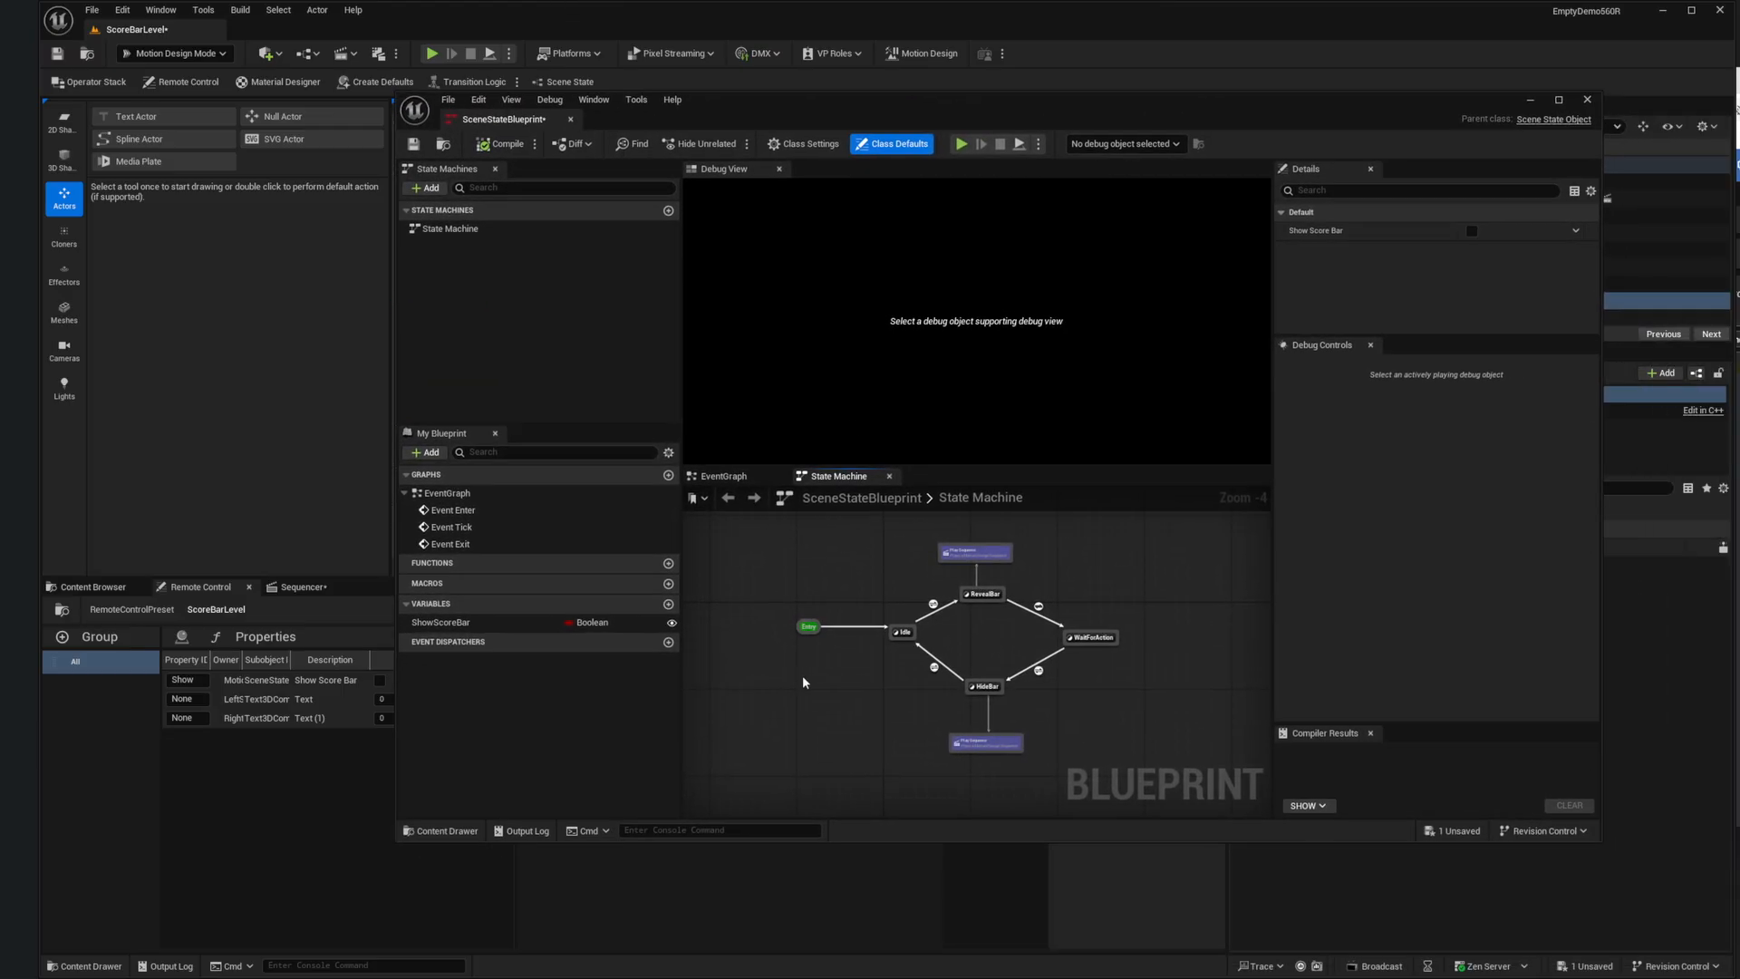
Step: Add two String variables named LVar and RVar to the Scene State blueprint
{"action": "left_click", "coordinate": [669, 605]}
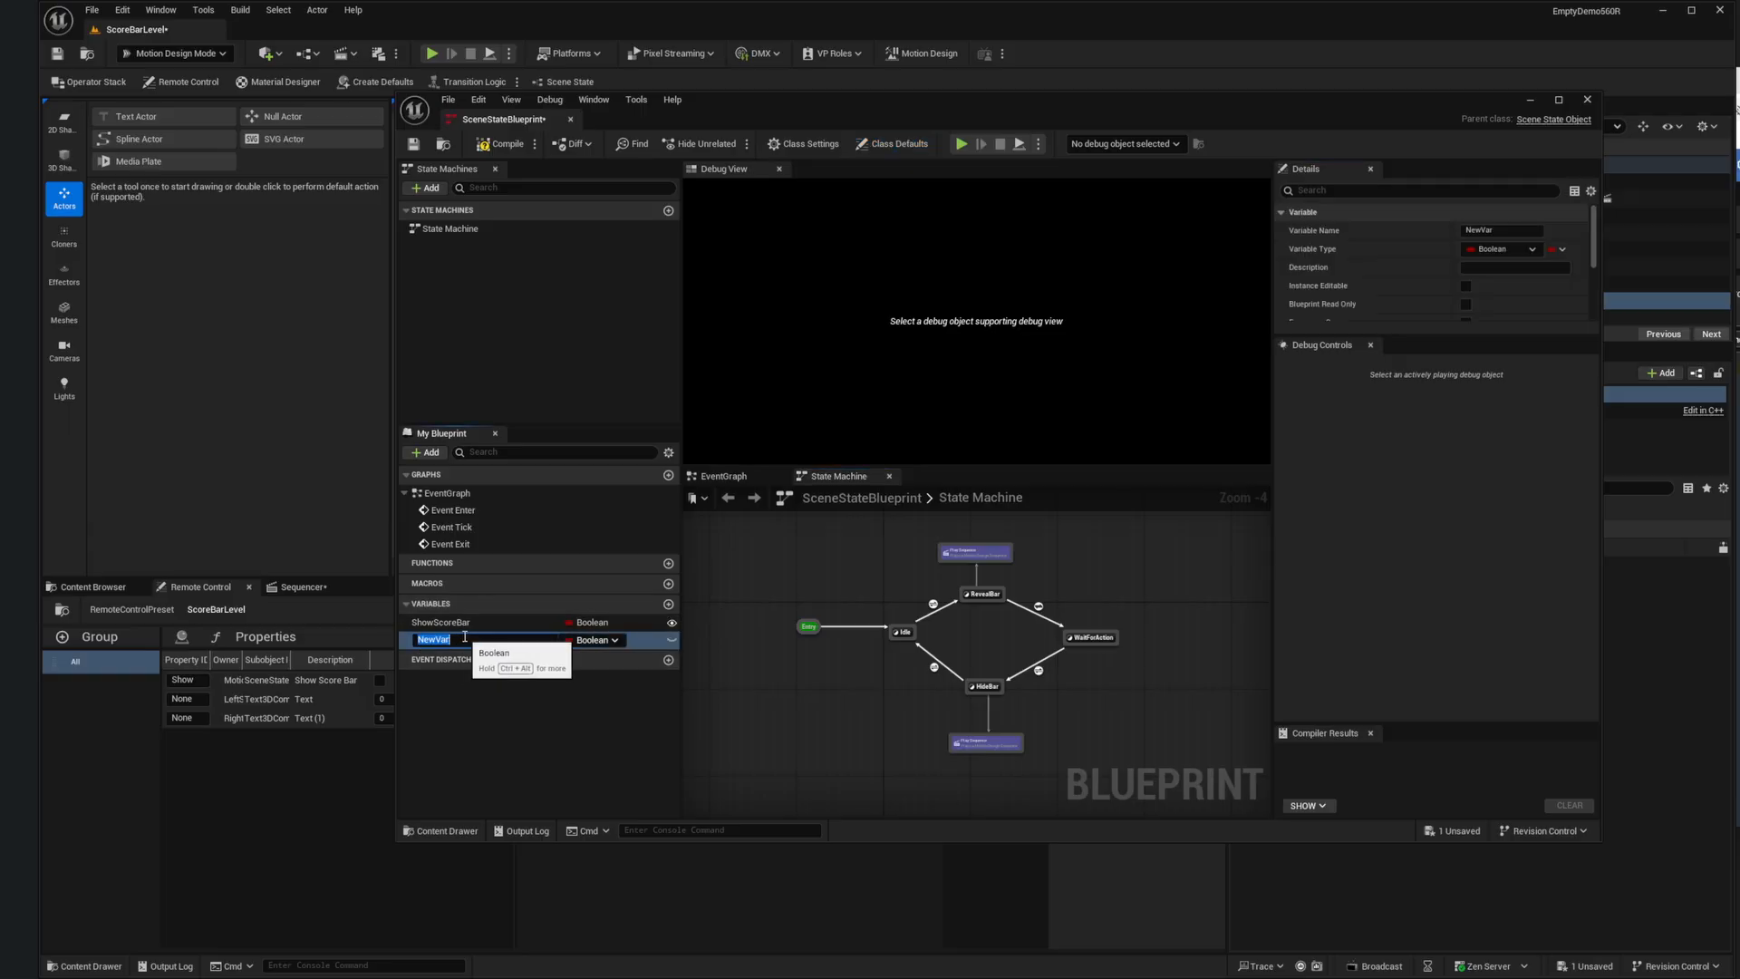
{"action": "type", "text": "LVar"}
{"action": "key", "text": "Return"}
{"action": "left_click", "coordinate": [597, 640]}
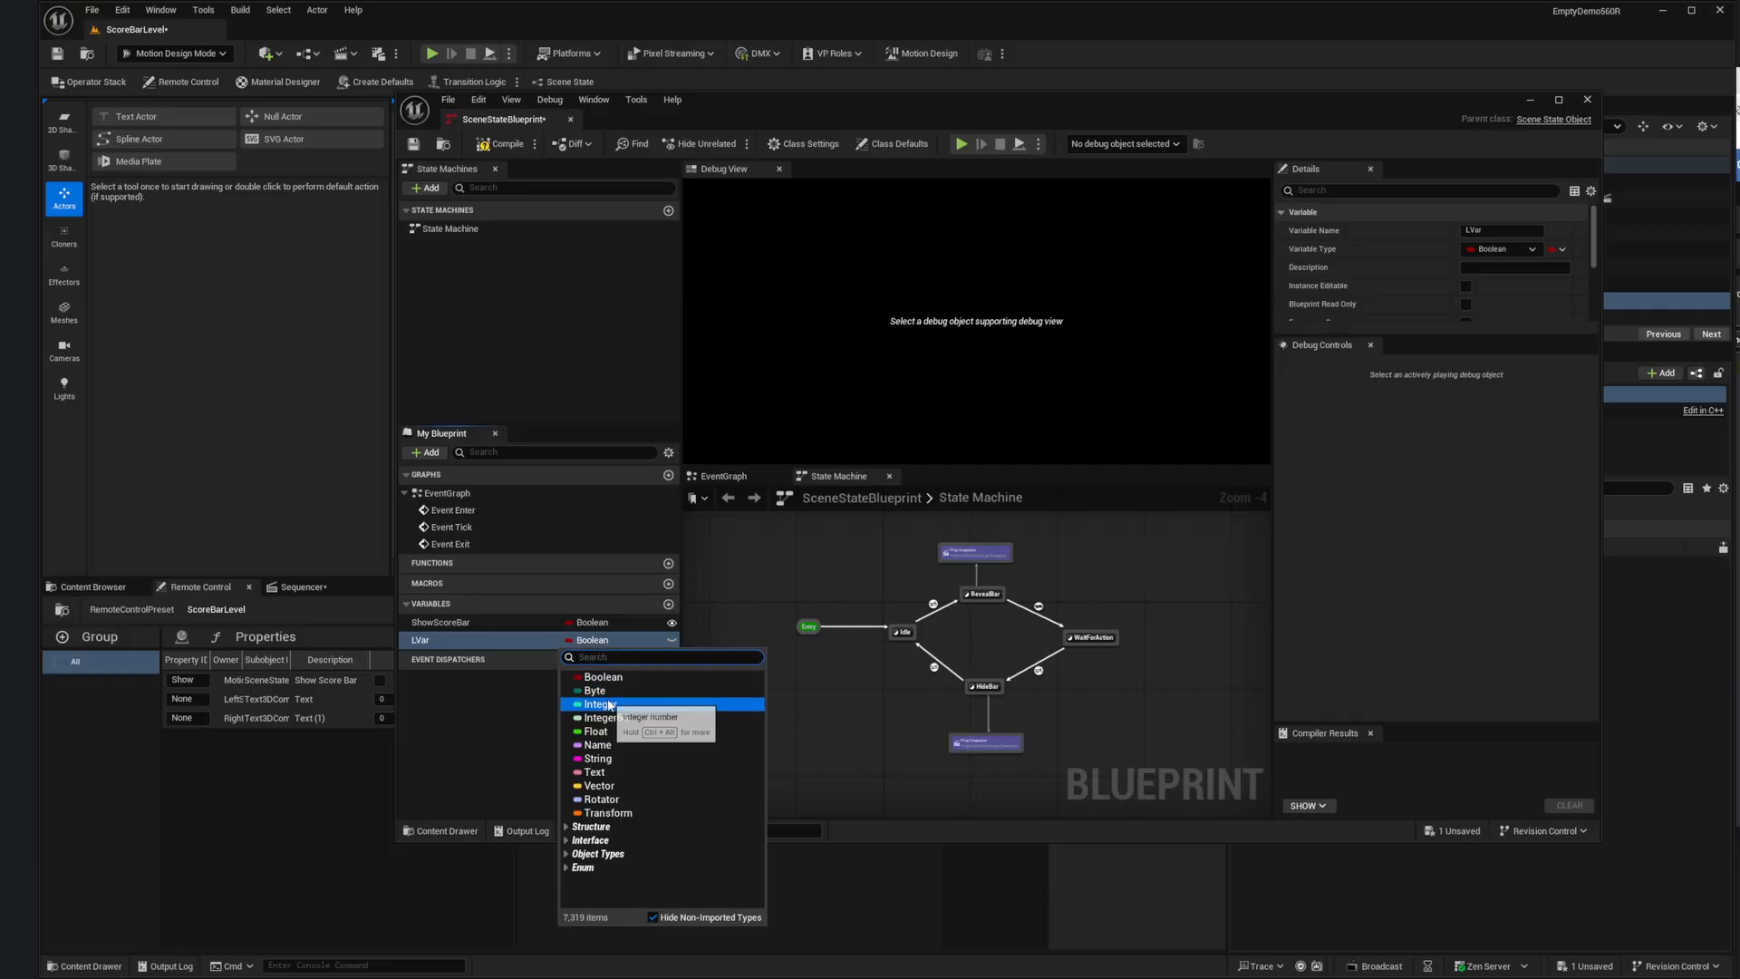
{"action": "left_click", "coordinate": [605, 760]}
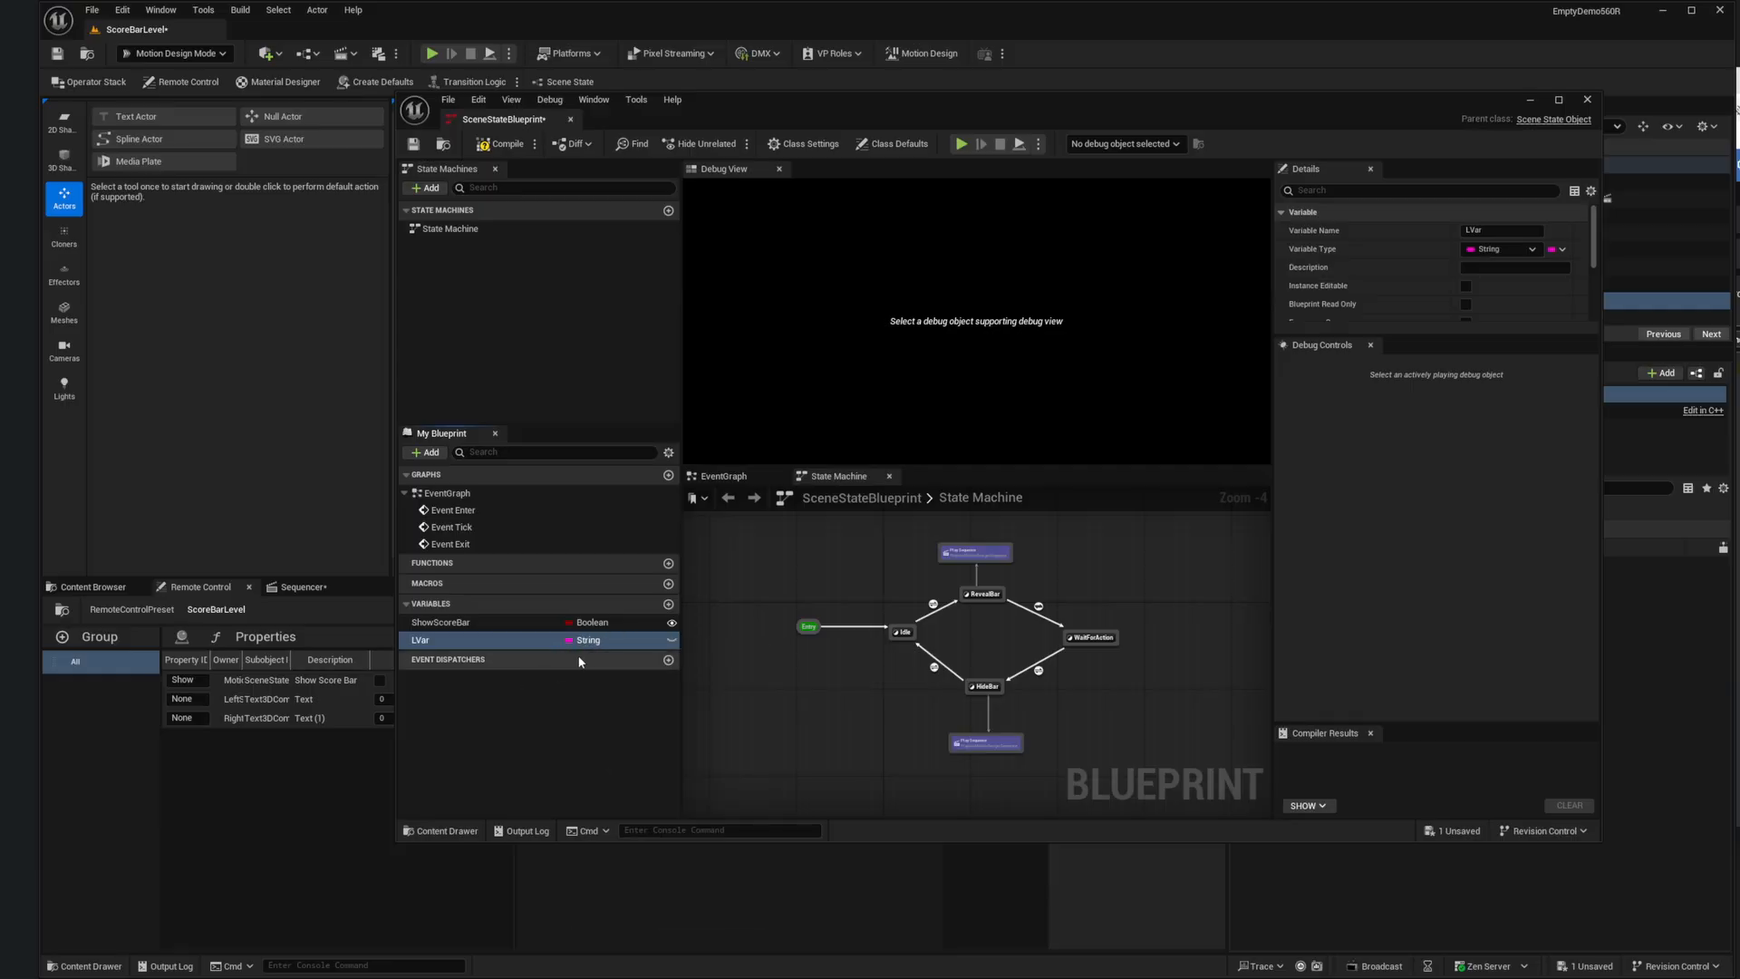
{"action": "left_click", "coordinate": [669, 605]}
{"action": "type", "text": "RVar"}
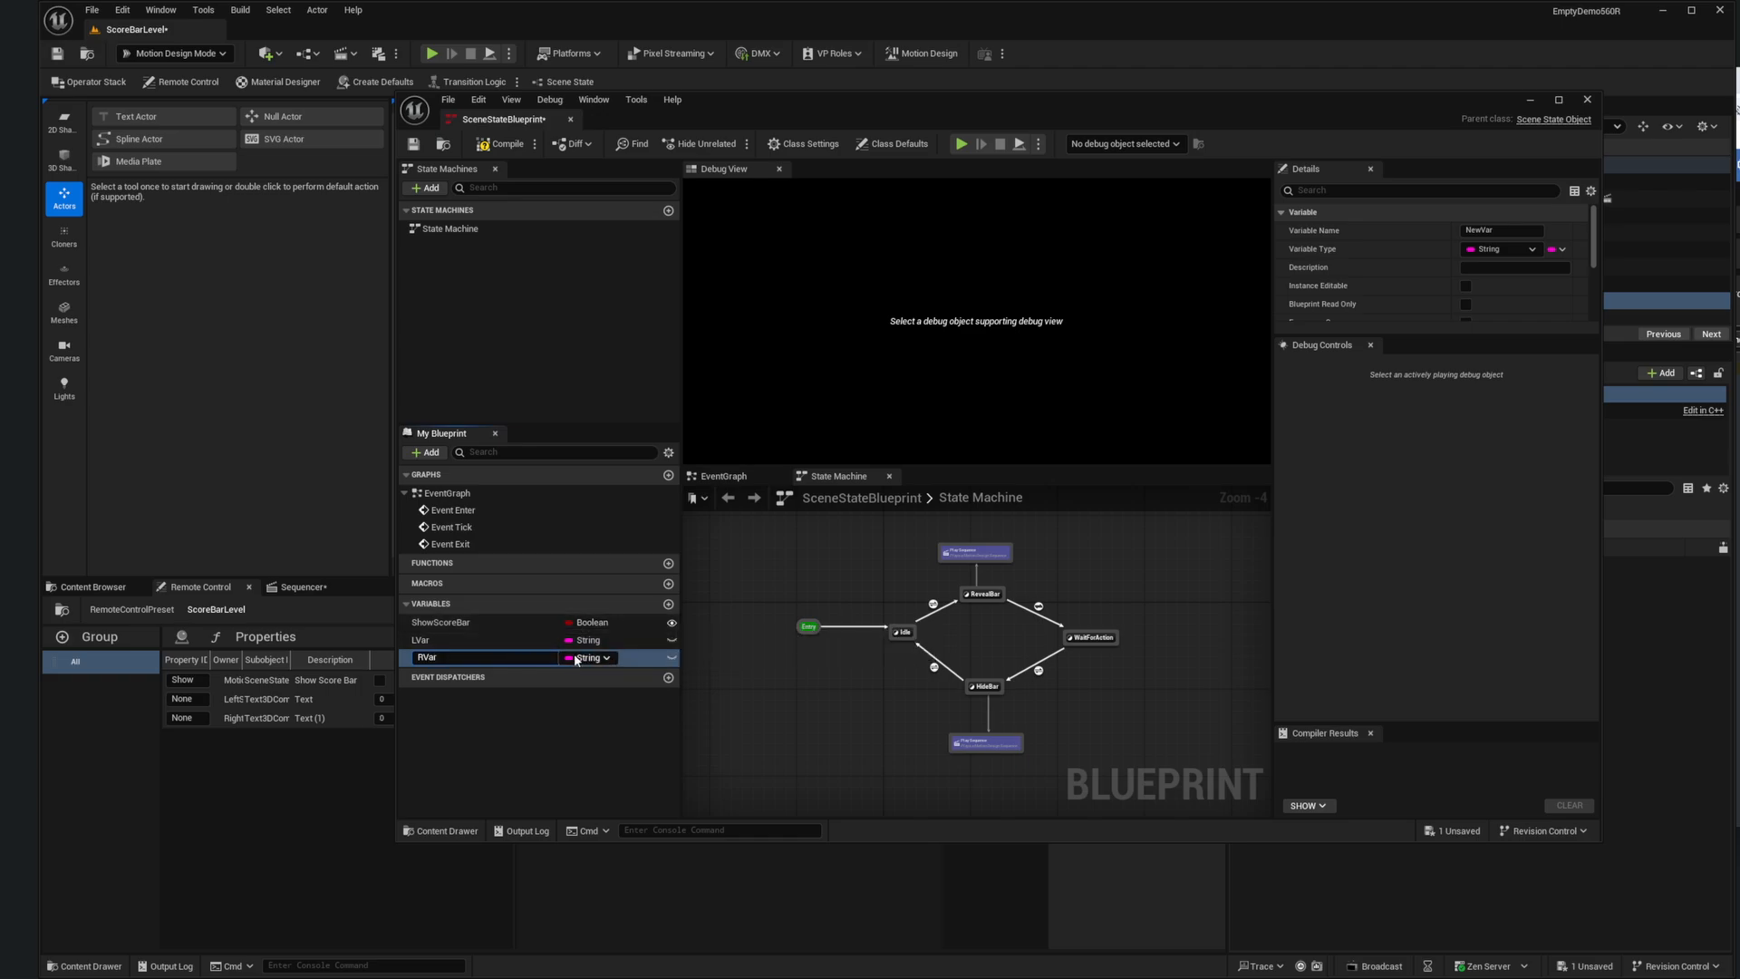
{"action": "key", "text": "Return"}
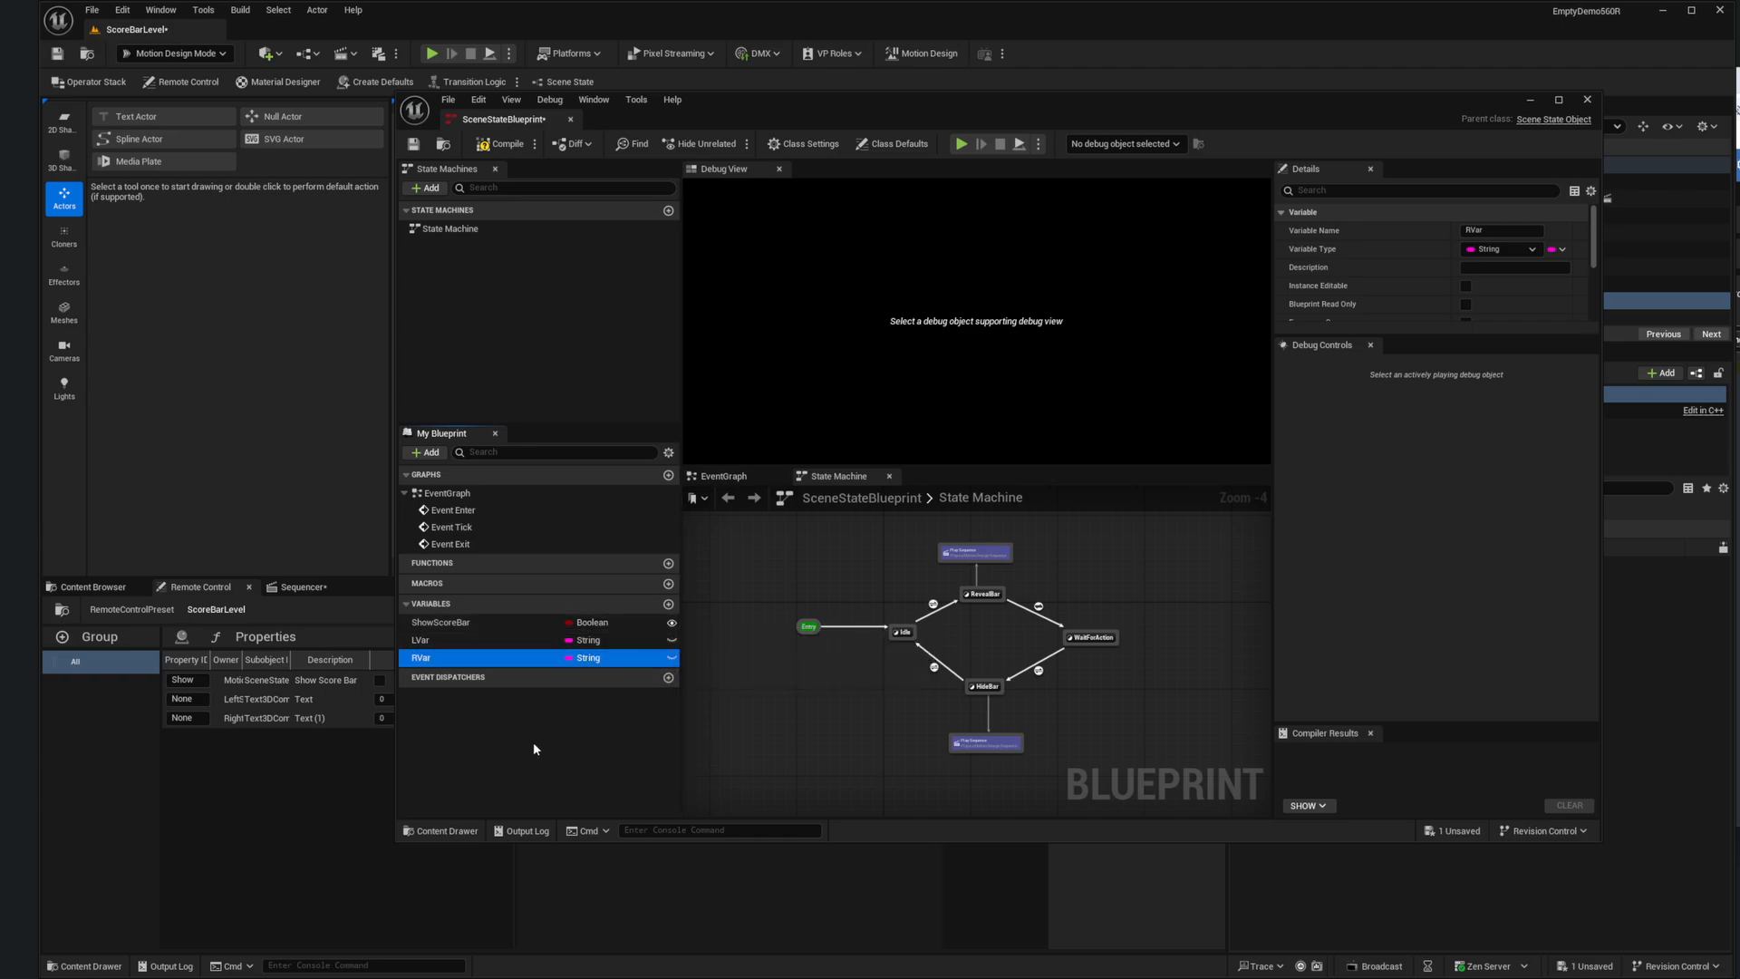
Step: Narrow the blueprint window, make LVar and RVar instance editable, and compile the blueprint
{"action": "left_click_drag", "start_coordinate": [1600, 598], "coordinate": [1183, 596]}
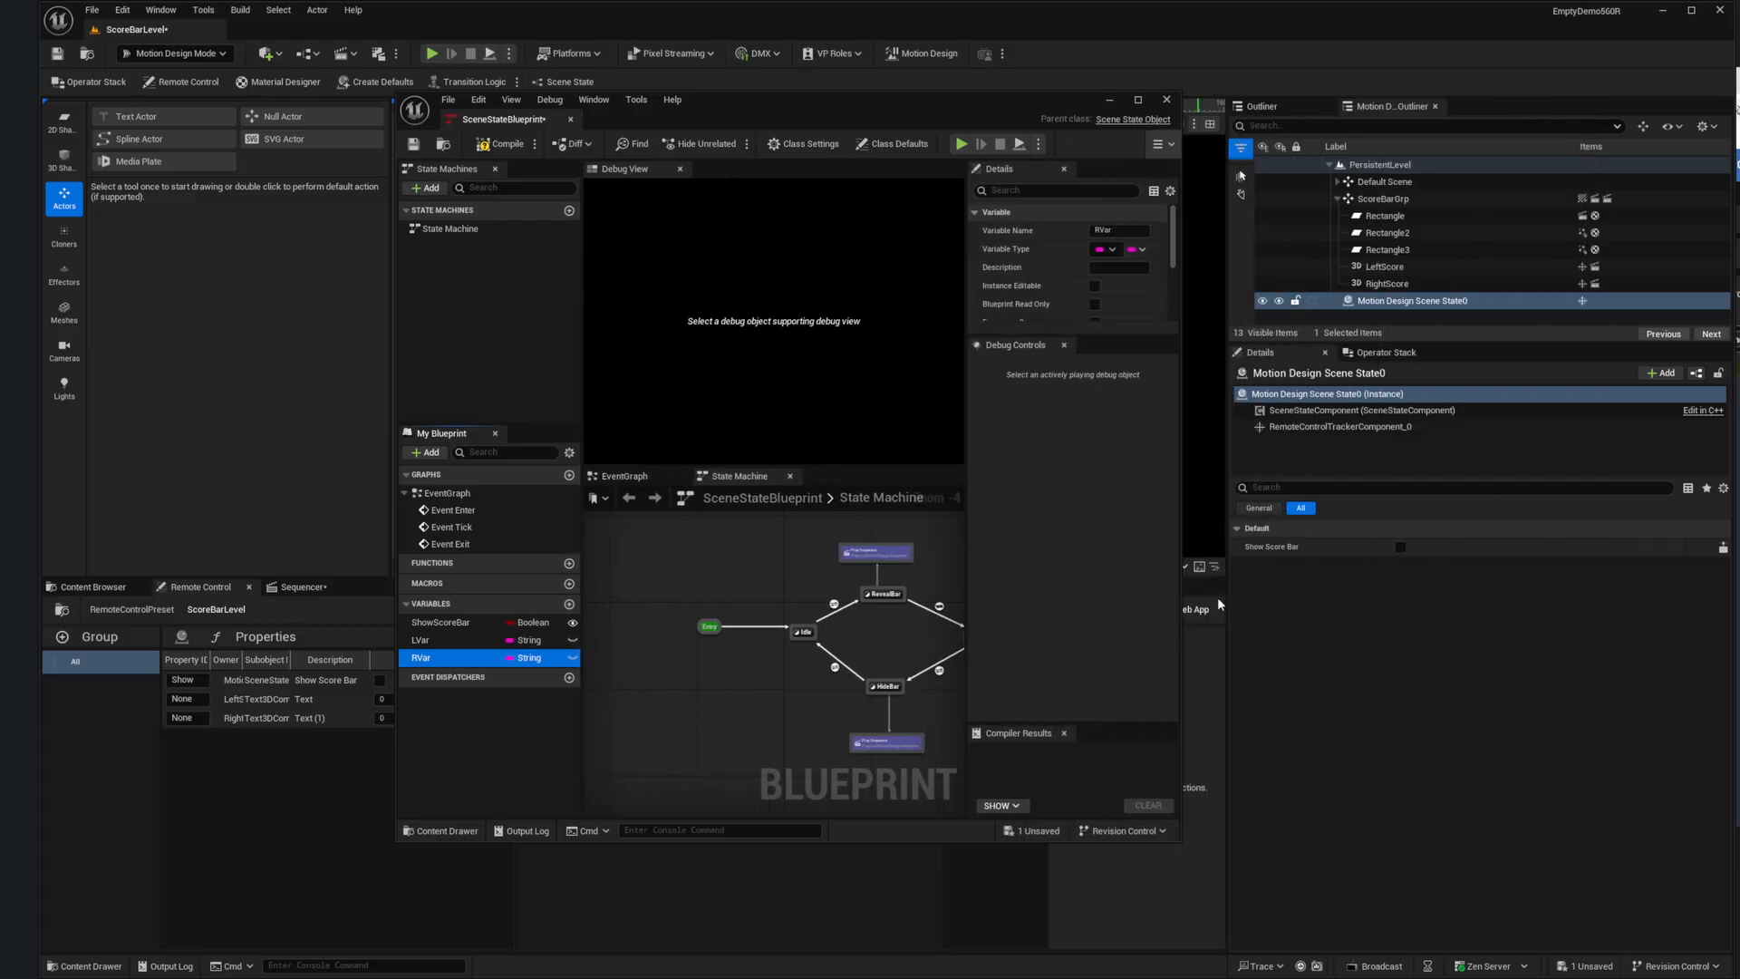
{"action": "left_click", "coordinate": [503, 143]}
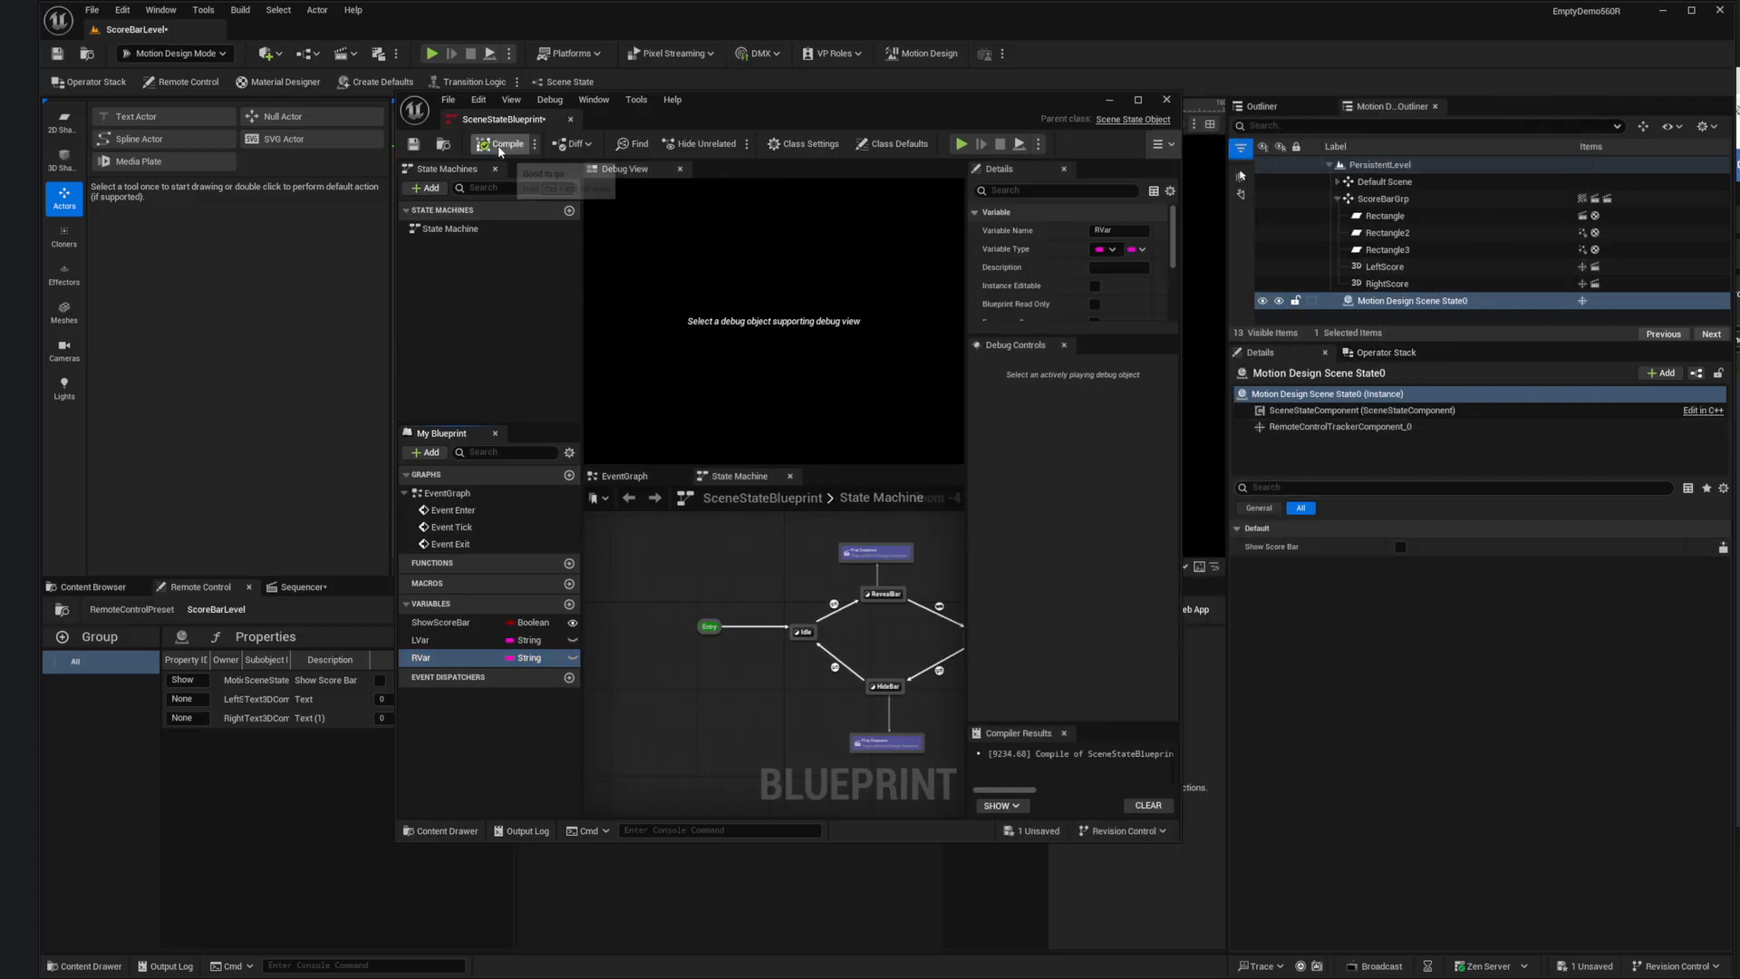
{"action": "left_click", "coordinate": [572, 658]}
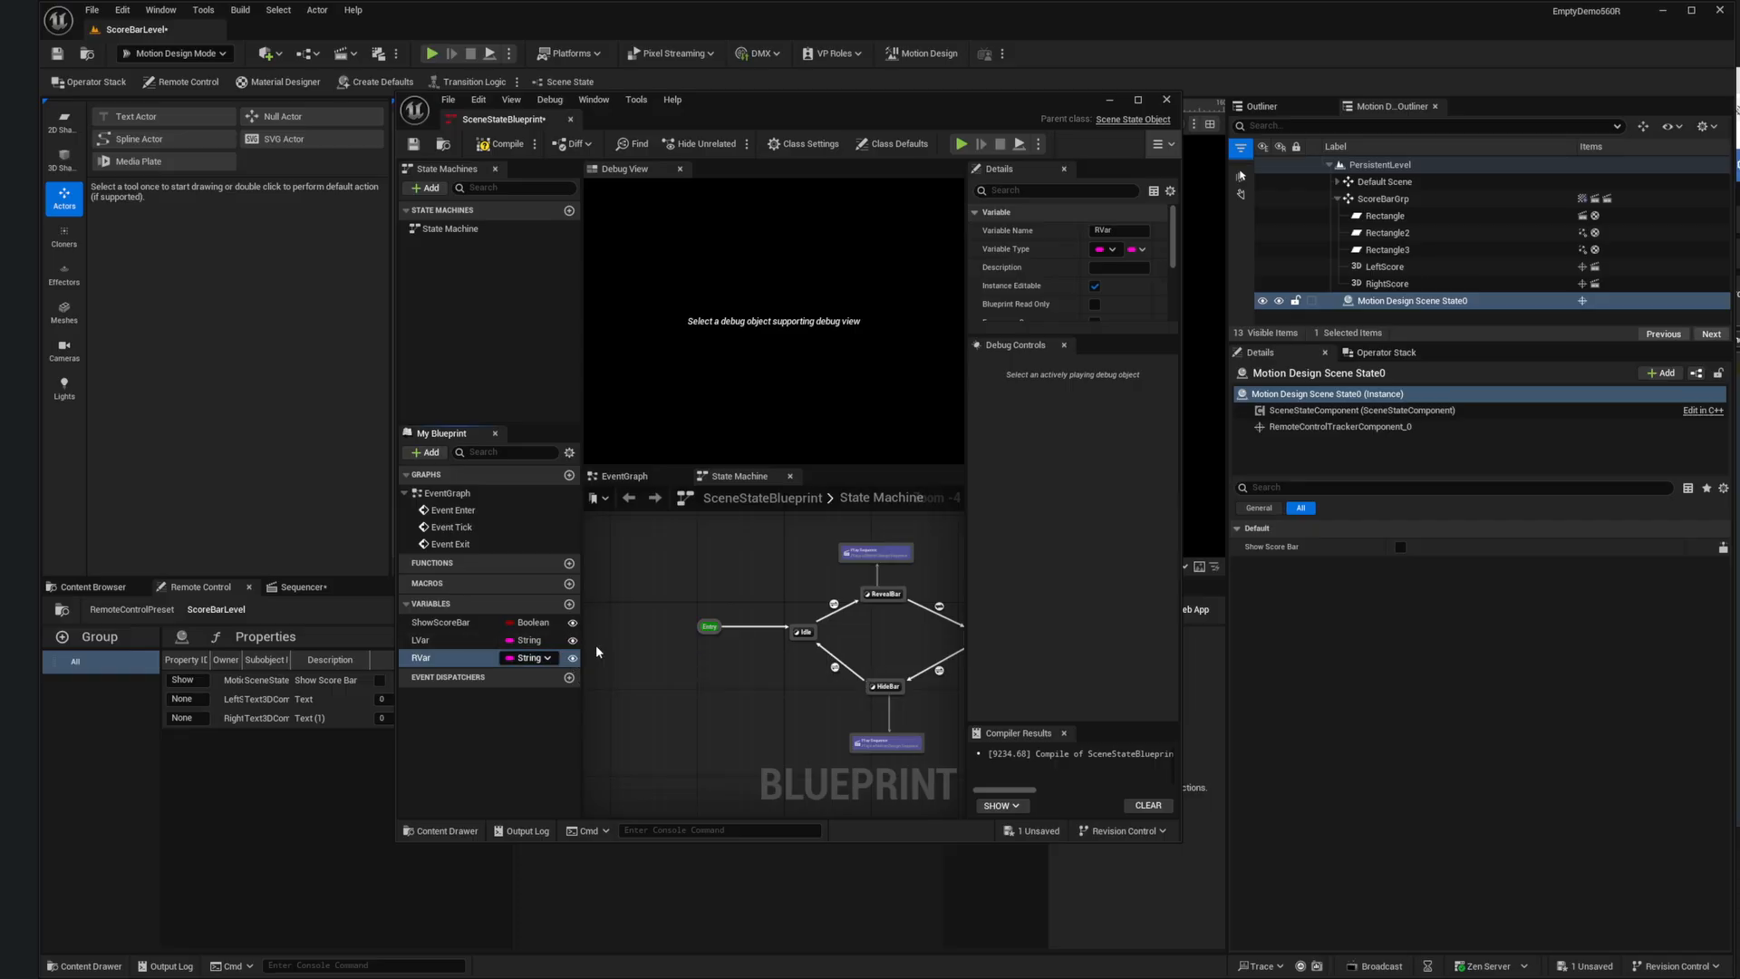
{"action": "left_click", "coordinate": [504, 145]}
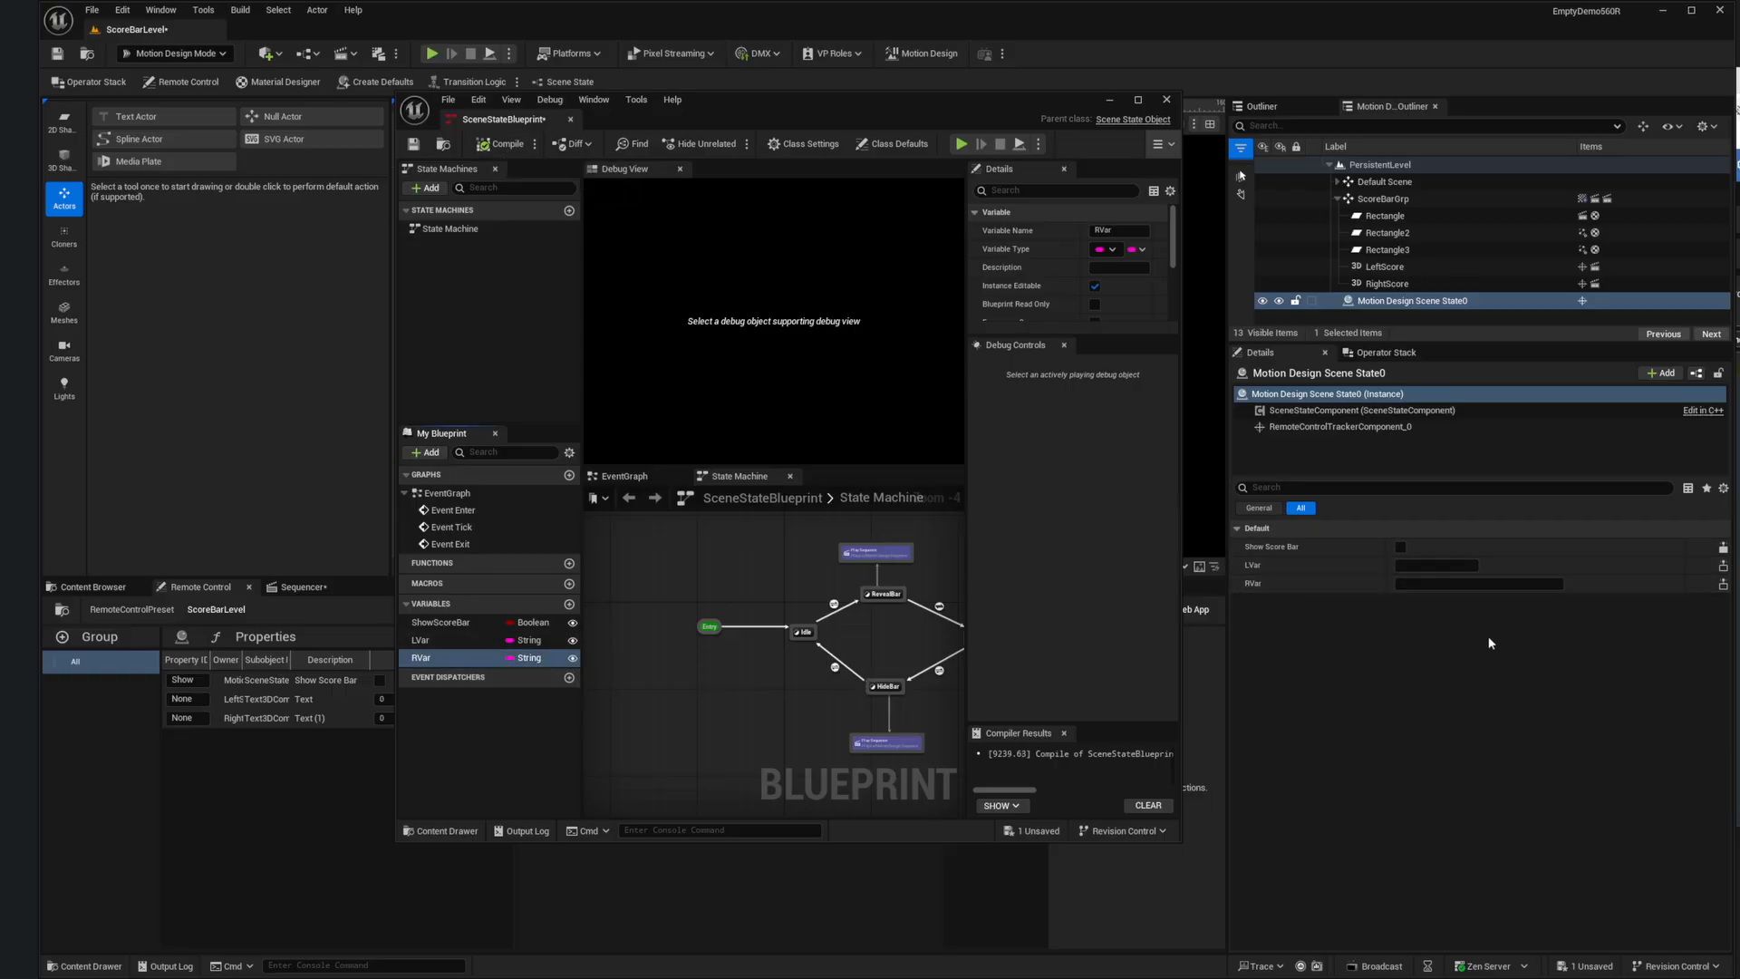
Step: Expose the Motion Design Scene State actor's LVar and RVar properties to Remote Control and close the blueprint
{"action": "left_click", "coordinate": [1723, 566]}
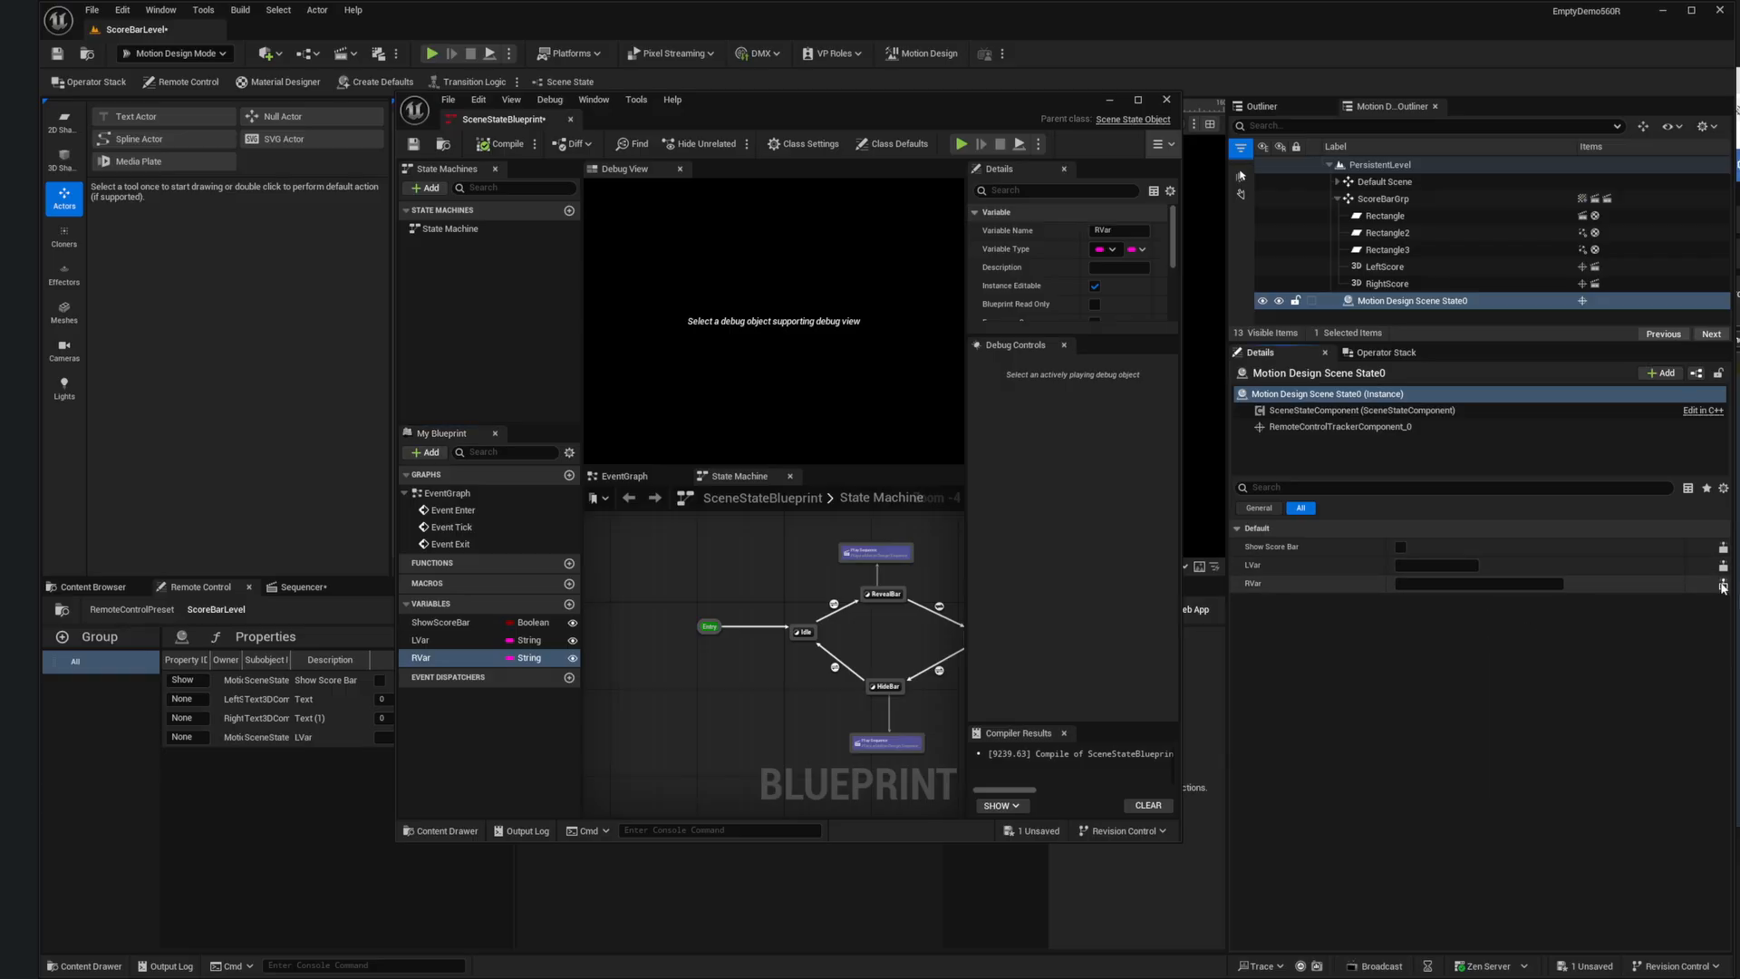
{"action": "left_click", "coordinate": [1722, 583]}
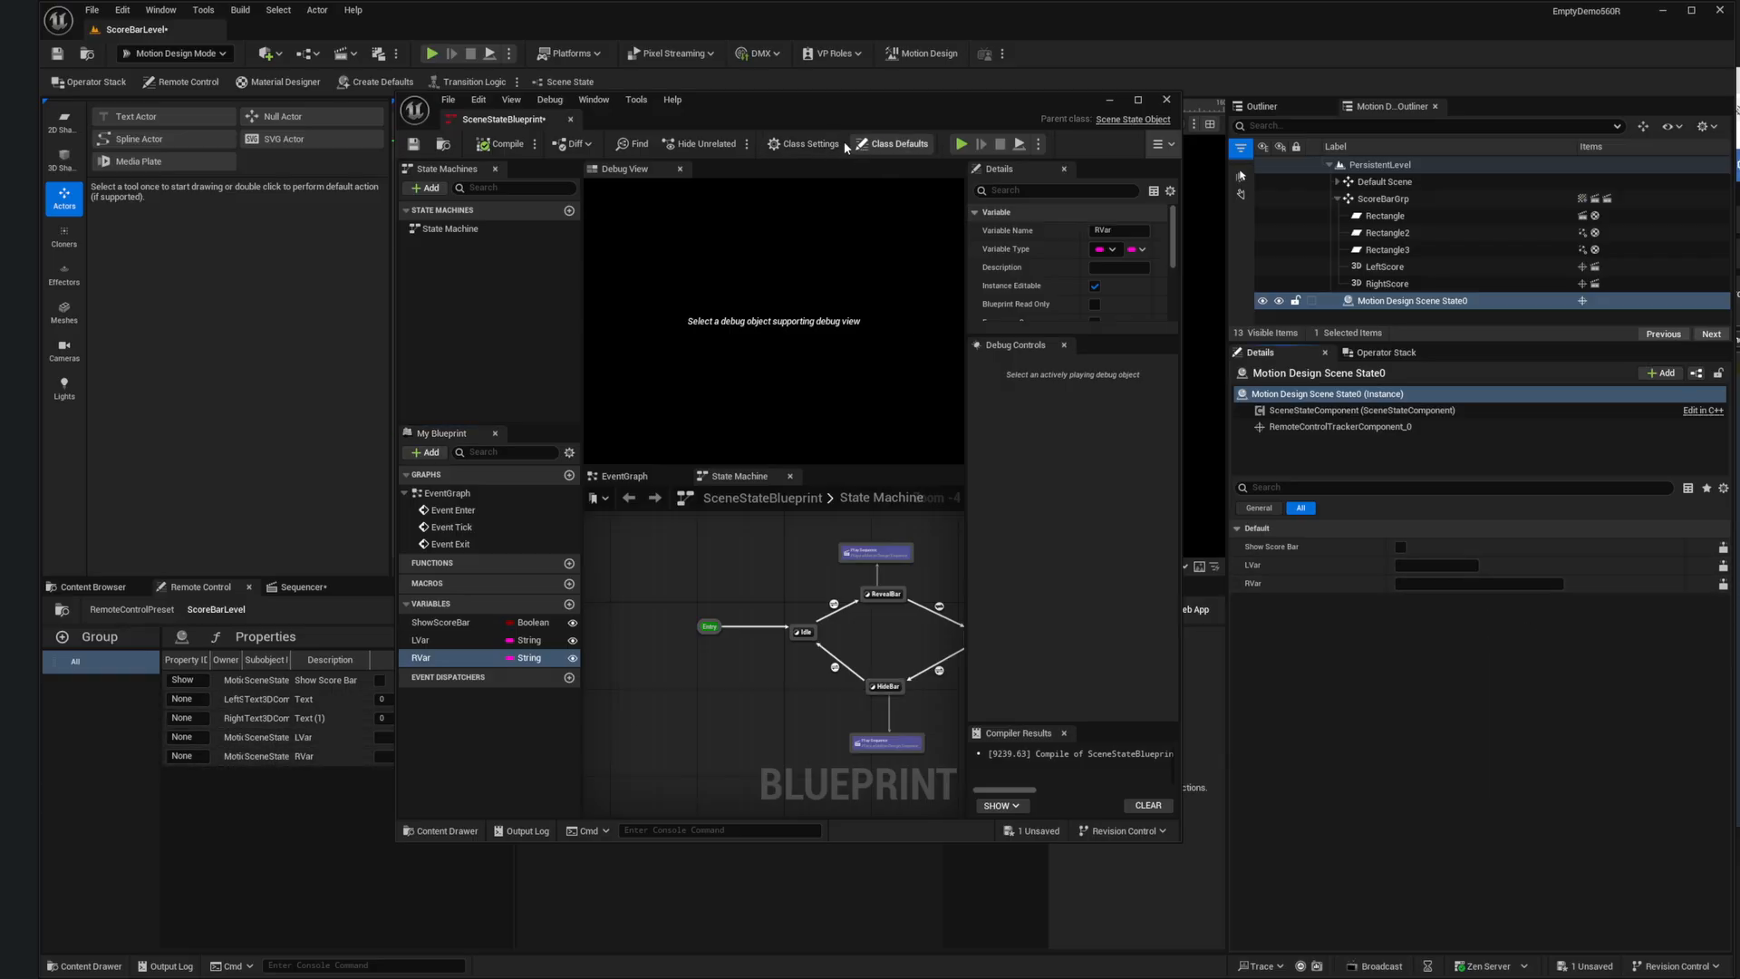
{"action": "left_click", "coordinate": [1167, 100]}
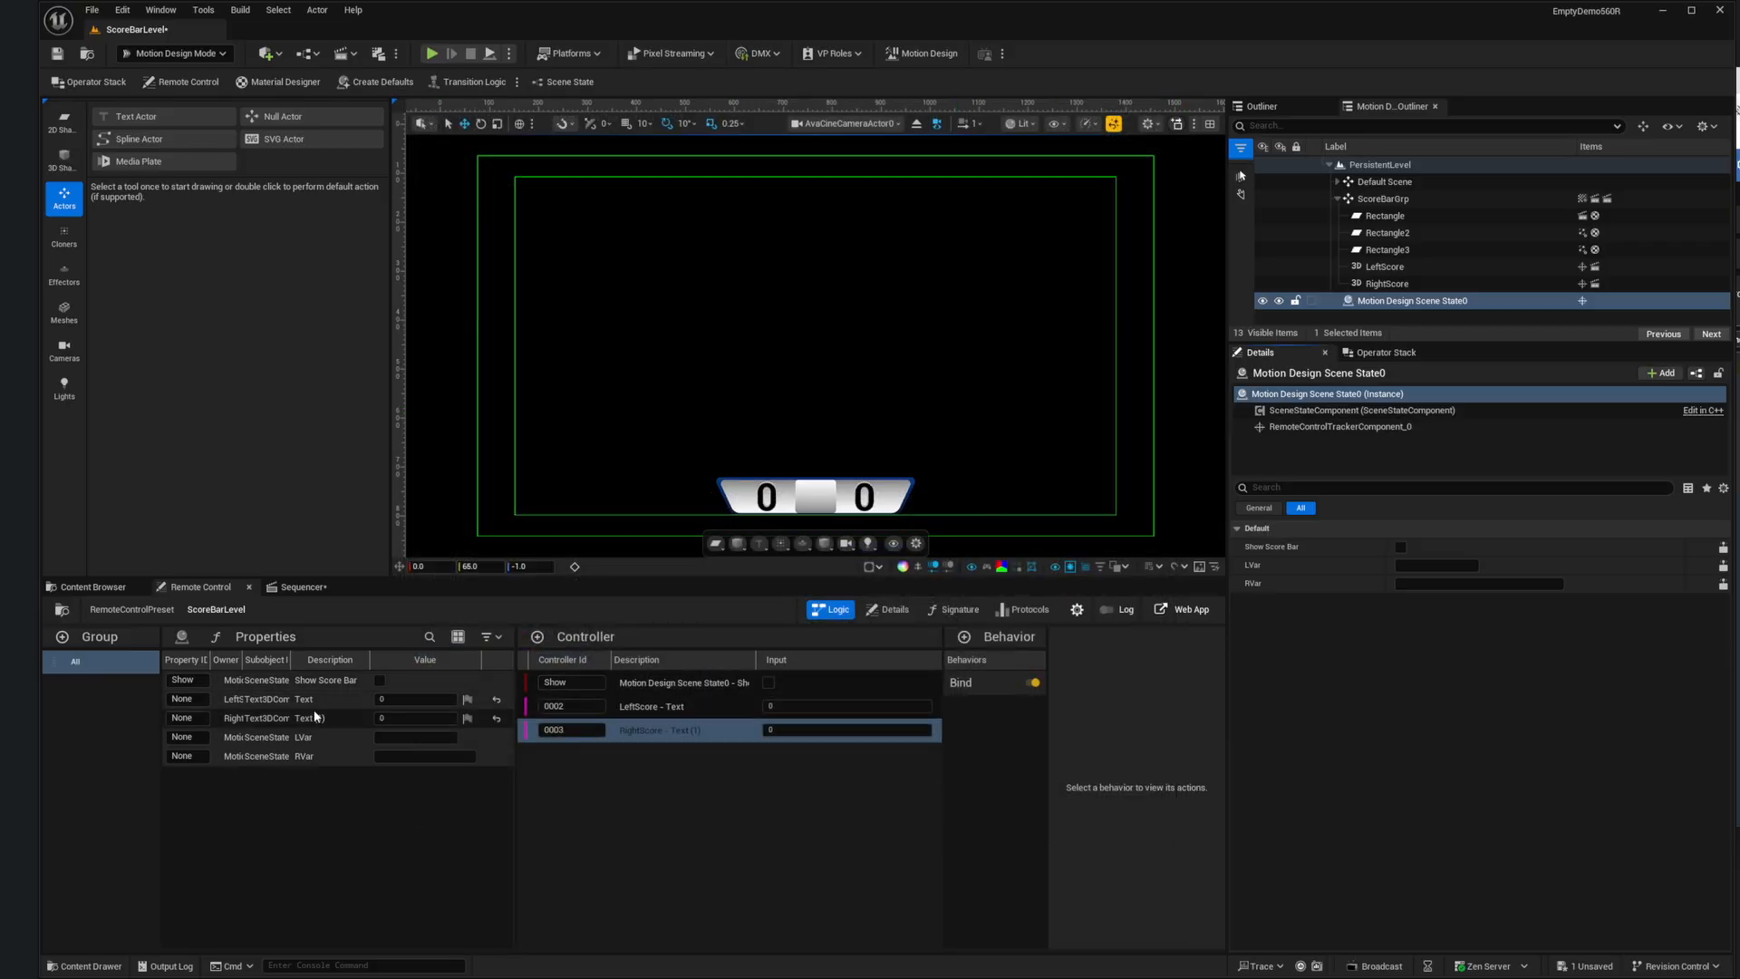
Step: Set the exposed LVar and RVar properties to 0 and create Remote Control controllers from both
{"action": "left_click", "coordinate": [272, 737]}
{"action": "left_click", "coordinate": [287, 757], "text": "shift"}
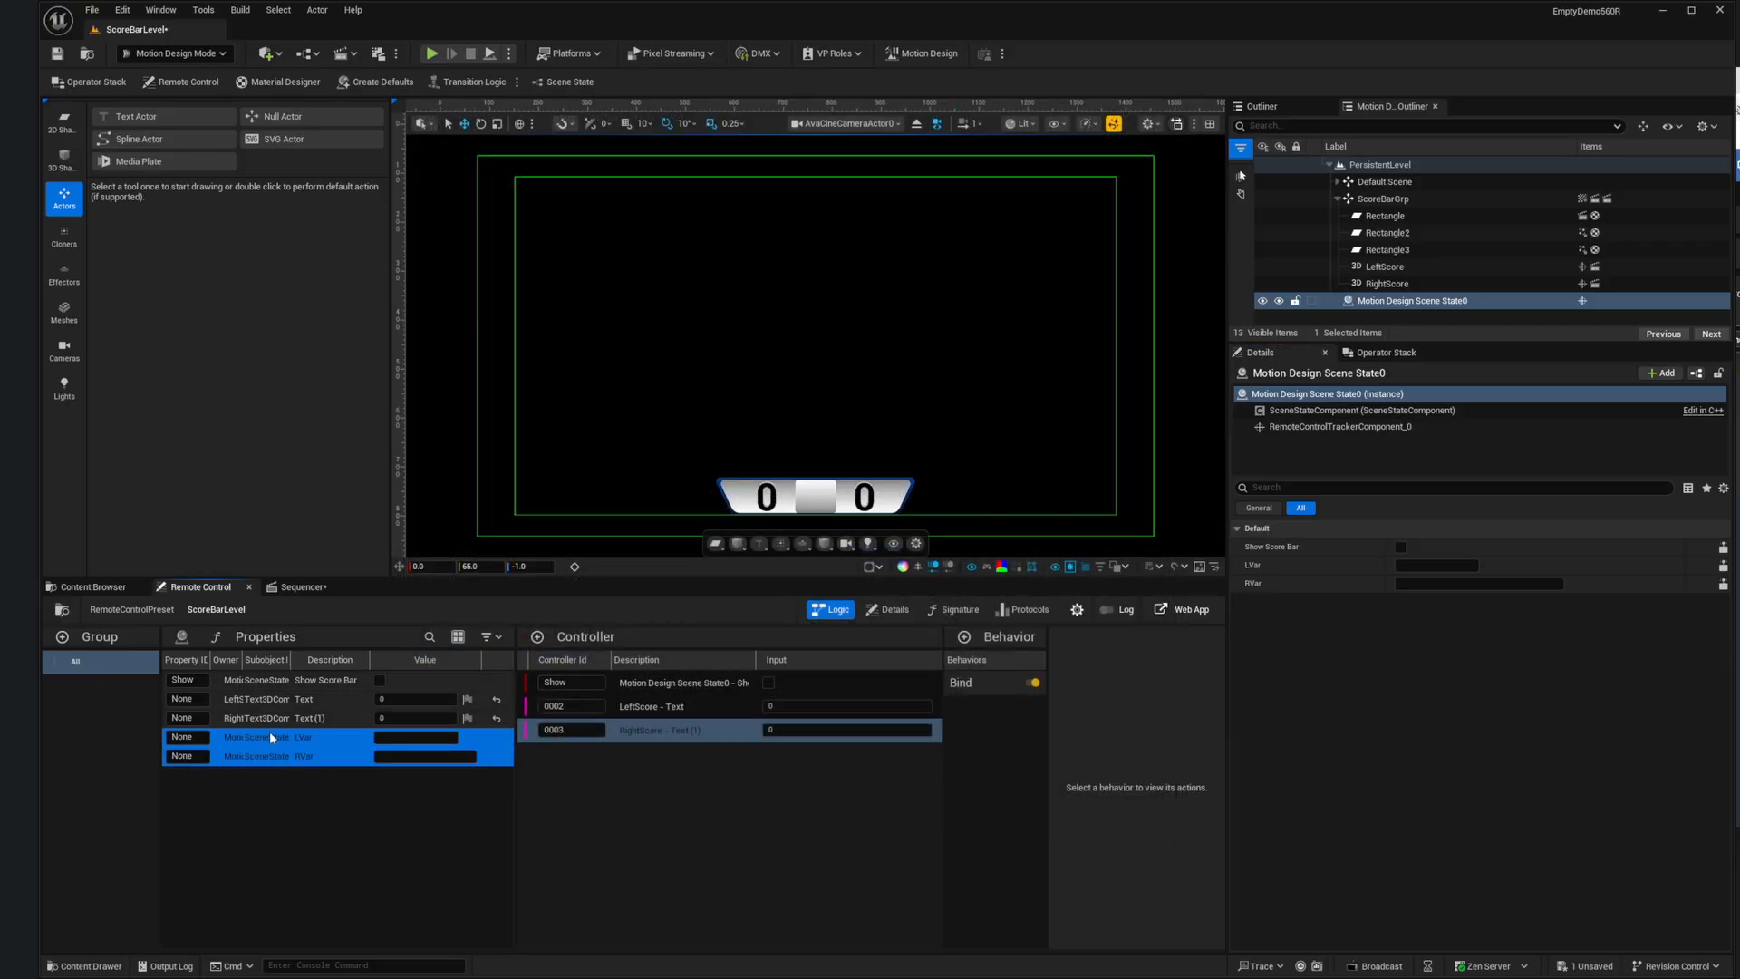
{"action": "left_click", "coordinate": [401, 737]}
{"action": "left_click", "coordinate": [390, 755]}
{"action": "type", "text": "."}
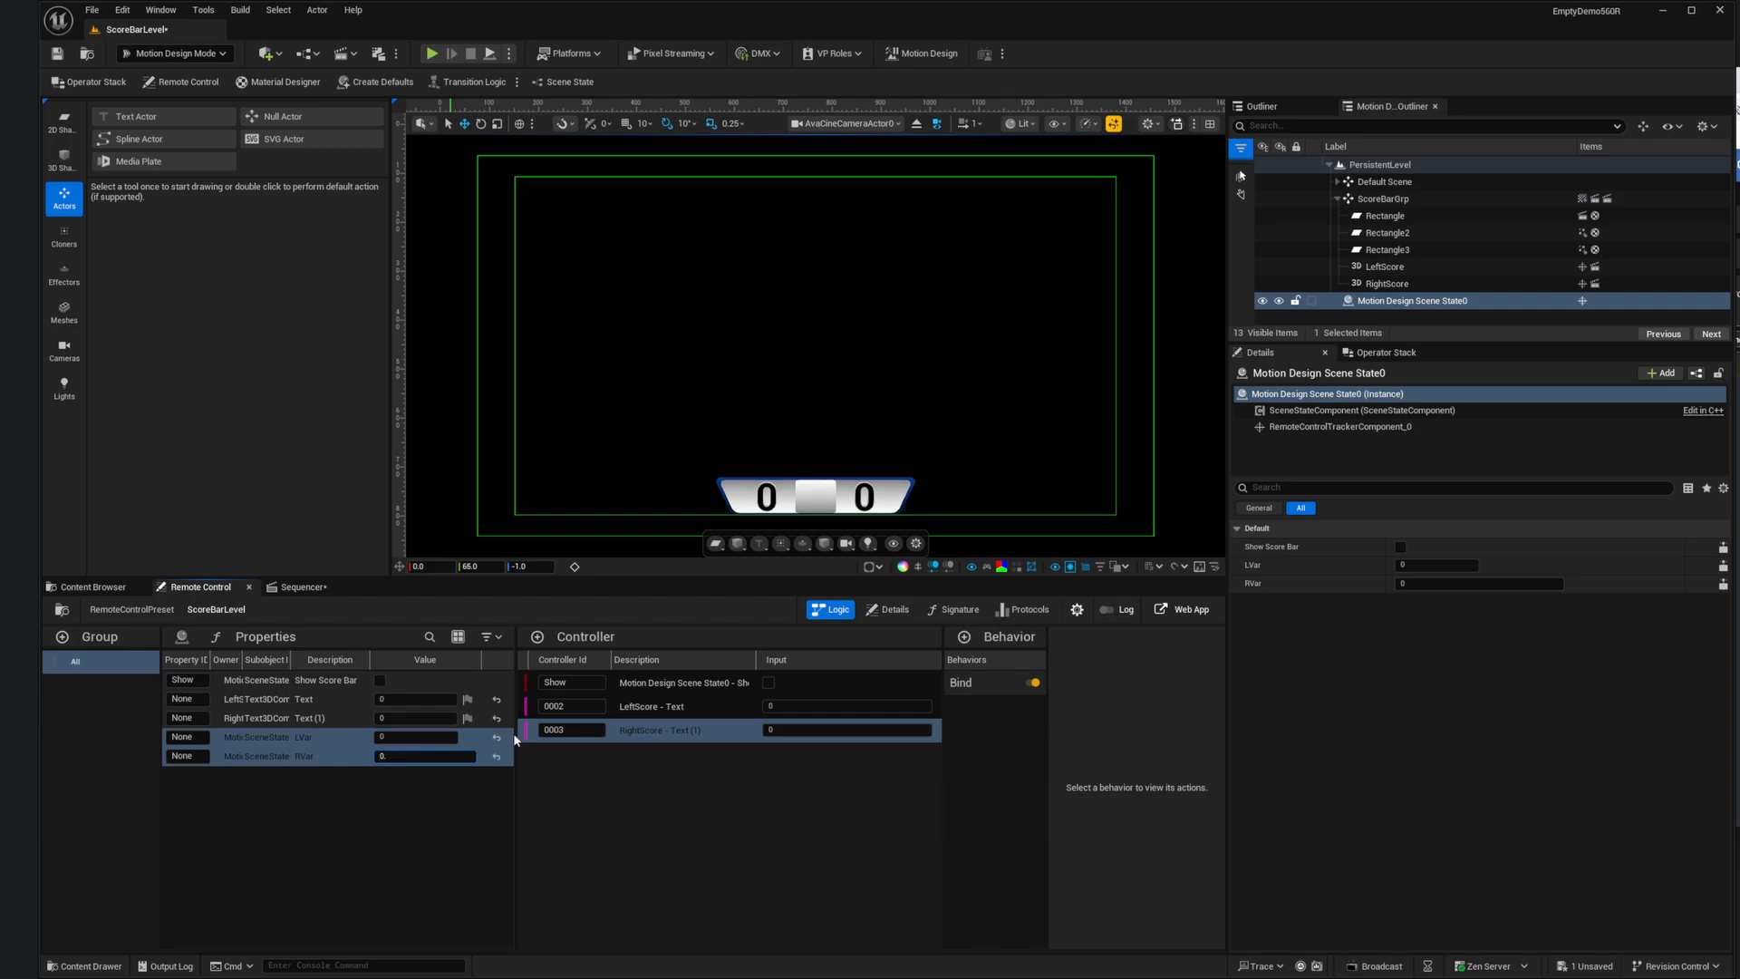
{"action": "left_click_drag", "start_coordinate": [263, 736], "coordinate": [649, 805]}
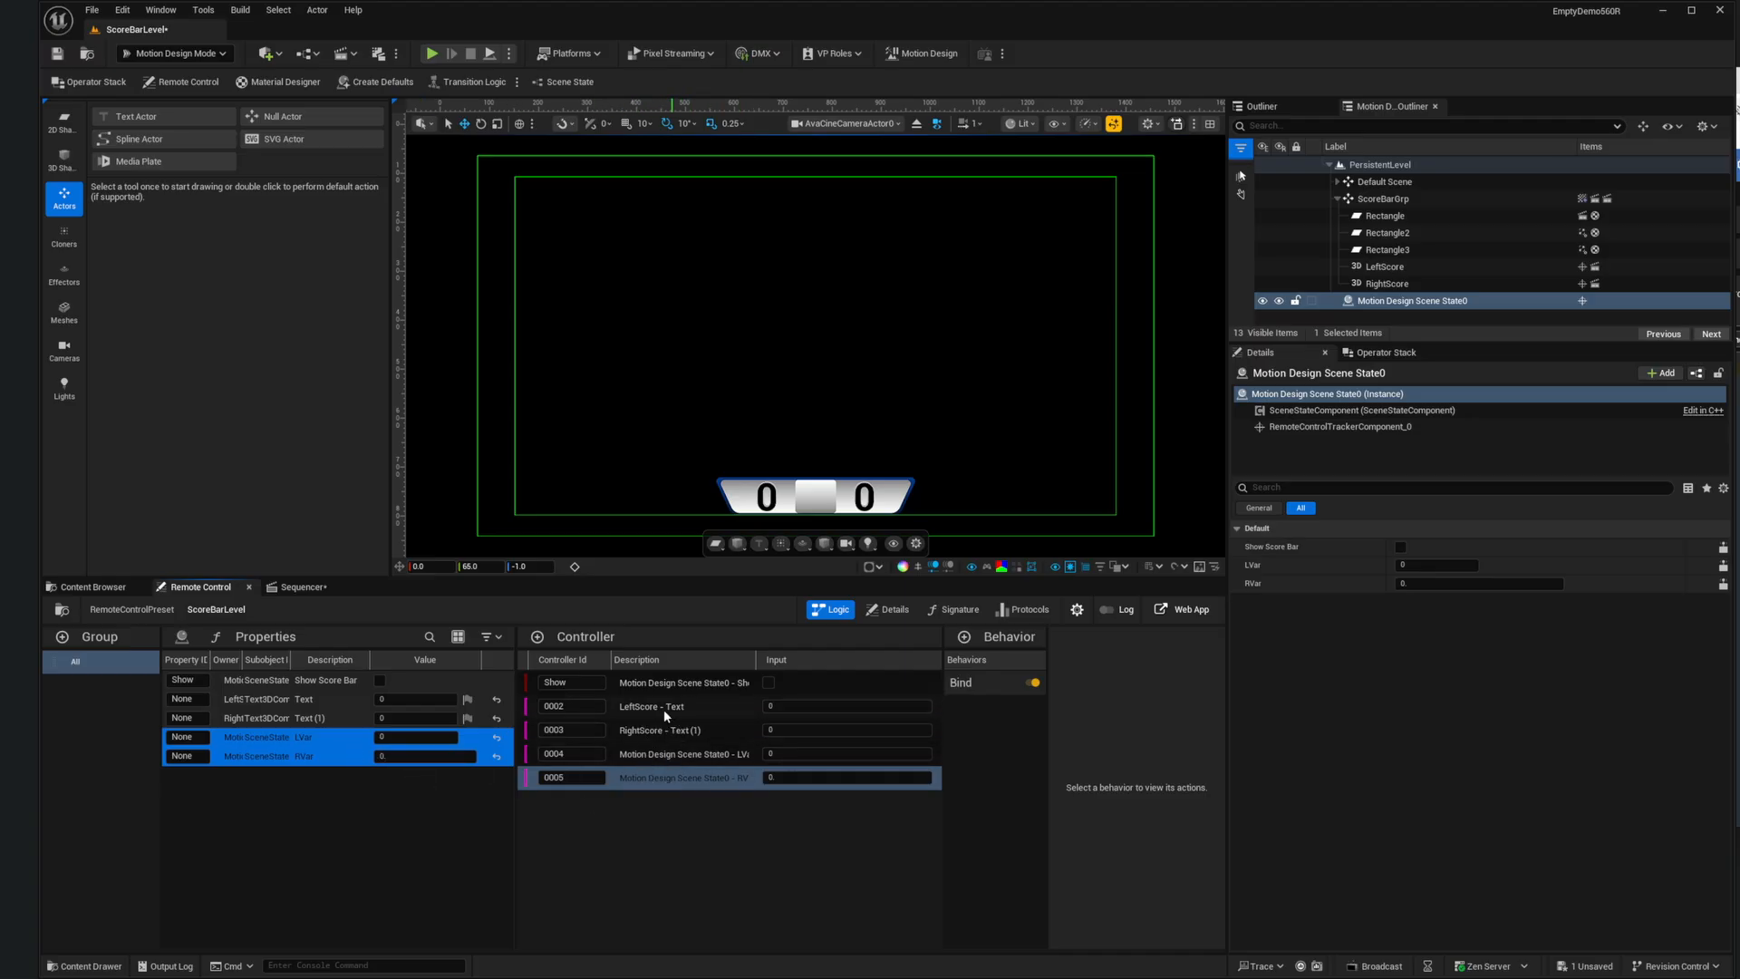
Step: Rename the LeftScore text controller to LTxt and the RightScore text controller to RTxt
{"action": "double_click", "coordinate": [573, 707]}
{"action": "type", "text": "LTxt"}
{"action": "key", "text": "Return"}
{"action": "double_click", "coordinate": [579, 727]}
{"action": "type", "text": "RTxt"}
{"action": "key", "text": "Return"}
Step: Enter LVal as the ID of both the LVar and RVar controllers and save the level
{"action": "double_click", "coordinate": [583, 752]}
{"action": "type", "text": "LVa"}
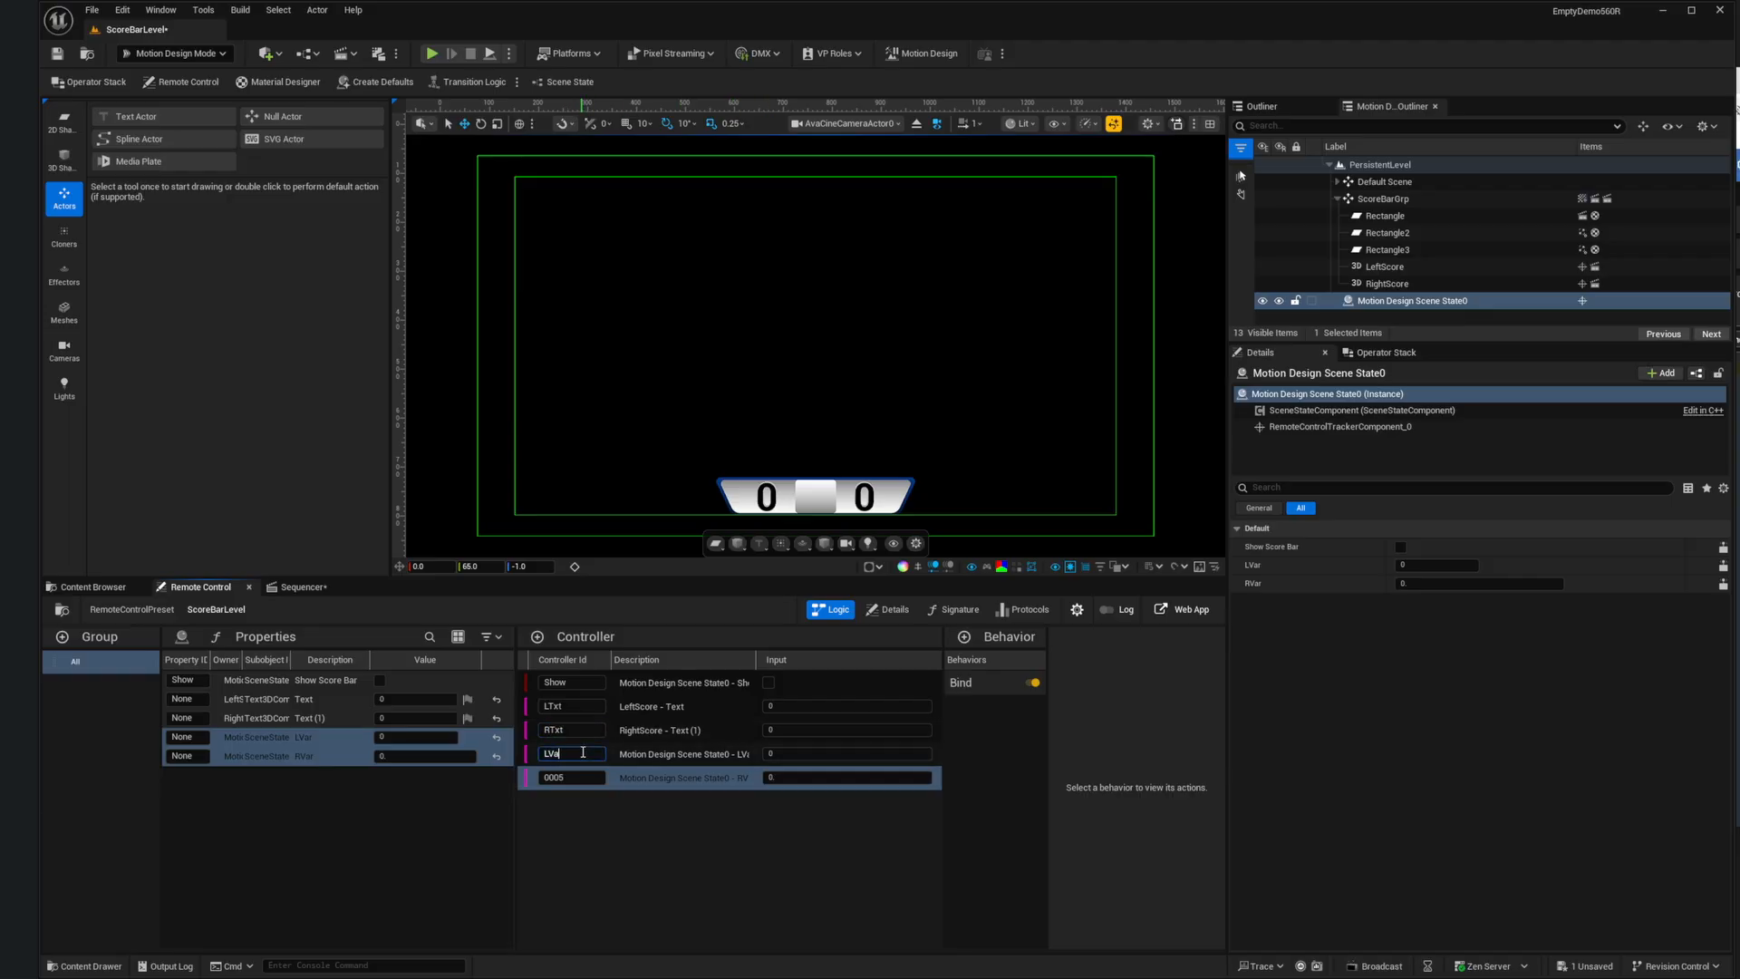
{"action": "double_click", "coordinate": [572, 778]}
{"action": "type", "text": "LVal"}
{"action": "key", "text": "Return"}
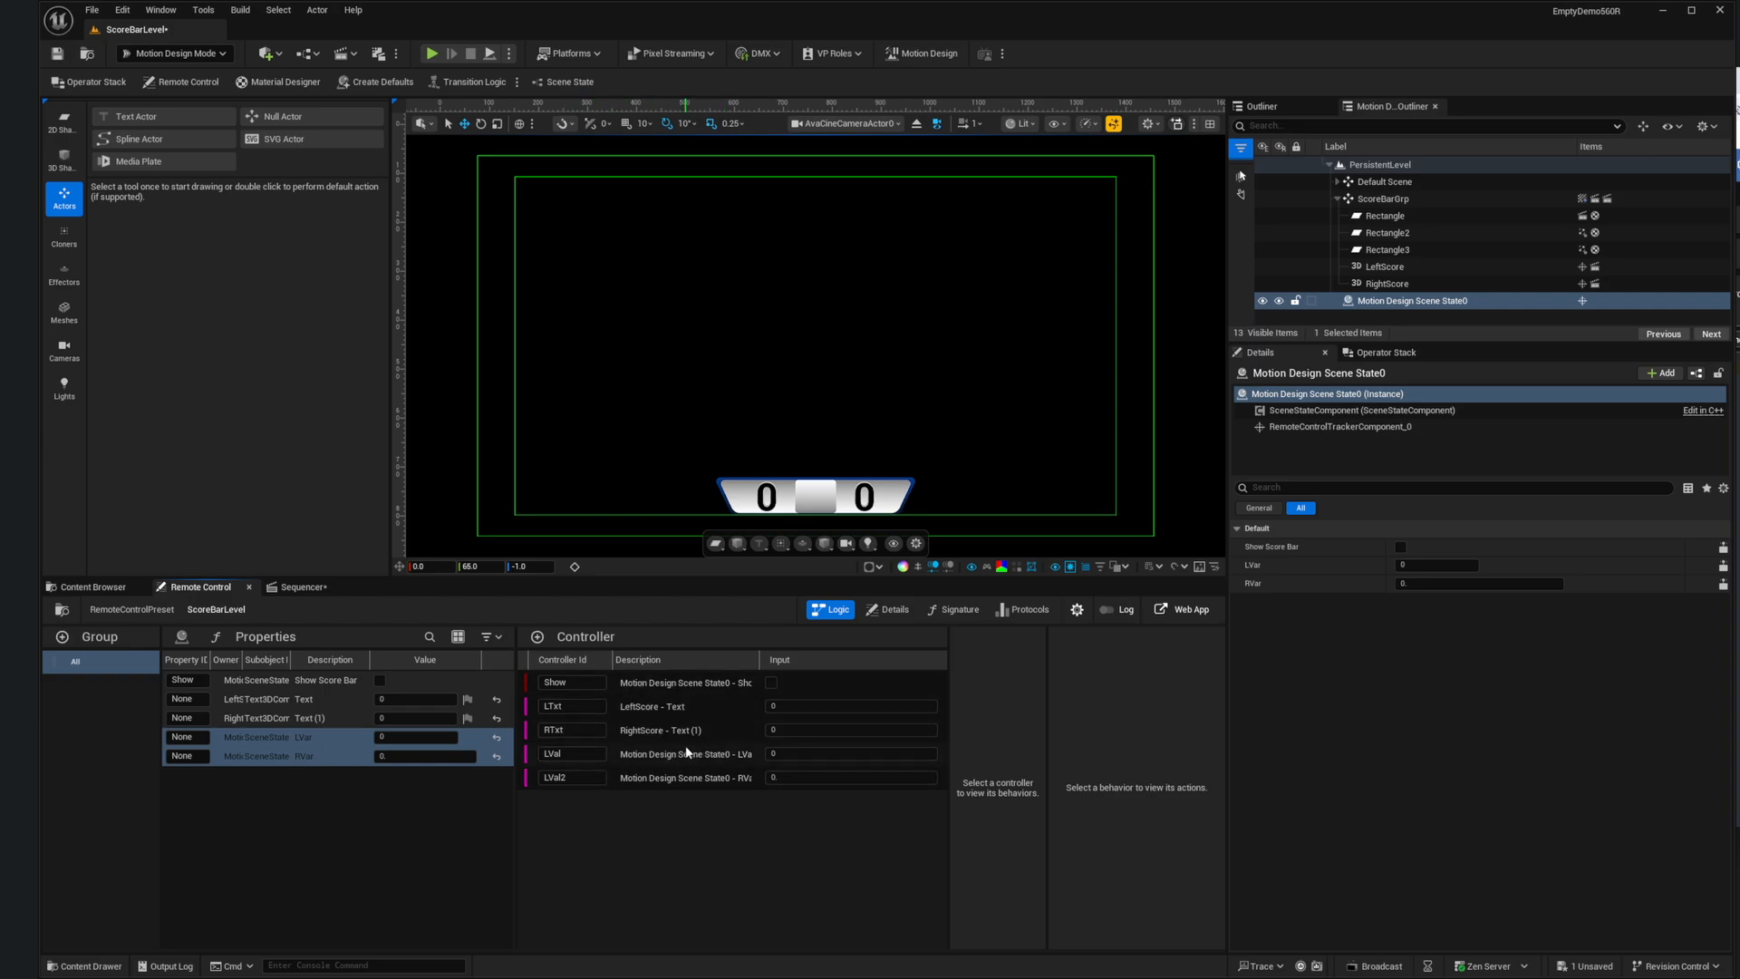
{"action": "key", "text": "ctrl+s"}
Step: Open the DemoRundown asset, examine the controller list of page 0001, and close the rundown
{"action": "left_click", "coordinate": [93, 587]}
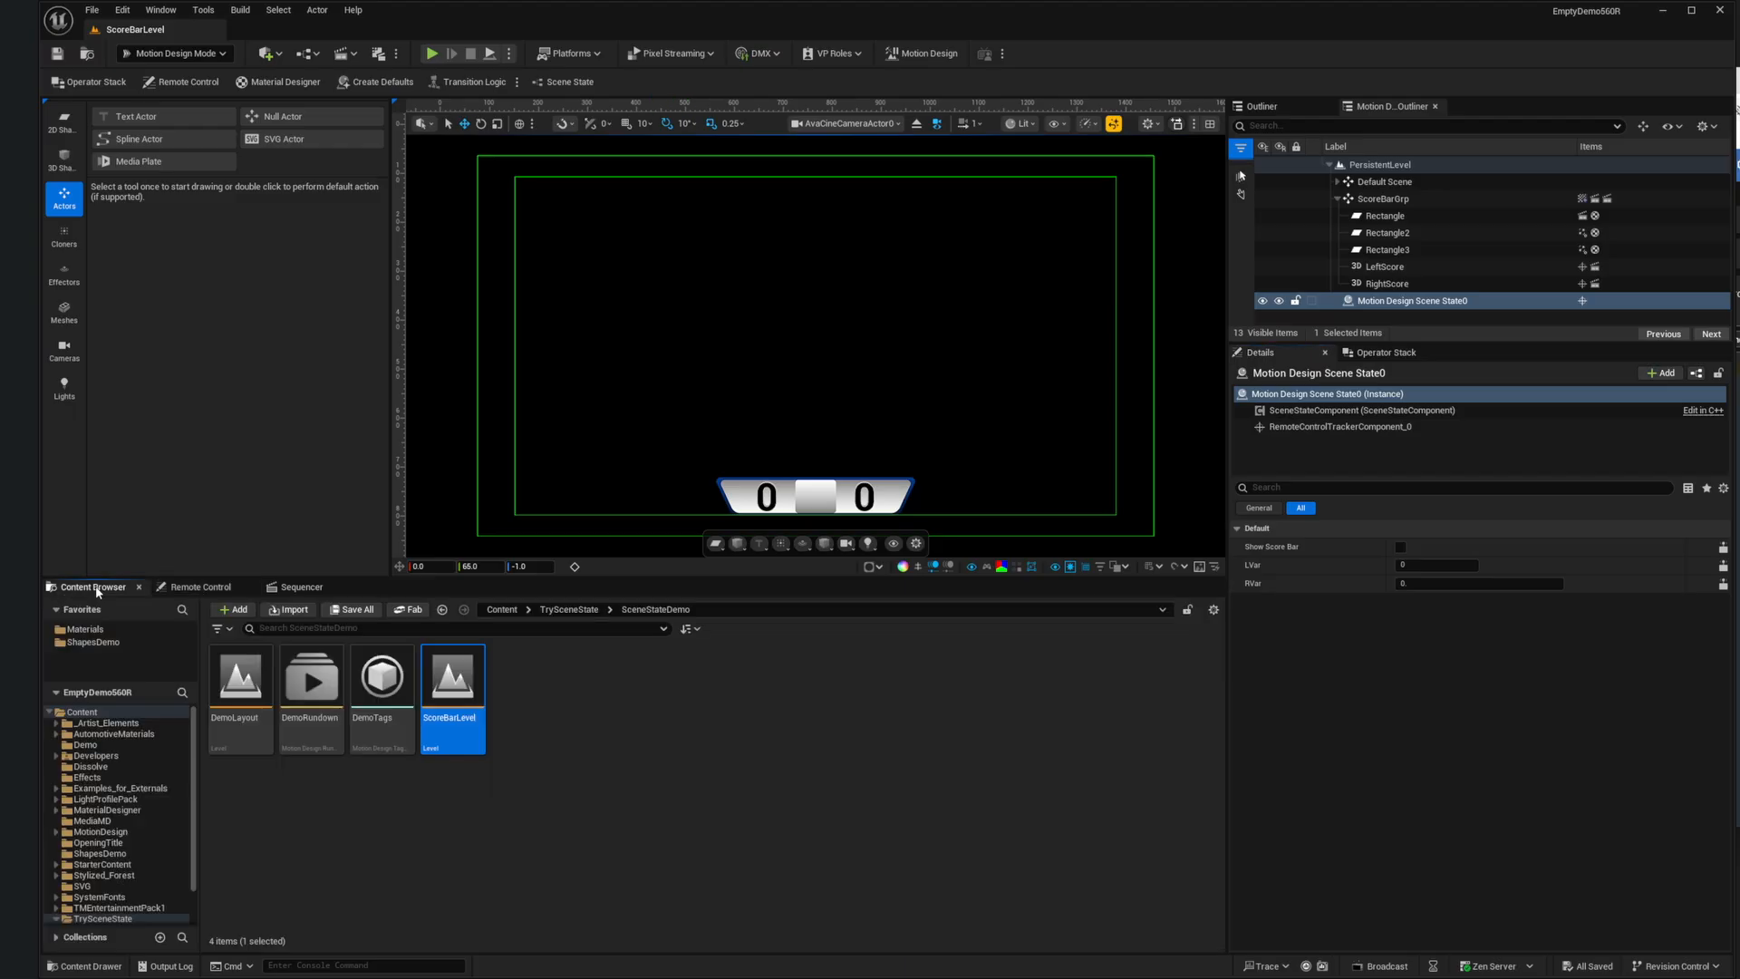
{"action": "double_click", "coordinate": [311, 680]}
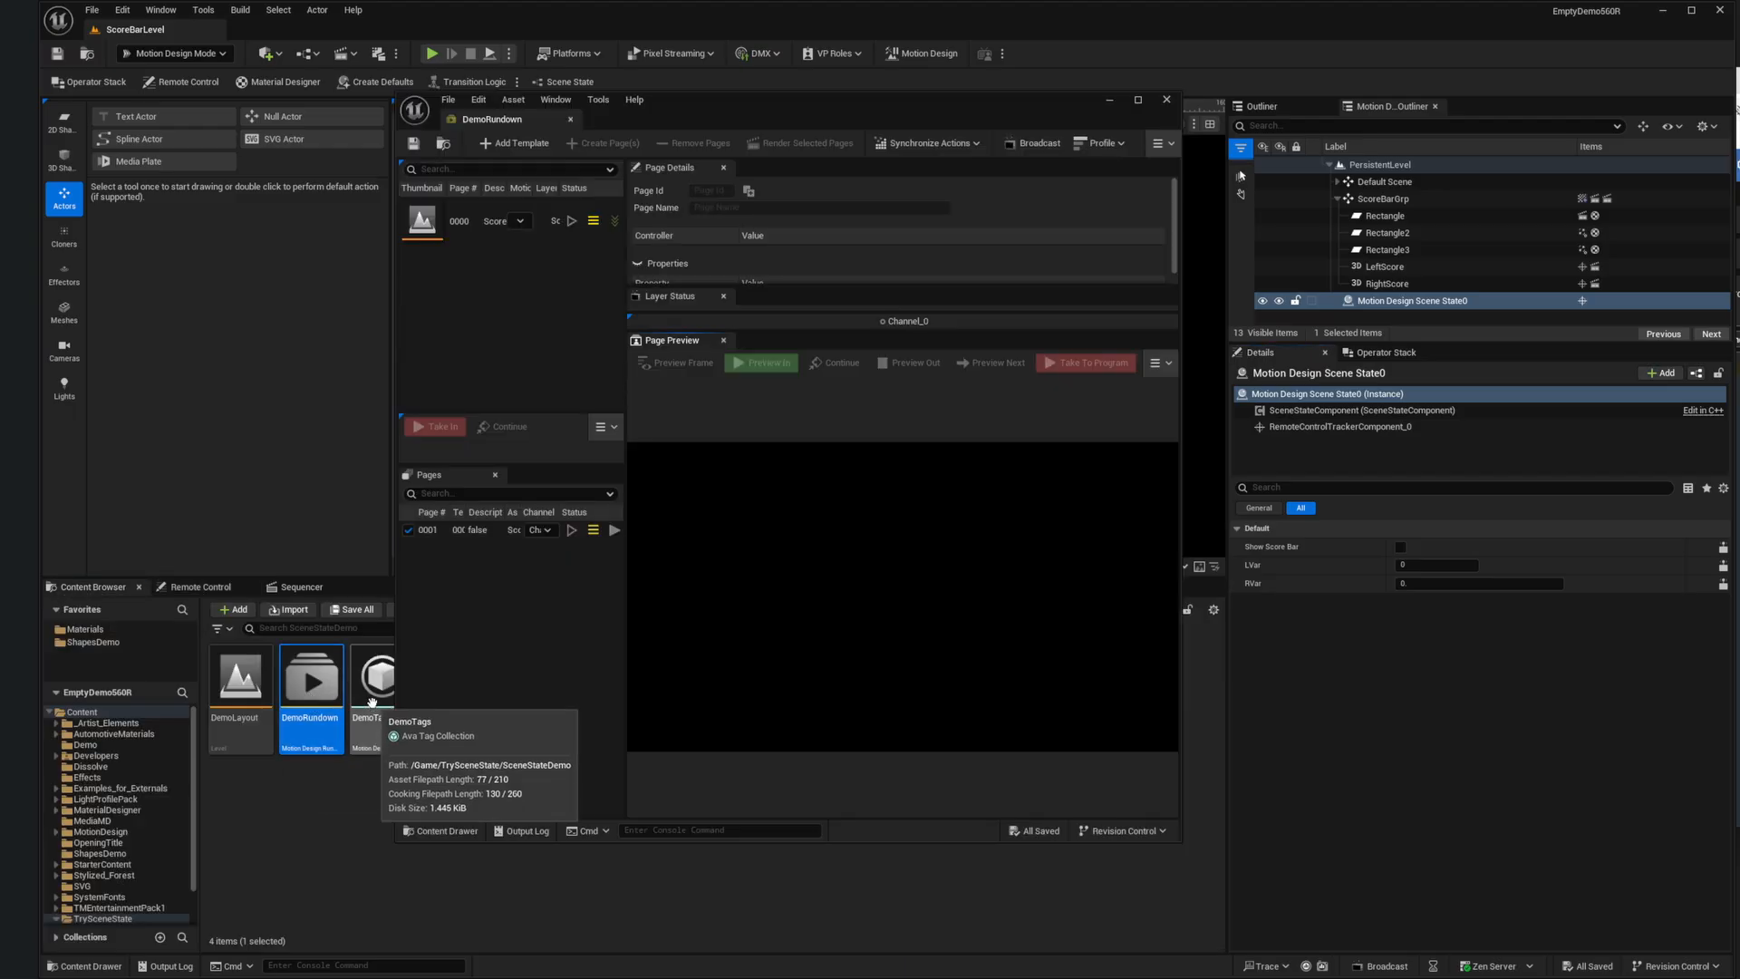
{"action": "left_click", "coordinate": [471, 530]}
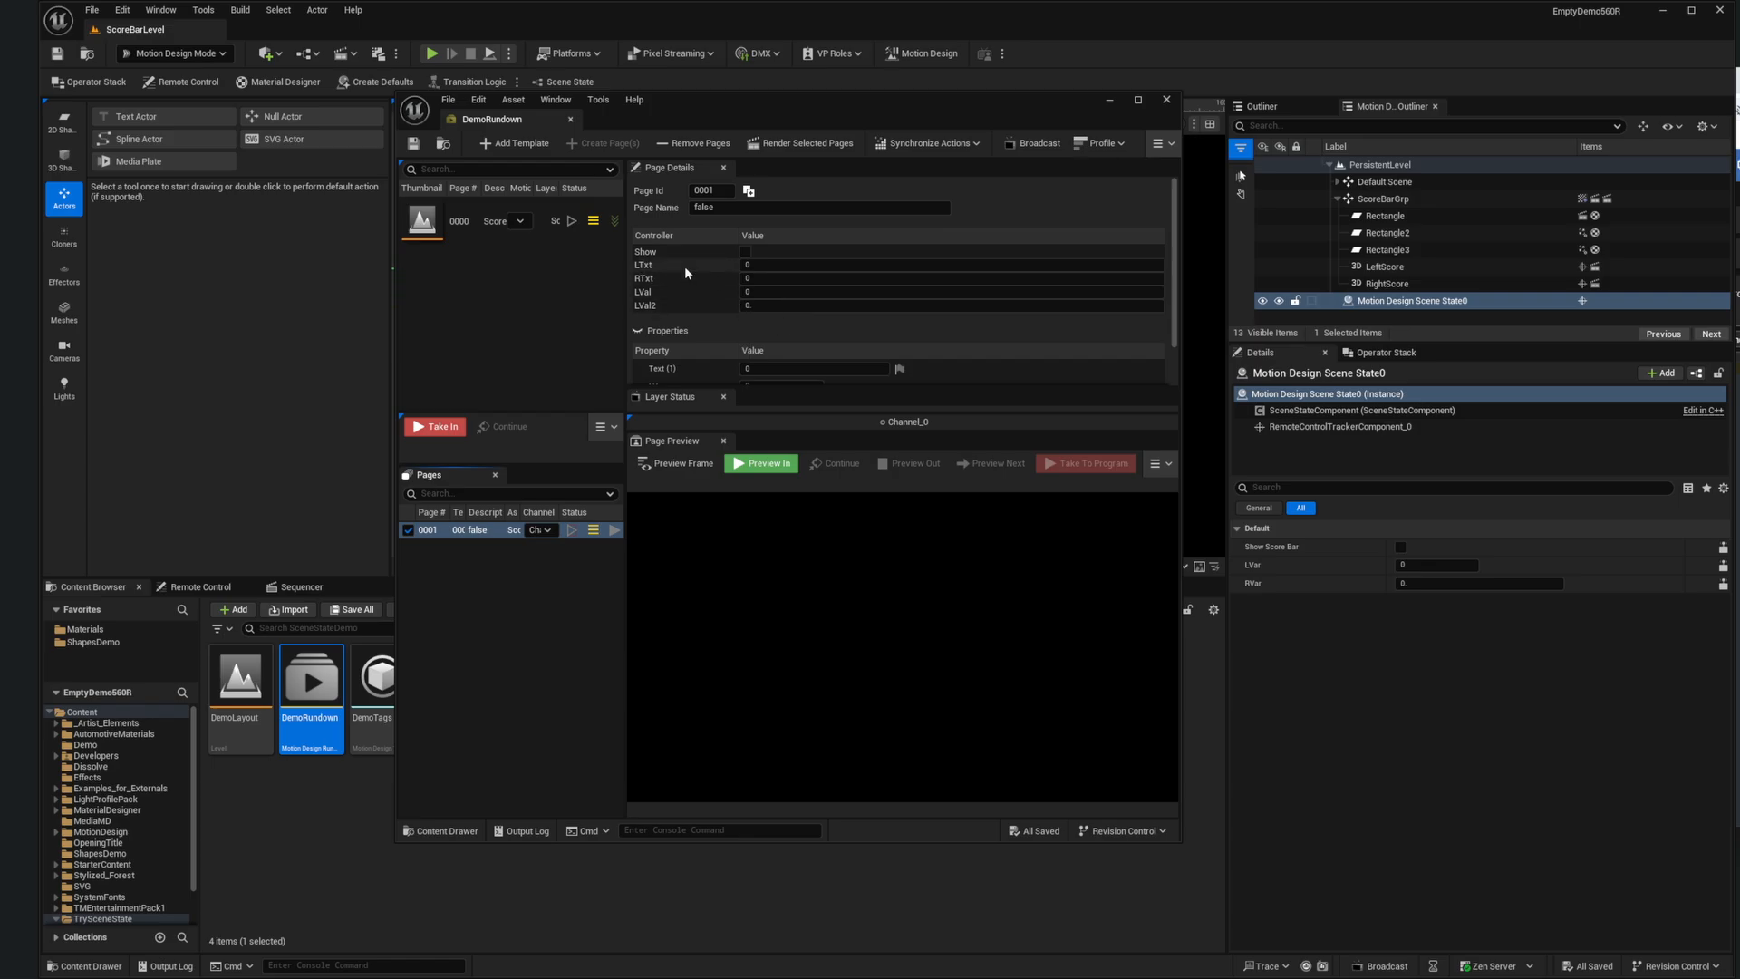
{"action": "left_click", "coordinate": [1167, 100]}
Step: Rename the RVar controller in Remote Control to RVal
{"action": "left_click", "coordinate": [198, 587]}
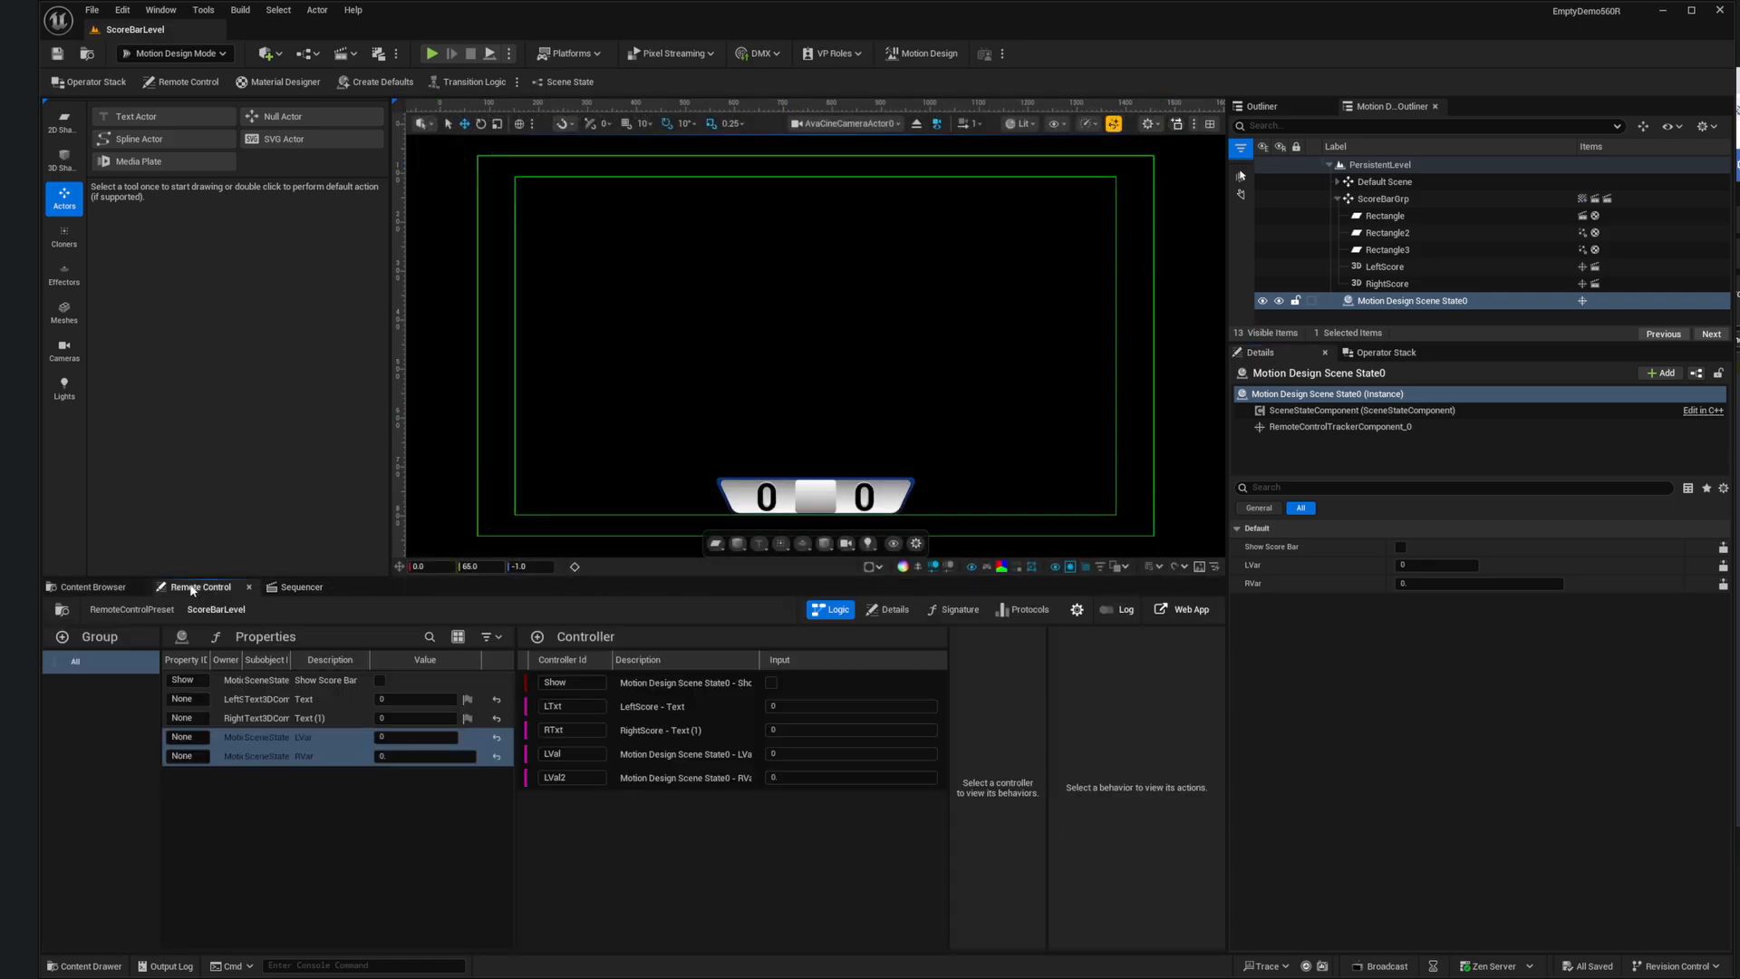
{"action": "double_click", "coordinate": [567, 778]}
{"action": "key", "text": "Return"}
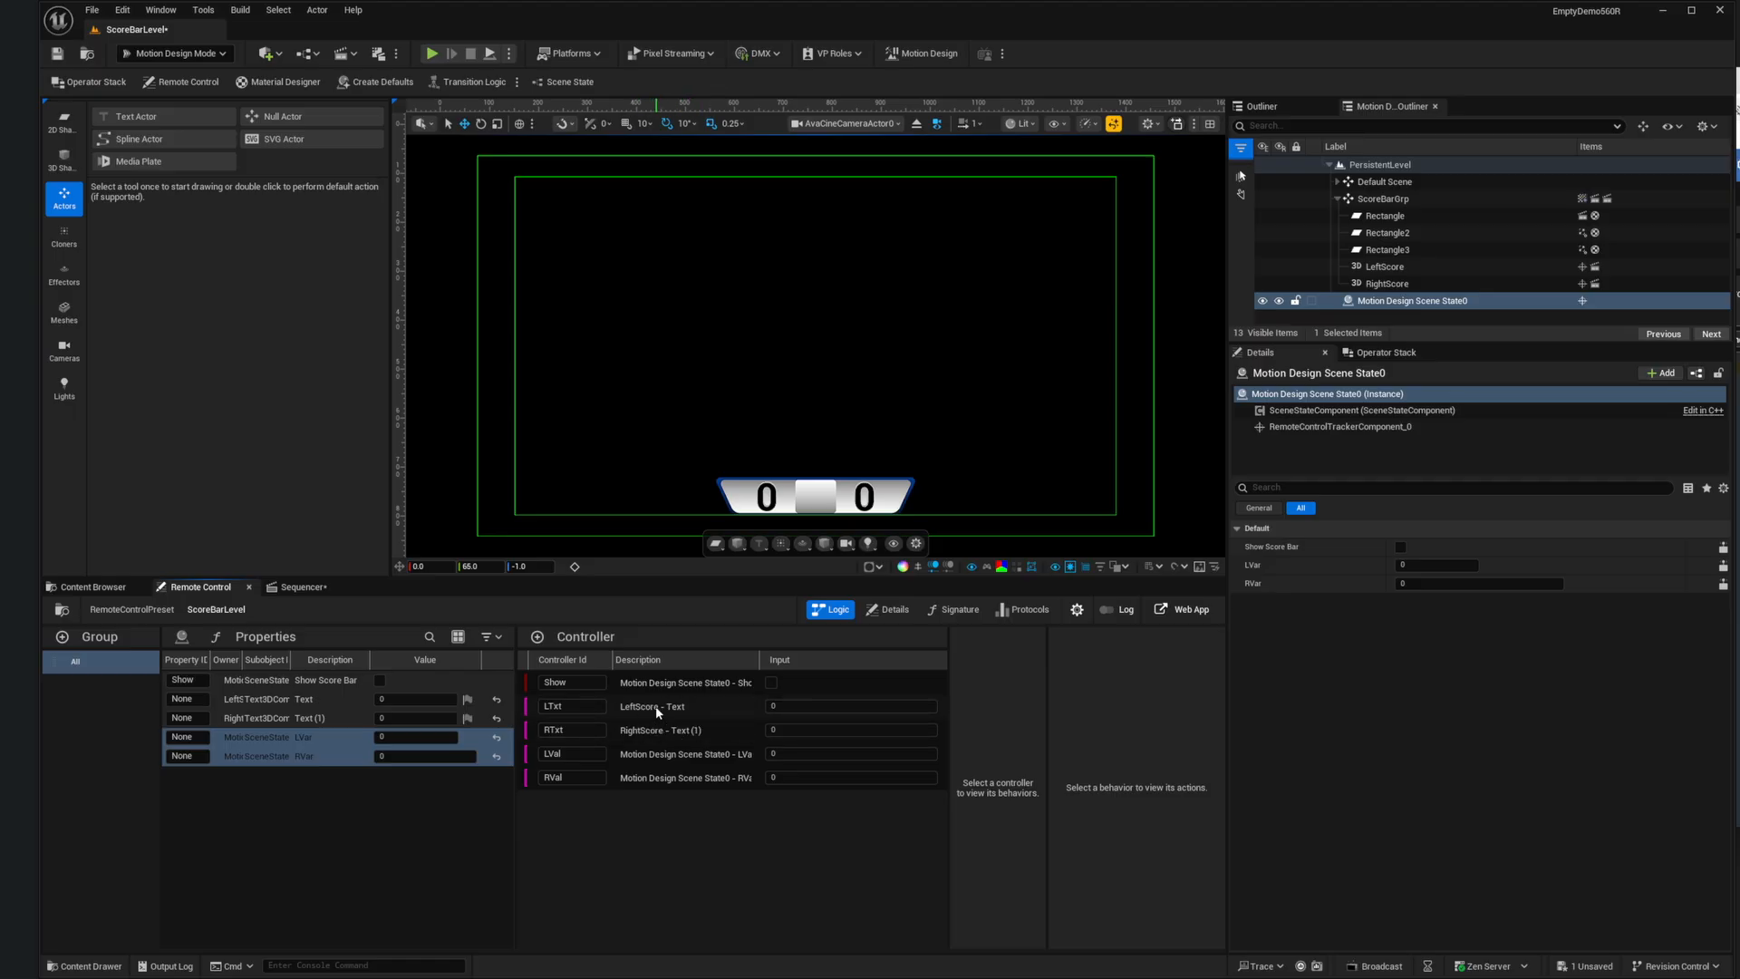
Step: Append two underscores to the LTxt and RTxt controller IDs and save the level
{"action": "left_click", "coordinate": [579, 707]}
{"action": "left_click", "coordinate": [586, 708]}
{"action": "left_click", "coordinate": [569, 731]}
{"action": "left_click", "coordinate": [578, 729]}
{"action": "key", "text": "ctrl+s"}
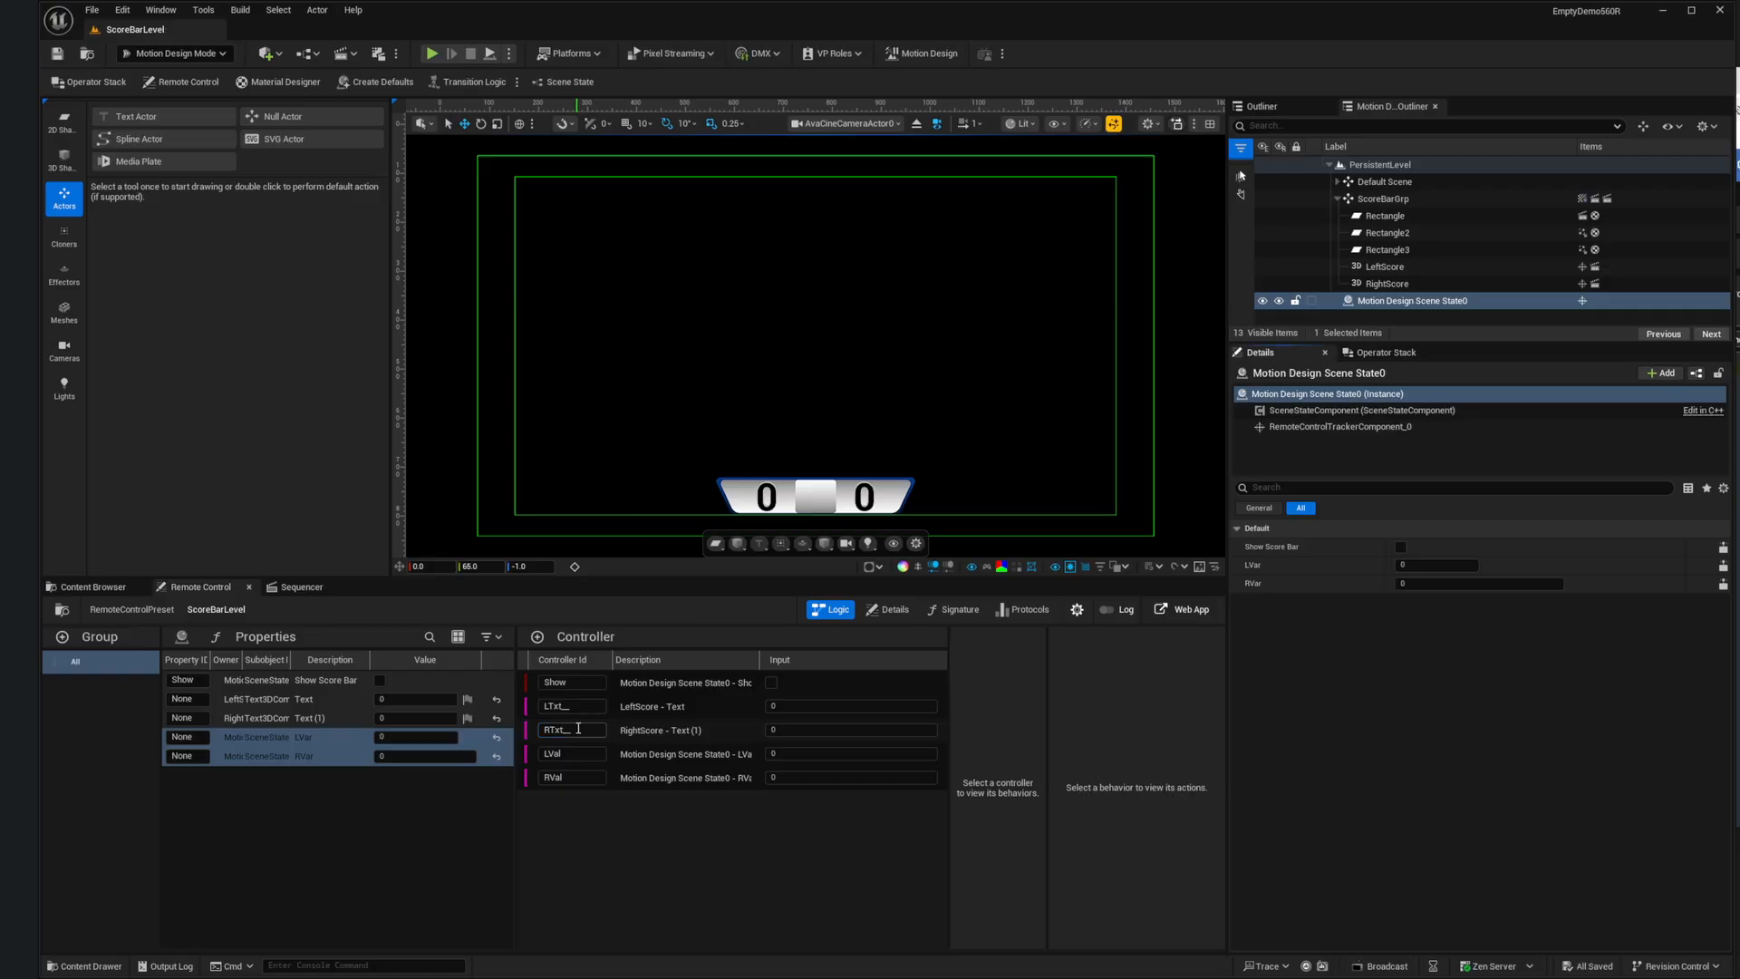
Step: Reopen DemoRundown to check which controllers page 0001 lists, and return to the Remote Control preset
{"action": "left_click", "coordinate": [94, 586]}
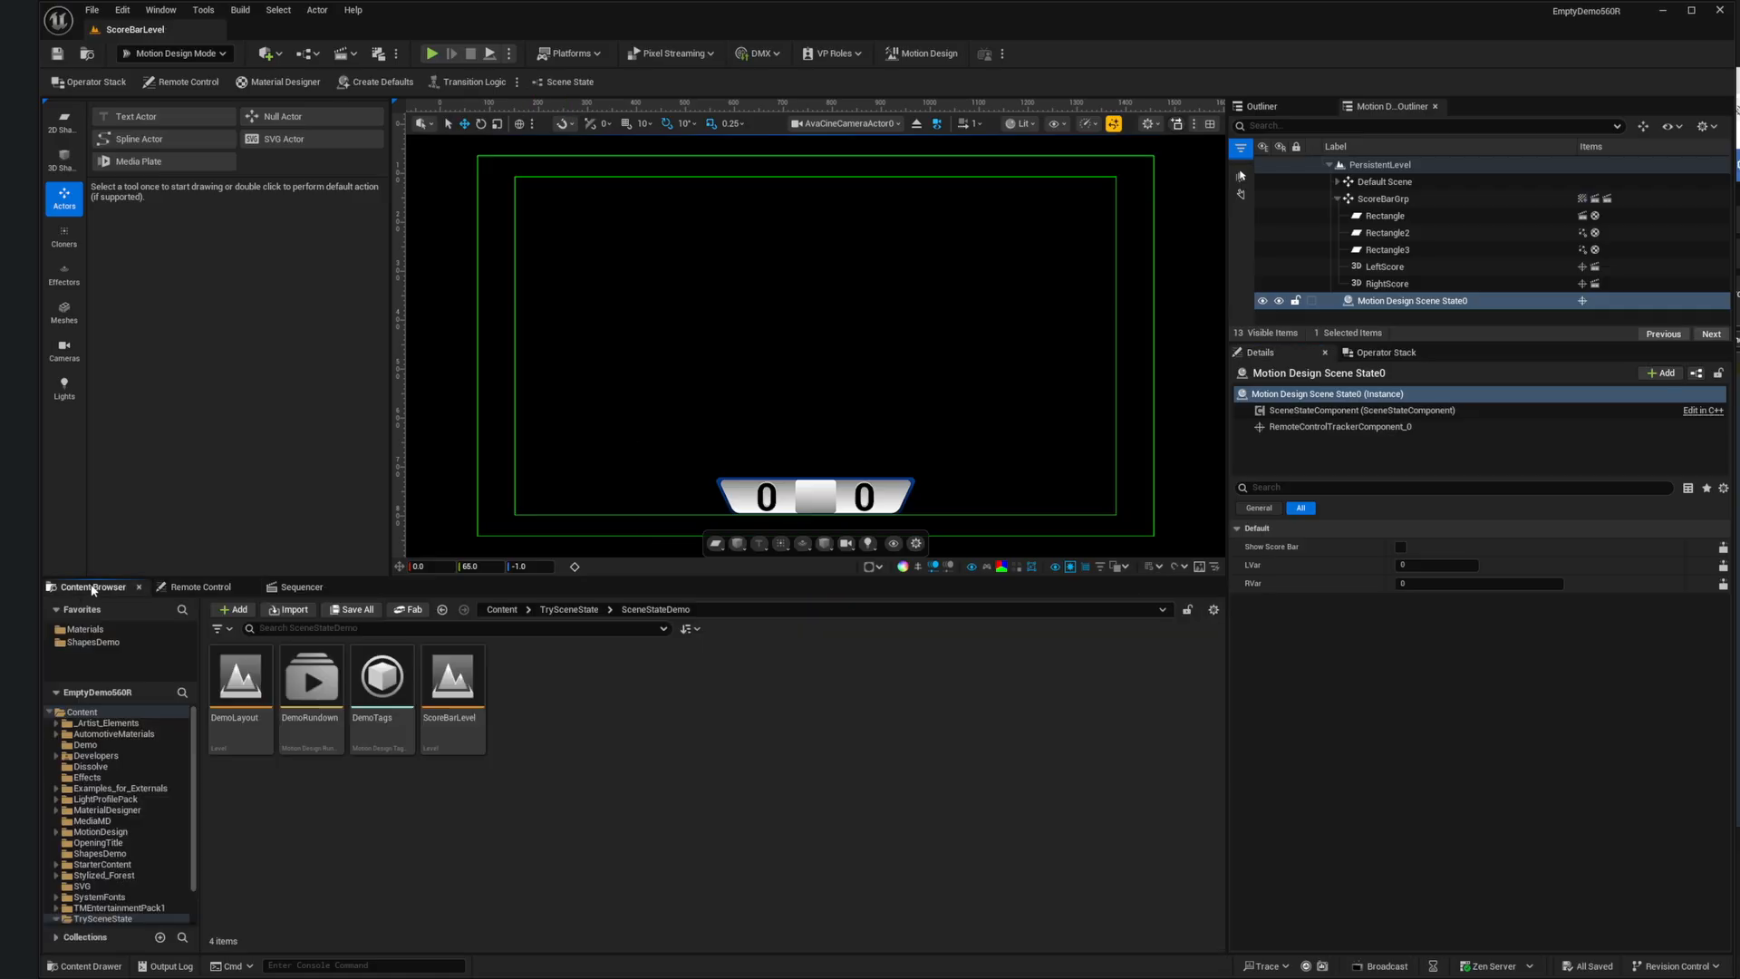
{"action": "double_click", "coordinate": [314, 694]}
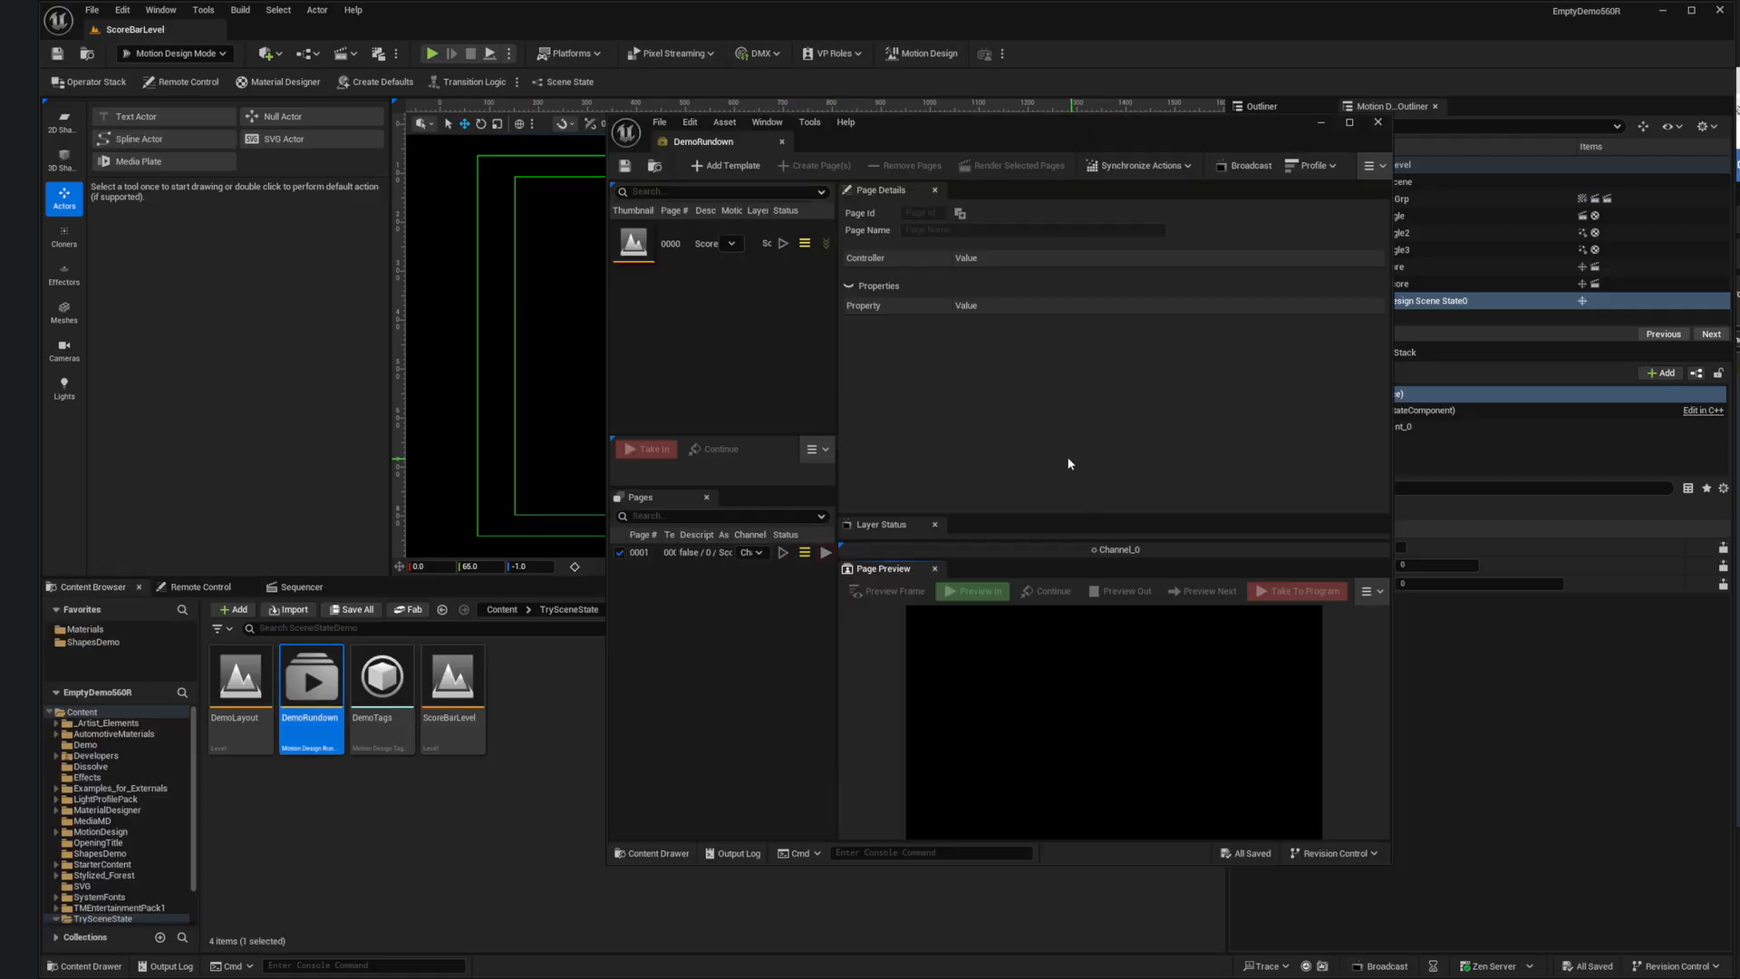
{"action": "left_click", "coordinate": [698, 548]}
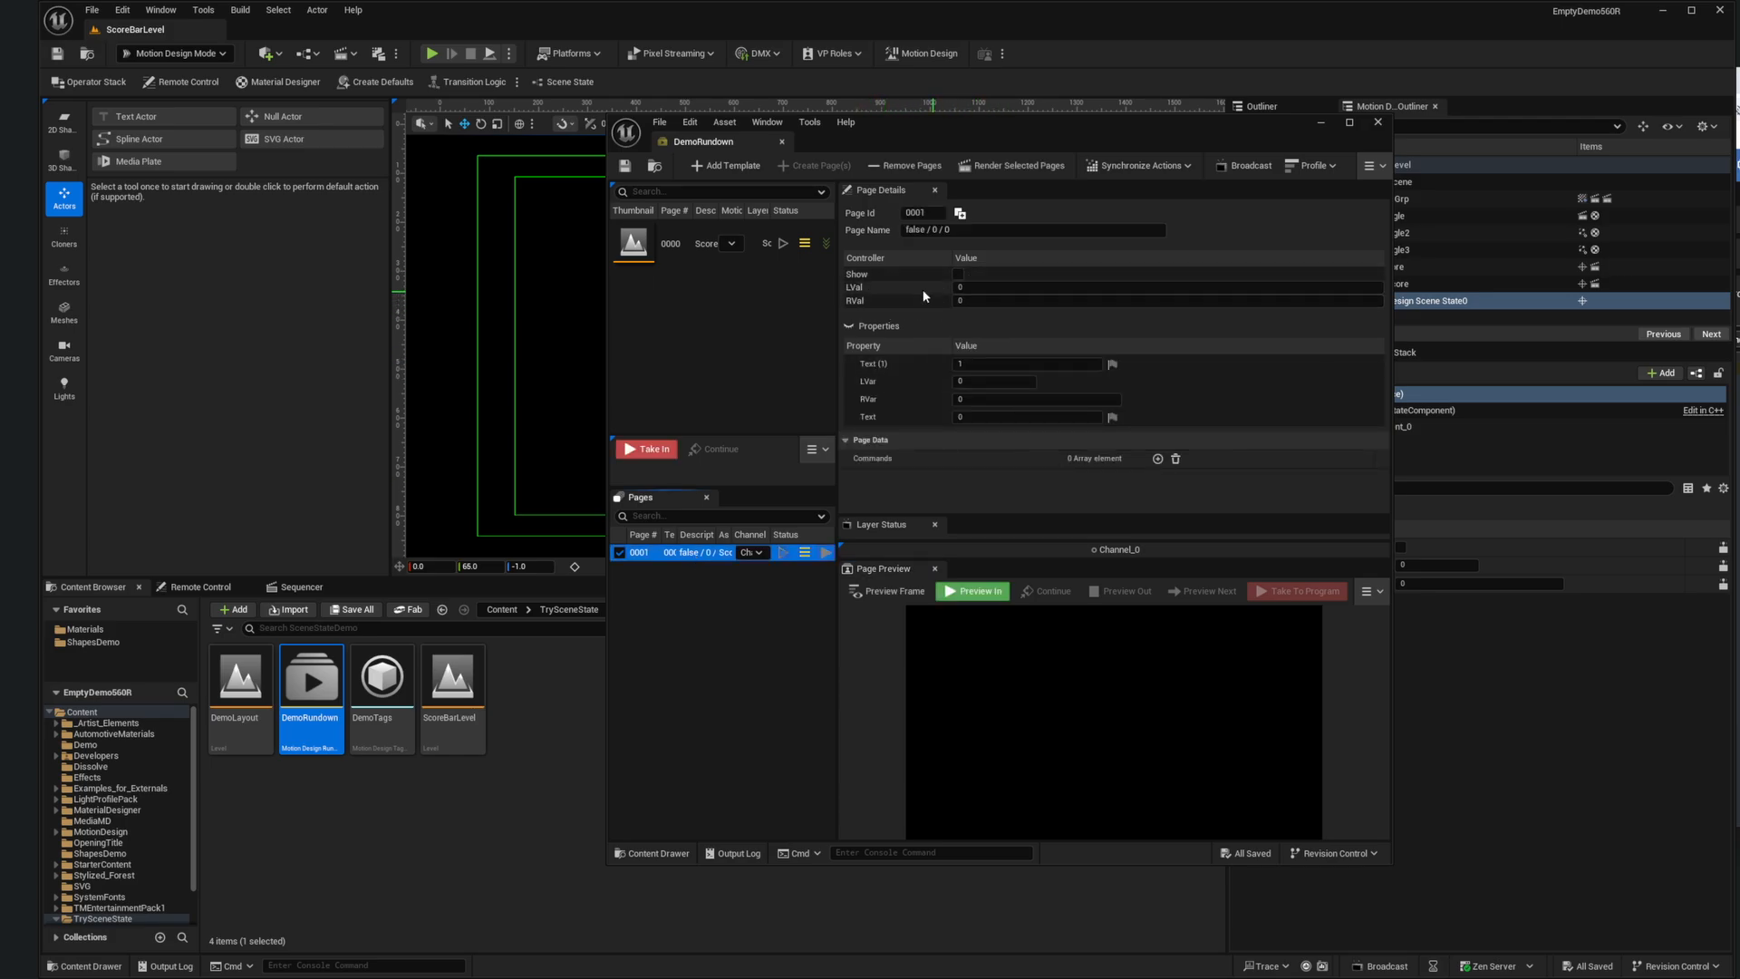
{"action": "left_click", "coordinate": [961, 287]}
{"action": "left_click", "coordinate": [1376, 122]}
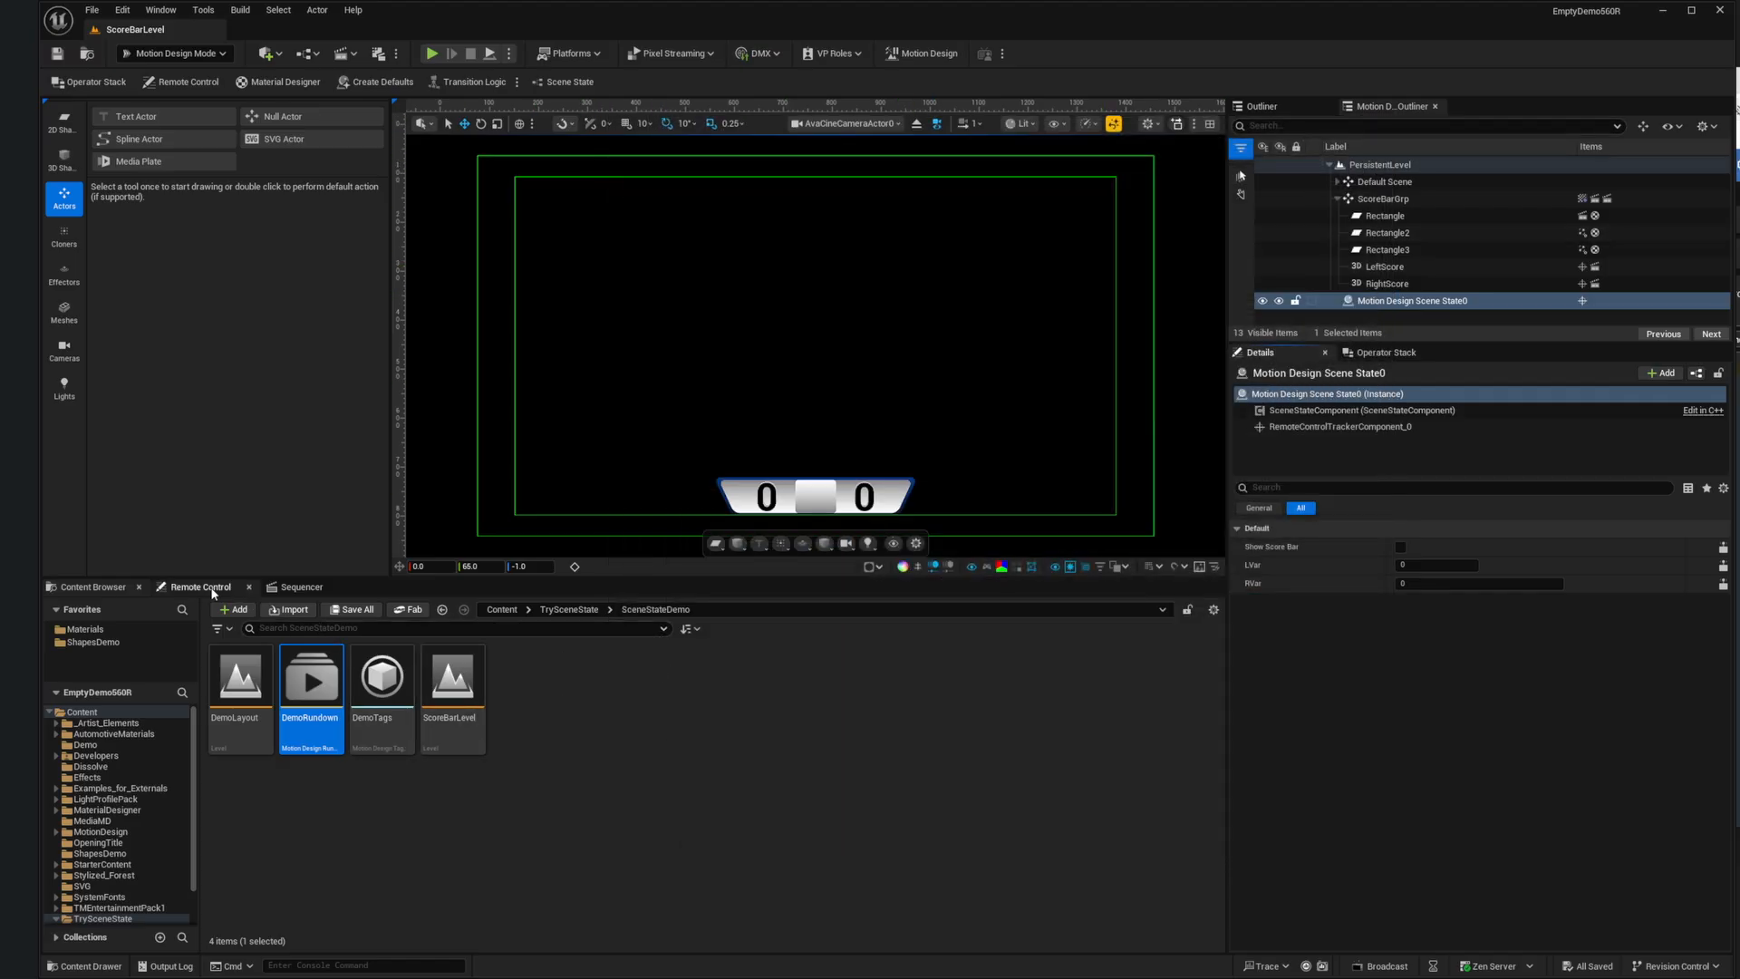
{"action": "left_click", "coordinate": [200, 587]}
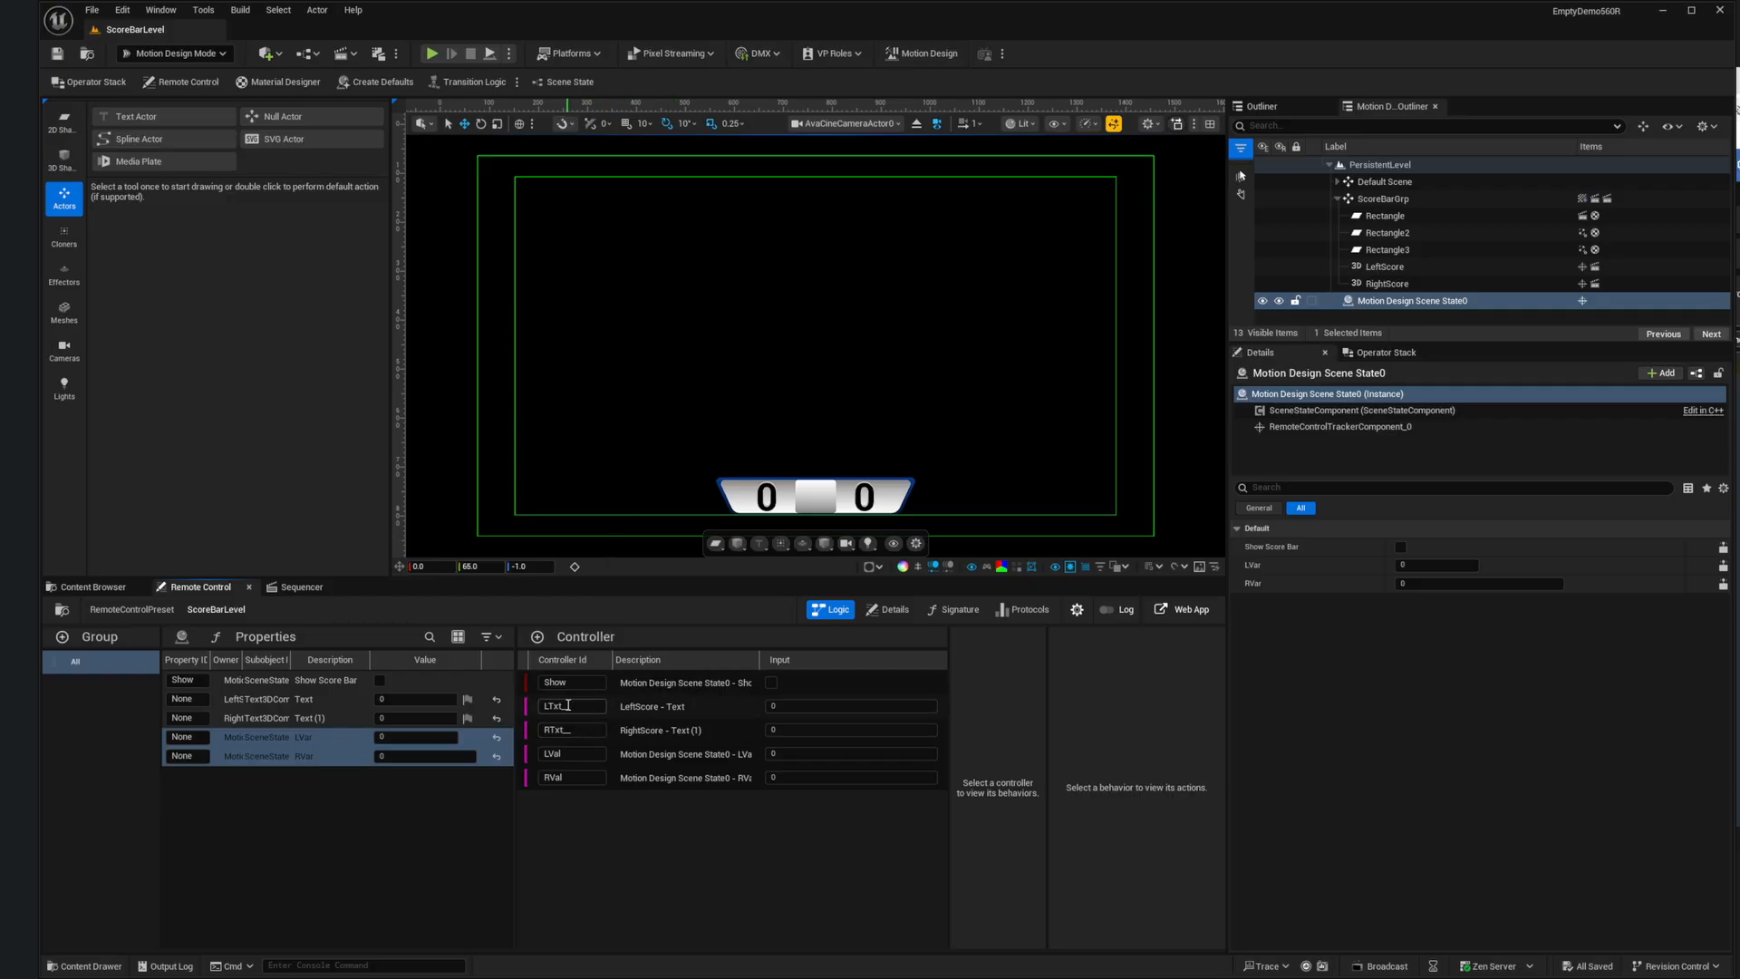
Step: Add _hide as a second Ignored Controller Postfix in the project's Motion Design Playback & Broadcast settings
{"action": "left_click", "coordinate": [122, 10]}
{"action": "left_click", "coordinate": [170, 222]}
{"action": "left_click_drag", "start_coordinate": [497, 263], "coordinate": [504, 734]}
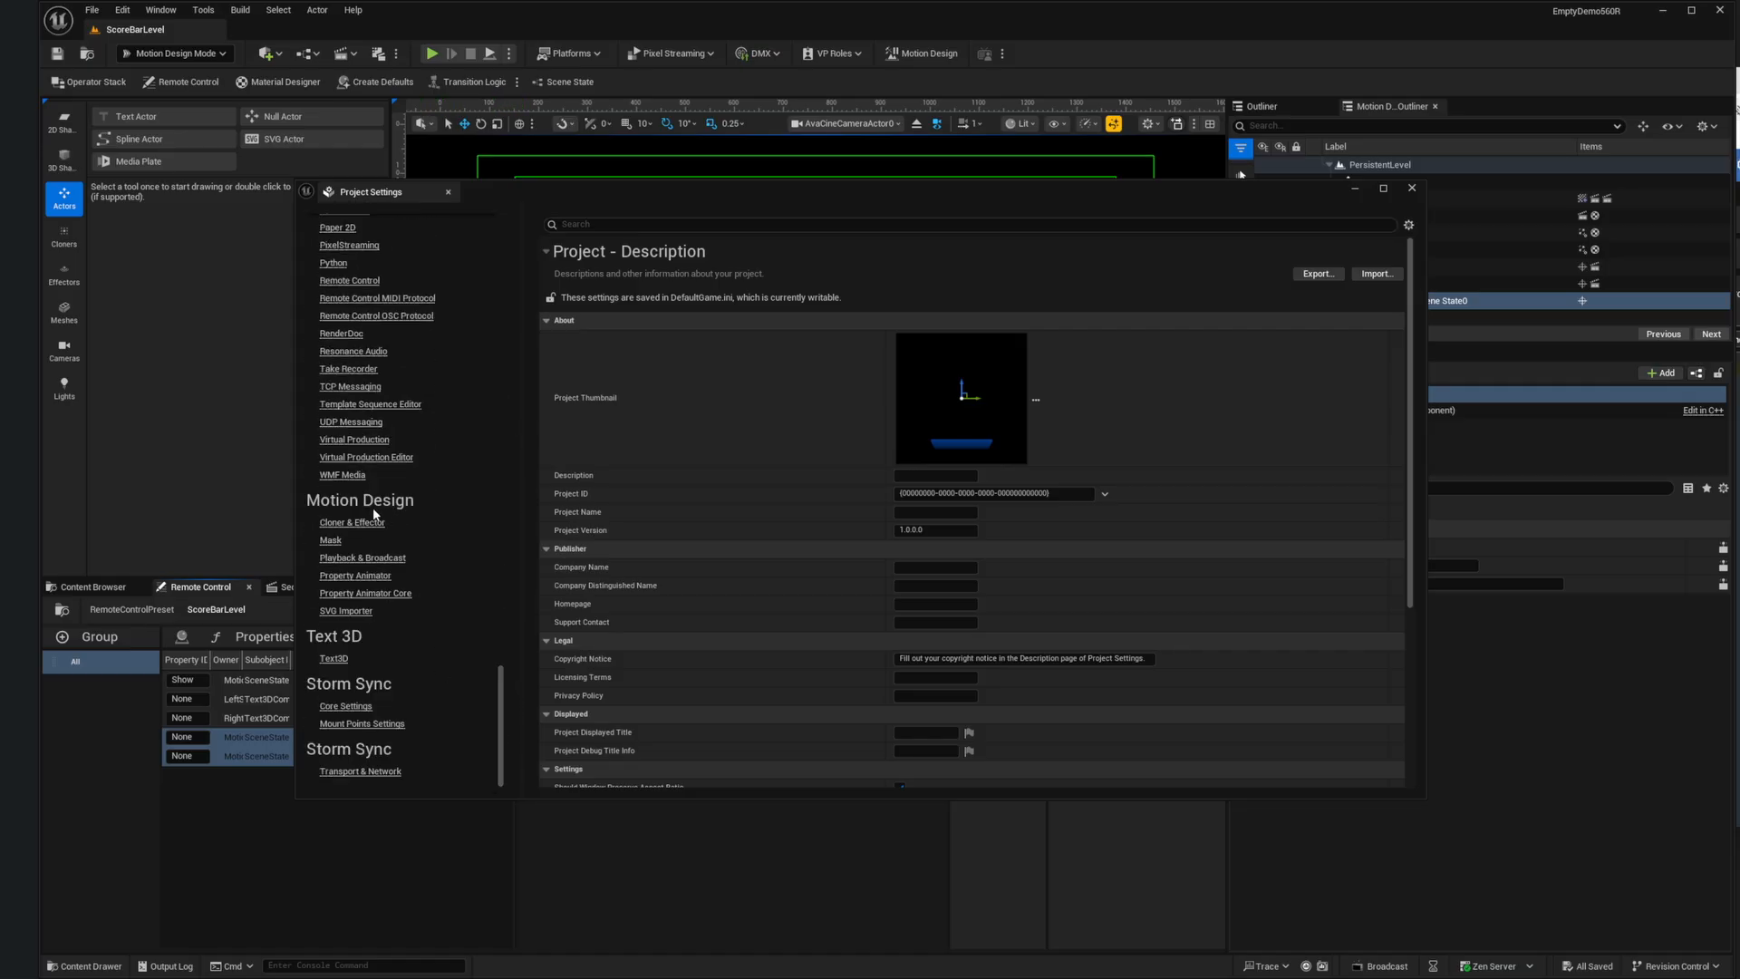
{"action": "left_click", "coordinate": [386, 559]}
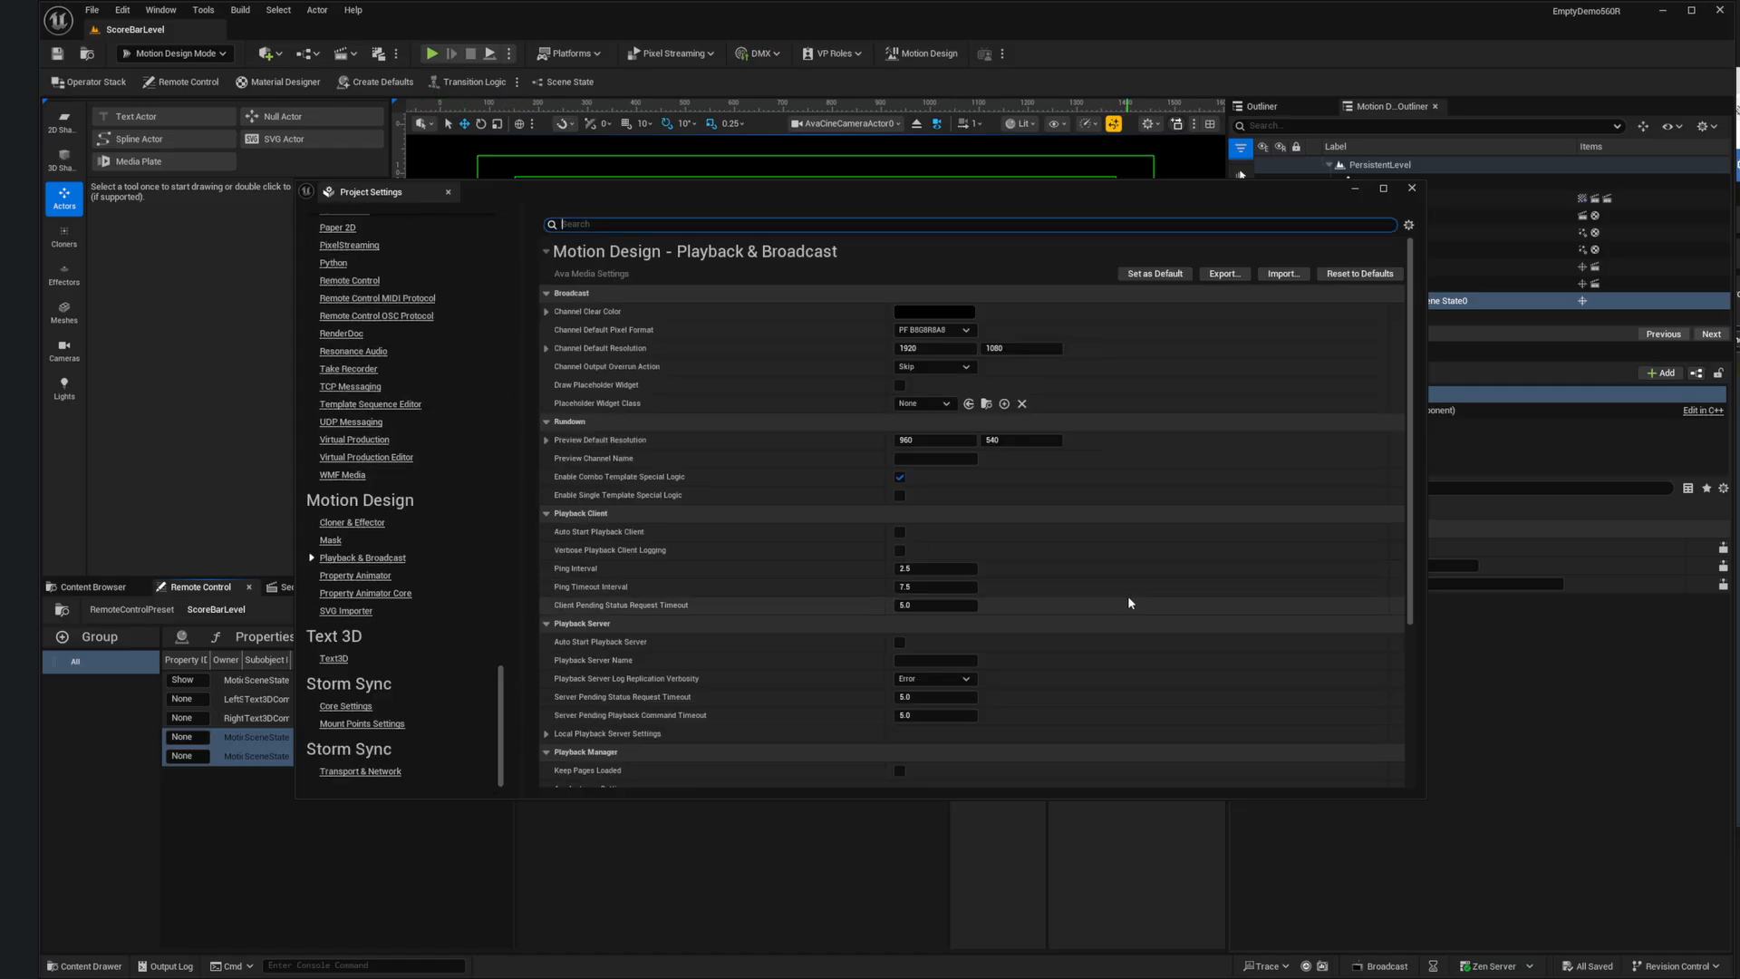
{"action": "scroll", "coordinate": [1106, 562], "scroll_direction": "down", "scroll_amount": 5}
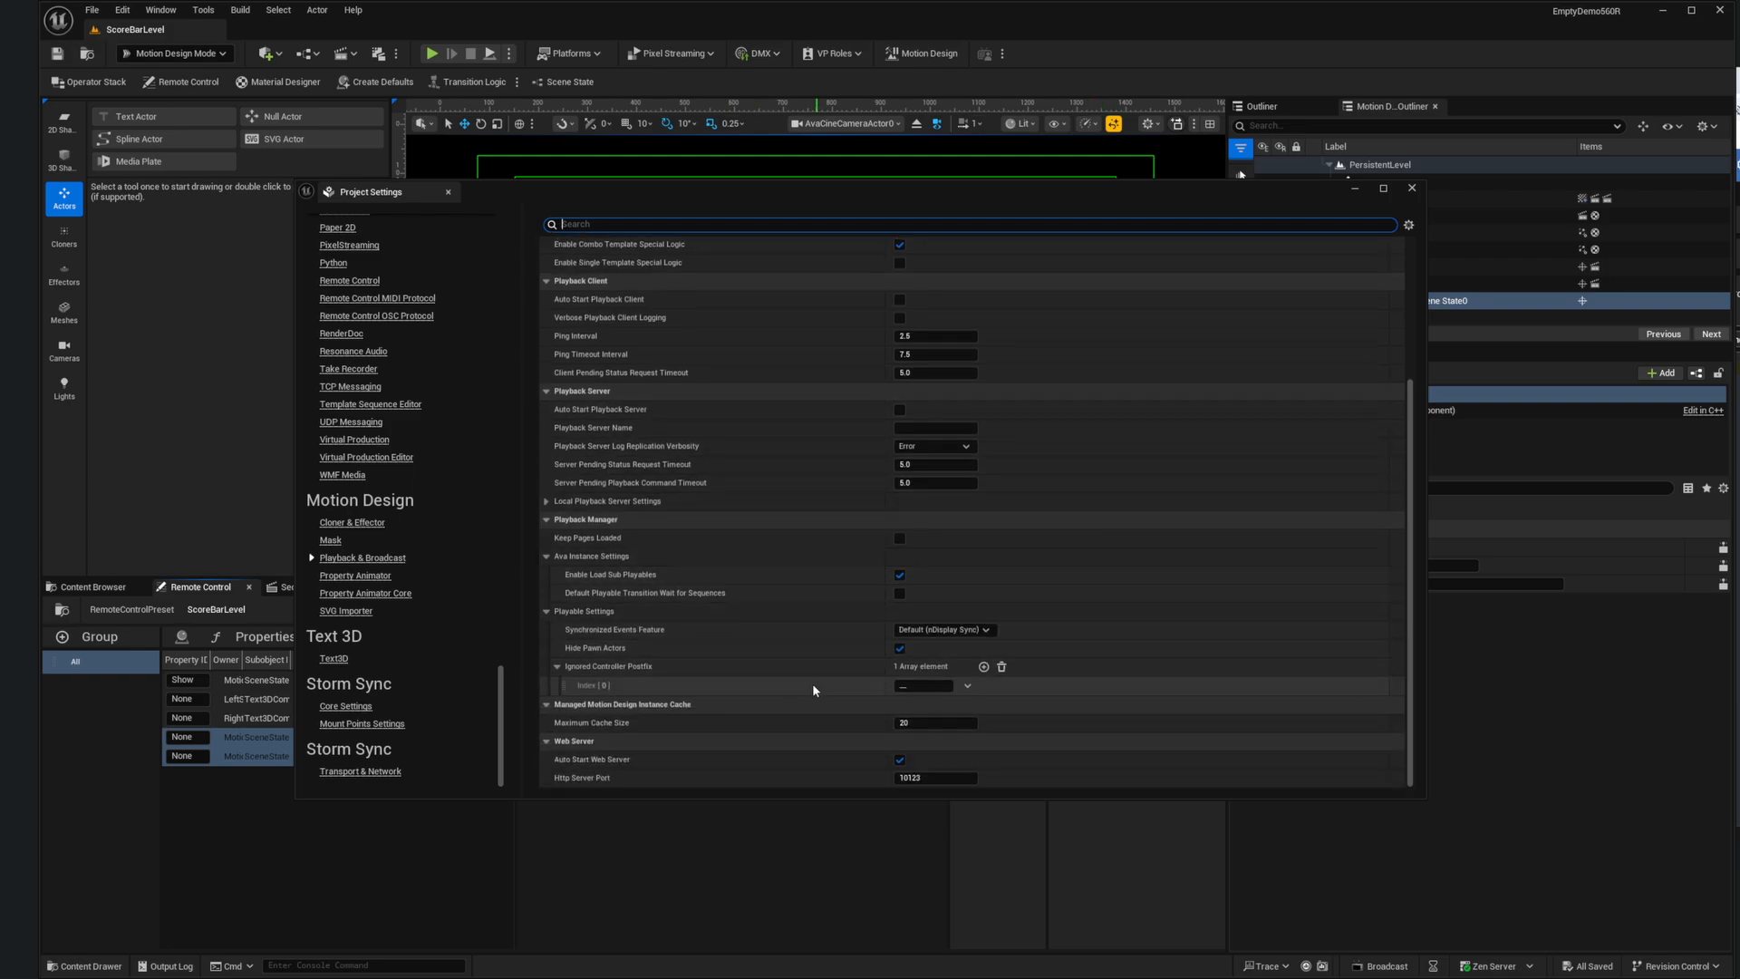
{"action": "mouse_move", "coordinate": [646, 673]}
{"action": "left_click", "coordinate": [919, 687]}
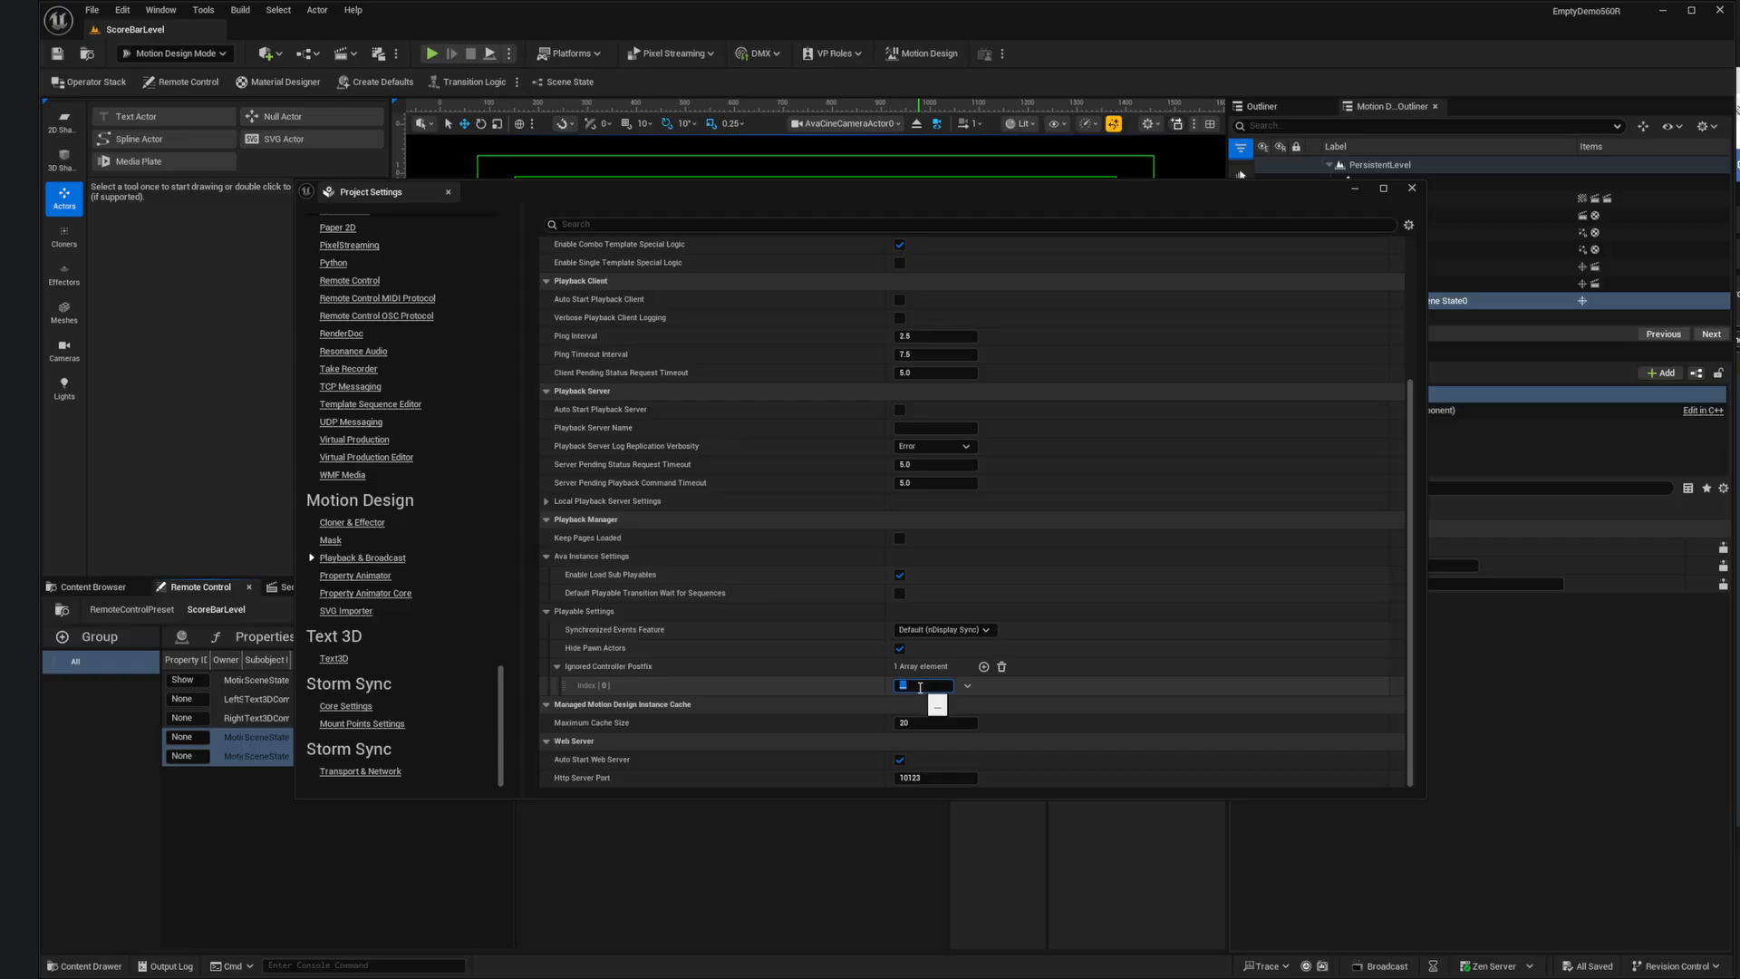
{"action": "left_click", "coordinate": [983, 668]}
{"action": "left_click", "coordinate": [919, 701]}
{"action": "type", "text": "_hide"}
{"action": "key", "text": "Return"}
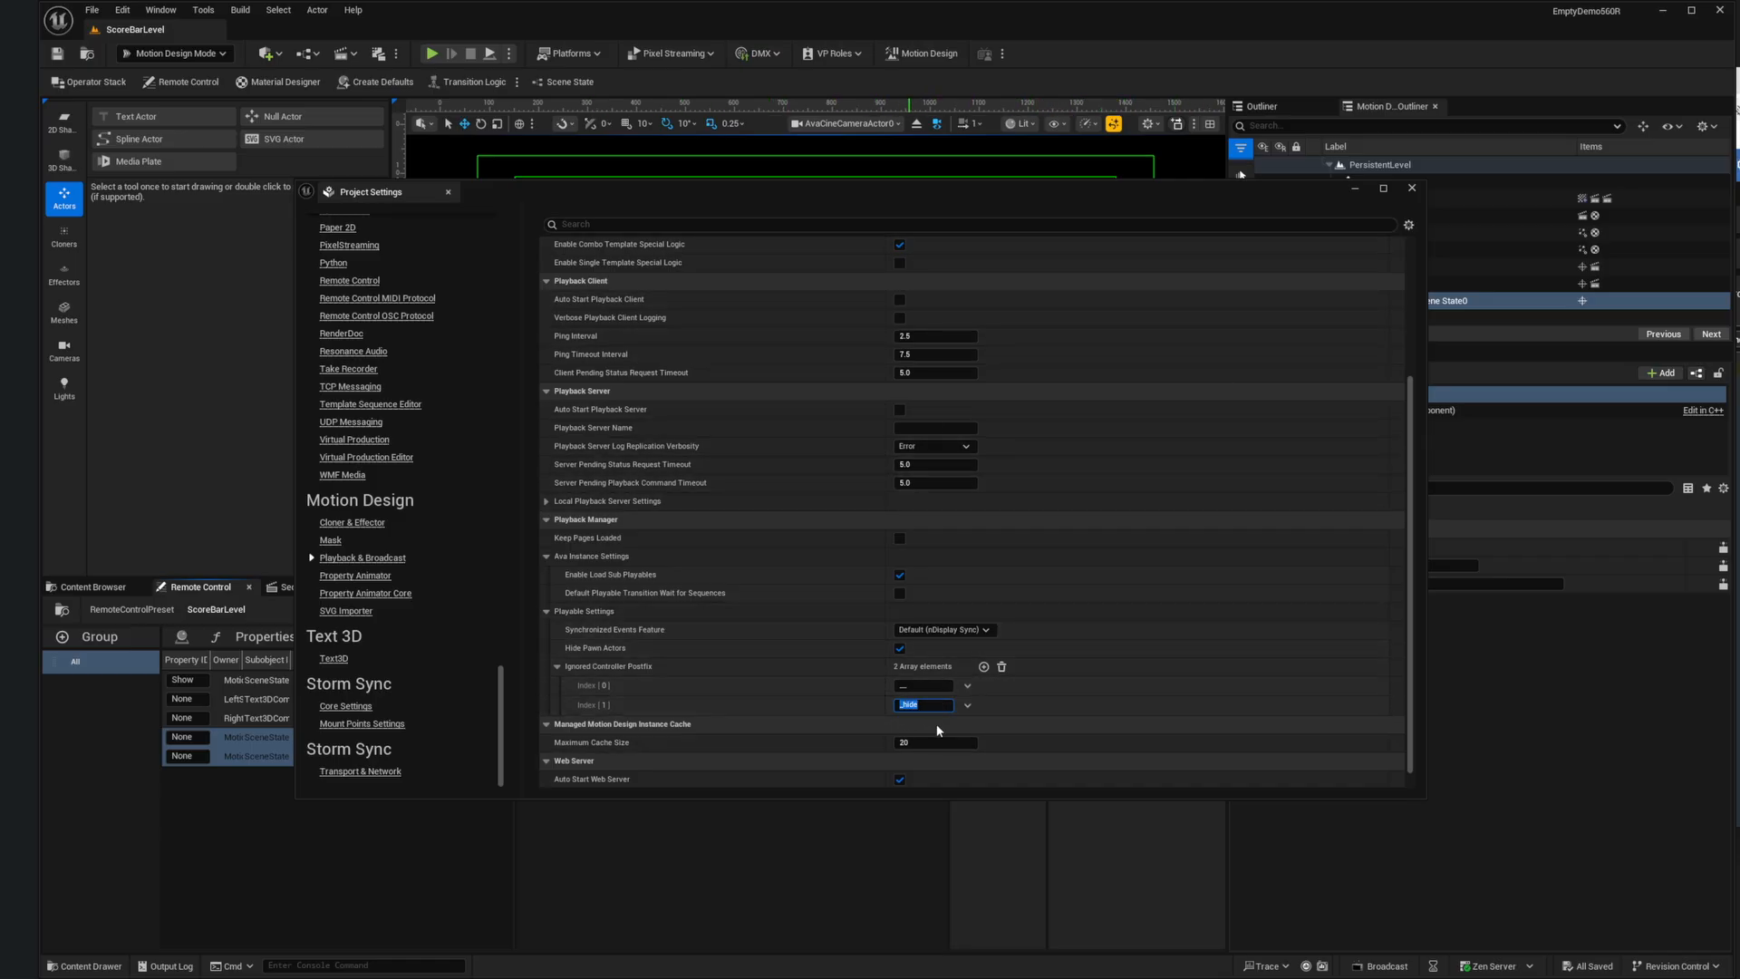
{"action": "left_click", "coordinate": [1409, 191]}
Step: Rename the LeftScore text controller to LTxt_hide
{"action": "double_click", "coordinate": [583, 704]}
{"action": "left_click", "coordinate": [583, 708]}
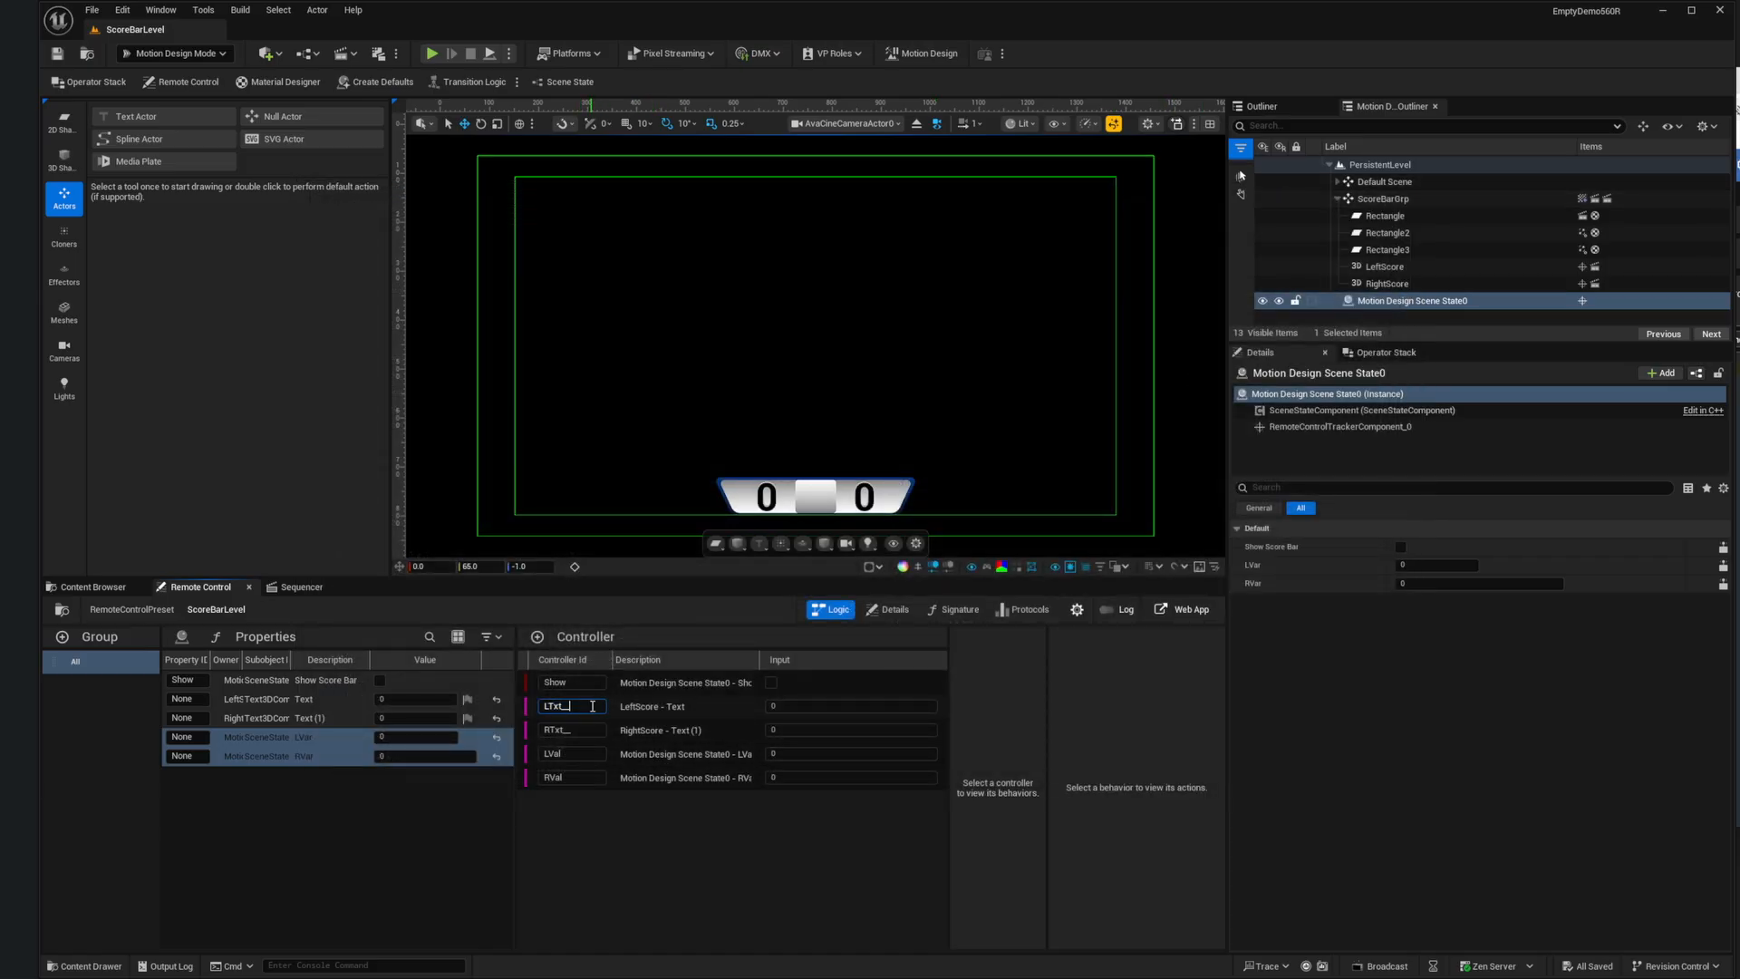
{"action": "left_click", "coordinate": [612, 859]}
Step: Check page 0001's controllers in DemoRundown with the _hide postfix in use, close the rundown, and save the level
{"action": "left_click", "coordinate": [91, 587]}
{"action": "double_click", "coordinate": [311, 694]}
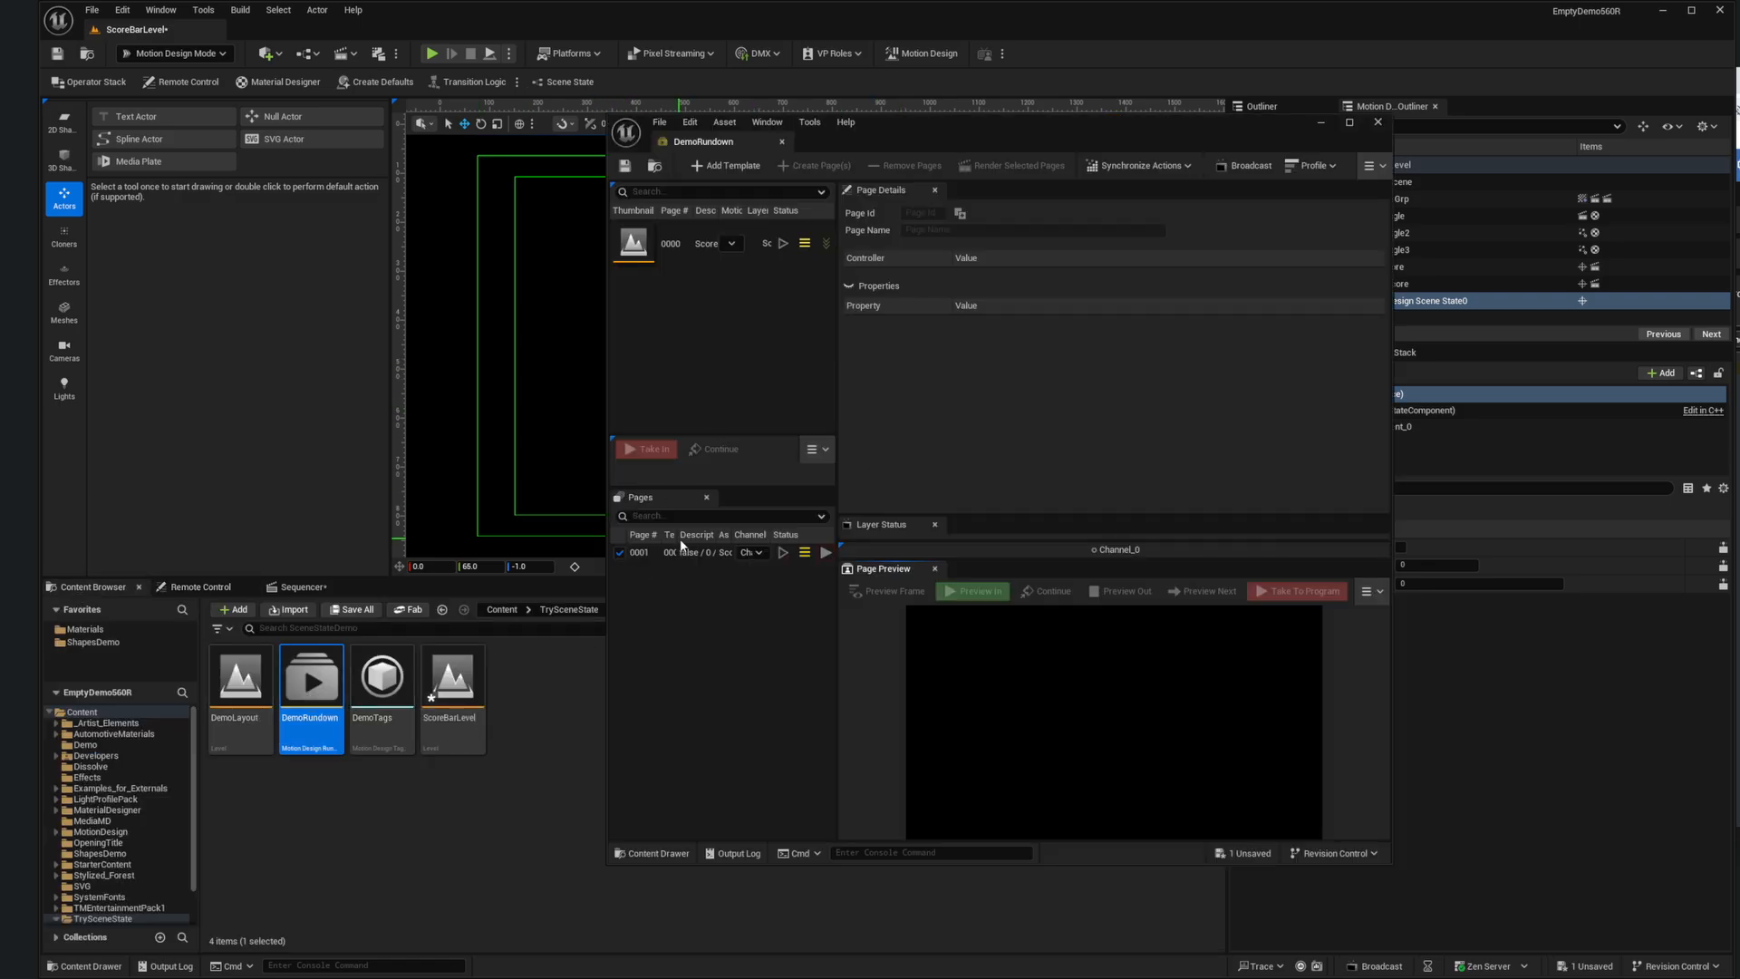
{"action": "left_click", "coordinate": [681, 552]}
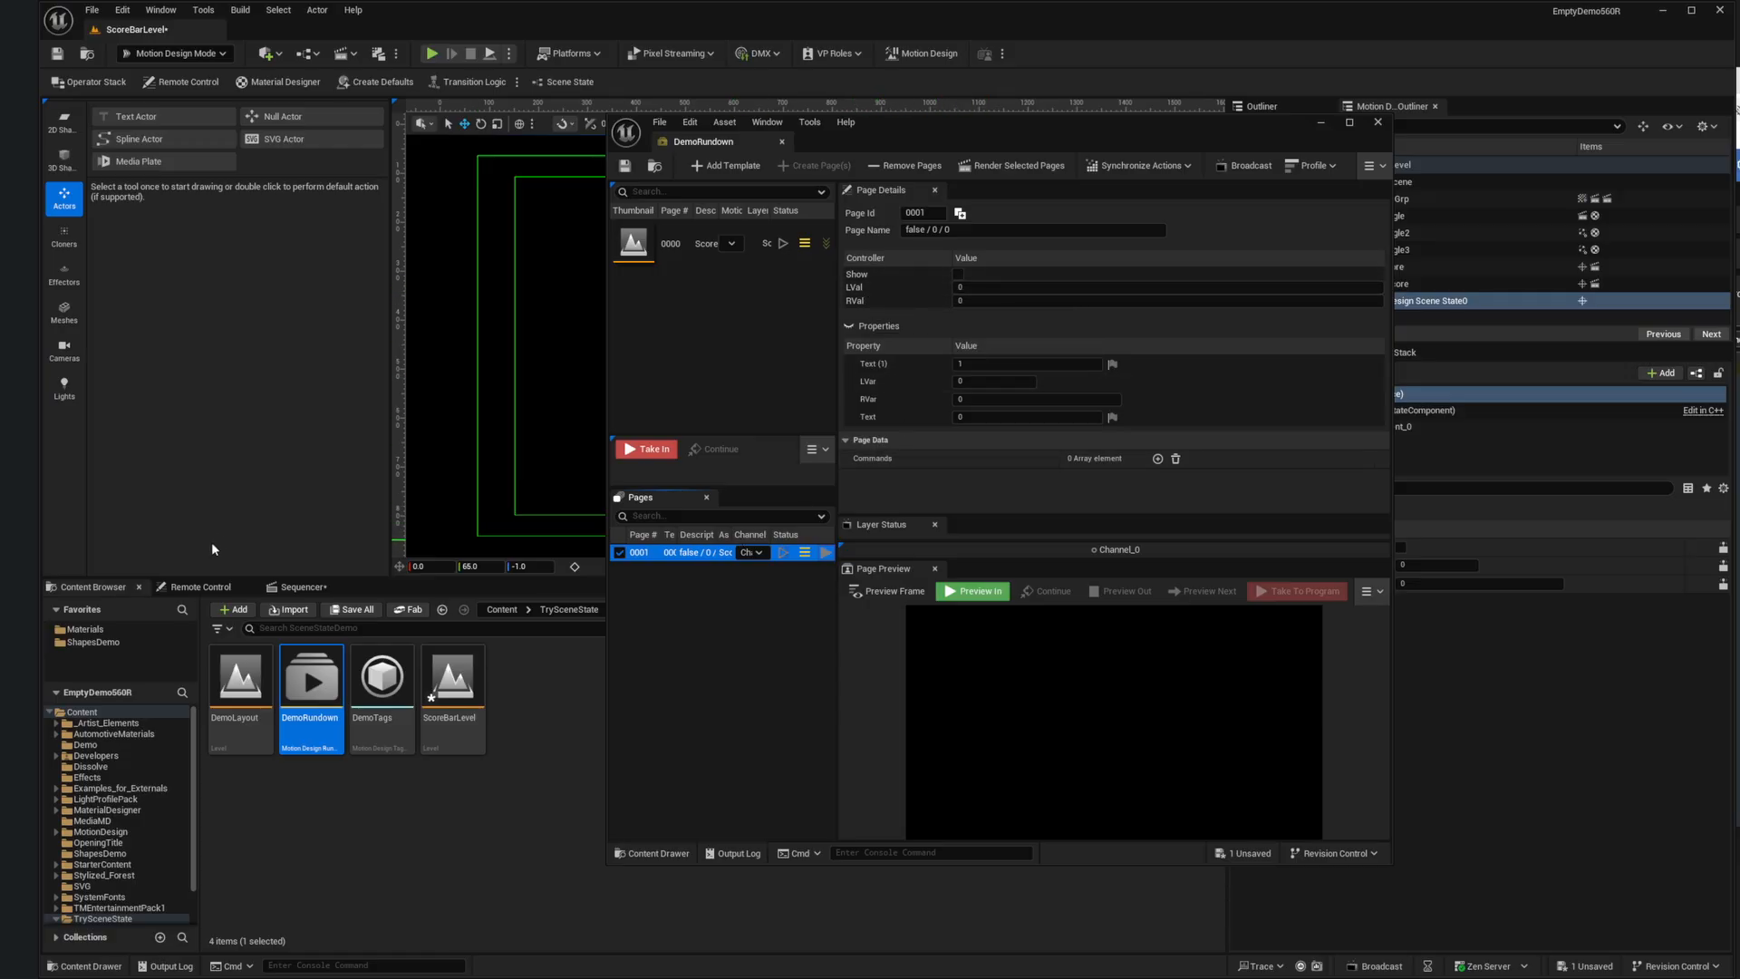
{"action": "left_click", "coordinate": [199, 588]}
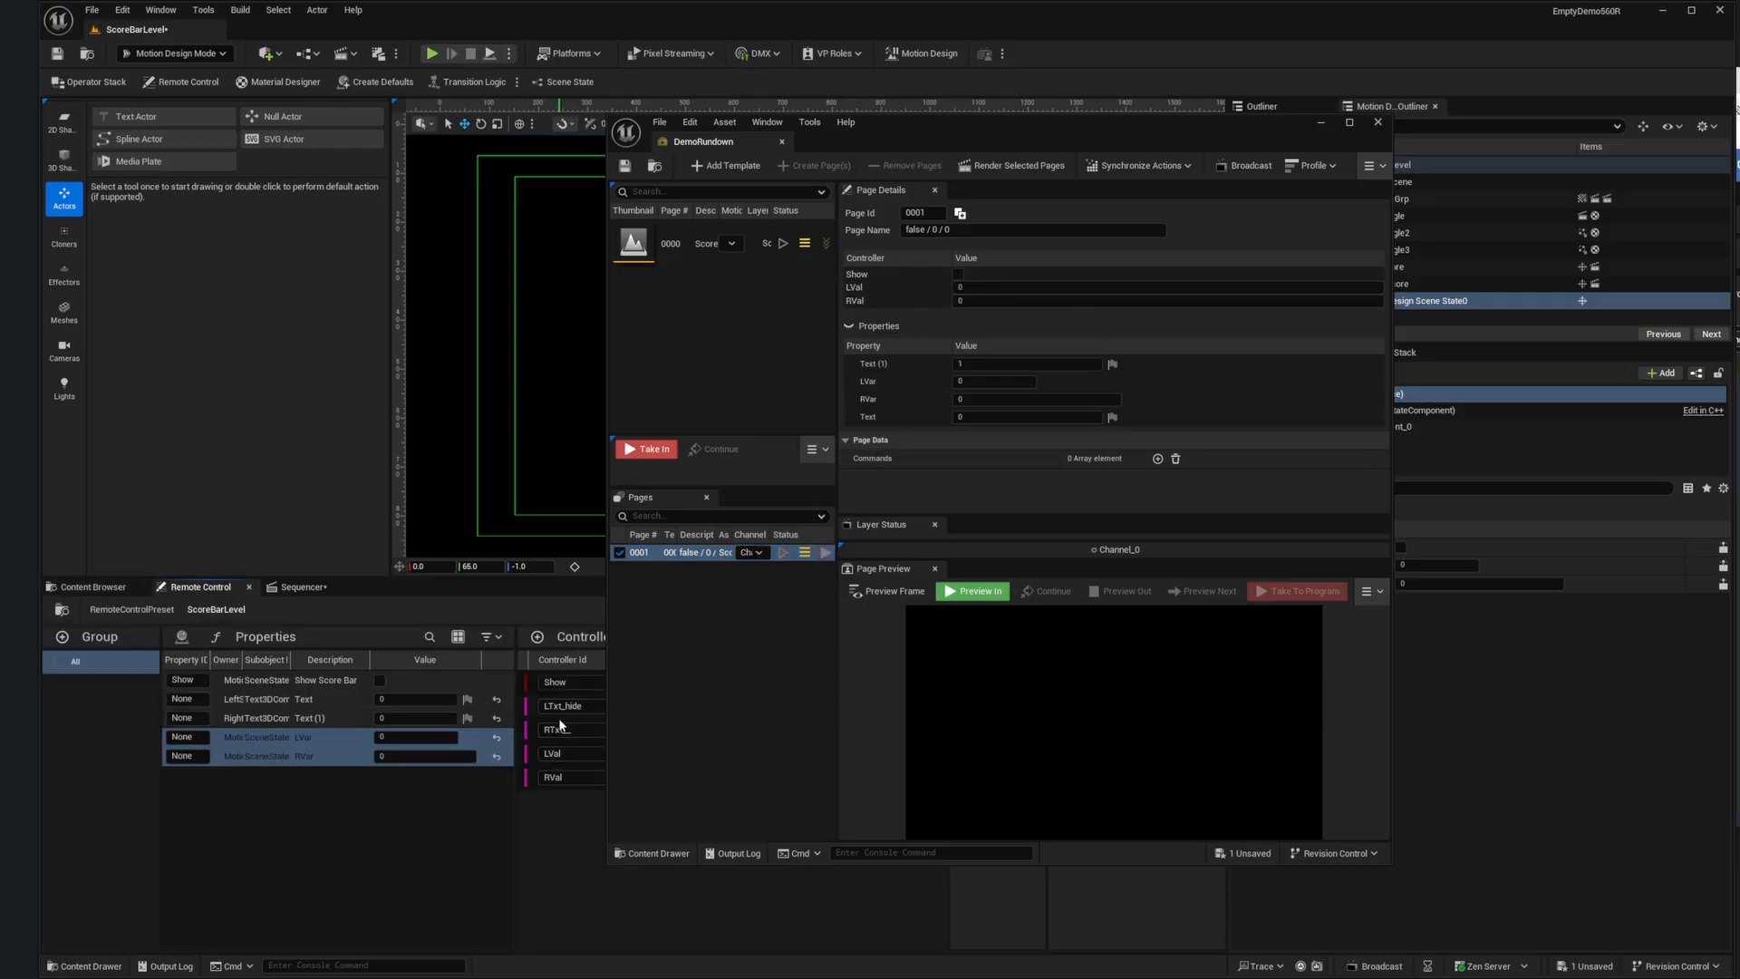
{"action": "left_click", "coordinate": [1378, 121]}
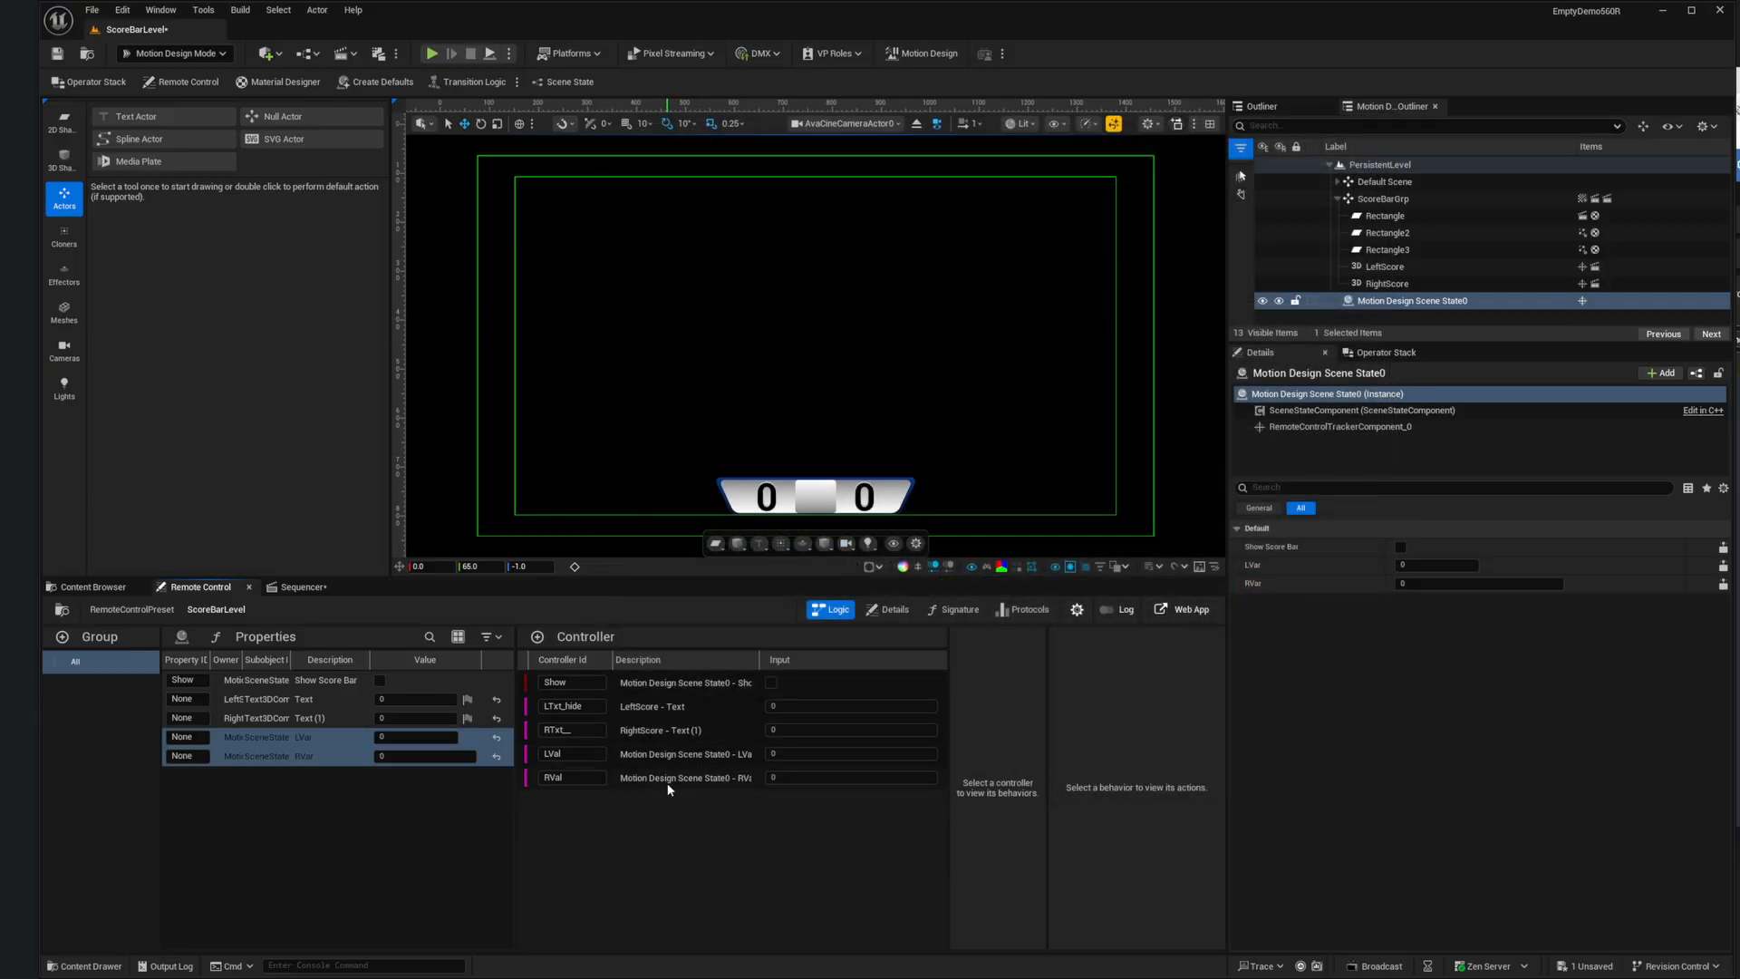
{"action": "key", "text": "ctrl+s"}
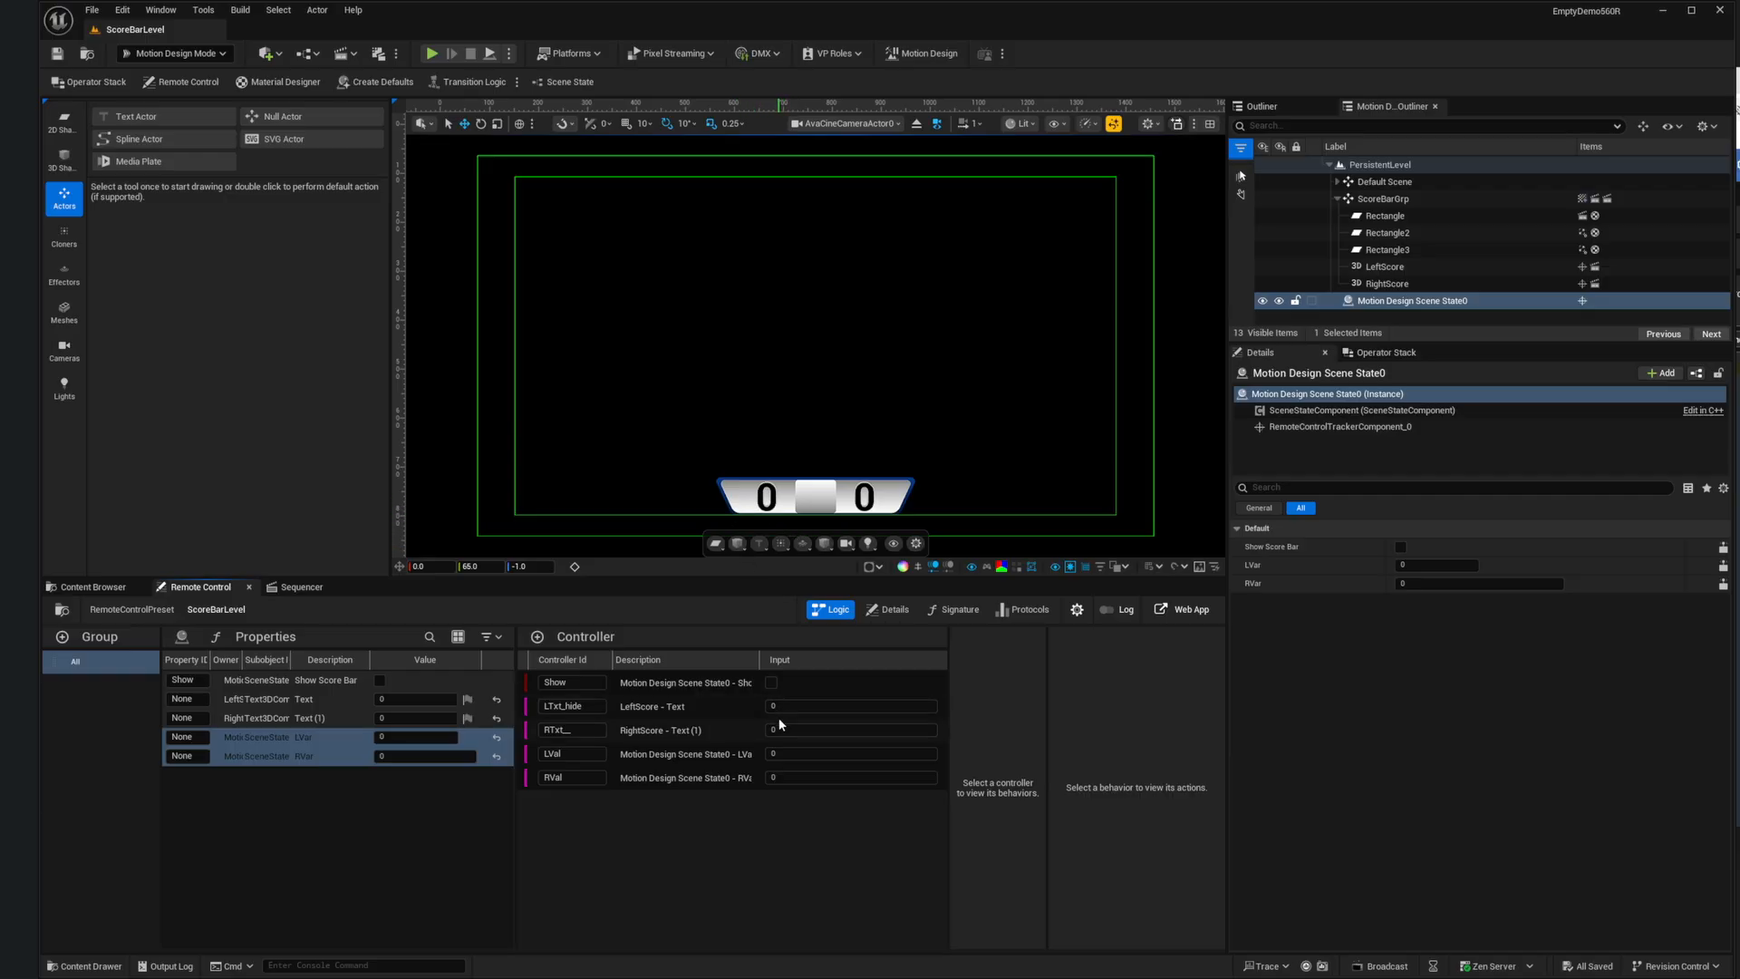
Step: Add a new Motion Design sequence to the level and name it LeftChange
{"action": "left_click", "coordinate": [299, 587]}
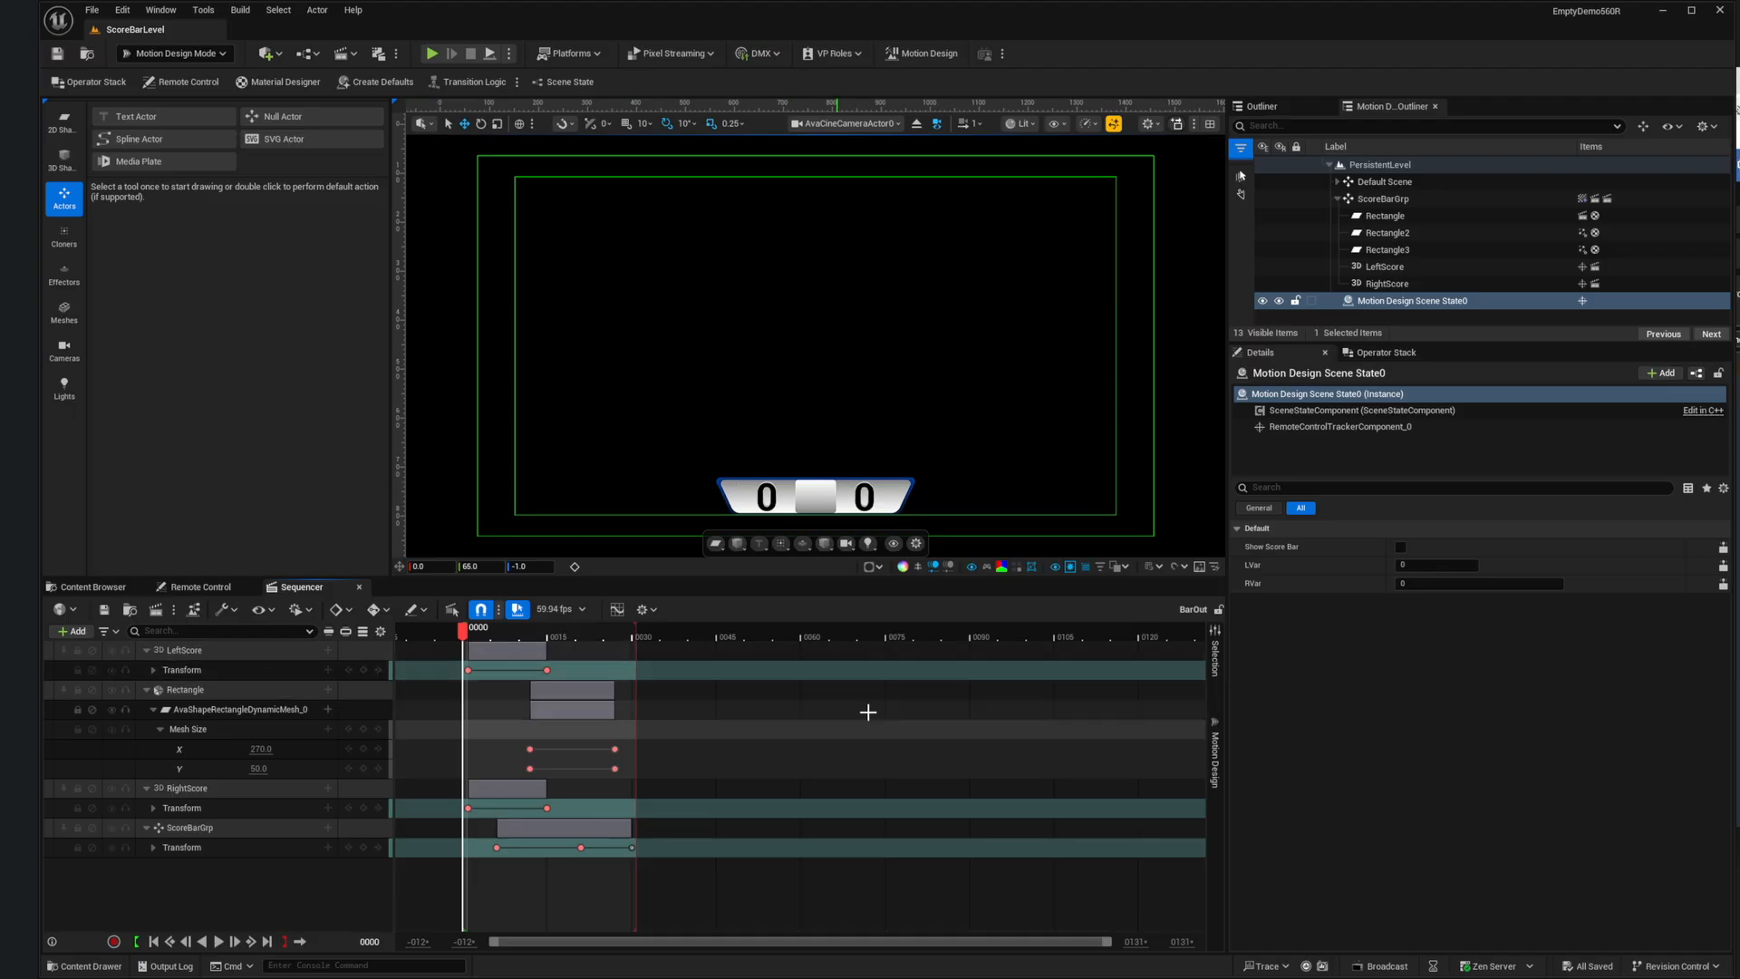
{"action": "left_click", "coordinate": [1210, 756]}
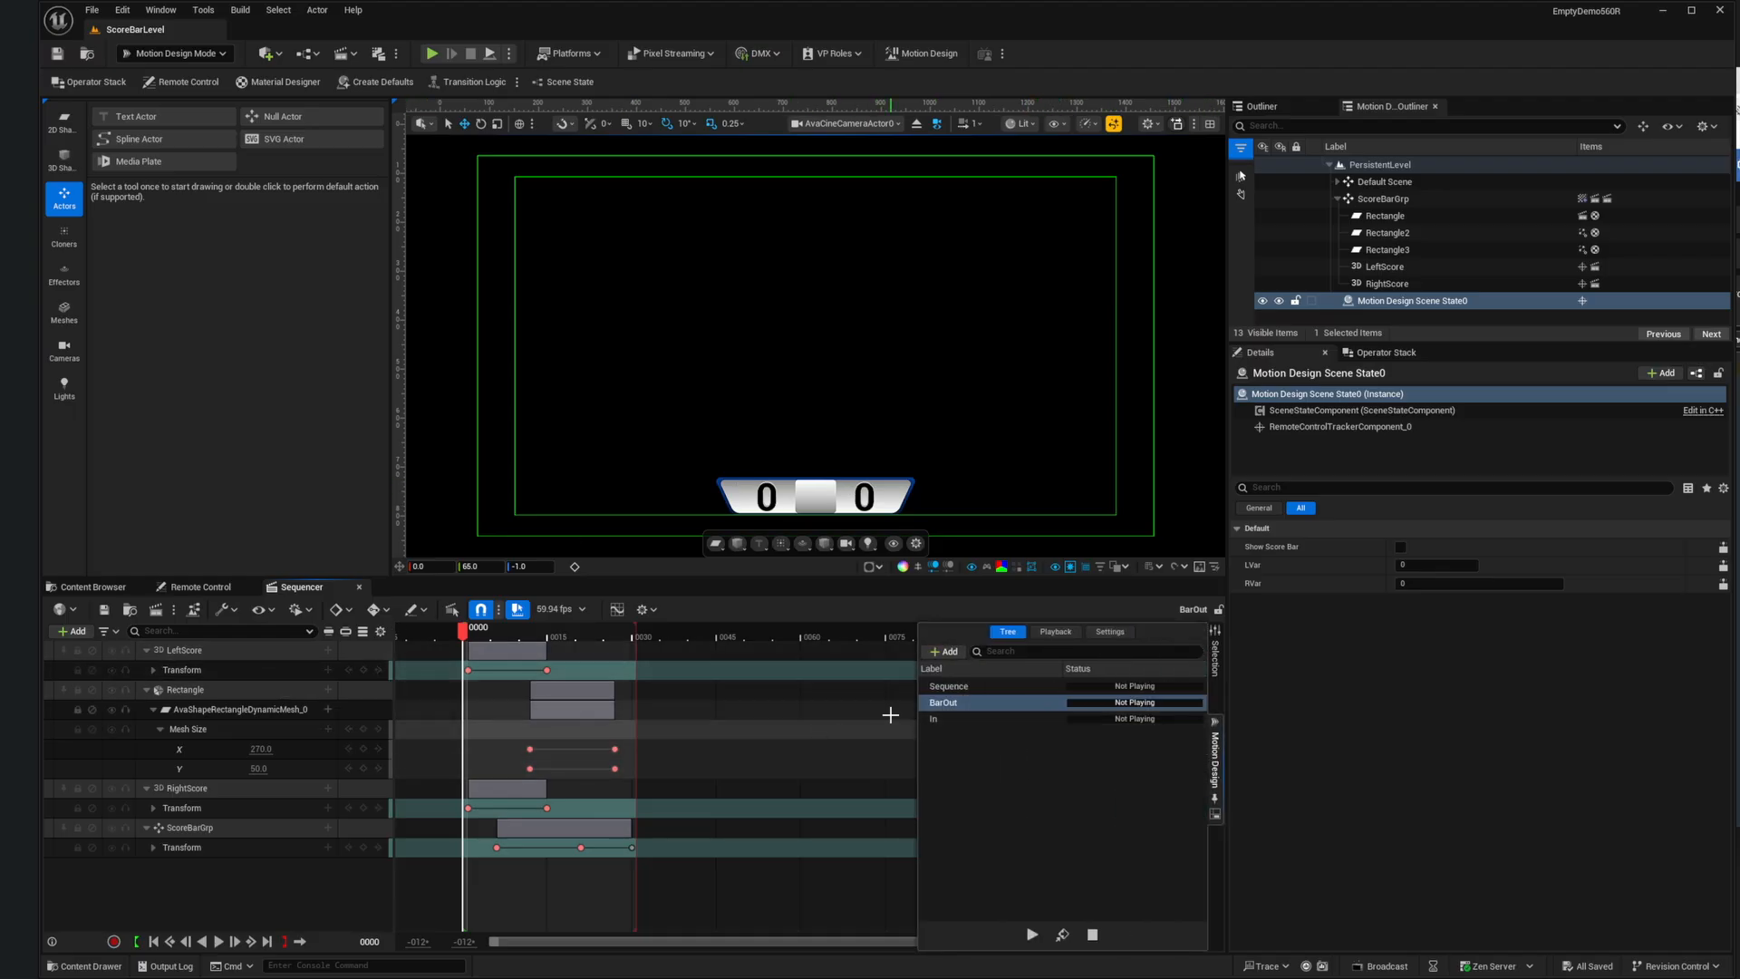
{"action": "left_click", "coordinate": [944, 650]}
{"action": "left_click", "coordinate": [941, 735]}
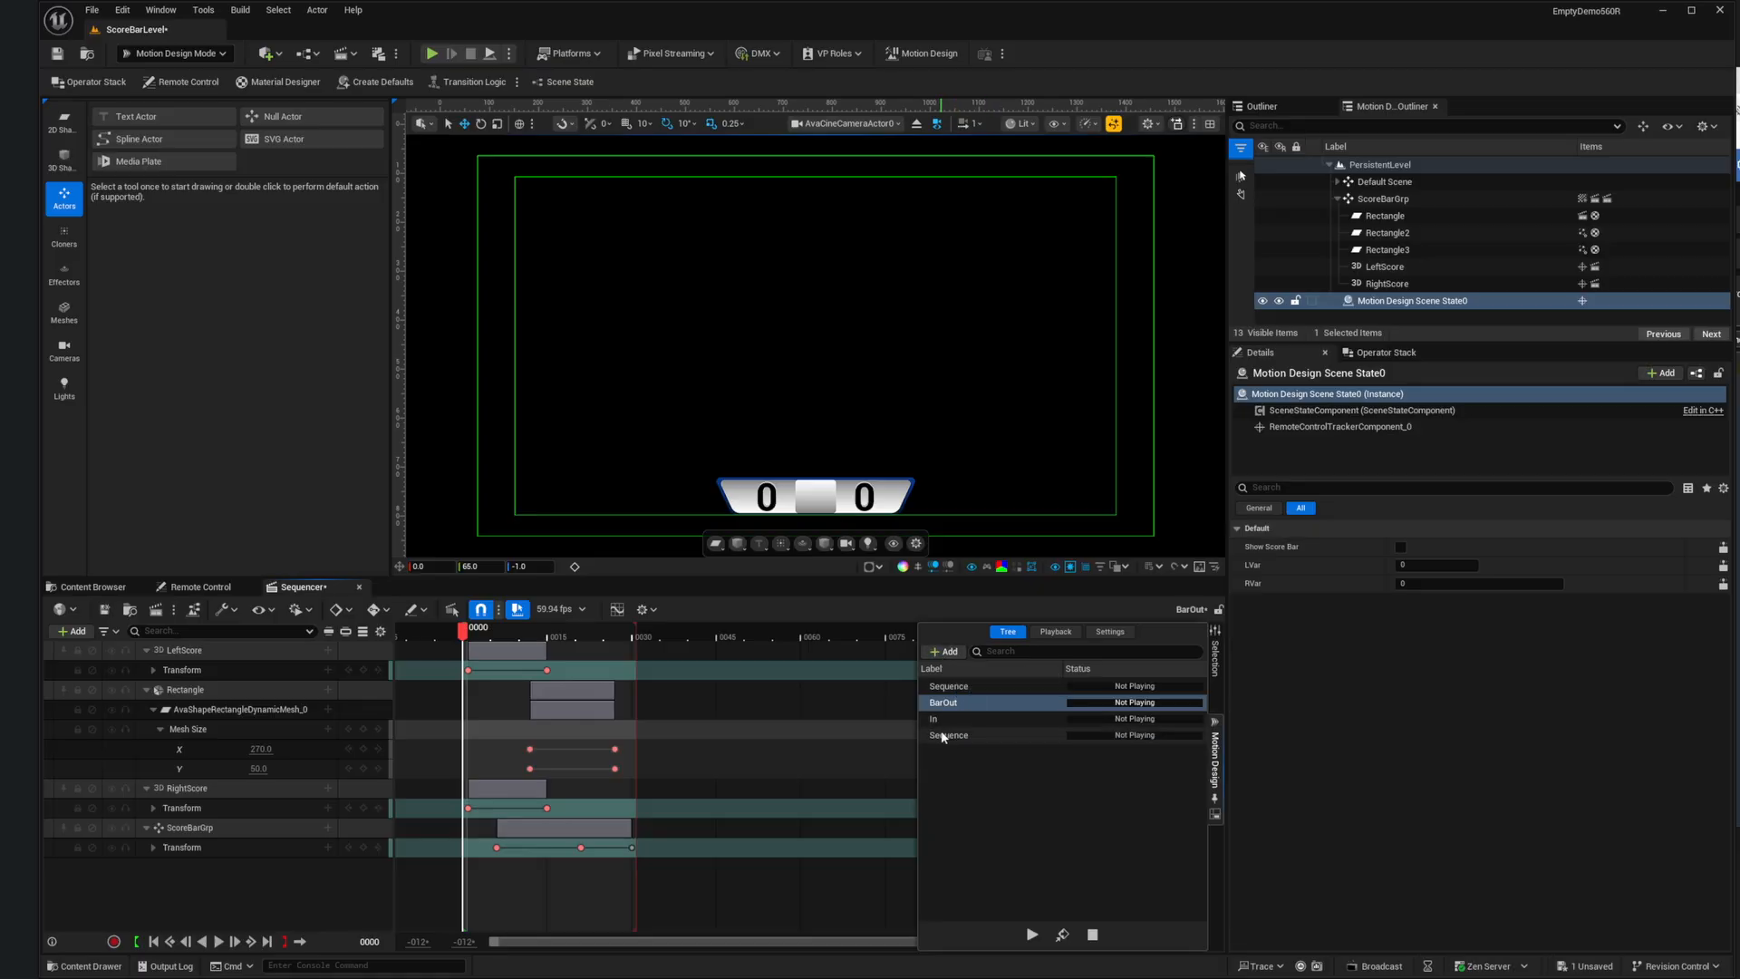
{"action": "left_click", "coordinate": [940, 735]}
{"action": "type", "text": "LeftChange"}
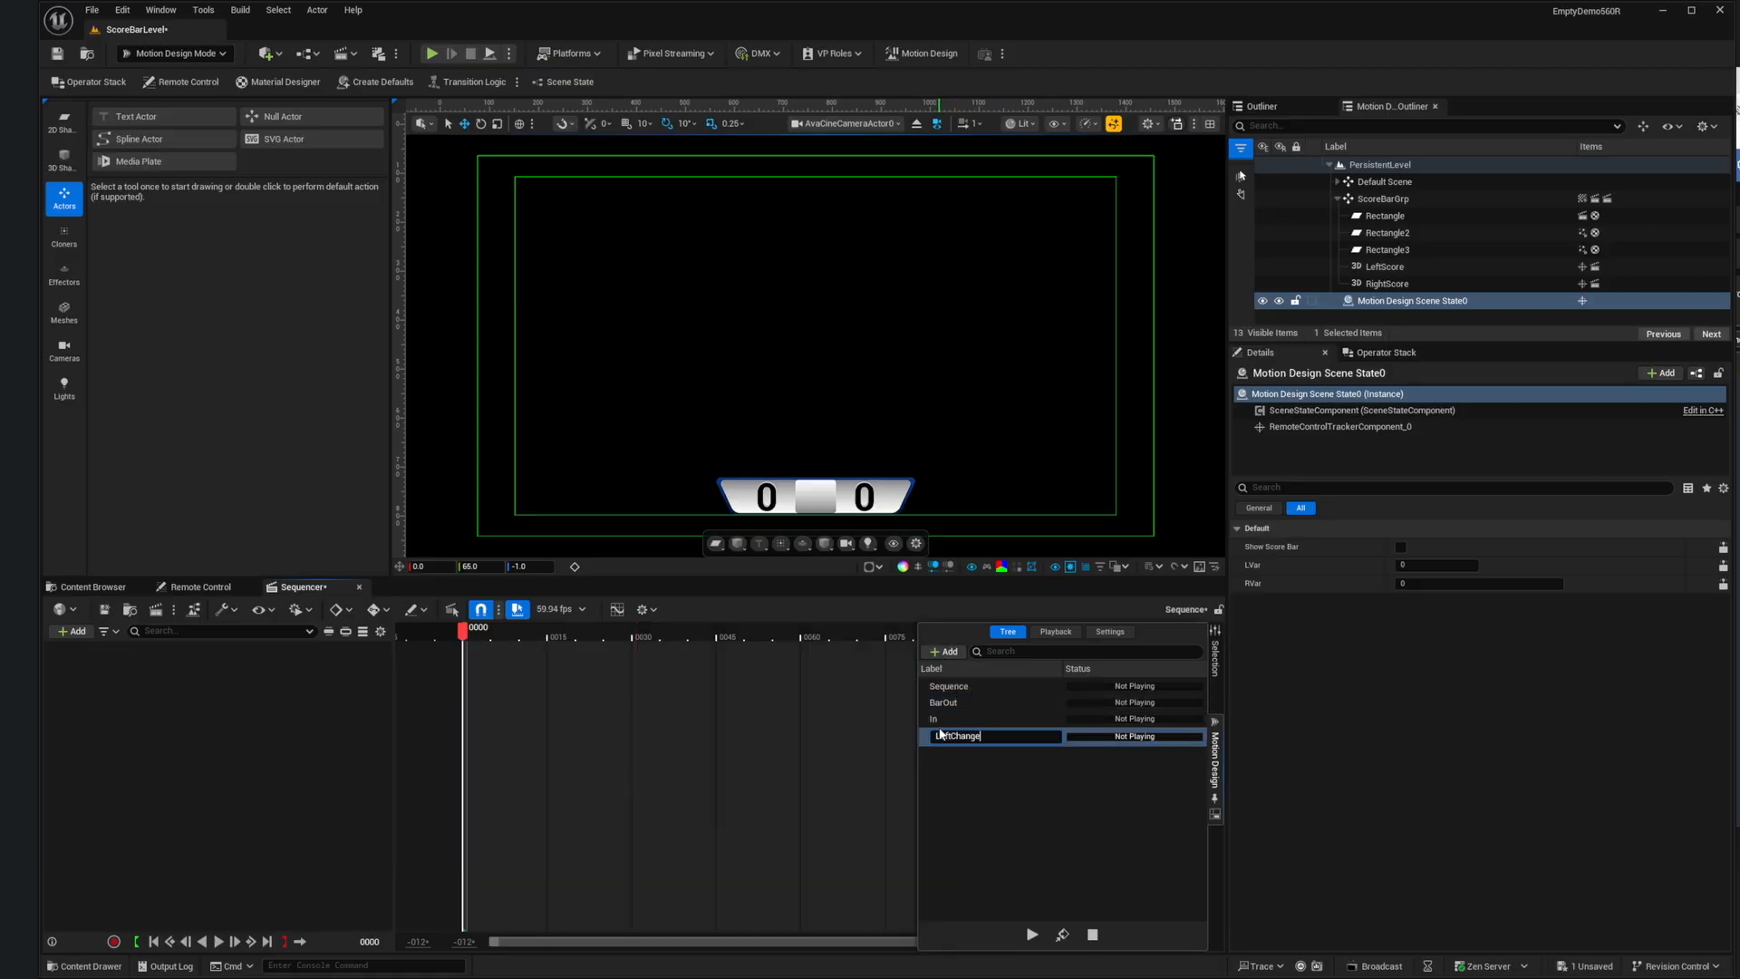
{"action": "key", "text": "Return"}
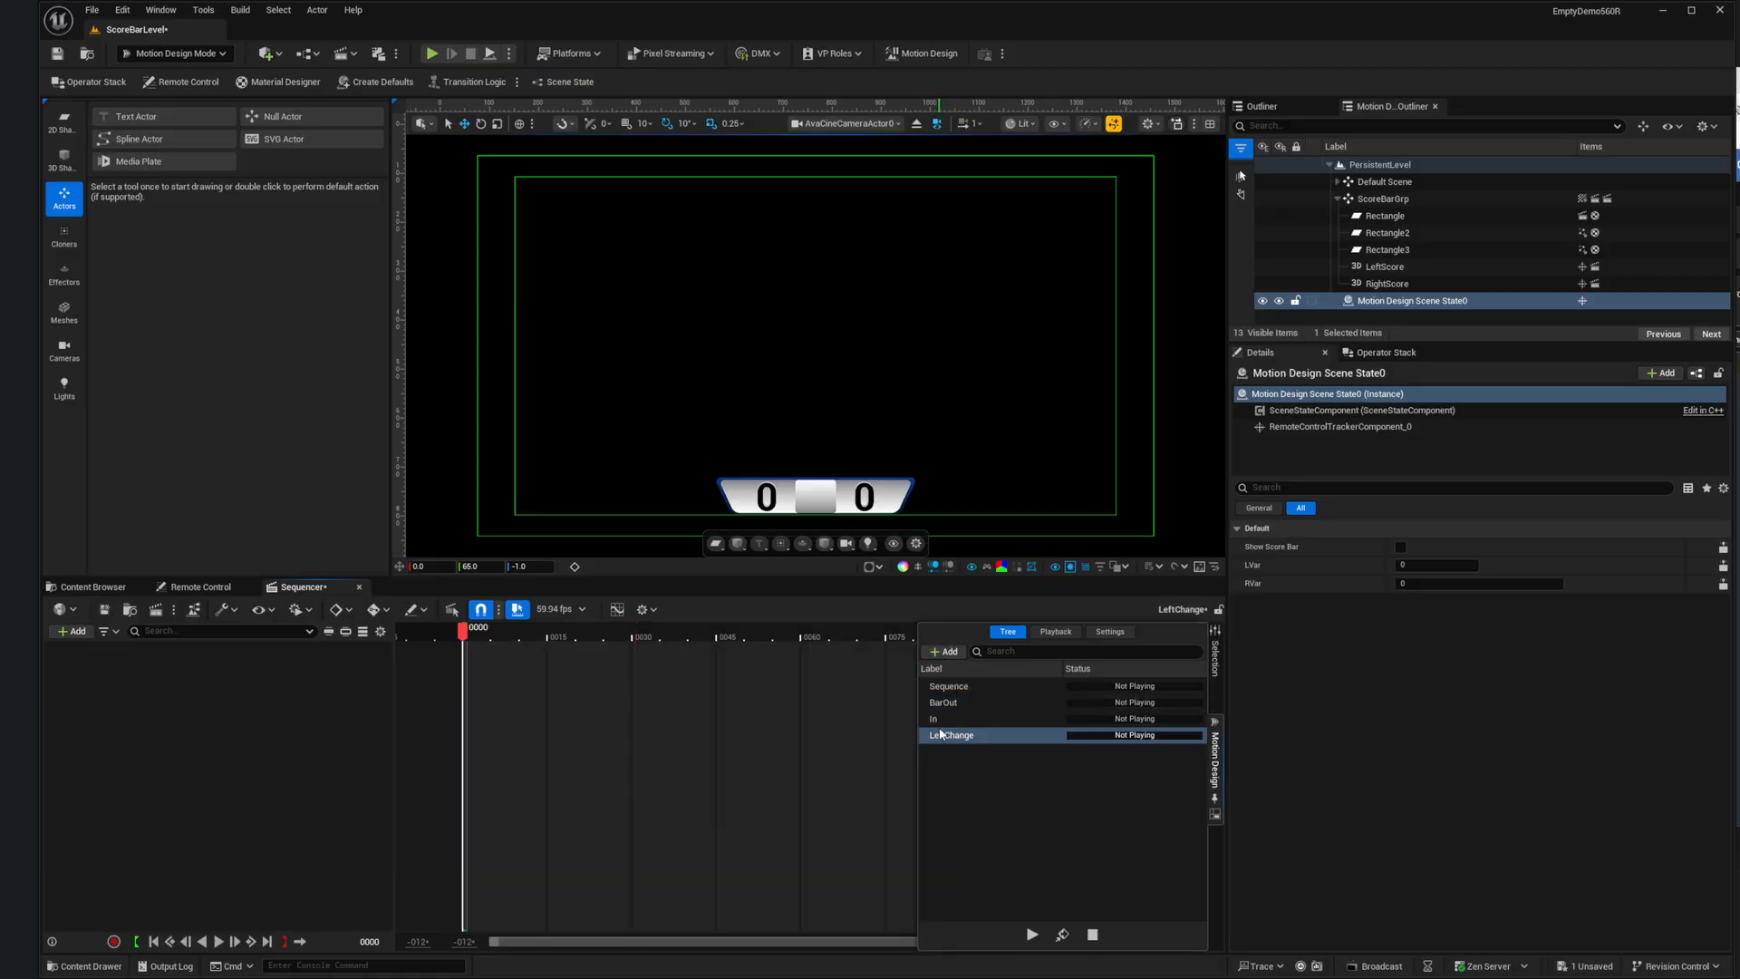
Step: Add location and scale keyframes for the LeftScore text at frame 0 of the LeftChange sequence
{"action": "left_click", "coordinate": [767, 497]}
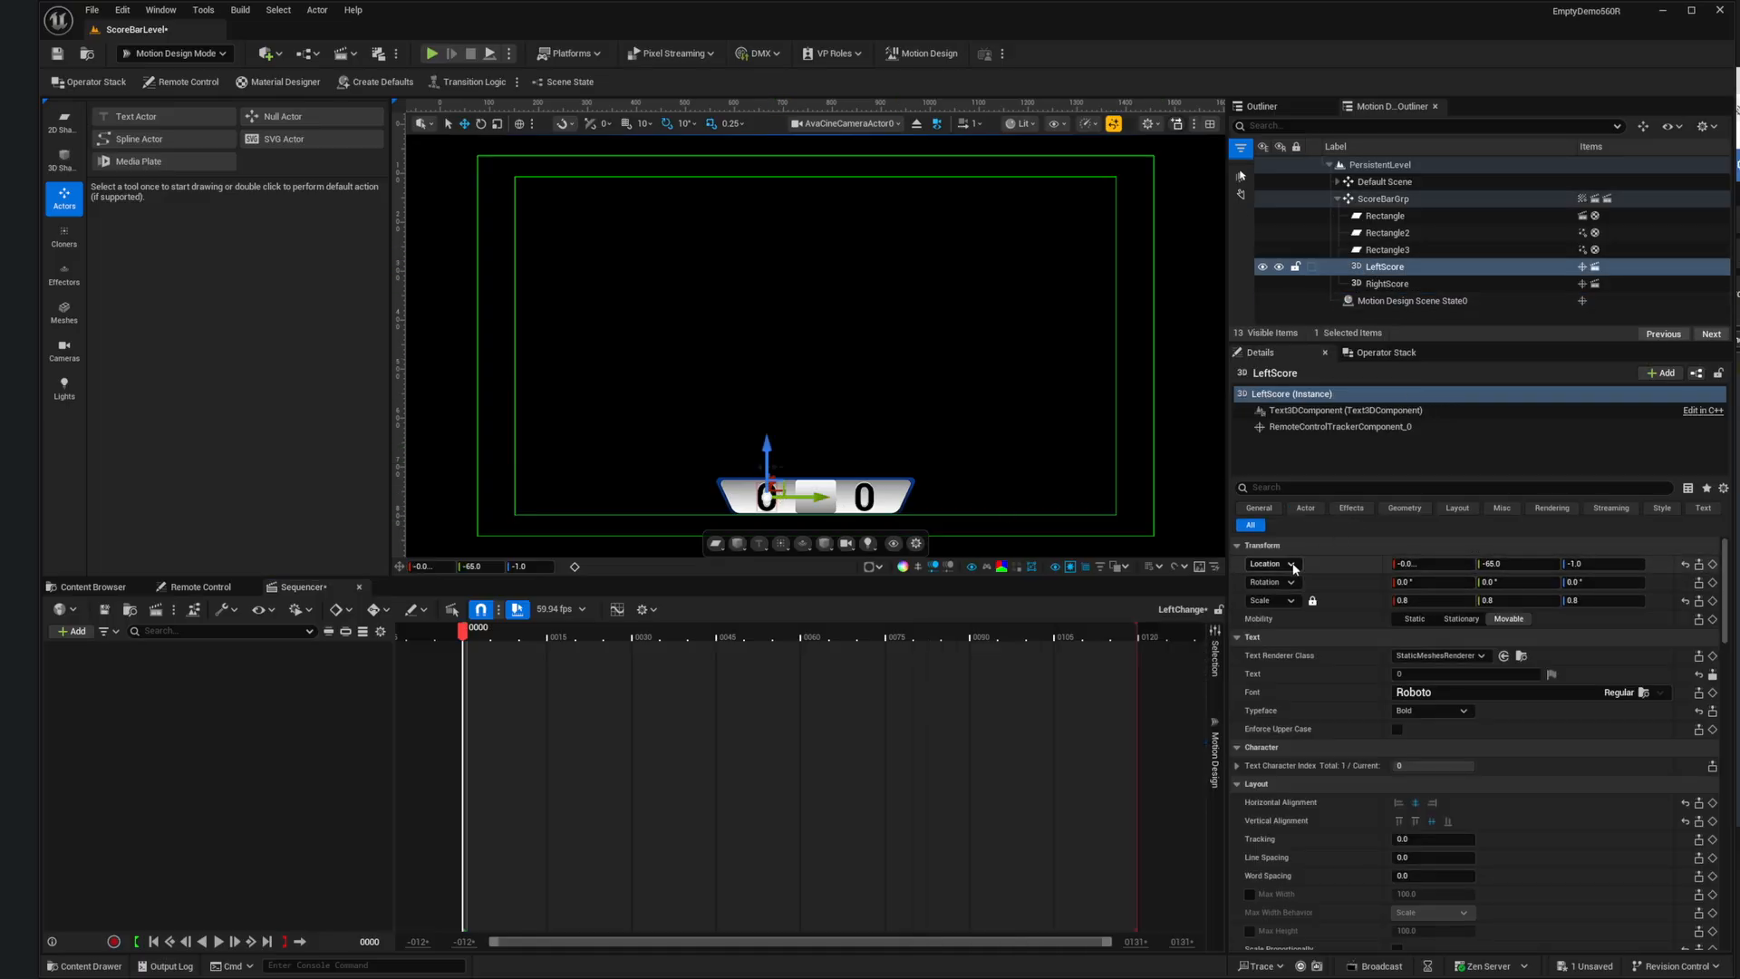
{"action": "left_click", "coordinate": [1714, 563]}
{"action": "left_click", "coordinate": [1714, 602]}
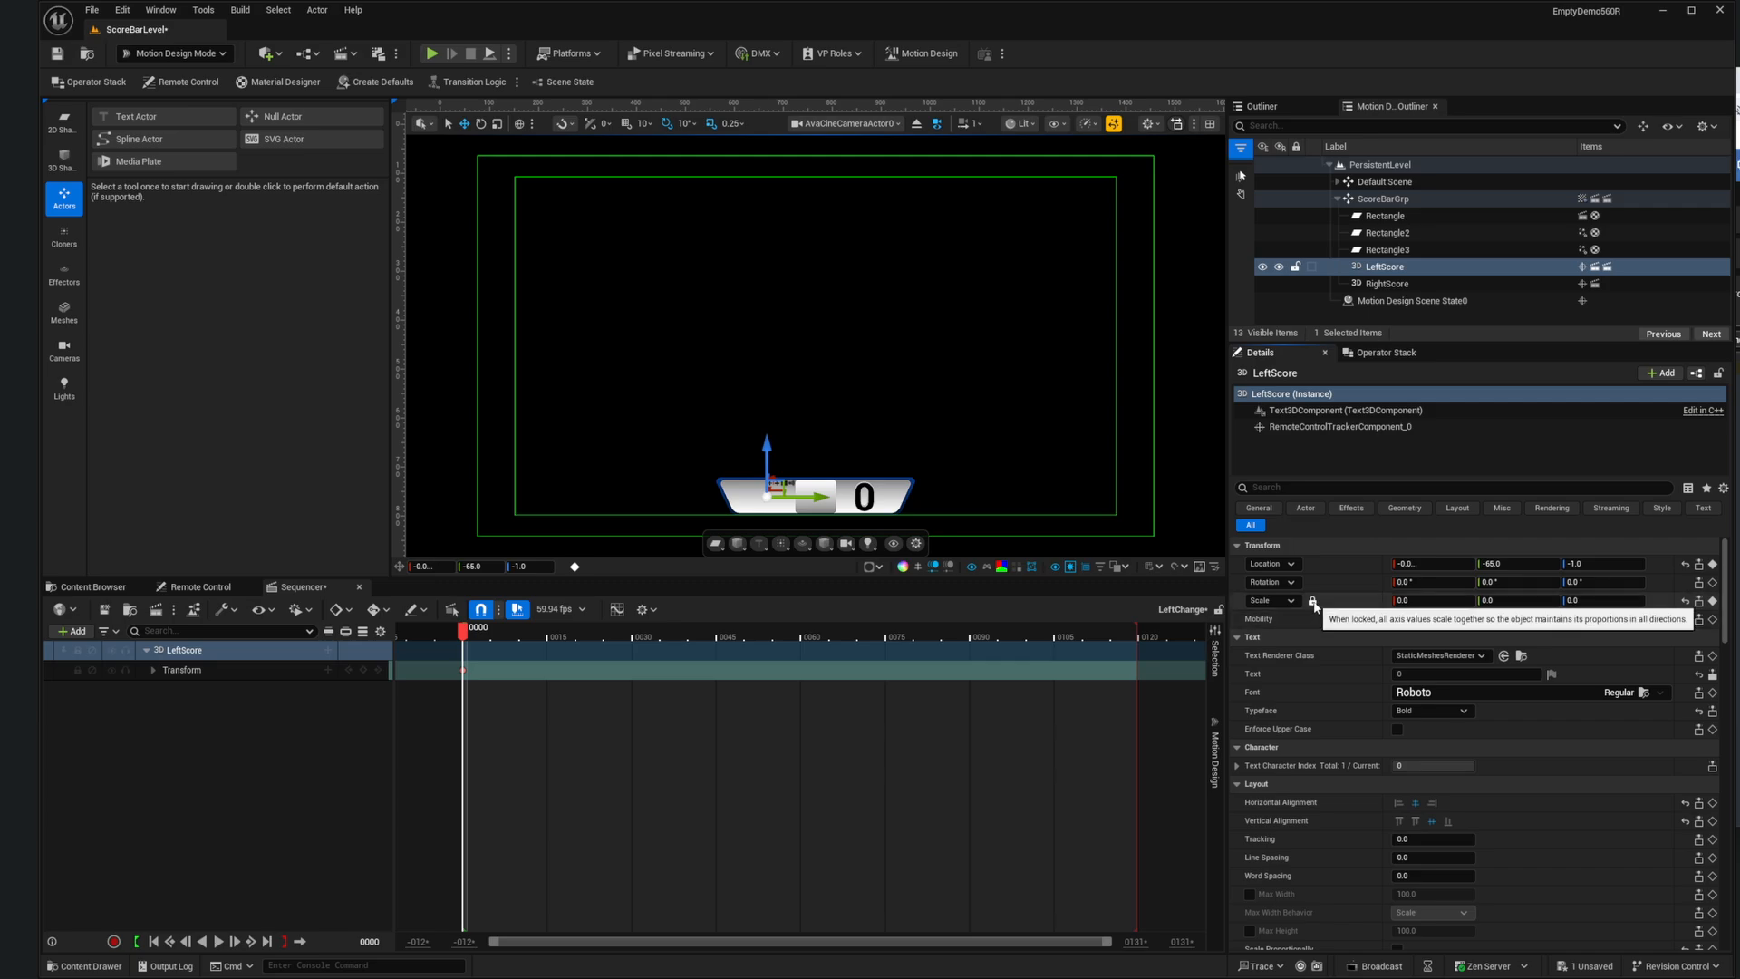
Step: Set LeftScore's scale at frame 0 to 0.8 on all three axes, unlocking proportional scaling for the edit and relocking it
{"action": "left_click", "coordinate": [1436, 600]}
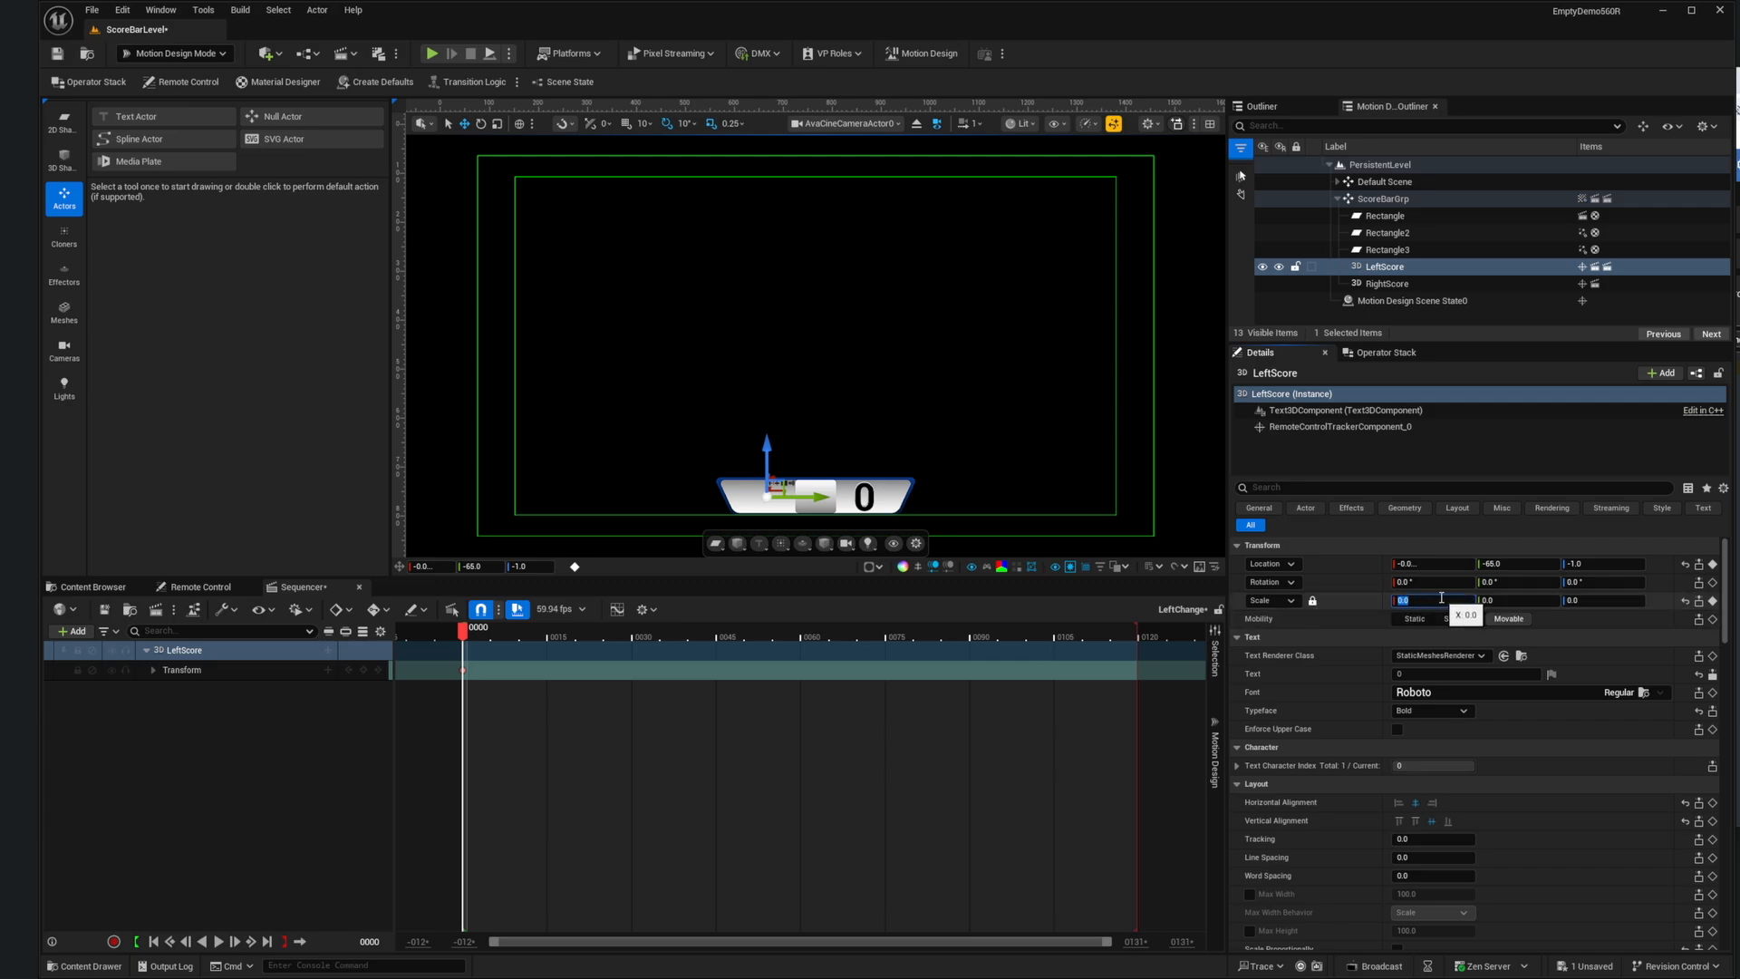
{"action": "left_click", "coordinate": [1512, 600]}
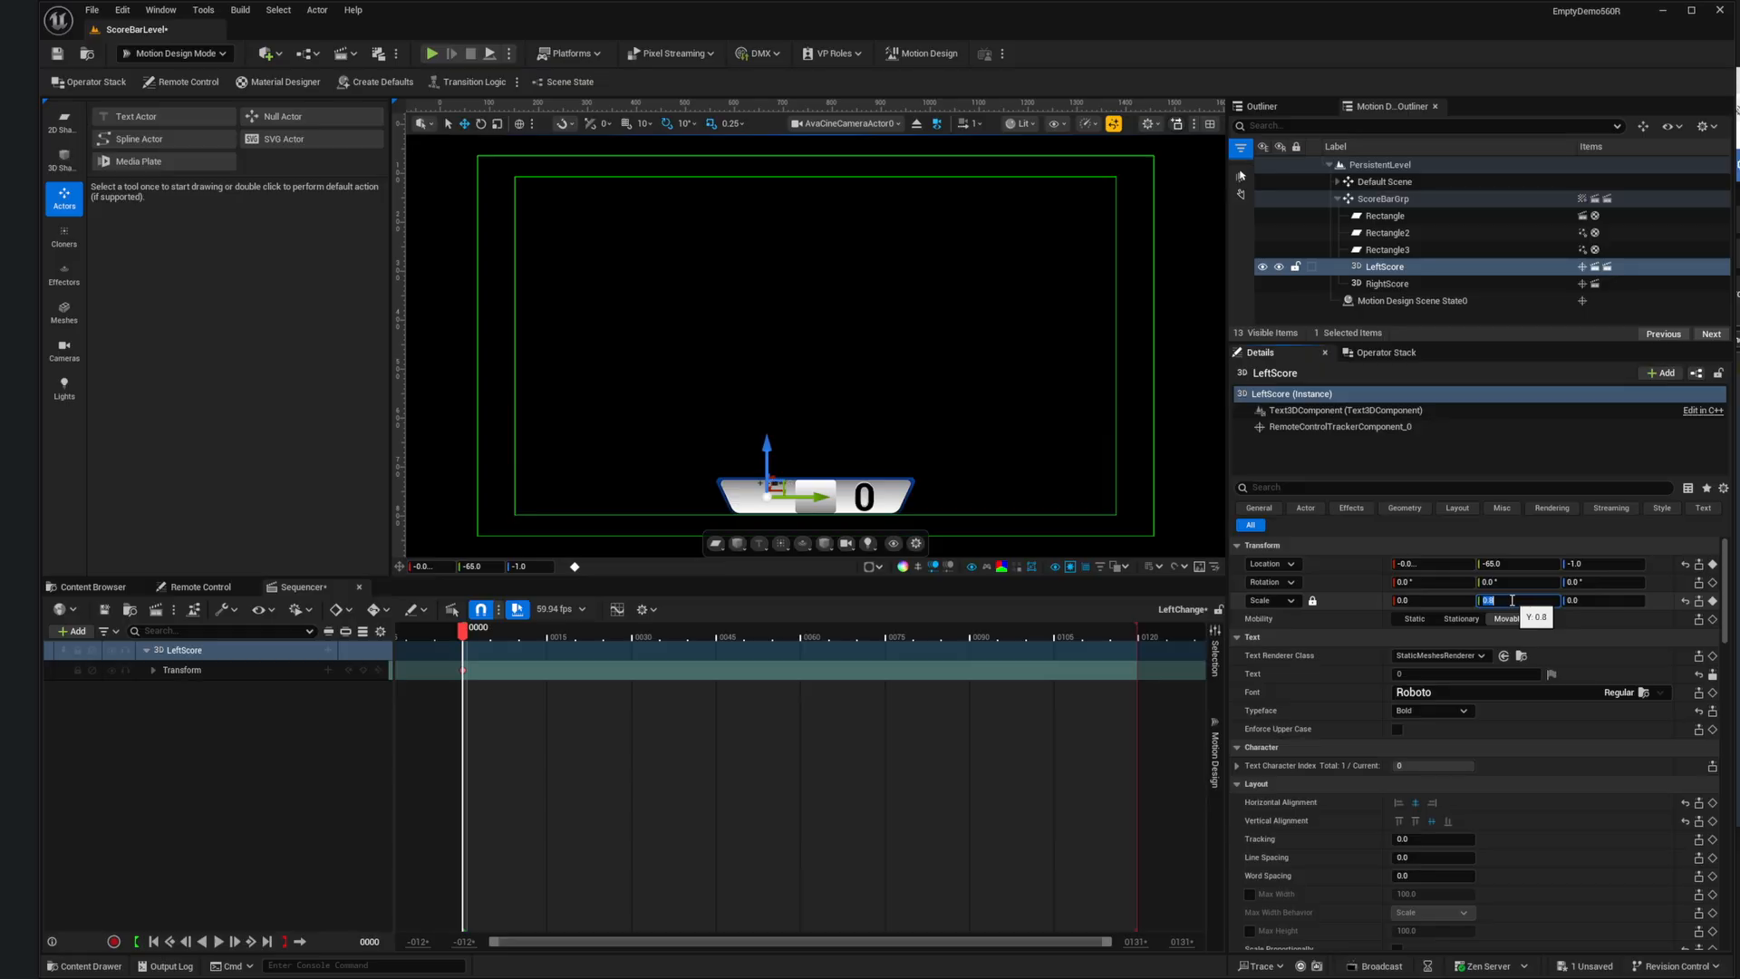
{"action": "left_click", "coordinate": [1311, 601]}
{"action": "left_click", "coordinate": [1430, 601]}
{"action": "type", "text": ".8"}
{"action": "left_click", "coordinate": [1585, 601]}
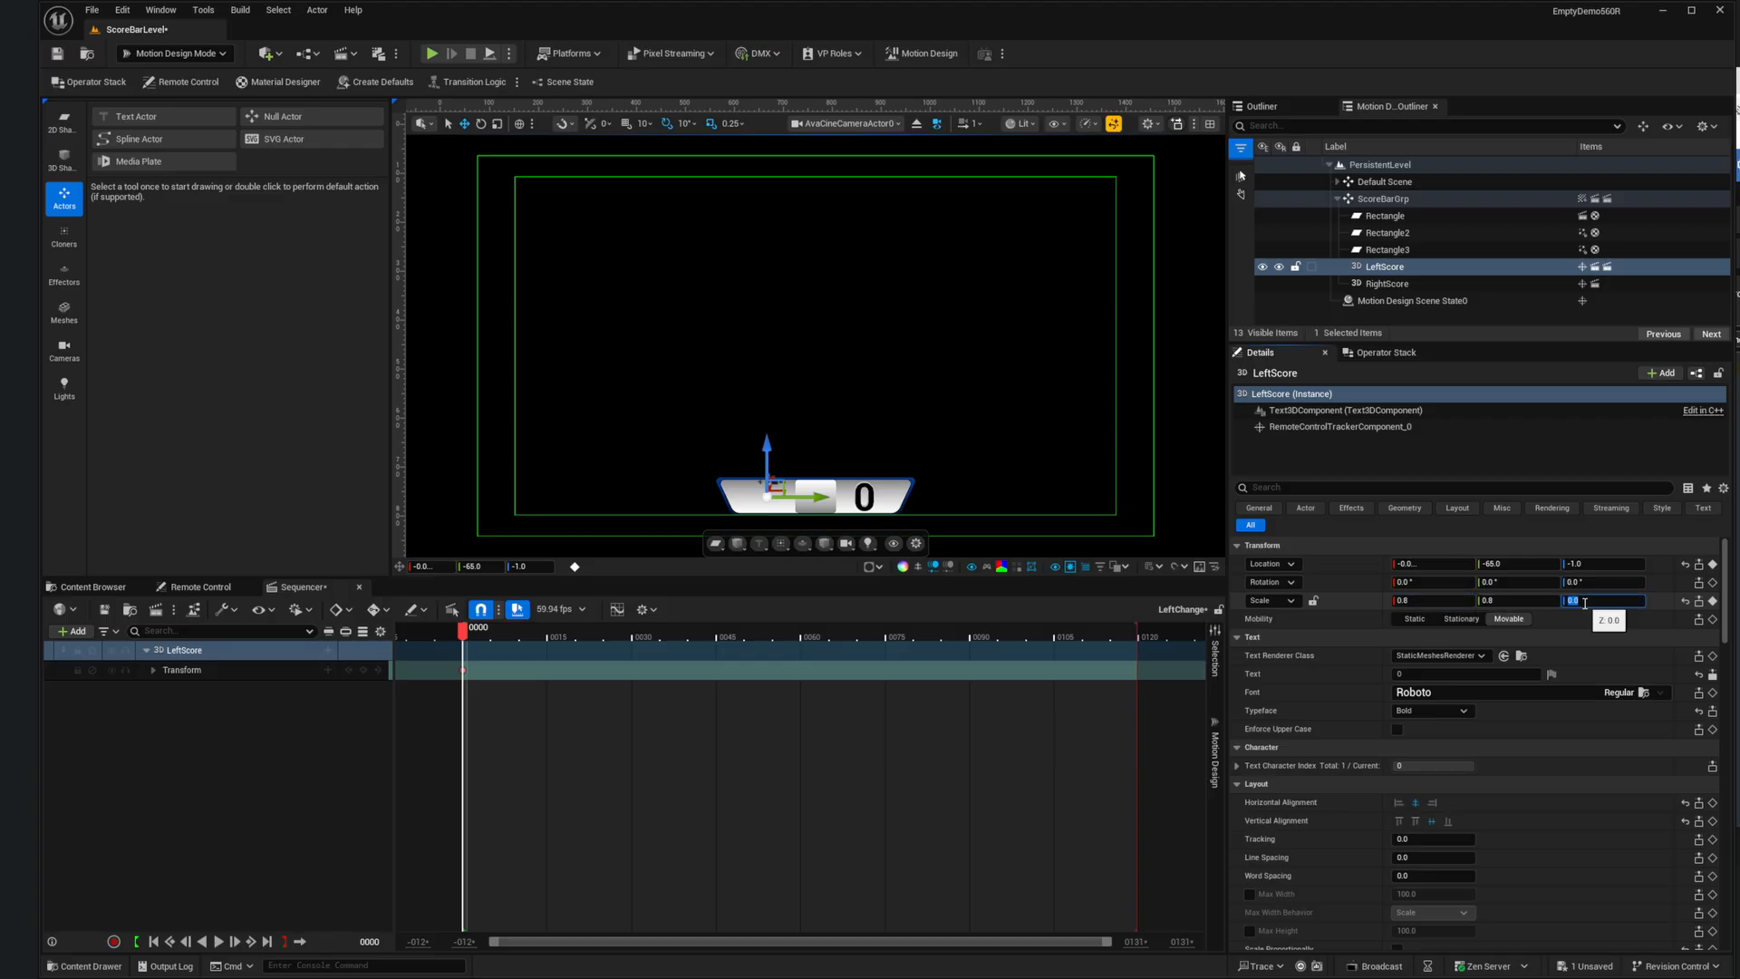
{"action": "left_click", "coordinate": [1312, 601]}
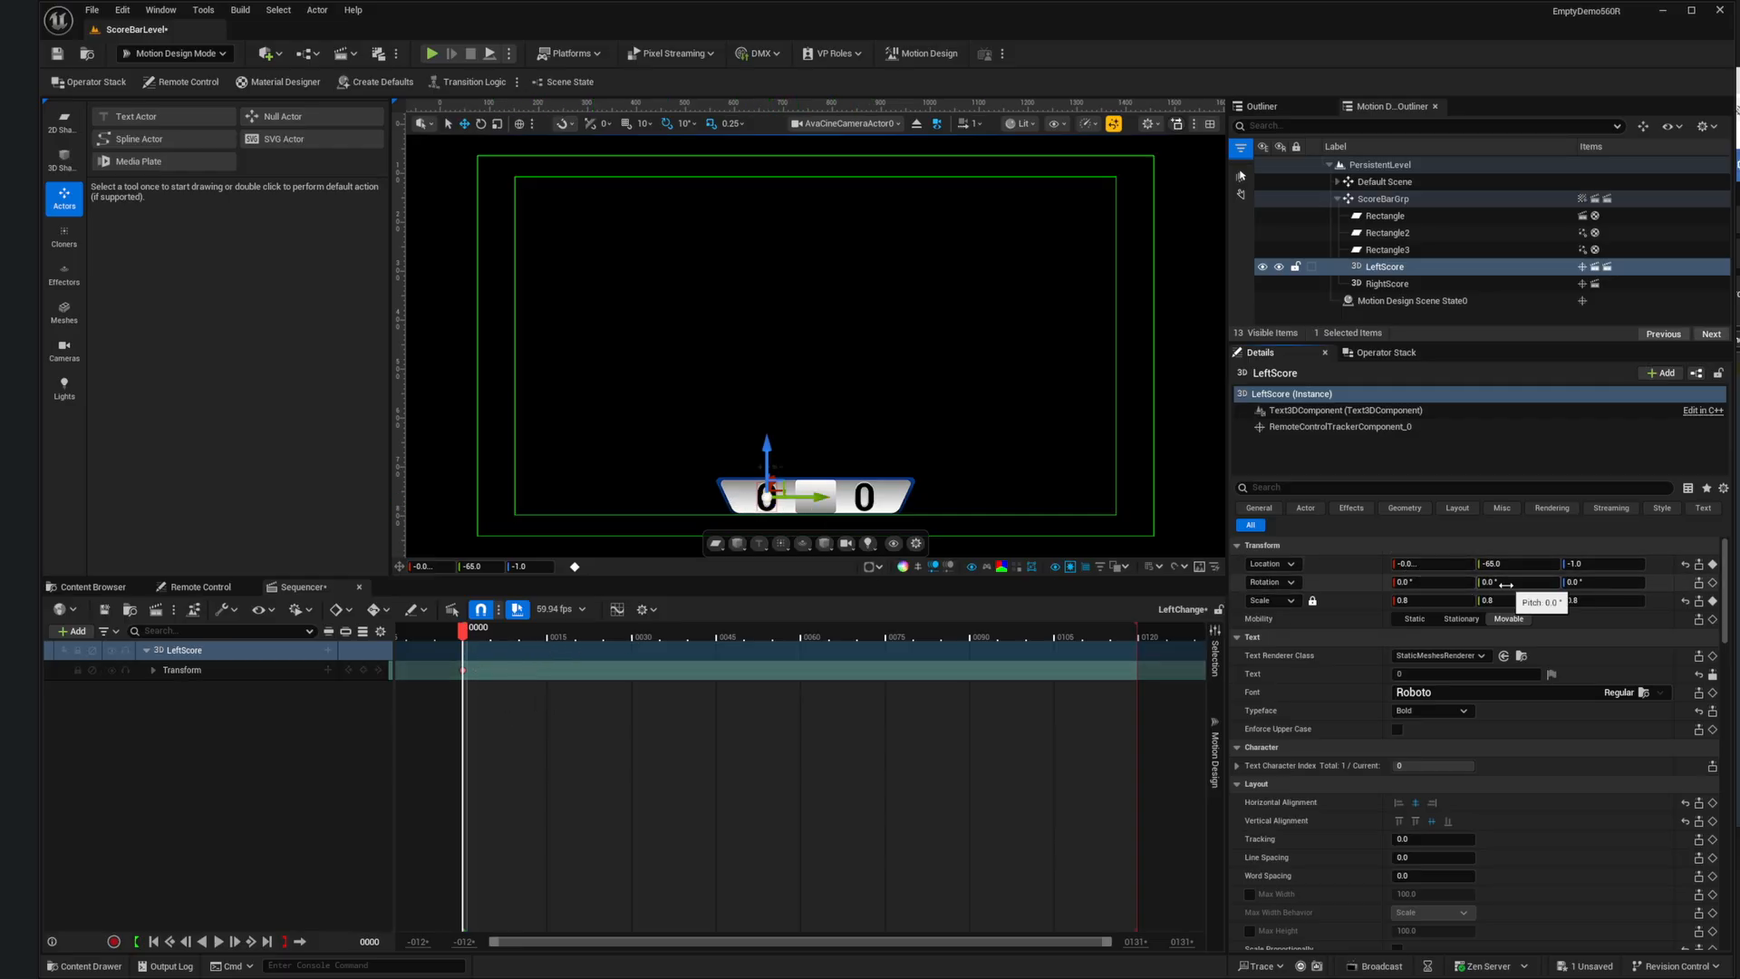
Step: At frame 15, set LeftScore's Y scale alone to 0.001 and key both its scale and location
{"action": "left_click_drag", "start_coordinate": [464, 635], "coordinate": [553, 639]}
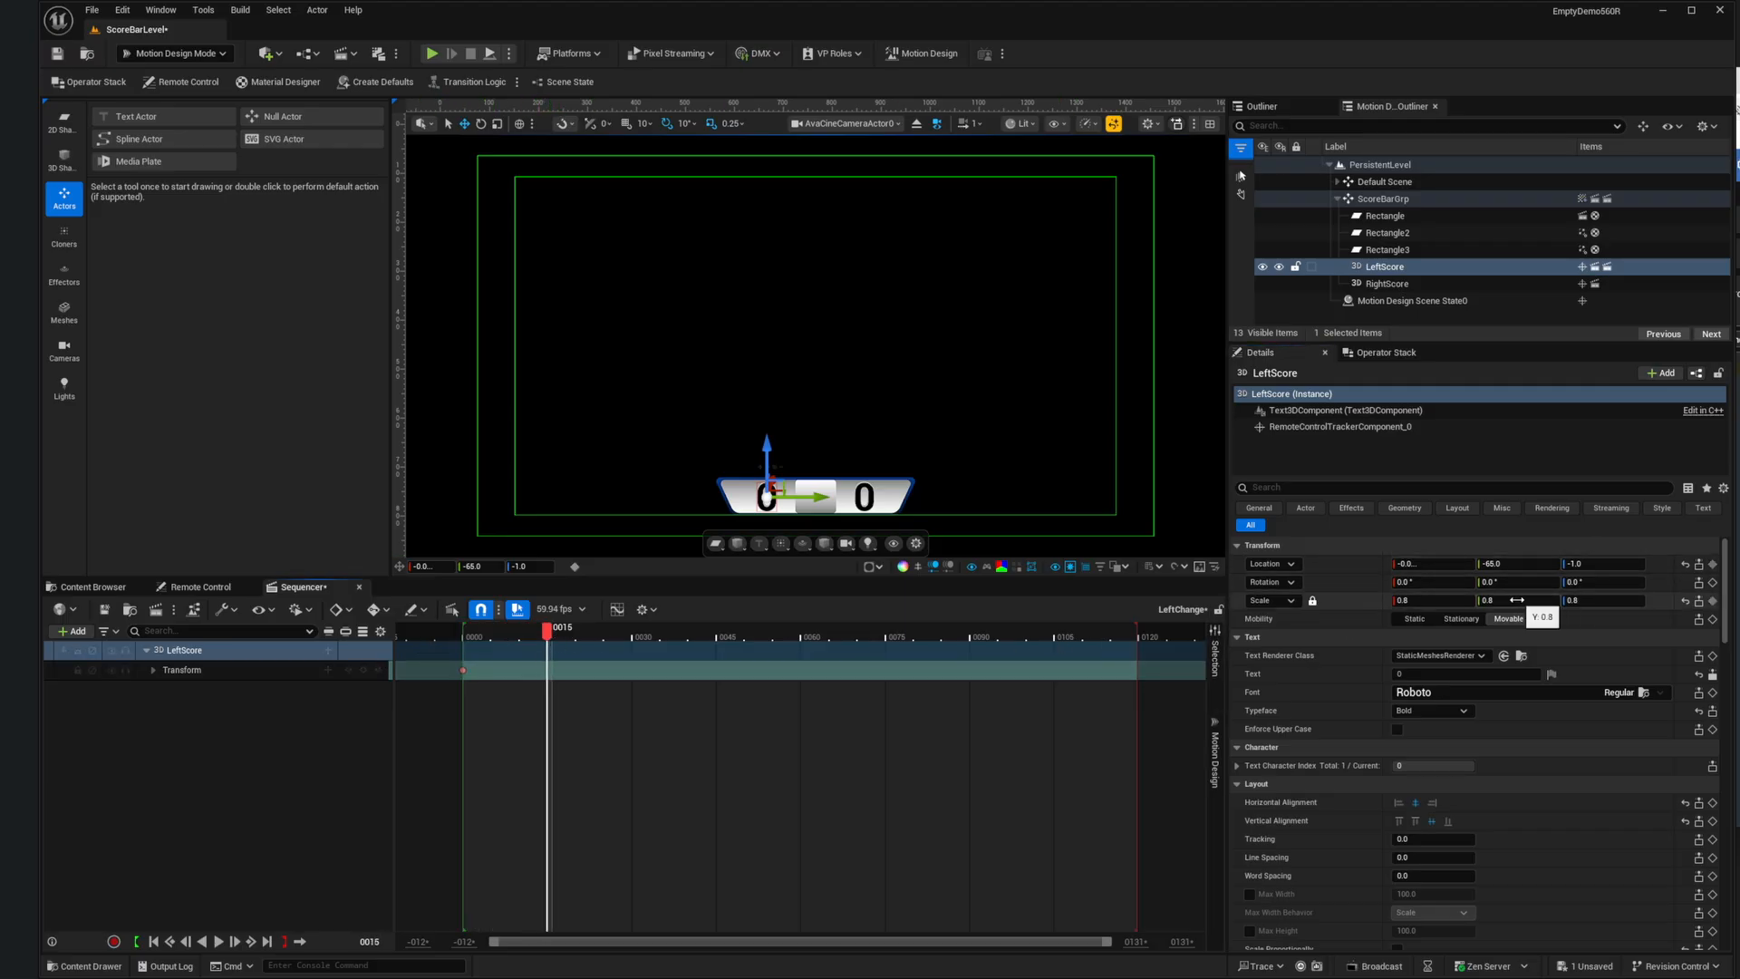
{"action": "left_click", "coordinate": [1314, 601]}
{"action": "left_click", "coordinate": [1517, 601]}
{"action": "type", "text": ".001"}
{"action": "key", "text": "Return"}
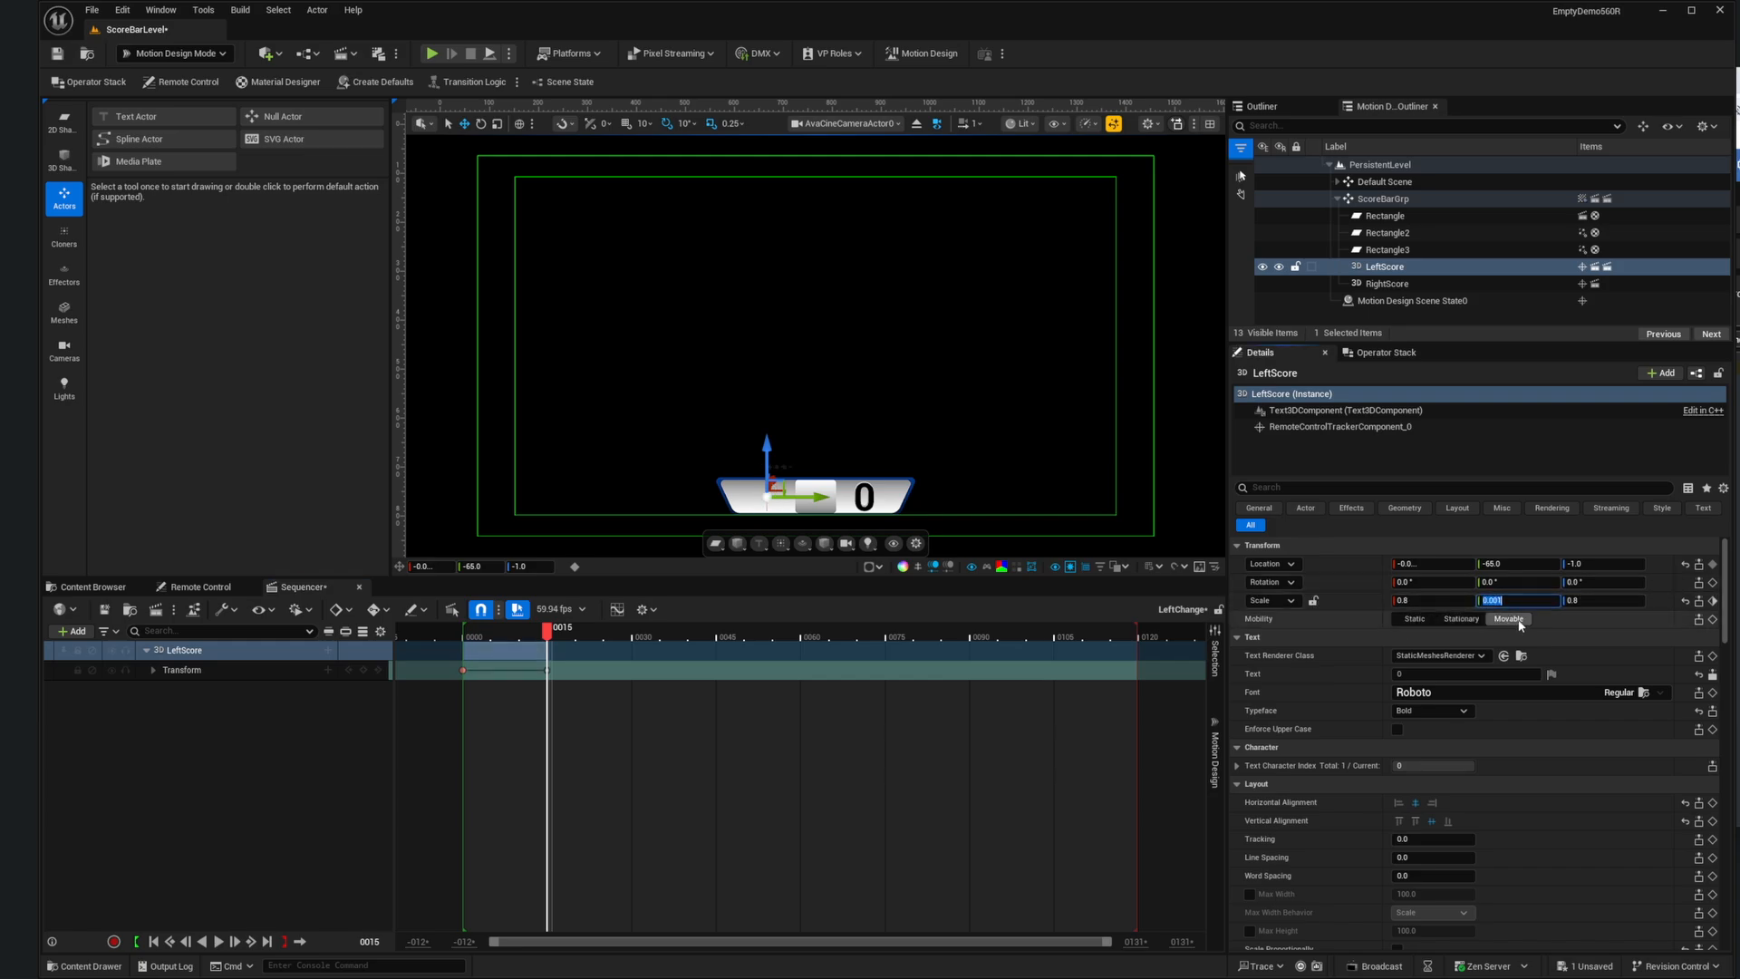
{"action": "left_click", "coordinate": [1713, 603]}
{"action": "left_click", "coordinate": [1713, 564]}
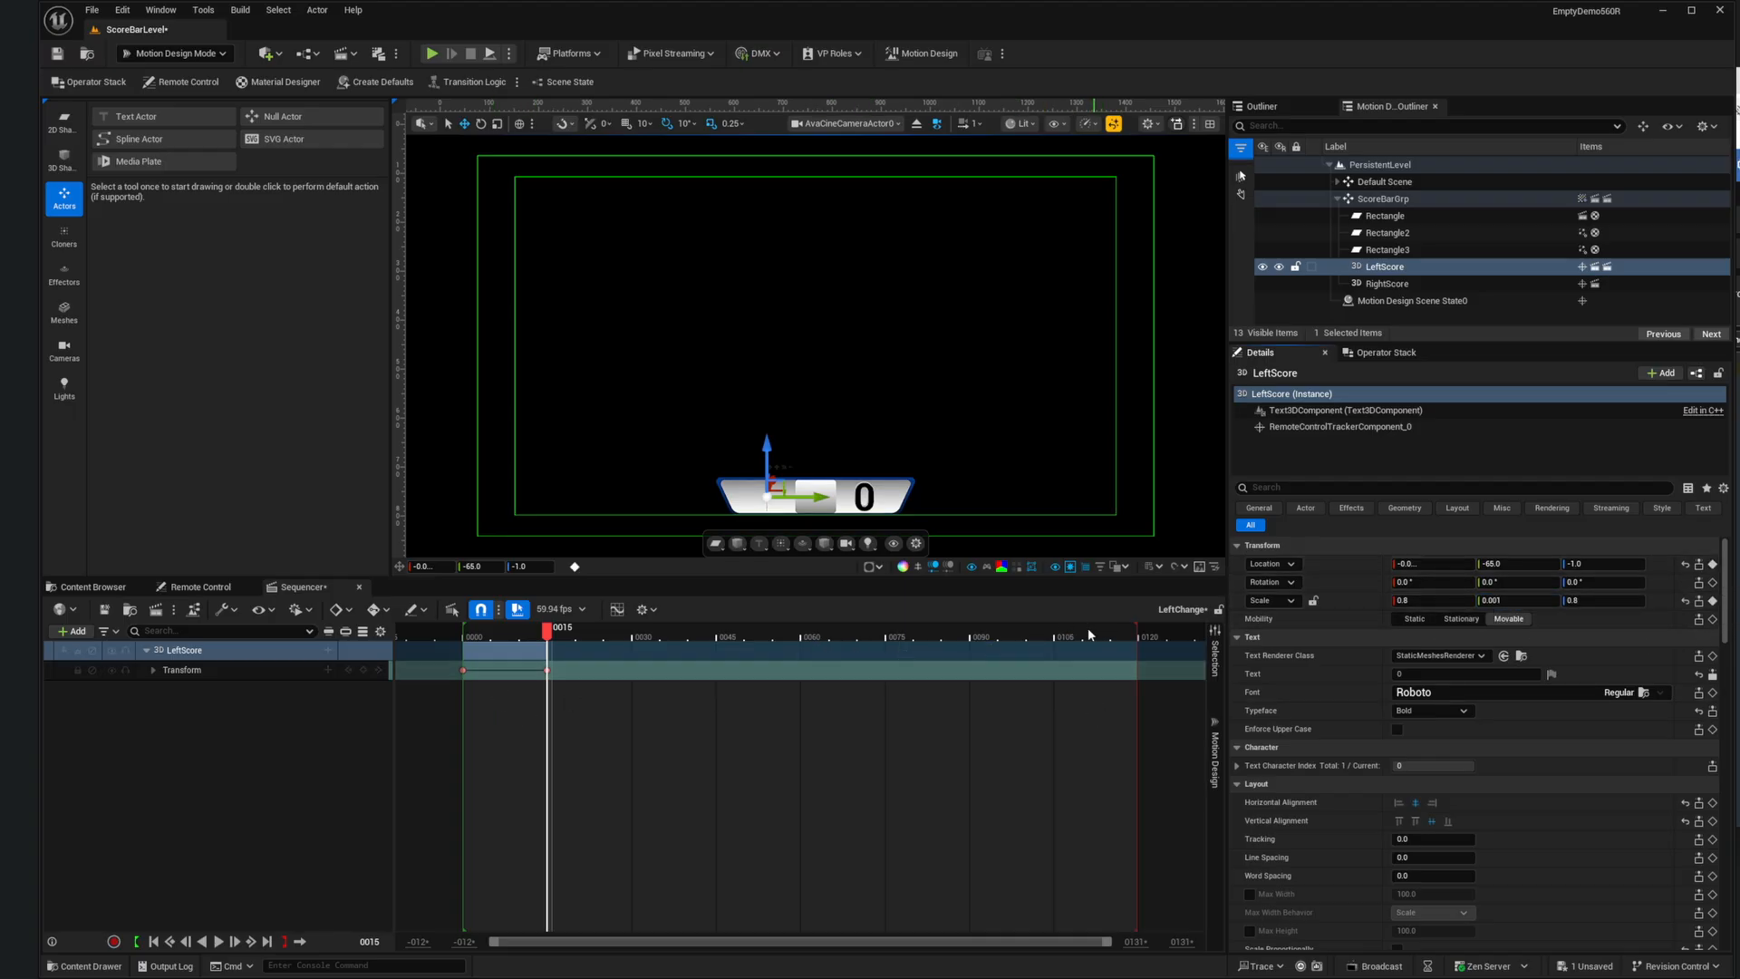
Step: Shorten LeftChange's playback range to end just past frame 15 and preview it forward and in reverse
{"action": "left_click_drag", "start_coordinate": [1139, 633], "coordinate": [557, 650]}
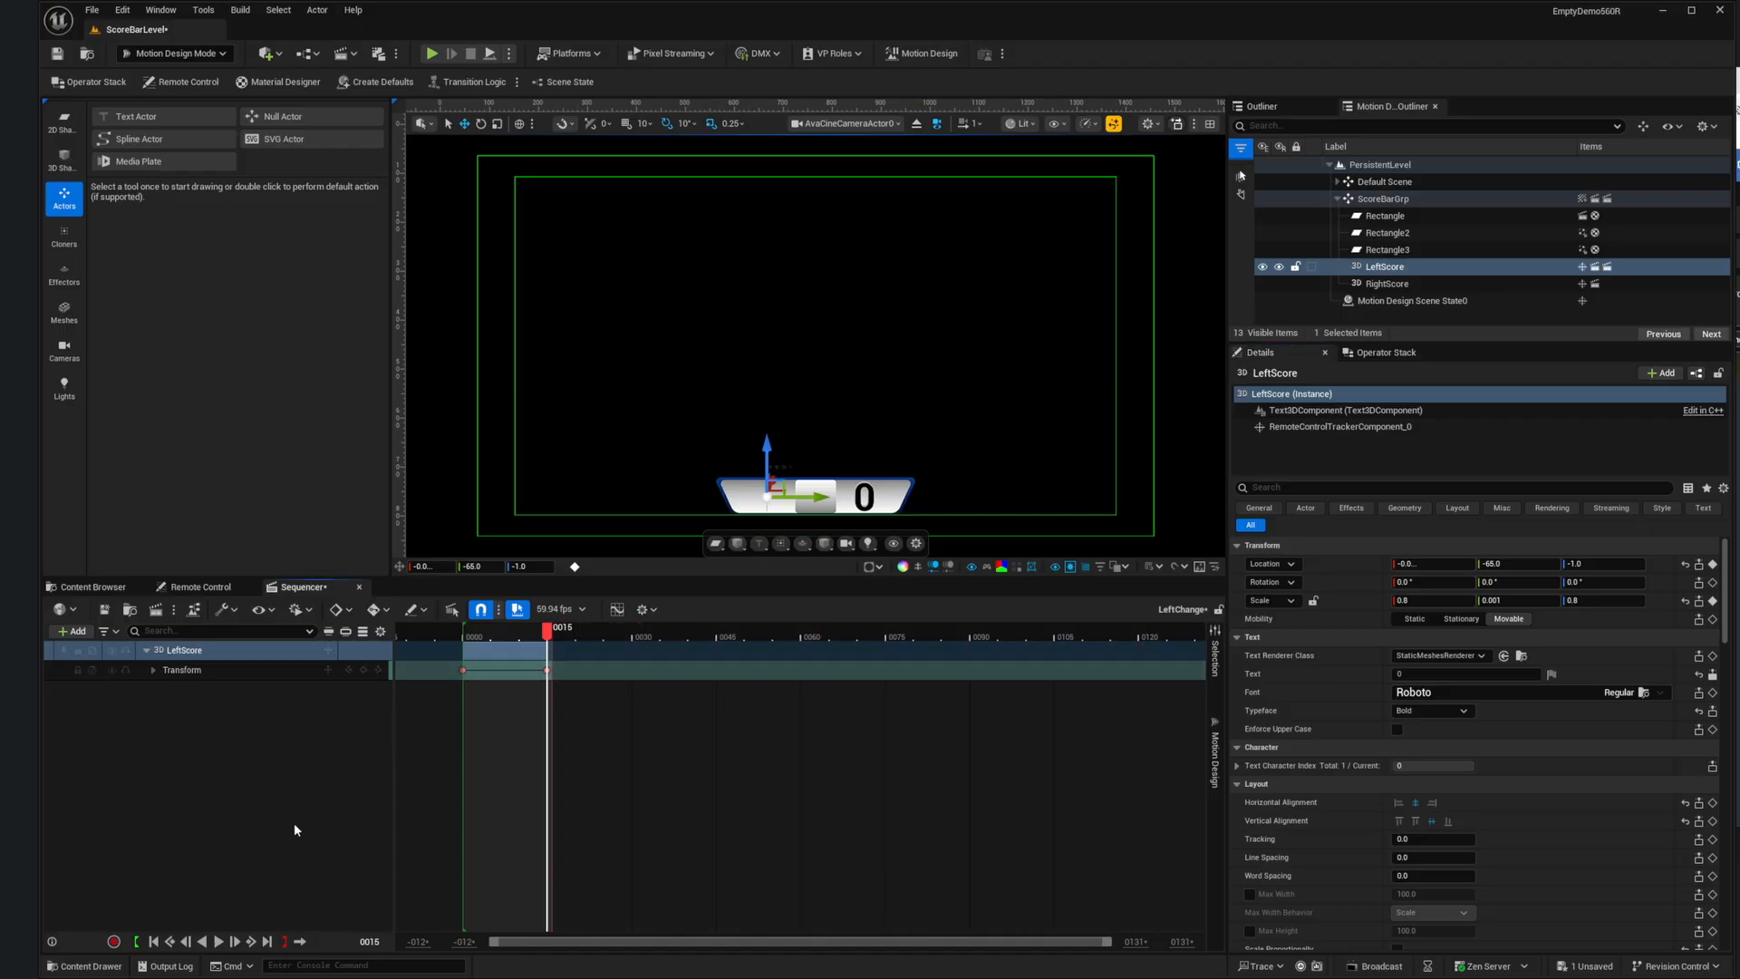
{"action": "left_click", "coordinate": [154, 942]}
{"action": "left_click", "coordinate": [219, 941]}
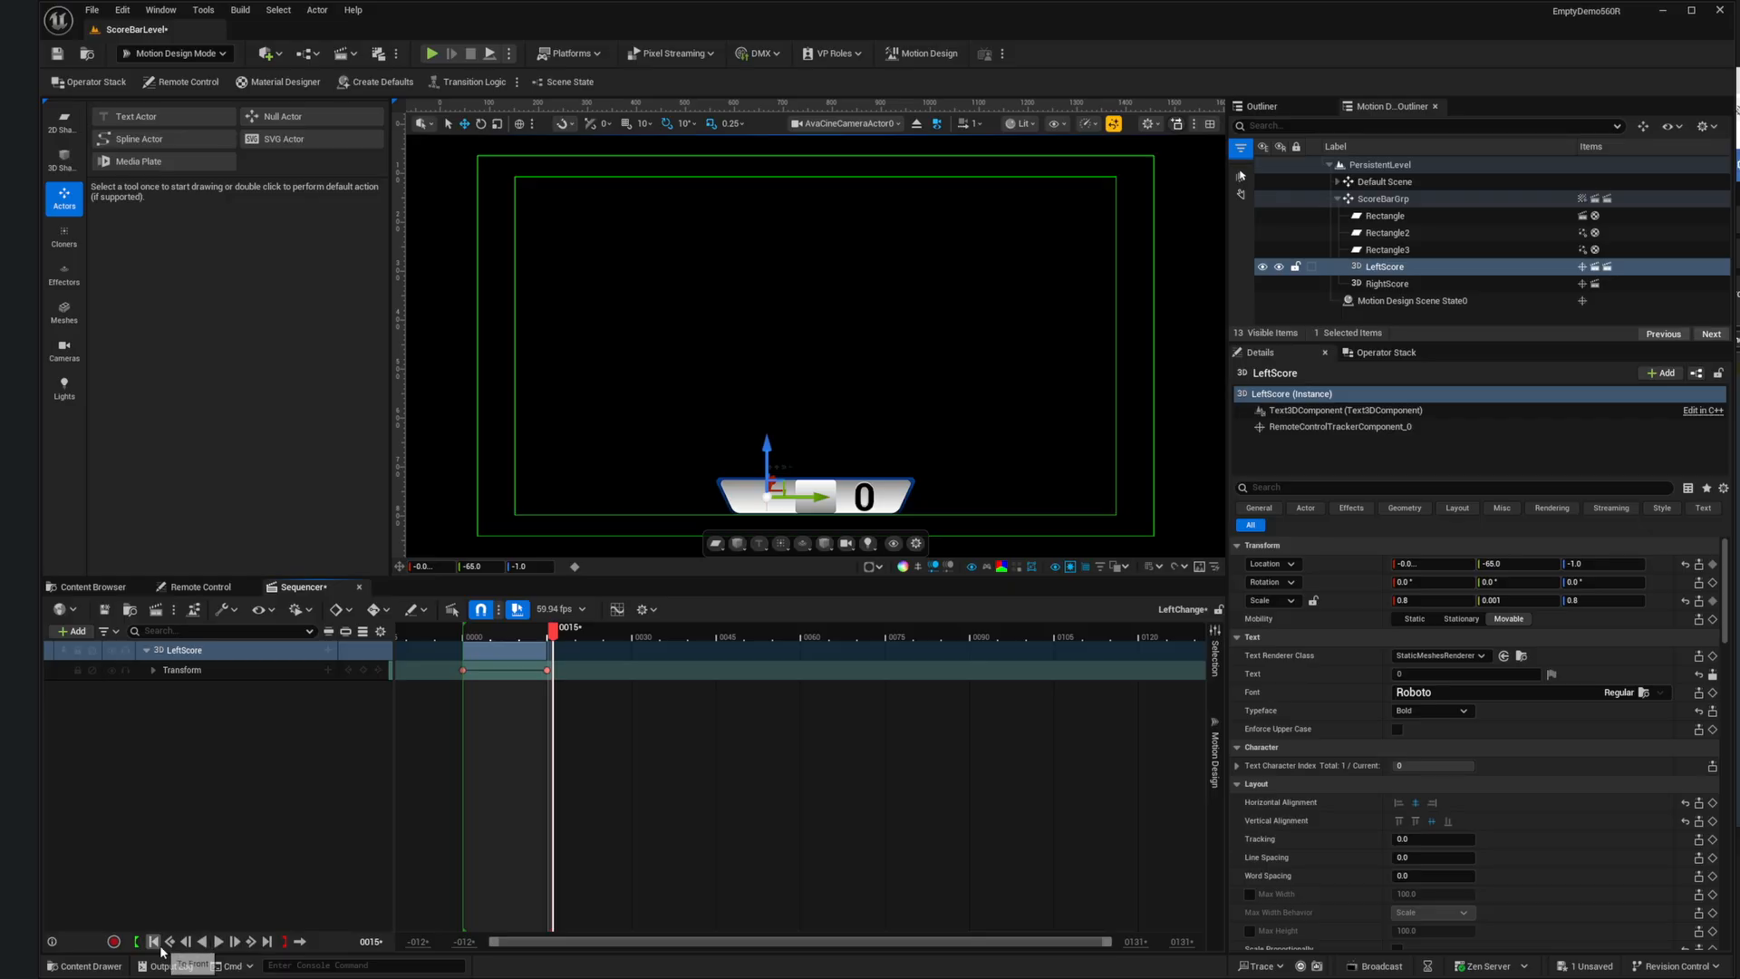
{"action": "left_click", "coordinate": [201, 942]}
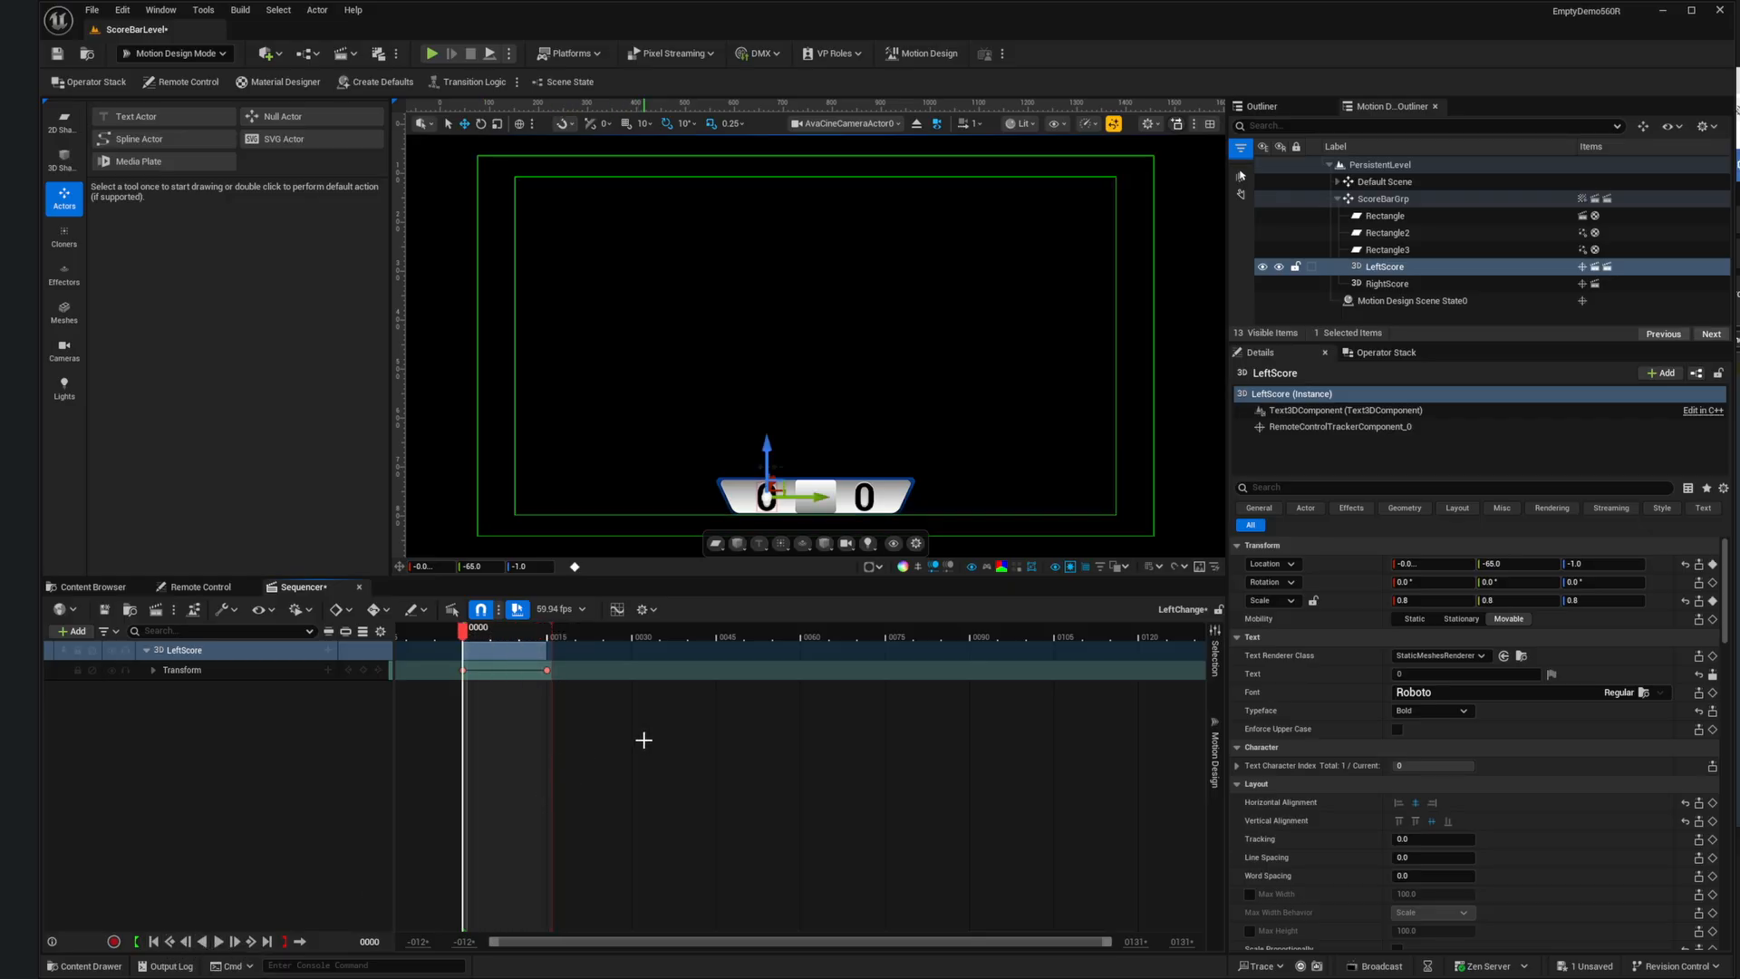
Step: Apply the Exponential ease-in-out preset to both of LeftScore's transform keyframes, and deselect everything
{"action": "left_click_drag", "start_coordinate": [439, 679], "coordinate": [591, 662]}
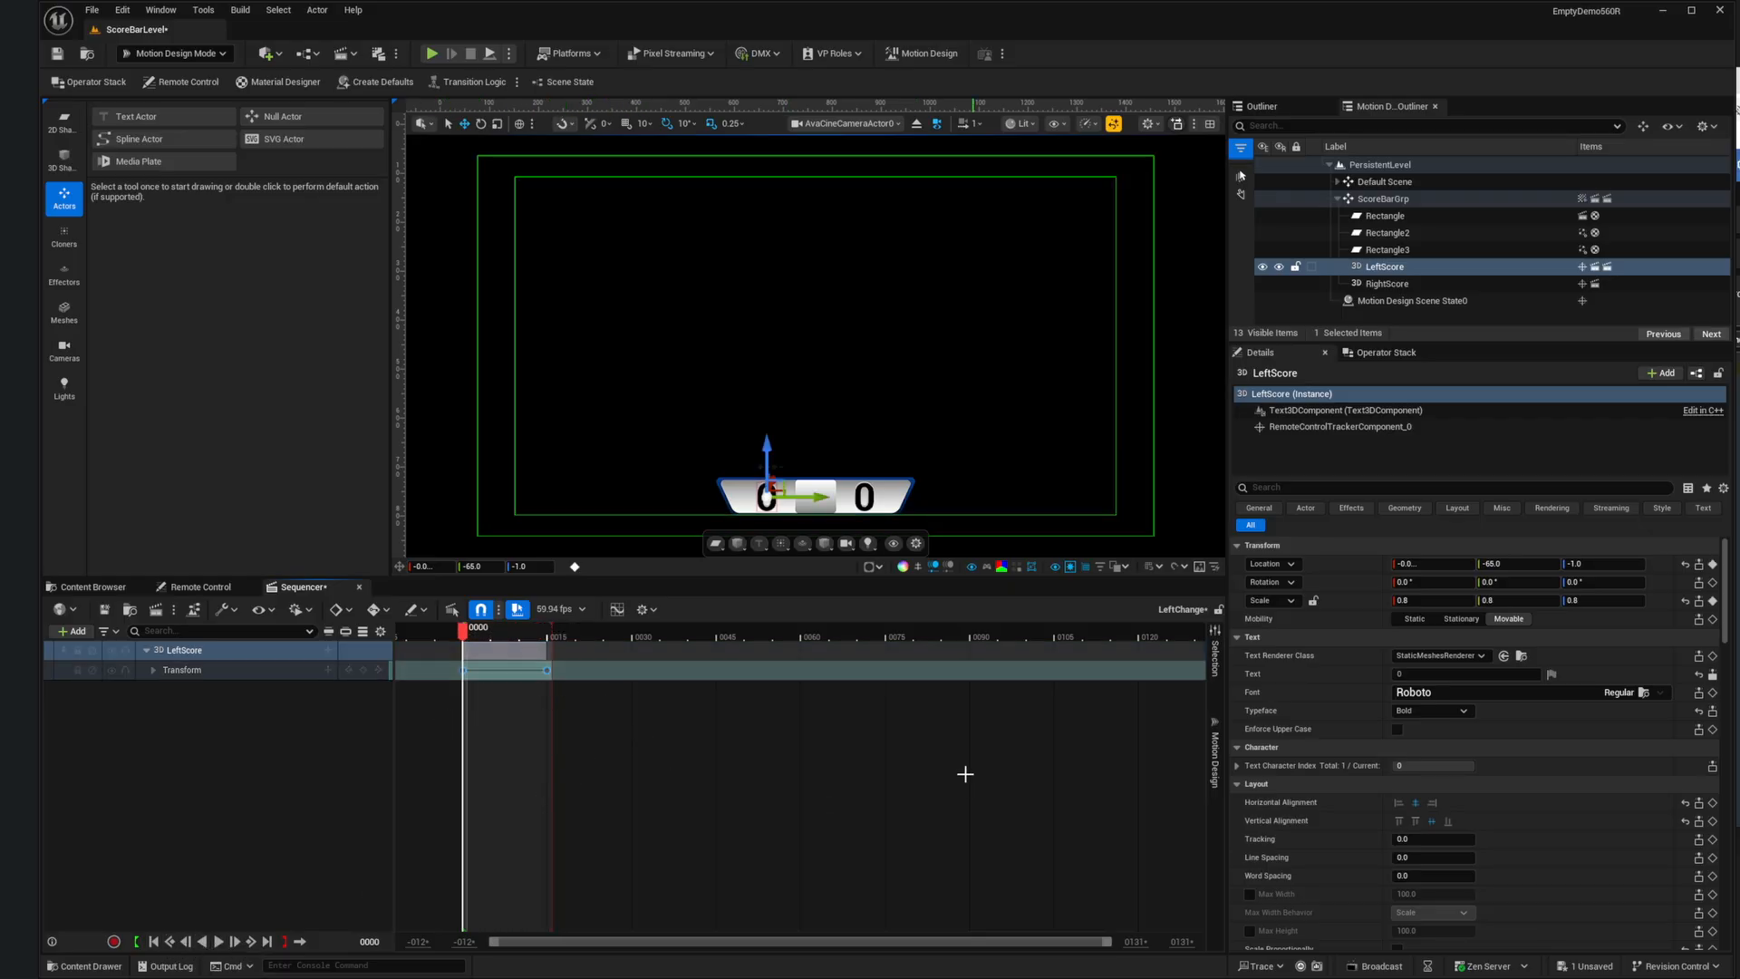
{"action": "left_click", "coordinate": [1215, 662]}
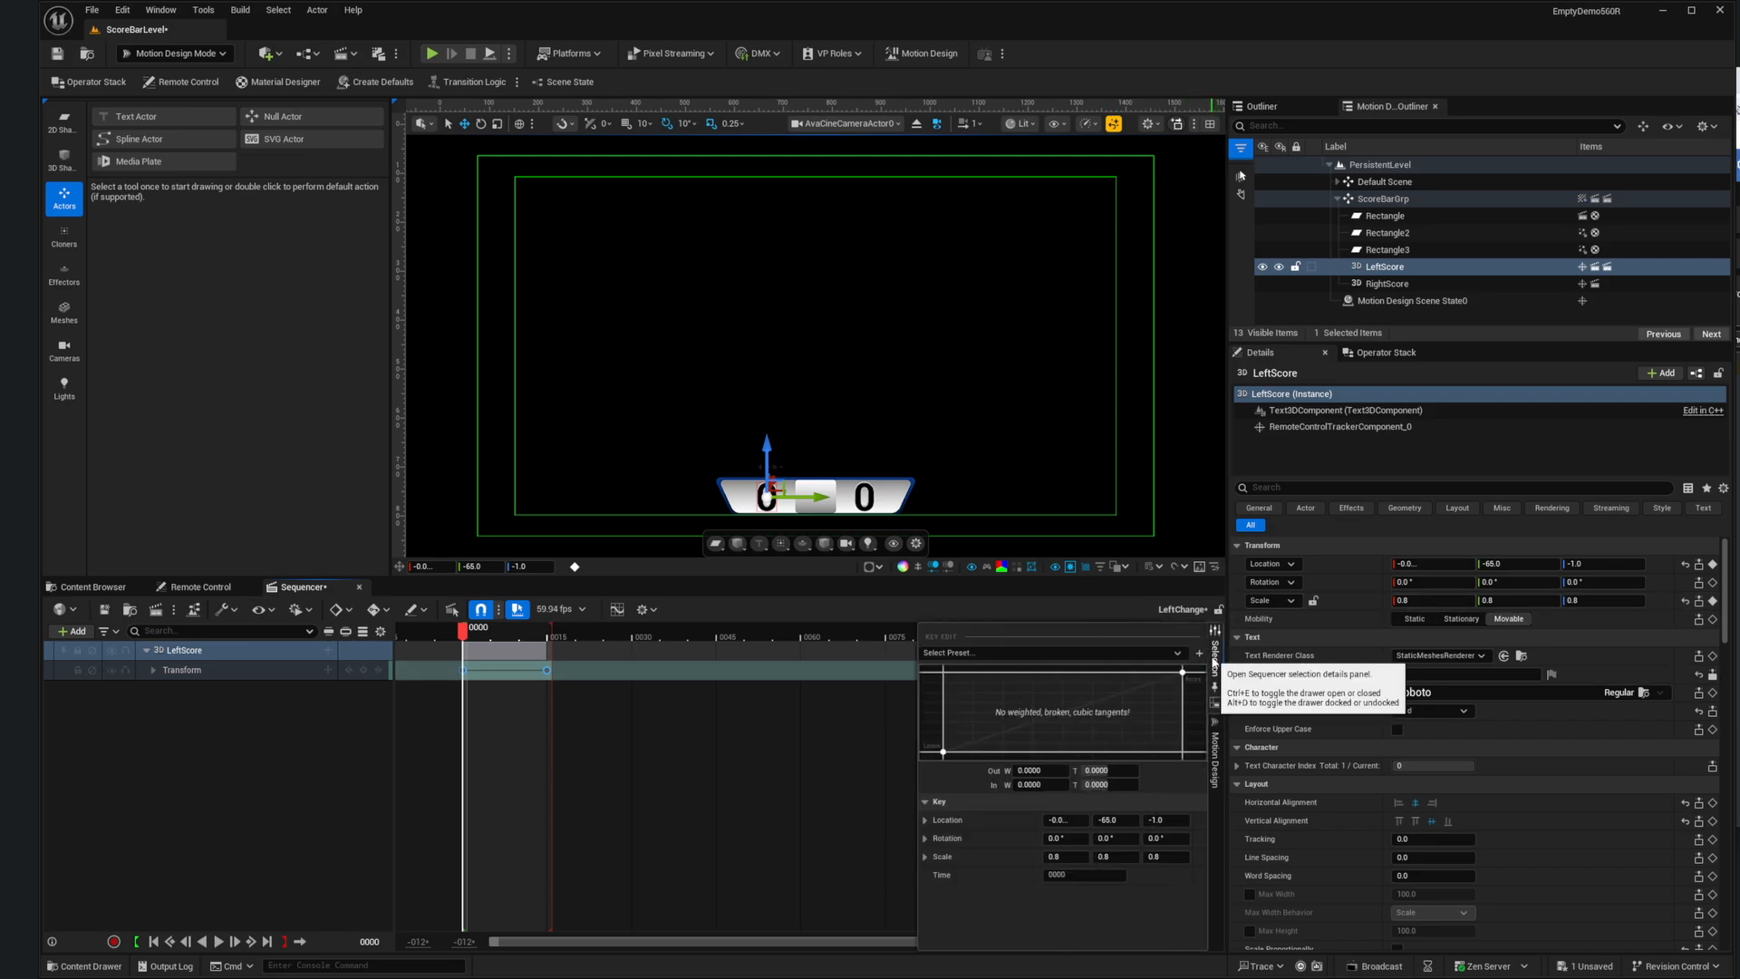
{"action": "left_click", "coordinate": [979, 654]}
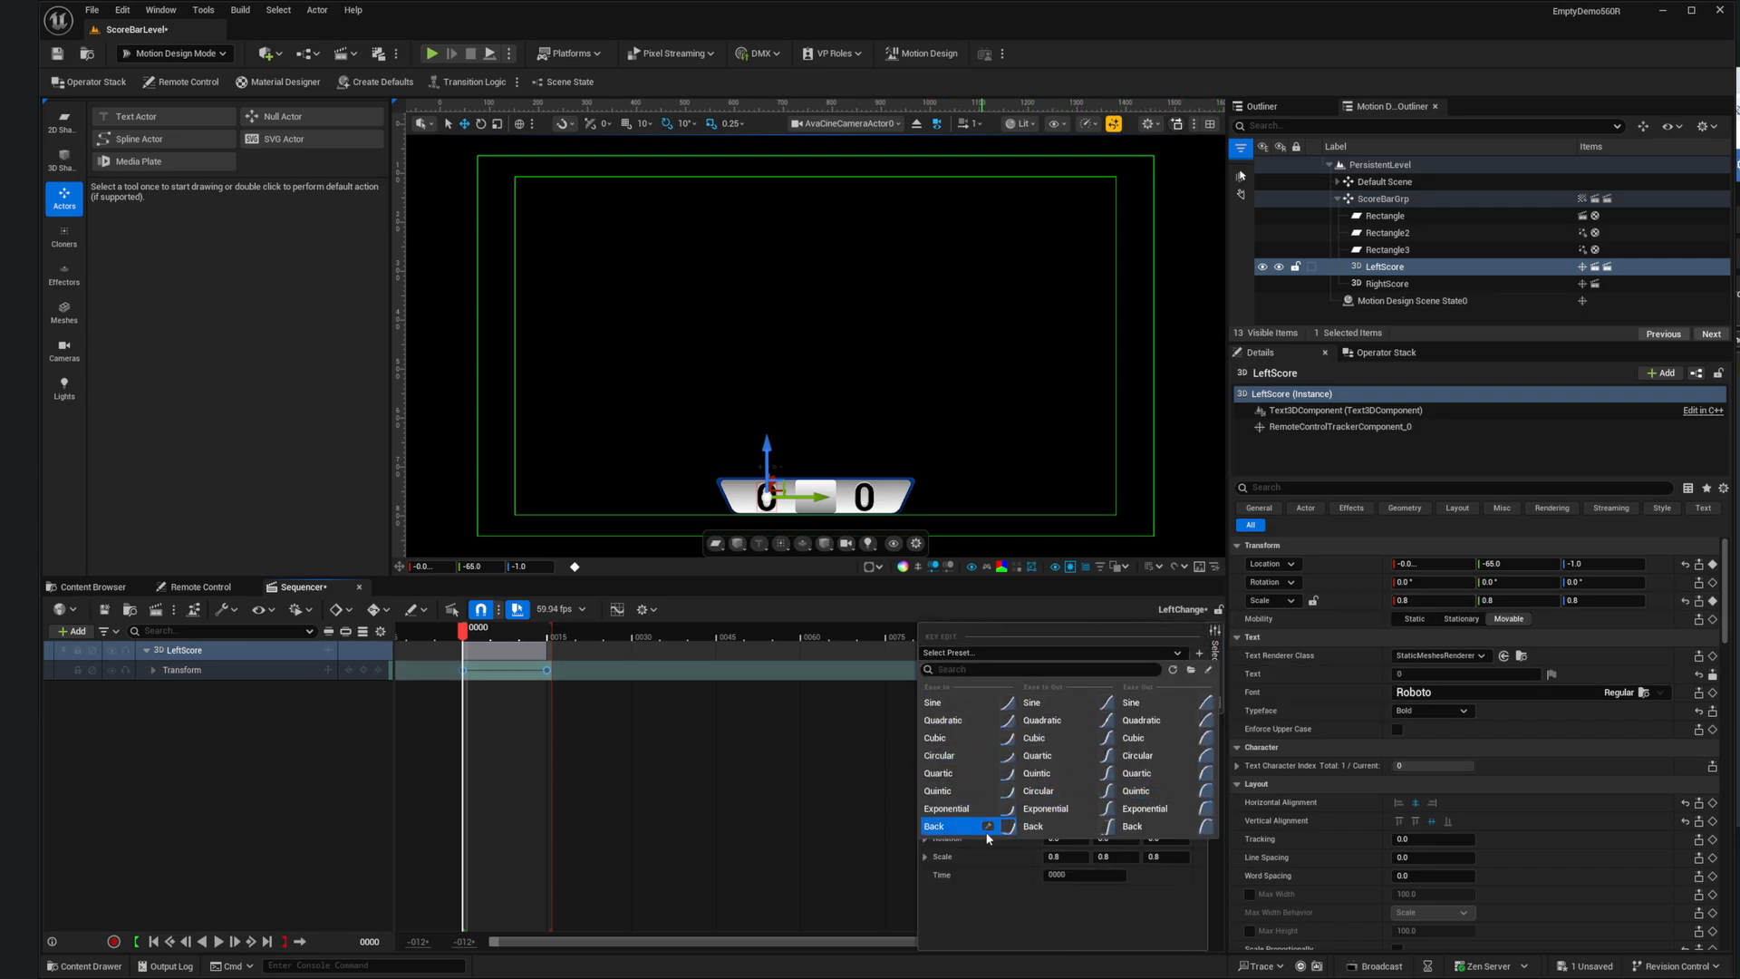
{"action": "left_click", "coordinate": [1058, 816]}
{"action": "left_click", "coordinate": [258, 865]}
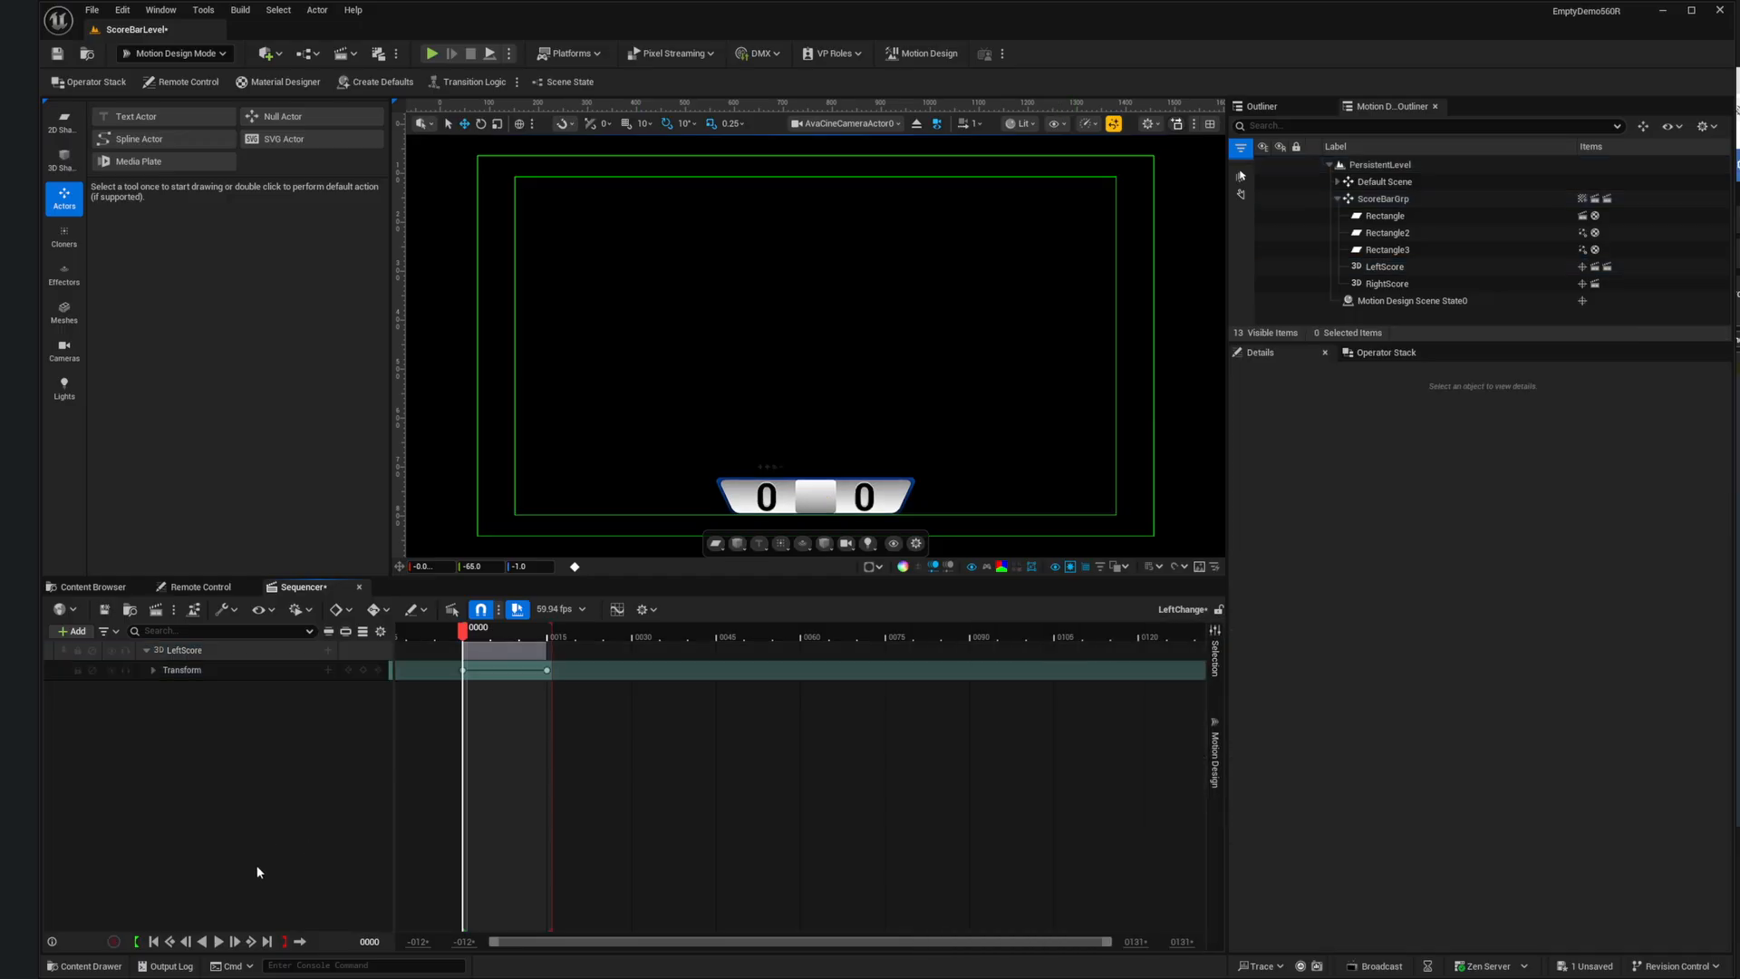
Step: Preview the eased LeftChange animation forward and in reverse, and save the level
{"action": "left_click", "coordinate": [223, 942]}
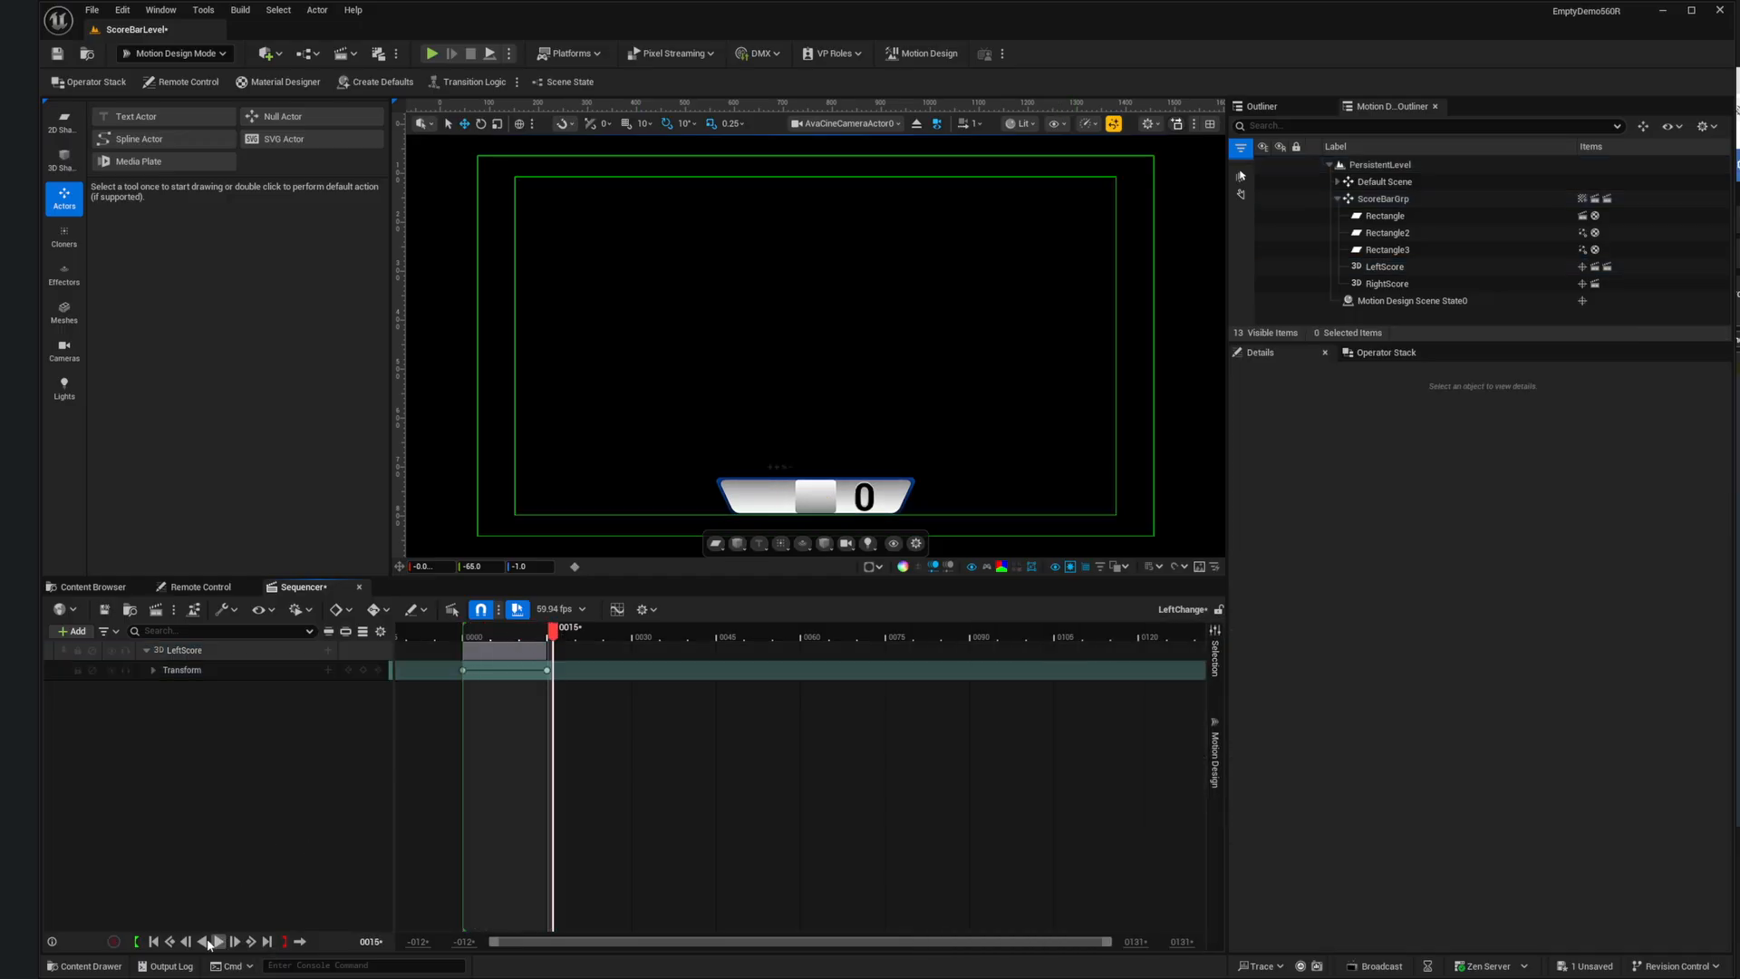
{"action": "left_click", "coordinate": [201, 942]}
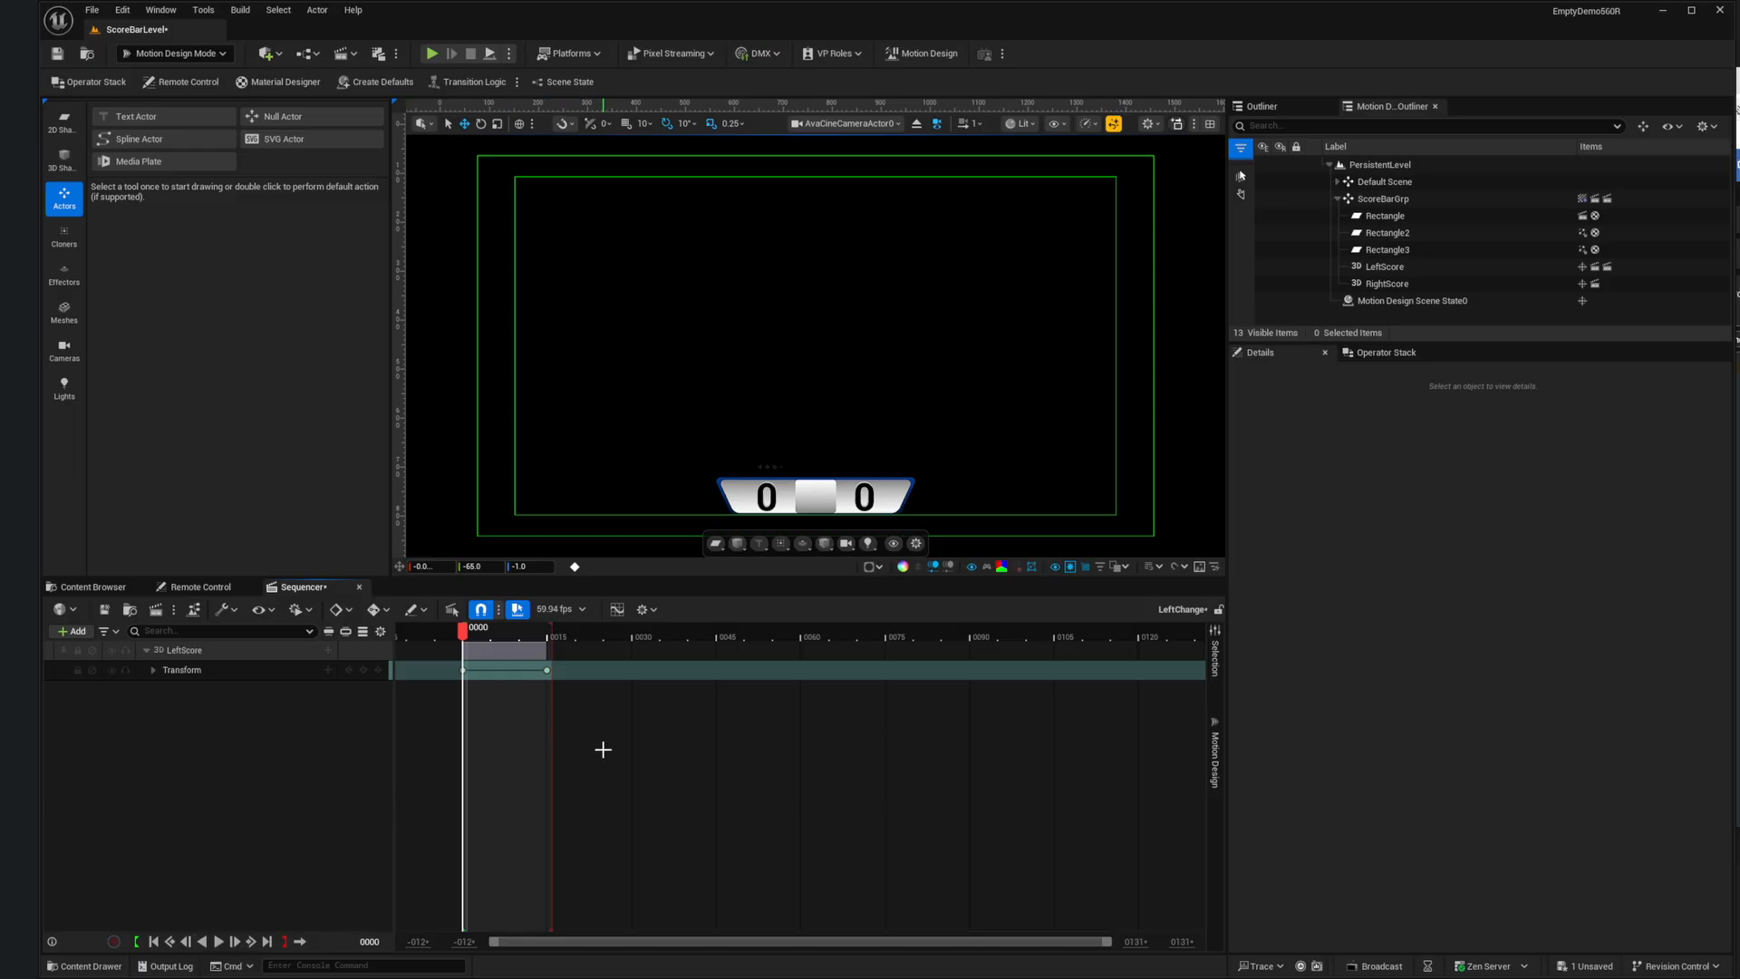
{"action": "key", "text": "ctrl+s"}
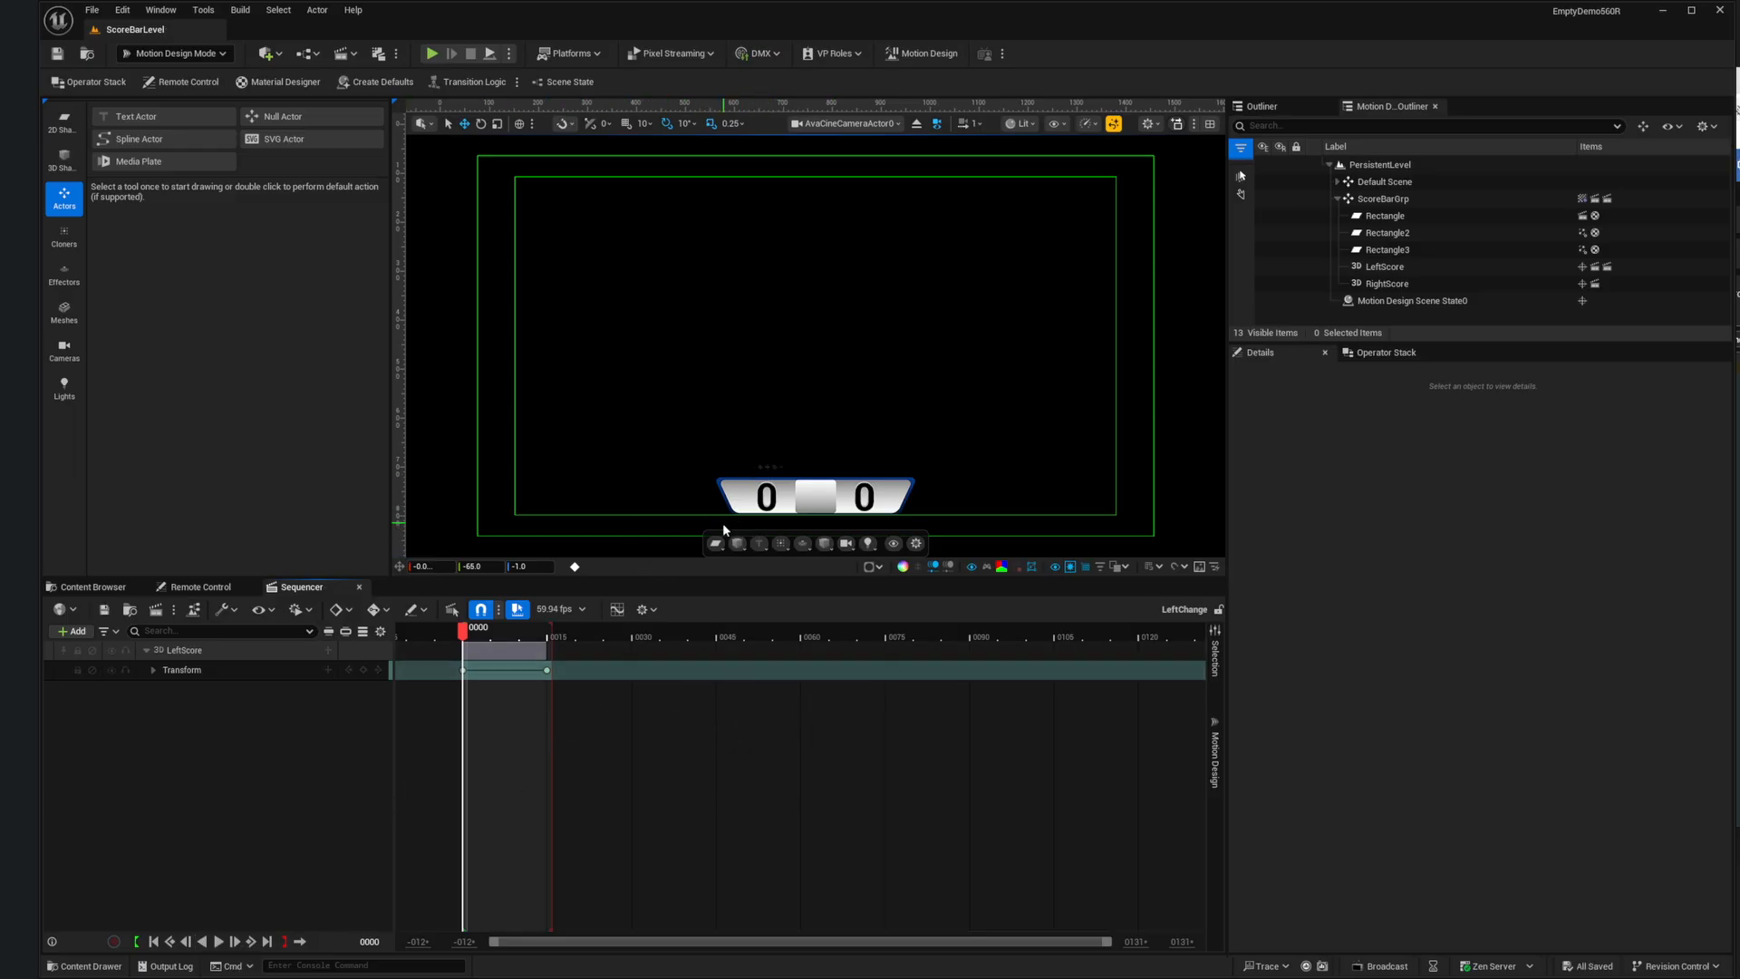
{"action": "left_click", "coordinate": [220, 943]}
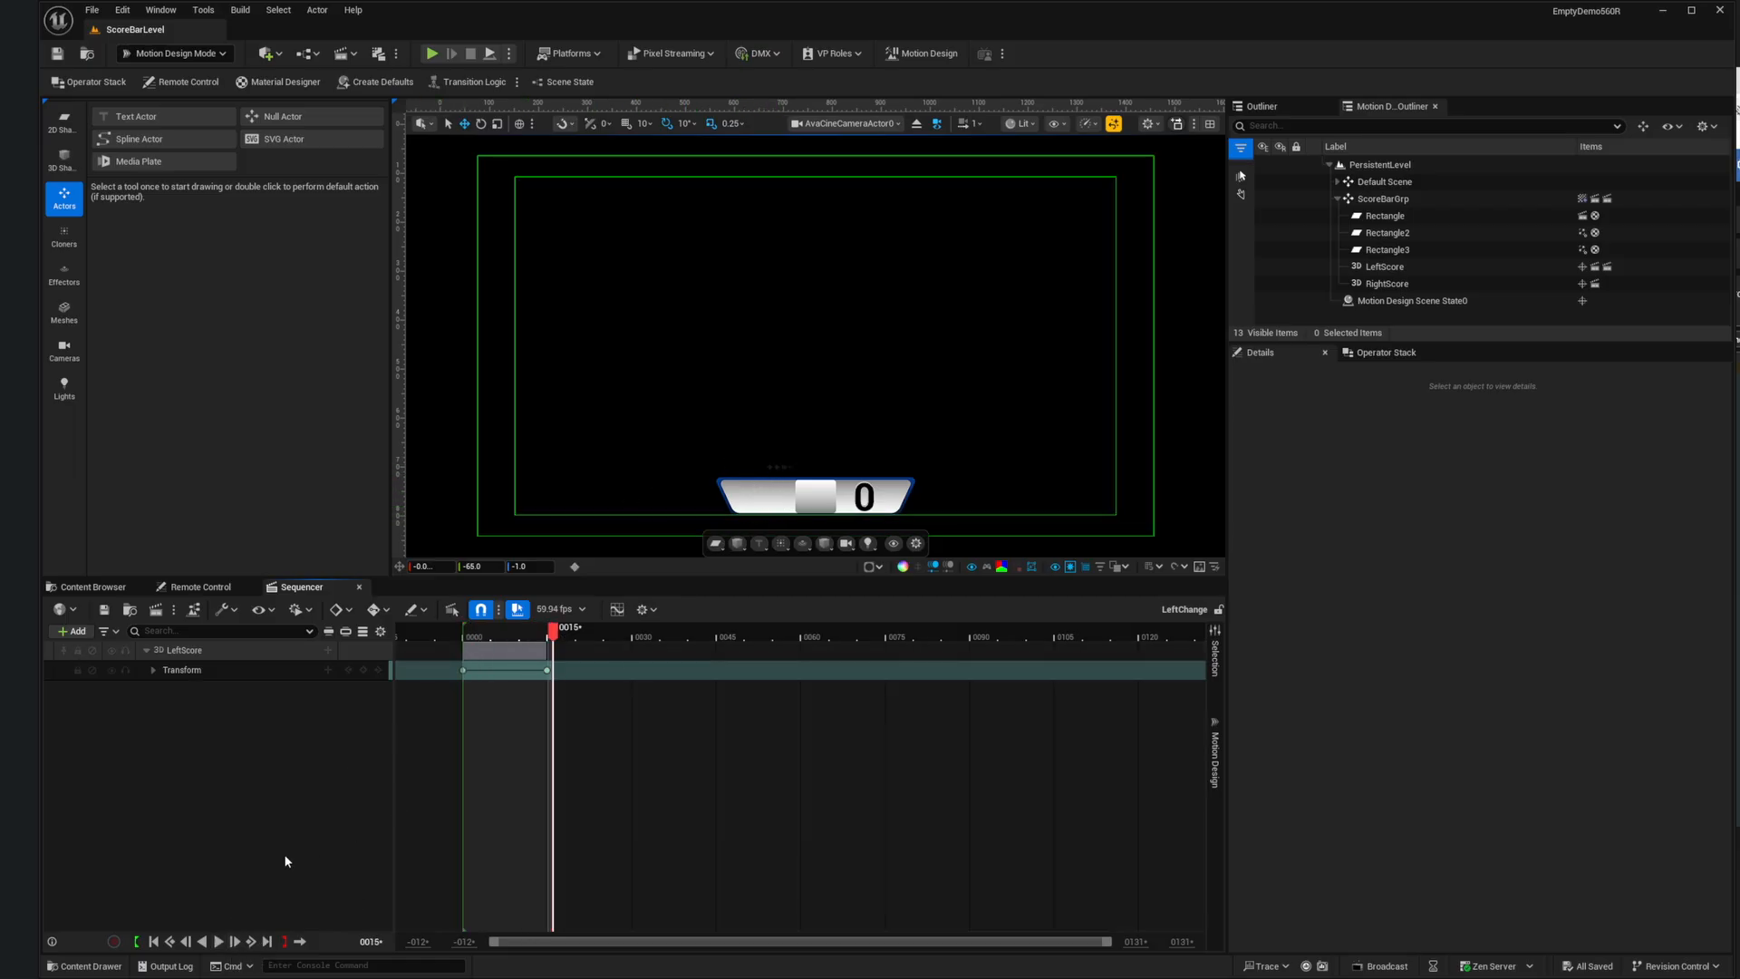
{"action": "left_click", "coordinate": [201, 942]}
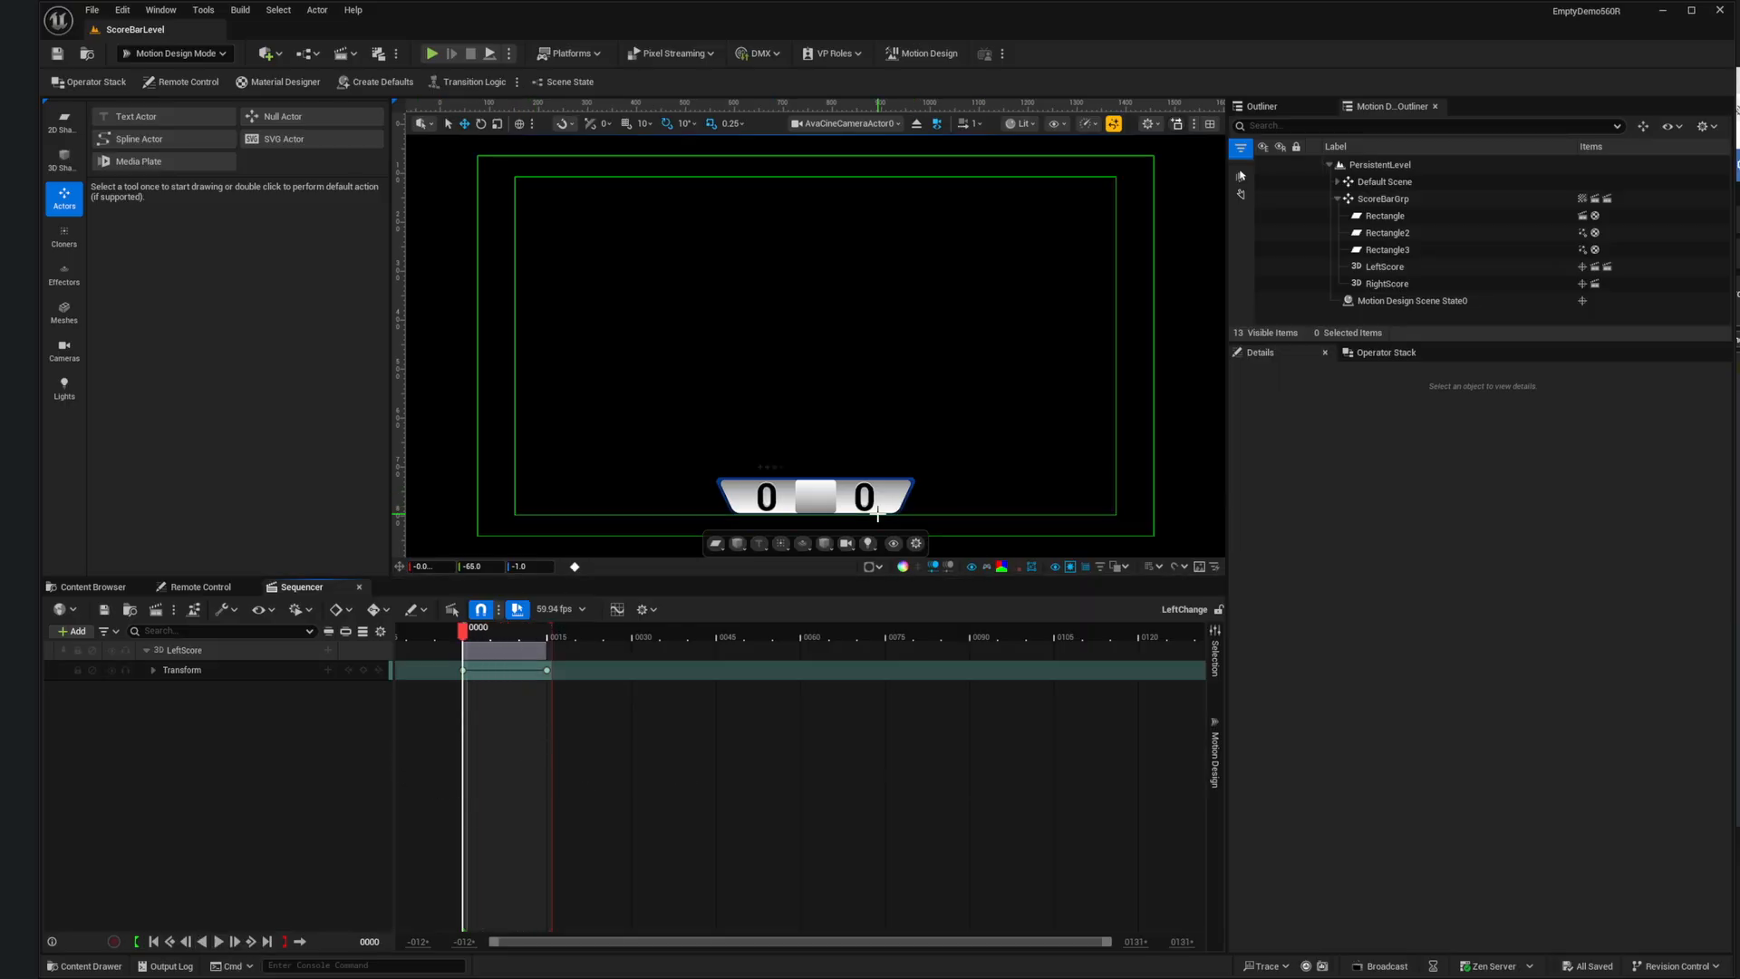
Step: Add another Motion Design sequence and name it RightChange
{"action": "left_click", "coordinate": [1369, 284]}
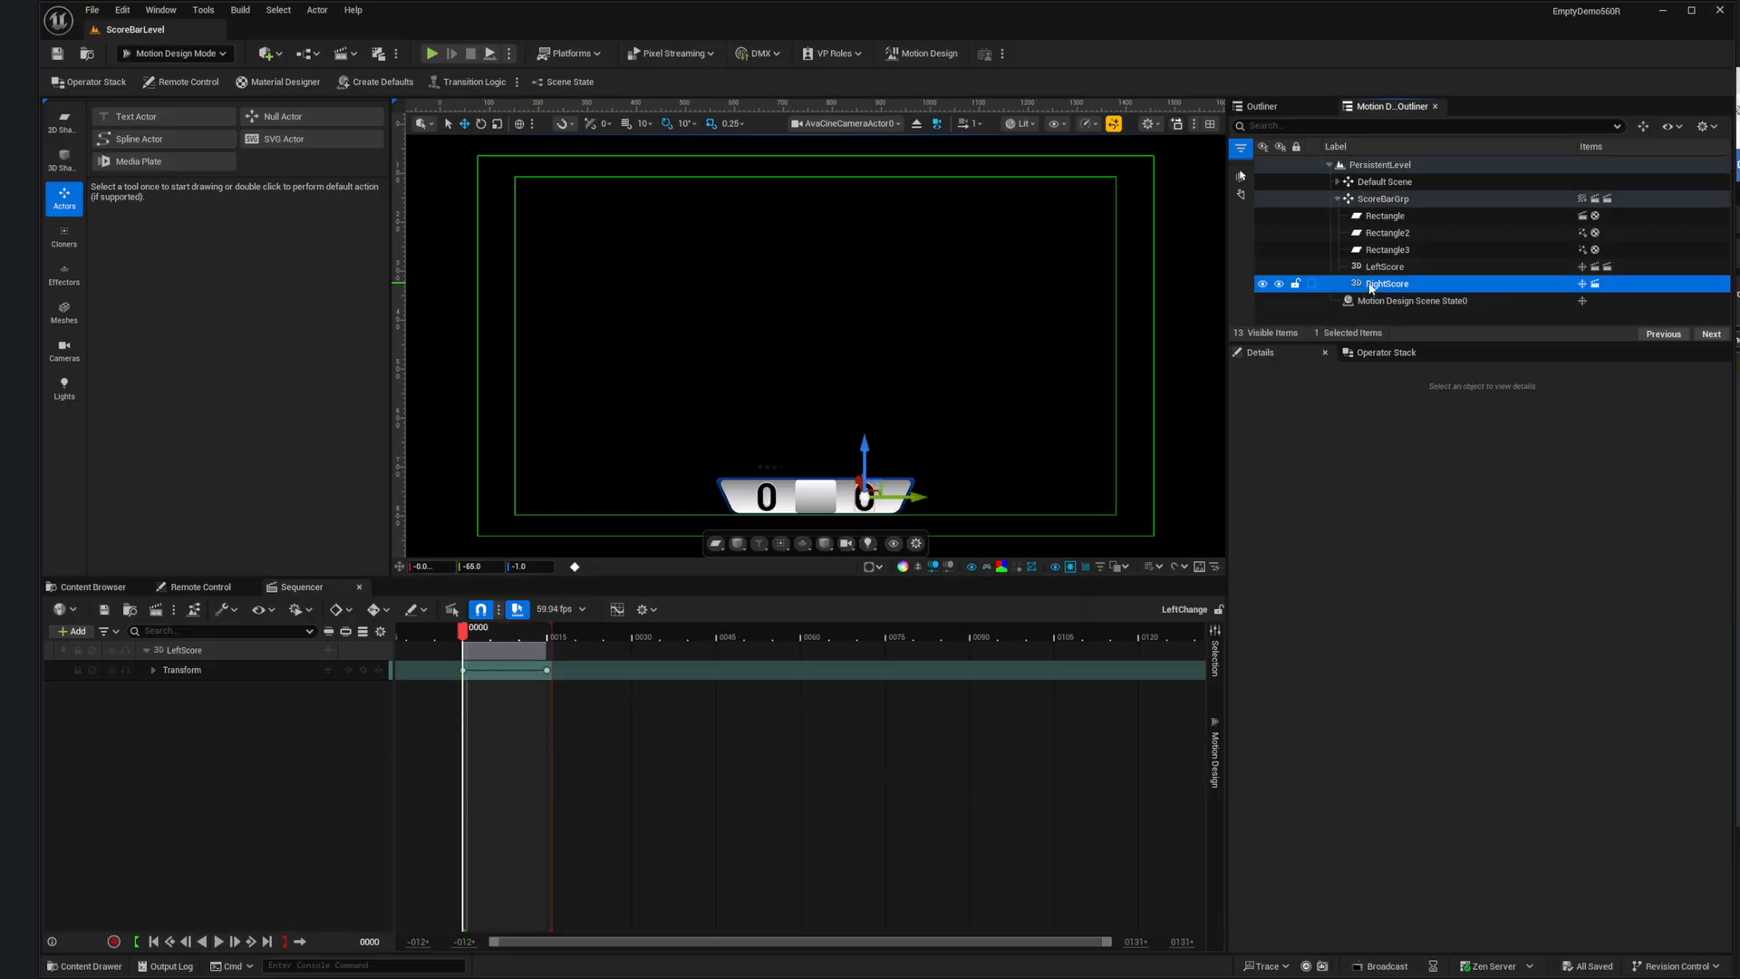
{"action": "left_click", "coordinate": [1215, 757]}
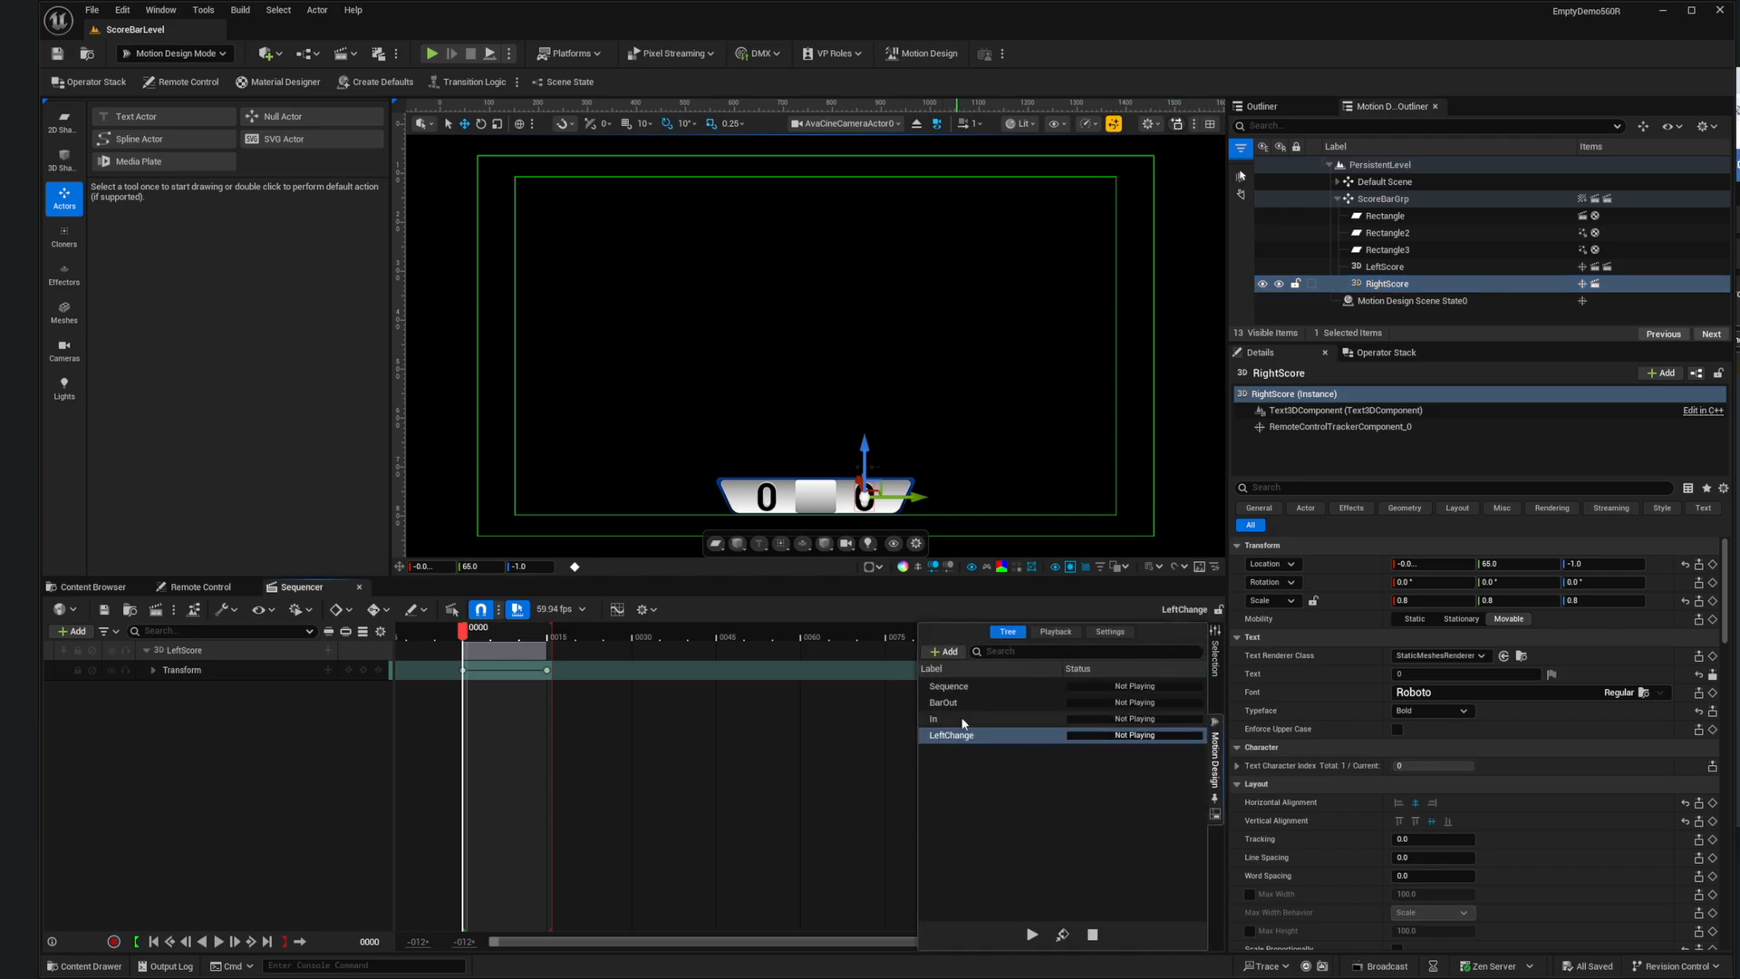
{"action": "left_click", "coordinate": [947, 653]}
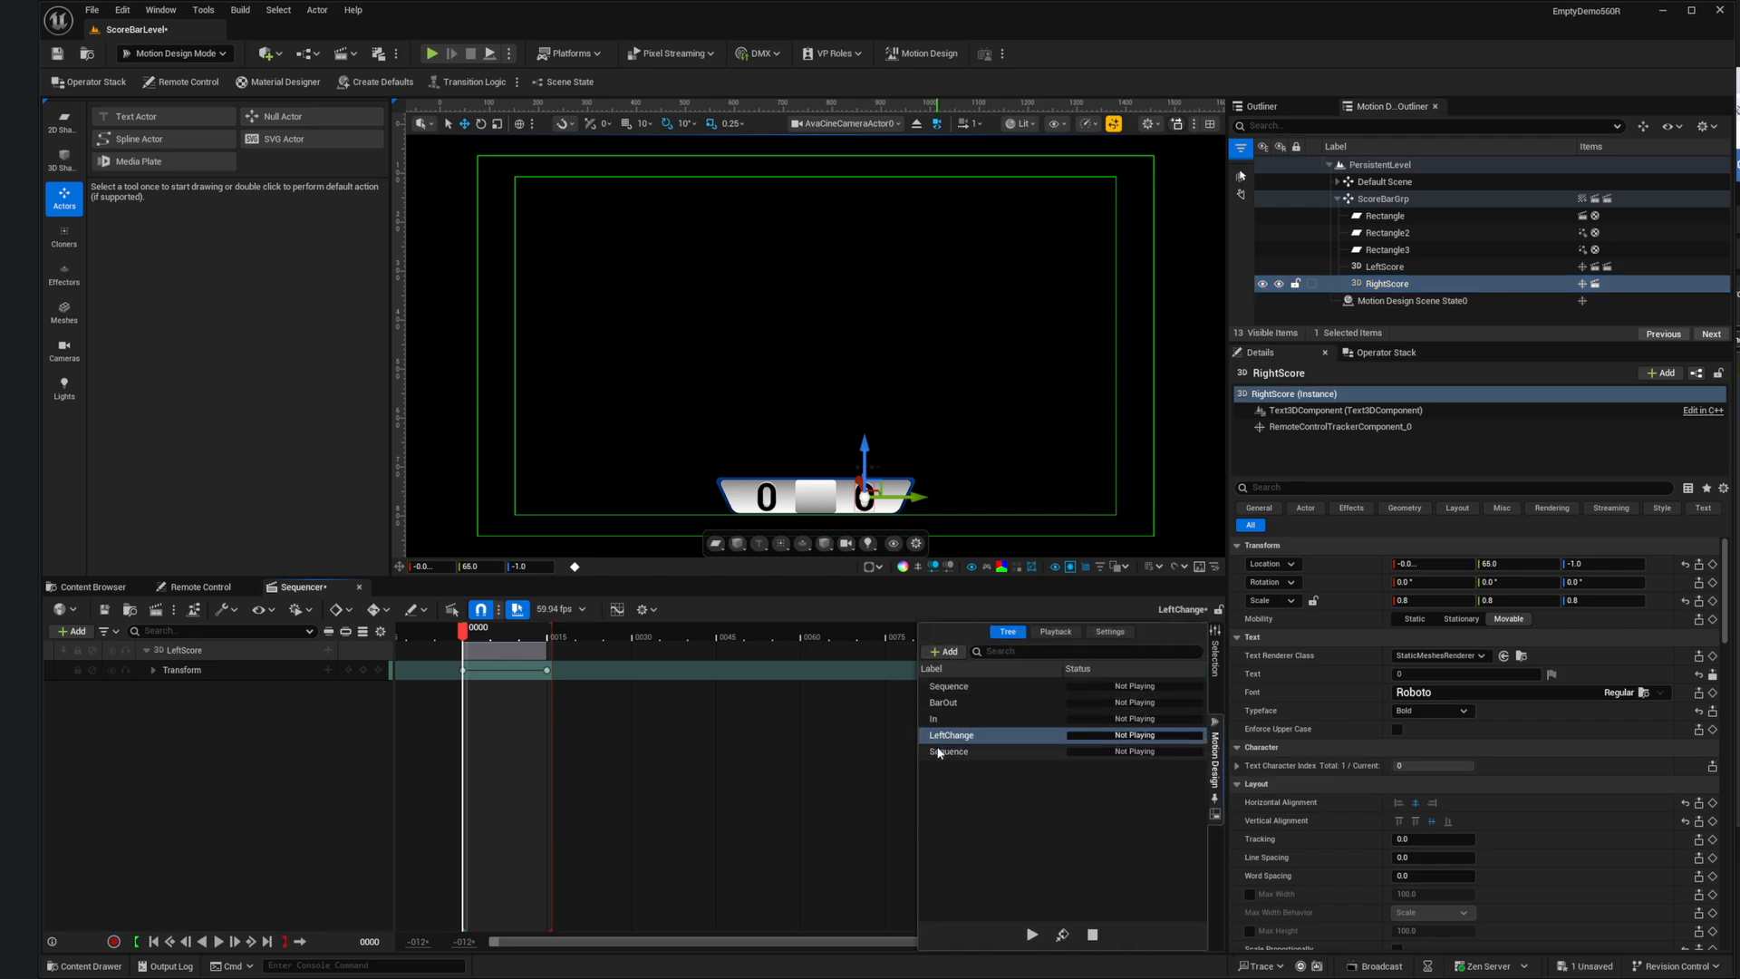
{"action": "left_click", "coordinate": [938, 752]}
{"action": "double_click", "coordinate": [938, 752]}
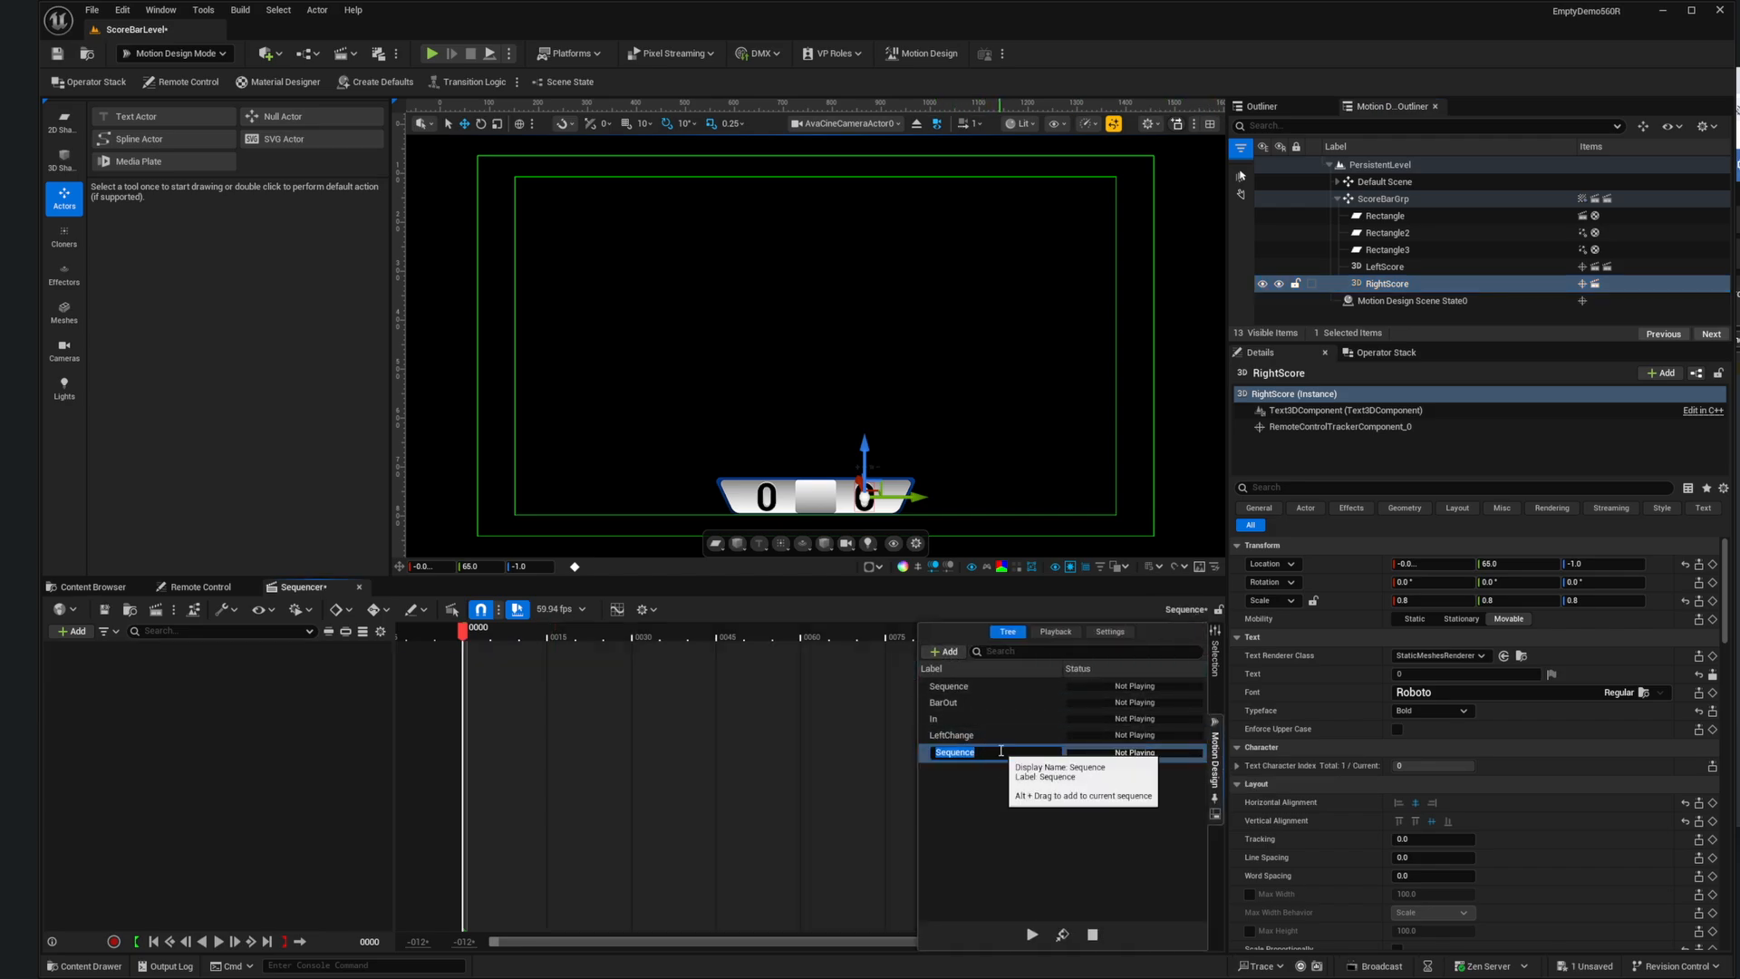
{"action": "type", "text": "RightChange"}
{"action": "key", "text": "Return"}
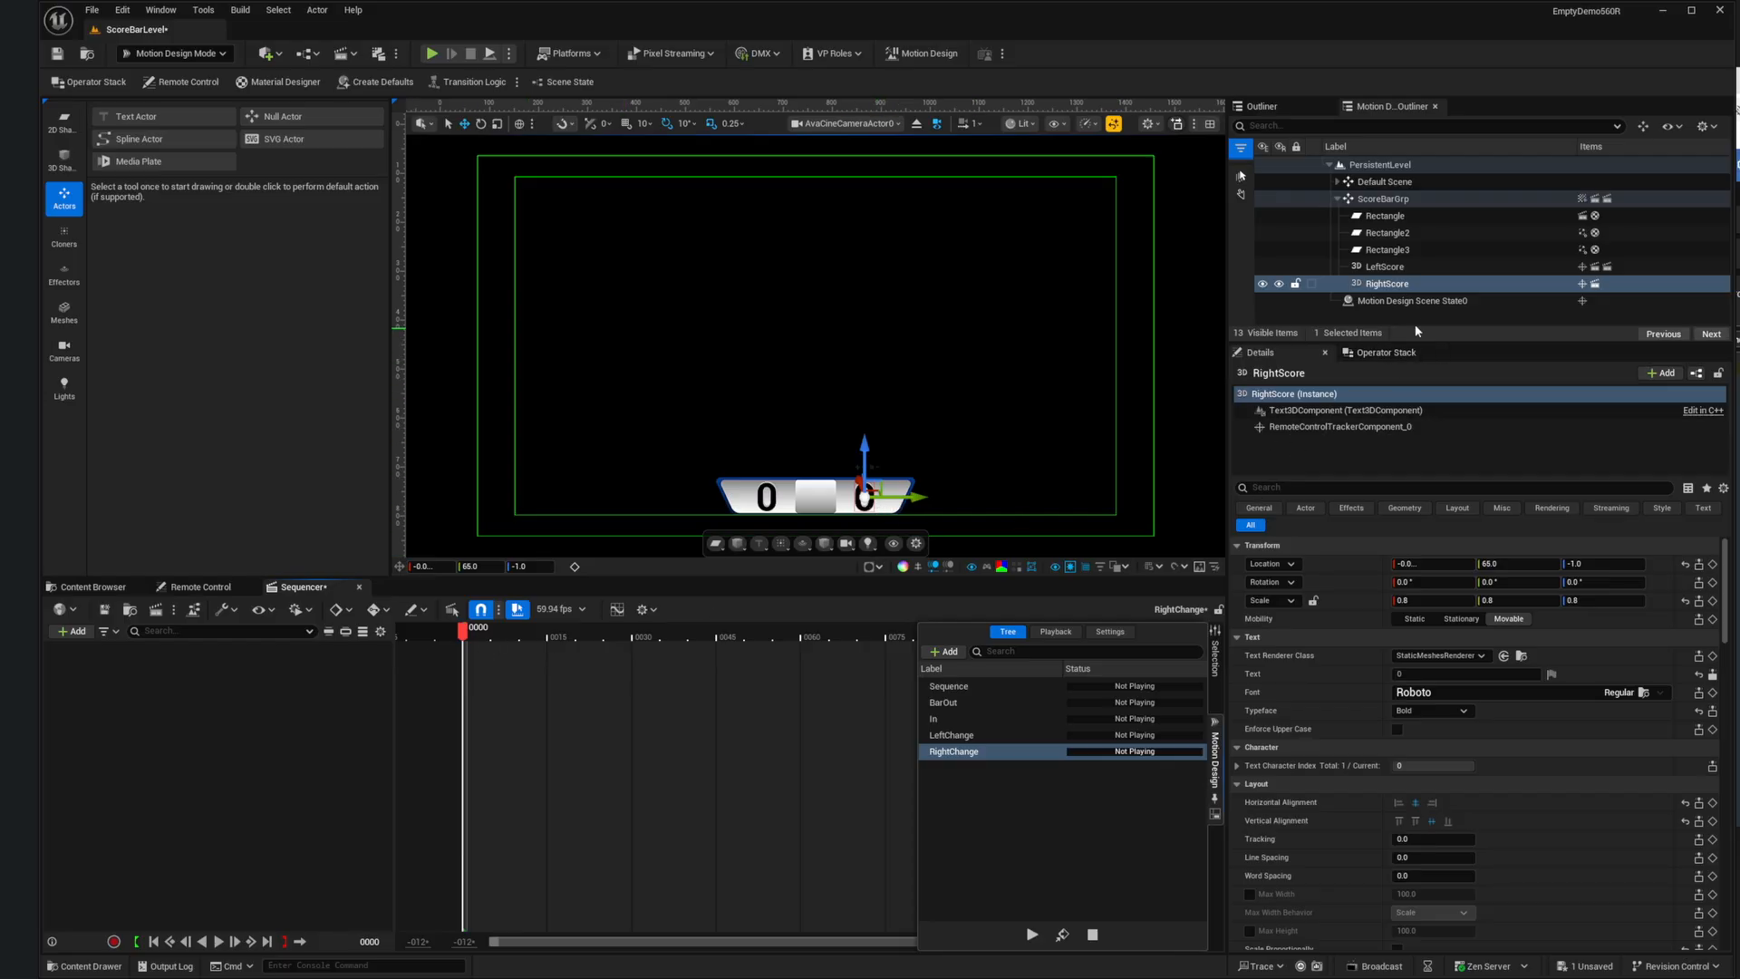
Step: Key the RightScore text's scale and location at frame 0 of the RightChange sequence
{"action": "left_click", "coordinate": [1387, 284]}
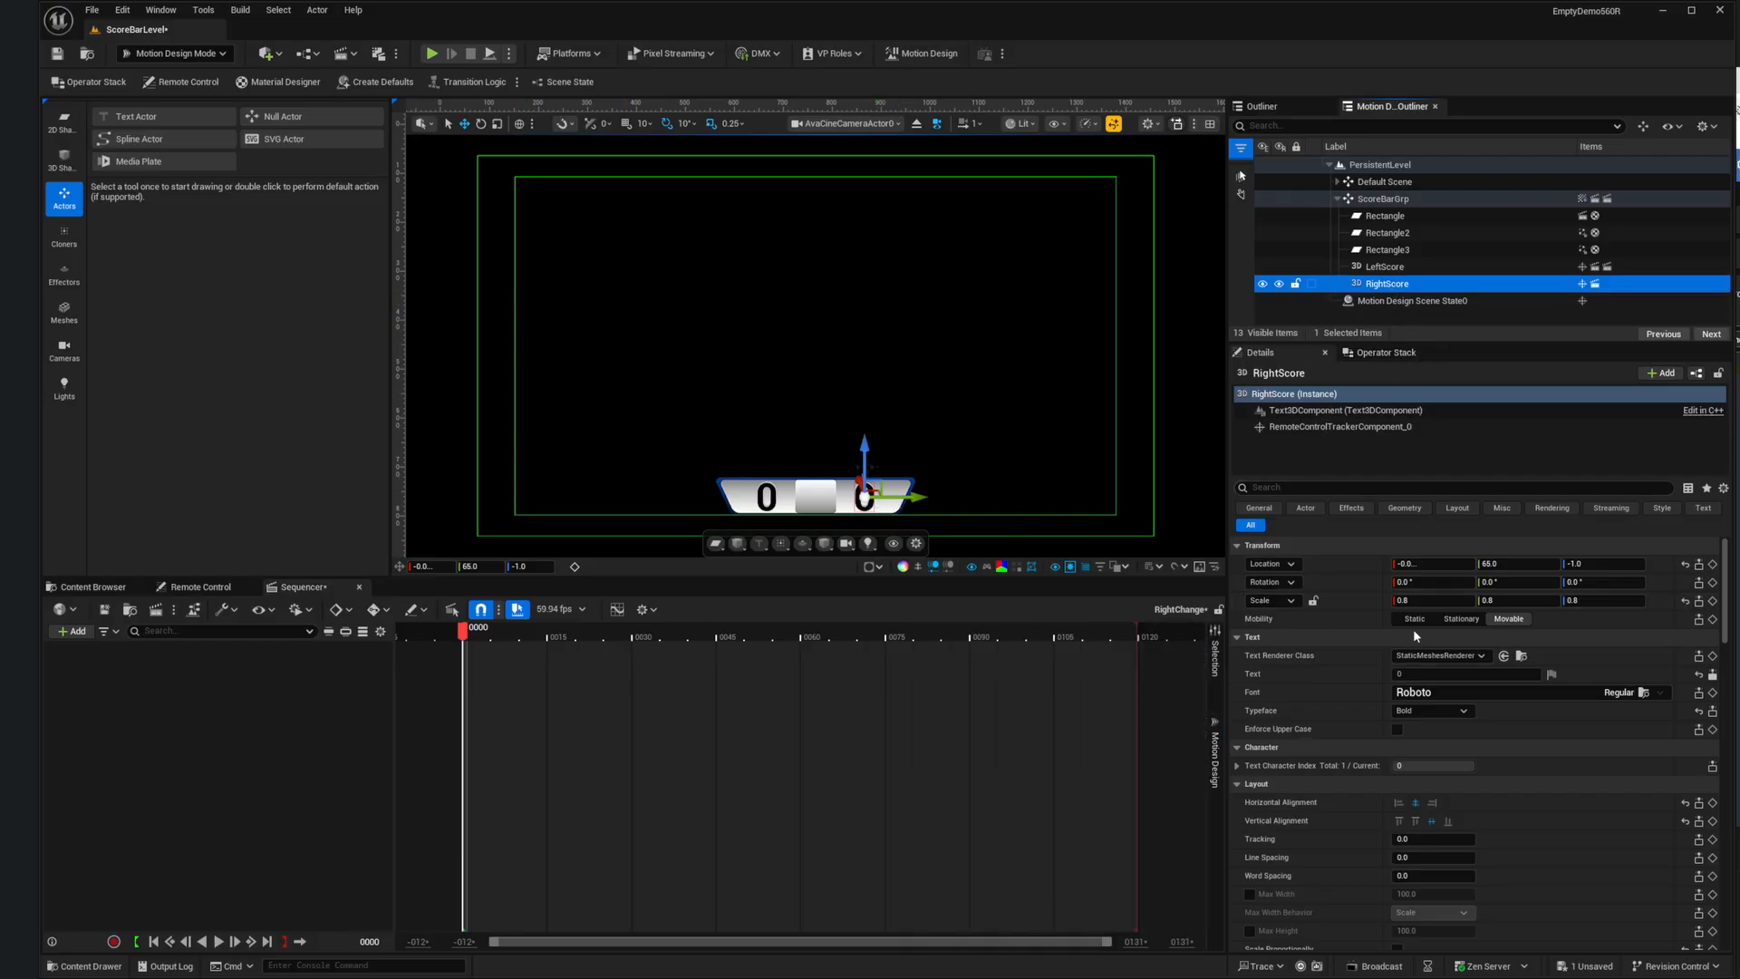
{"action": "left_click", "coordinate": [1712, 602]}
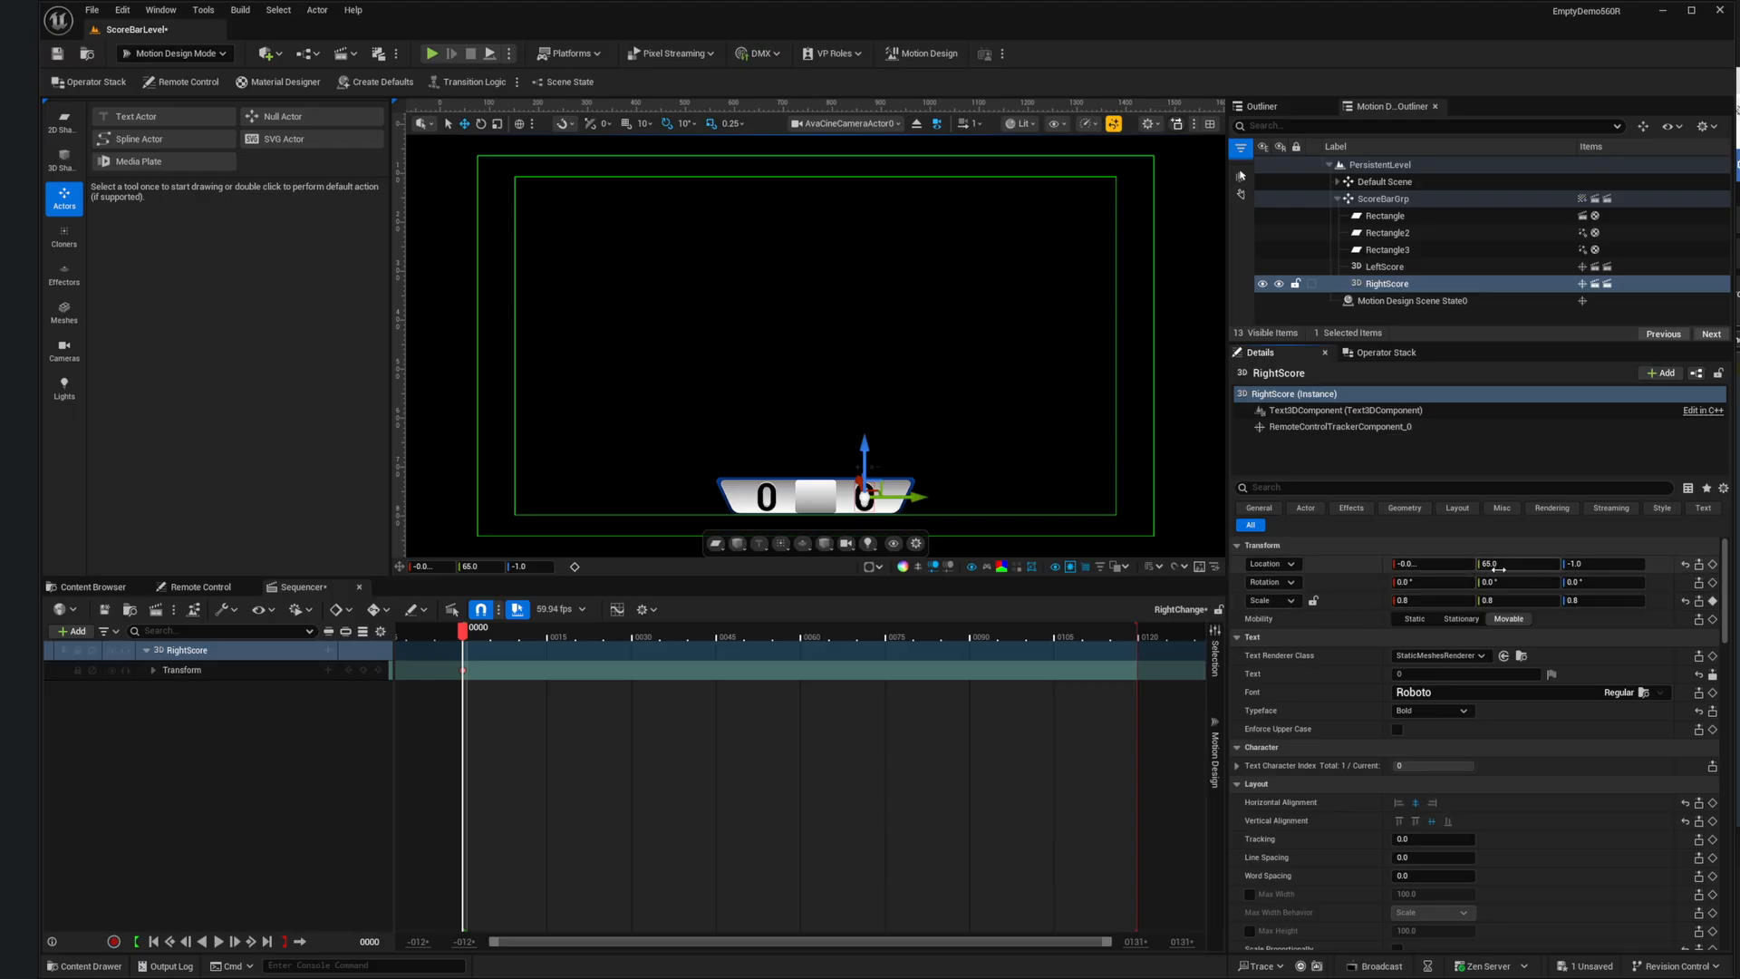
{"action": "left_click", "coordinate": [1713, 565]}
Step: Set RightScore's Y location to 65 at frame 0 of the RightChange sequence
{"action": "left_click_drag", "start_coordinate": [463, 631], "coordinate": [549, 632]}
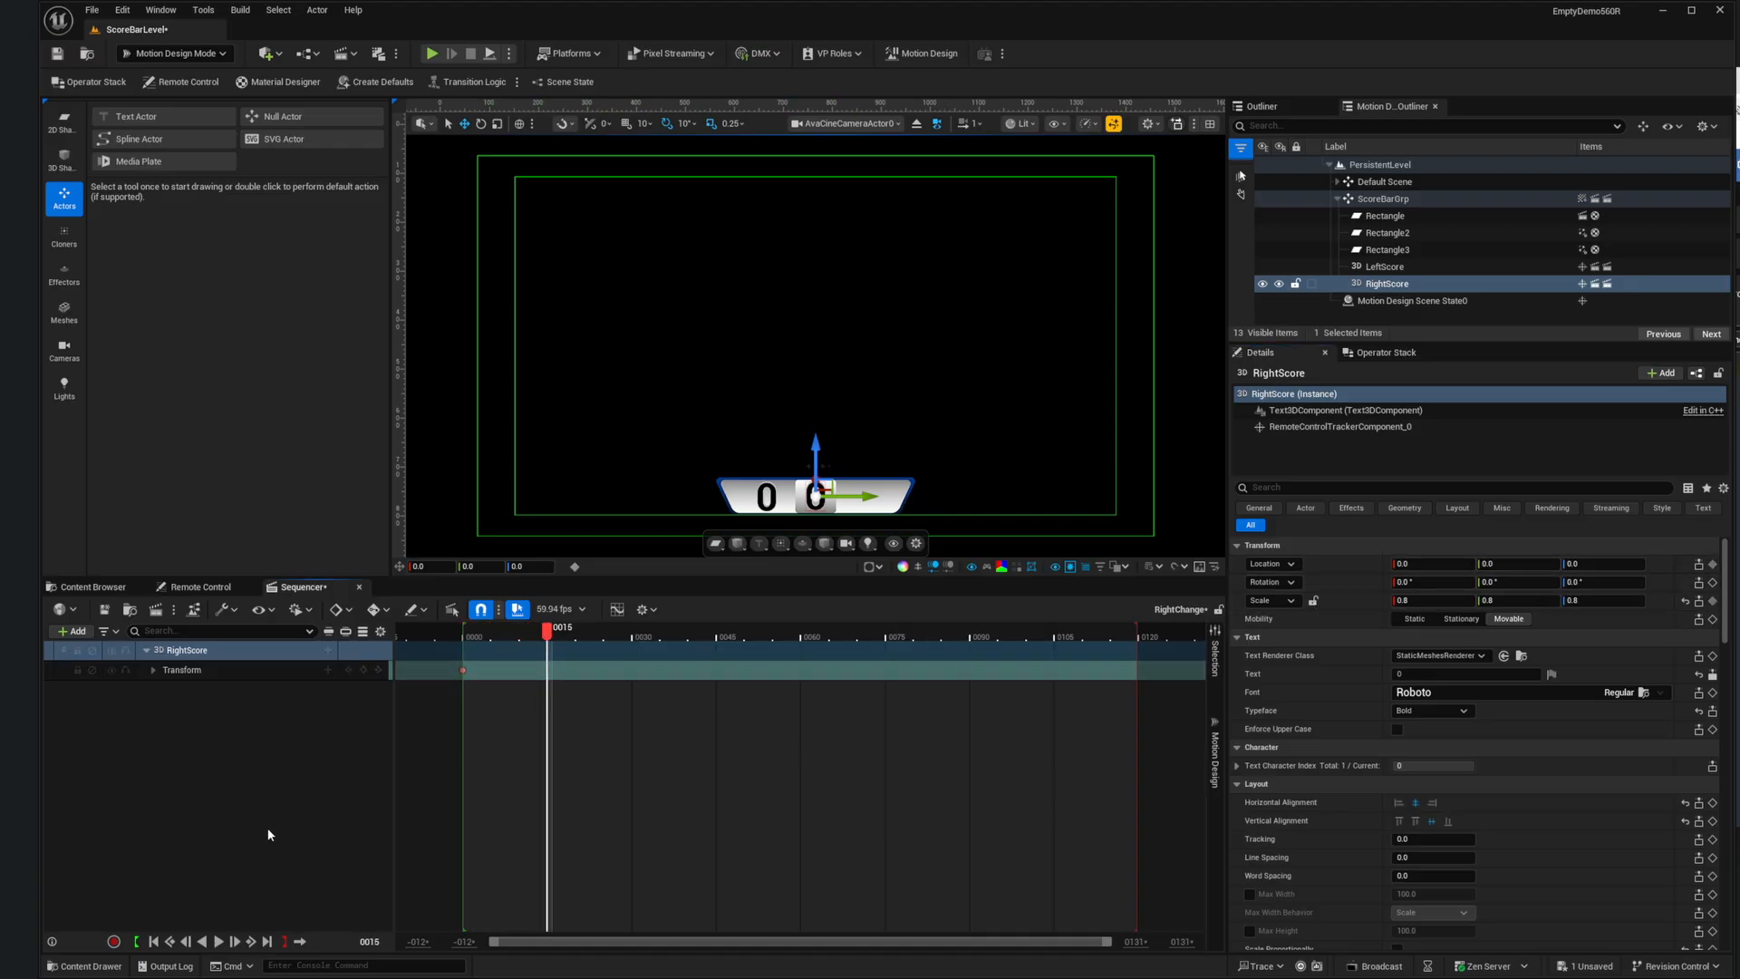
{"action": "left_click", "coordinate": [153, 942]}
{"action": "left_click", "coordinate": [1515, 564]}
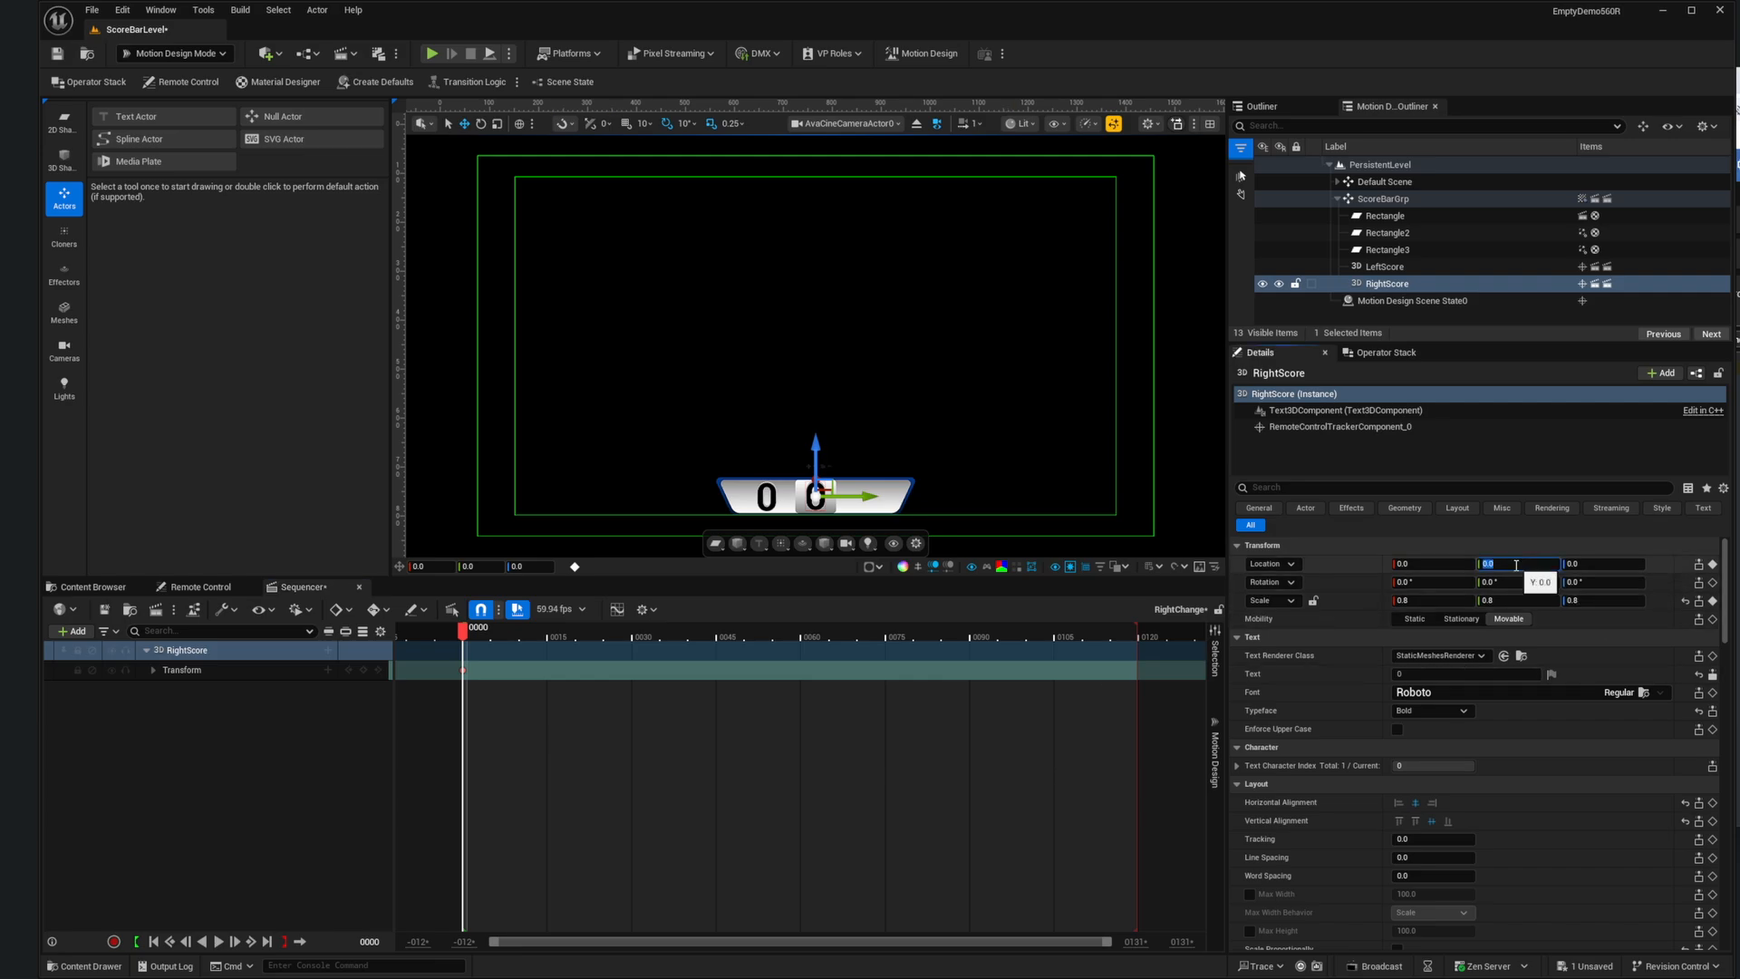
{"action": "type", "text": "65"}
{"action": "key", "text": "Return"}
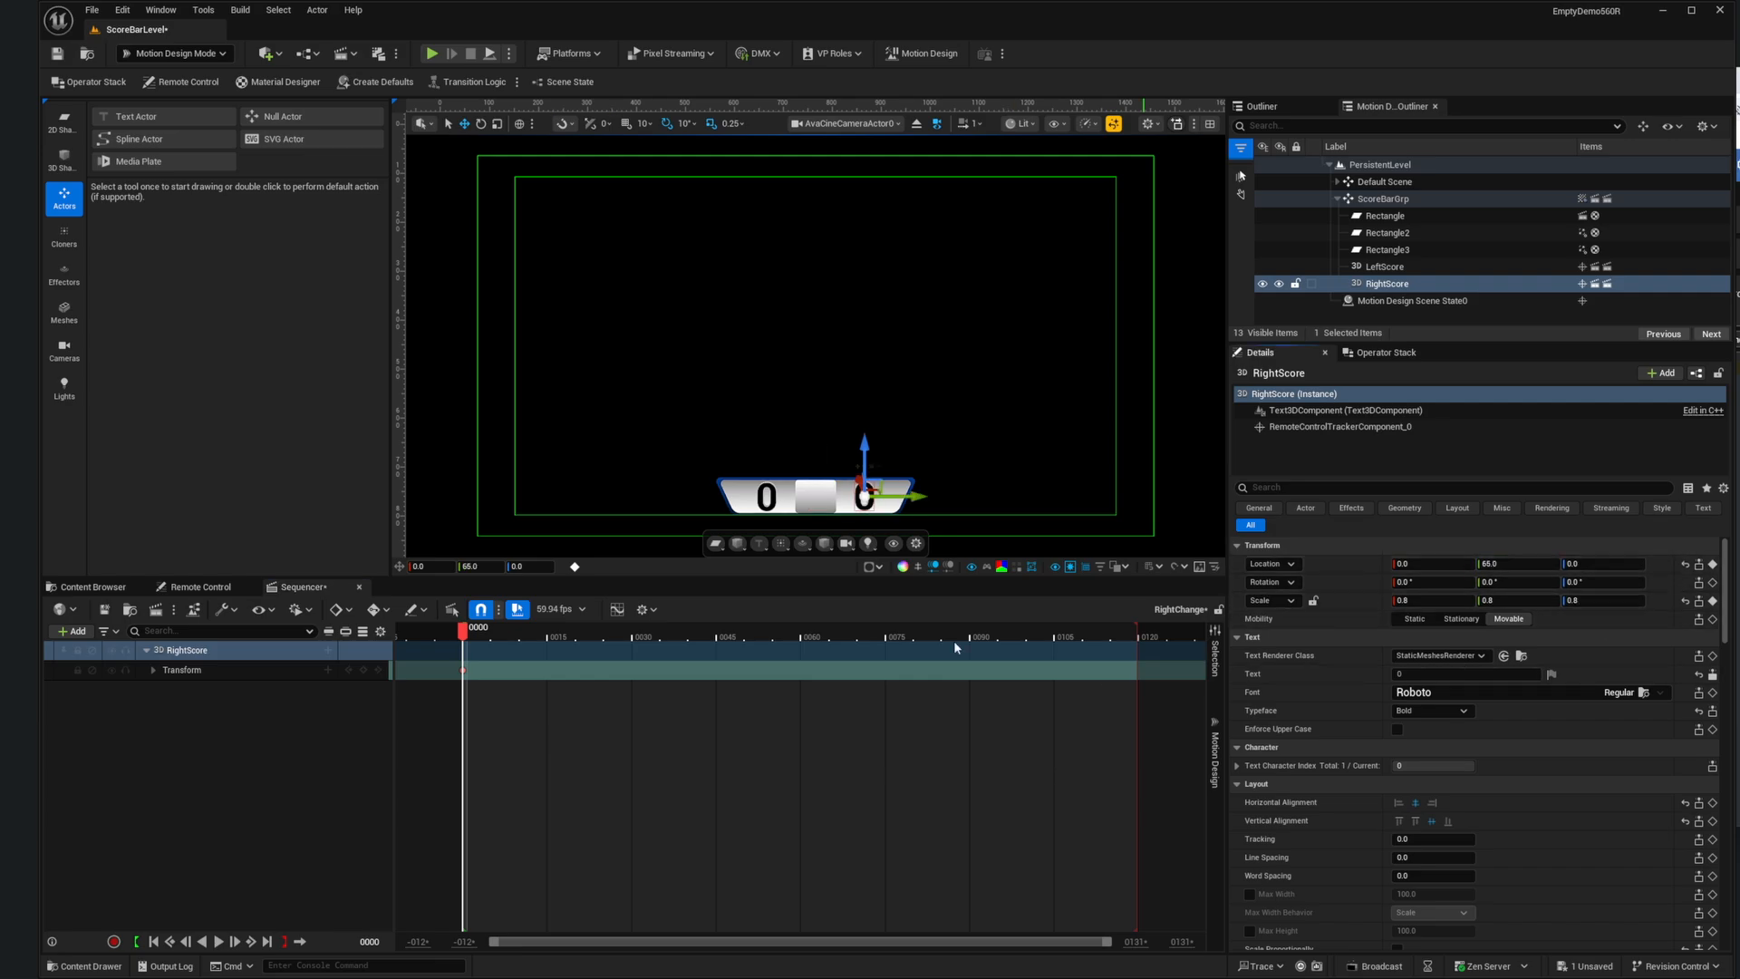
Step: At frame 15, set RightScore's Y scale to 0.001 and key both its scale and location
{"action": "left_click", "coordinate": [491, 633]}
{"action": "left_click_drag", "start_coordinate": [507, 638], "coordinate": [550, 640]}
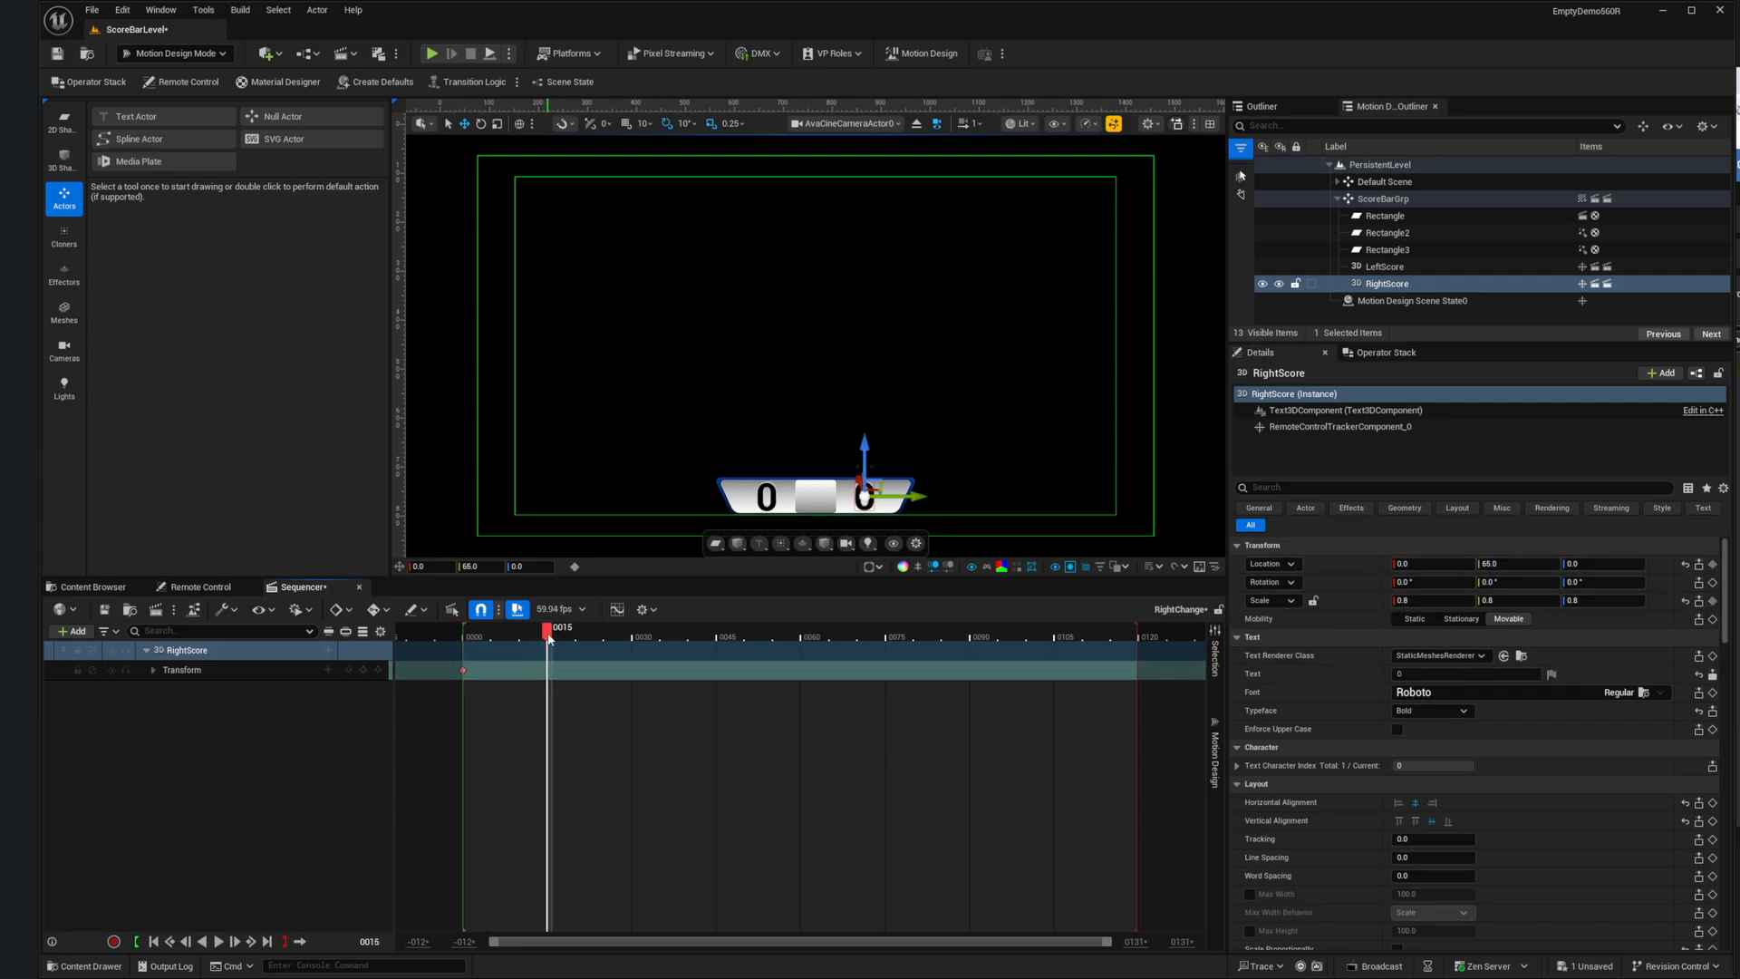
{"action": "left_click", "coordinate": [1509, 600]}
{"action": "key", "text": "Return"}
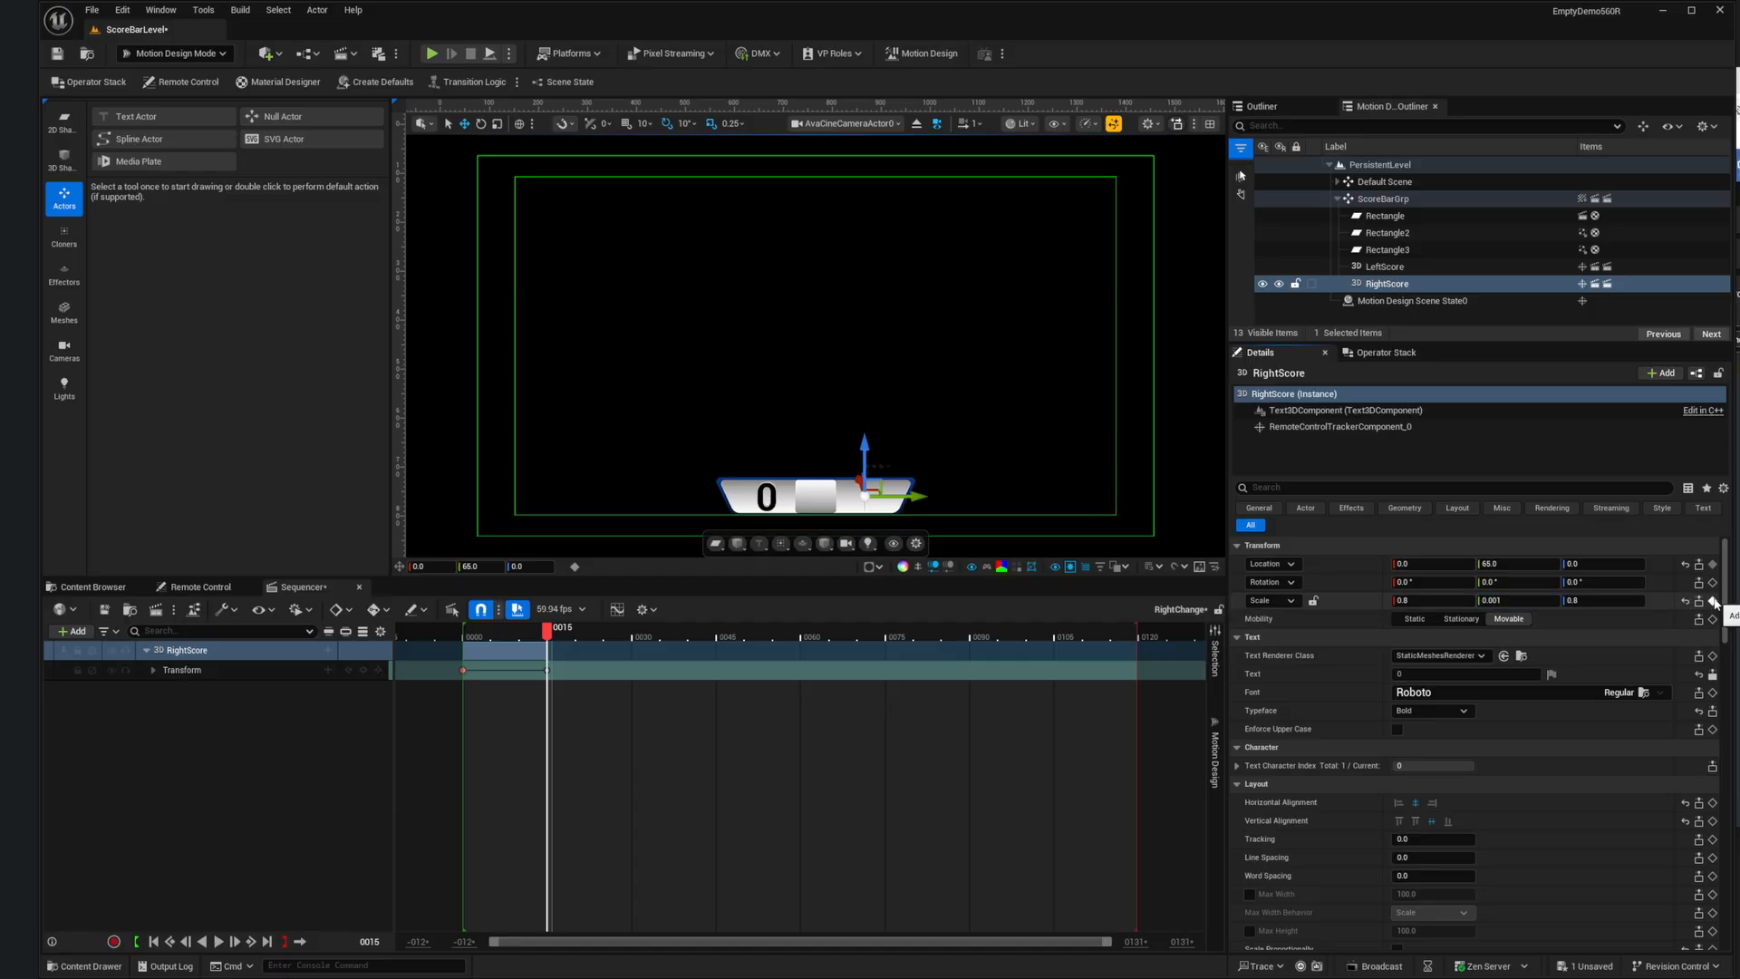
{"action": "left_click", "coordinate": [1713, 564]}
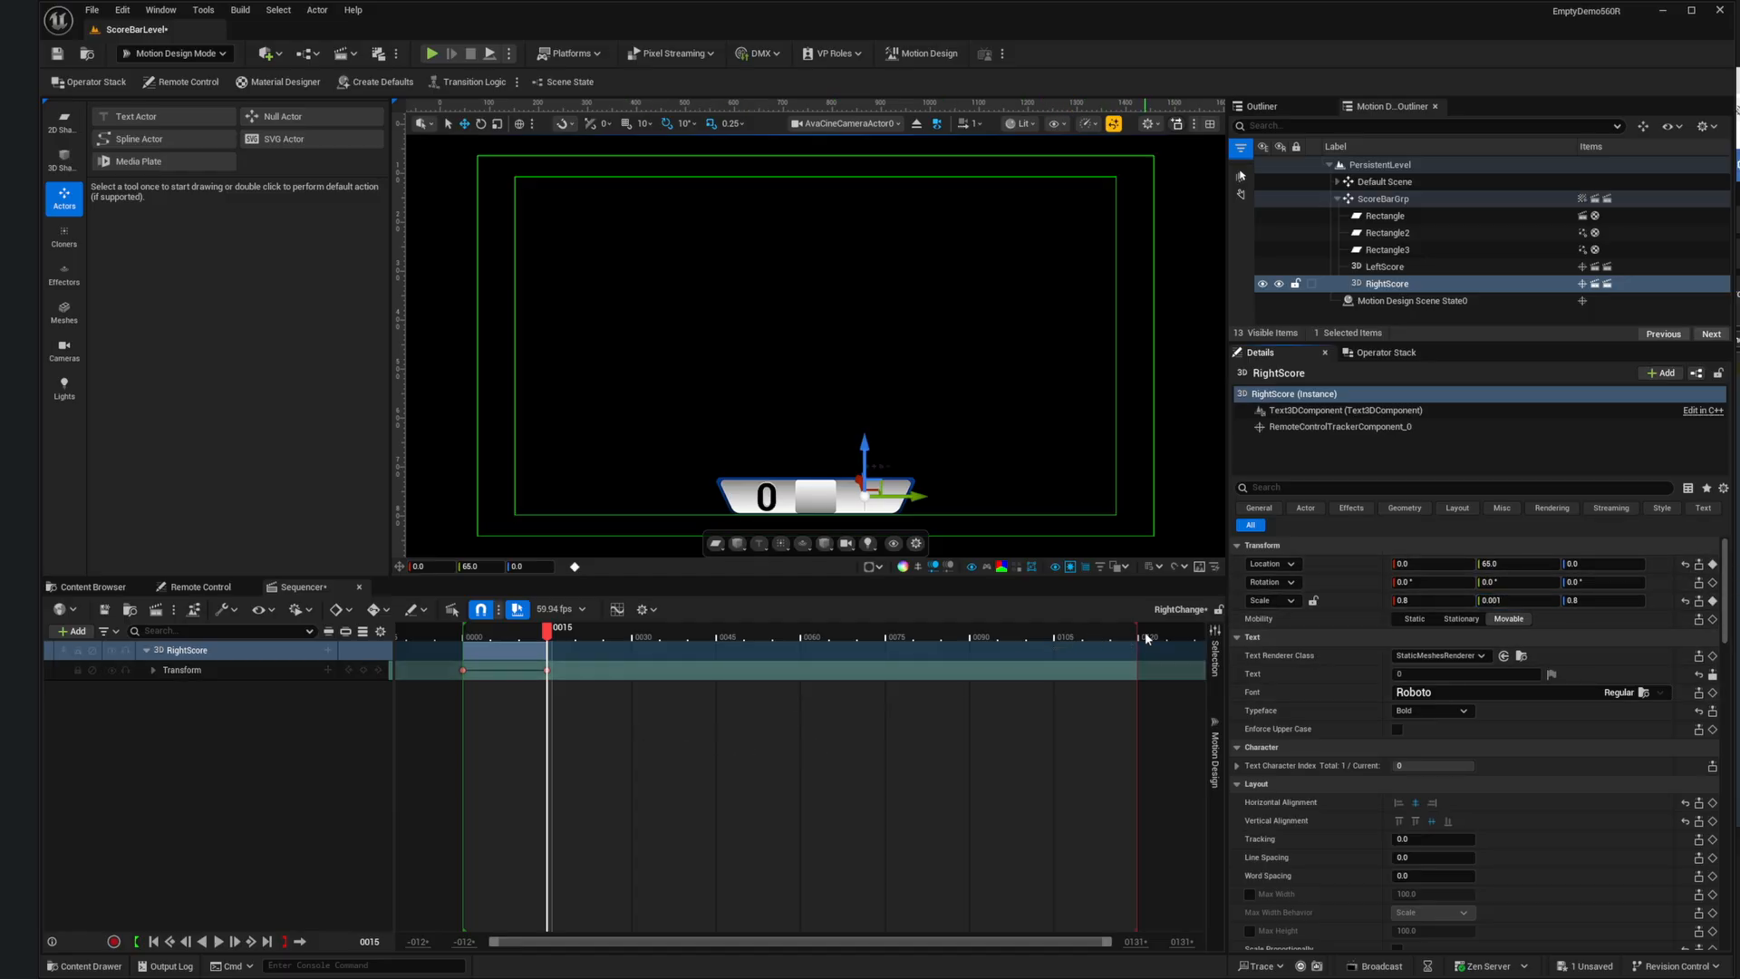
Step: Shorten the playback range to end just past frame 15, apply the Exponential ease preset to RightScore's transform keyframes, and deselect everything
{"action": "mouse_move", "coordinate": [1138, 635]}
{"action": "left_mouse_down"}
{"action": "mouse_move", "coordinate": [549, 636]}
{"action": "mouse_move", "coordinate": [563, 637]}
{"action": "left_mouse_up"}
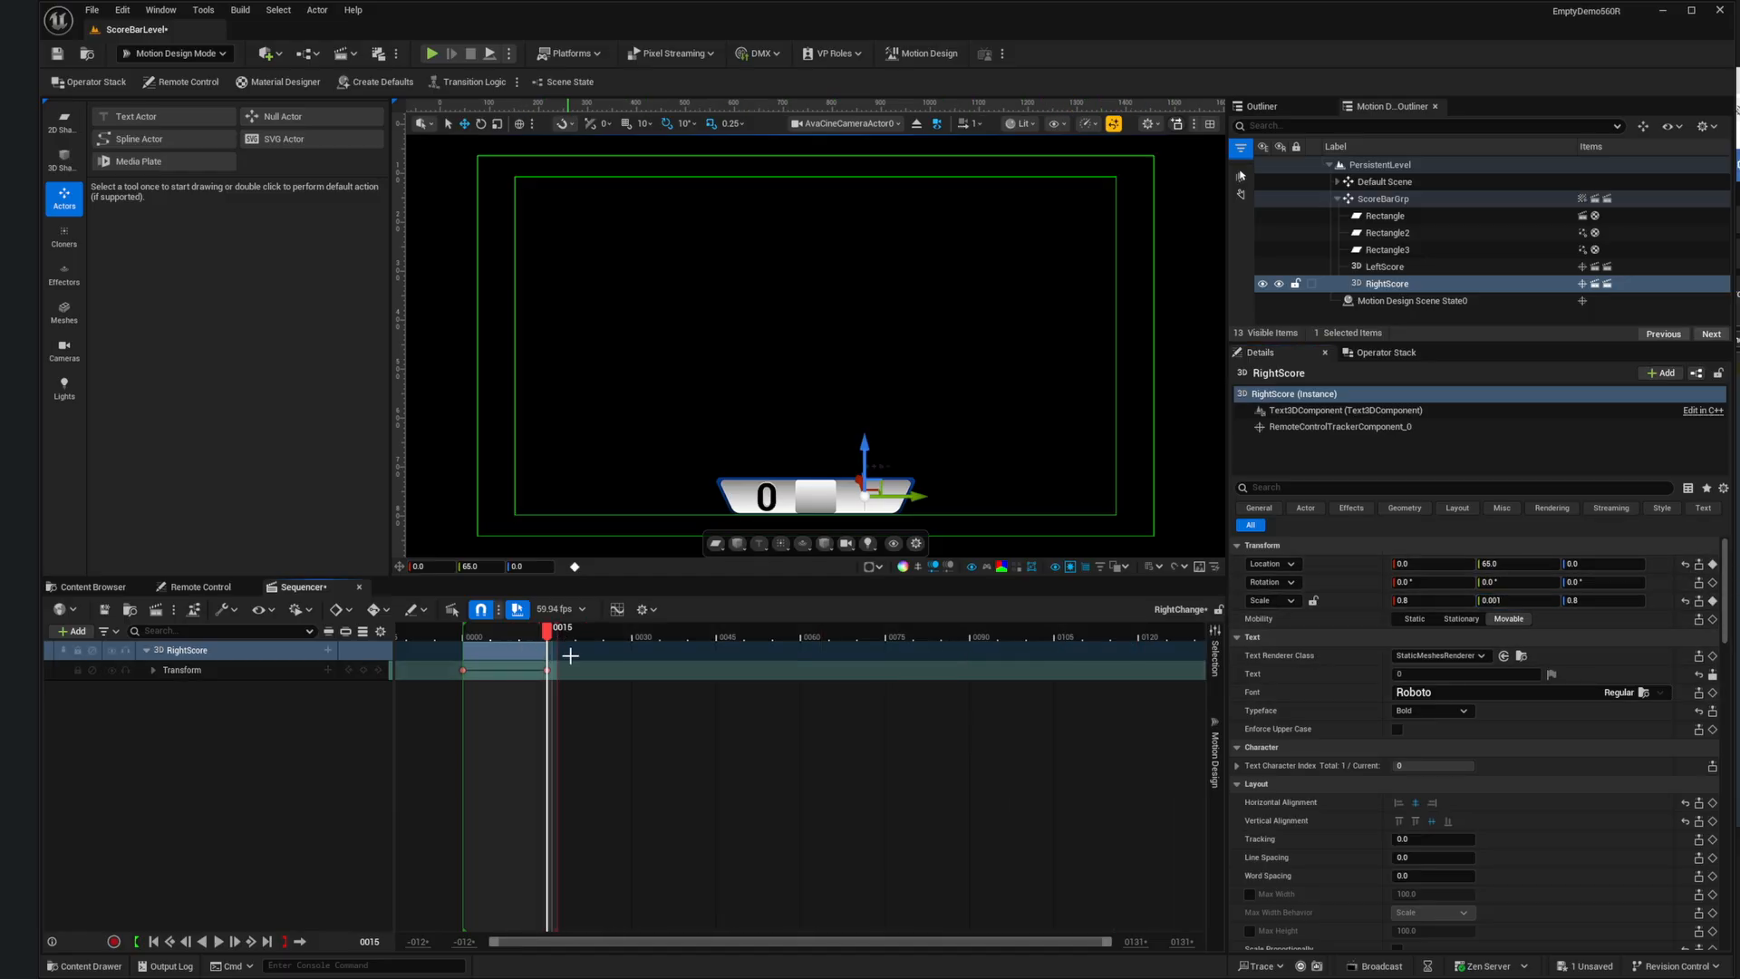
{"action": "left_click", "coordinate": [154, 942]}
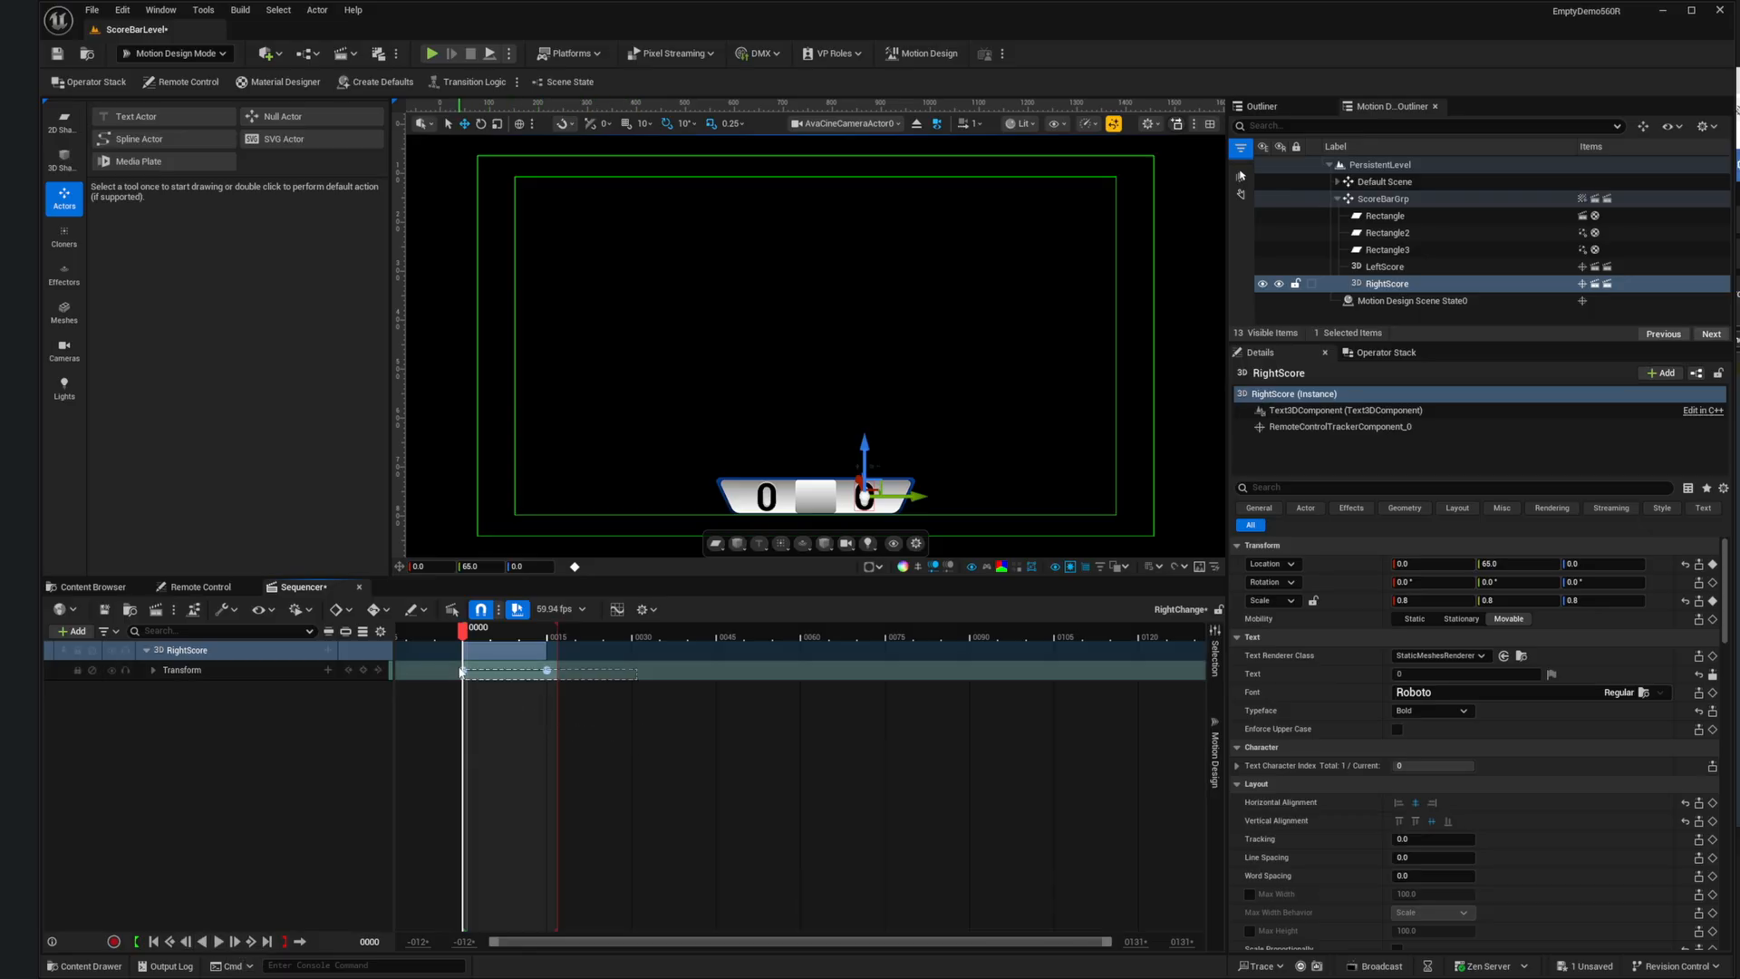
{"action": "left_click", "coordinate": [1216, 654]}
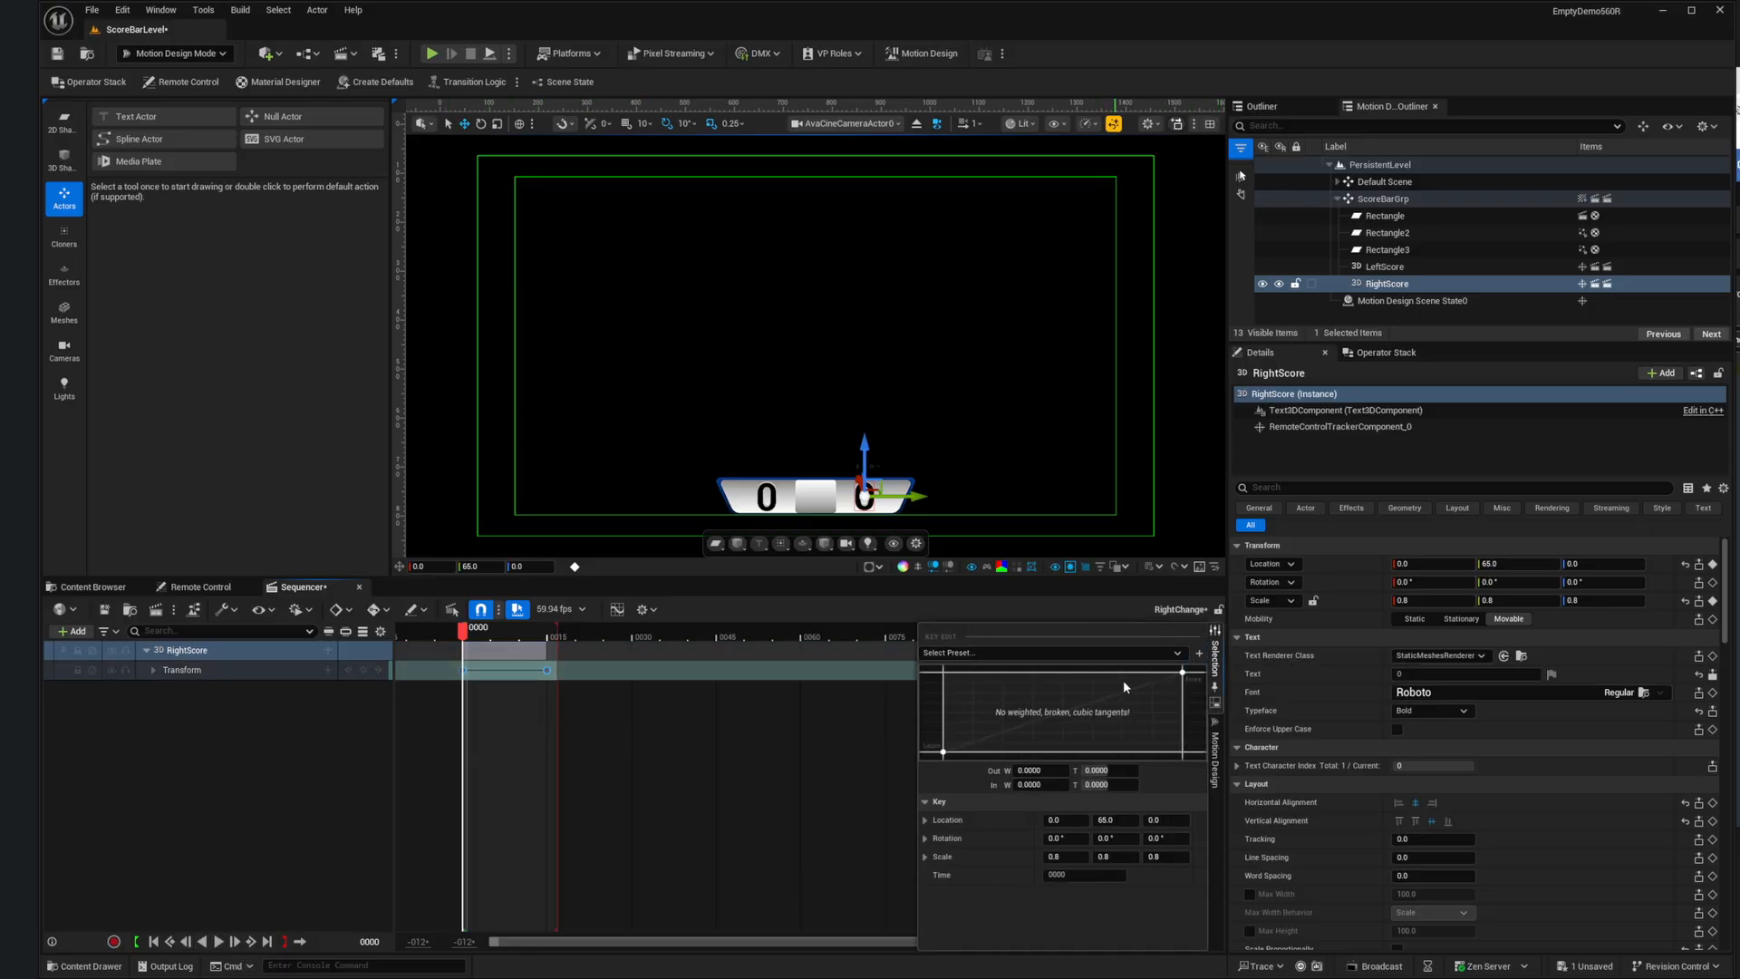
{"action": "left_click", "coordinate": [1042, 824]}
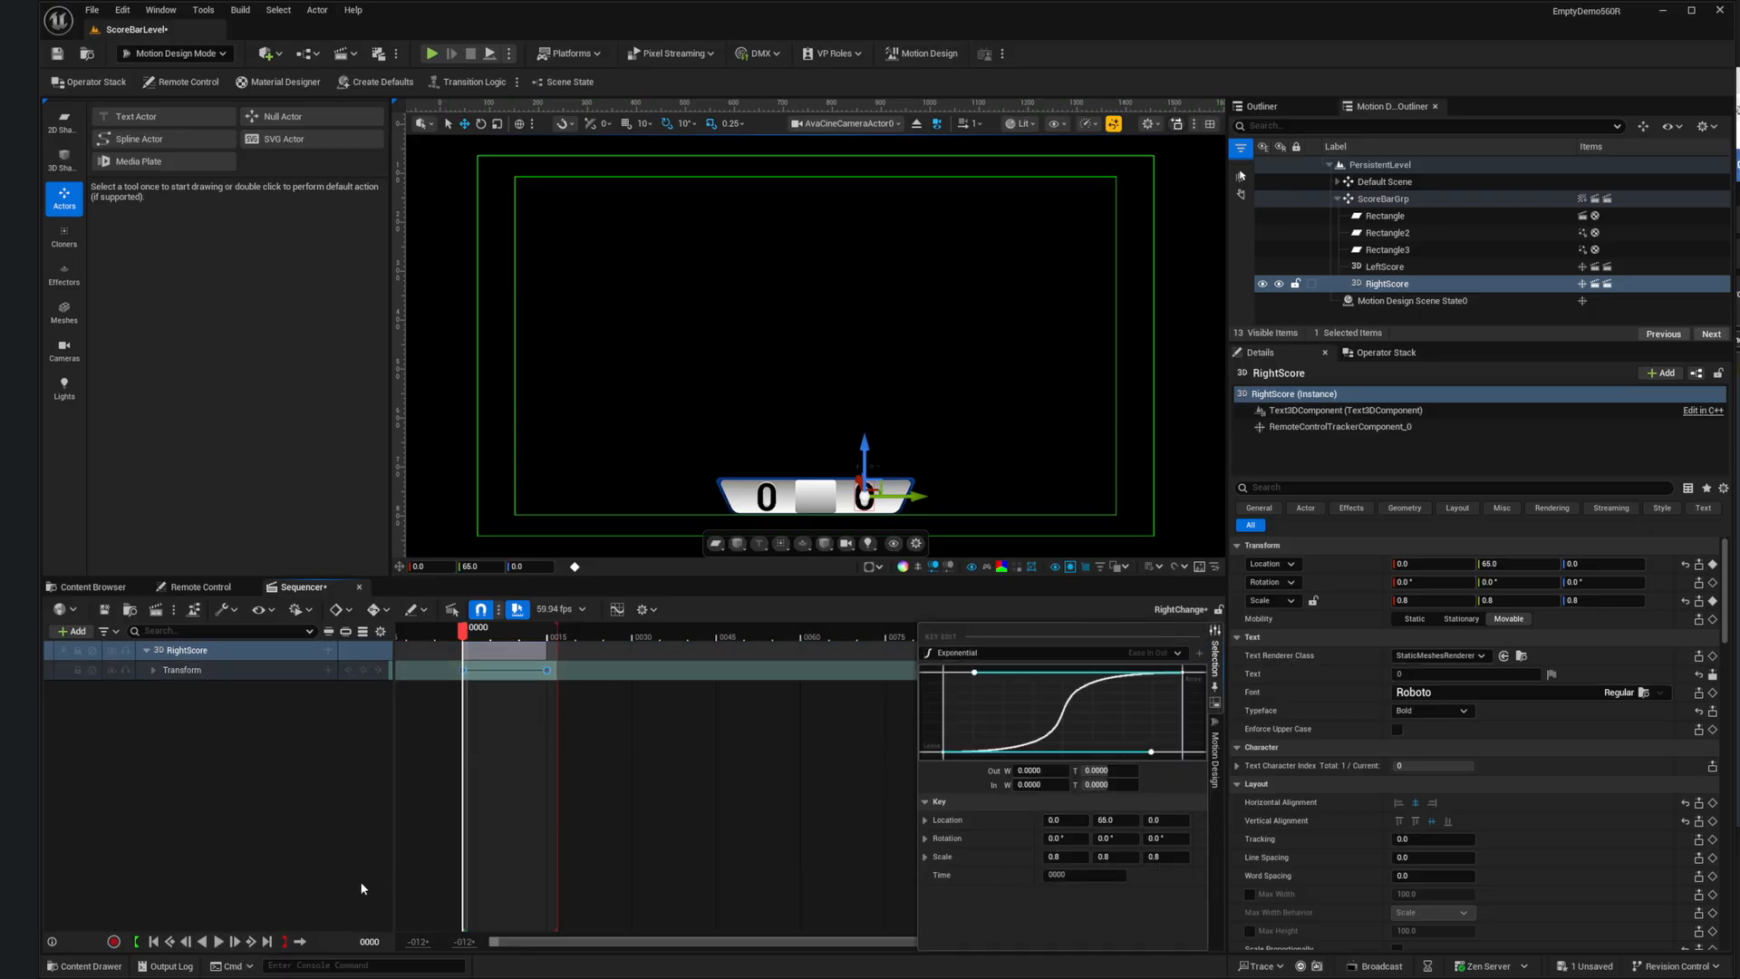
{"action": "left_click", "coordinate": [199, 830]}
Step: Preview the eased RightChange animation forward and in reverse, and save the level
{"action": "left_click", "coordinate": [218, 942]}
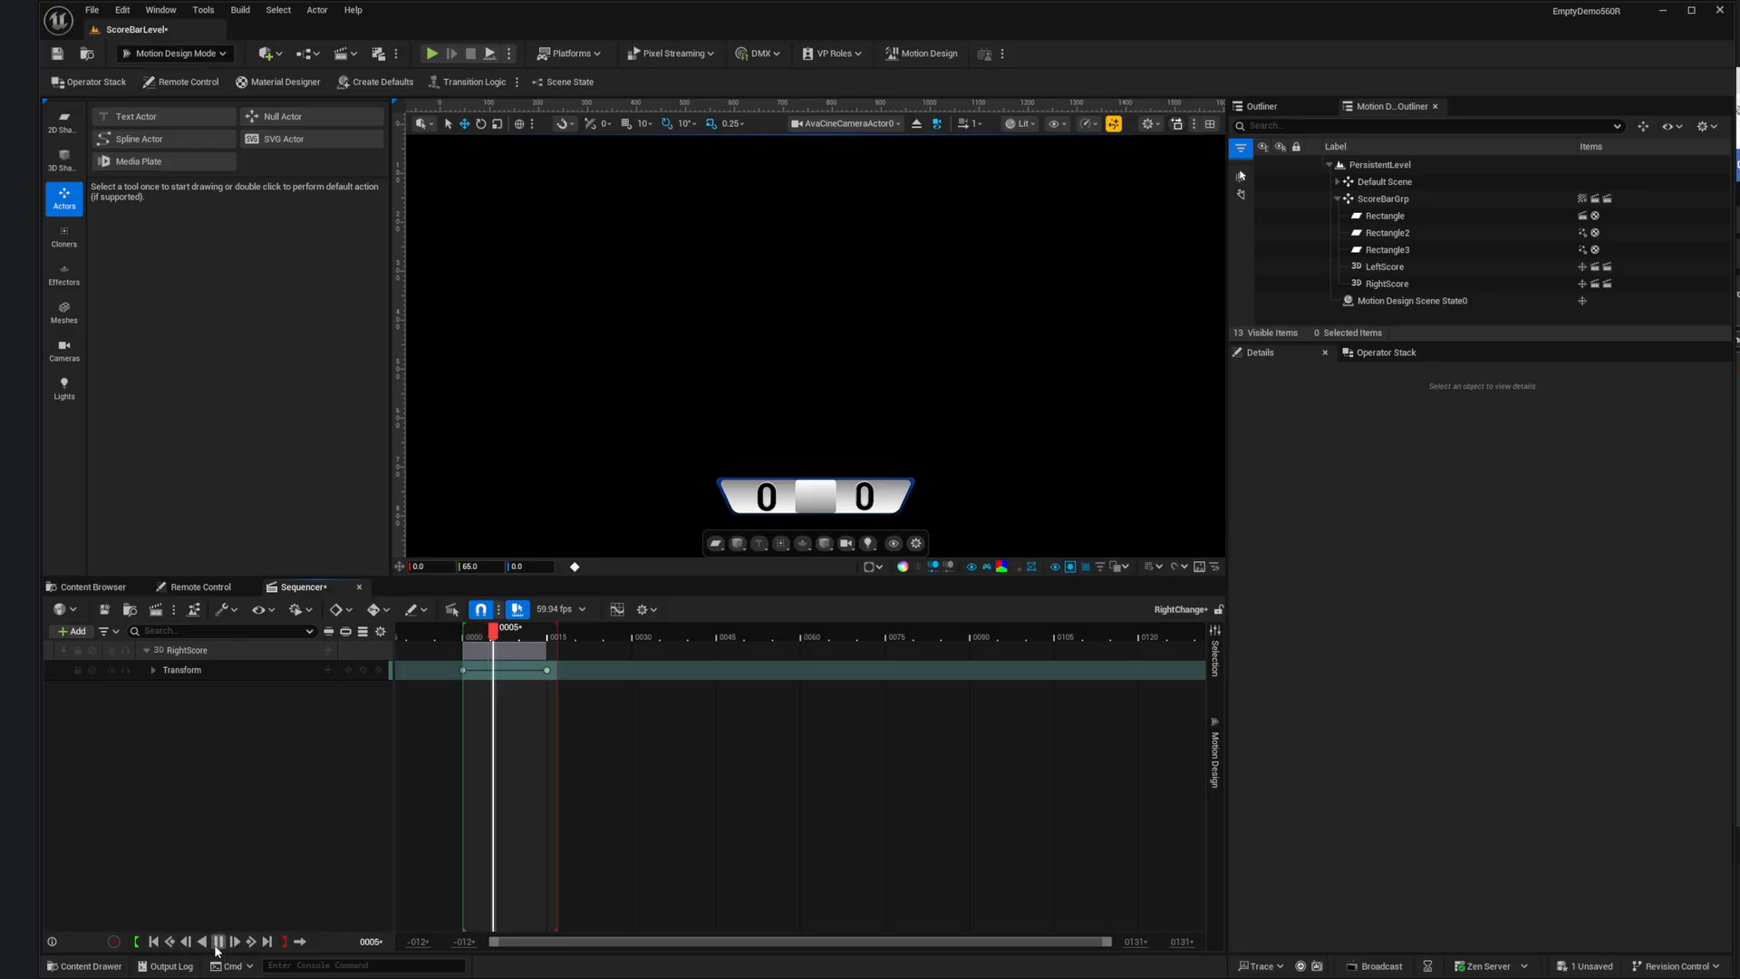
{"action": "left_click", "coordinate": [203, 944]}
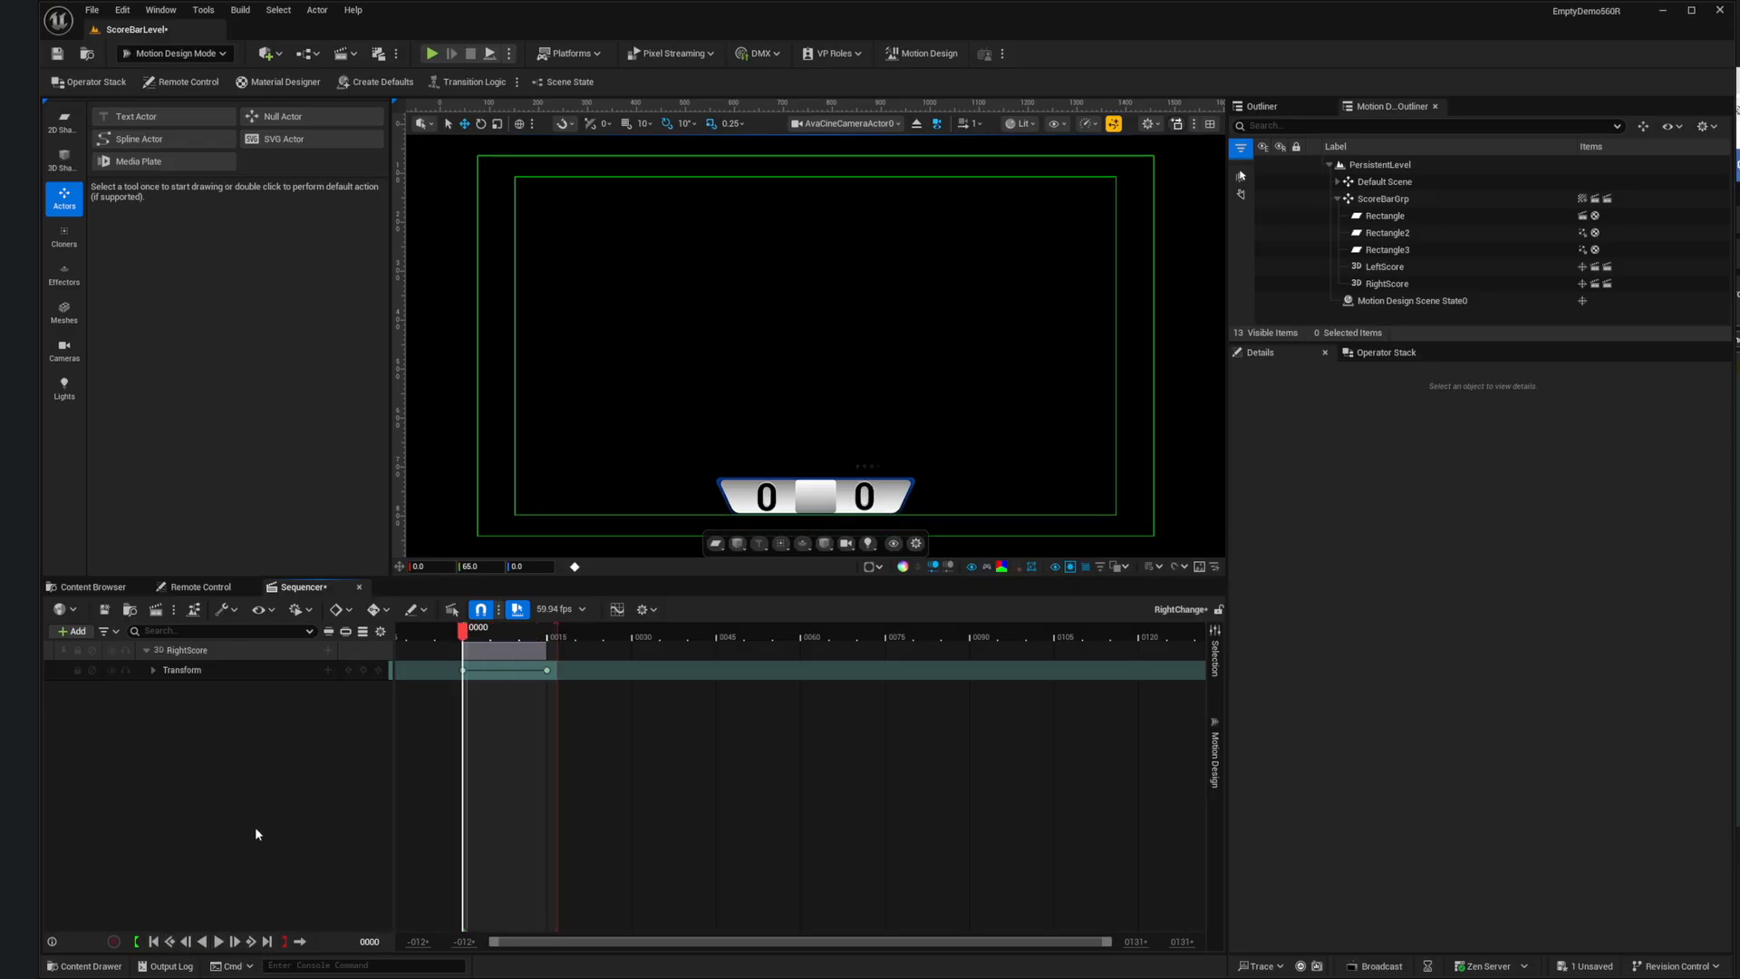
{"action": "key", "text": "ctrl+s"}
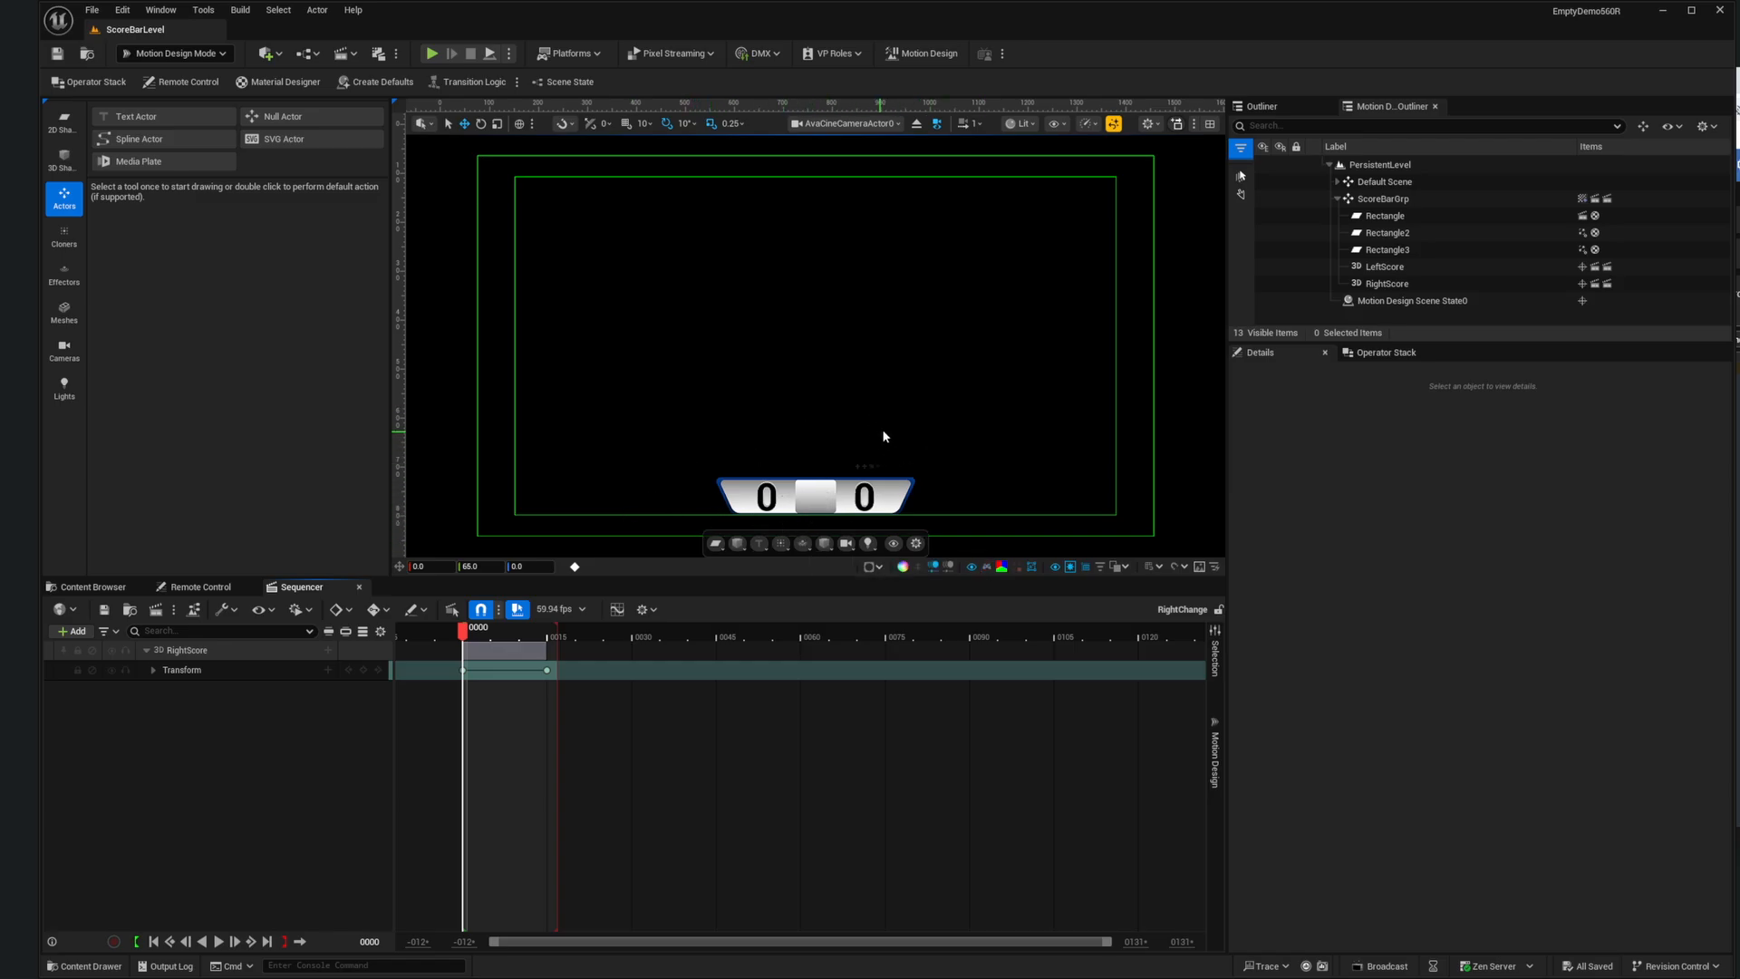
Step: Open the level's scene state blueprint and resize its window and panels so the variable names and state machine are readable
{"action": "left_click", "coordinate": [563, 82]}
{"action": "left_click_drag", "start_coordinate": [606, 409], "coordinate": [364, 410]}
{"action": "left_click_drag", "start_coordinate": [1389, 605], "coordinate": [1531, 605]}
{"action": "left_click_drag", "start_coordinate": [1215, 639], "coordinate": [1323, 639]}
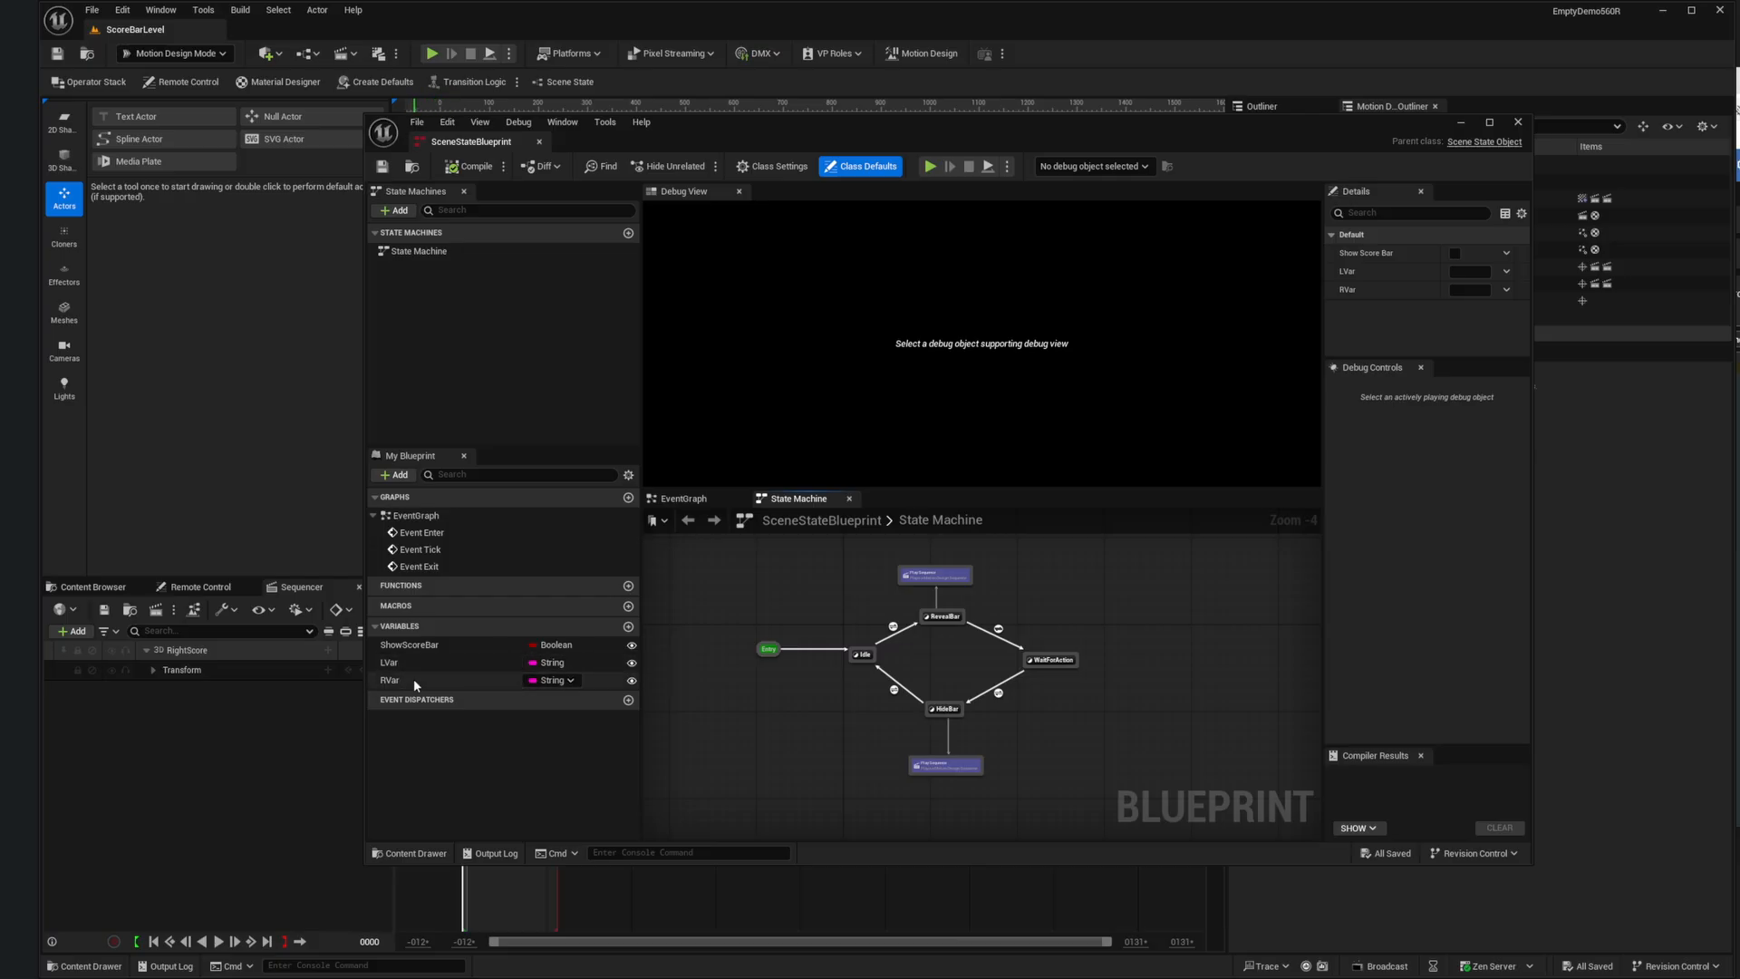
{"action": "left_click_drag", "start_coordinate": [363, 773], "coordinate": [633, 780]}
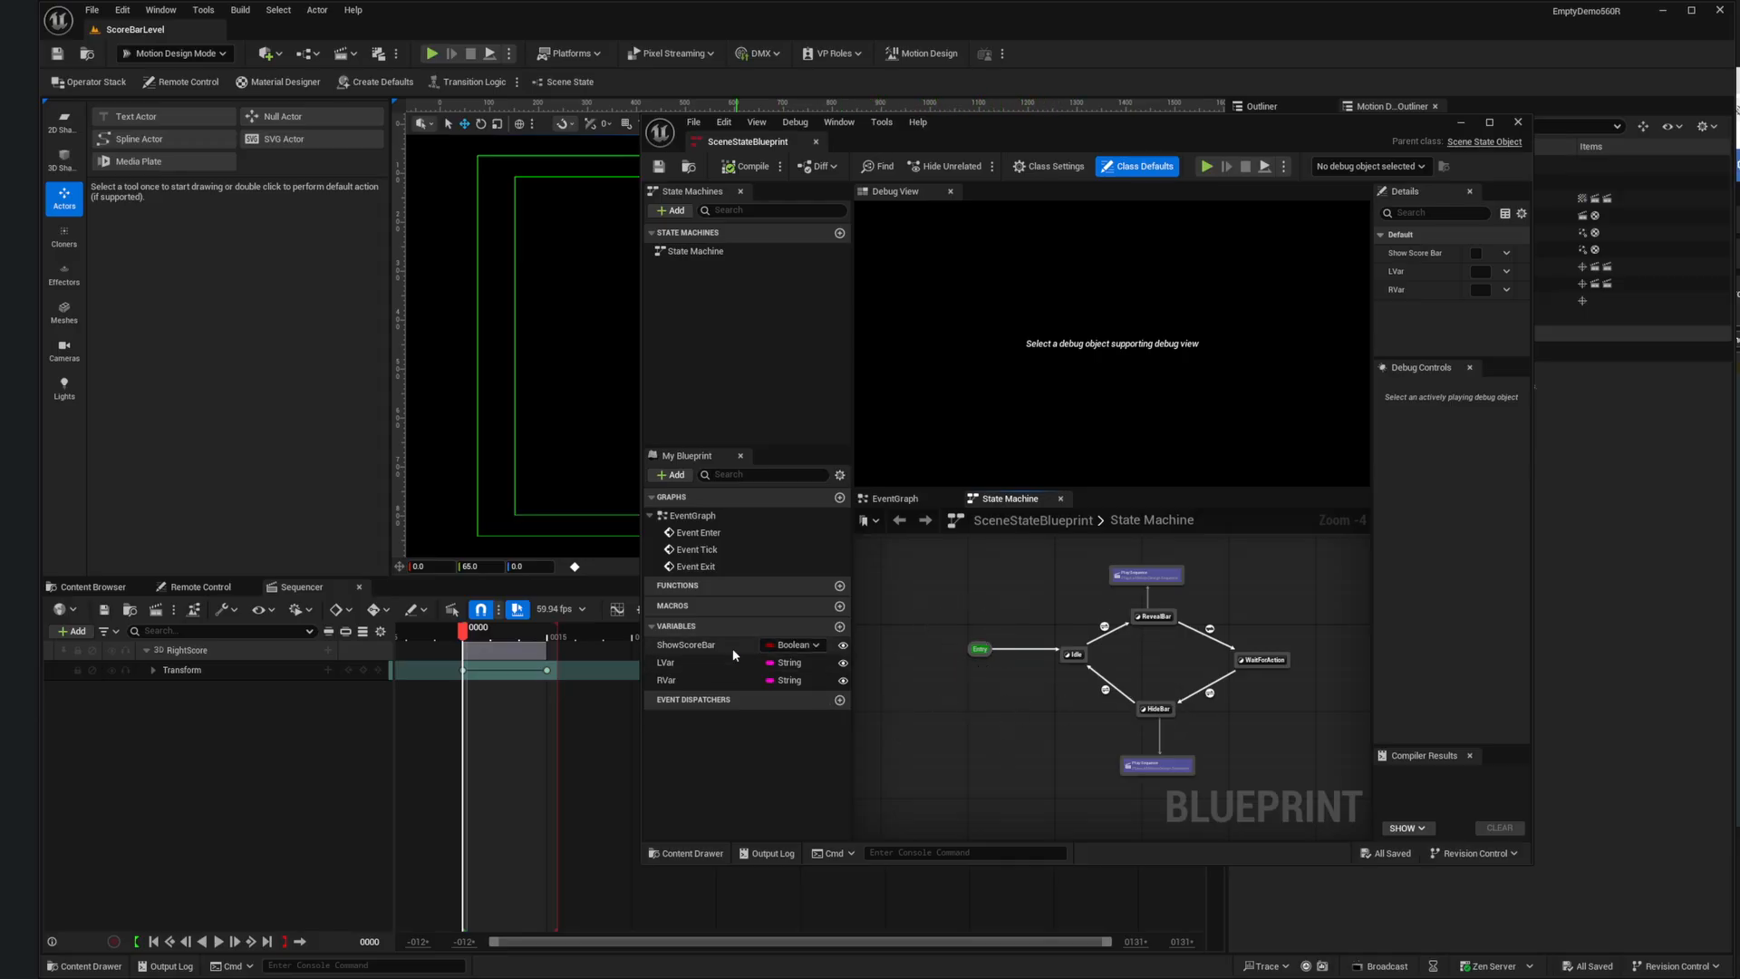
Step: Add an instance-editable variable named LTextActor with the Text 3D object reference type to the scene state blueprint
{"action": "left_click", "coordinate": [840, 628]}
{"action": "type", "text": "LTextActor"}
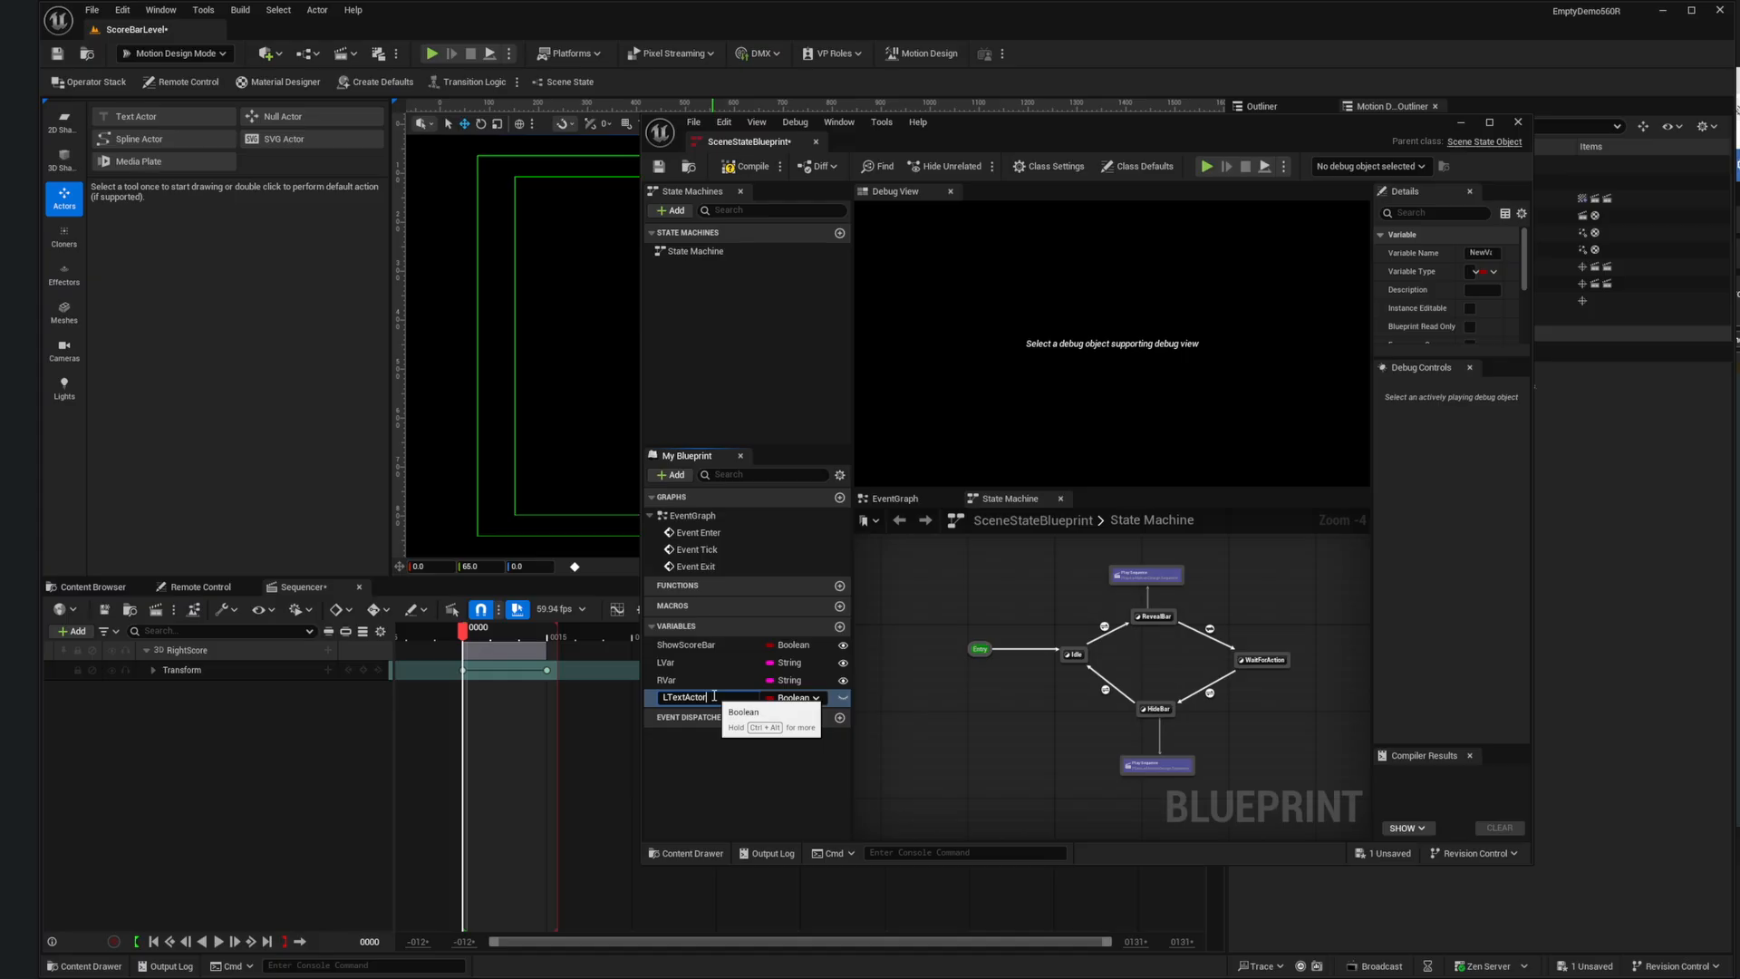
{"action": "key", "text": "Return"}
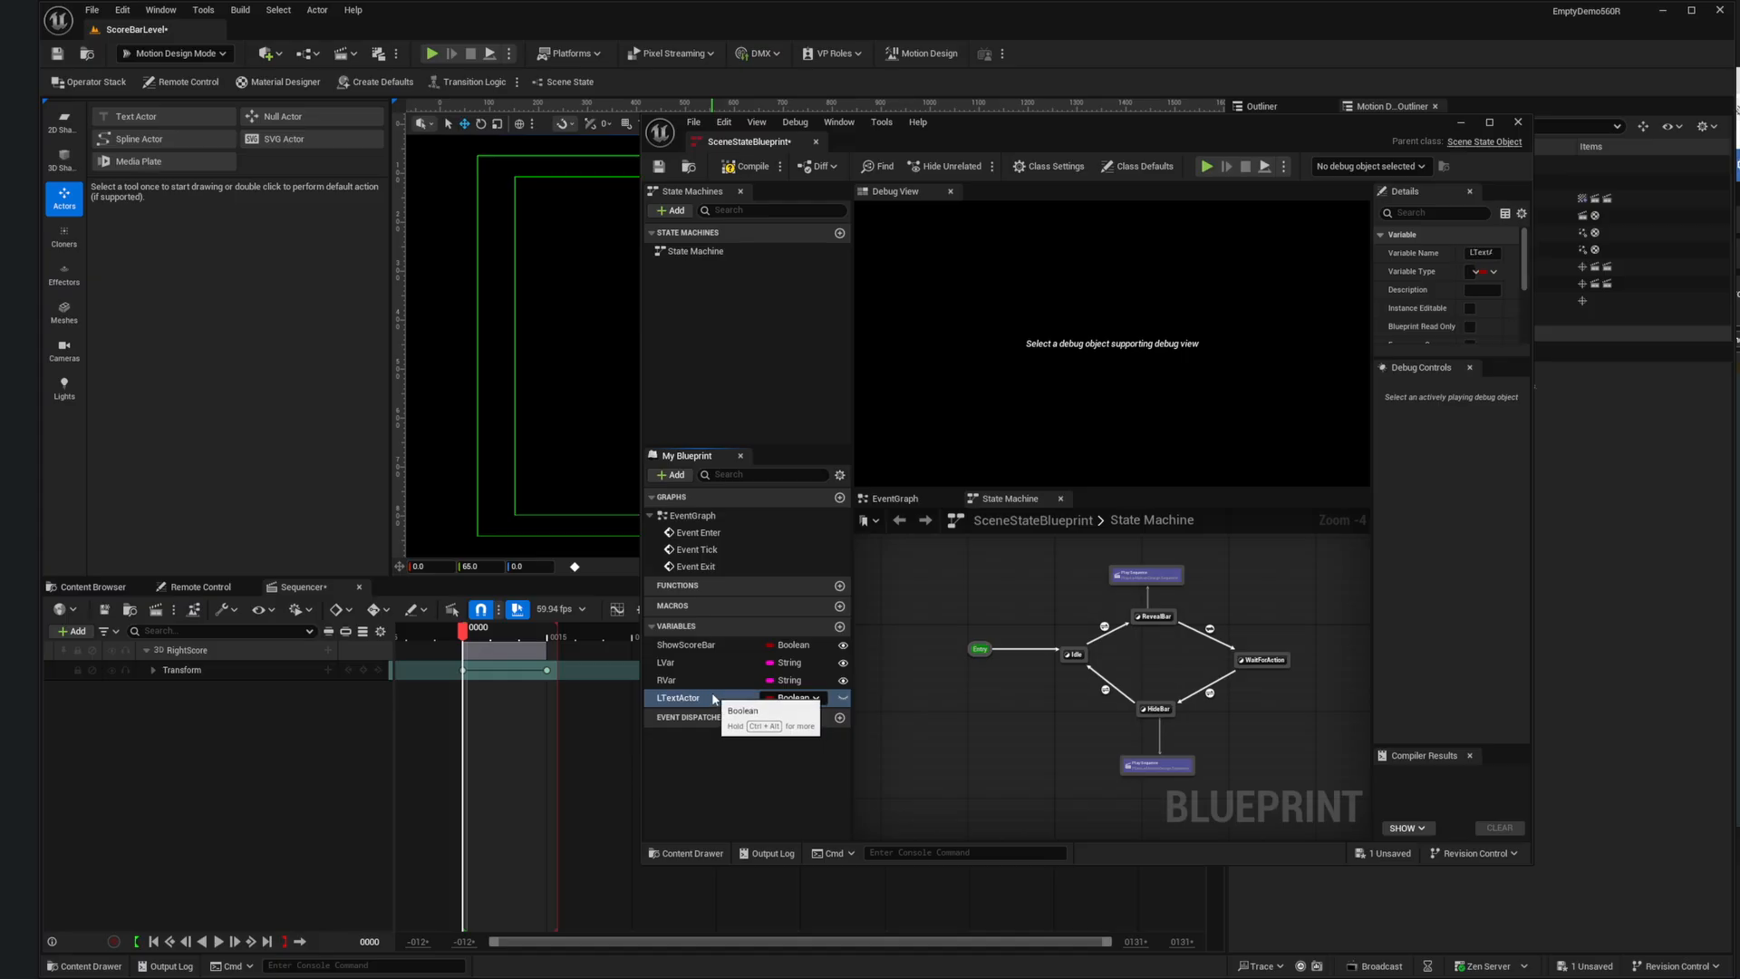
{"action": "left_click", "coordinate": [785, 699]}
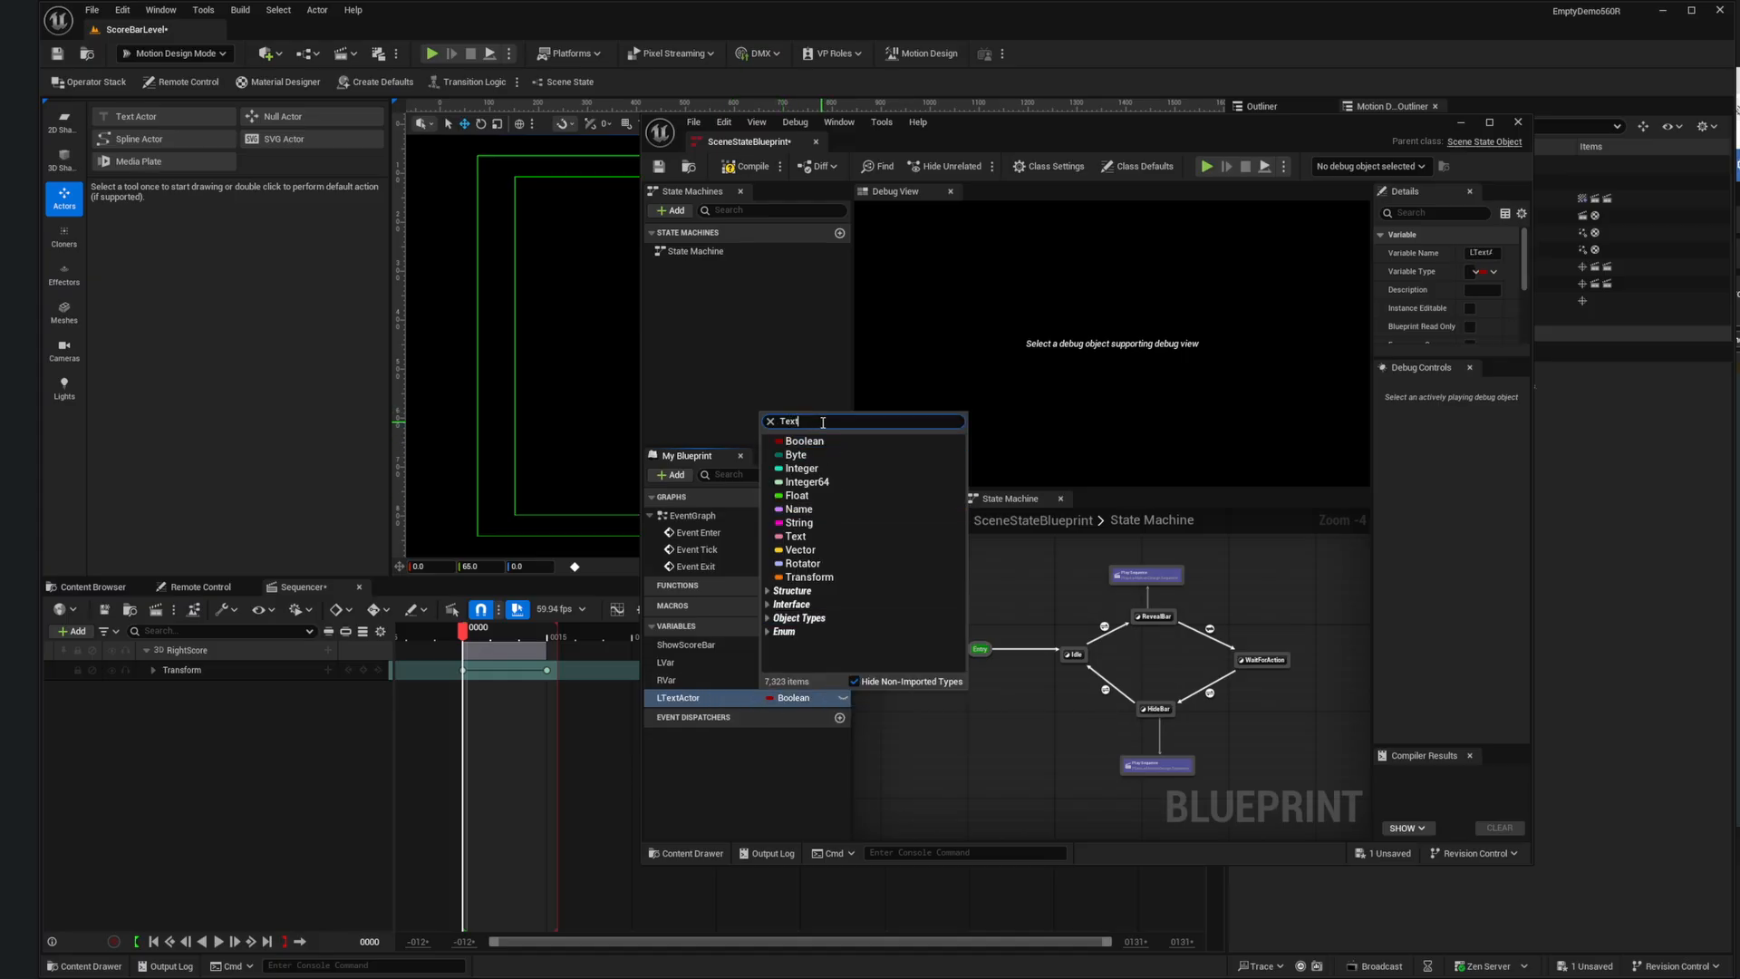
{"action": "mouse_move", "coordinate": [843, 469]}
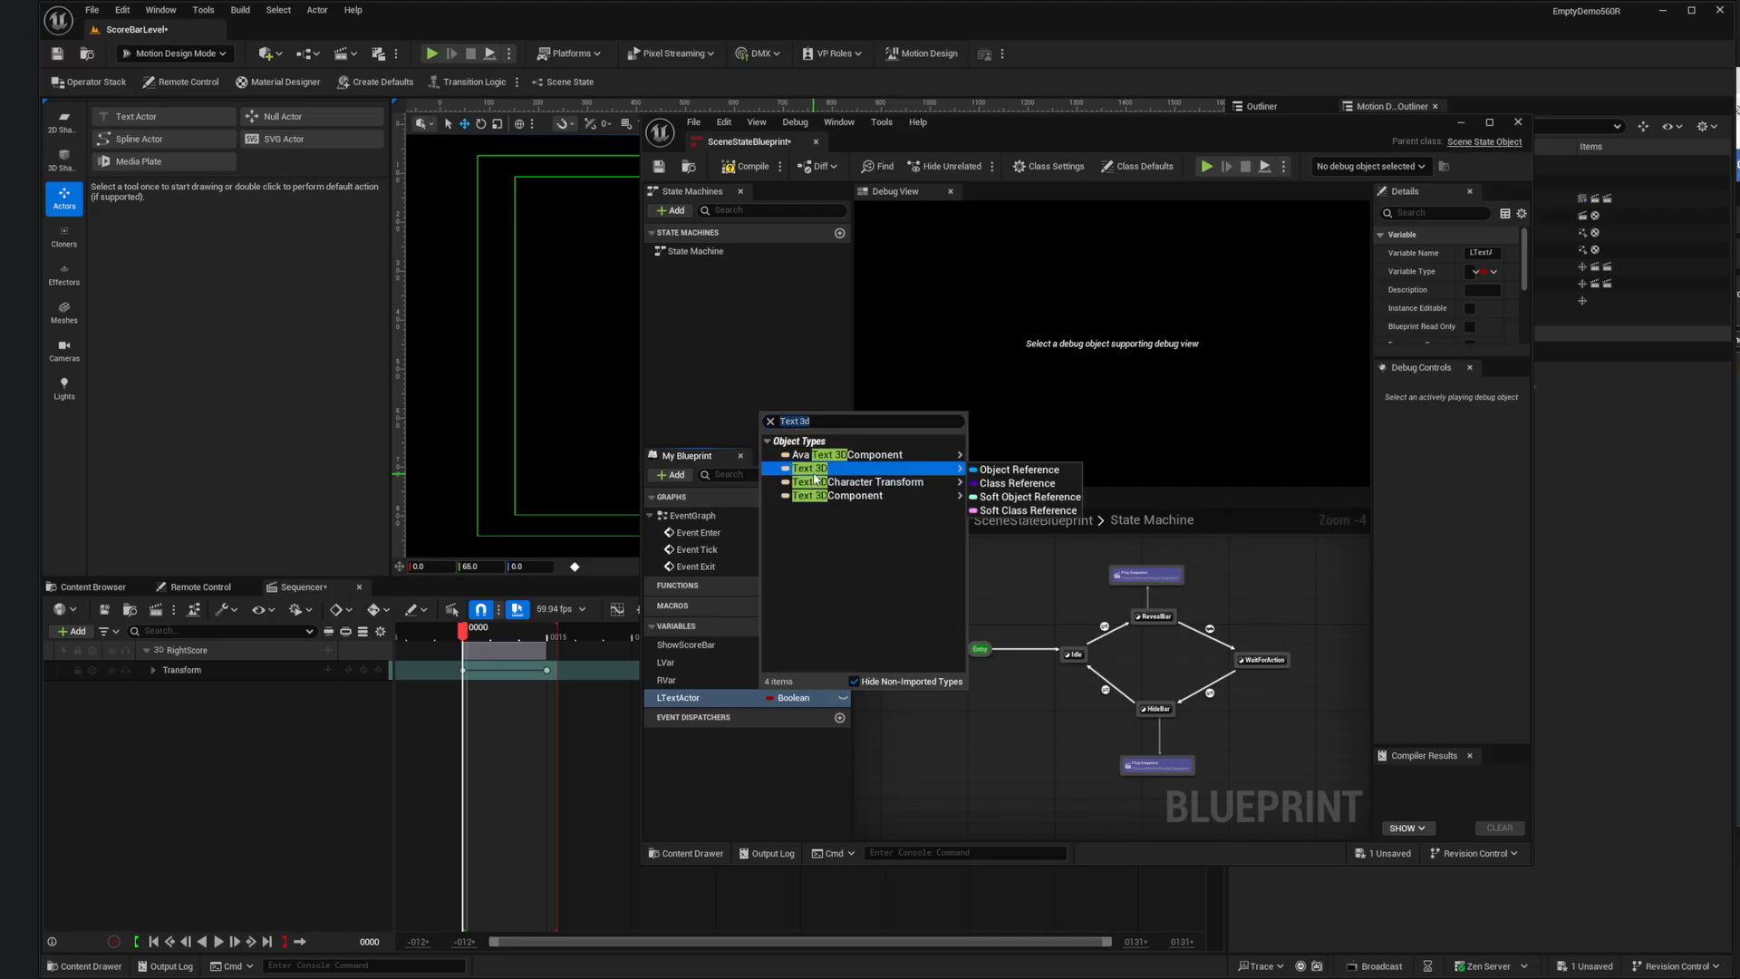
{"action": "left_click", "coordinate": [1024, 473]}
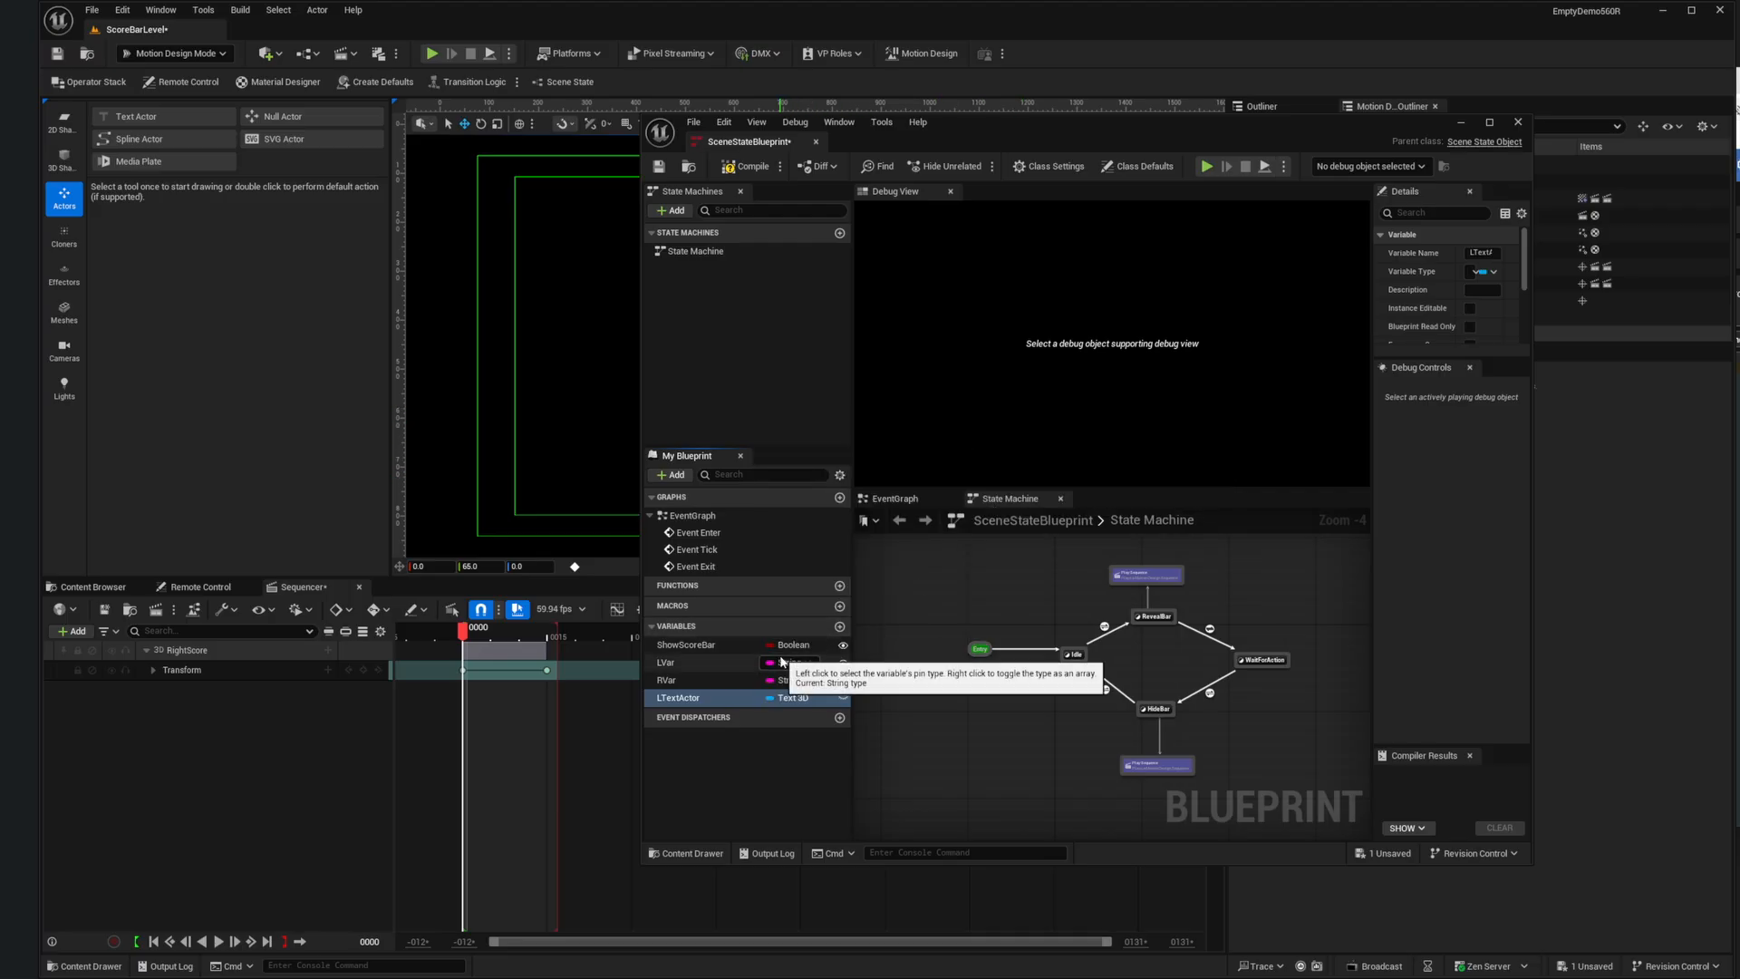
{"action": "left_click", "coordinate": [844, 698]}
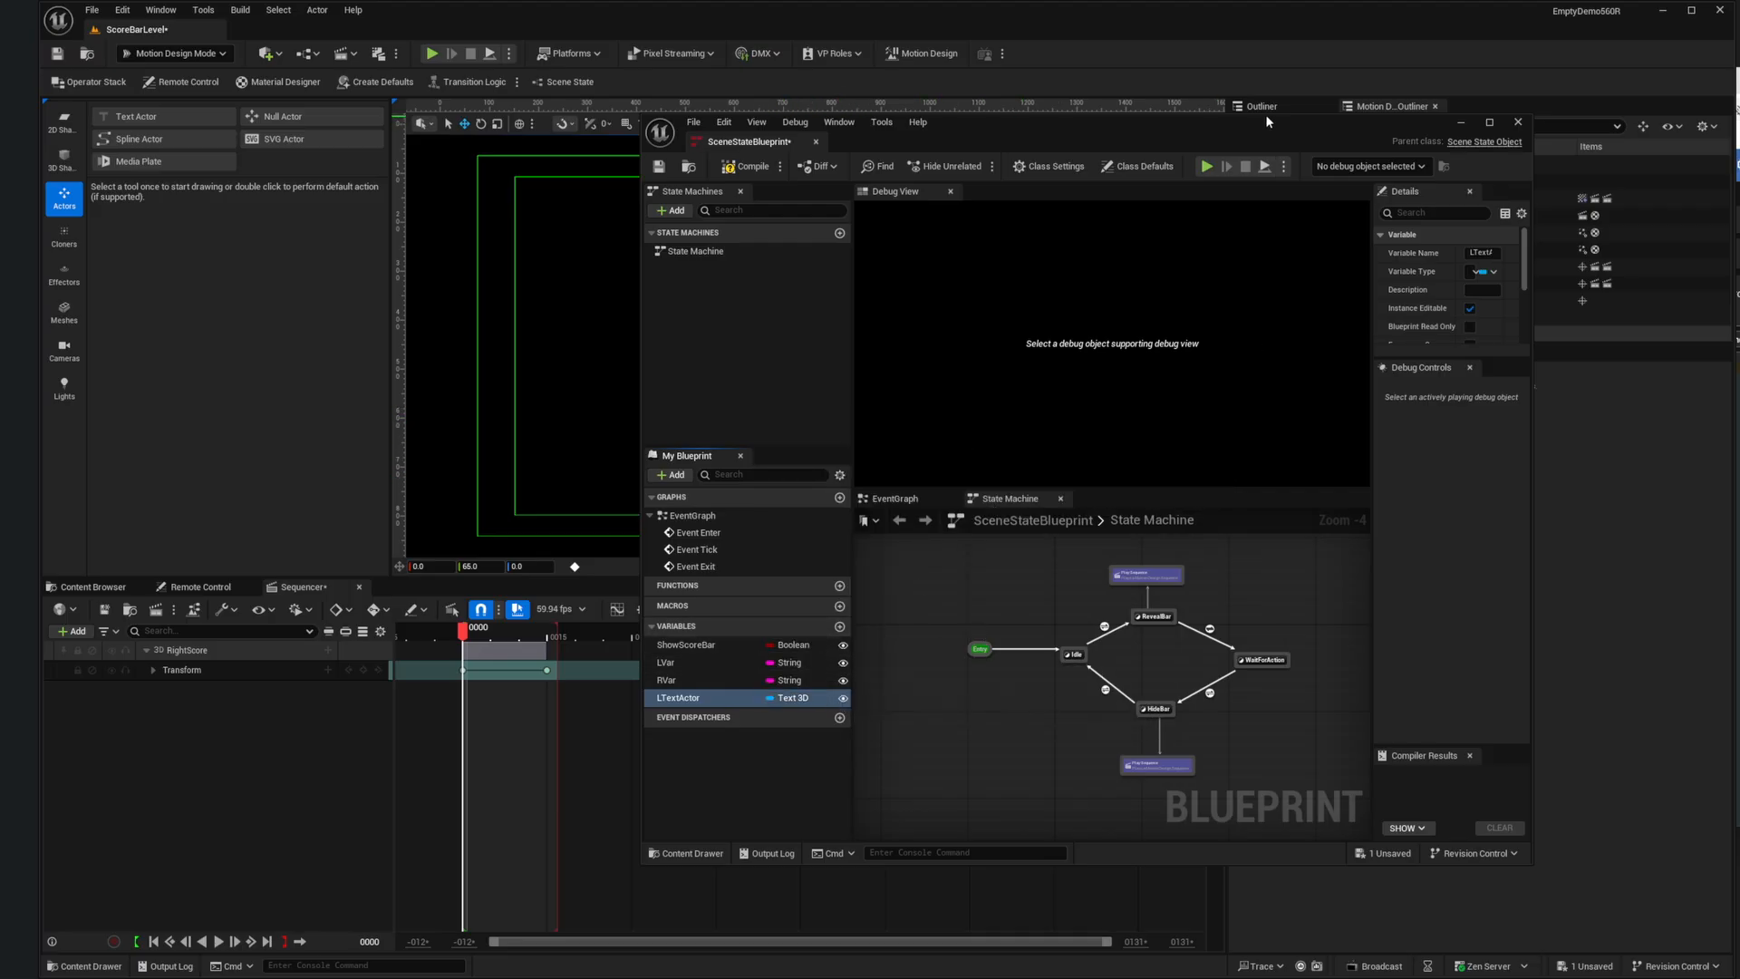
Step: Select Motion Design Scene State0 in the level, and add an instance-editable Text 3D variable named RTextActor to the blueprint
{"action": "left_click_drag", "start_coordinate": [1265, 114], "coordinate": [1005, 111]}
{"action": "left_click", "coordinate": [1423, 300]}
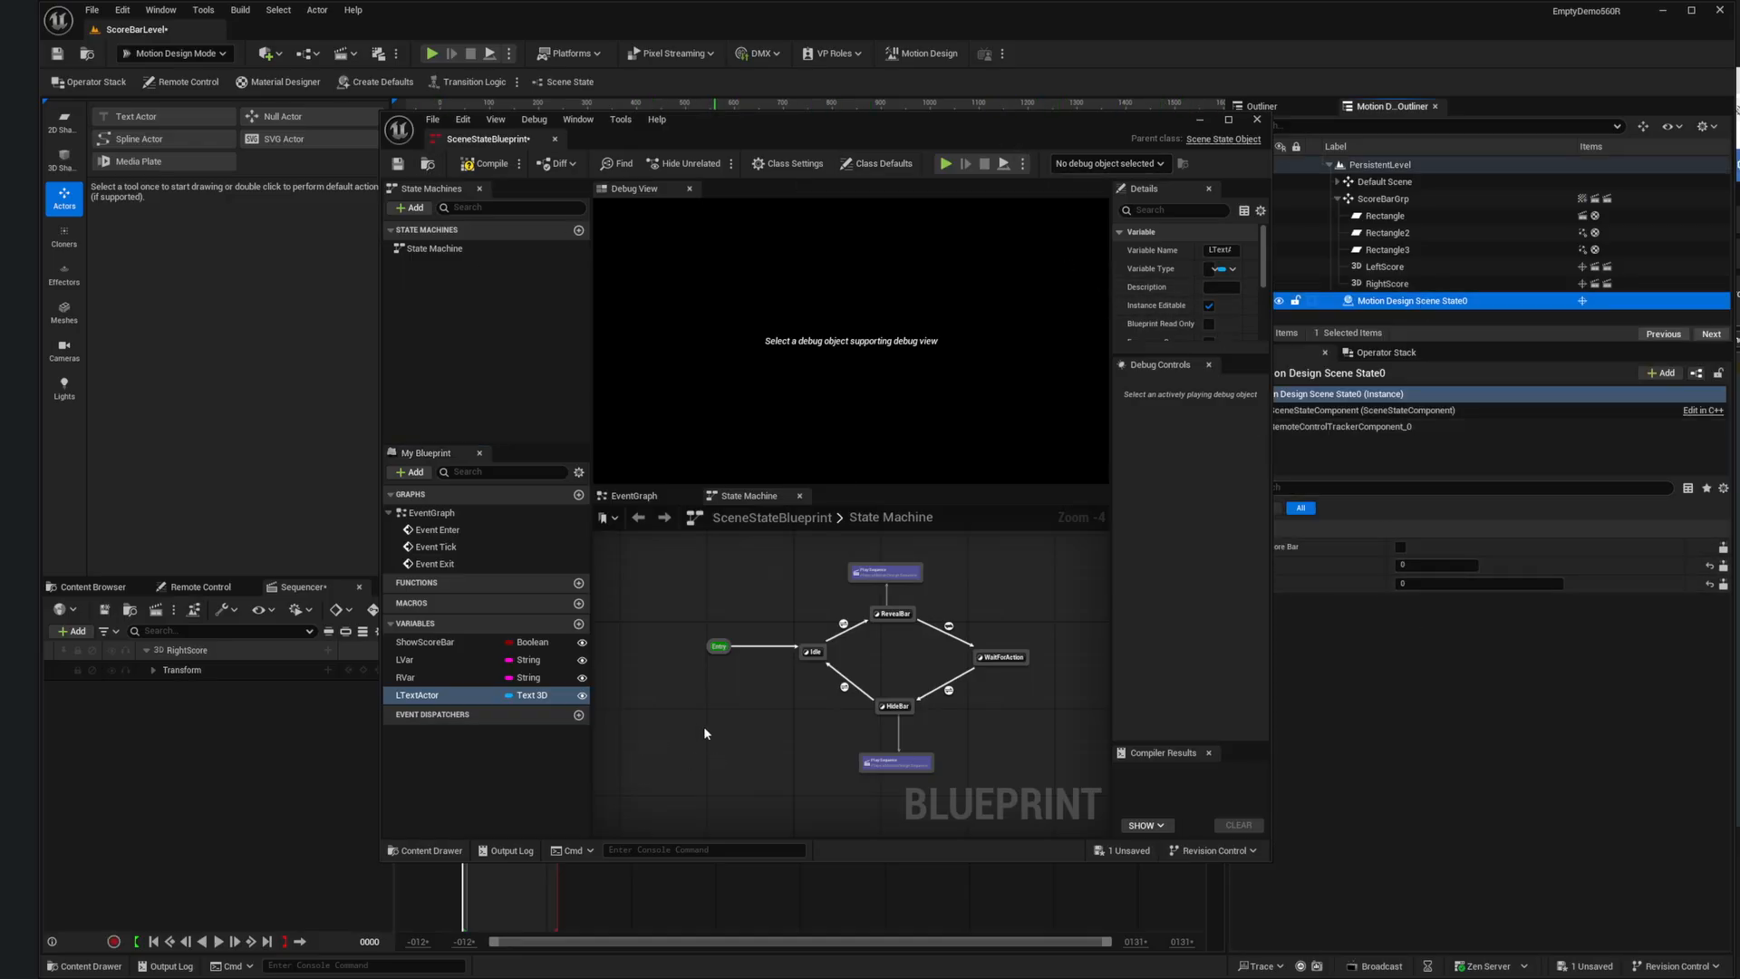
{"action": "left_click", "coordinate": [578, 624]}
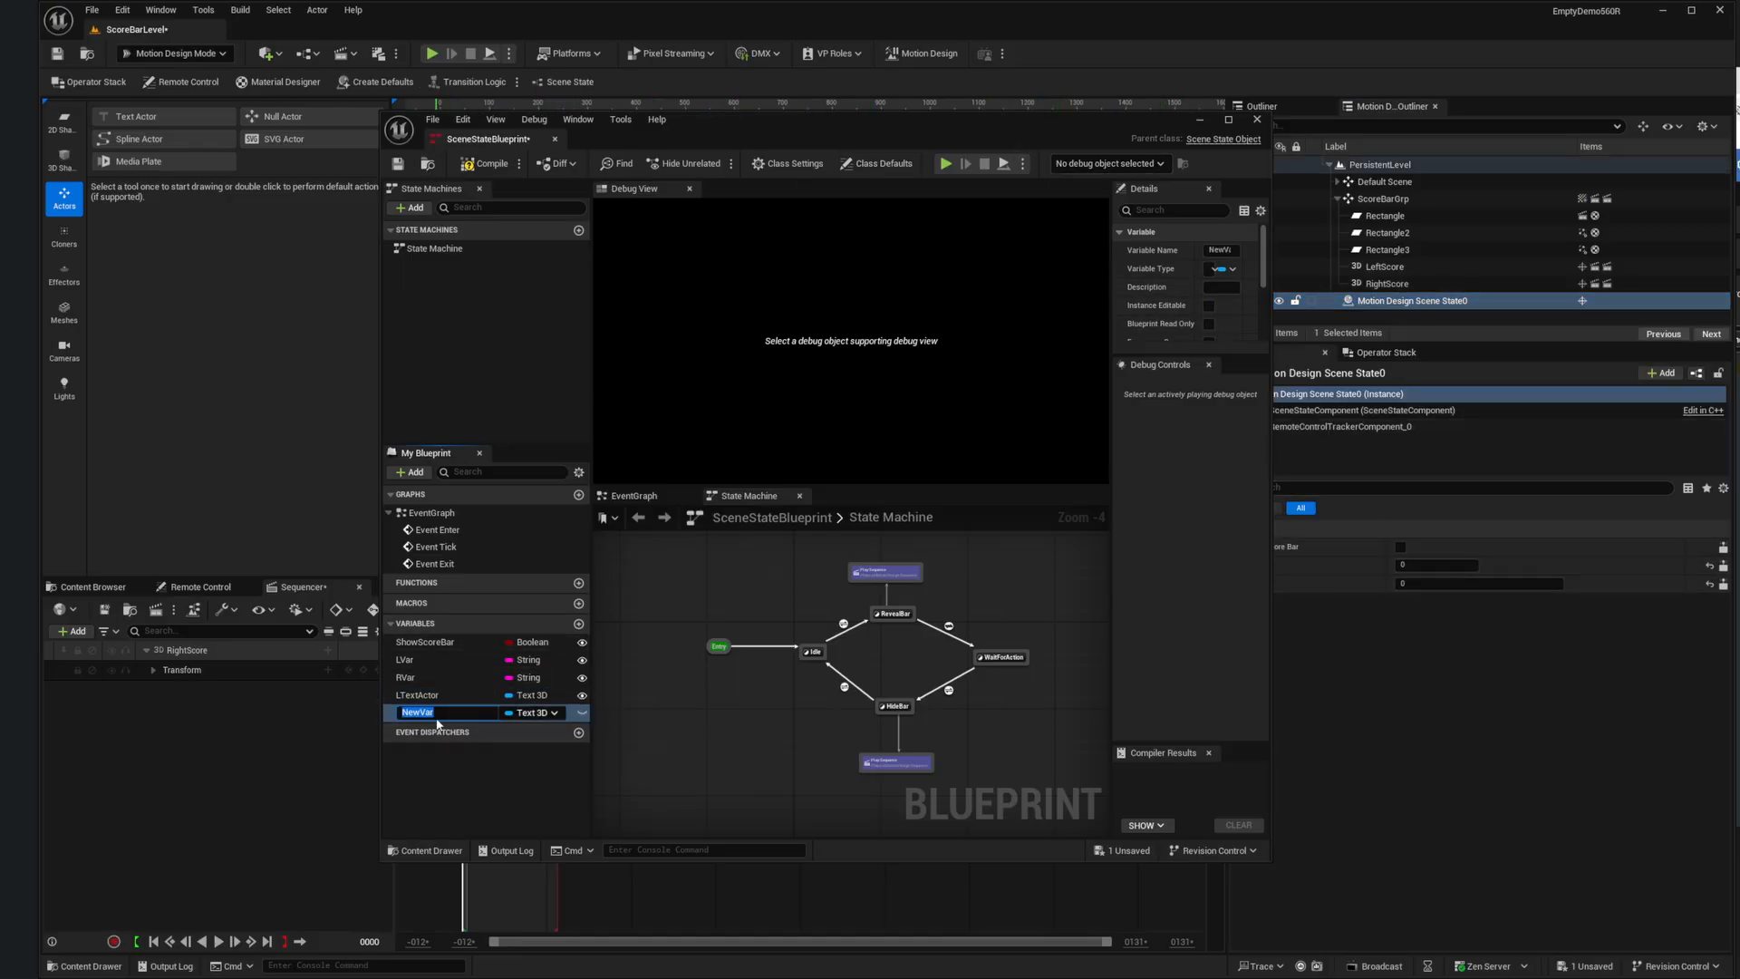
{"action": "type", "text": "RText"}
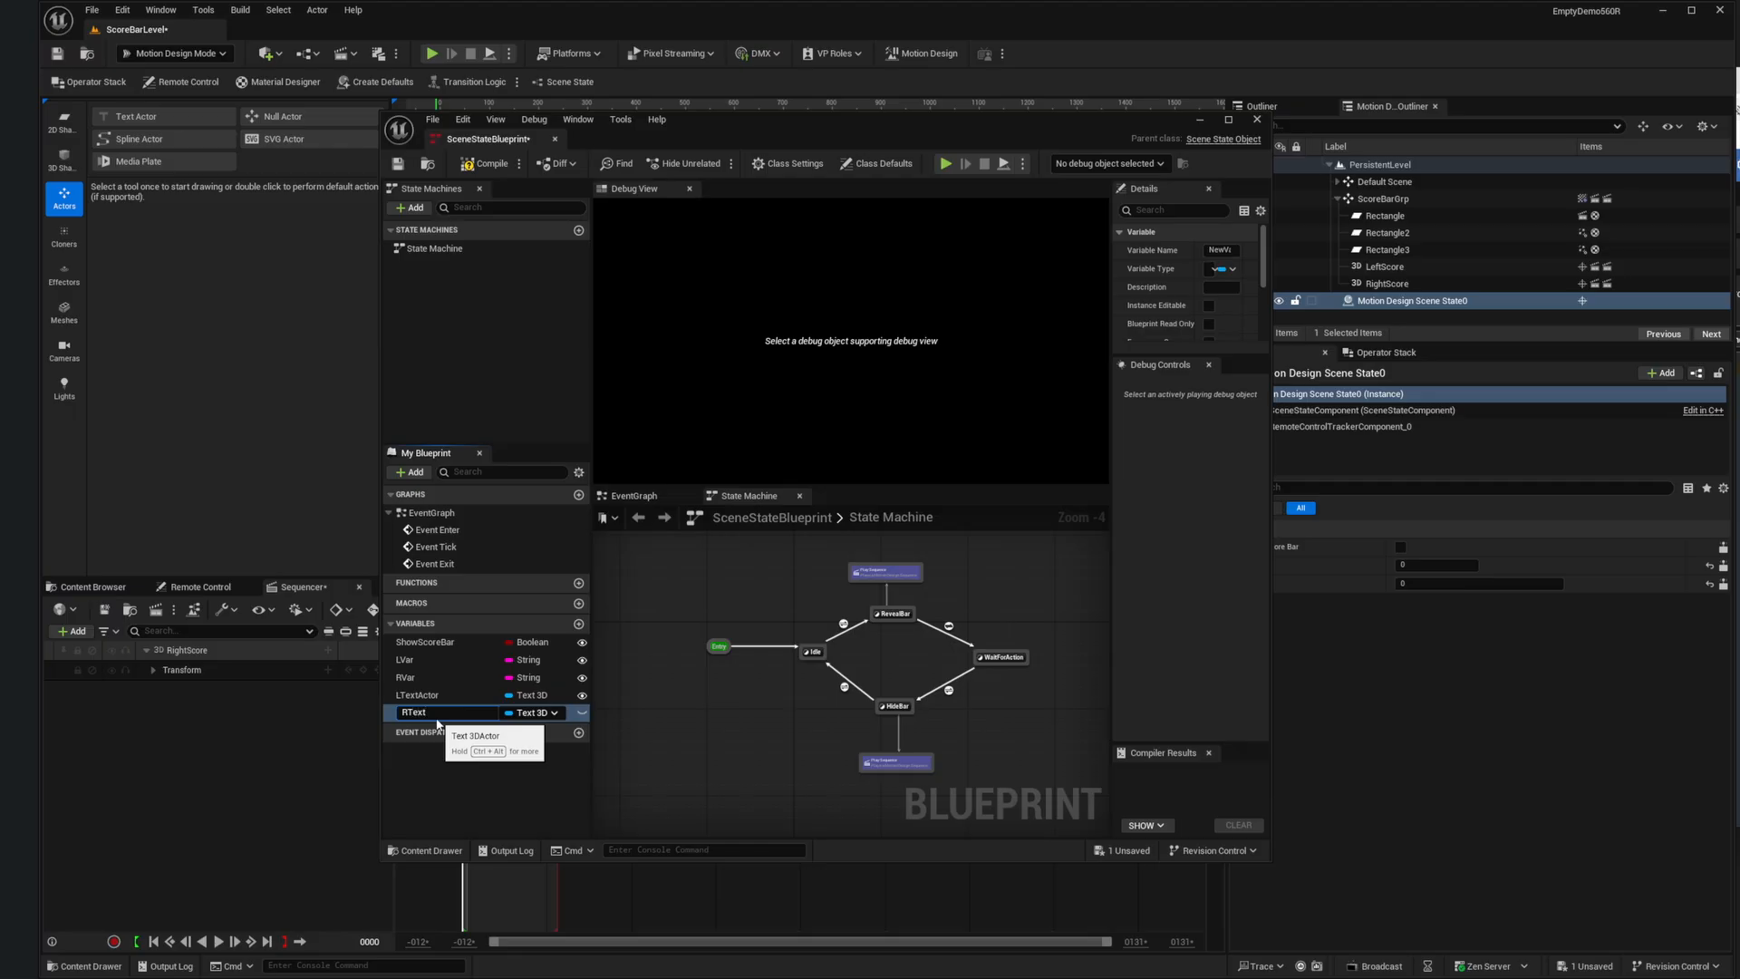
{"action": "type", "text": "Actor"}
{"action": "key", "text": "Return"}
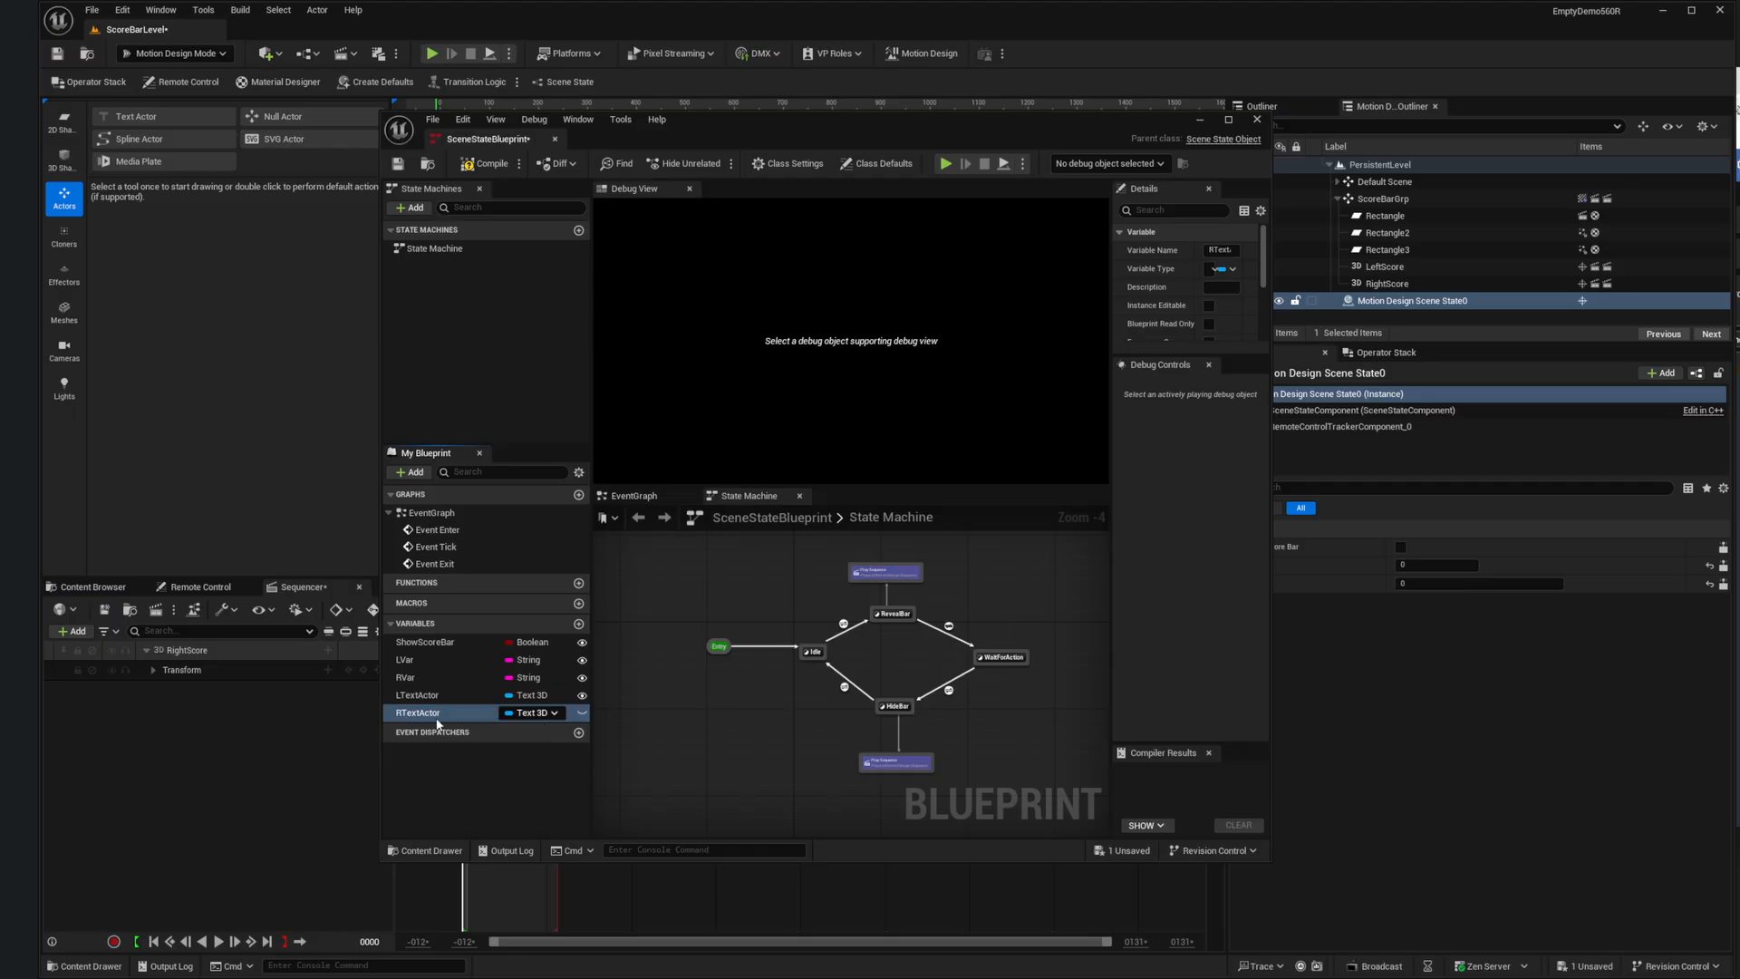
{"action": "left_click", "coordinate": [582, 713]}
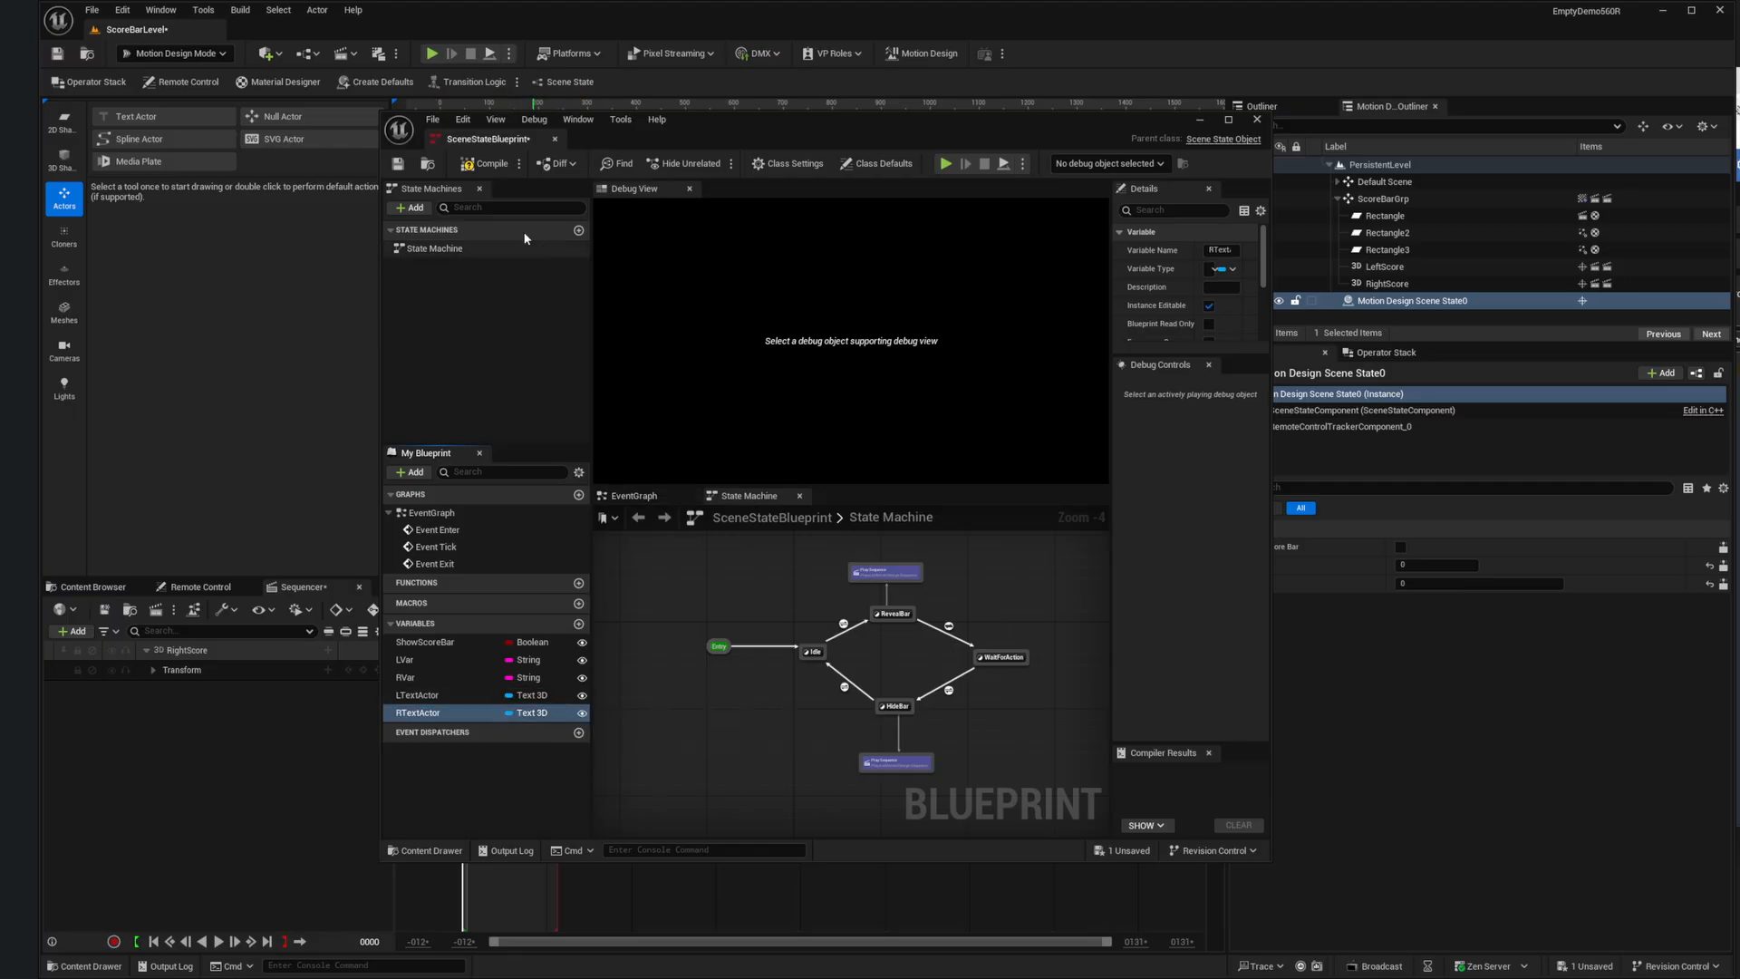
Step: Compile the blueprint, and assign LeftScore to LText Actor and RightScore to RText Actor on Motion Design Scene State0
{"action": "left_click", "coordinate": [486, 164]}
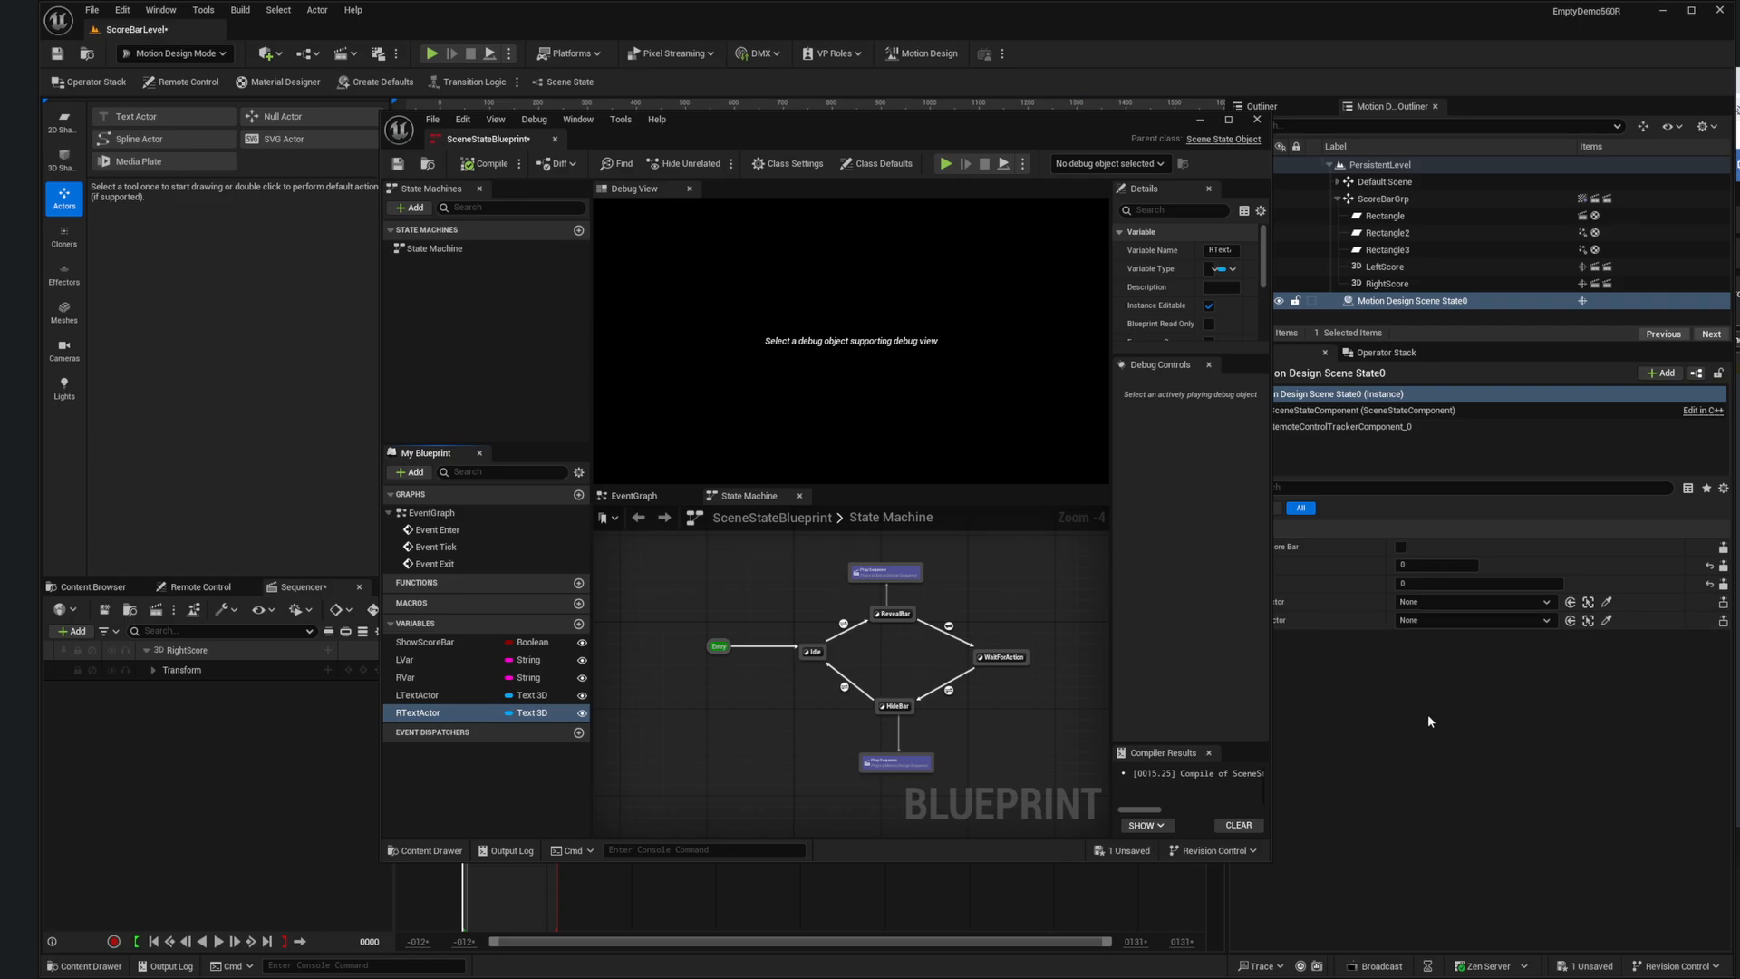
{"action": "left_click_drag", "start_coordinate": [1269, 555], "coordinate": [1120, 555]}
{"action": "left_click", "coordinate": [1541, 602]}
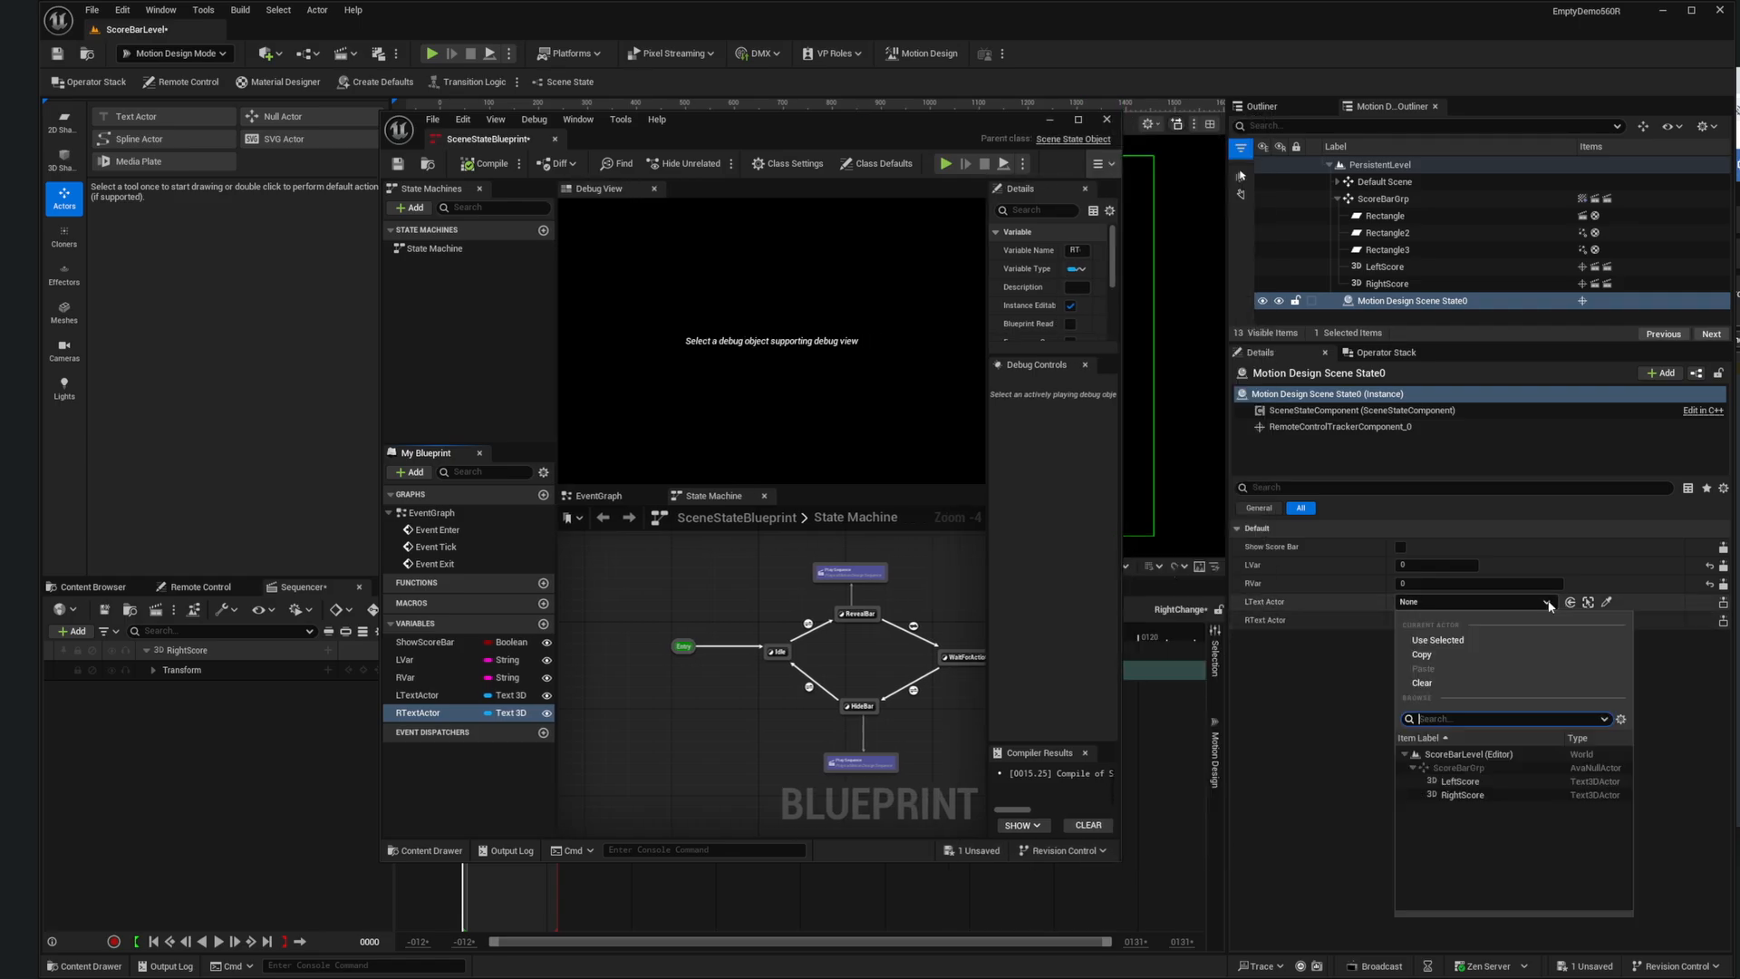
{"action": "left_click", "coordinate": [1459, 781]}
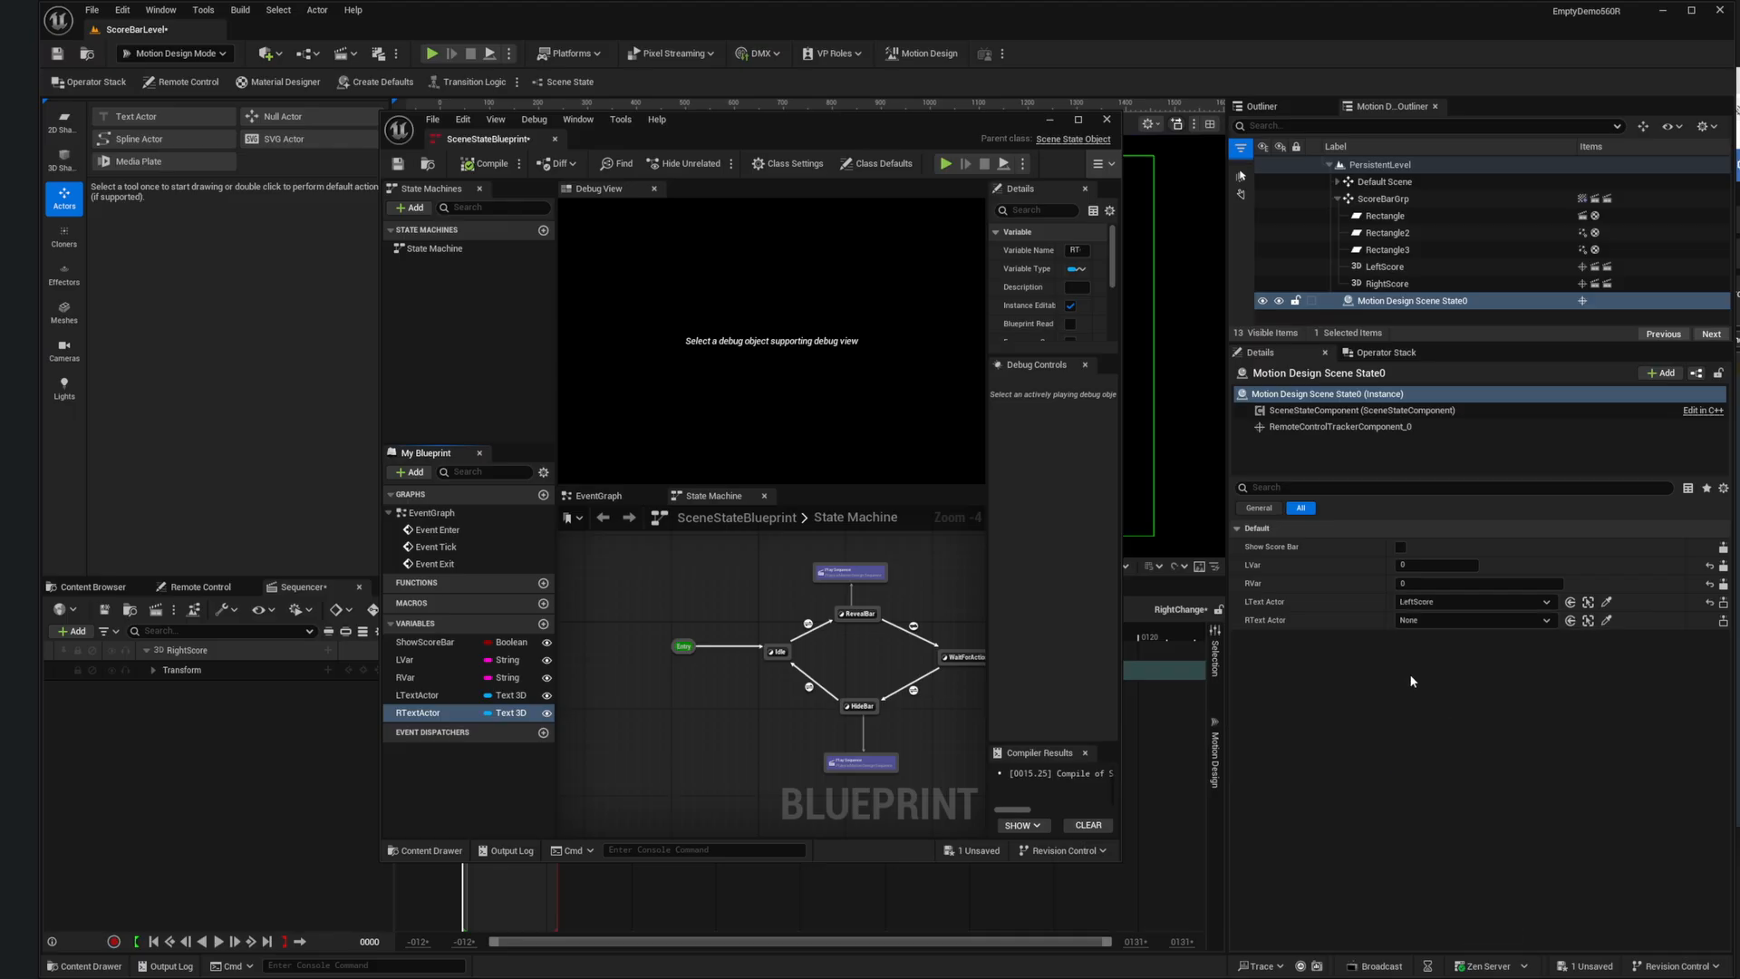
{"action": "left_click", "coordinate": [1450, 620]}
{"action": "left_click", "coordinate": [1462, 813]}
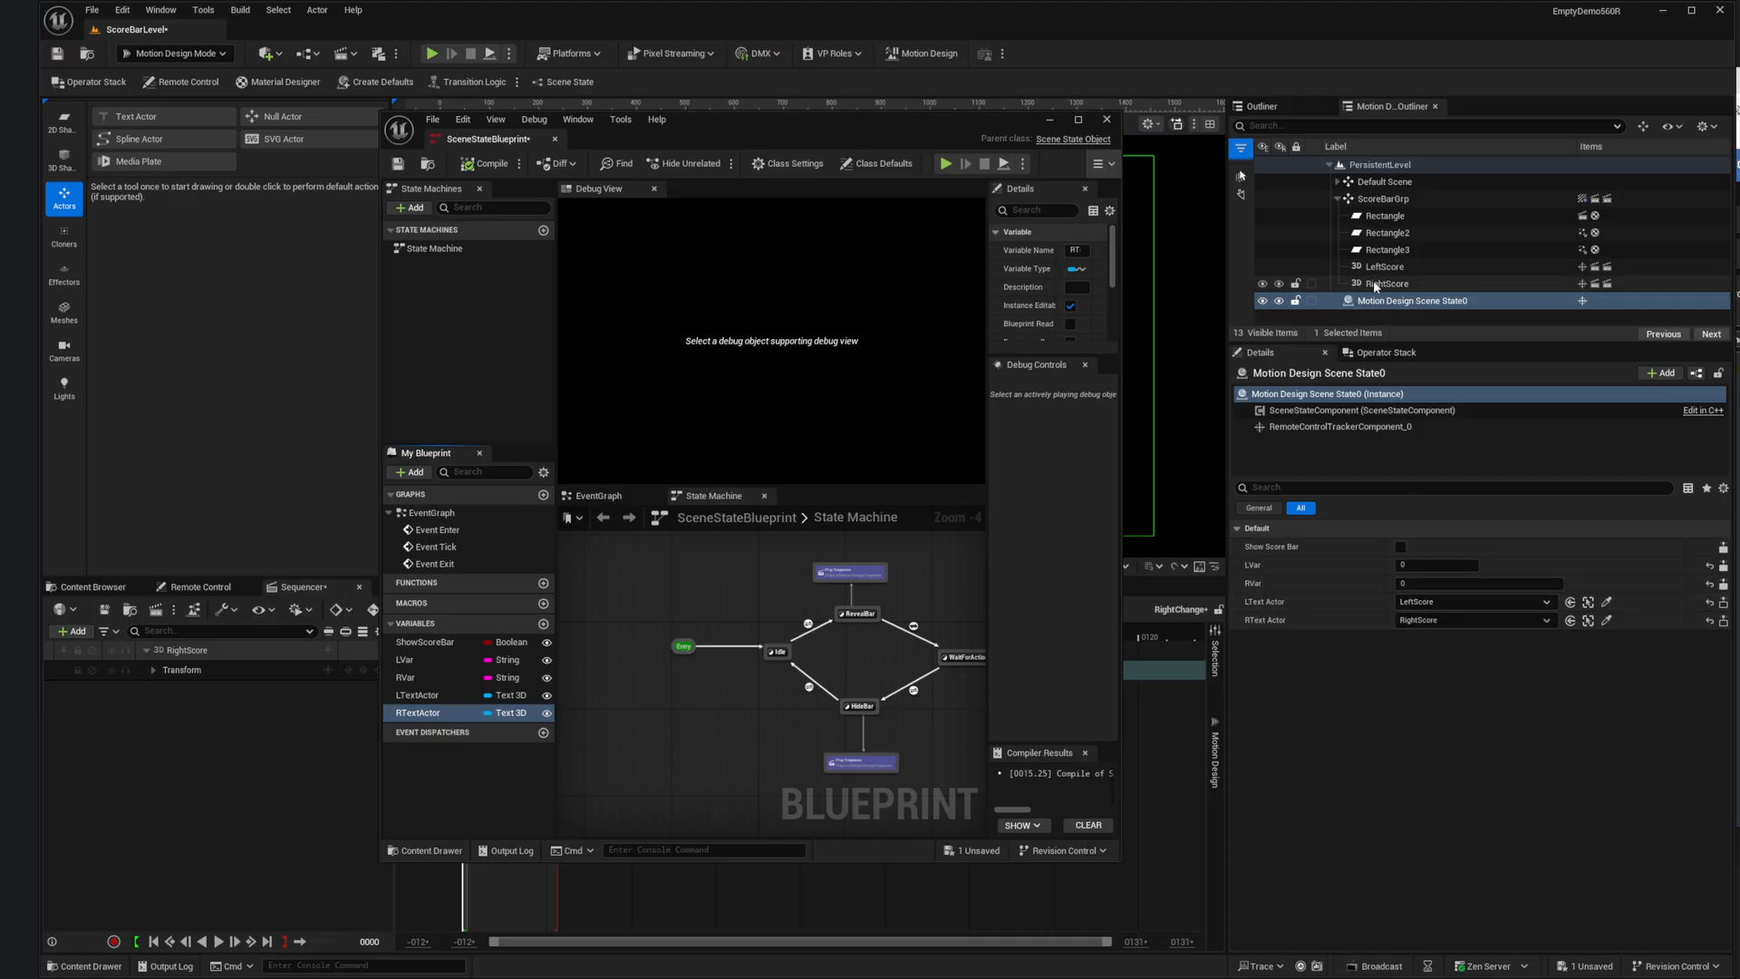
Step: Widen the scene state blueprint window and its panels, and create a new function named ValChanged
{"action": "left_click", "coordinate": [424, 697]}
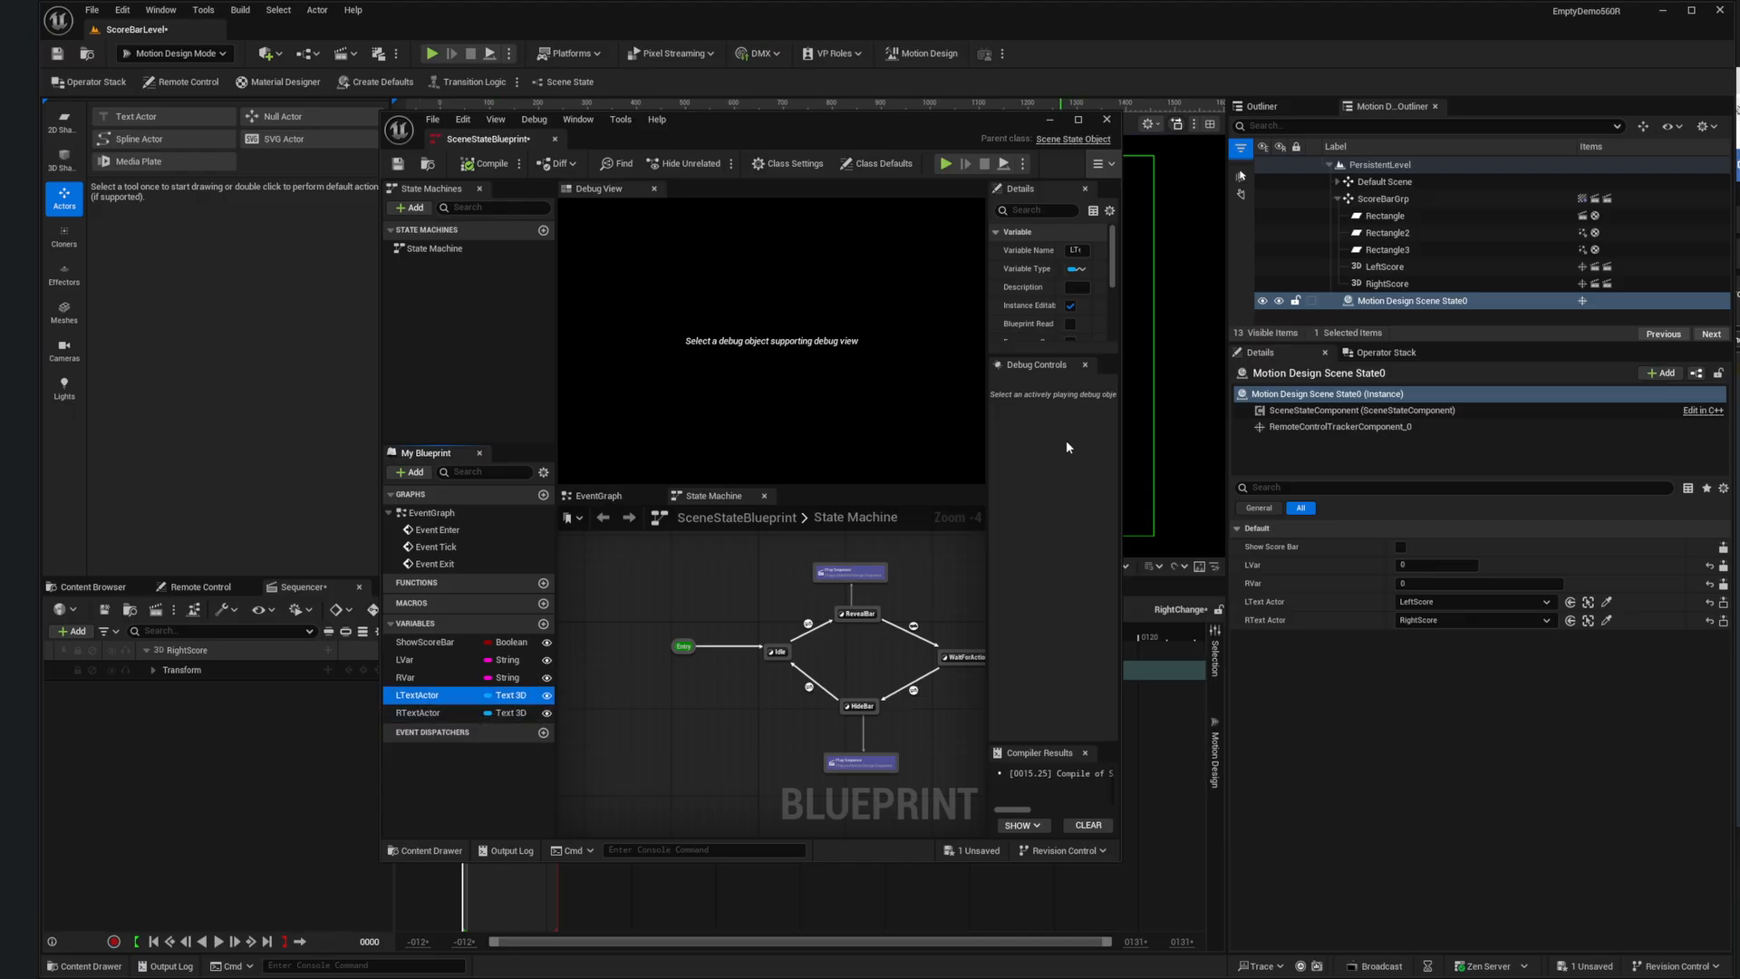
{"action": "left_click_drag", "start_coordinate": [986, 477], "coordinate": [885, 479]}
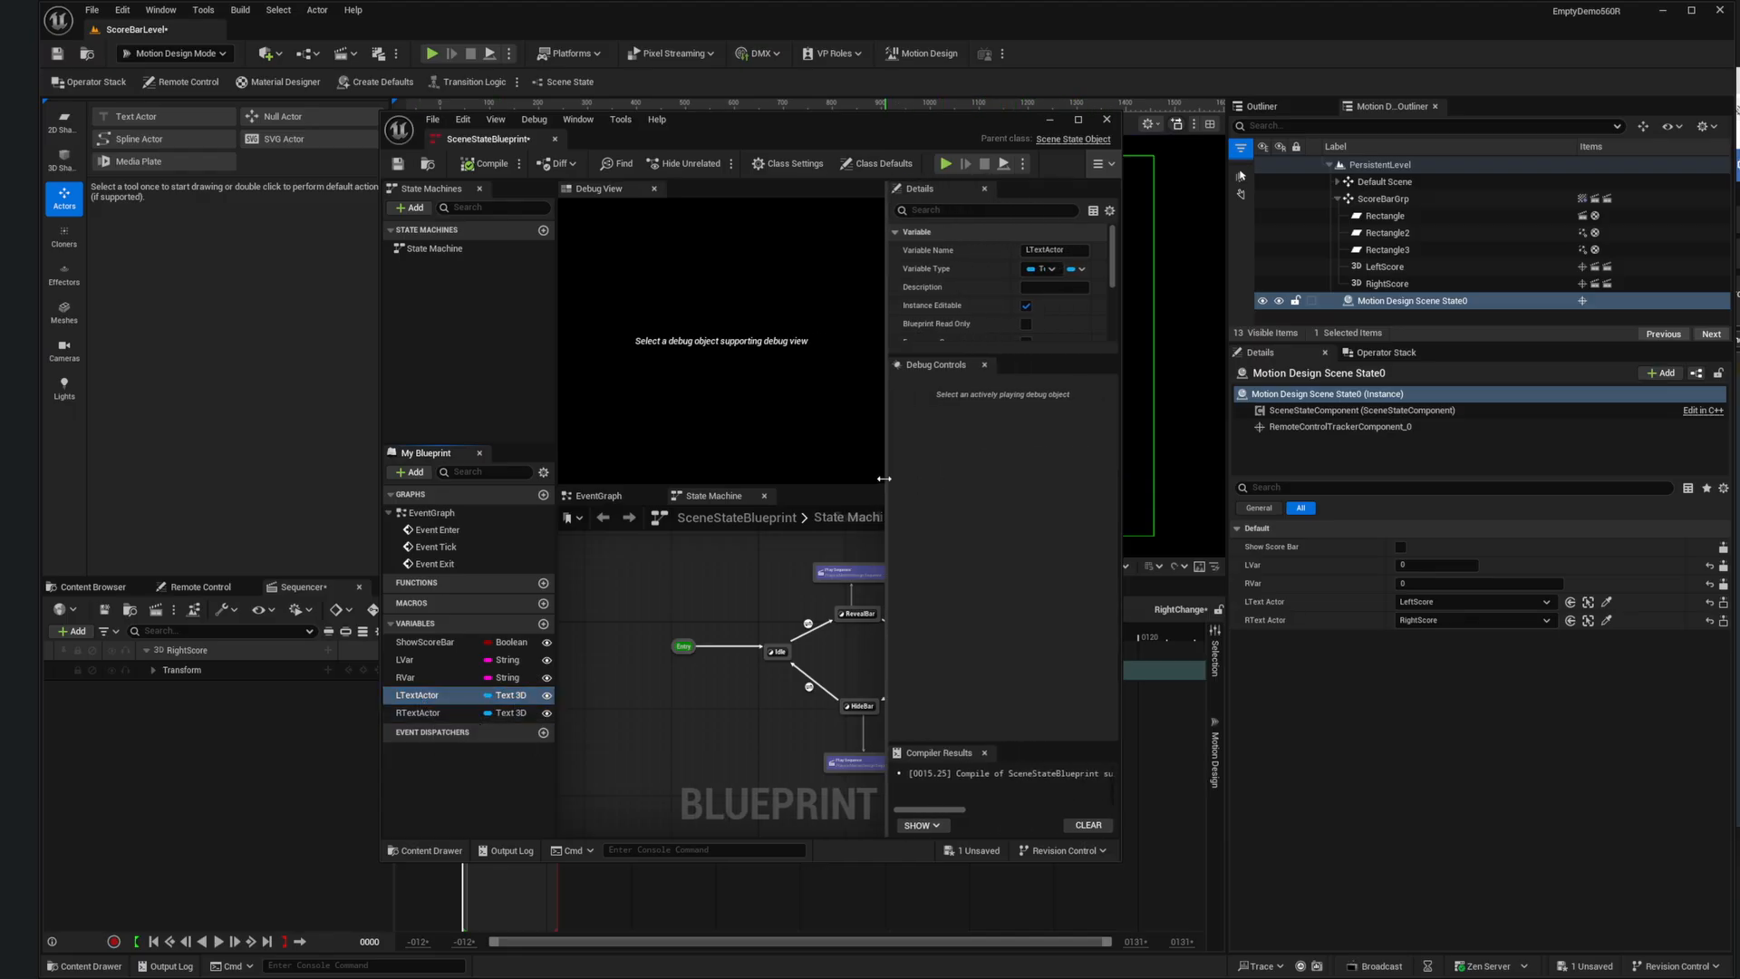
{"action": "left_click_drag", "start_coordinate": [1121, 499], "coordinate": [1408, 498]}
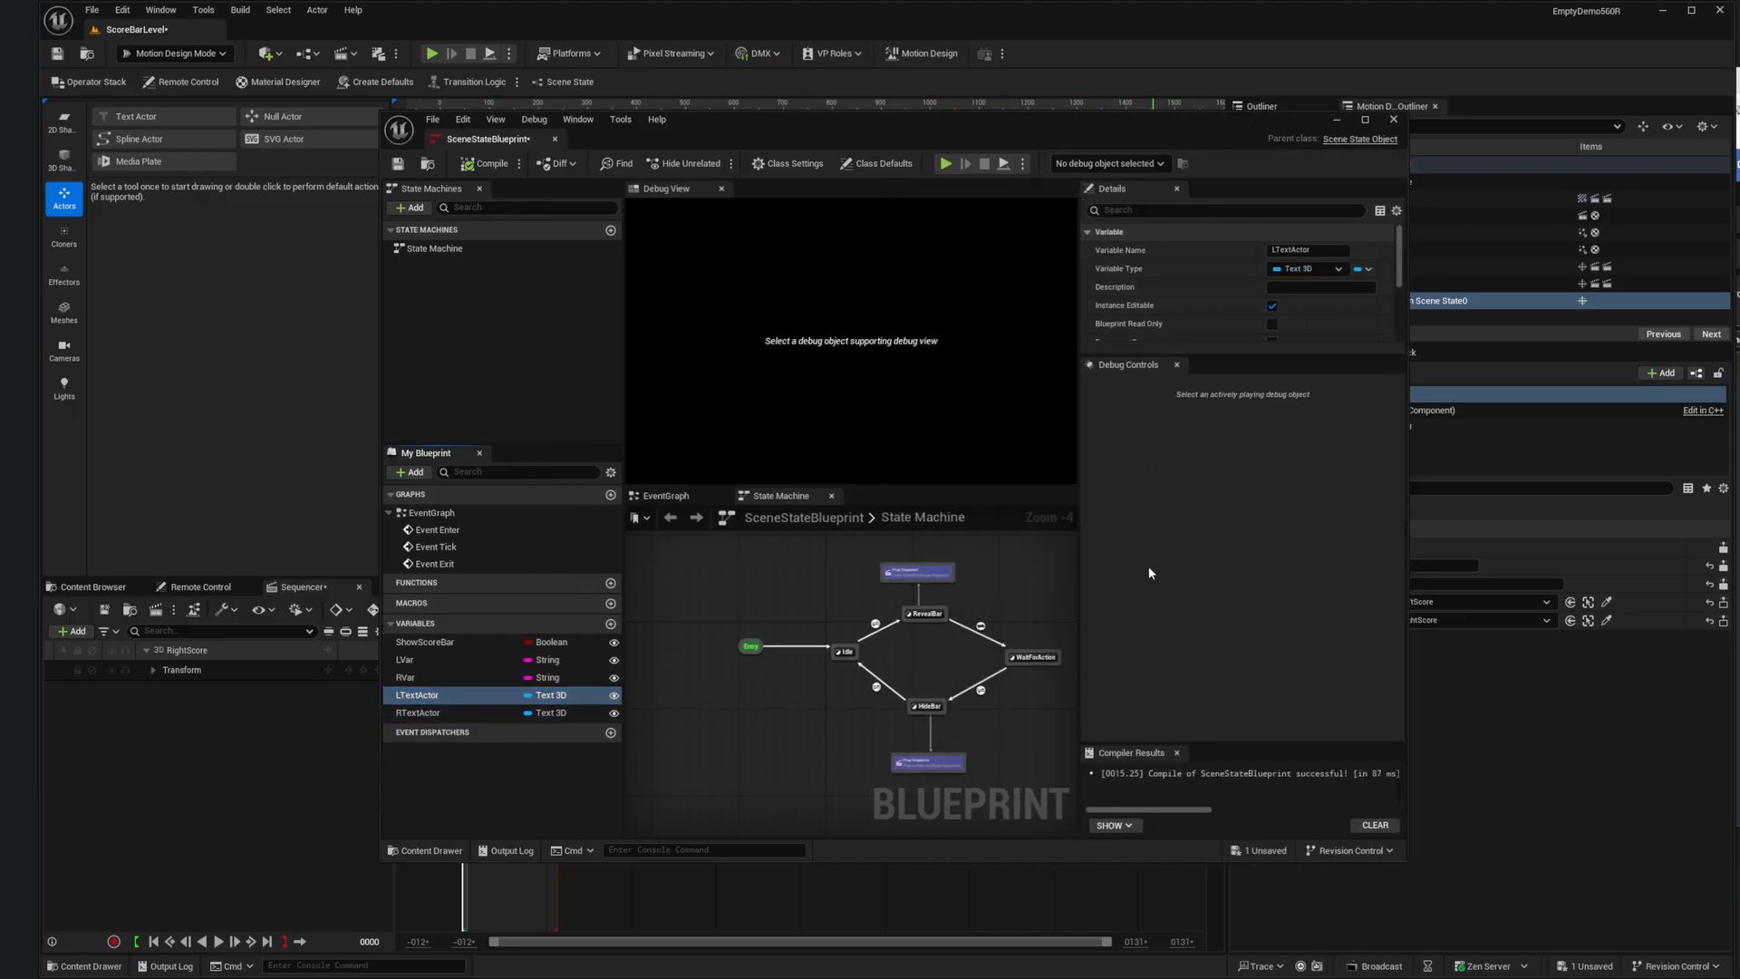
{"action": "left_click_drag", "start_coordinate": [1080, 578], "coordinate": [1168, 580]}
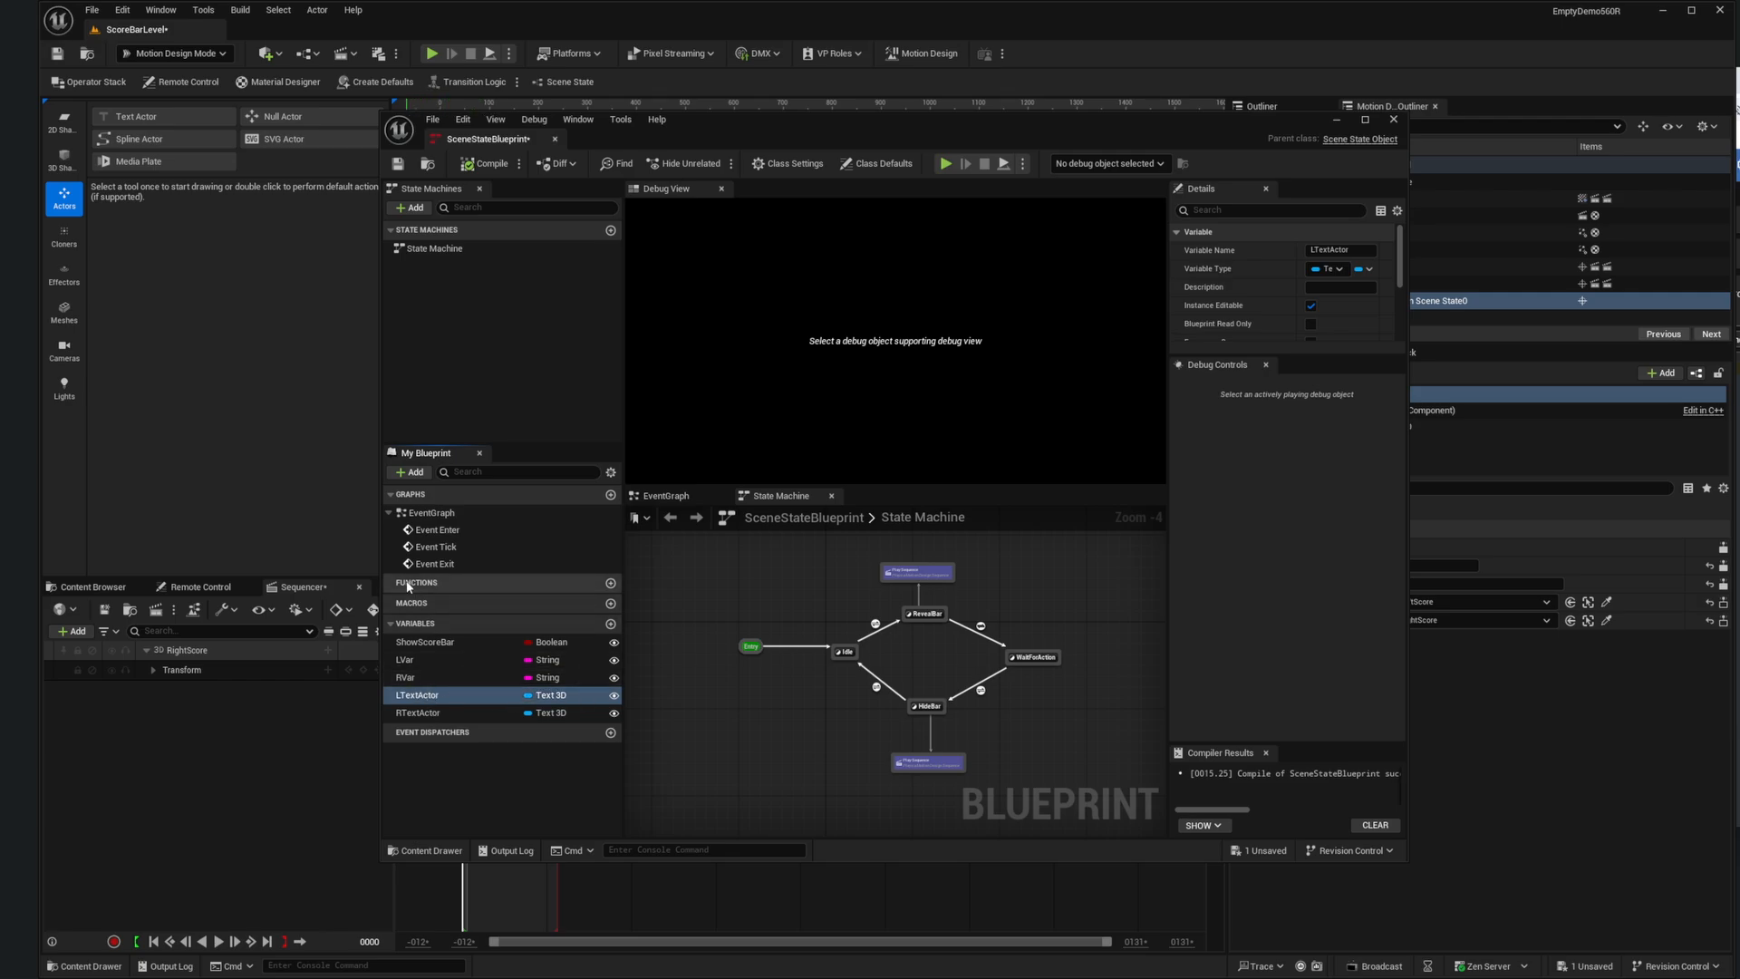
{"action": "left_click", "coordinate": [610, 583]}
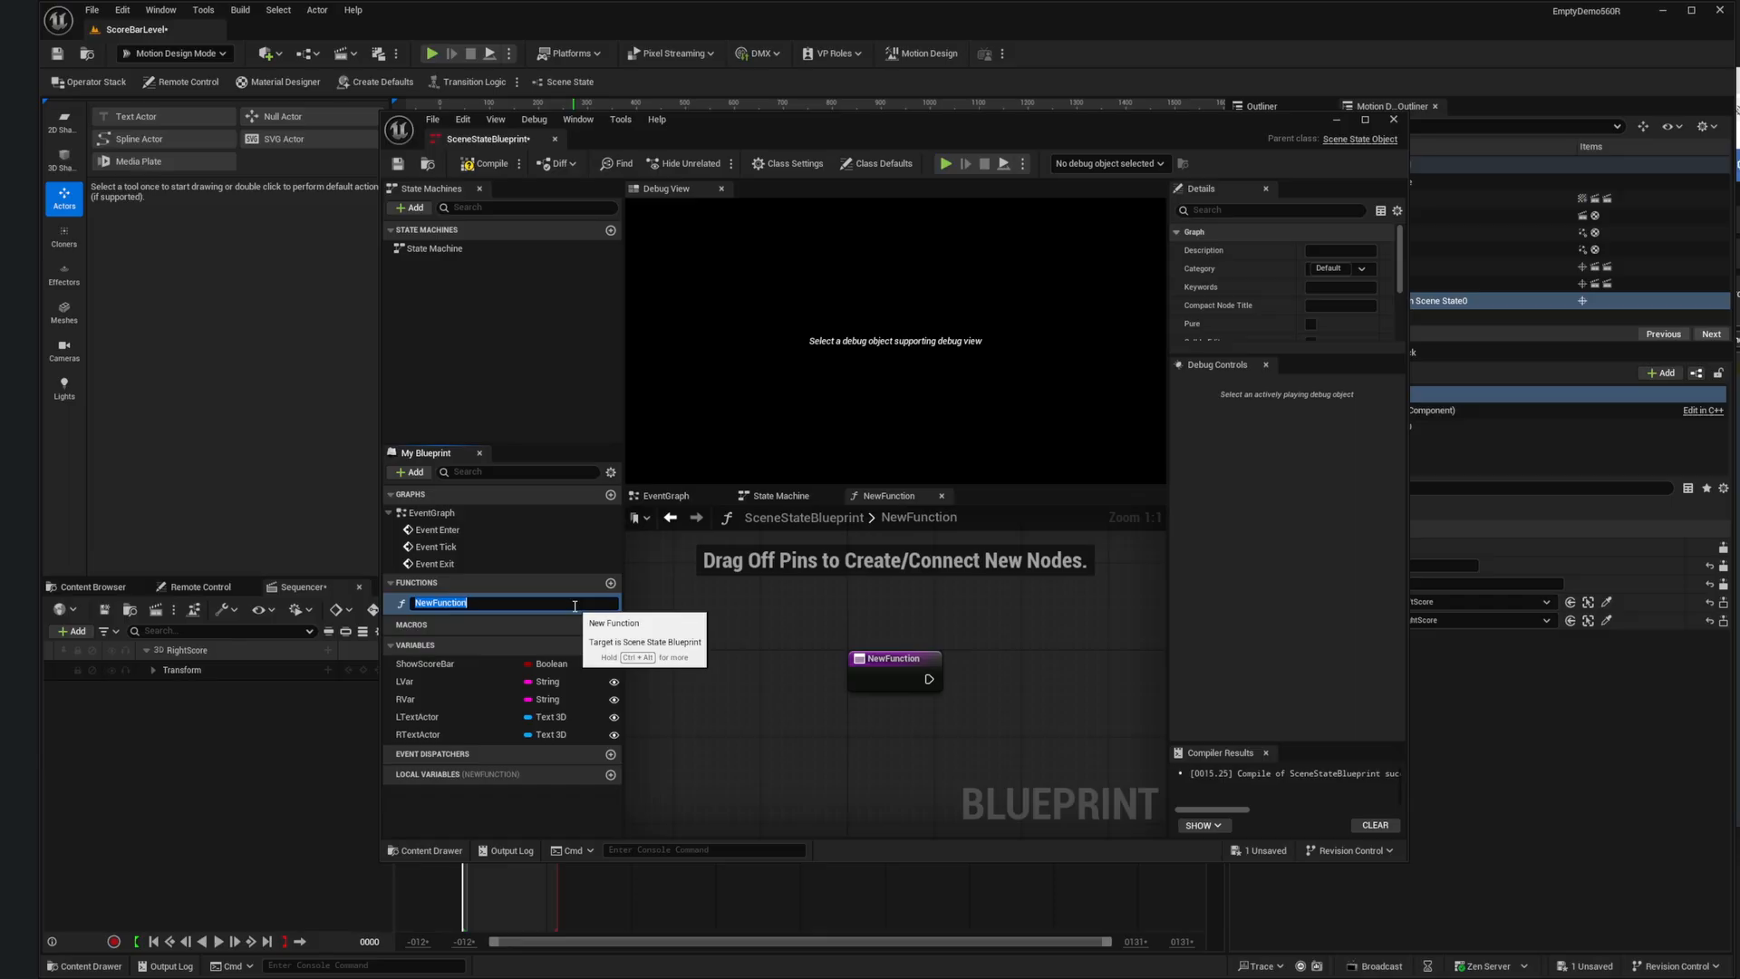
{"action": "type", "text": "ValChanged"}
{"action": "key", "text": "Return"}
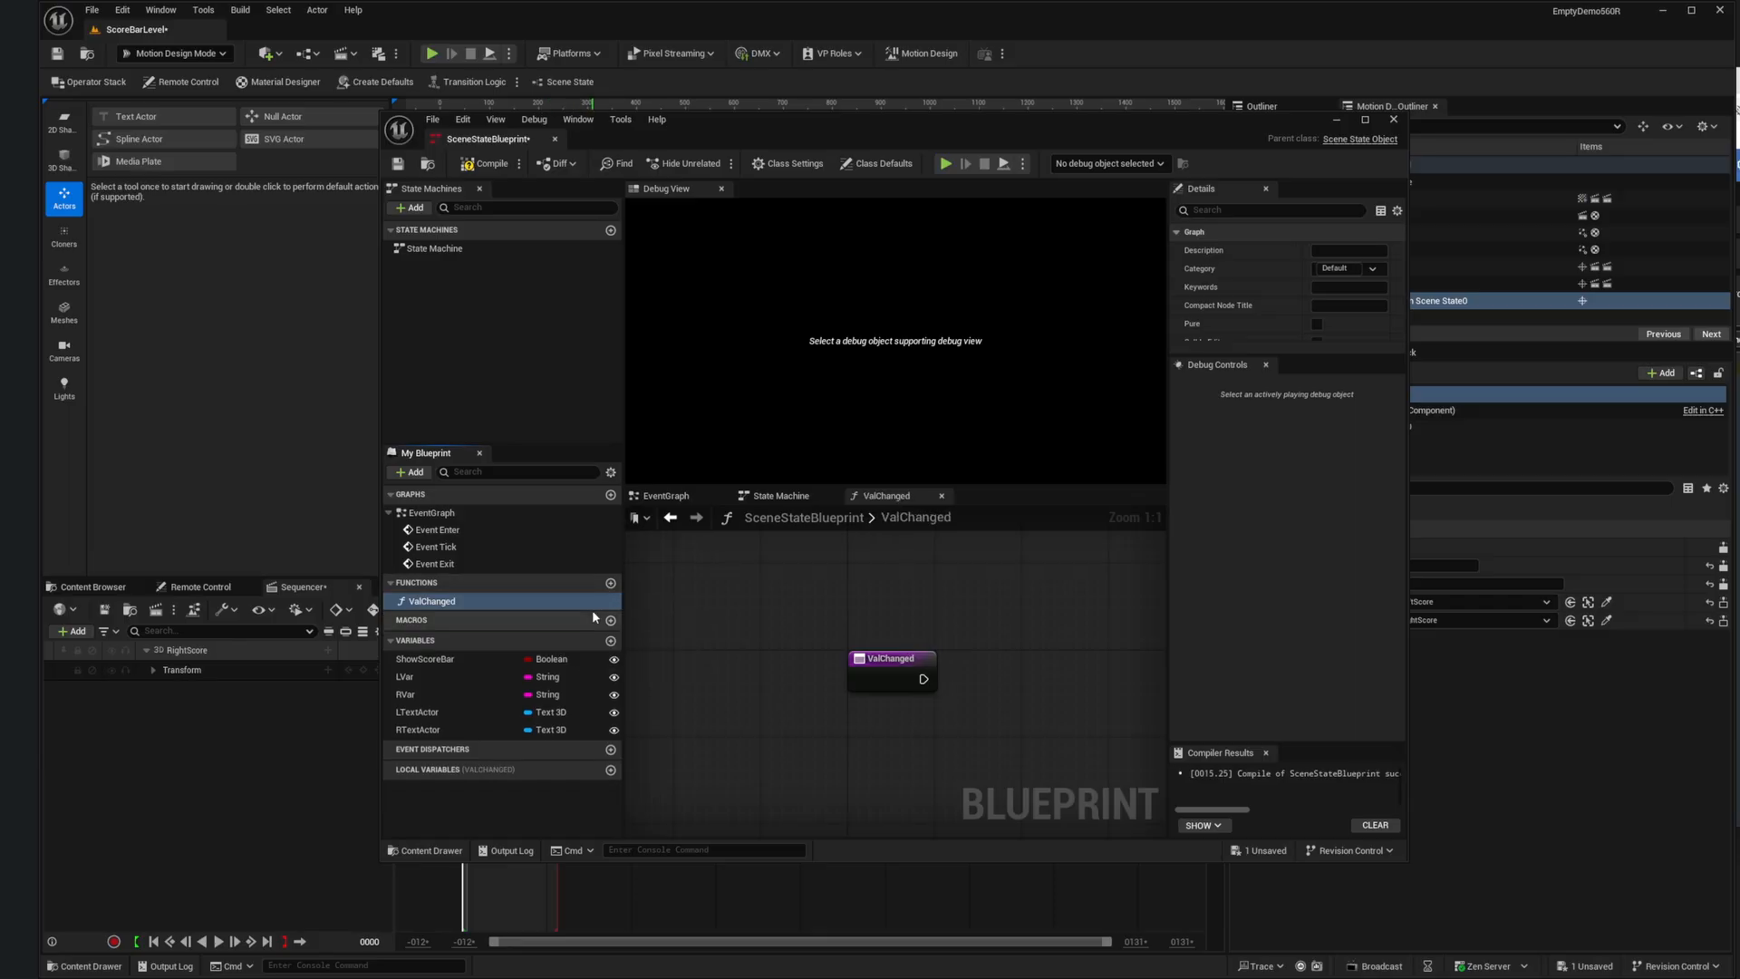
Step: Enlarge the details area of the ValChanged node and add two String inputs named Value and Text to the function
{"action": "left_click", "coordinate": [893, 659]}
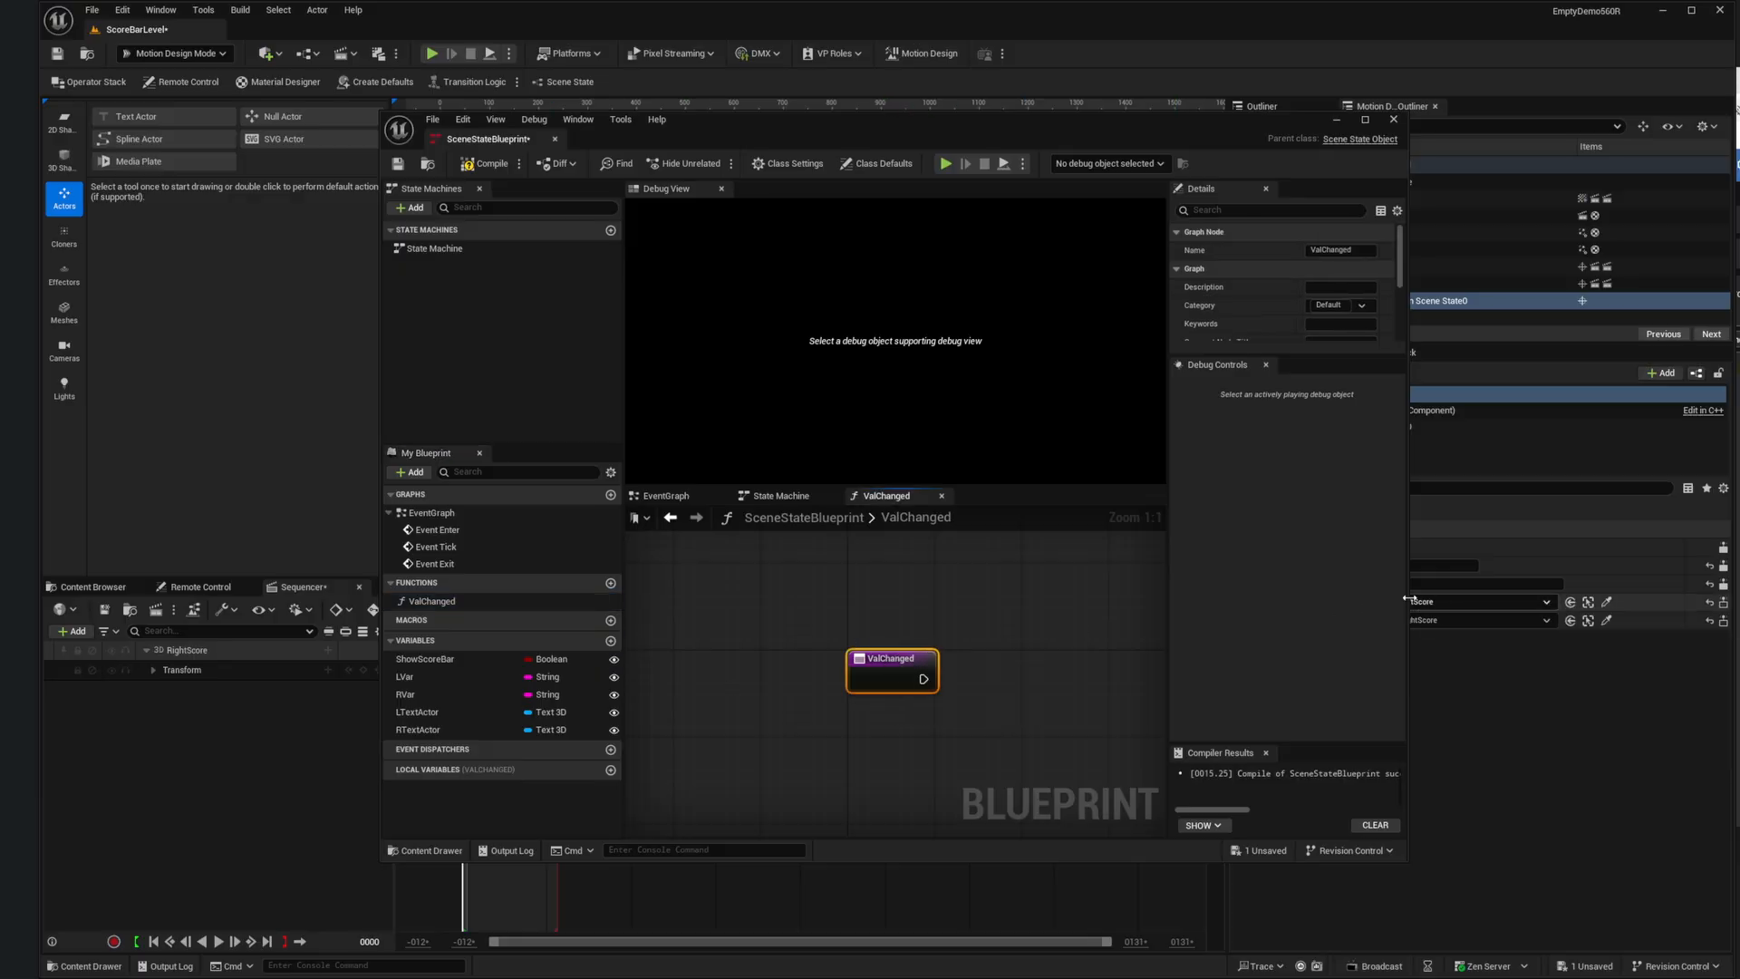
{"action": "left_click_drag", "start_coordinate": [1406, 601], "coordinate": [1543, 603]}
{"action": "left_click_drag", "start_coordinate": [1269, 616], "coordinate": [1134, 645]}
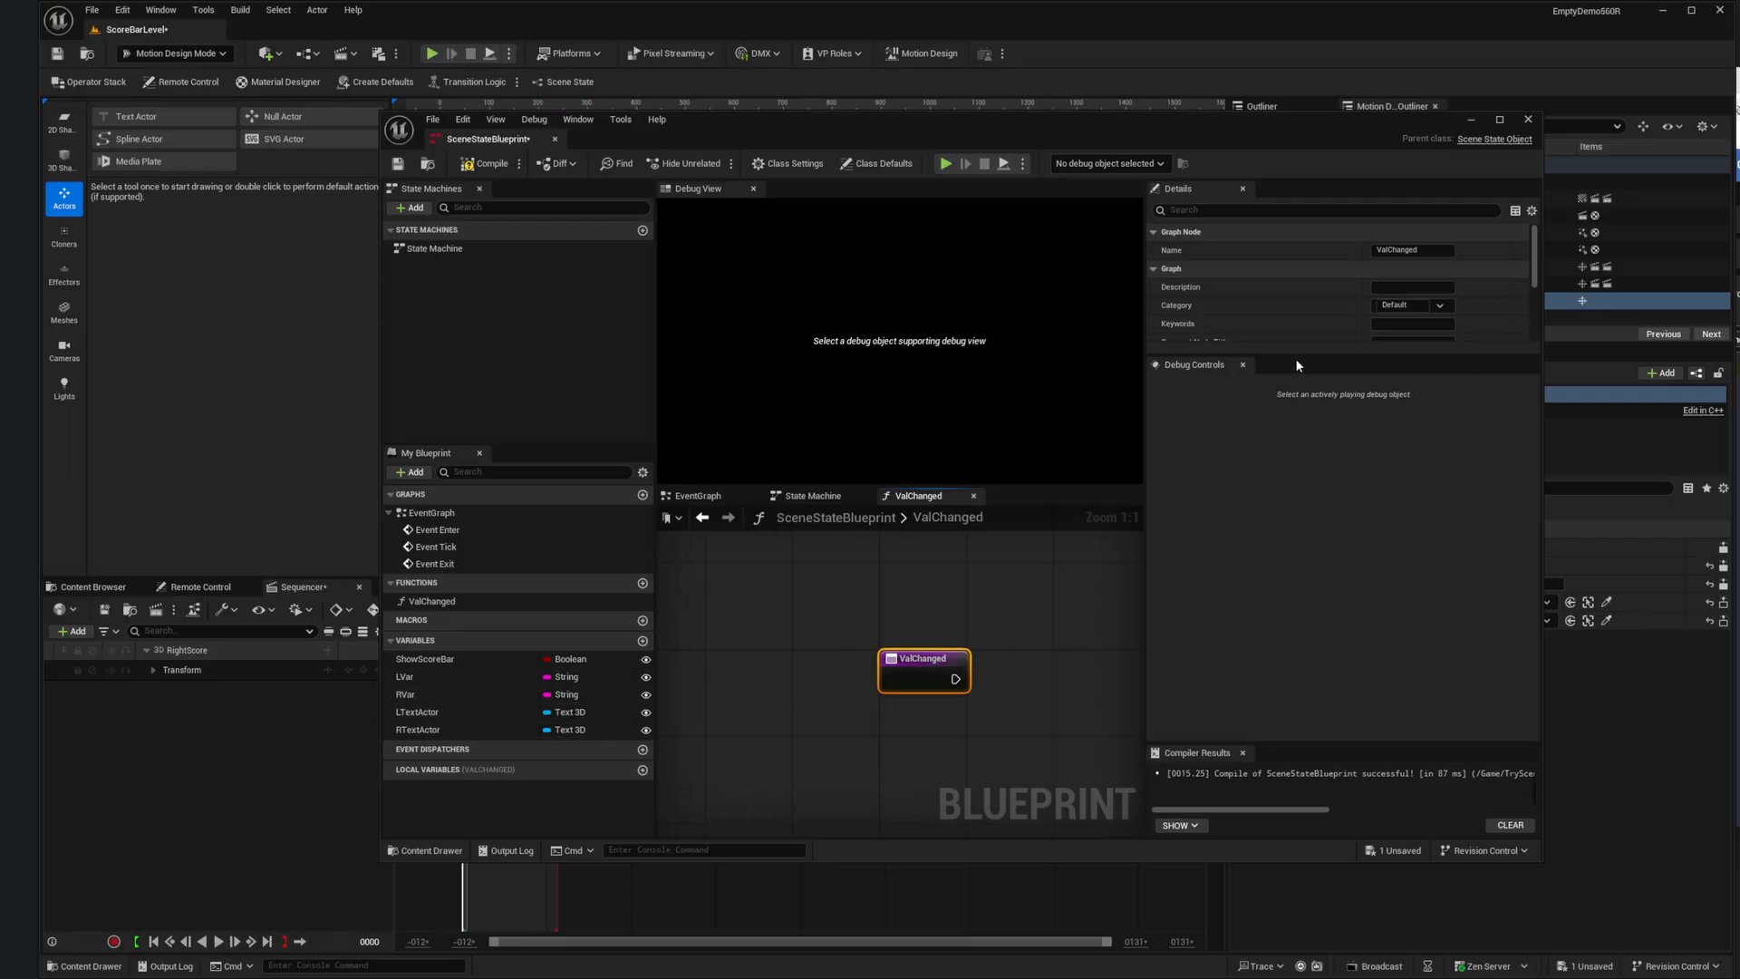
{"action": "left_click_drag", "start_coordinate": [1296, 356], "coordinate": [1302, 504]}
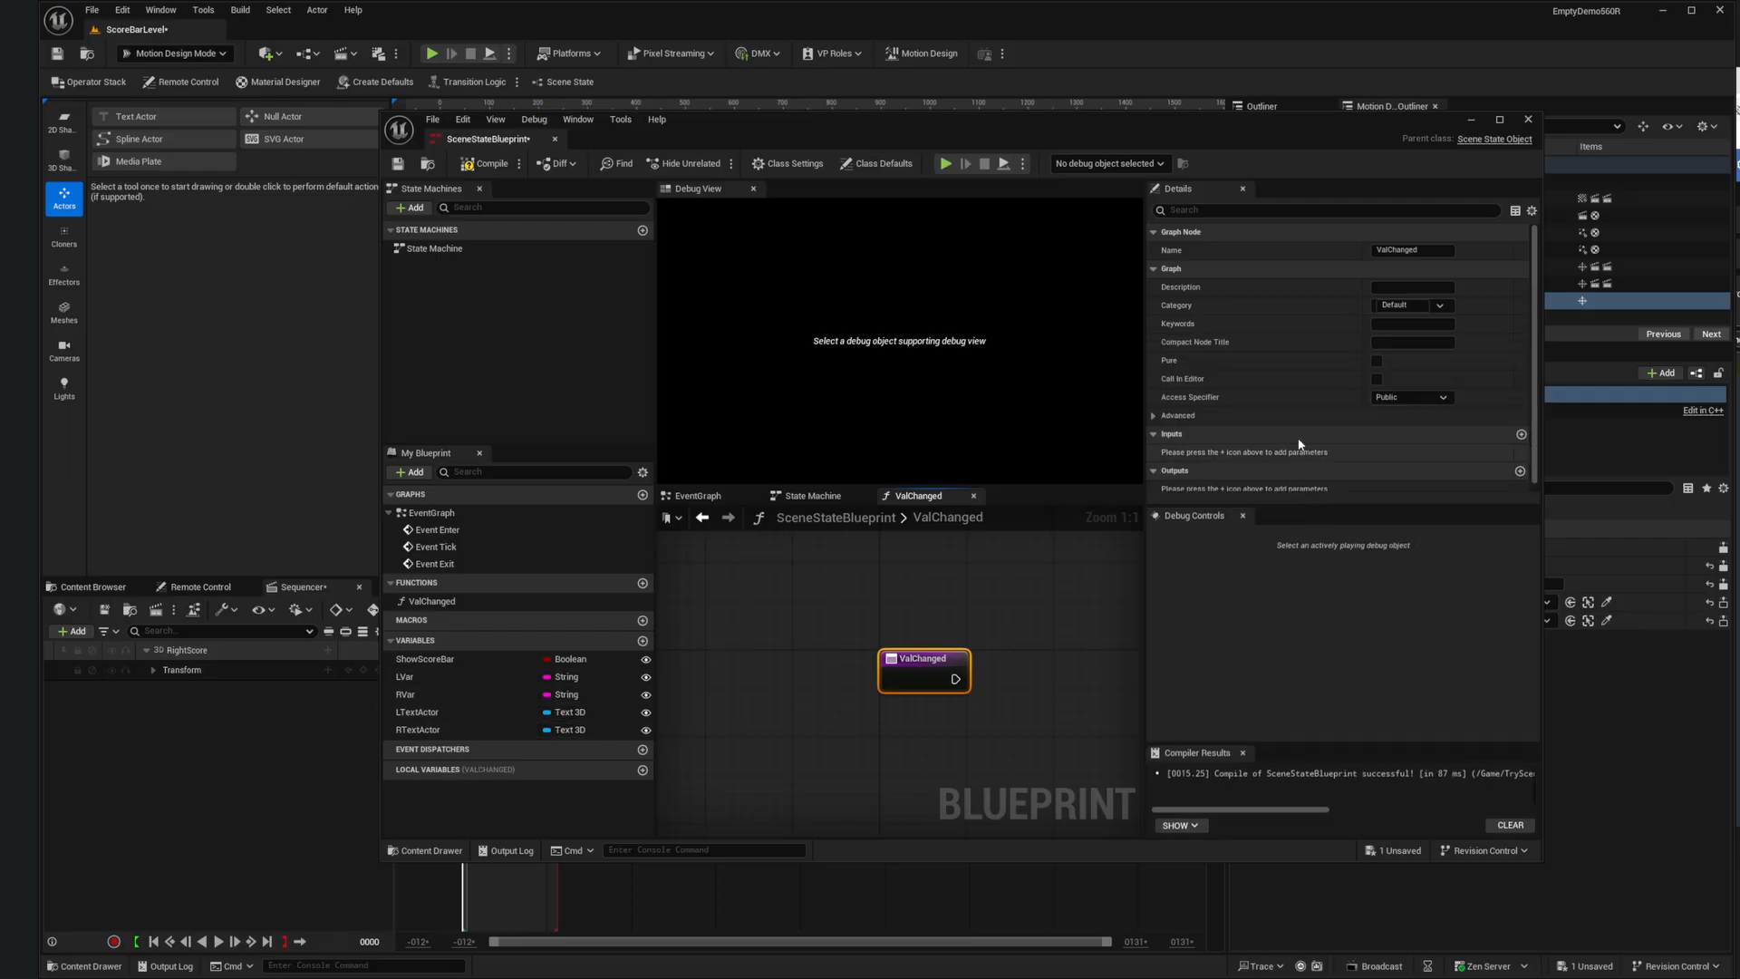
{"action": "left_click", "coordinate": [1522, 434]}
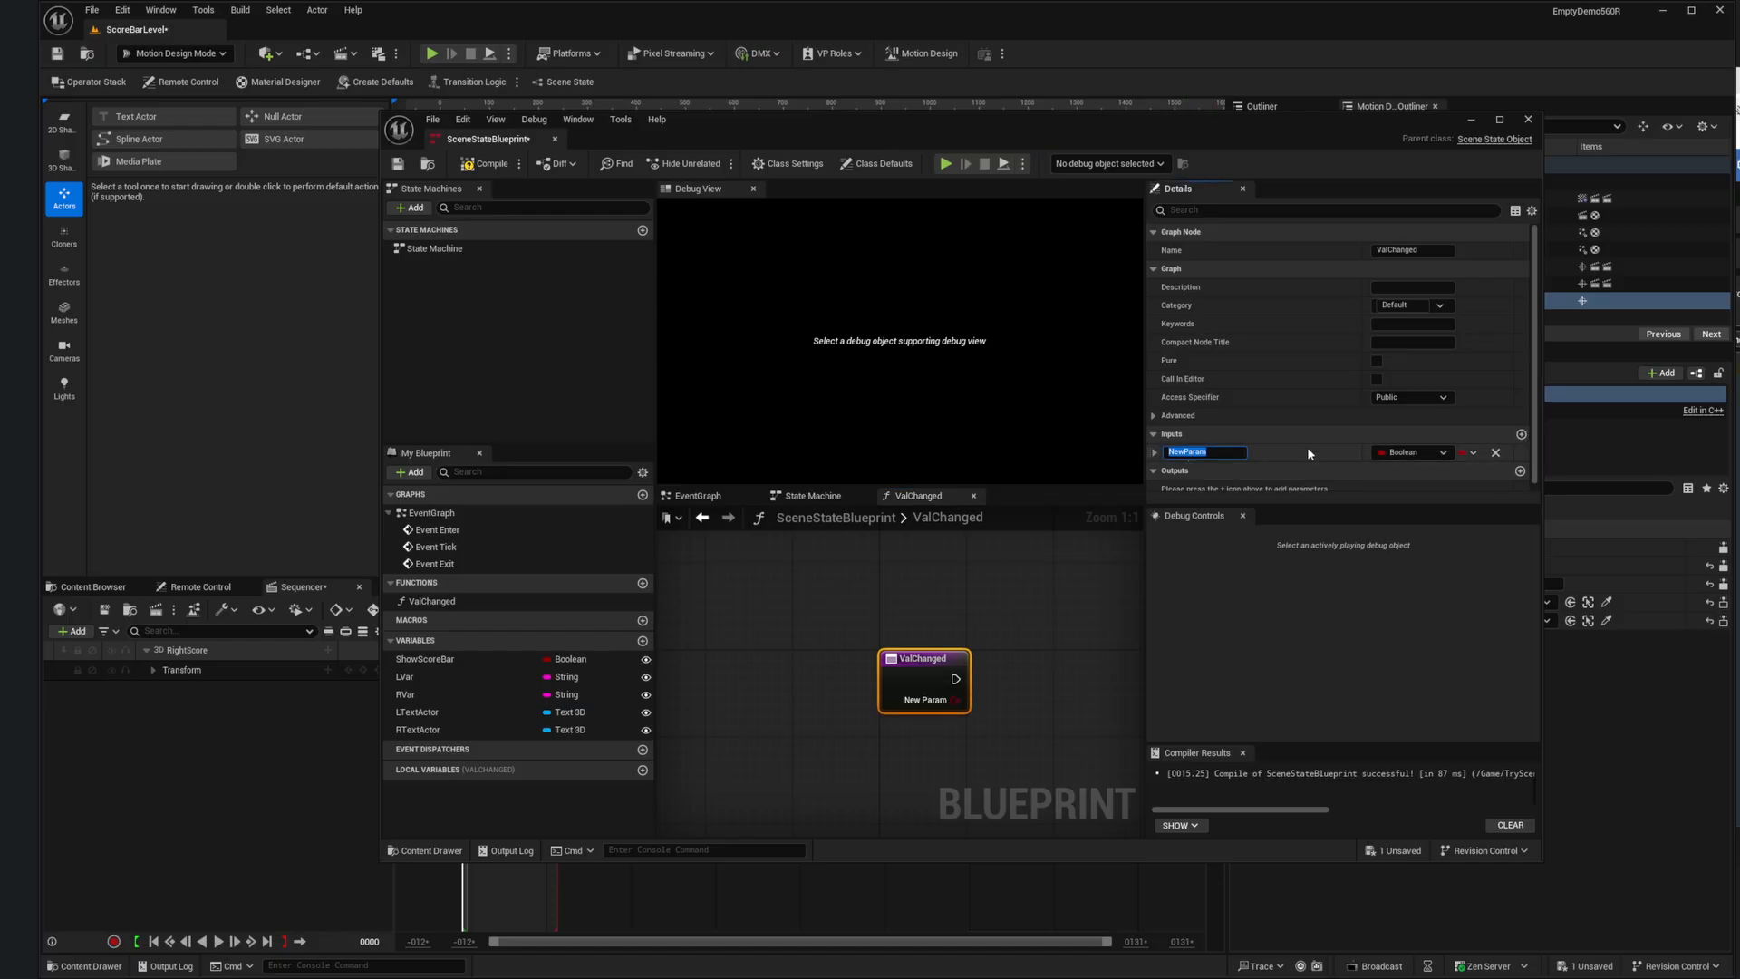
{"action": "type", "text": "Value"}
{"action": "left_click", "coordinate": [1412, 452]}
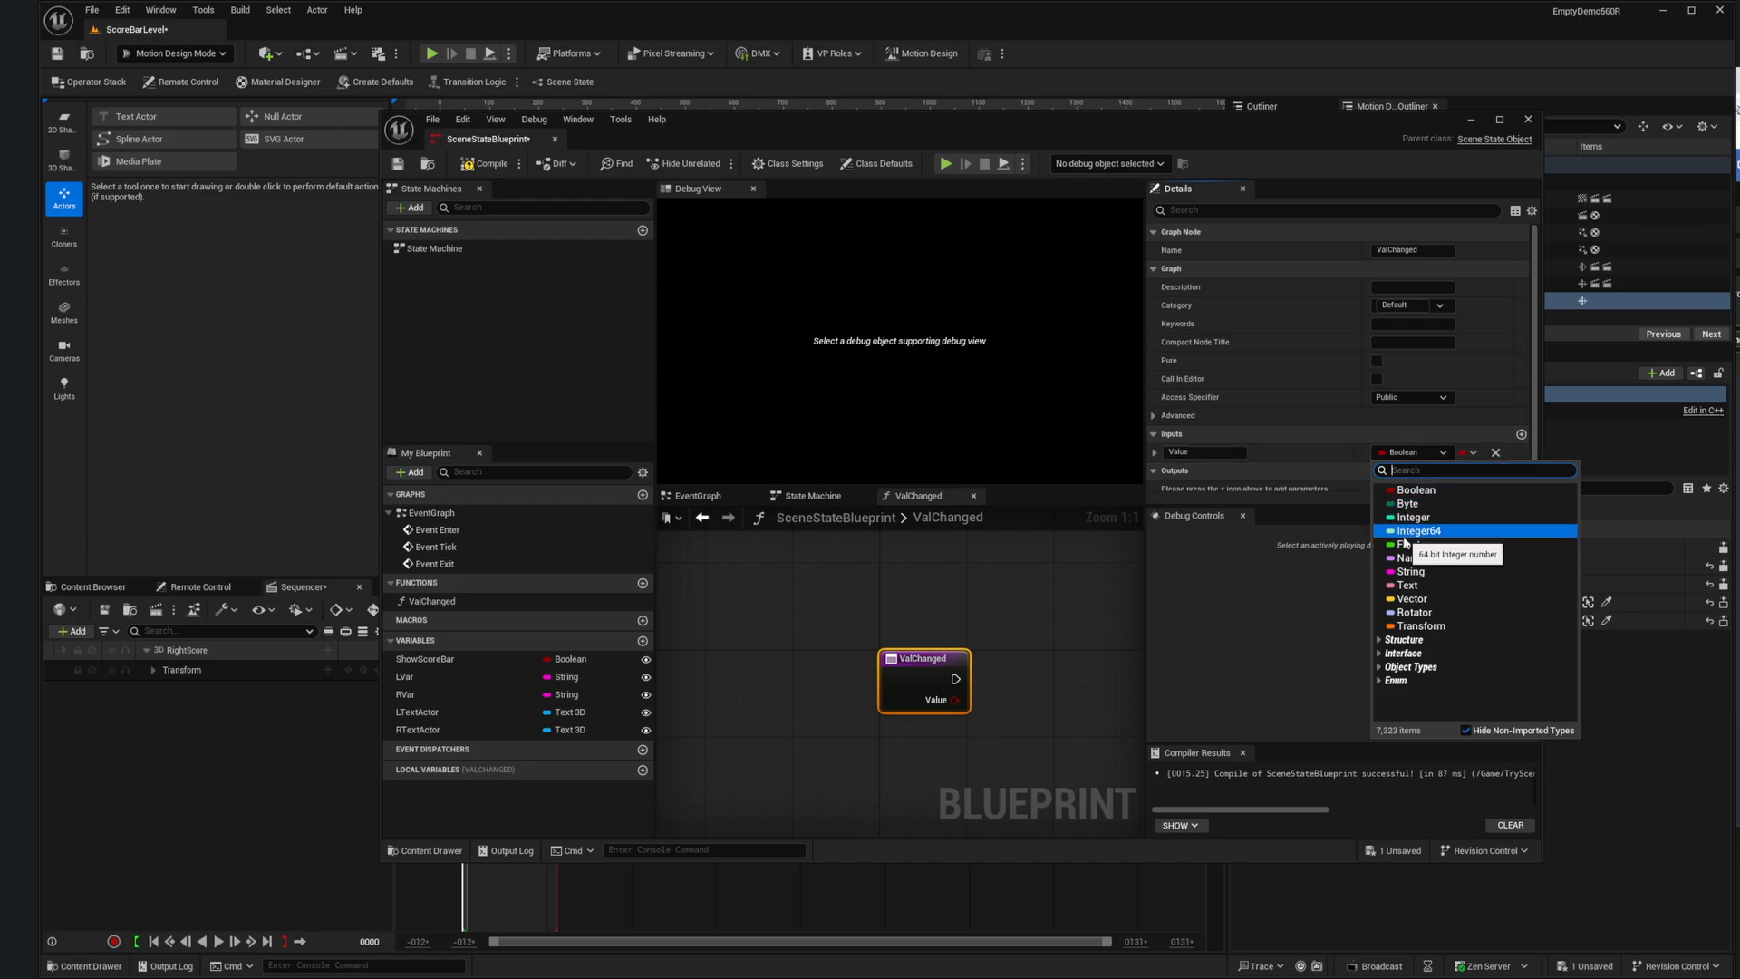
{"action": "left_click", "coordinate": [1410, 571]}
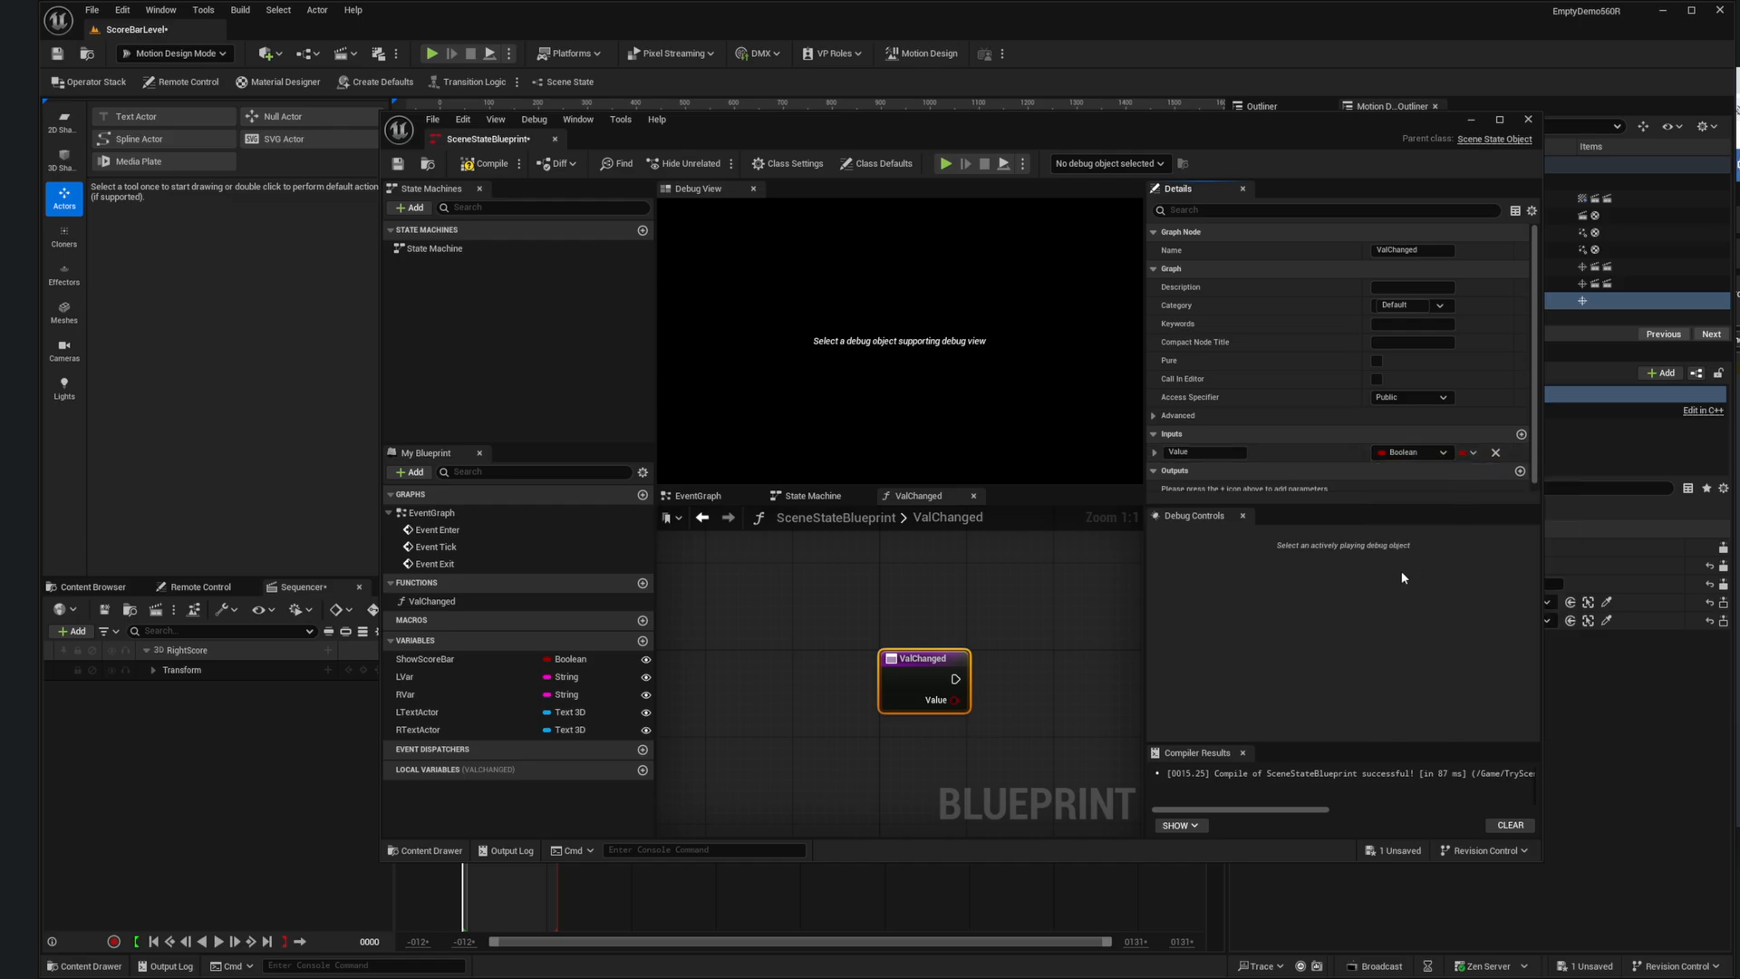
{"action": "left_click", "coordinate": [1522, 434]}
{"action": "type", "text": "Text"}
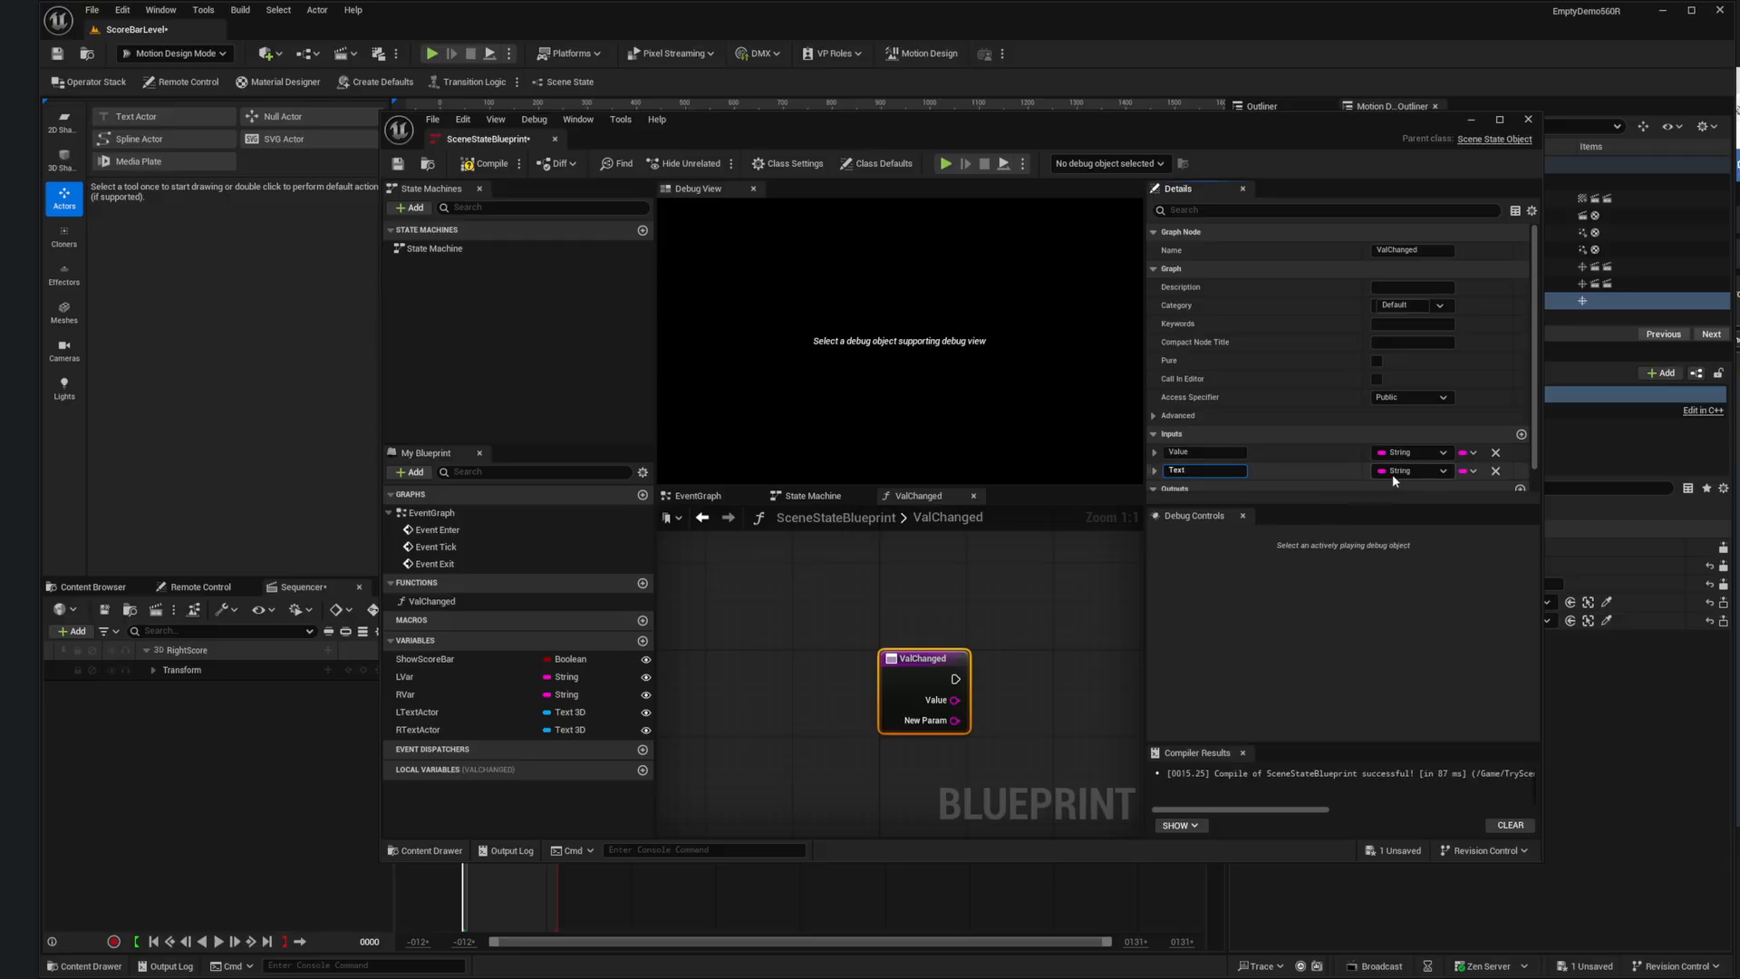
{"action": "key", "text": "Return"}
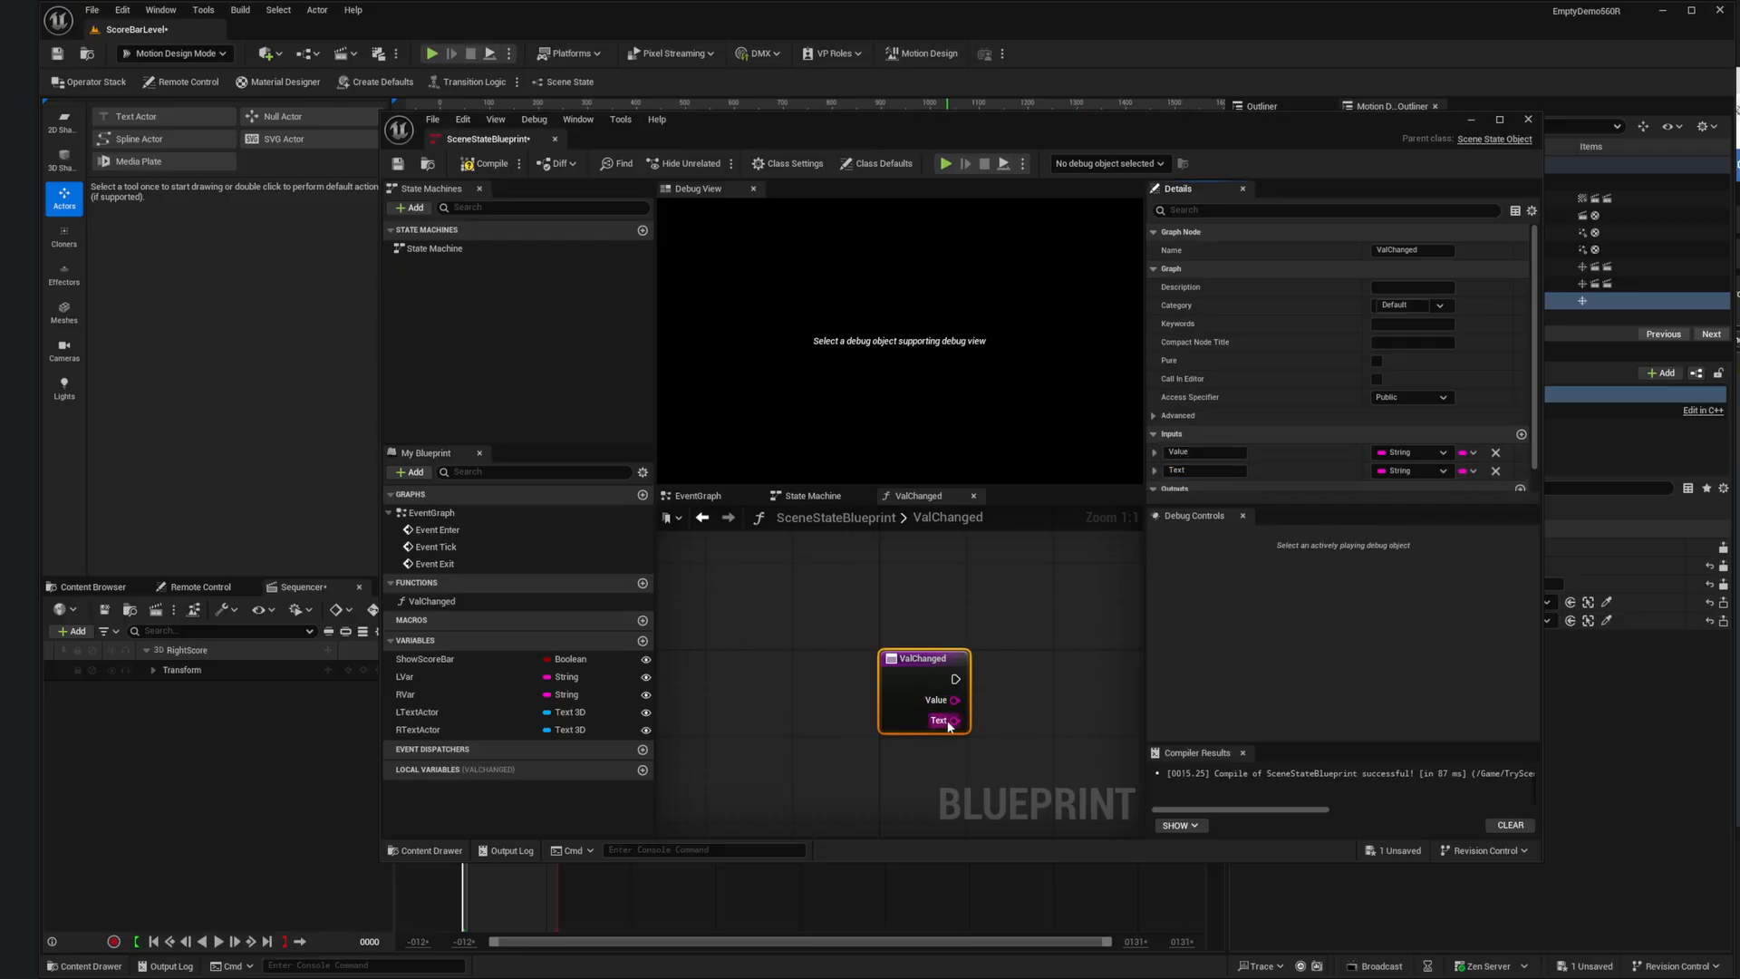
Step: Rename the ValChanged function's inputs from Value and Text to InVal and ShowVal
{"action": "double_click", "coordinate": [1204, 452]}
{"action": "key", "text": "Return"}
{"action": "double_click", "coordinate": [1194, 471]}
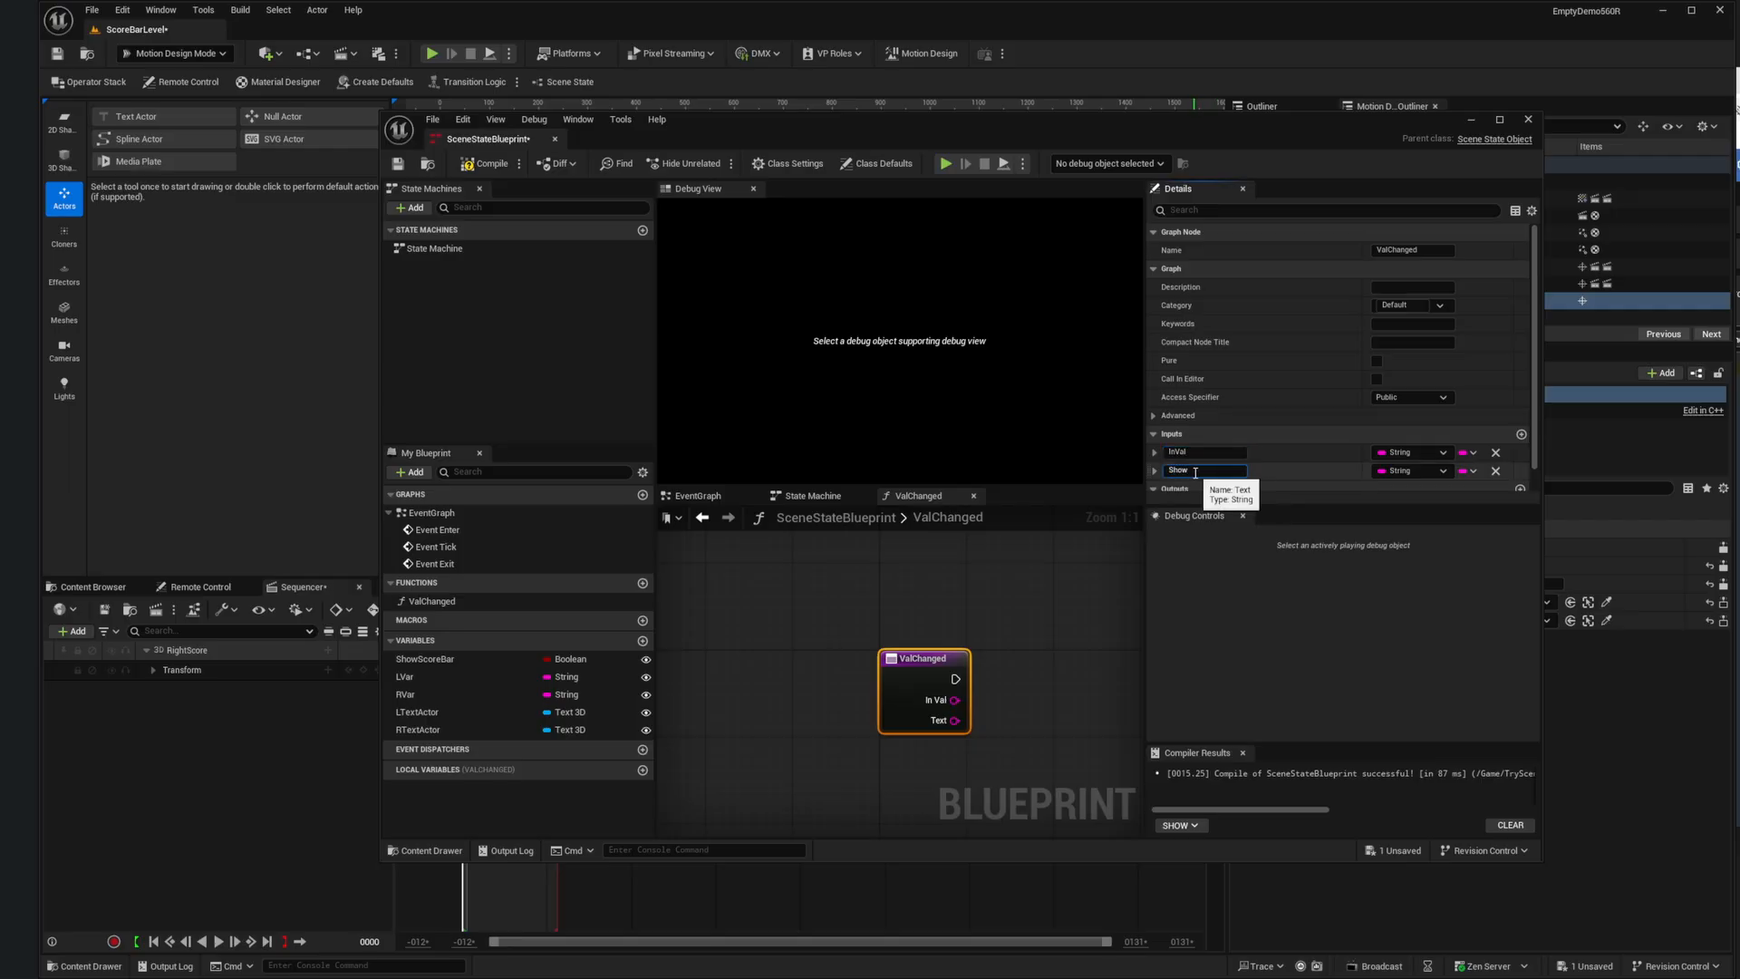
{"action": "key", "text": "Return"}
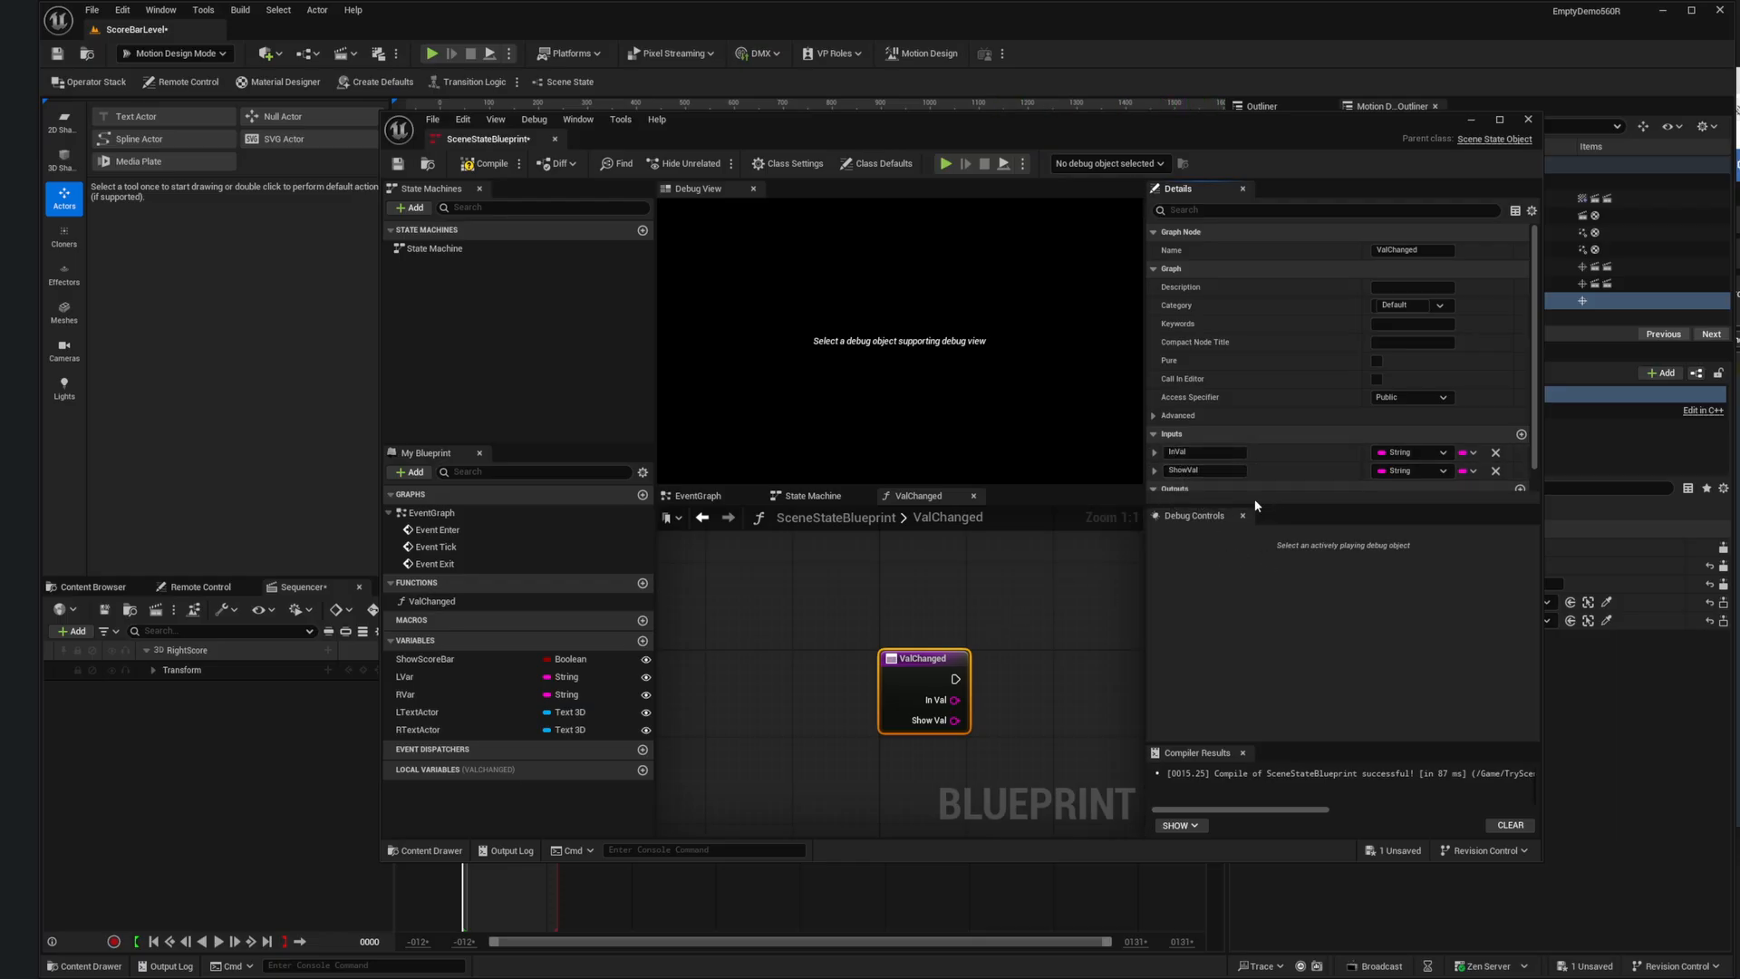
Step: Add a Boolean output named IsChanged to ValChanged, and space the Return Node well apart from the entry node
{"action": "left_click_drag", "start_coordinate": [1258, 504], "coordinate": [1256, 614]}
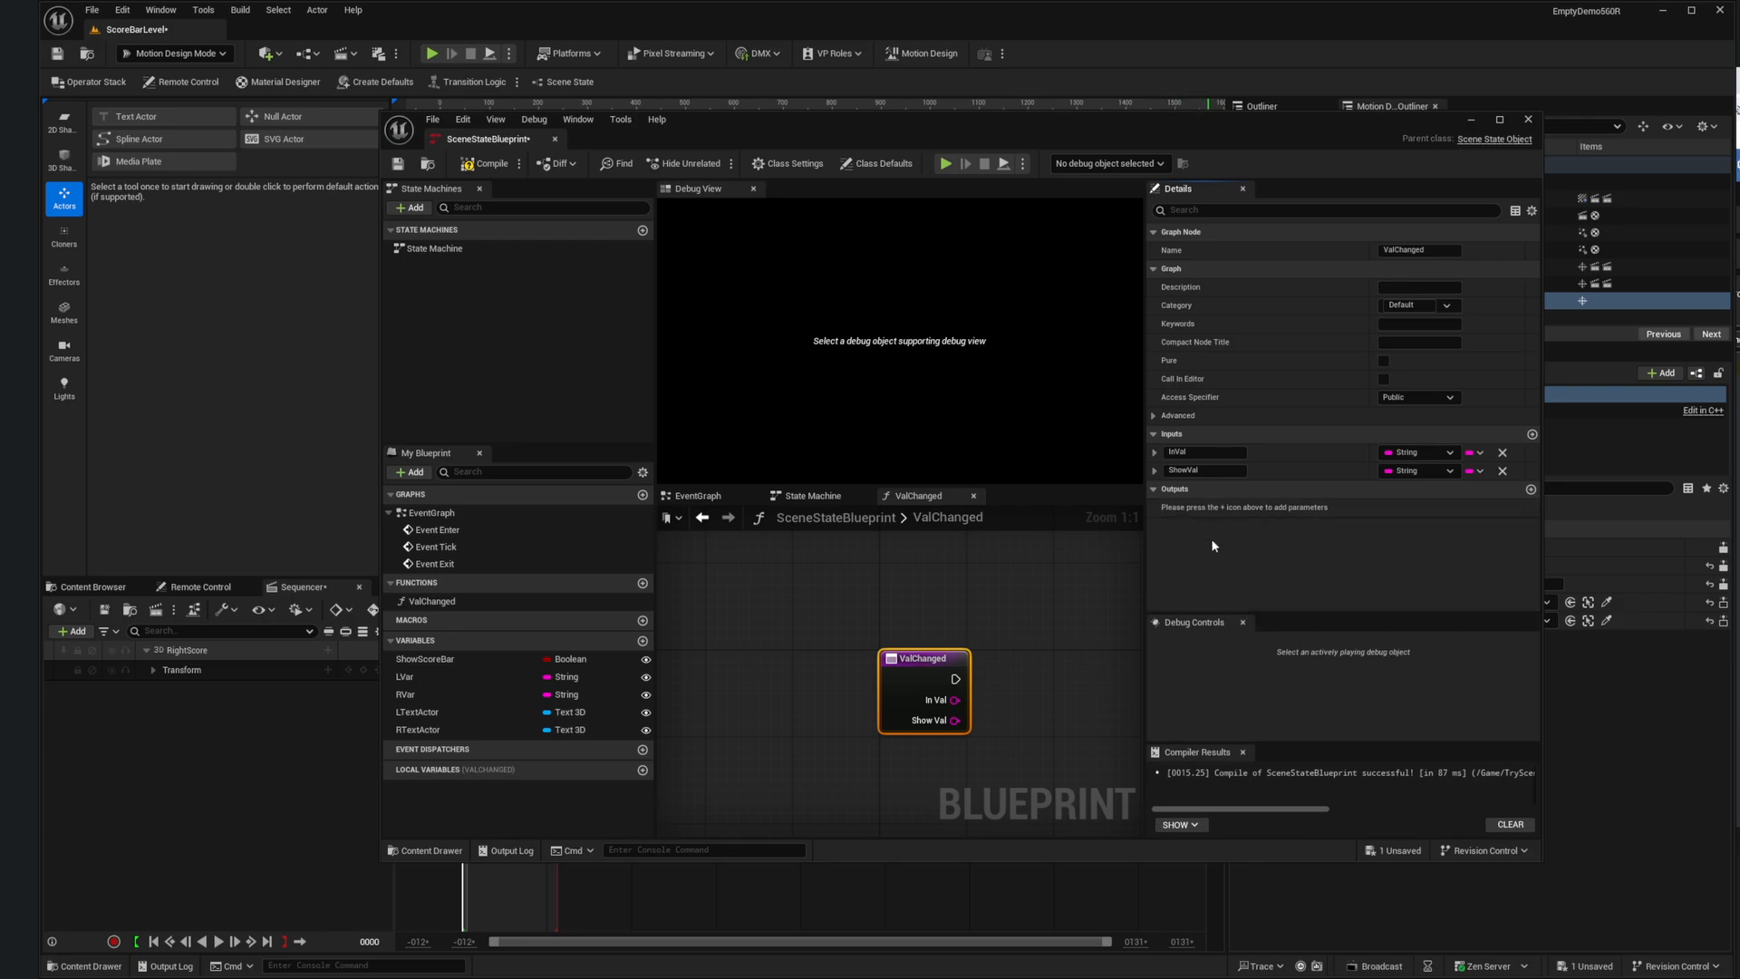
{"action": "left_click_drag", "start_coordinate": [940, 657], "coordinate": [777, 624]}
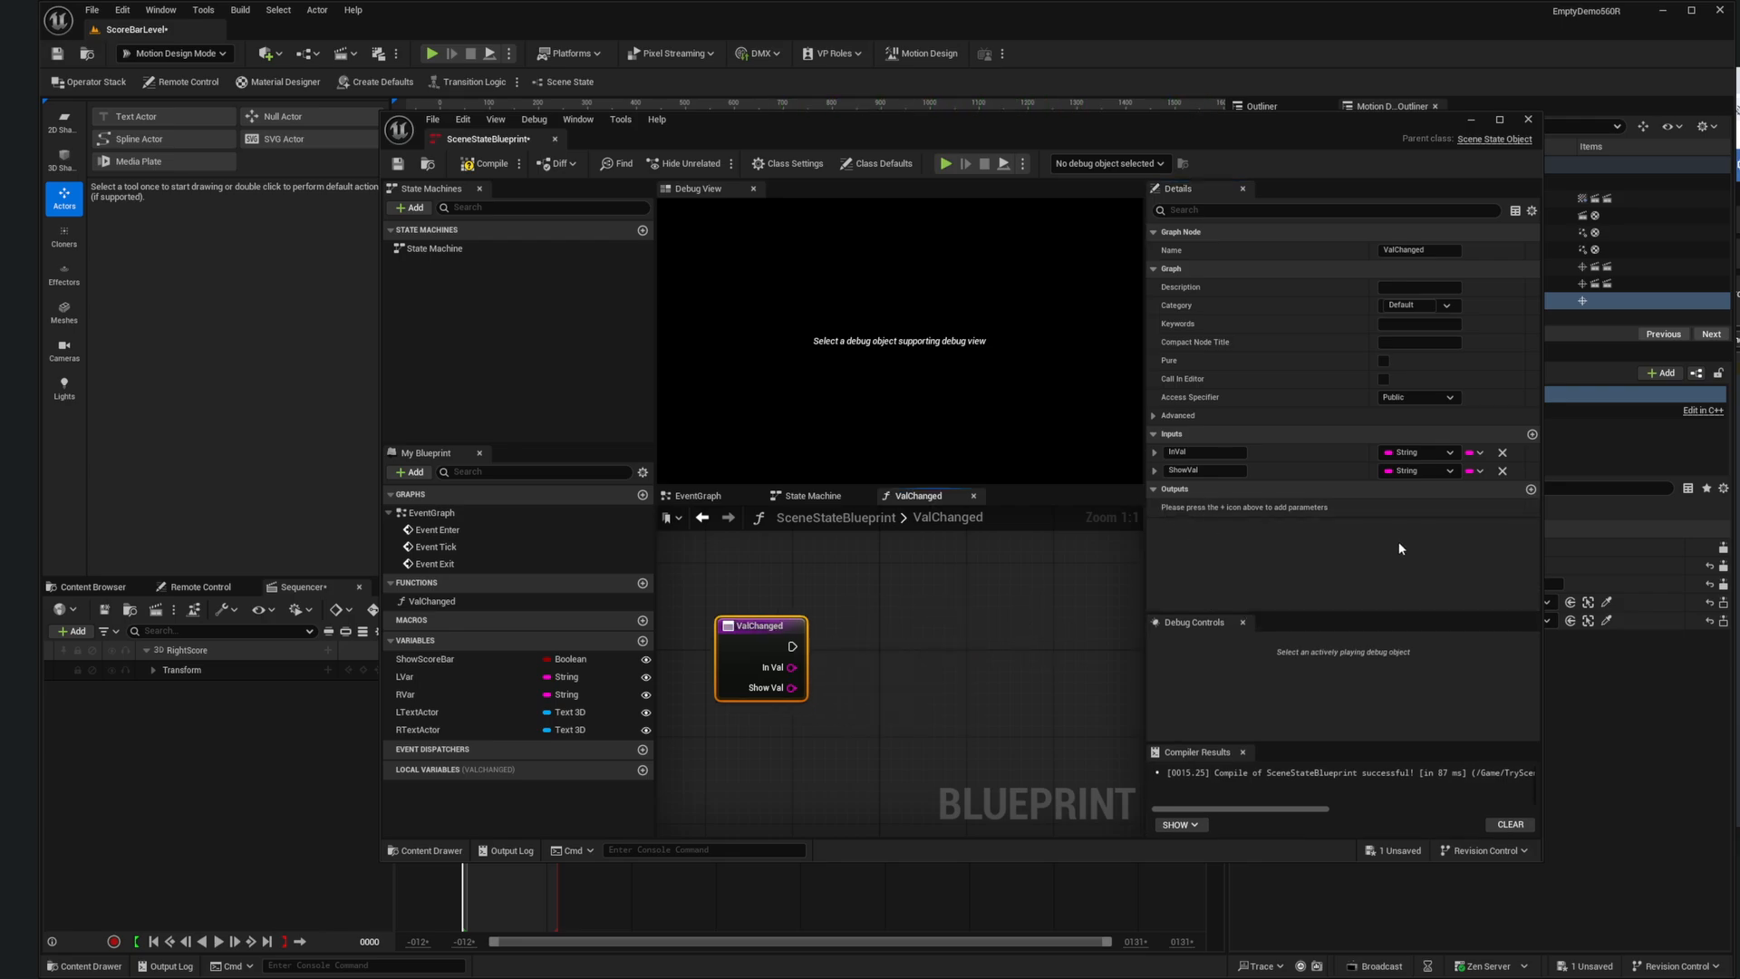
{"action": "left_click", "coordinate": [1531, 491]}
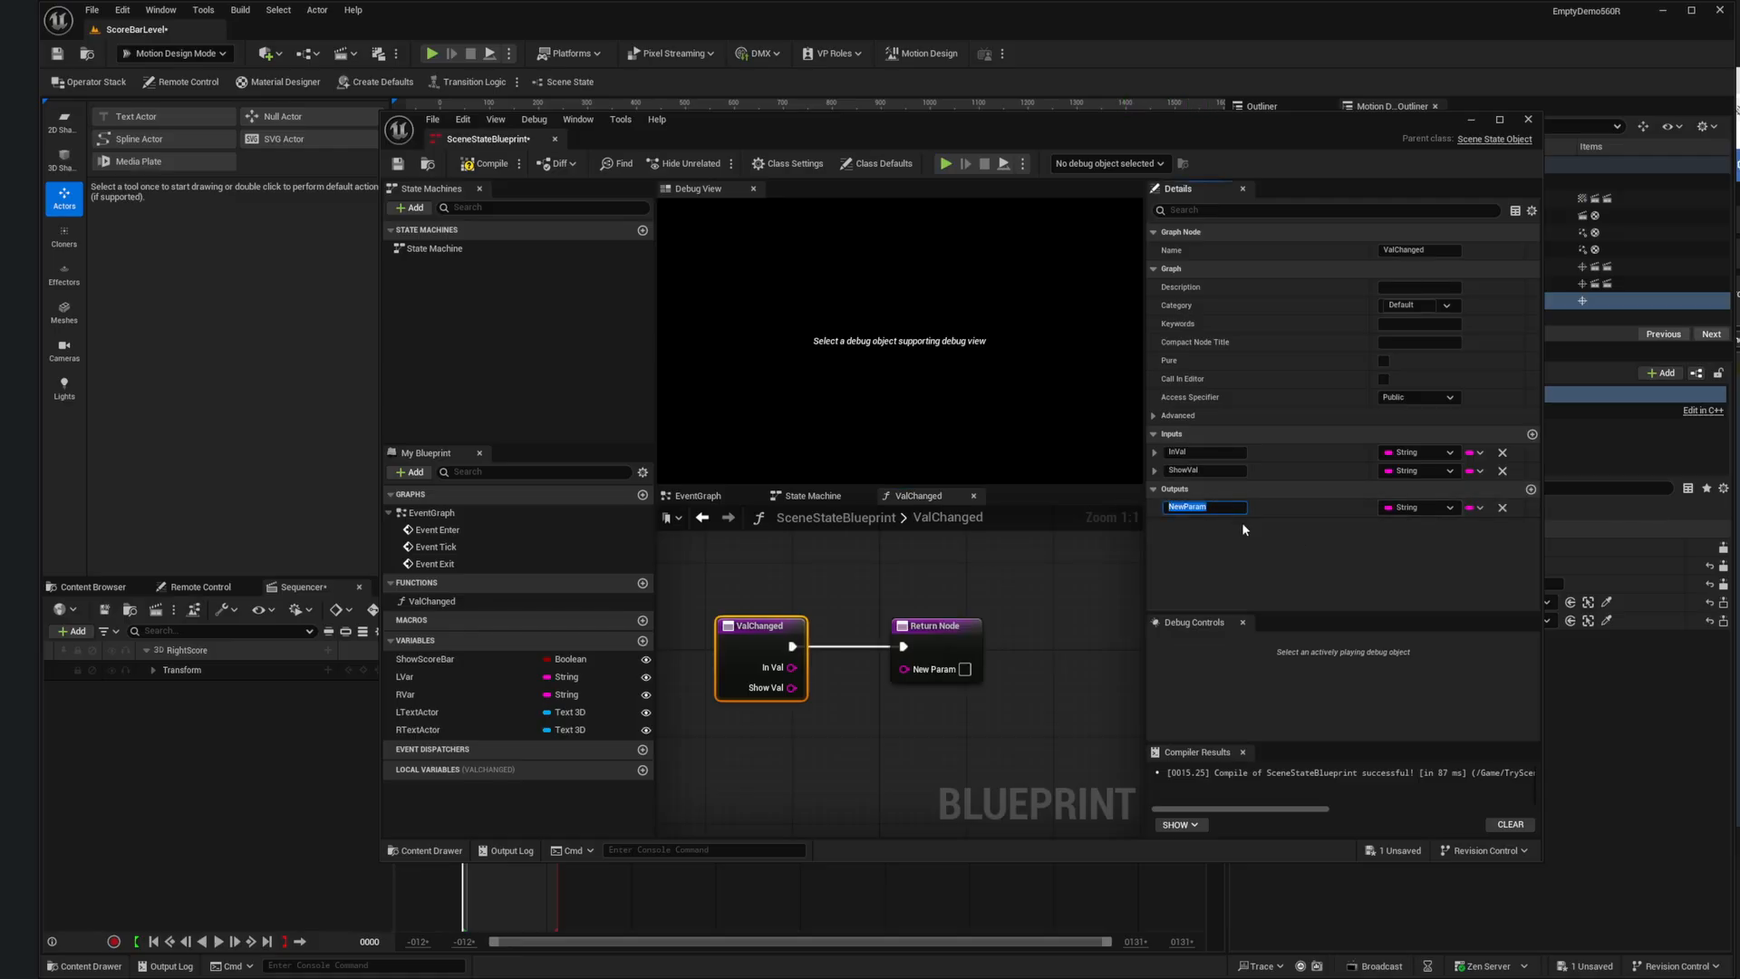
{"action": "type", "text": "IsChanged"}
{"action": "key", "text": "Return"}
{"action": "left_click", "coordinate": [1407, 510]}
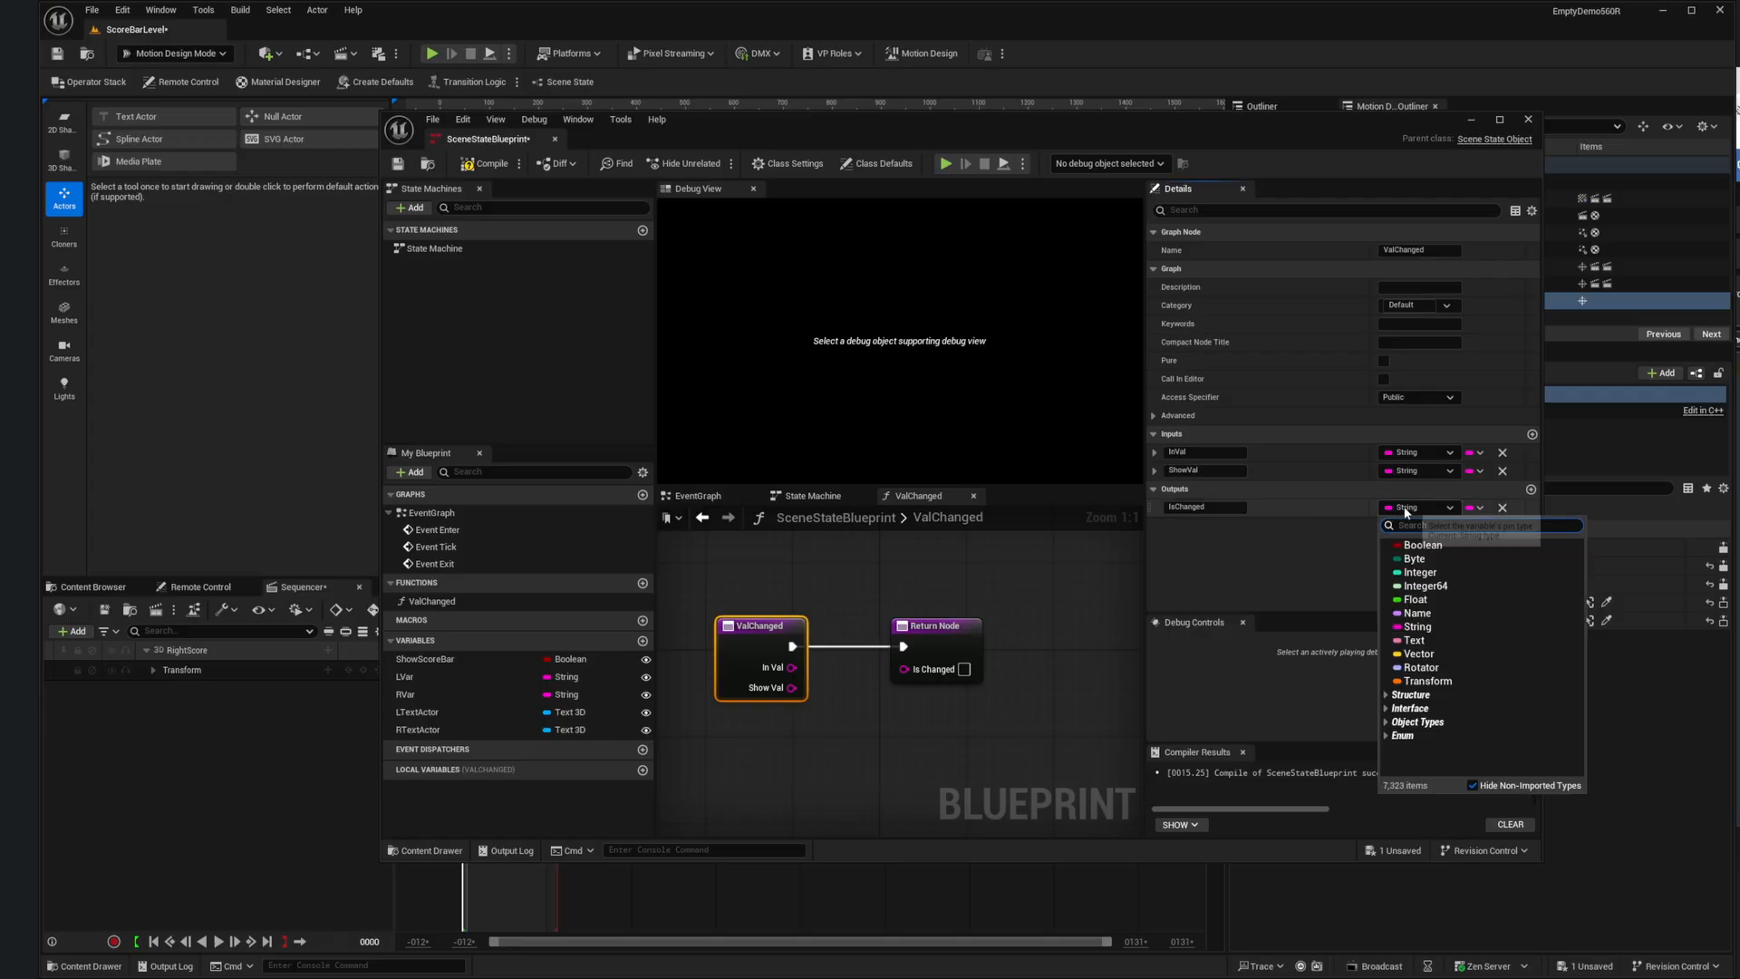
{"action": "left_click", "coordinate": [1421, 545]}
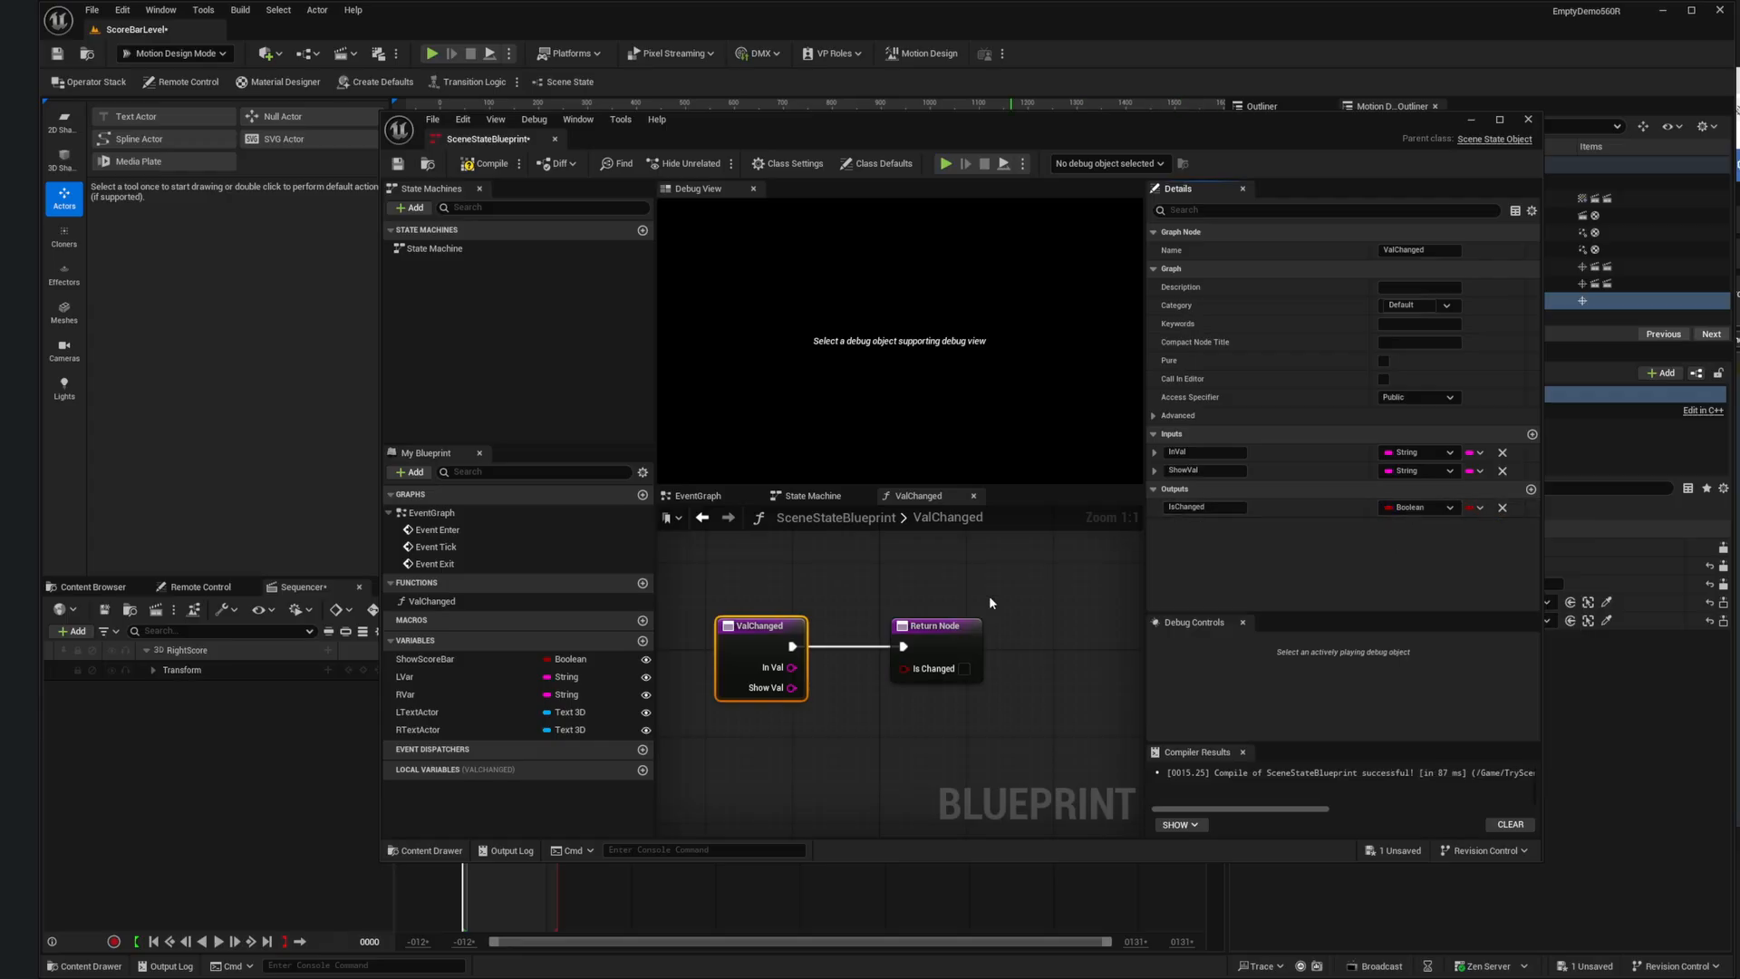
{"action": "left_click_drag", "start_coordinate": [905, 626], "coordinate": [1044, 626]}
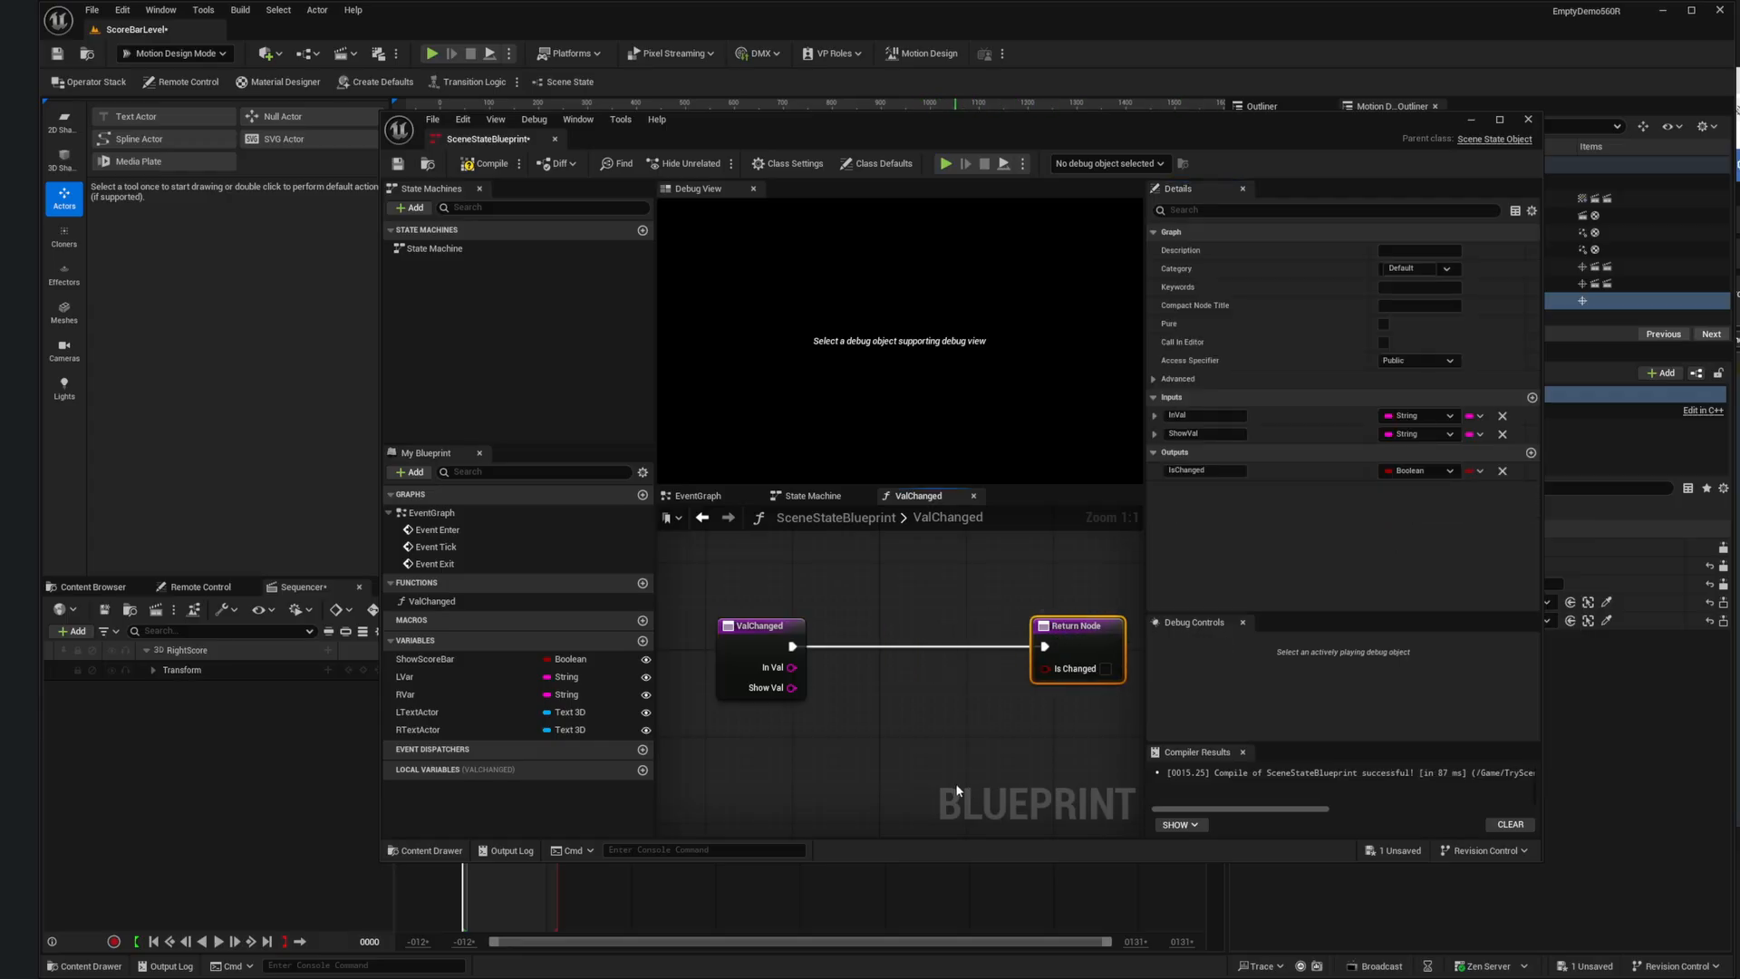
{"action": "scroll", "coordinate": [934, 770], "scroll_direction": "down", "scroll_amount": 2}
{"action": "left_click_drag", "start_coordinate": [1078, 600], "coordinate": [1118, 600]}
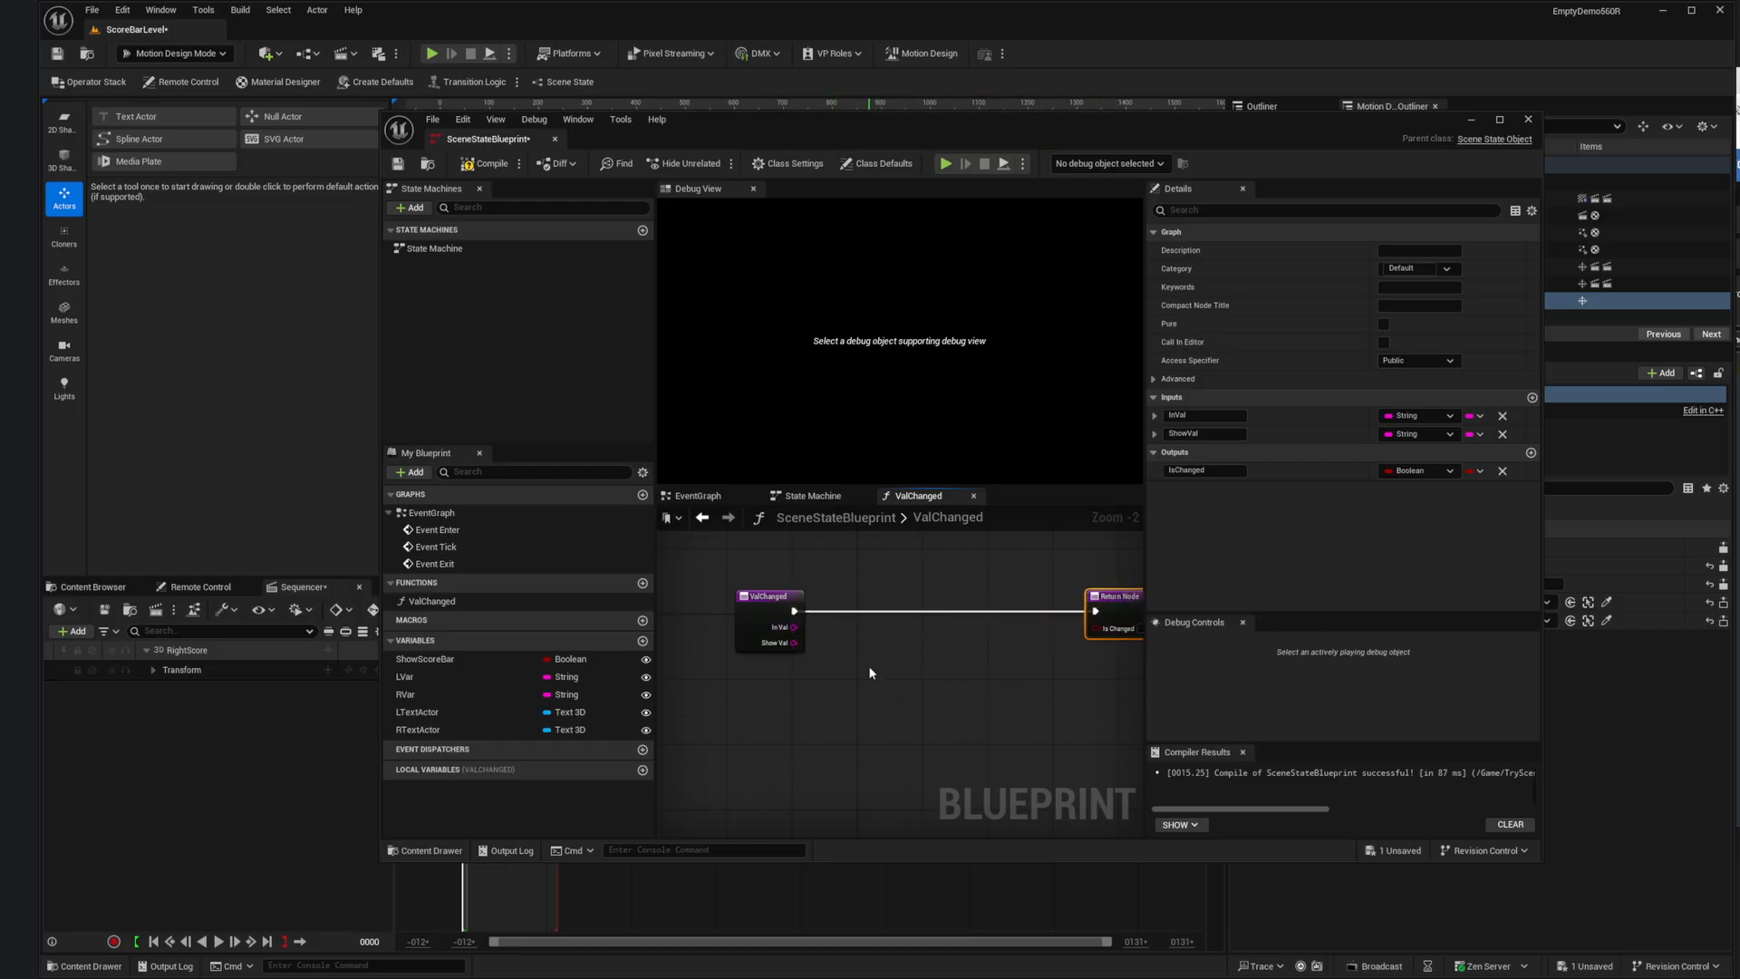
Step: Convert the In Val and Show Val inputs to integers with a String To Integer node each
{"action": "left_click_drag", "start_coordinate": [794, 628], "coordinate": [839, 640]}
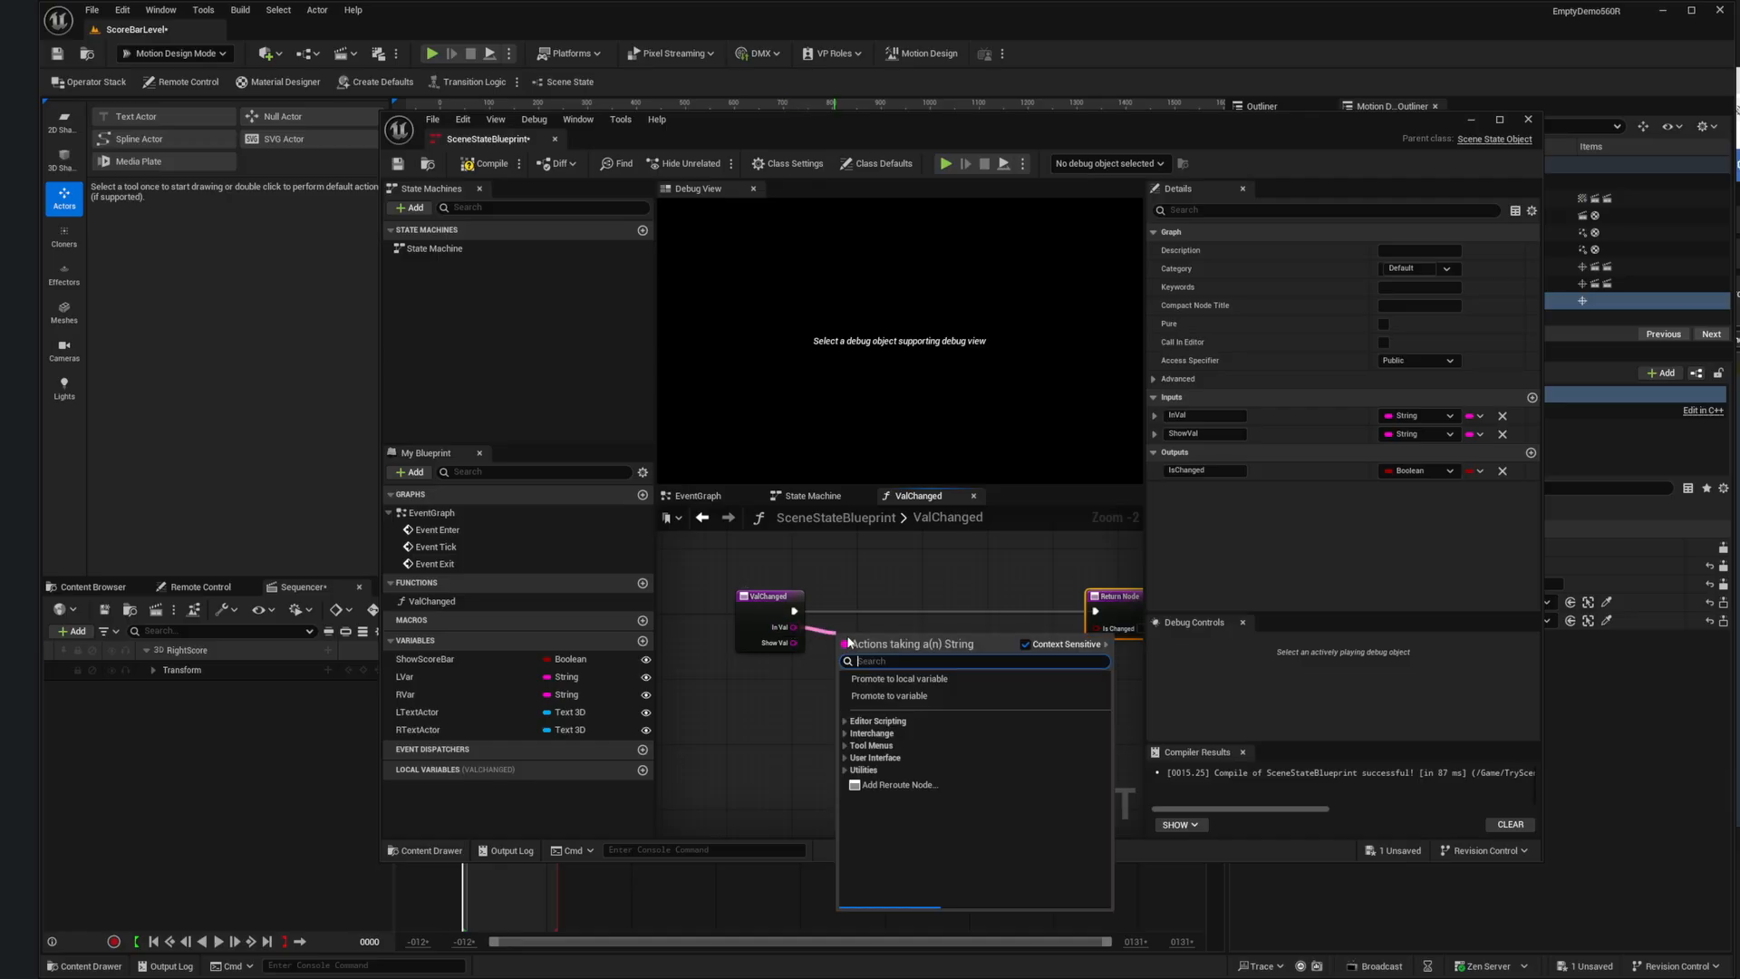
{"action": "type", "text": "T"}
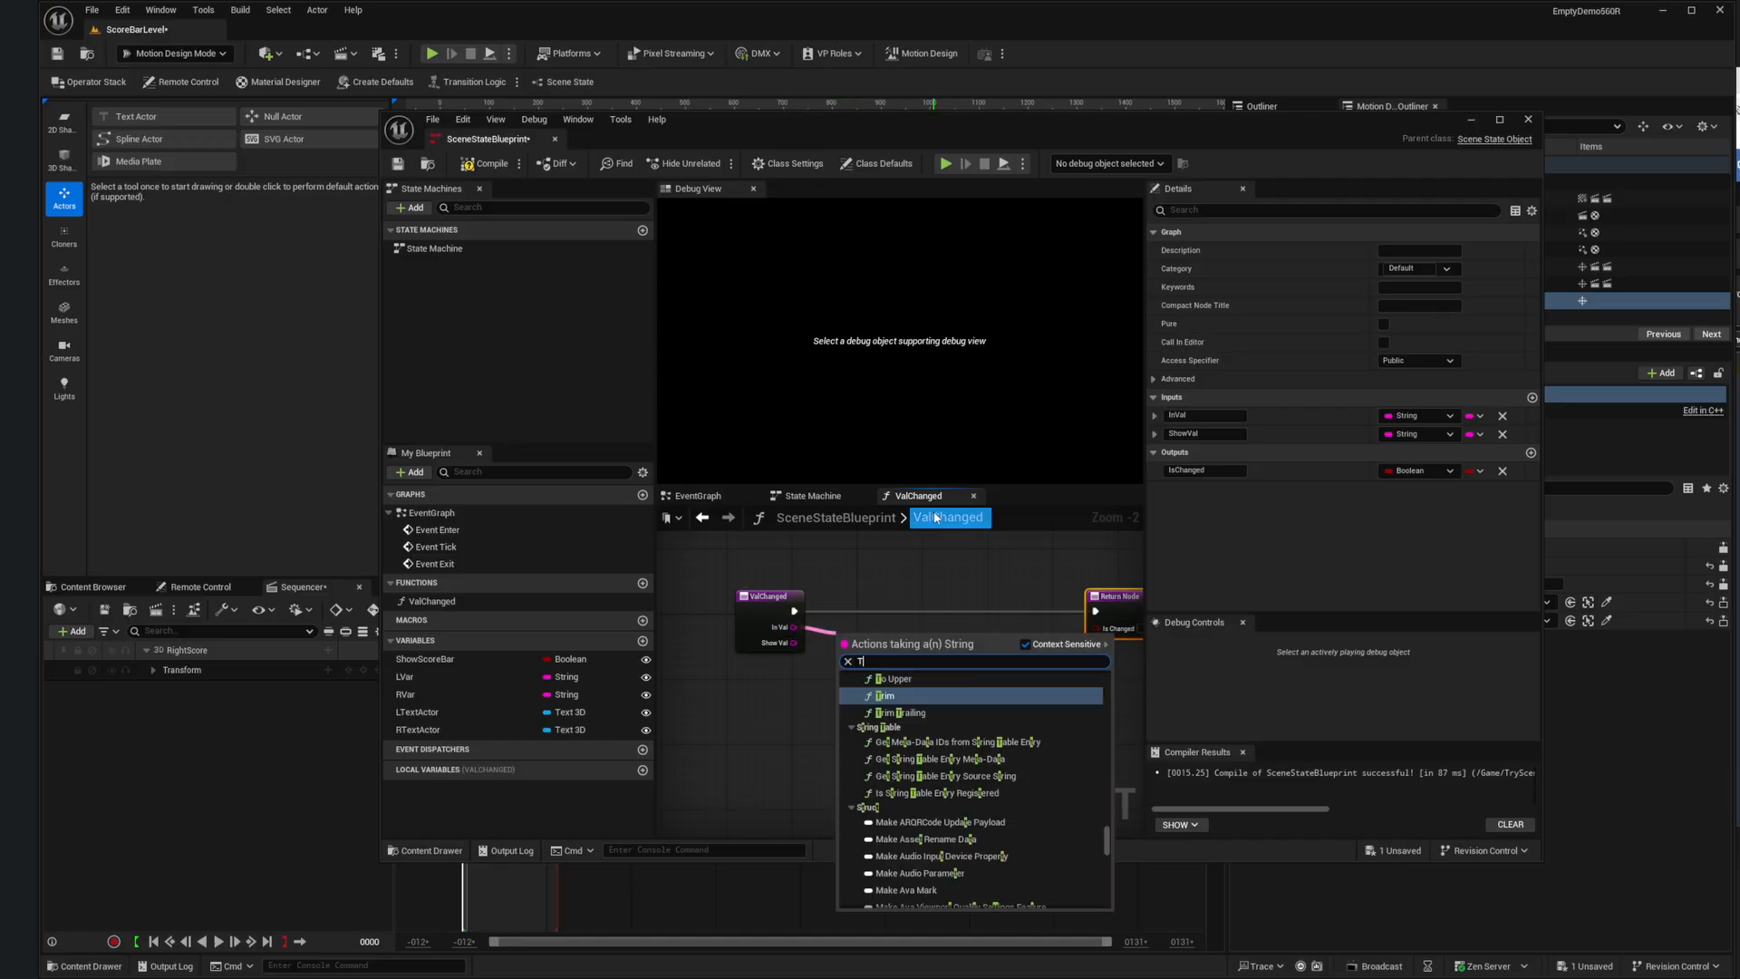
{"action": "type", "text": "o lnt"}
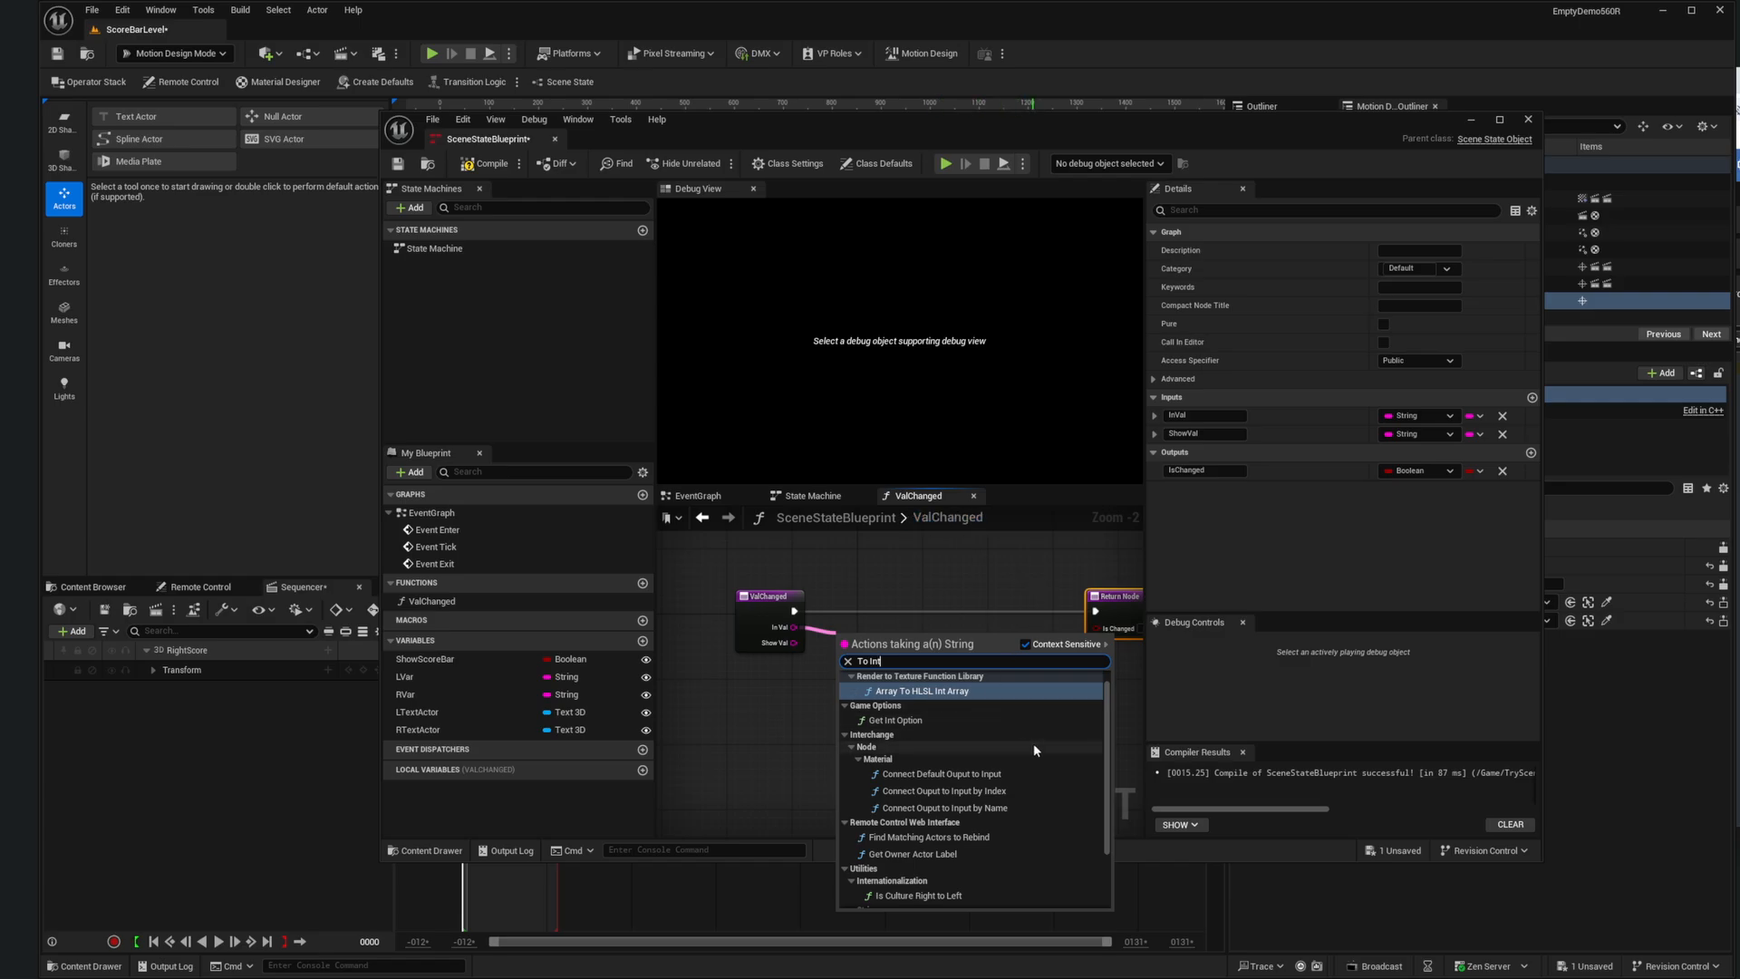
{"action": "scroll", "coordinate": [1042, 747], "scroll_direction": "down", "scroll_amount": 3}
{"action": "left_click", "coordinate": [899, 883]}
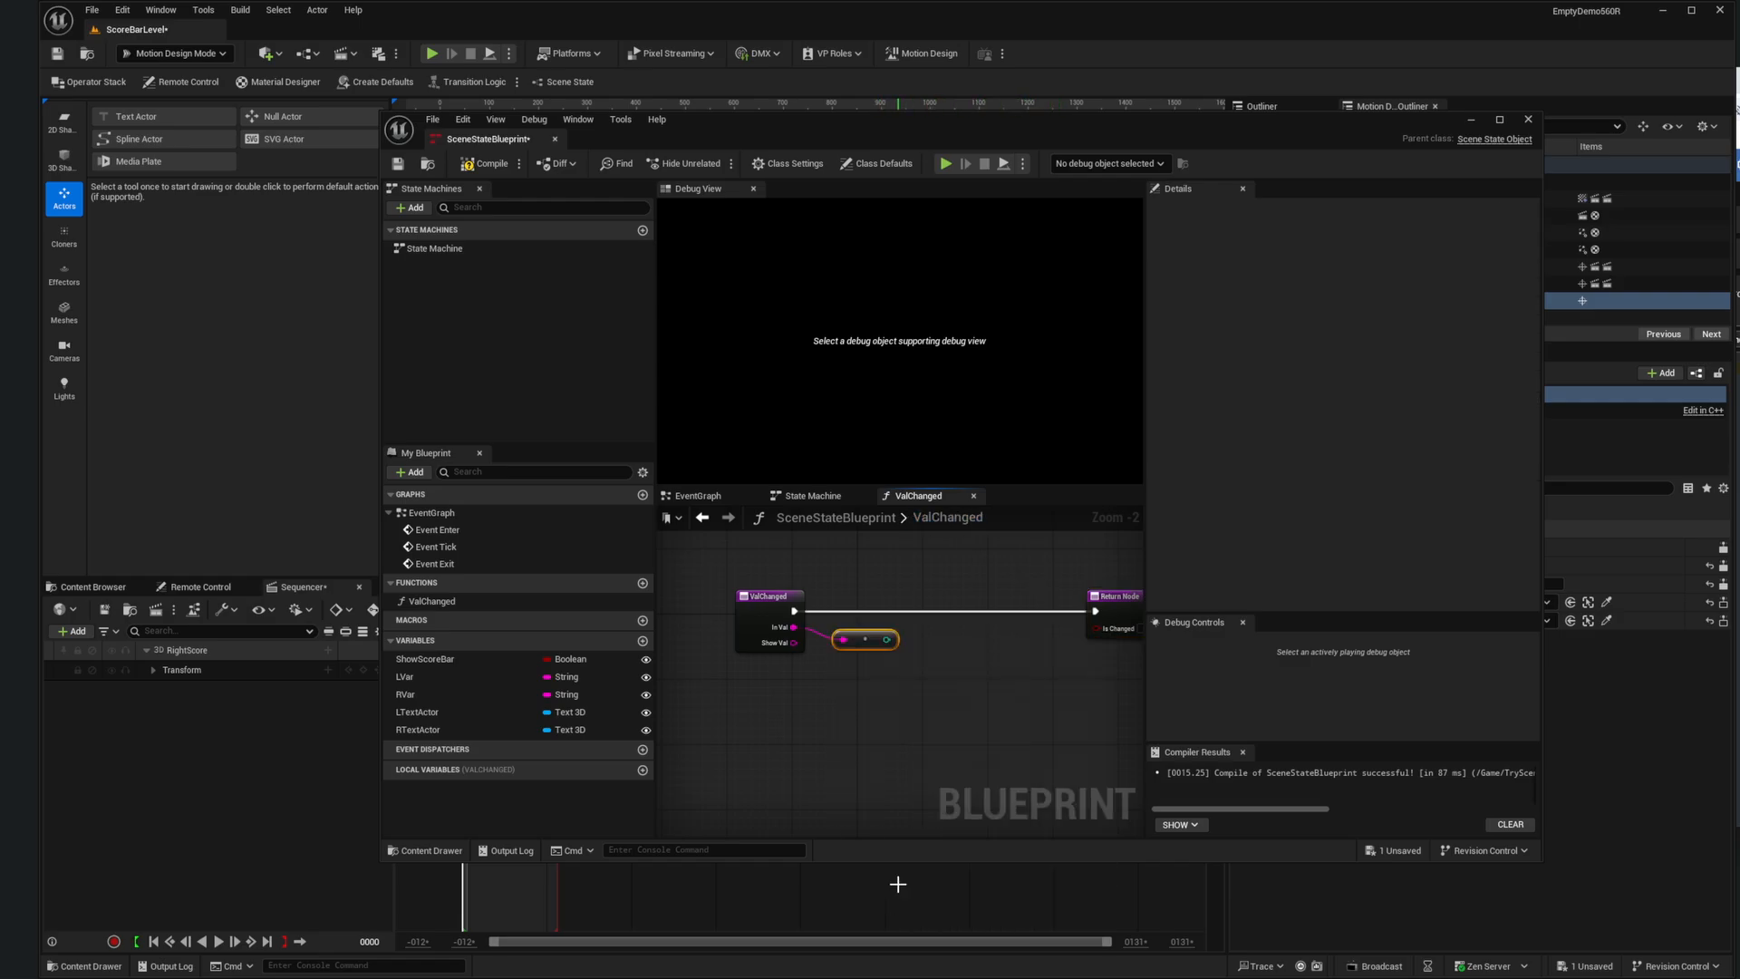
{"action": "left_click_drag", "start_coordinate": [863, 643], "coordinate": [821, 716]}
{"action": "type", "text": "St"}
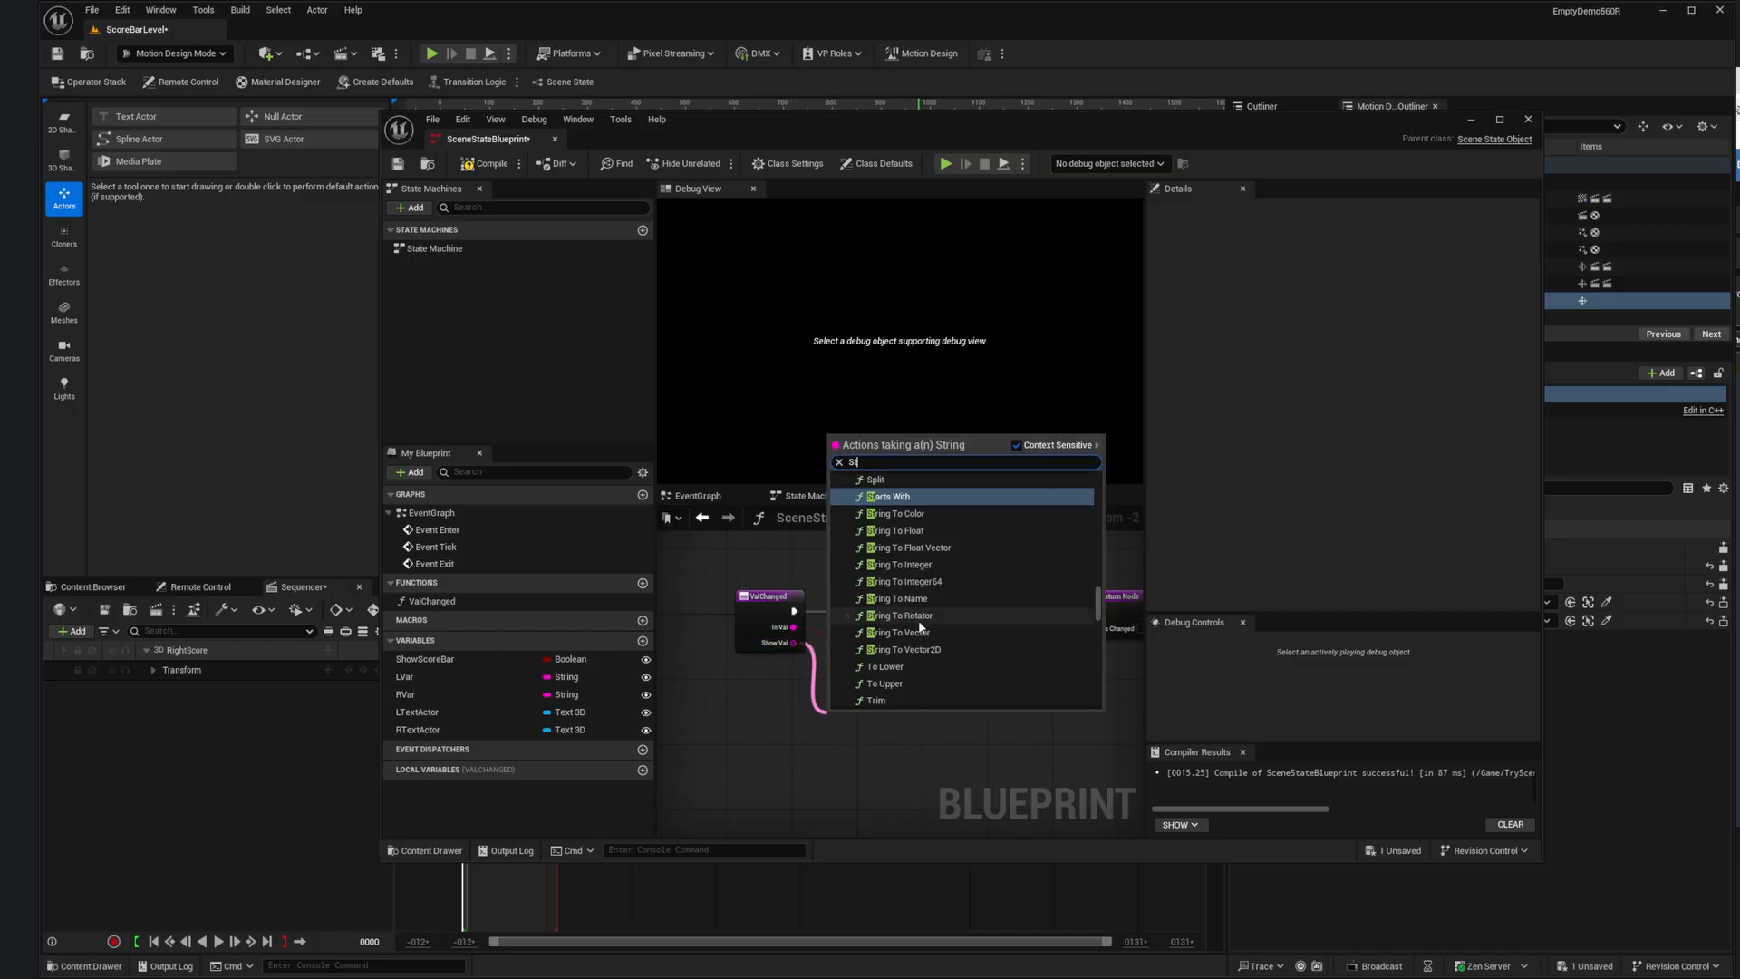
{"action": "type", "text": "ring To"}
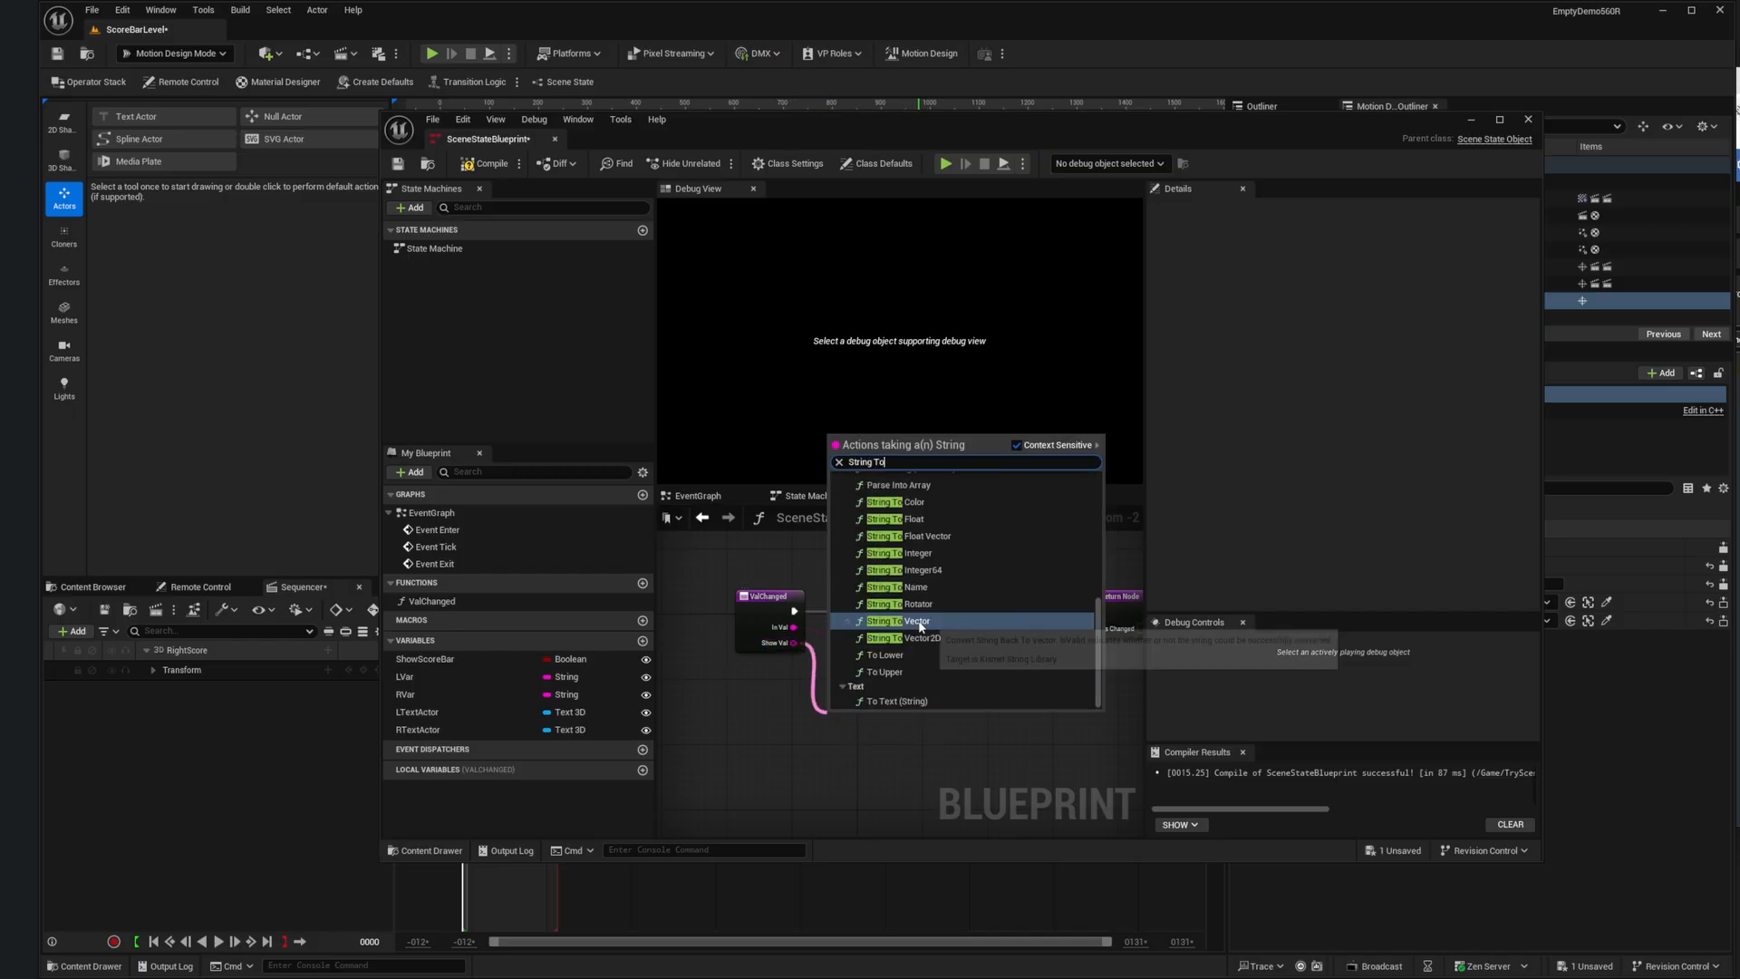
{"action": "left_click", "coordinate": [911, 553]}
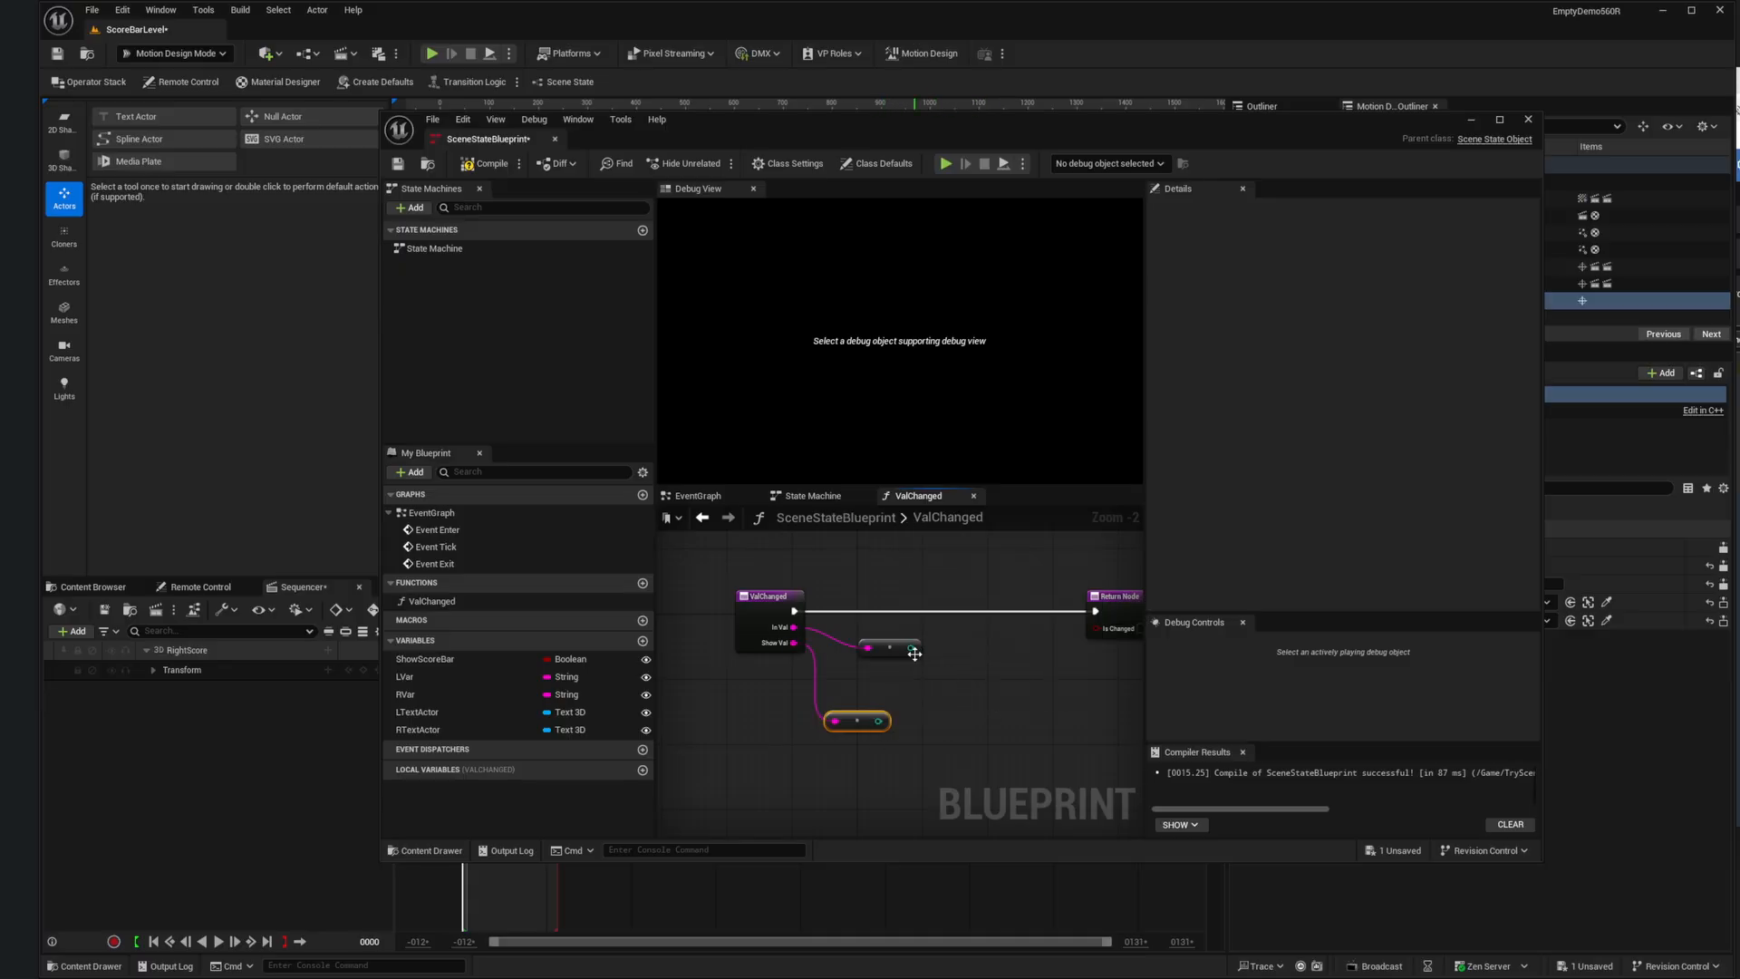
Step: Compare the two converted integers with an Equal (==) node, and arrange the nodes neatly
{"action": "left_click_drag", "start_coordinate": [911, 648], "coordinate": [938, 675]}
{"action": "type", "text": "="}
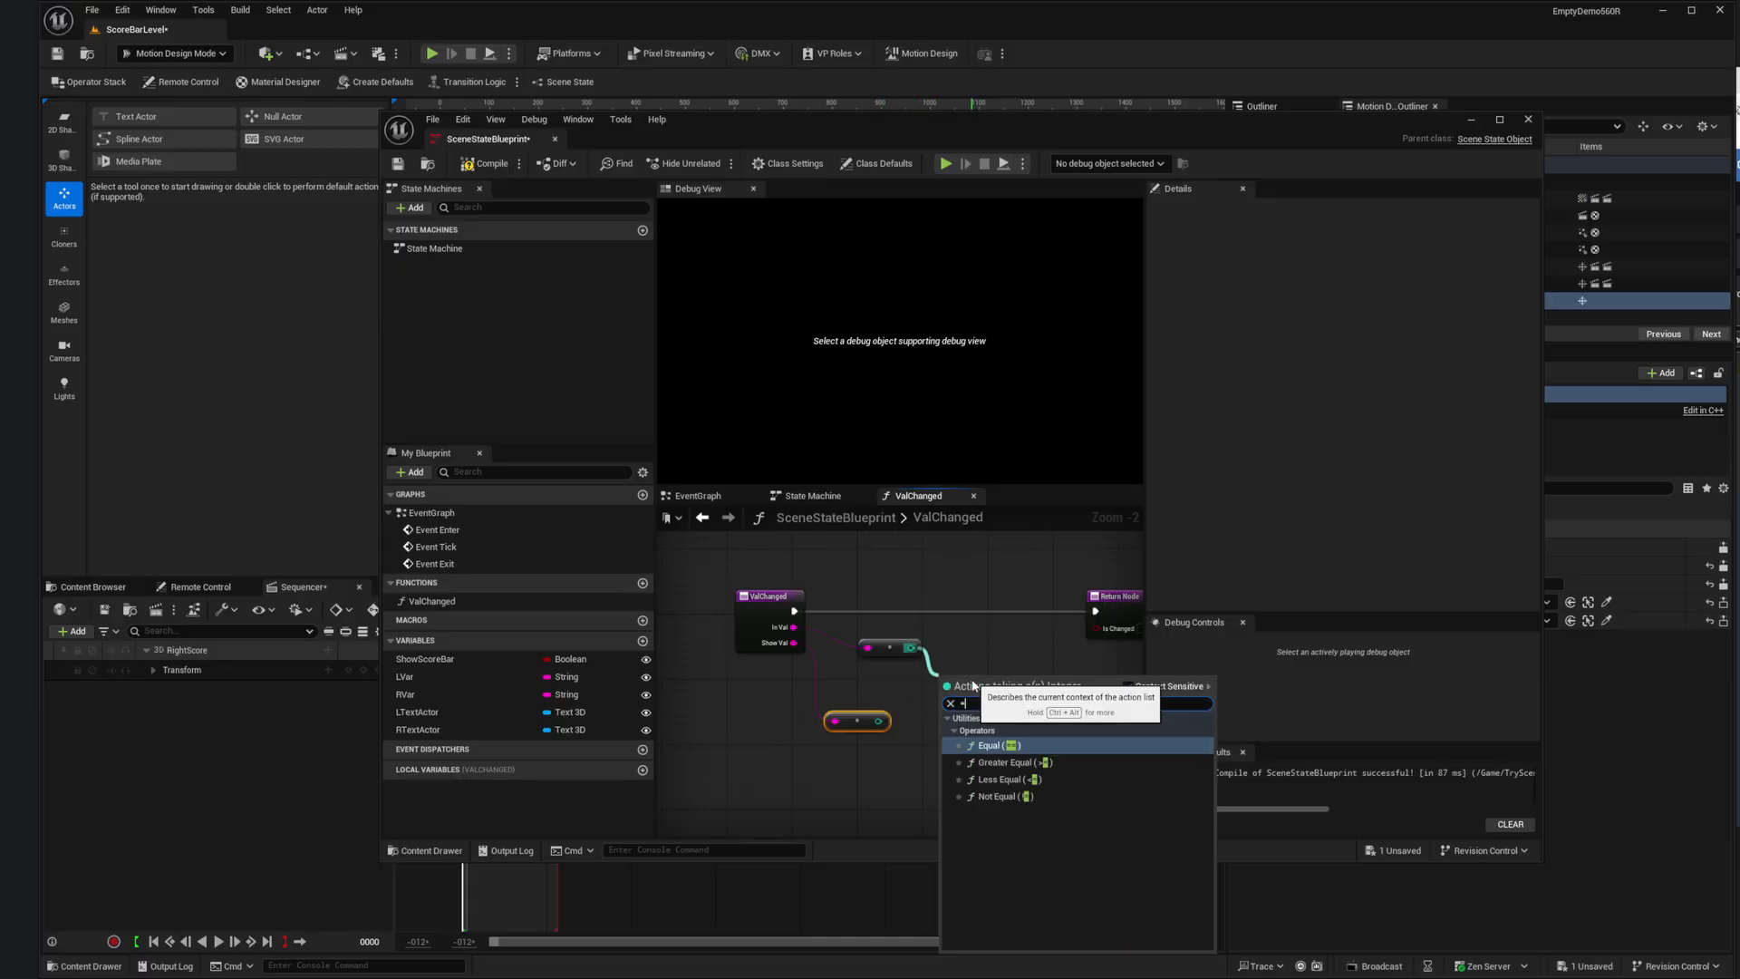
{"action": "left_click", "coordinate": [990, 747]}
{"action": "left_click_drag", "start_coordinate": [878, 720], "coordinate": [886, 647]}
{"action": "right_click_drag", "start_coordinate": [916, 777], "coordinate": [787, 795]}
{"action": "left_click_drag", "start_coordinate": [851, 706], "coordinate": [867, 681]}
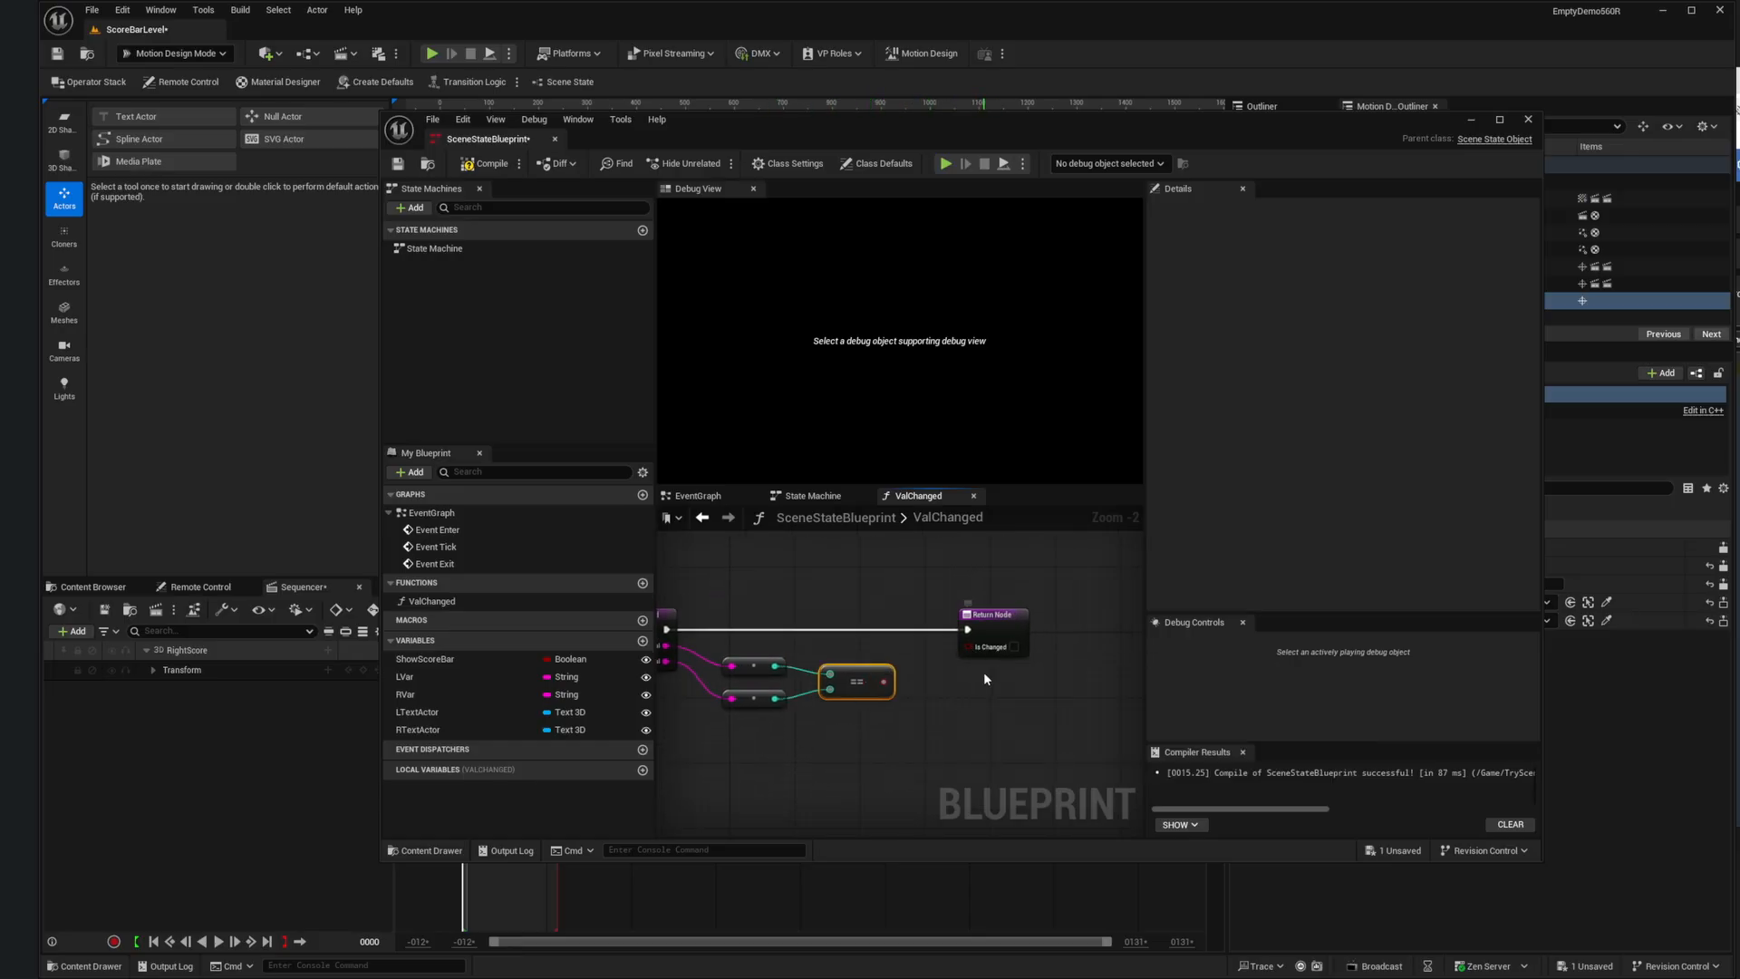
Step: Invert the Equal result with a NOT Boolean node, connect it to Is Changed, and move the Return Node farther out
{"action": "left_click_drag", "start_coordinate": [883, 682], "coordinate": [950, 705]}
{"action": "type", "text": "boo"}
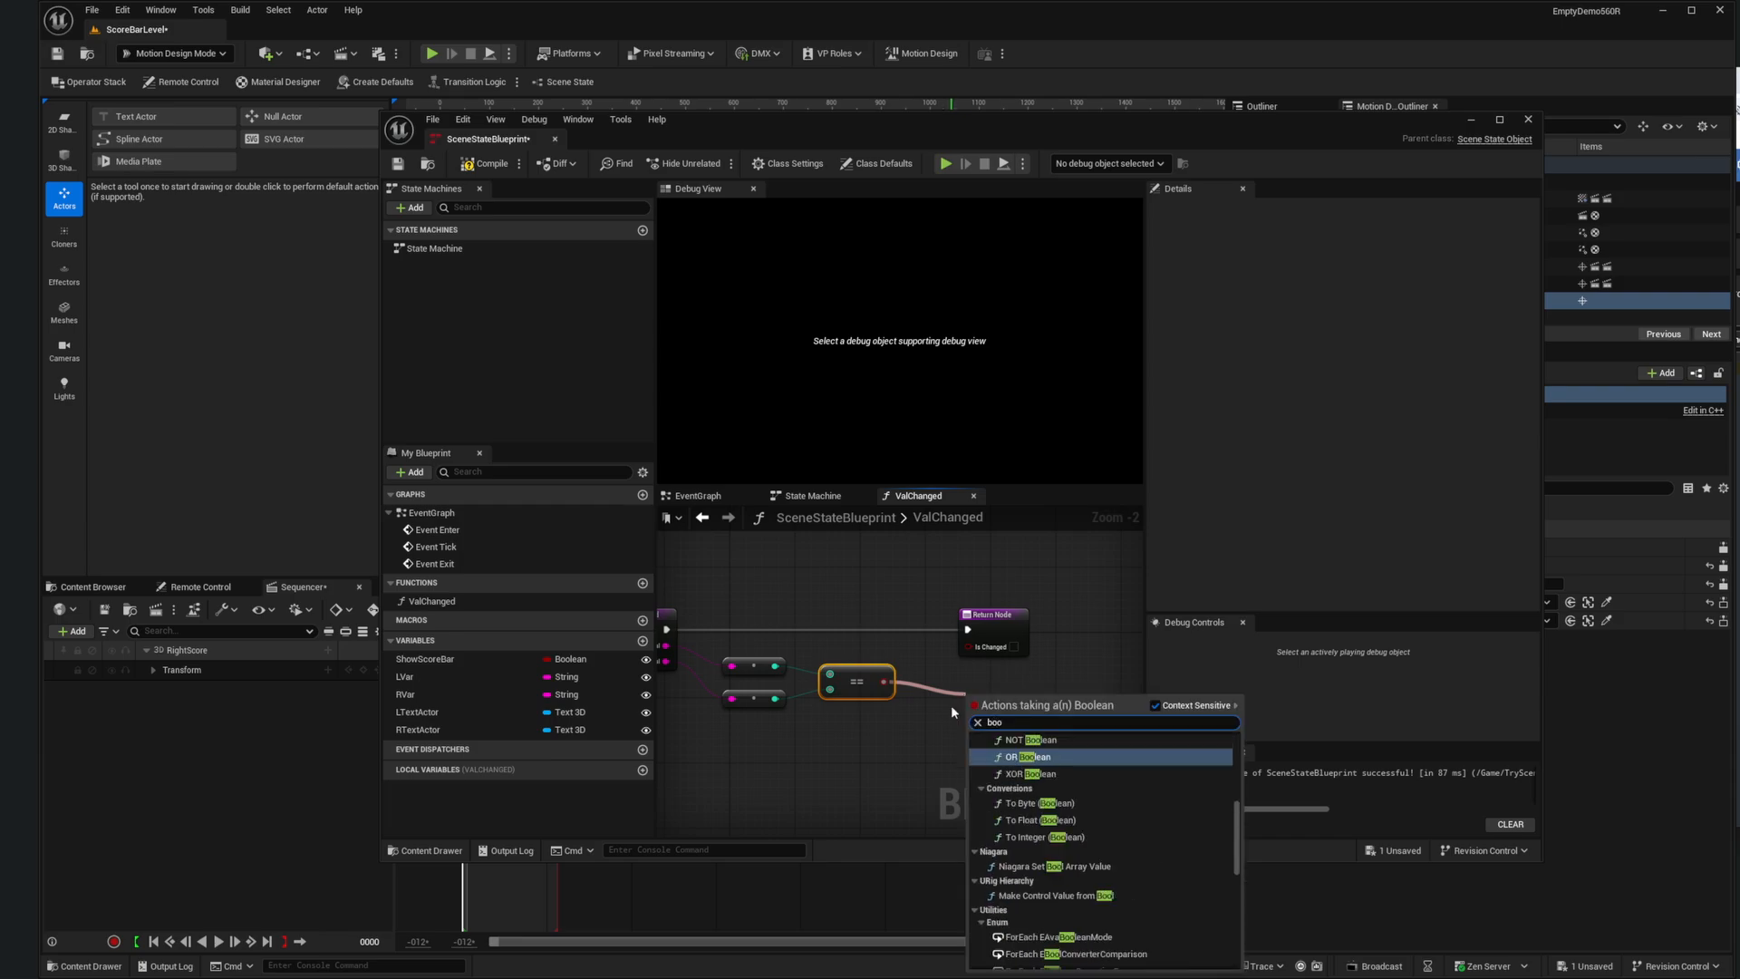
{"action": "left_click", "coordinate": [1019, 739]}
{"action": "left_click_drag", "start_coordinate": [997, 698], "coordinate": [968, 647]}
{"action": "right_click_drag", "start_coordinate": [819, 818], "coordinate": [961, 791]}
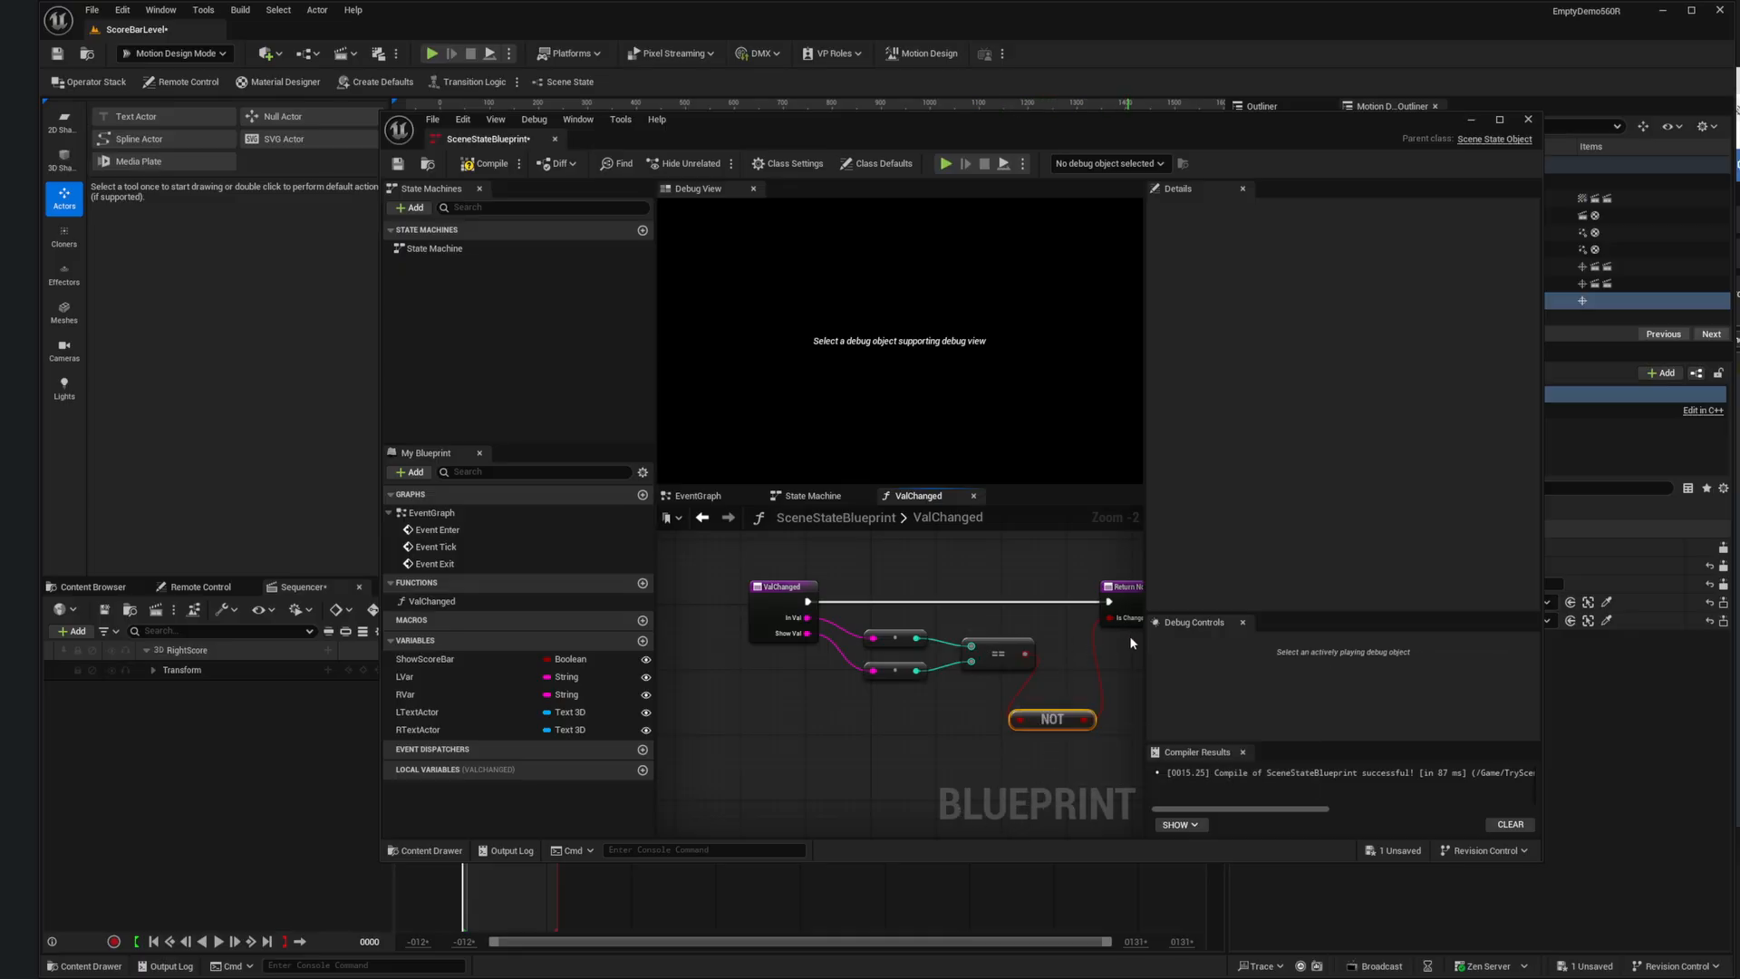
{"action": "right_click_drag", "start_coordinate": [1118, 668], "coordinate": [958, 683]}
{"action": "left_click_drag", "start_coordinate": [975, 603], "coordinate": [1046, 602]}
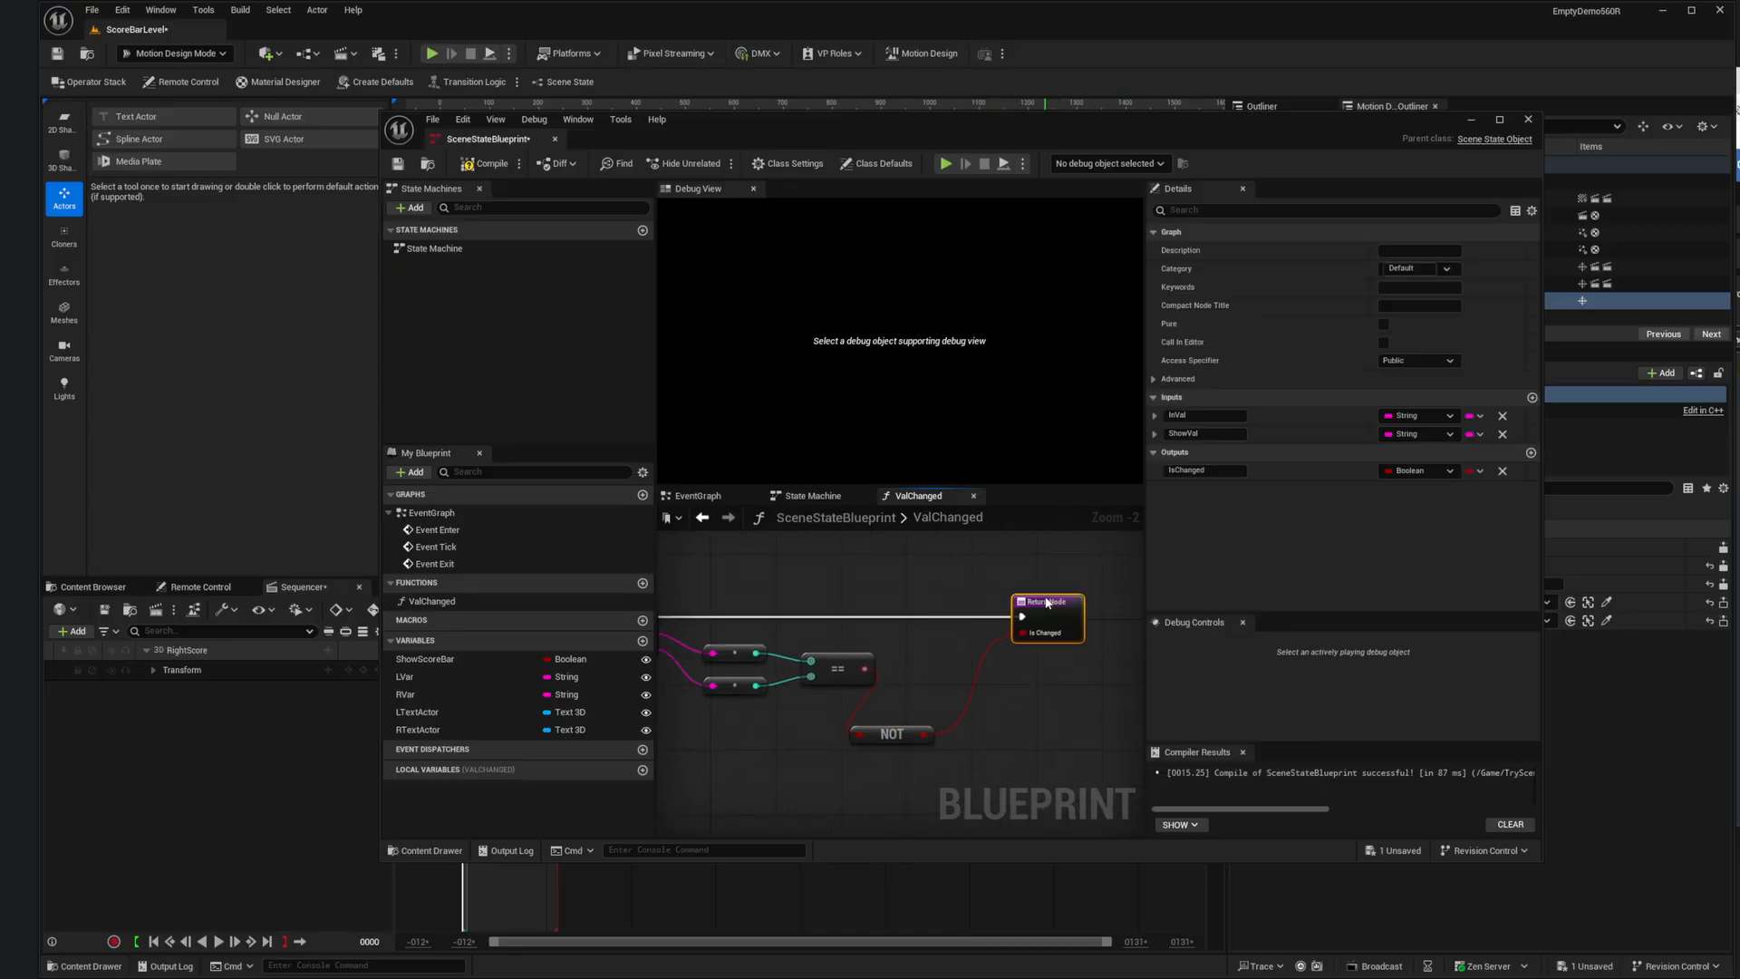
Step: Move the NOT node into line between the Equal node and the Return Node in the ValChanged graph
{"action": "left_click_drag", "start_coordinate": [907, 730], "coordinate": [943, 667]}
{"action": "right_click_drag", "start_coordinate": [807, 759], "coordinate": [942, 743]}
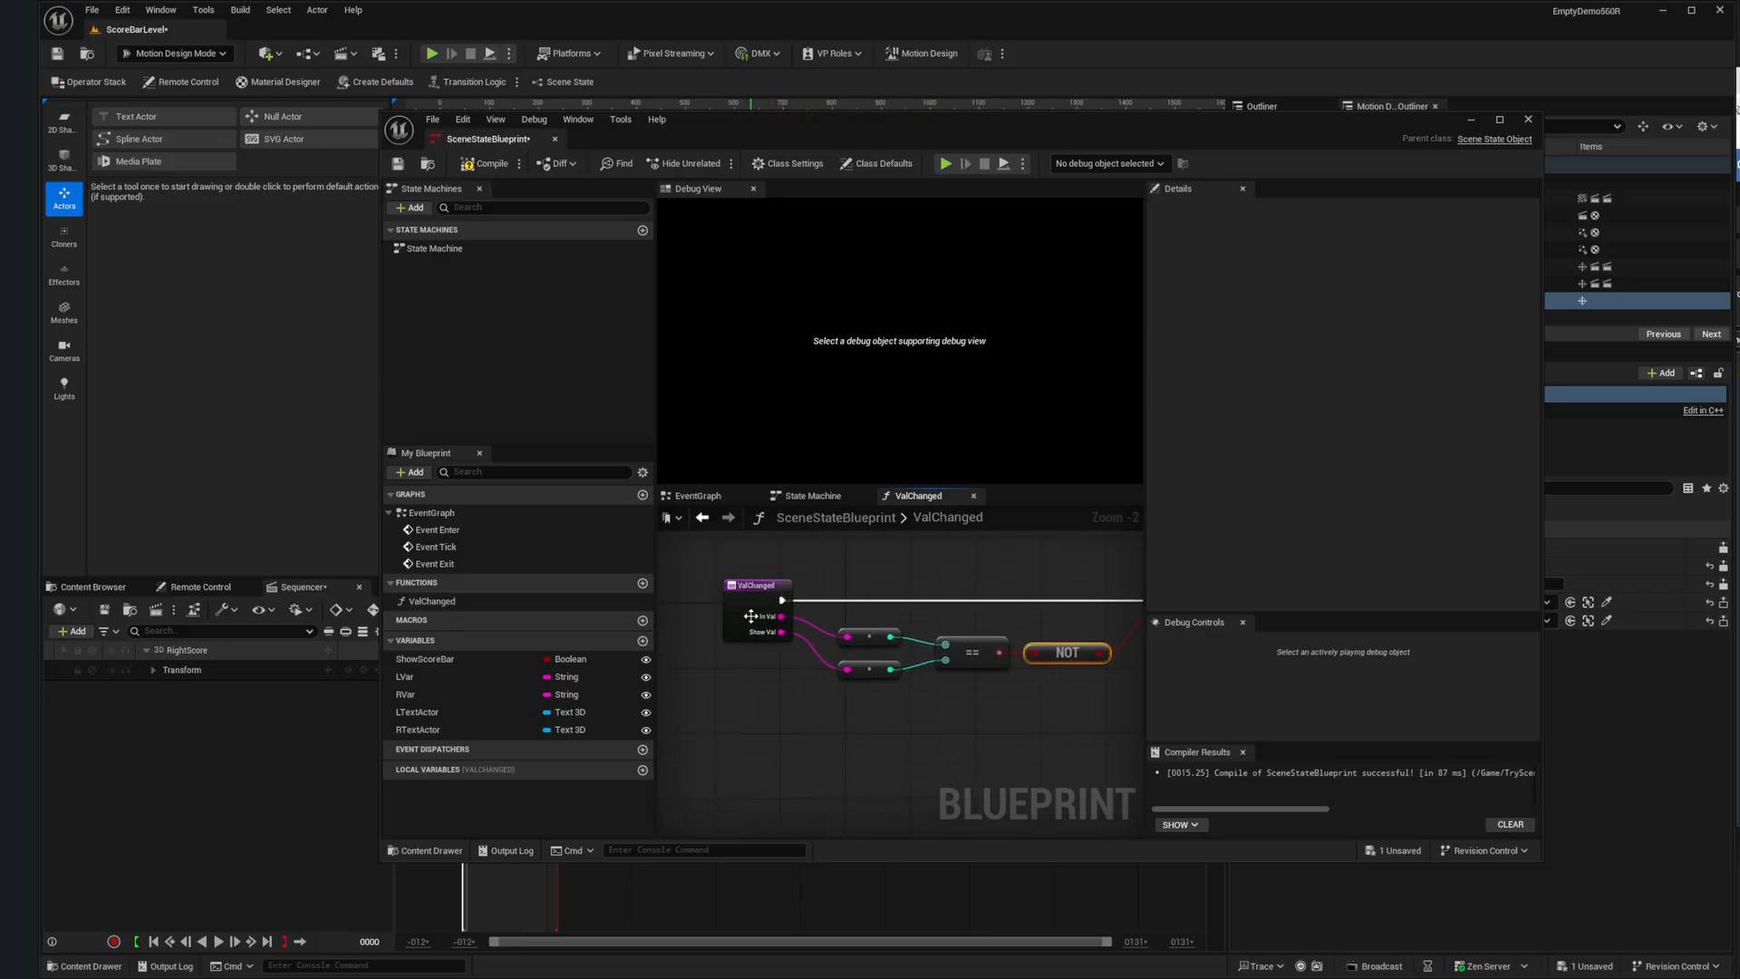
{"action": "right_click_drag", "start_coordinate": [1034, 773], "coordinate": [965, 810]}
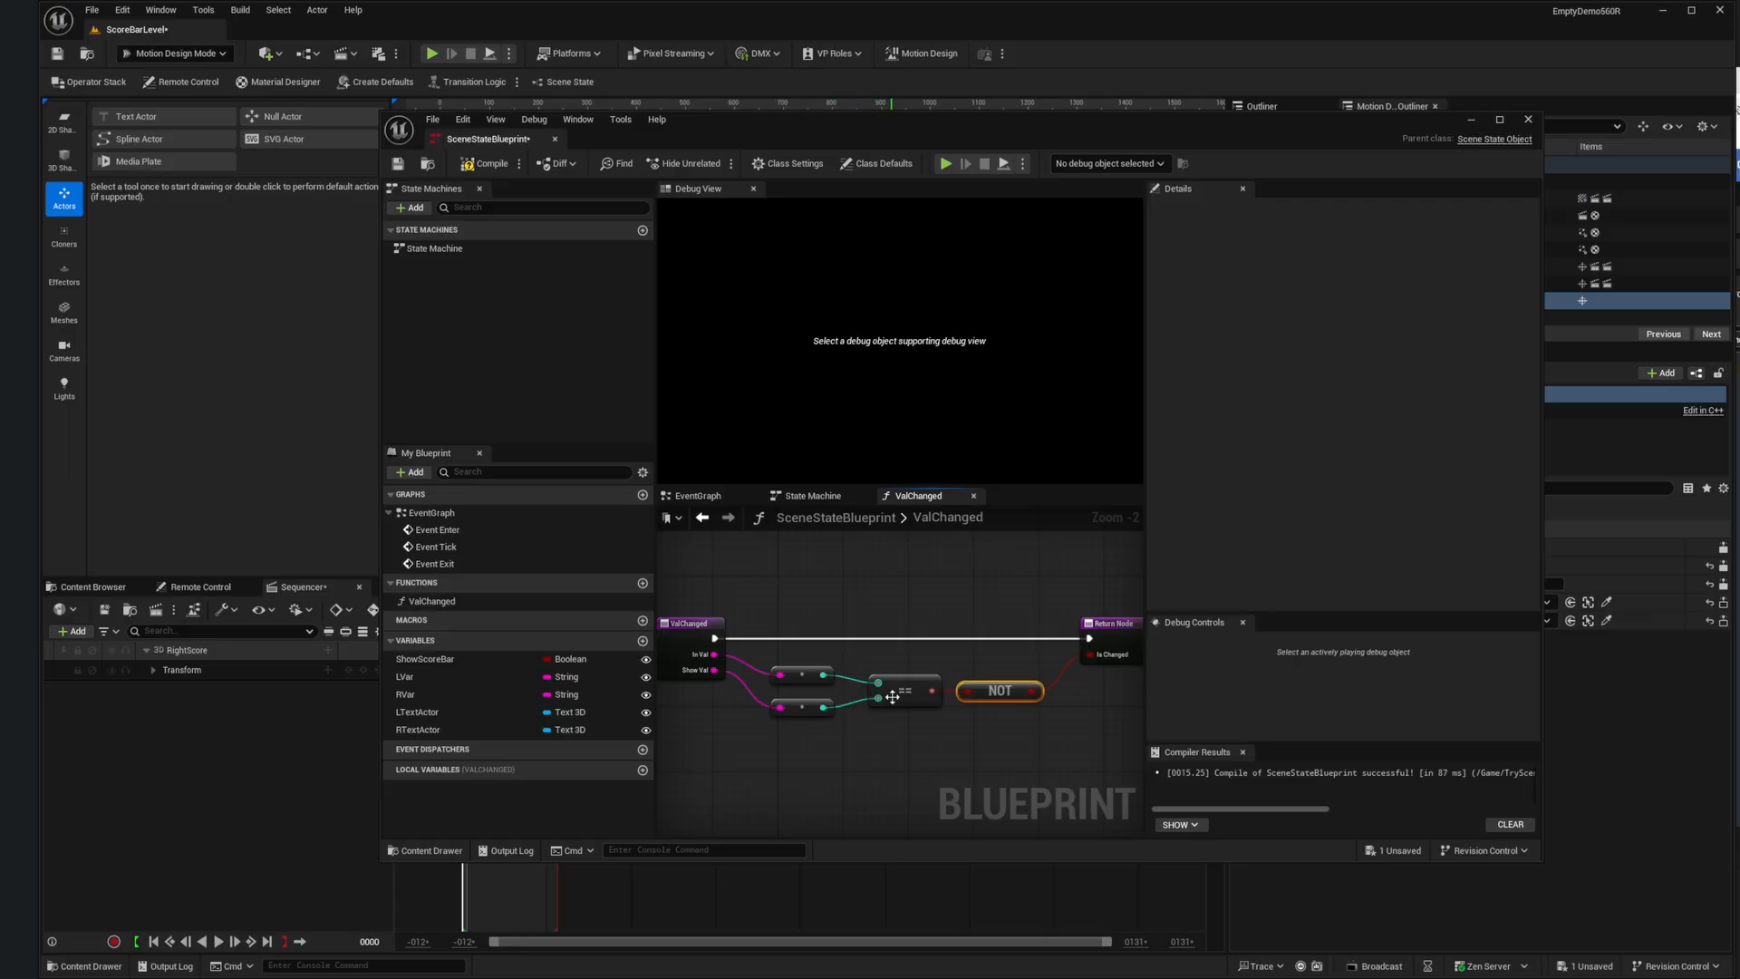
{"action": "right_click_drag", "start_coordinate": [1002, 741], "coordinate": [904, 761]}
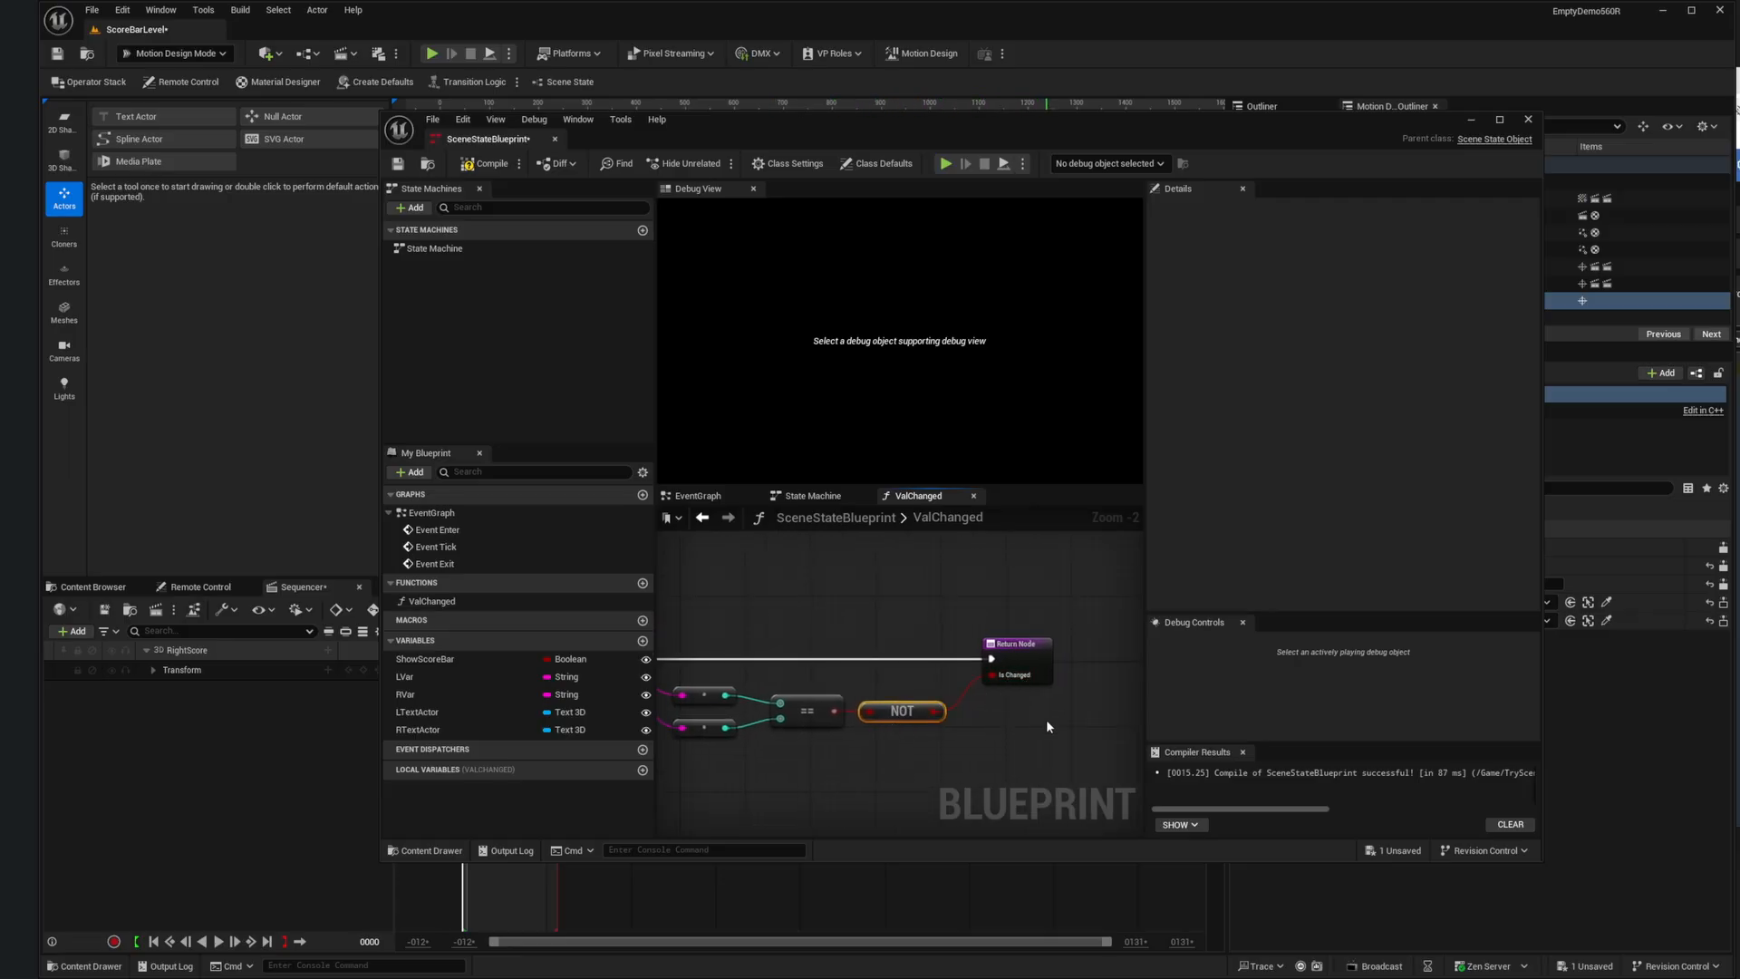
{"action": "right_click_drag", "start_coordinate": [976, 754], "coordinate": [1078, 740]}
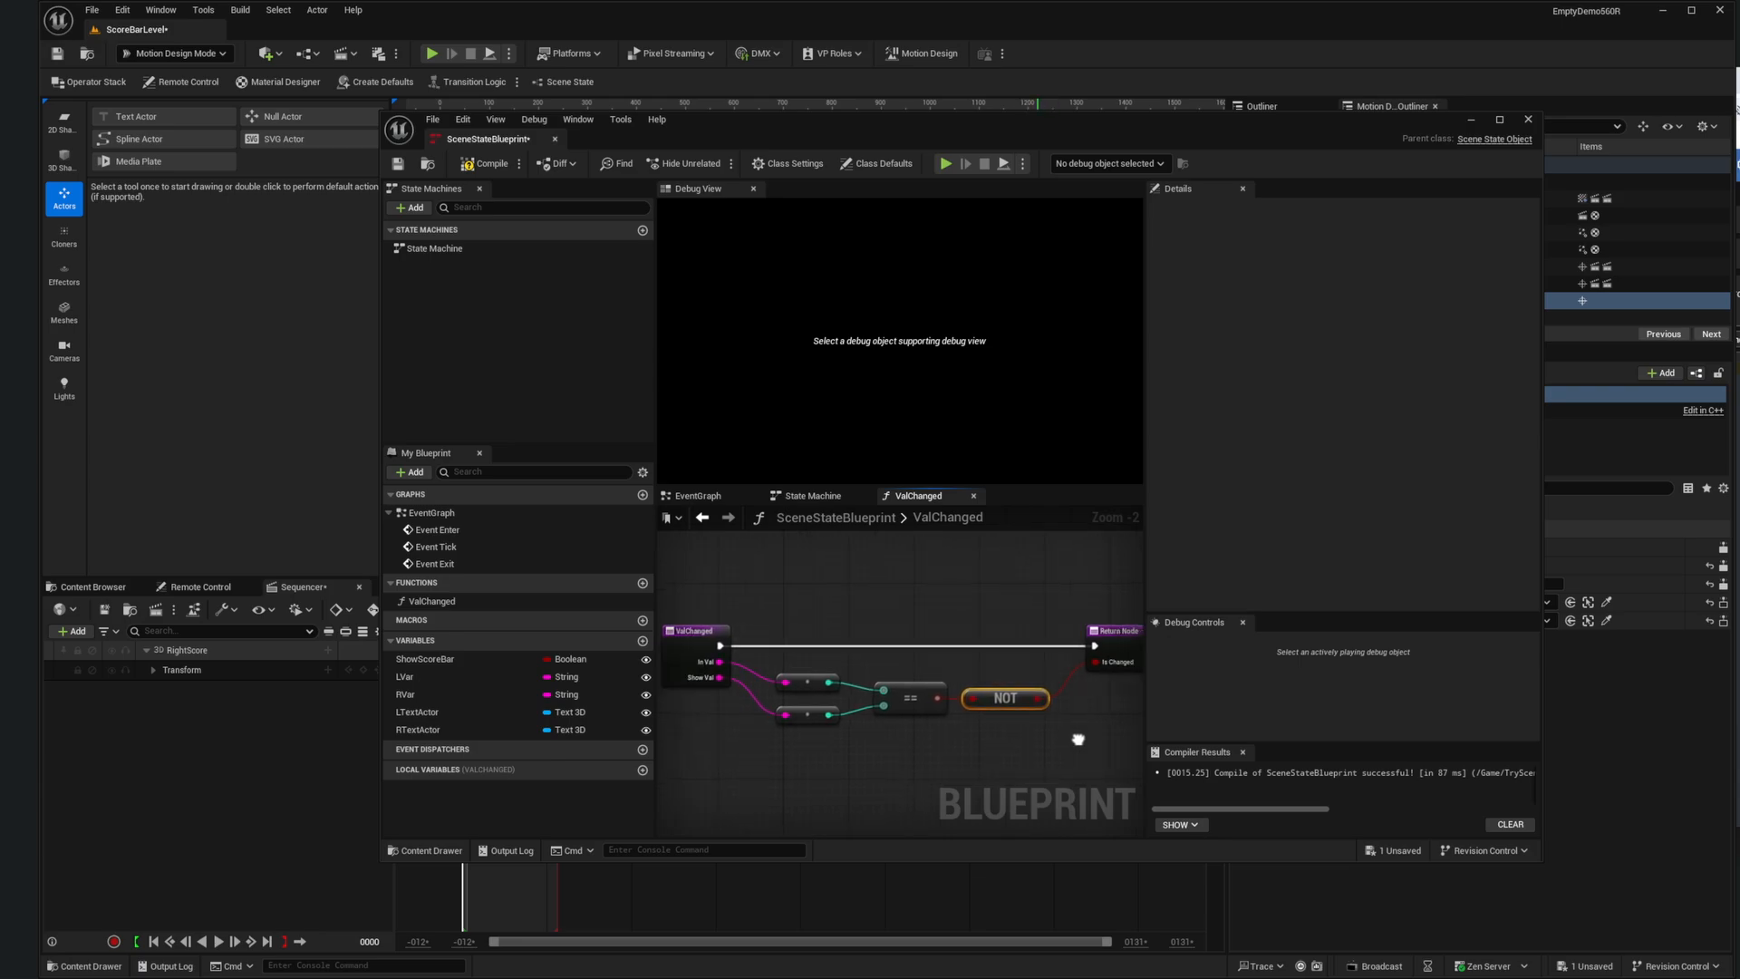
Step: Add a state named ChangeLeft to the State Machine with a transition from WaitForAction, placed directly above it
{"action": "left_click", "coordinate": [703, 518]}
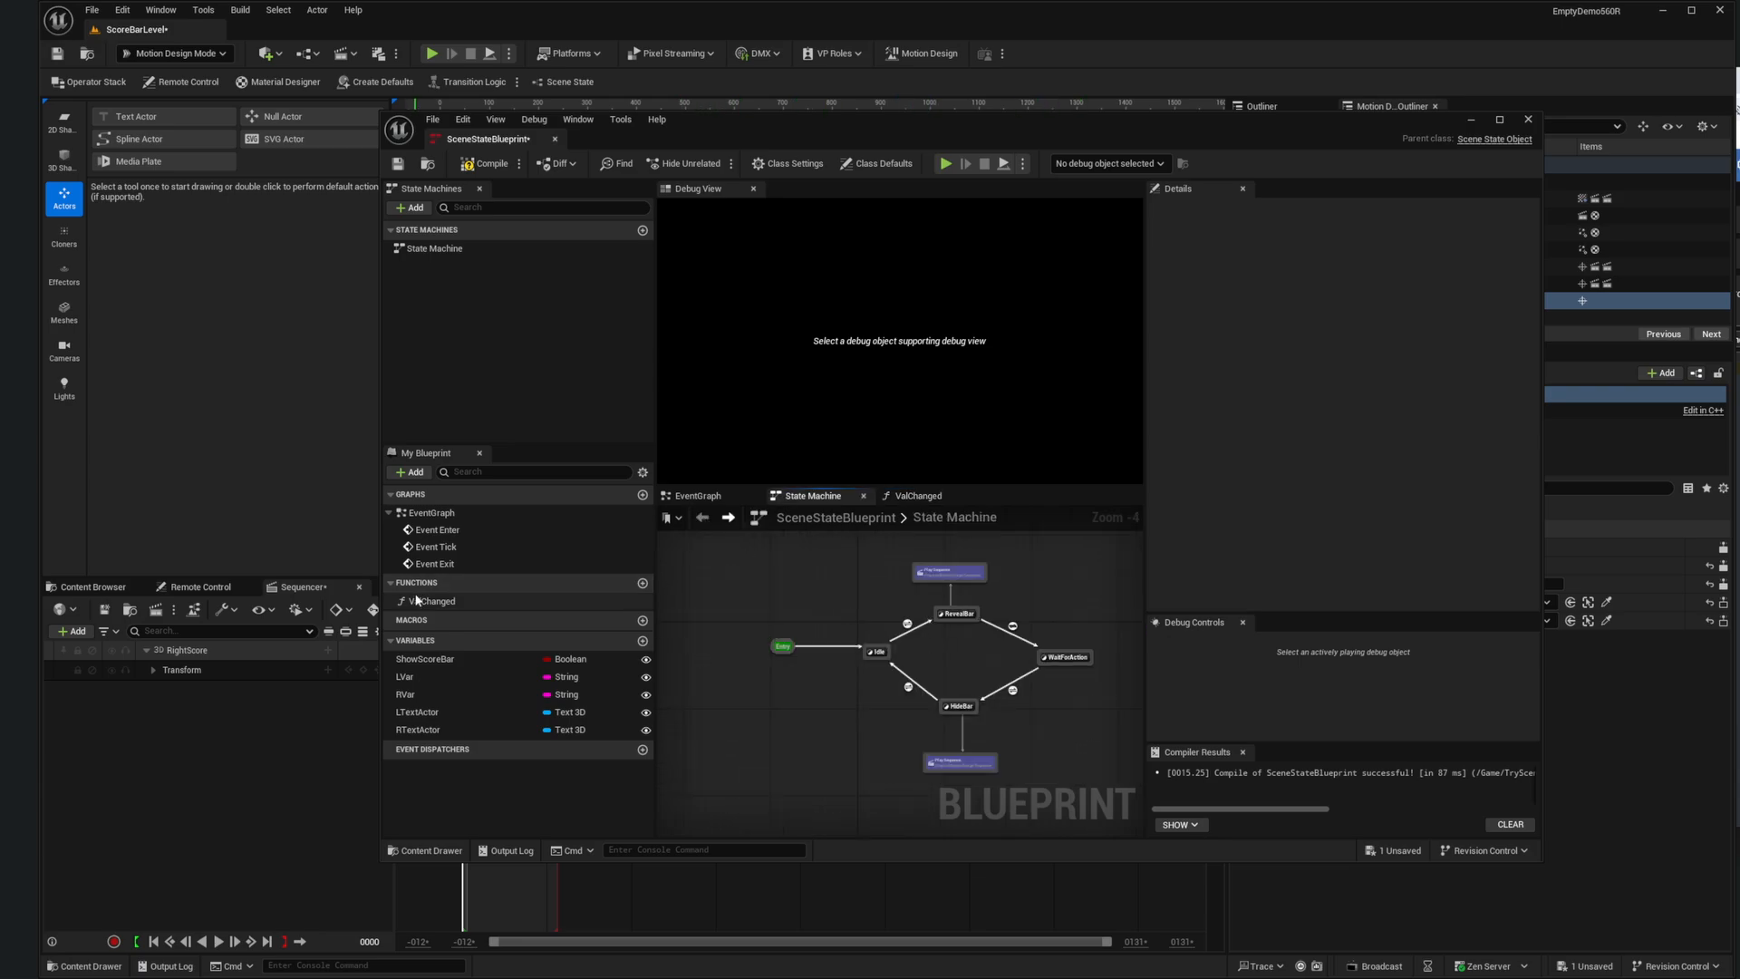
{"action": "right_click_drag", "start_coordinate": [781, 723], "coordinate": [691, 805]}
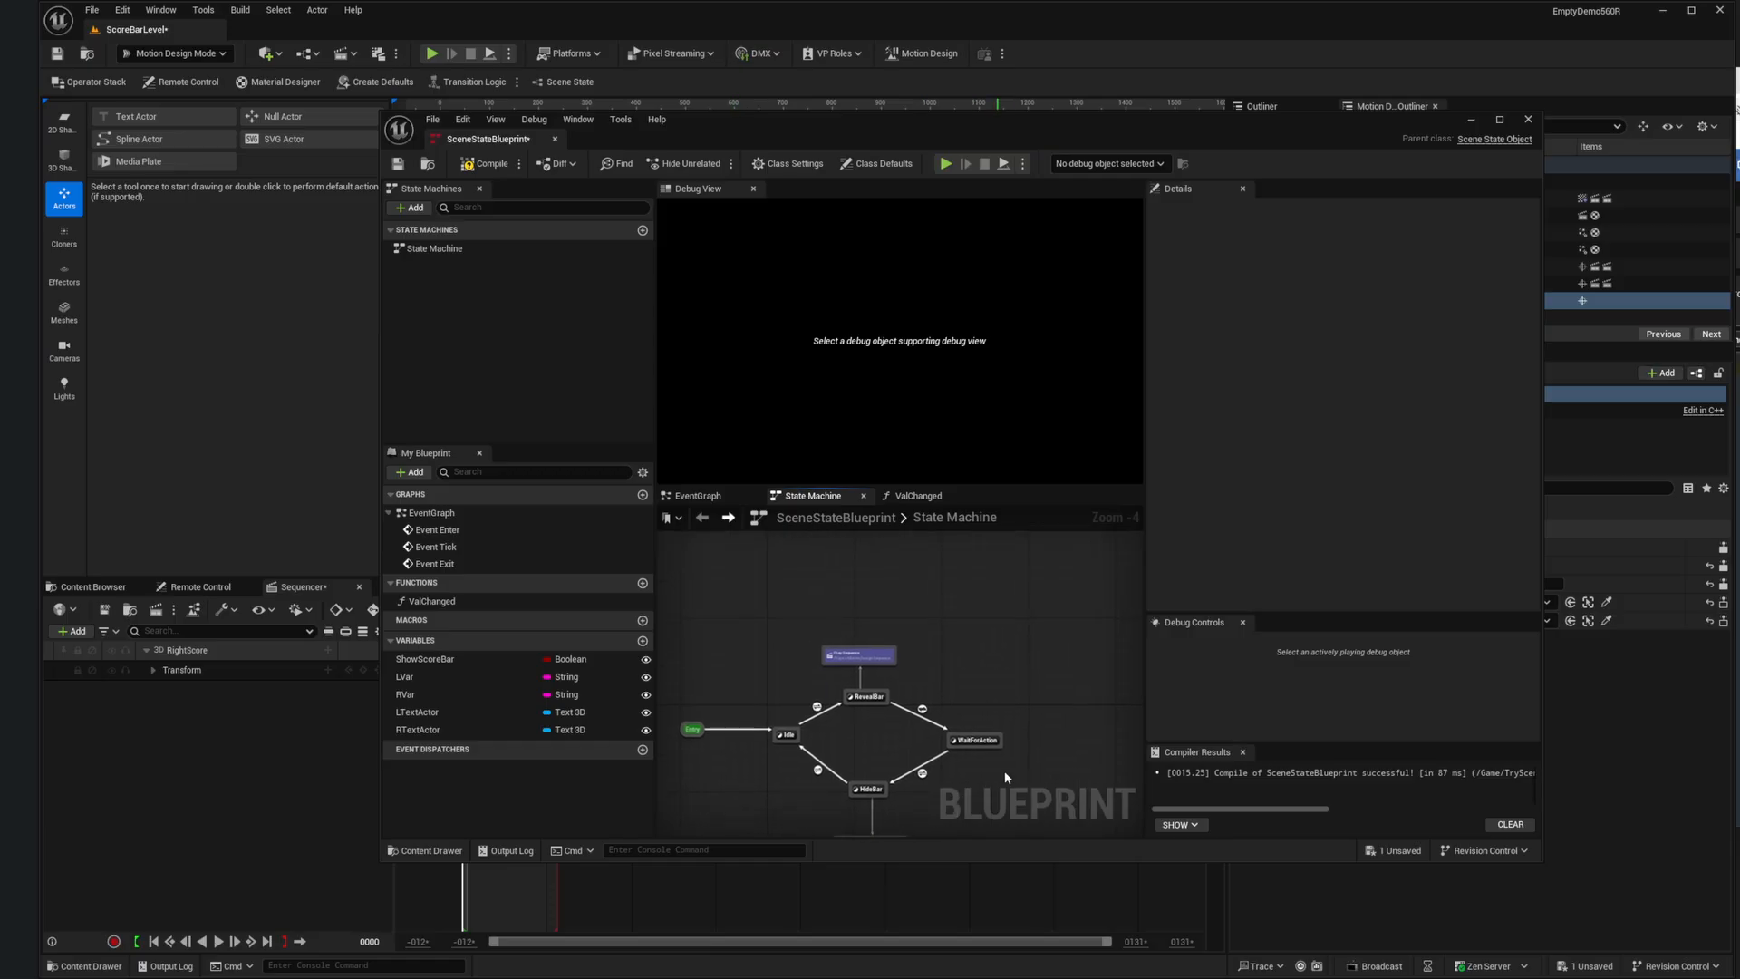
{"action": "scroll", "coordinate": [1004, 762], "scroll_direction": "up", "scroll_amount": 2}
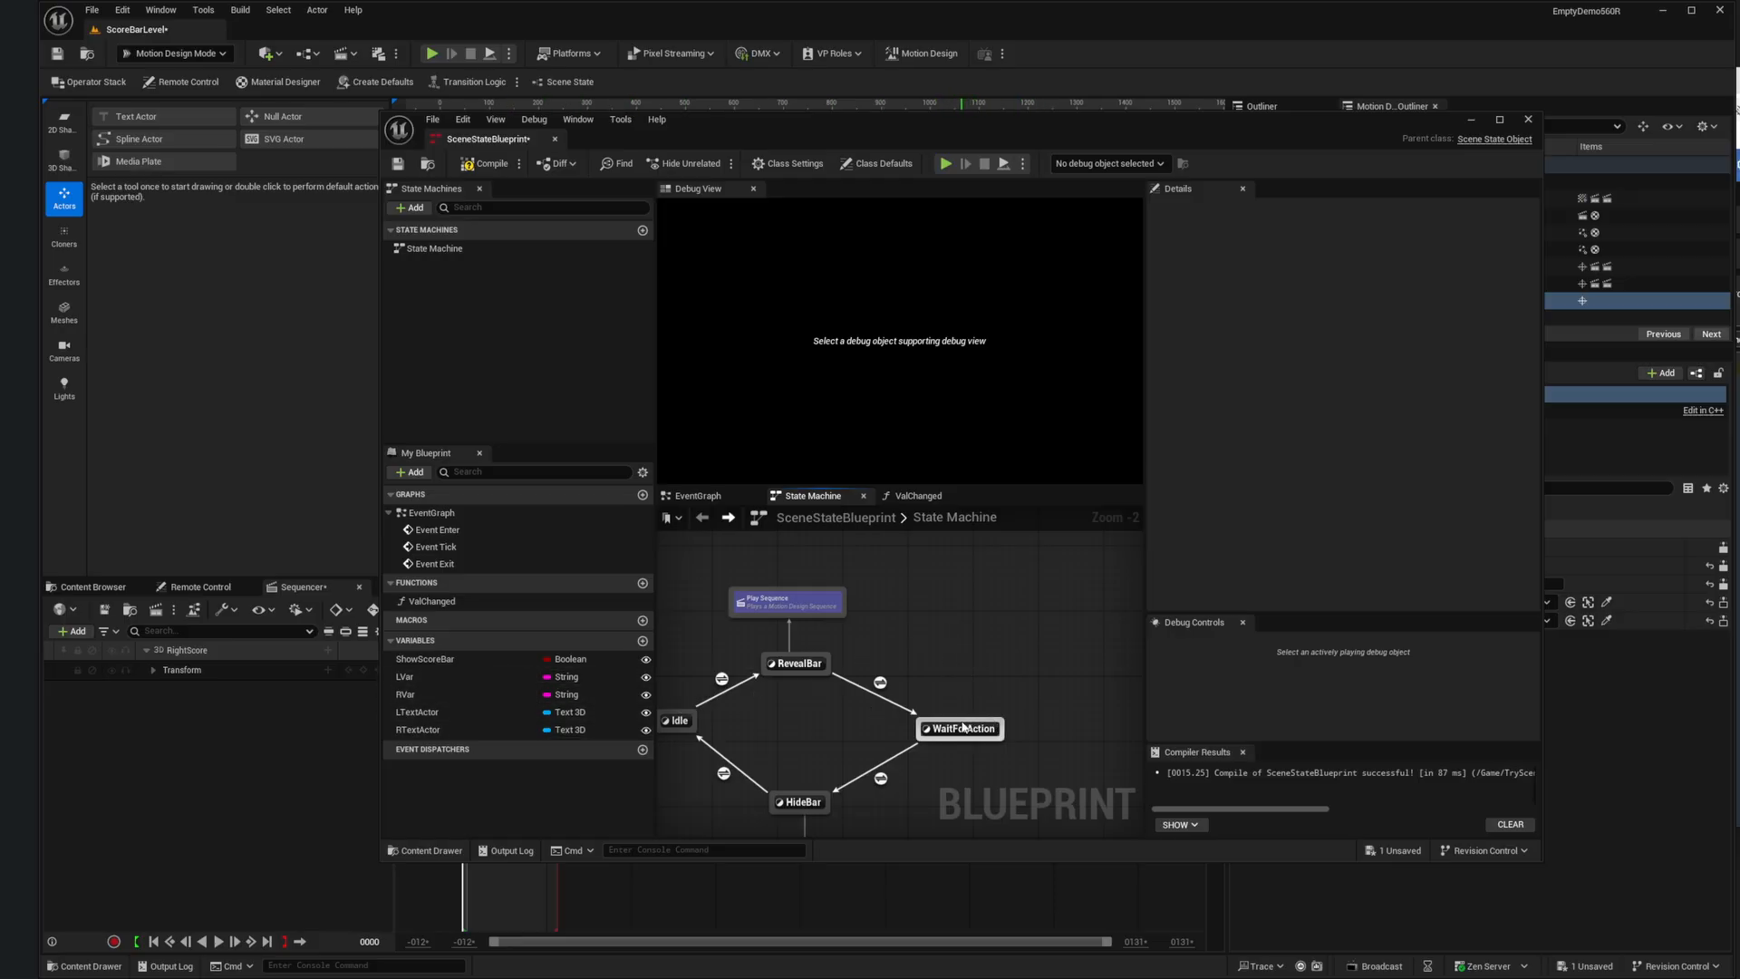
{"action": "left_click_drag", "start_coordinate": [963, 725], "coordinate": [959, 649]}
{"action": "left_click", "coordinate": [1023, 807]}
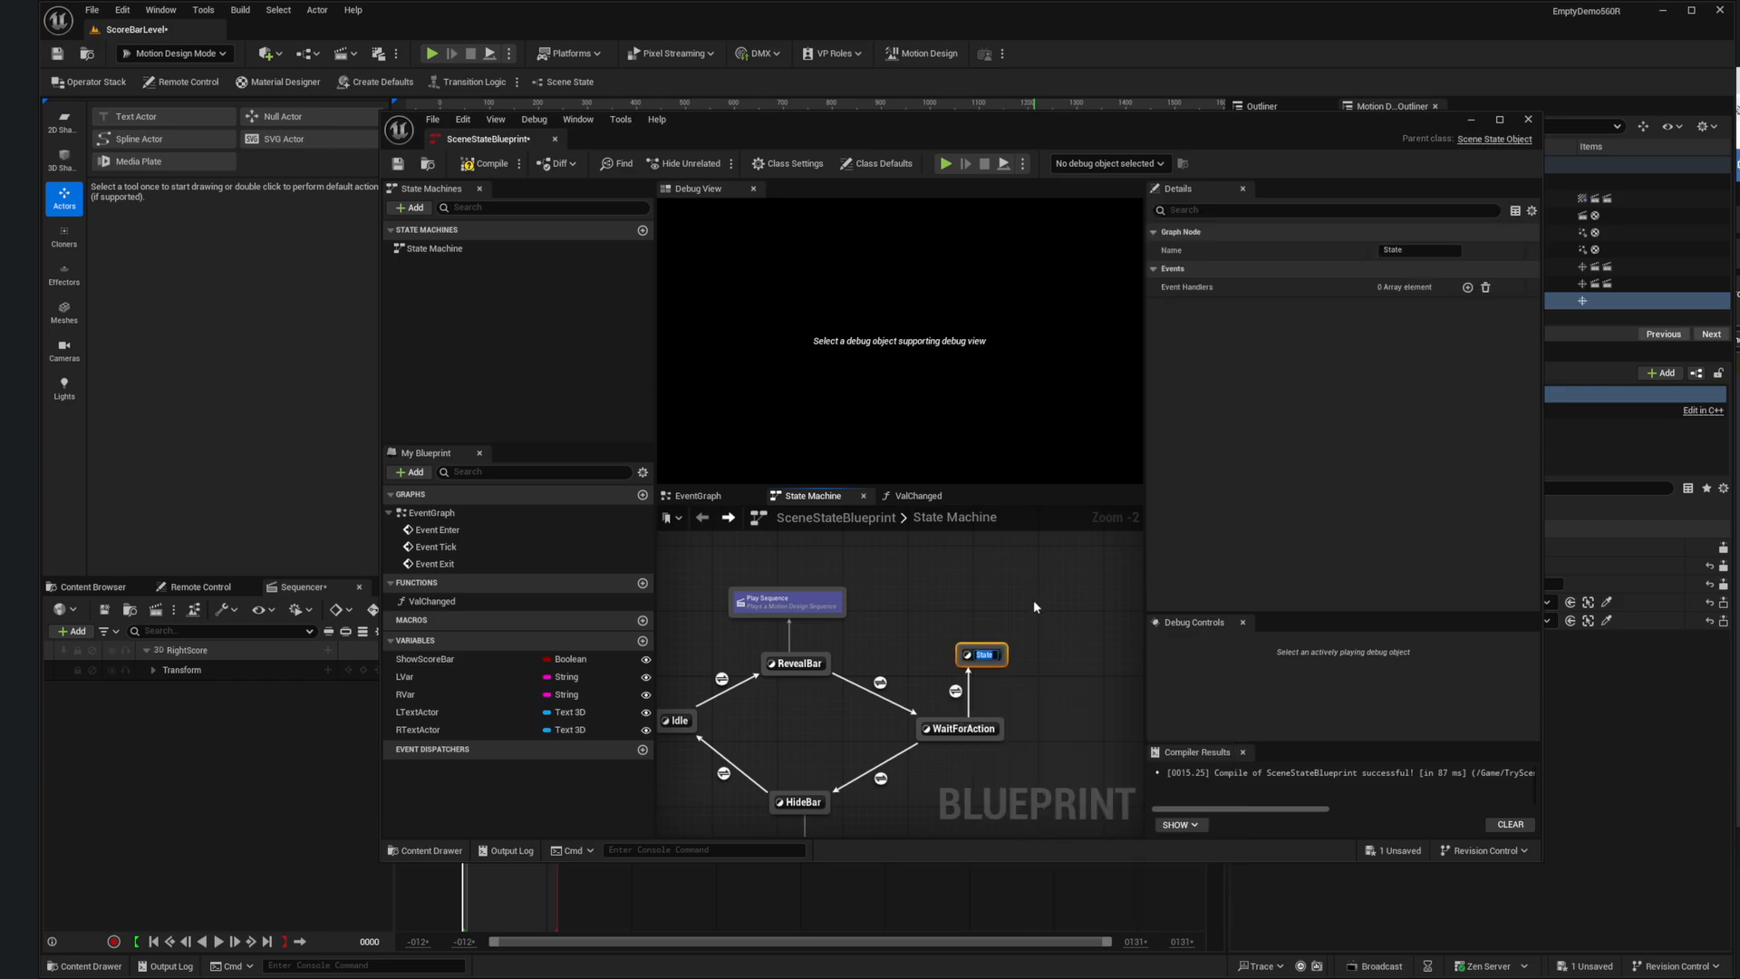
{"action": "type", "text": "ChangeLeft"}
{"action": "key", "text": "Return"}
{"action": "left_click_drag", "start_coordinate": [991, 651], "coordinate": [955, 634]}
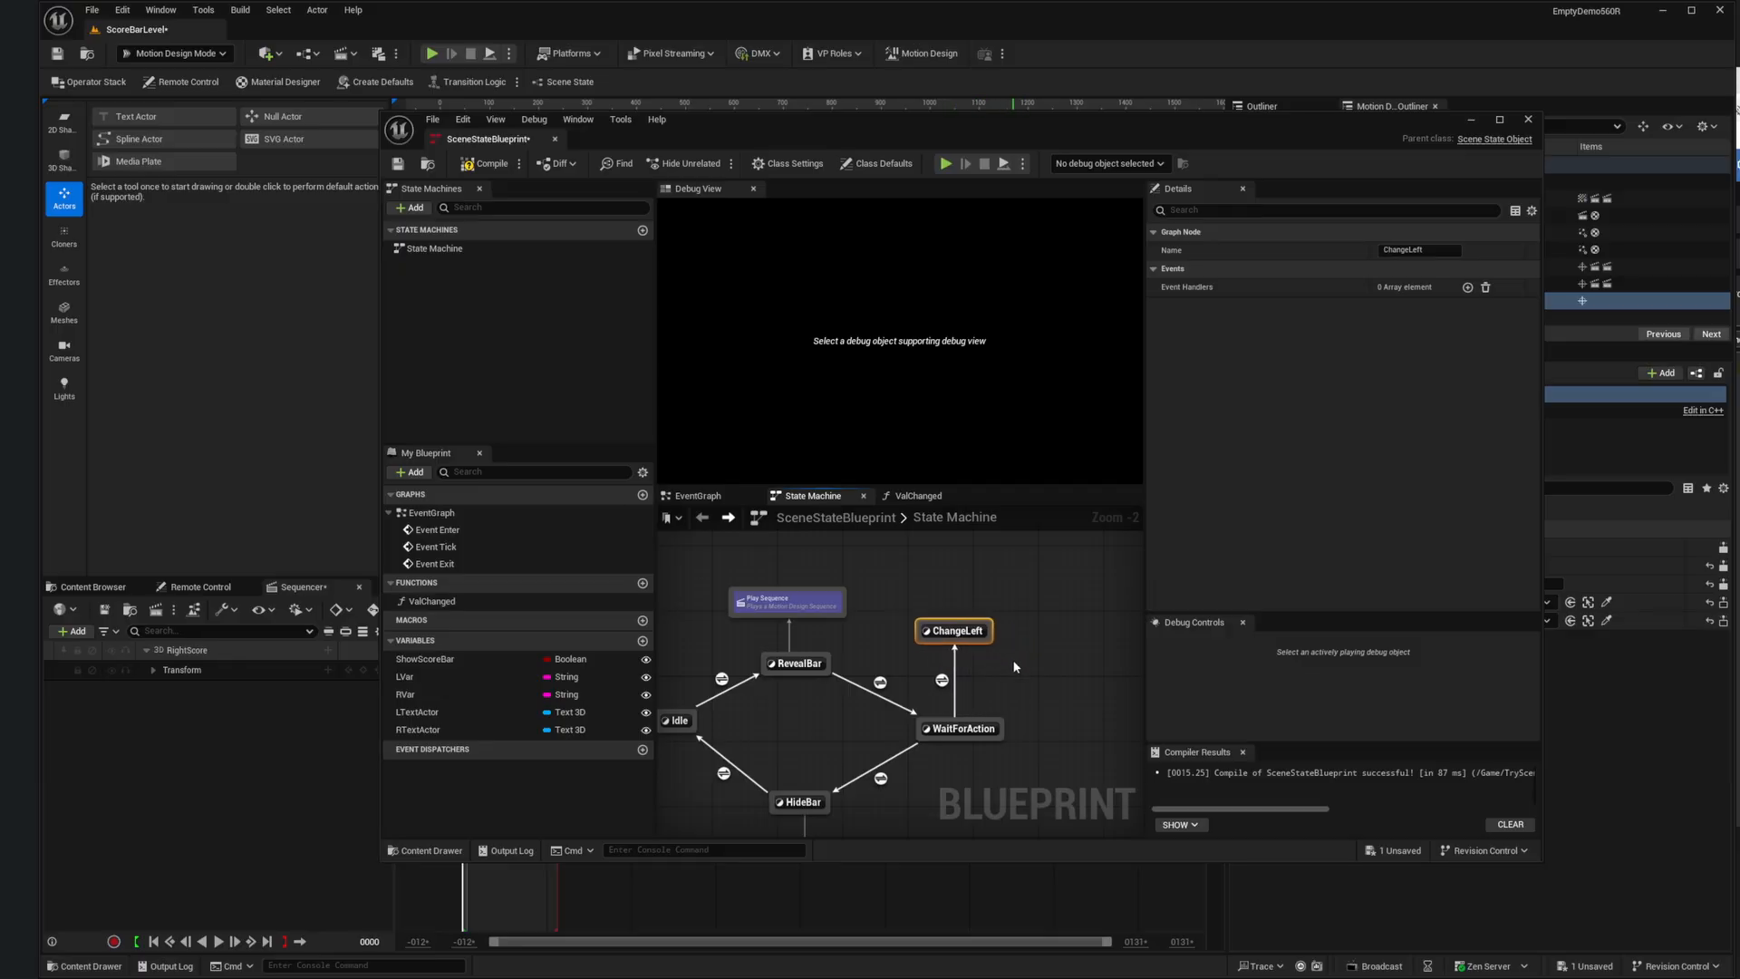
Step: Open the WaitForAction to ChangeLeft transition rule and move its Result node farther out to make room for inputs
{"action": "double_click", "coordinate": [942, 680]}
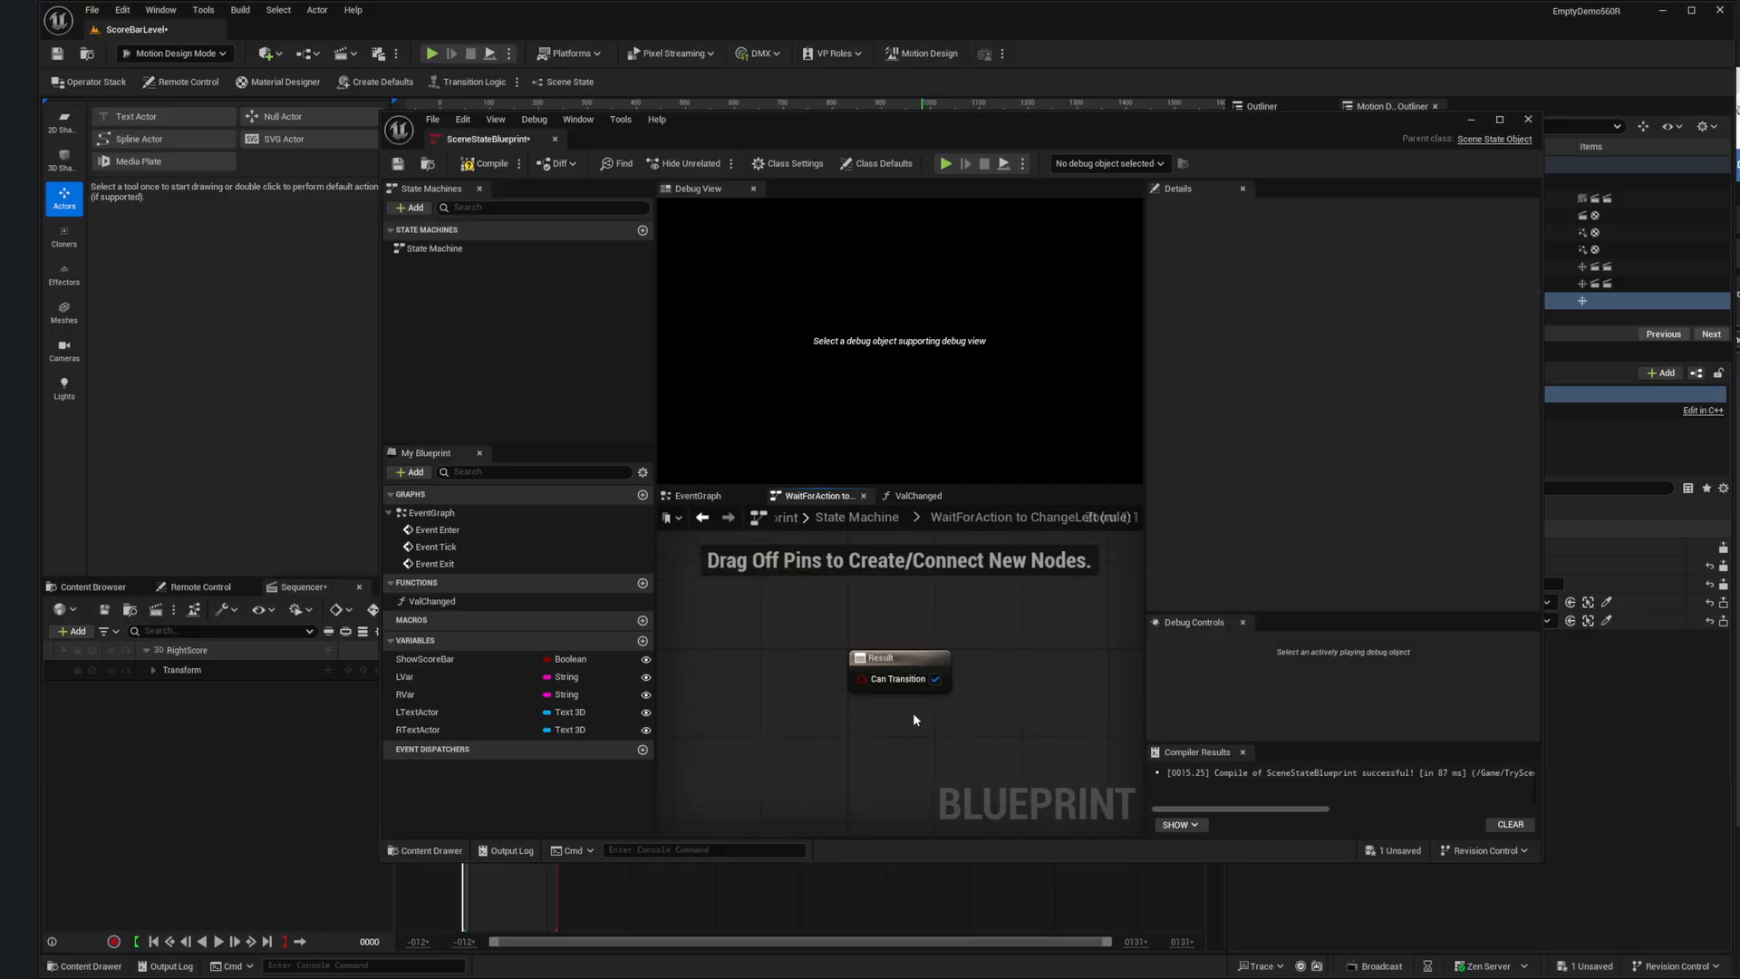
{"action": "left_click_drag", "start_coordinate": [889, 661], "coordinate": [944, 651]}
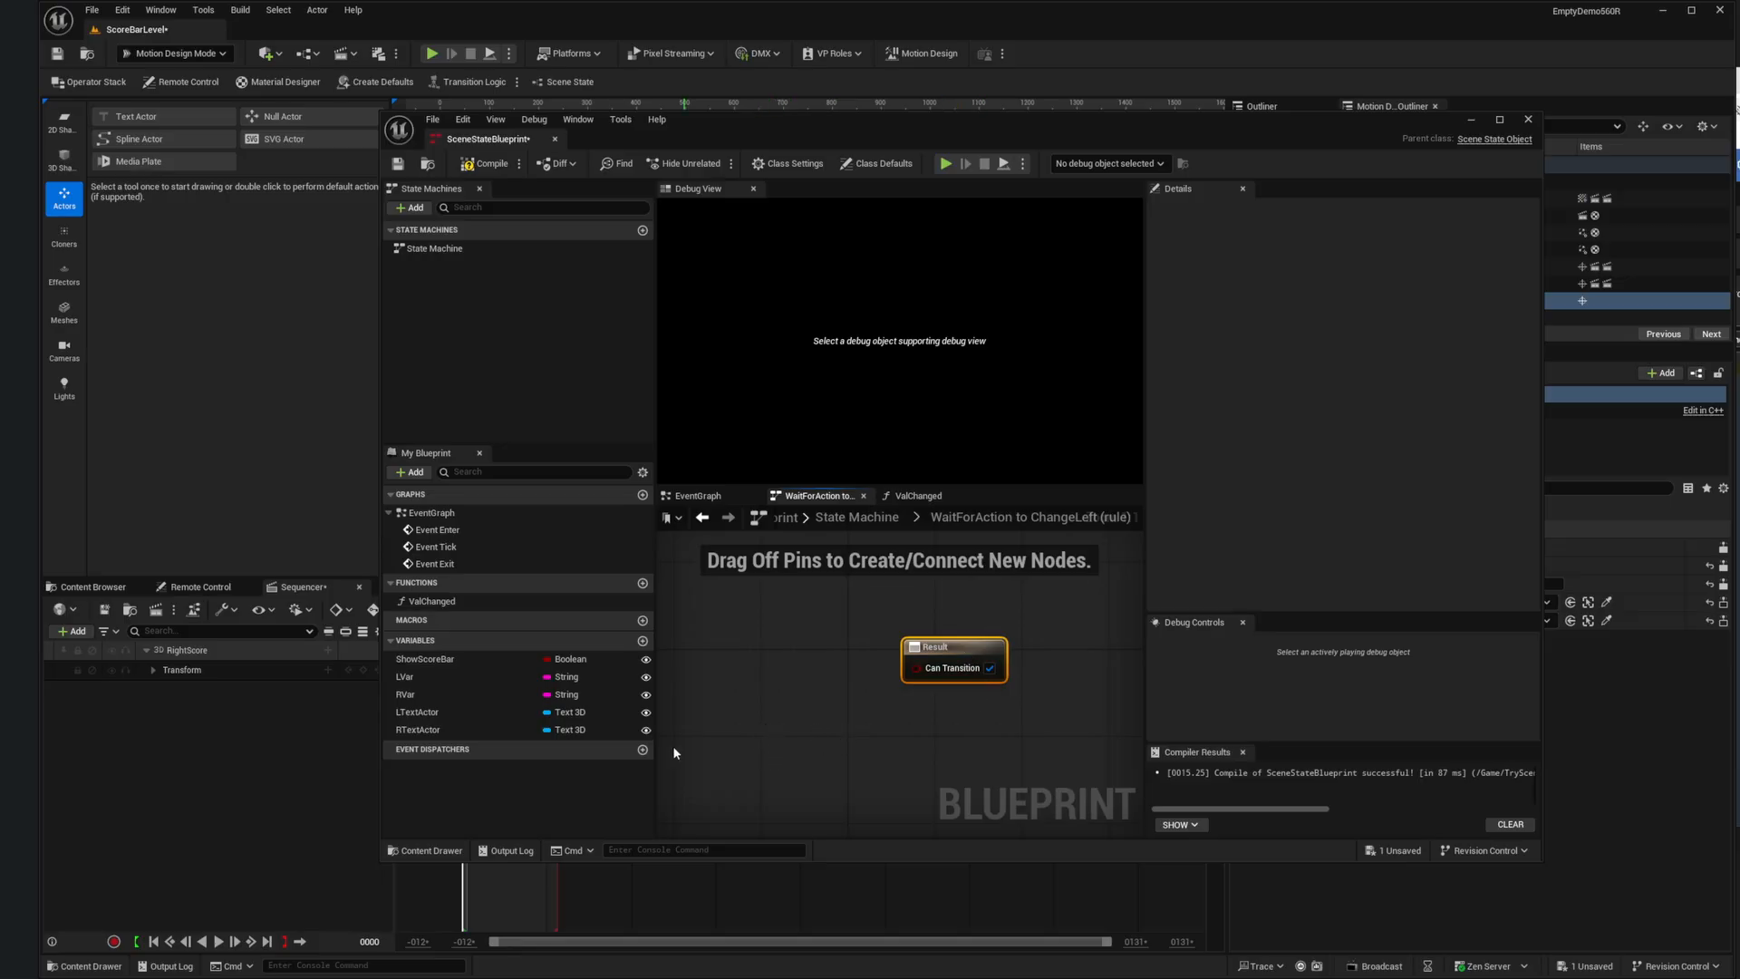
{"action": "left_click_drag", "start_coordinate": [955, 651], "coordinate": [1070, 638]}
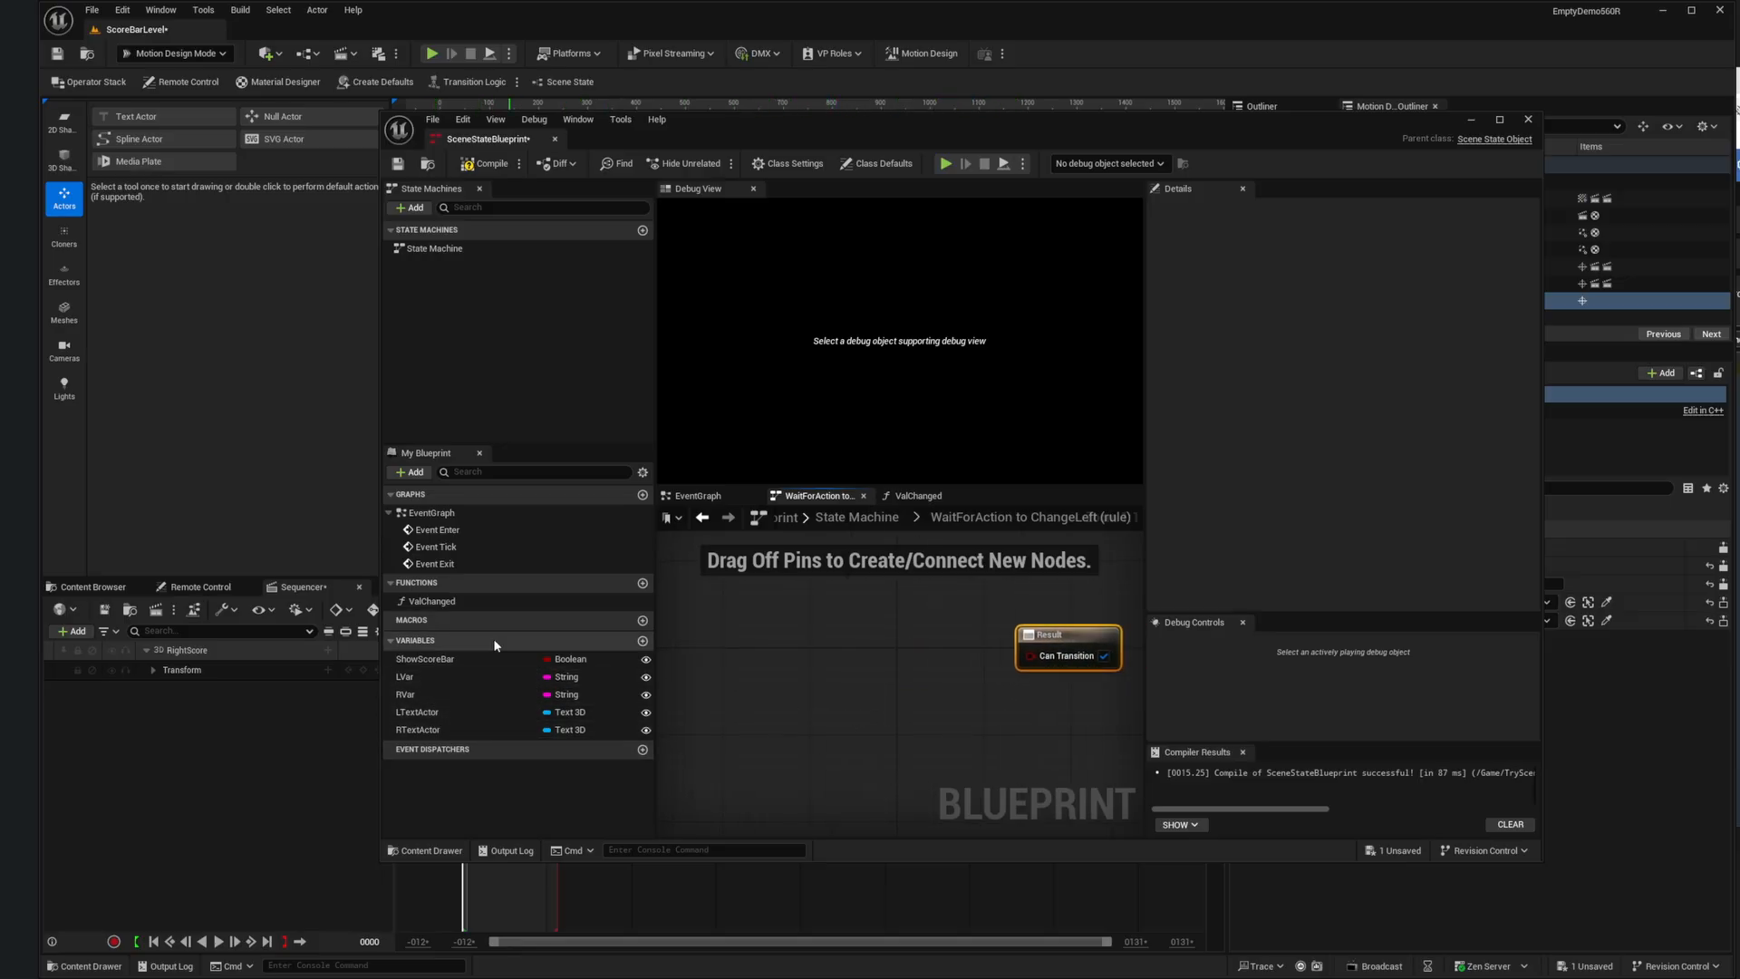
Step: Mark the ValChanged function as Pure, discarding the non-pure call placed in the transition rule
{"action": "left_click_drag", "start_coordinate": [432, 601], "coordinate": [829, 604]}
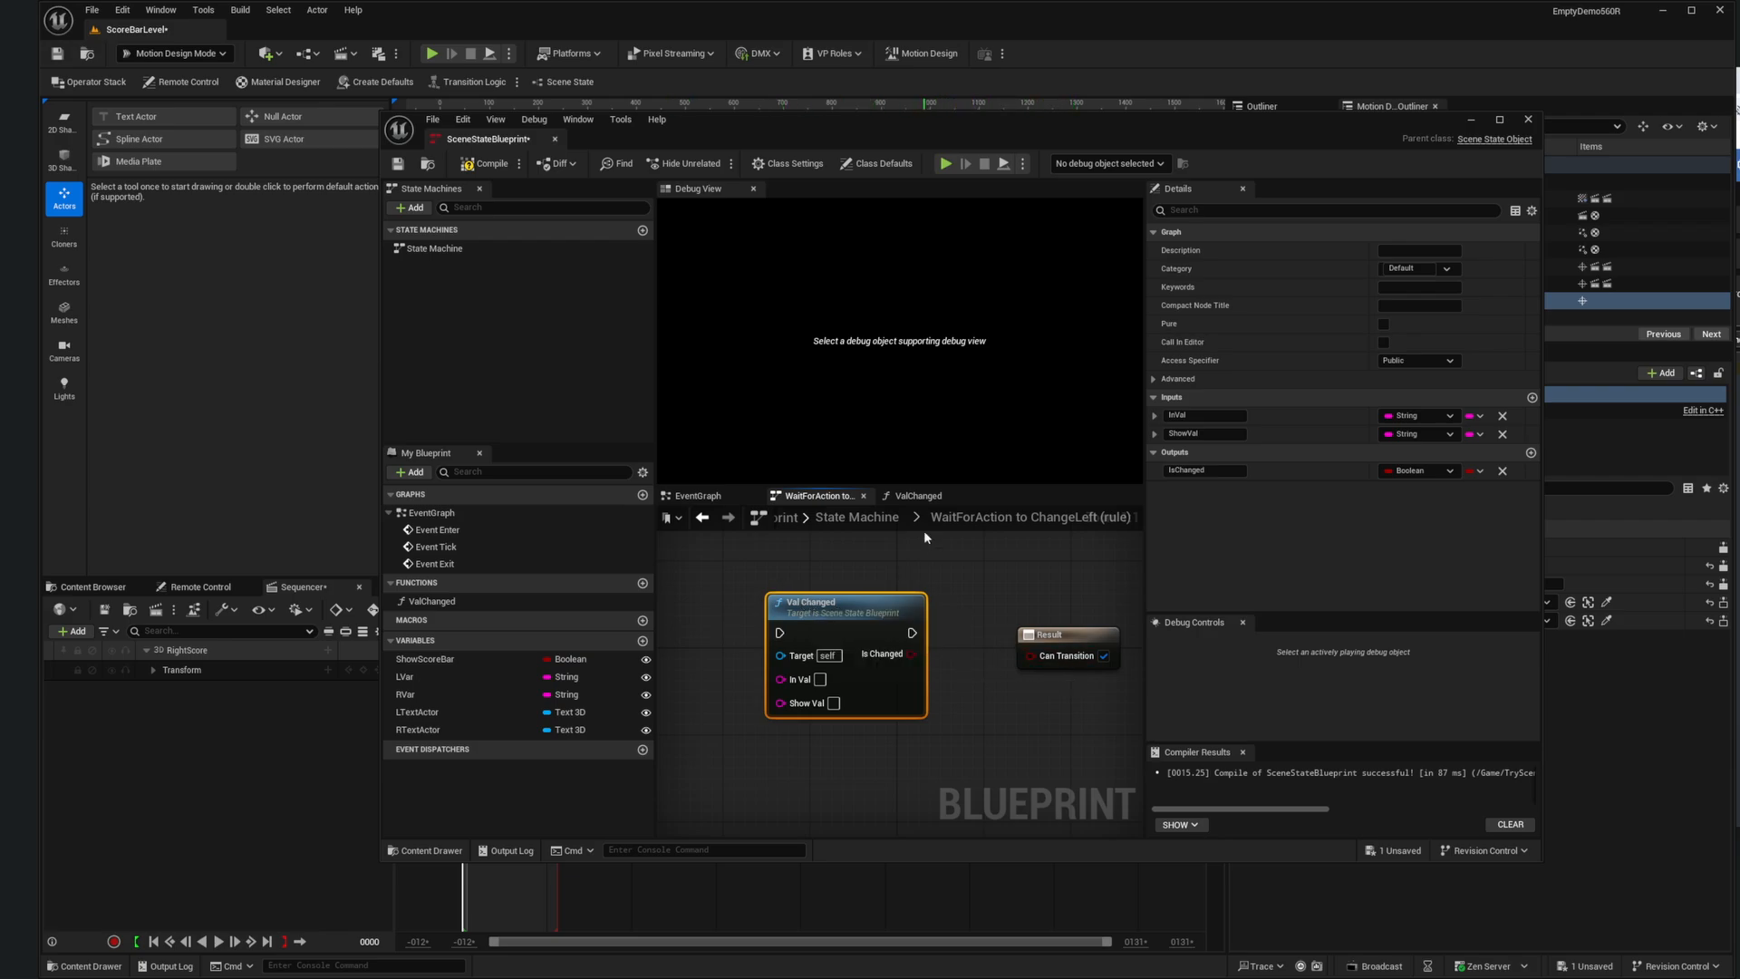
{"action": "key", "text": "Delete"}
{"action": "double_click", "coordinate": [461, 602]}
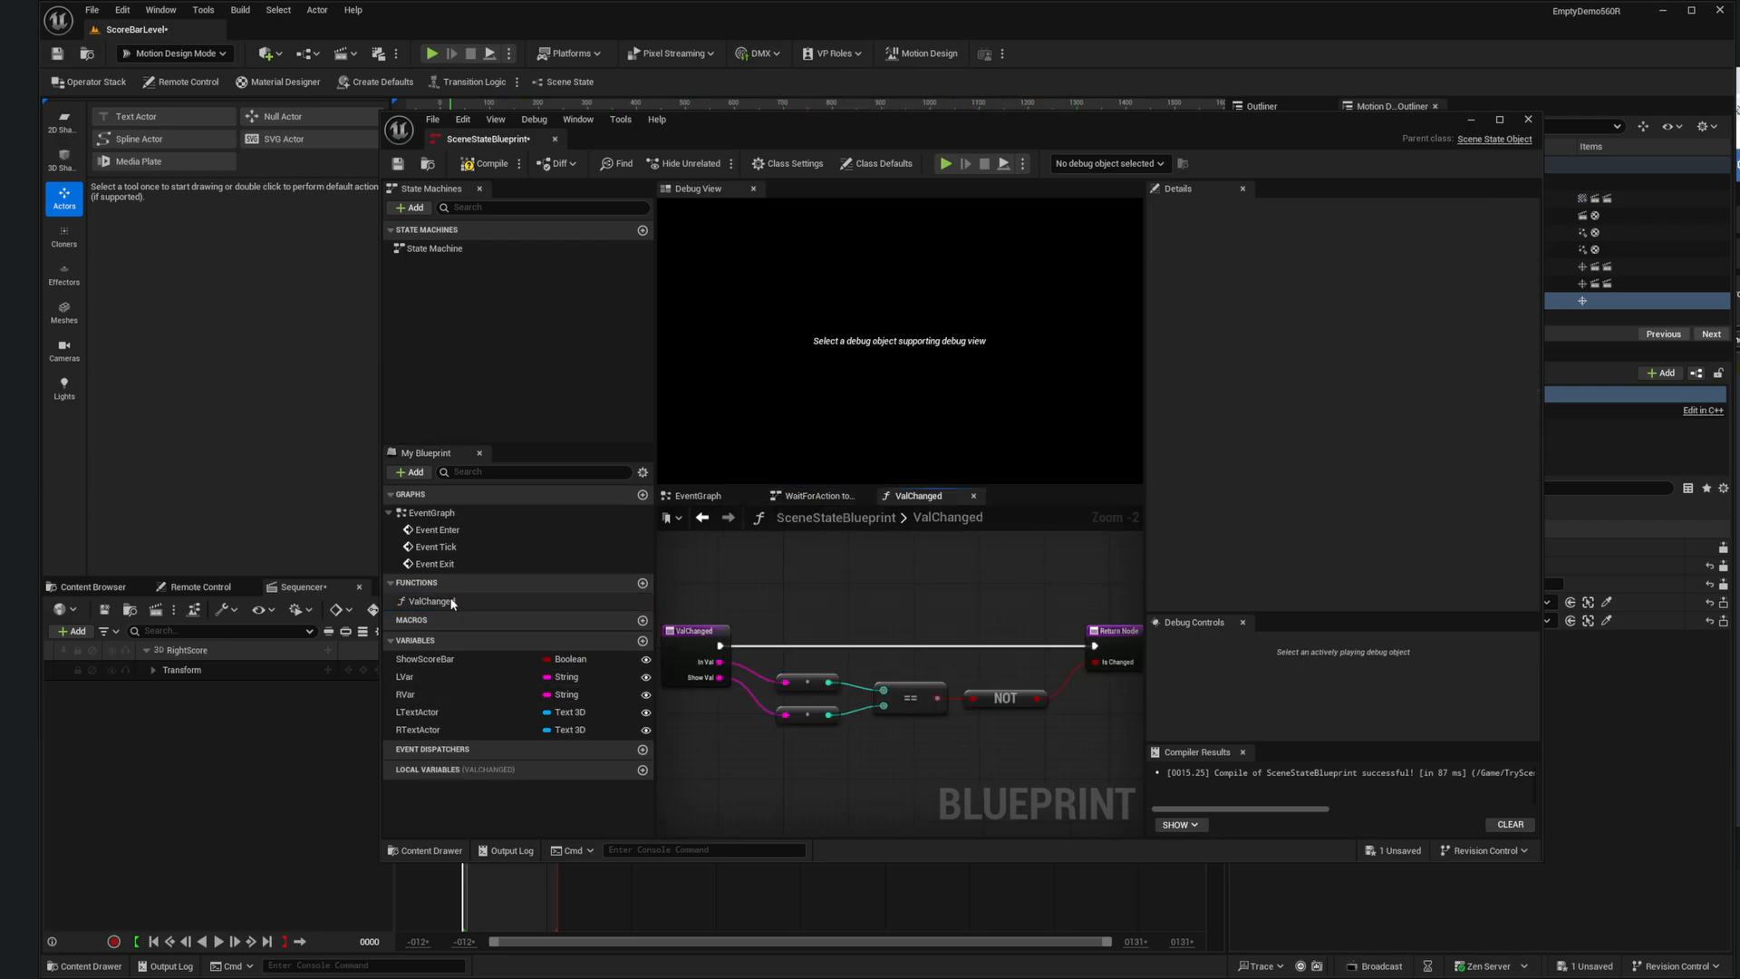
{"action": "right_click_drag", "start_coordinate": [855, 587], "coordinate": [933, 582]}
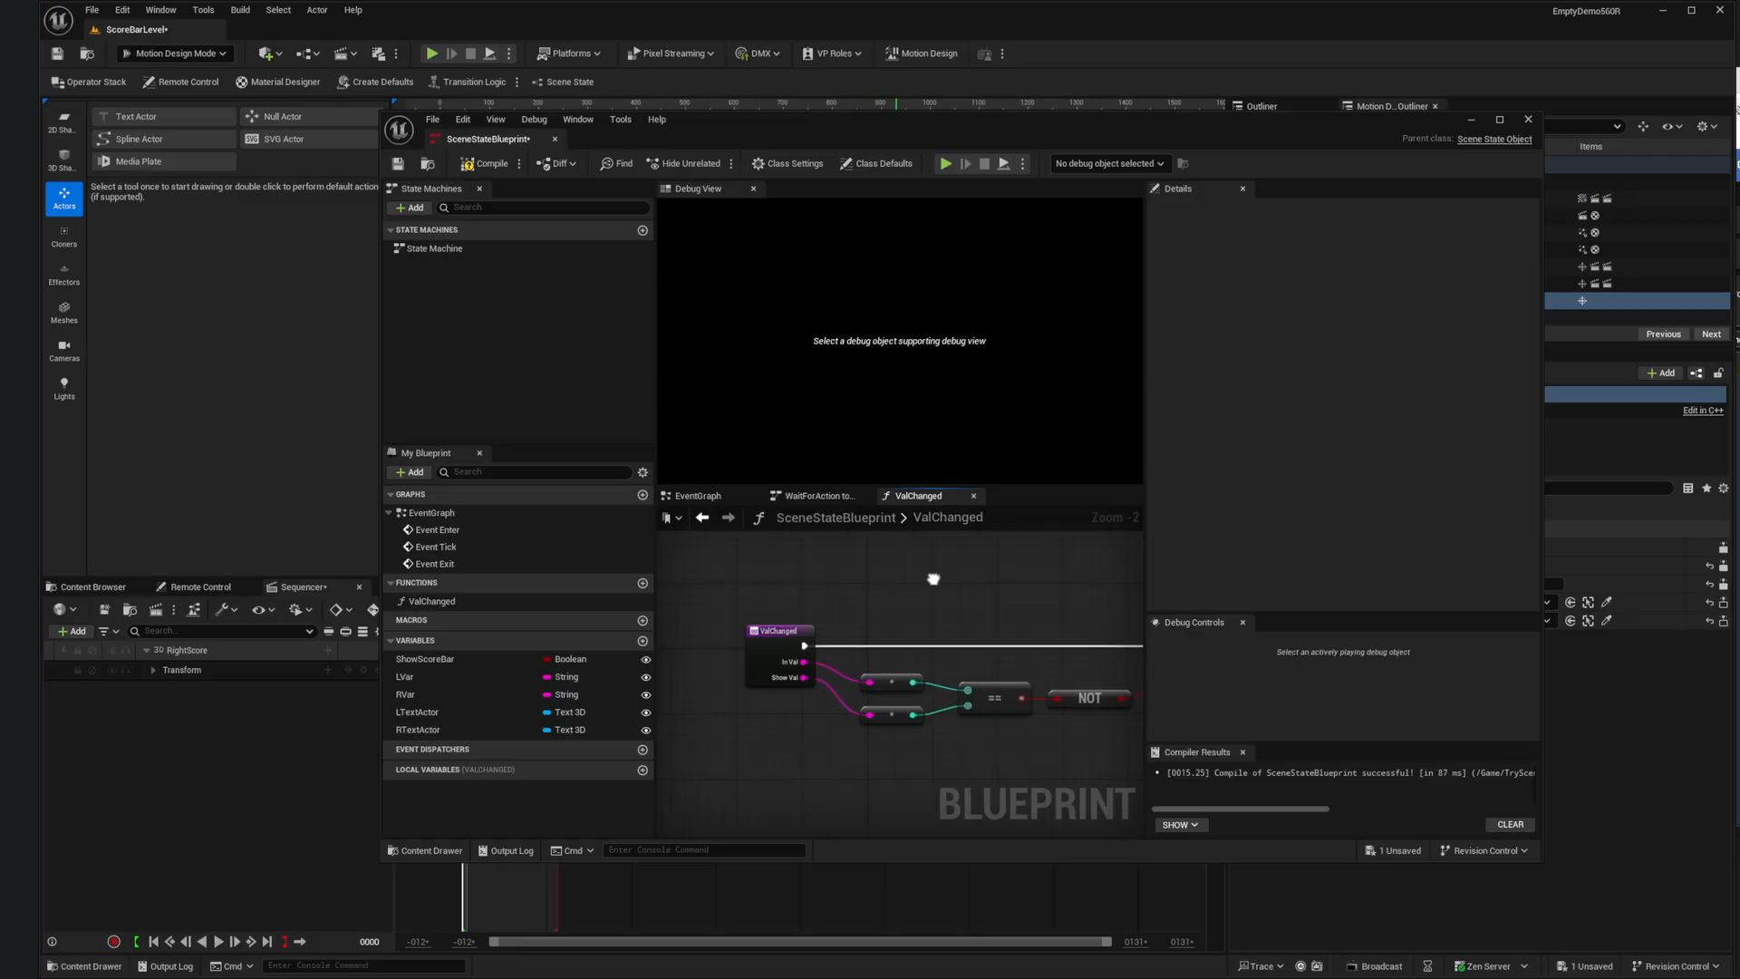
{"action": "left_click", "coordinate": [778, 629]}
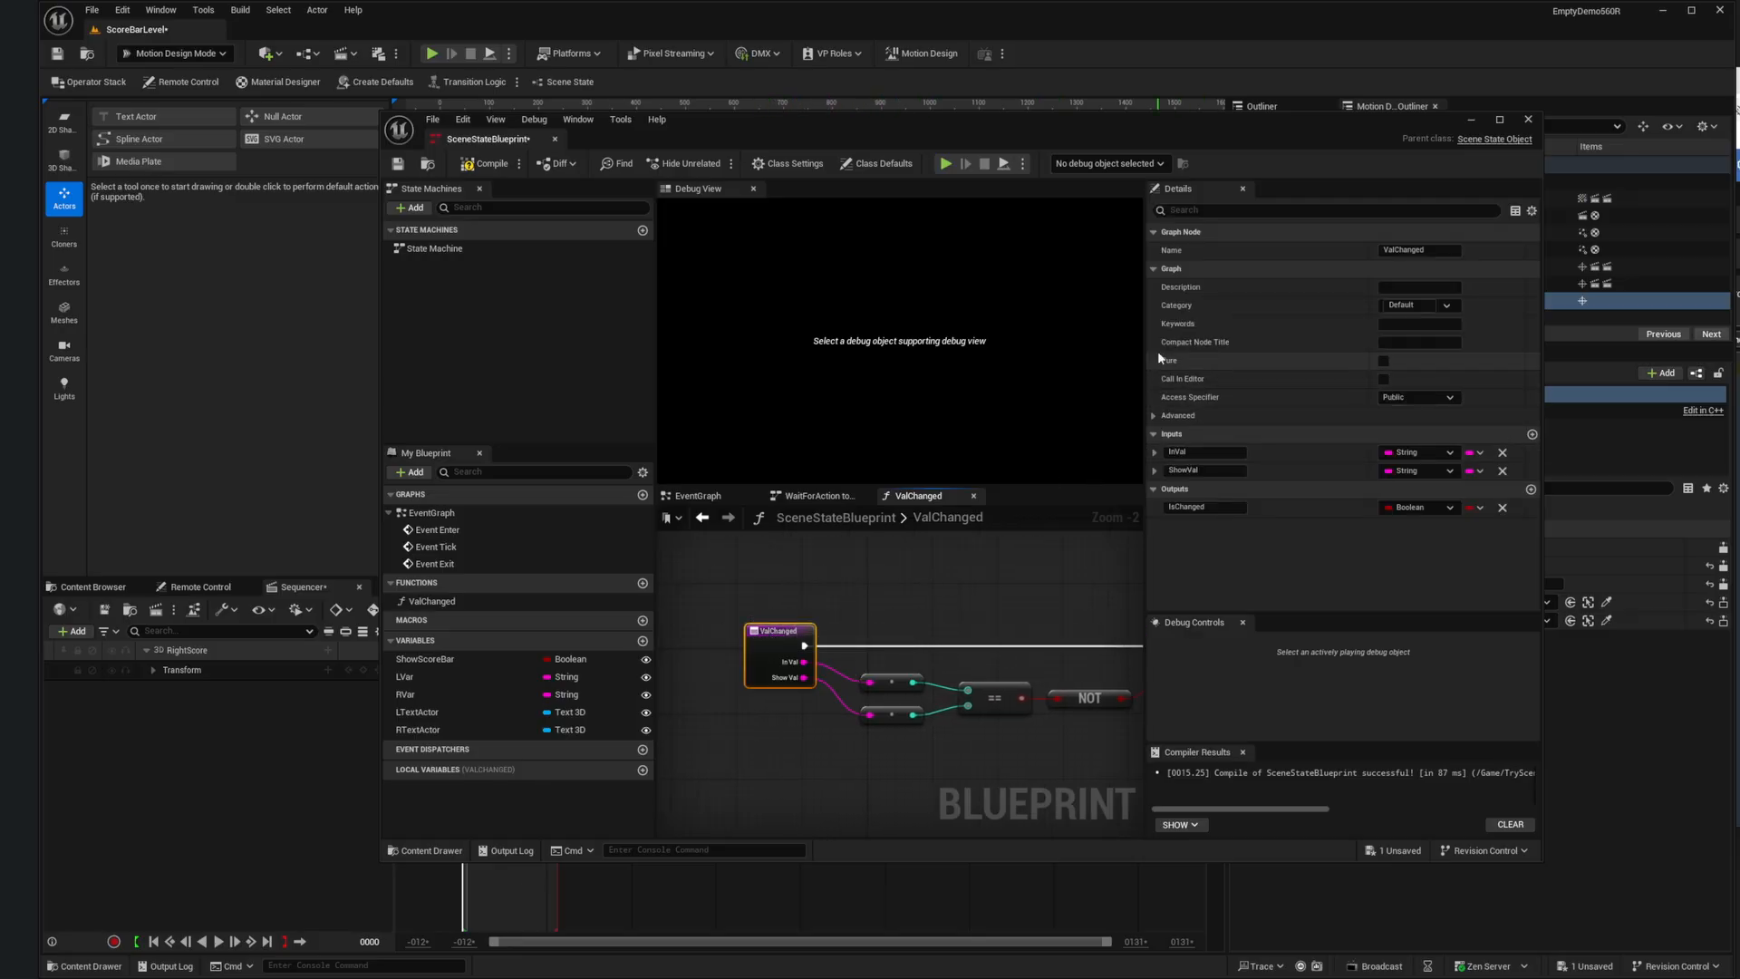
{"action": "left_click", "coordinate": [1384, 361]}
{"action": "scroll", "coordinate": [884, 614], "scroll_direction": "down", "scroll_amount": 1}
{"action": "right_click_drag", "start_coordinate": [868, 596], "coordinate": [820, 586]}
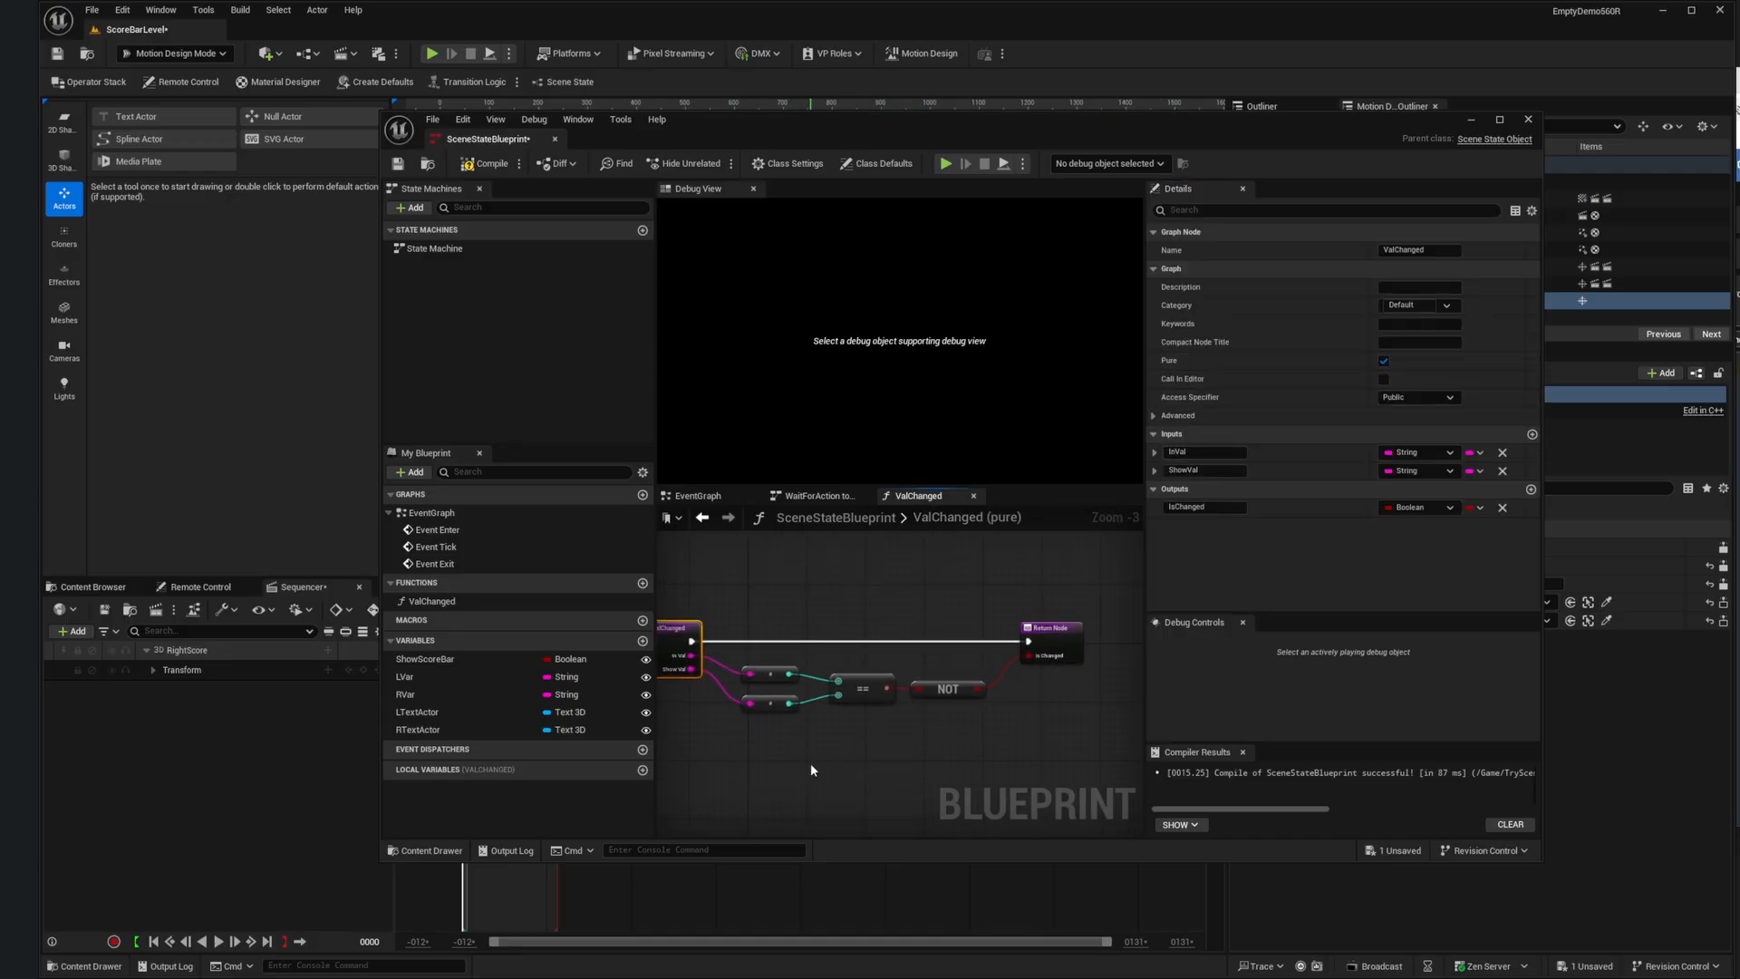
{"action": "right_click_drag", "start_coordinate": [859, 780], "coordinate": [879, 784]}
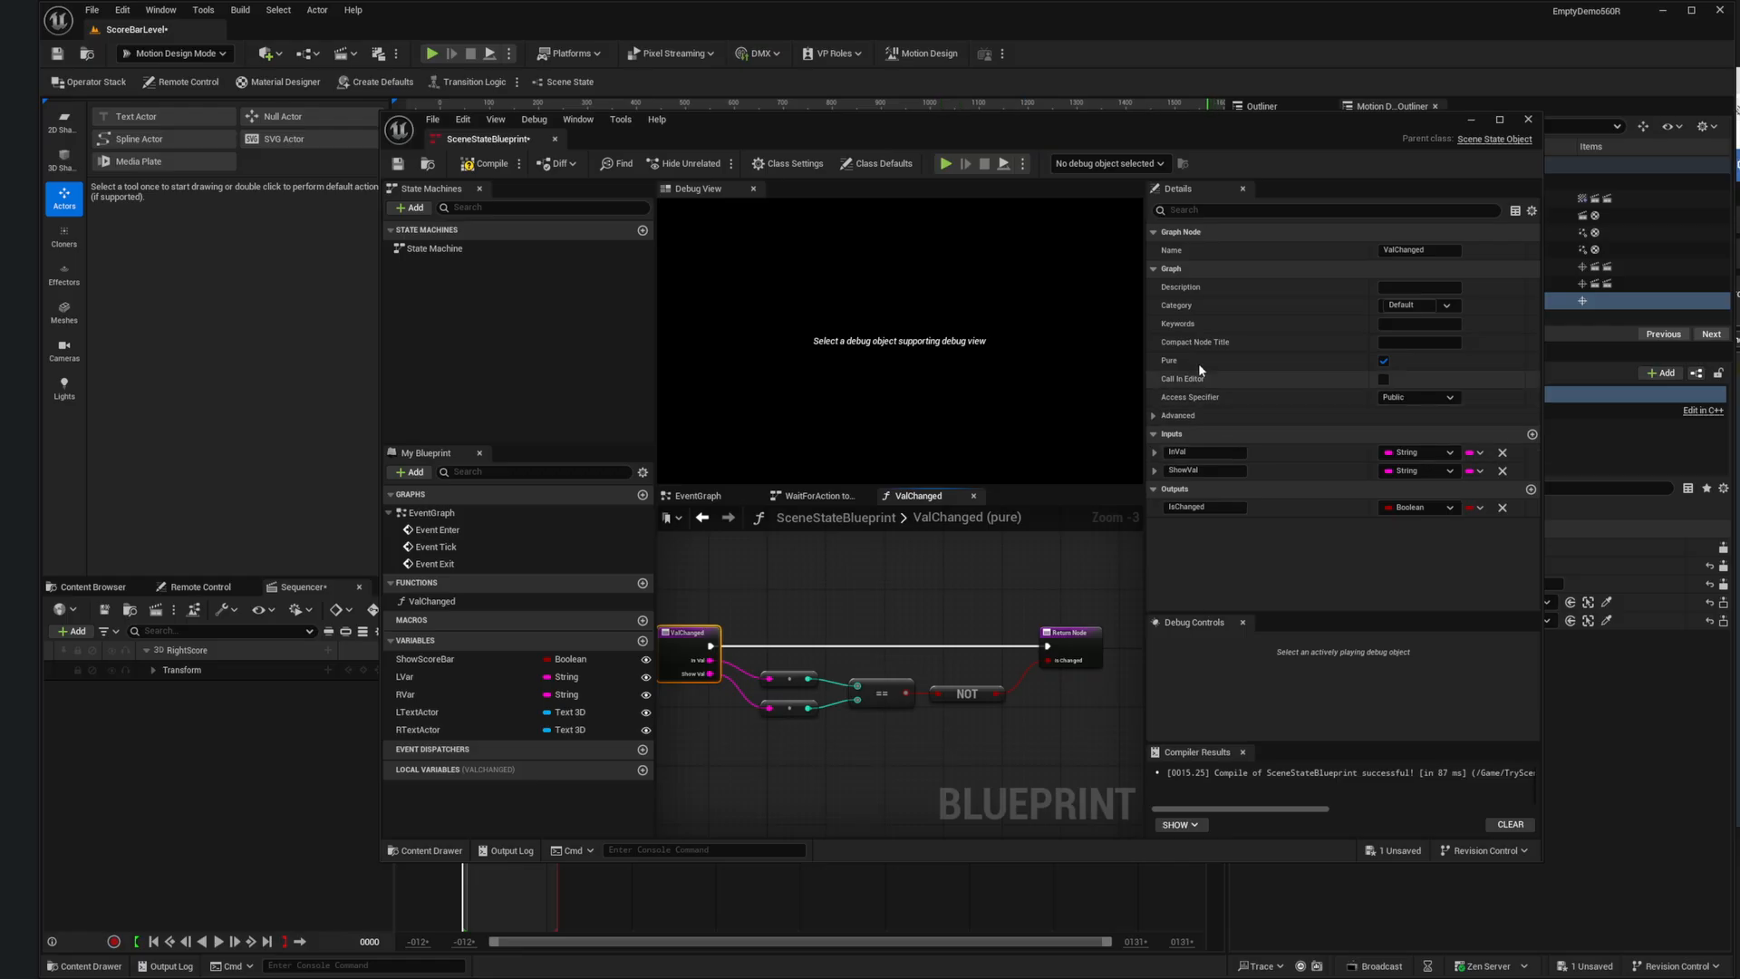
{"action": "right_click_drag", "start_coordinate": [886, 772], "coordinate": [899, 774]}
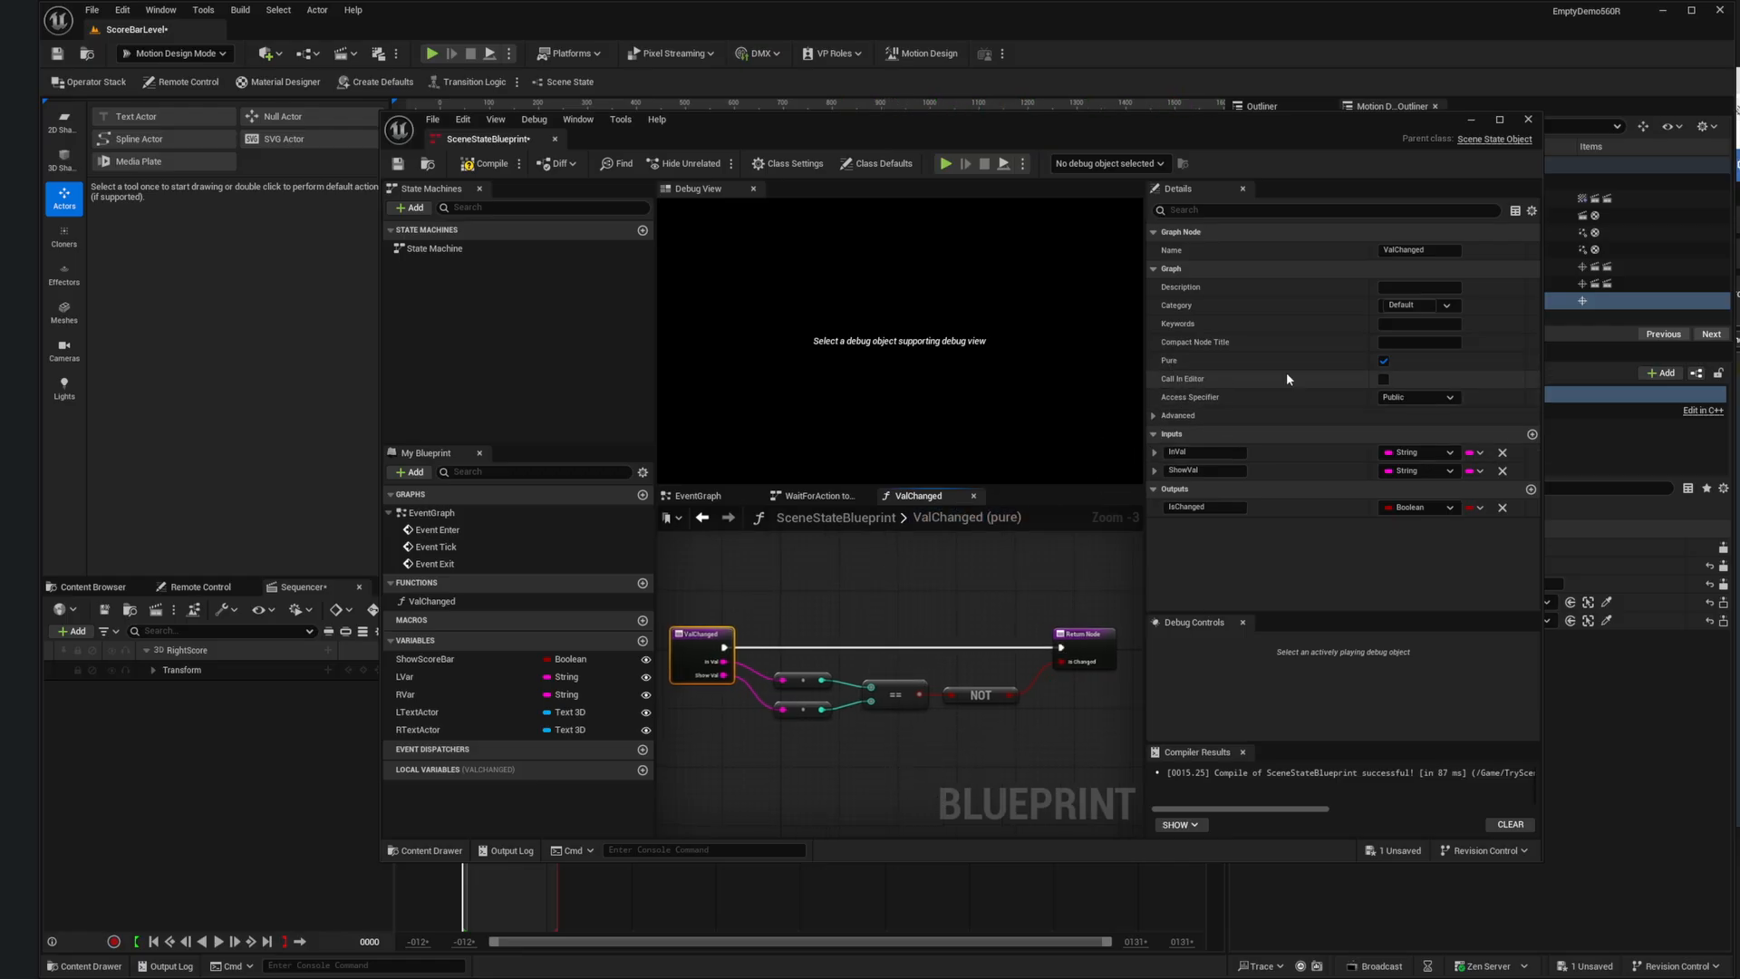
Step: Place the pure ValChanged function in the WaitForAction to ChangeLeft rule and connect Is Changed to Can Transition
{"action": "left_click", "coordinate": [702, 521]}
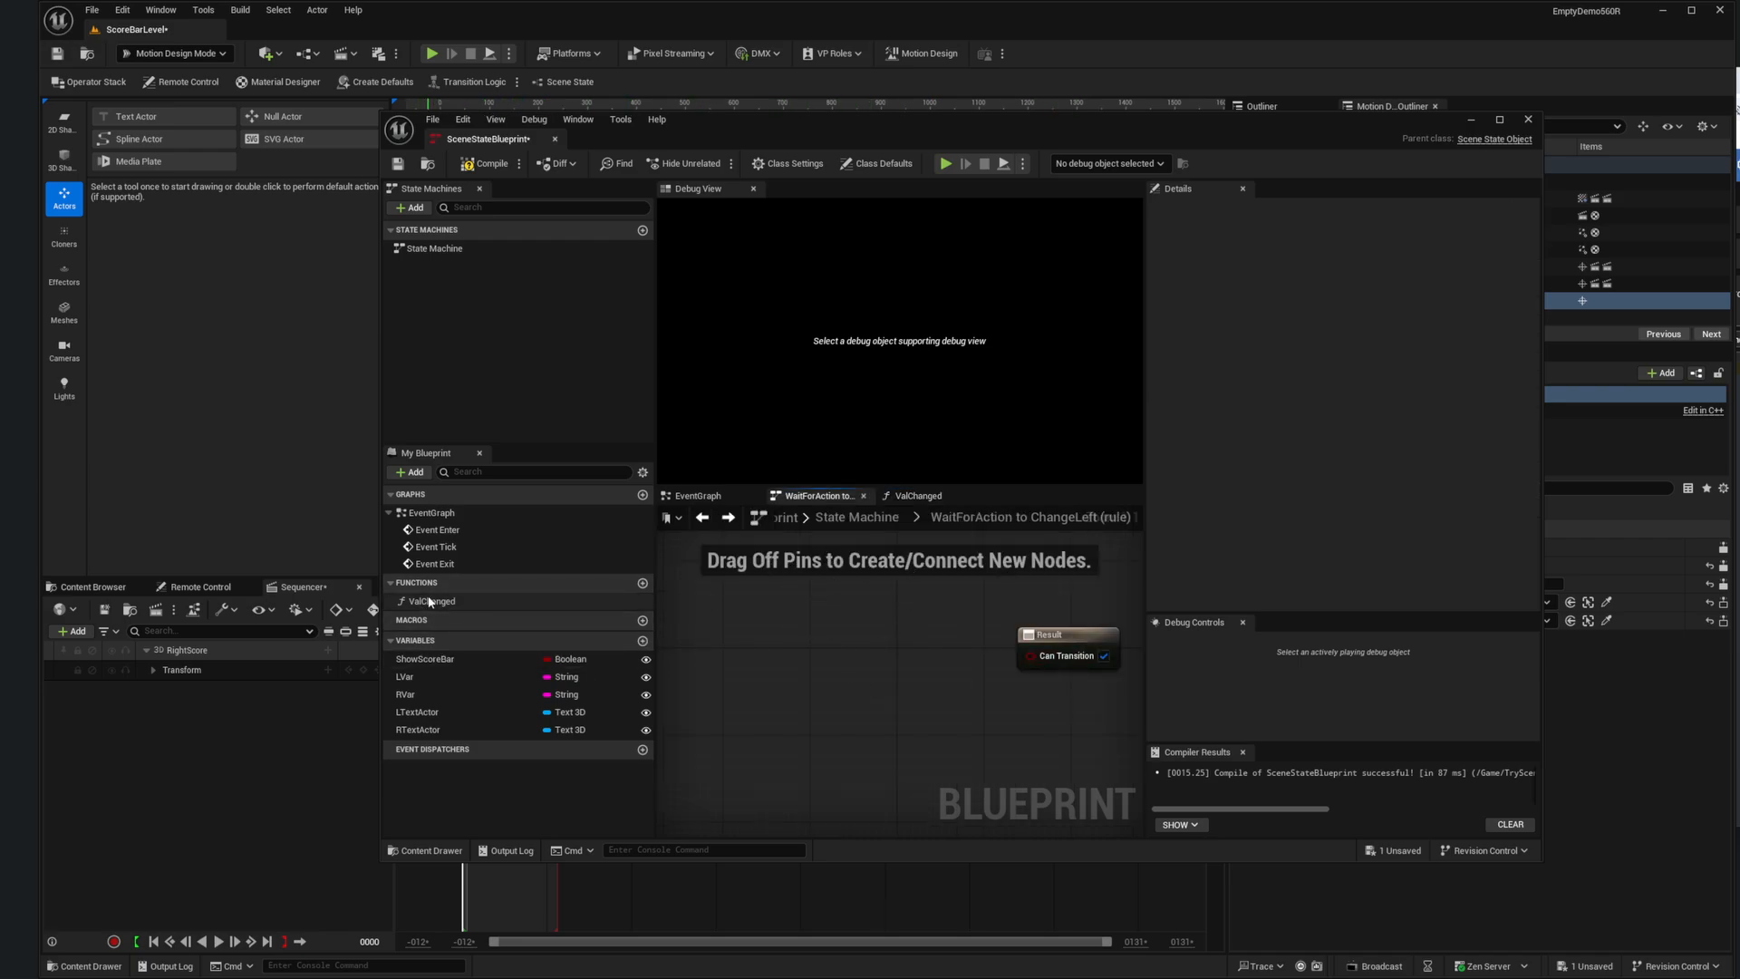
{"action": "left_click_drag", "start_coordinate": [426, 603], "coordinate": [779, 627]}
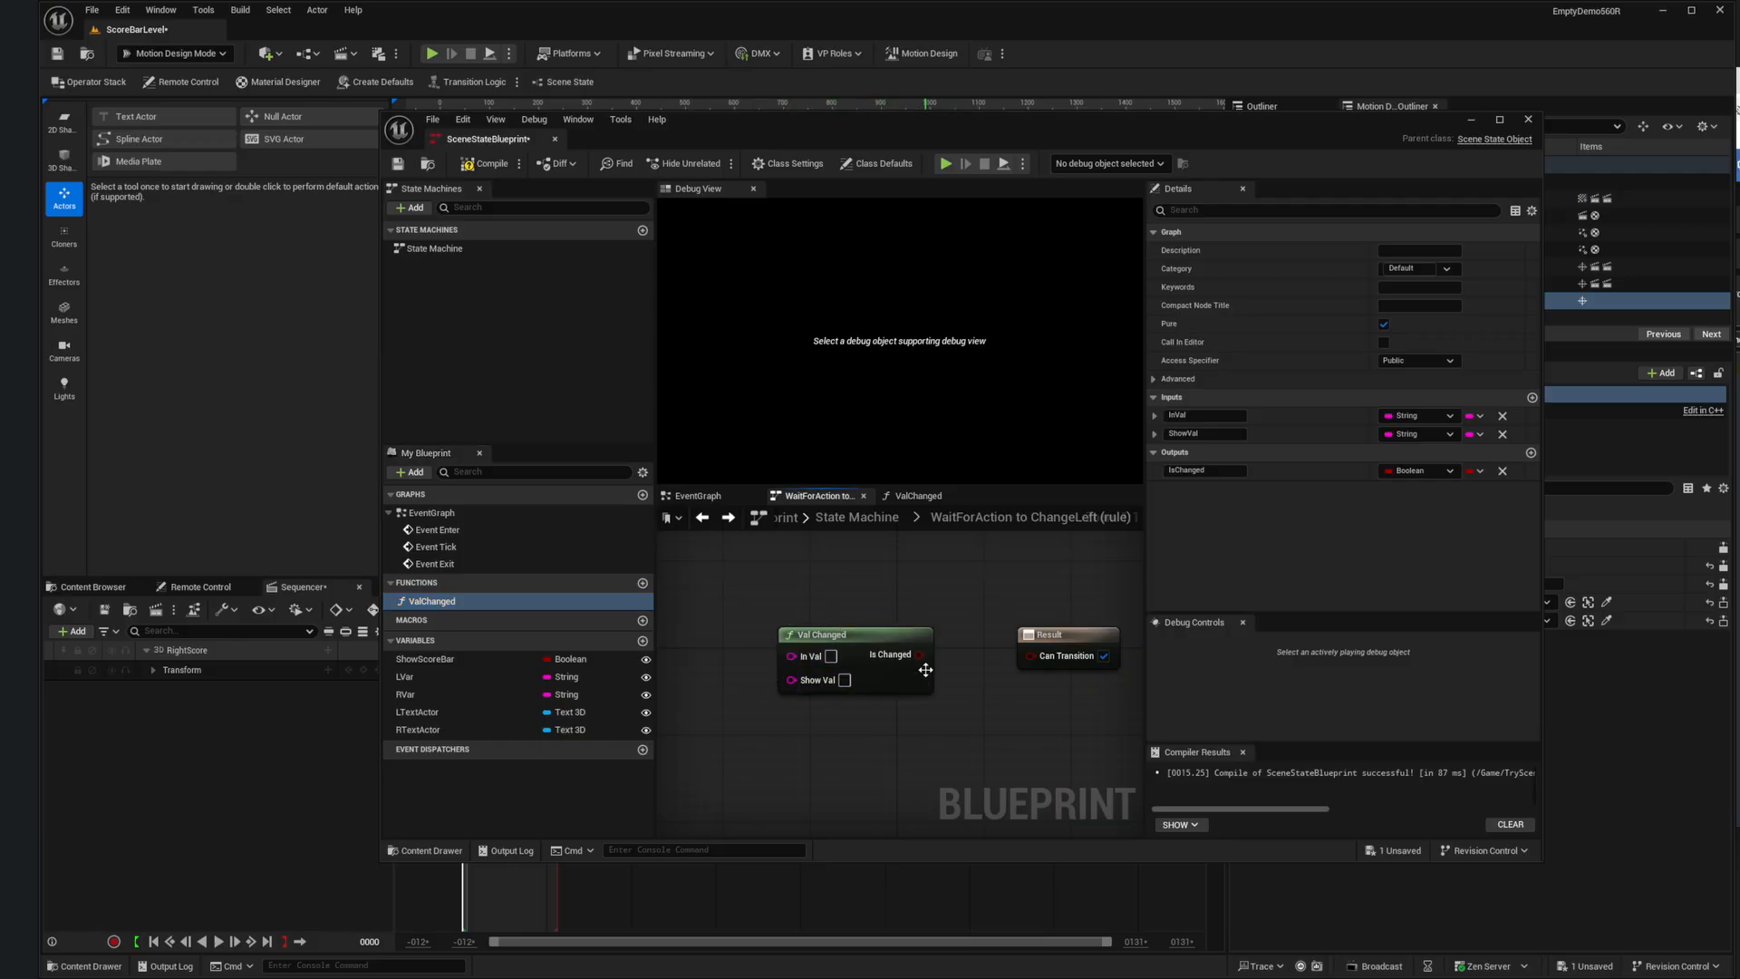
{"action": "left_click_drag", "start_coordinate": [920, 654], "coordinate": [1030, 654]}
{"action": "scroll", "coordinate": [827, 763], "scroll_direction": "down", "scroll_amount": 1}
{"action": "right_click_drag", "start_coordinate": [827, 761], "coordinate": [927, 751]}
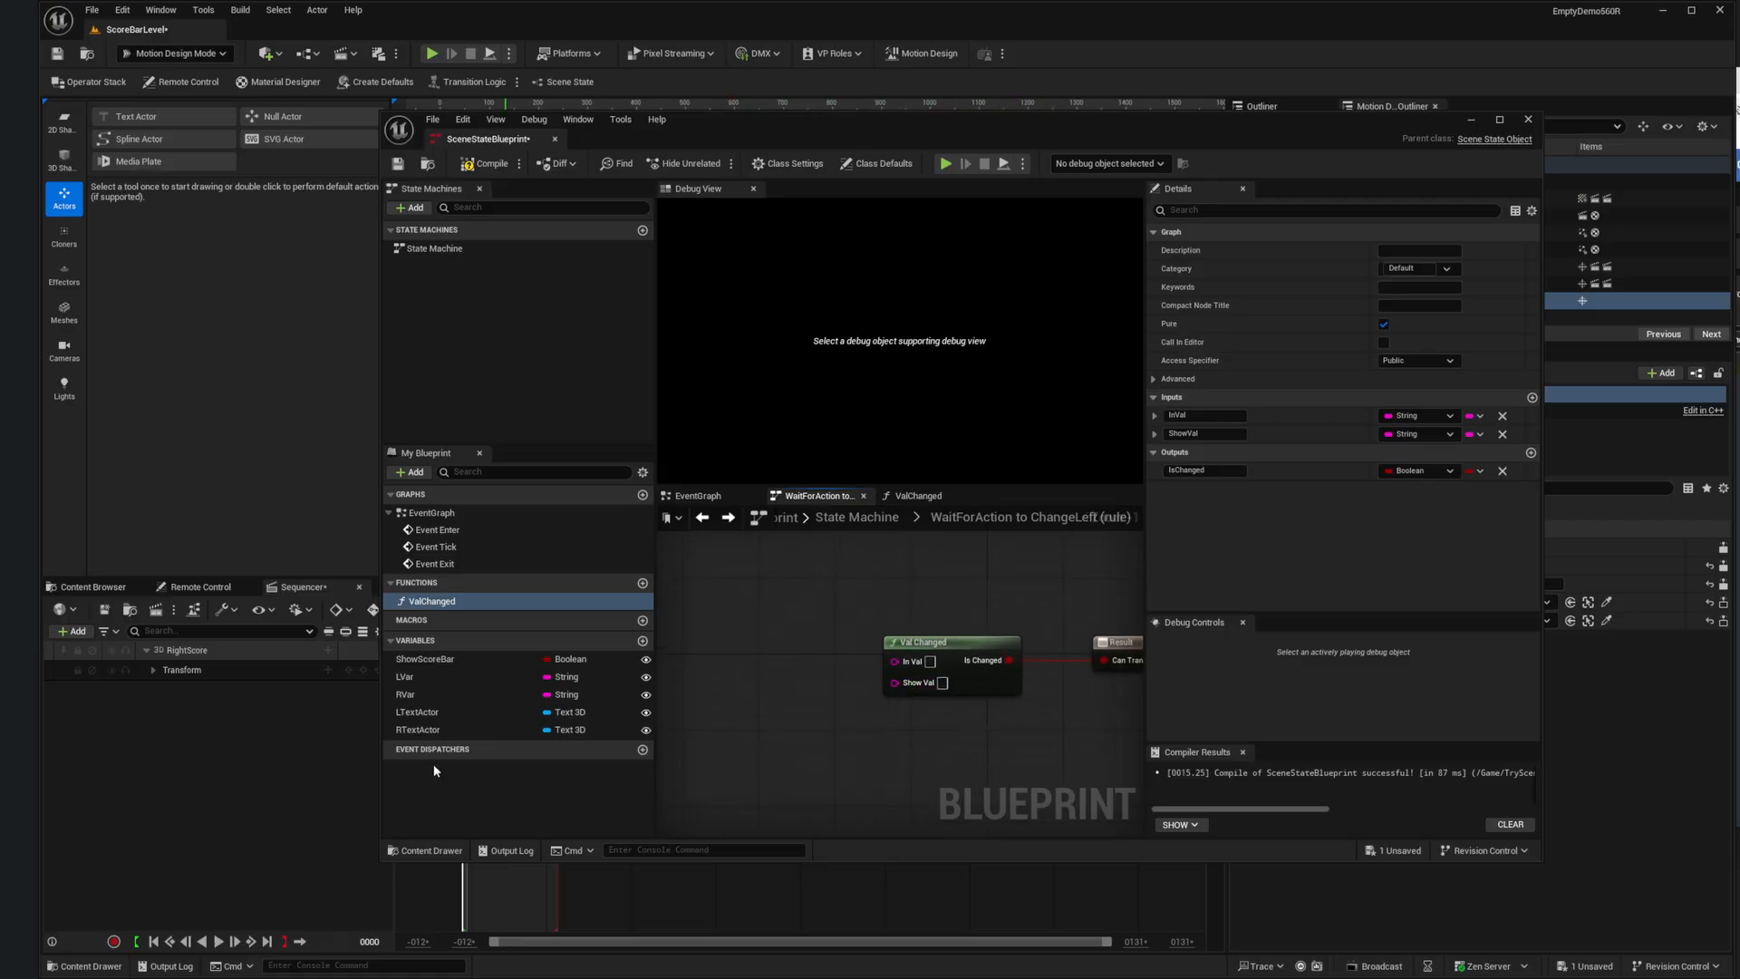
Step: Add an LVar getter to the transition rule and connect it to the In Val input of Val Changed
{"action": "left_click_drag", "start_coordinate": [405, 677], "coordinate": [895, 661], "text": "ctrl"}
{"action": "left_click", "coordinate": [761, 663]}
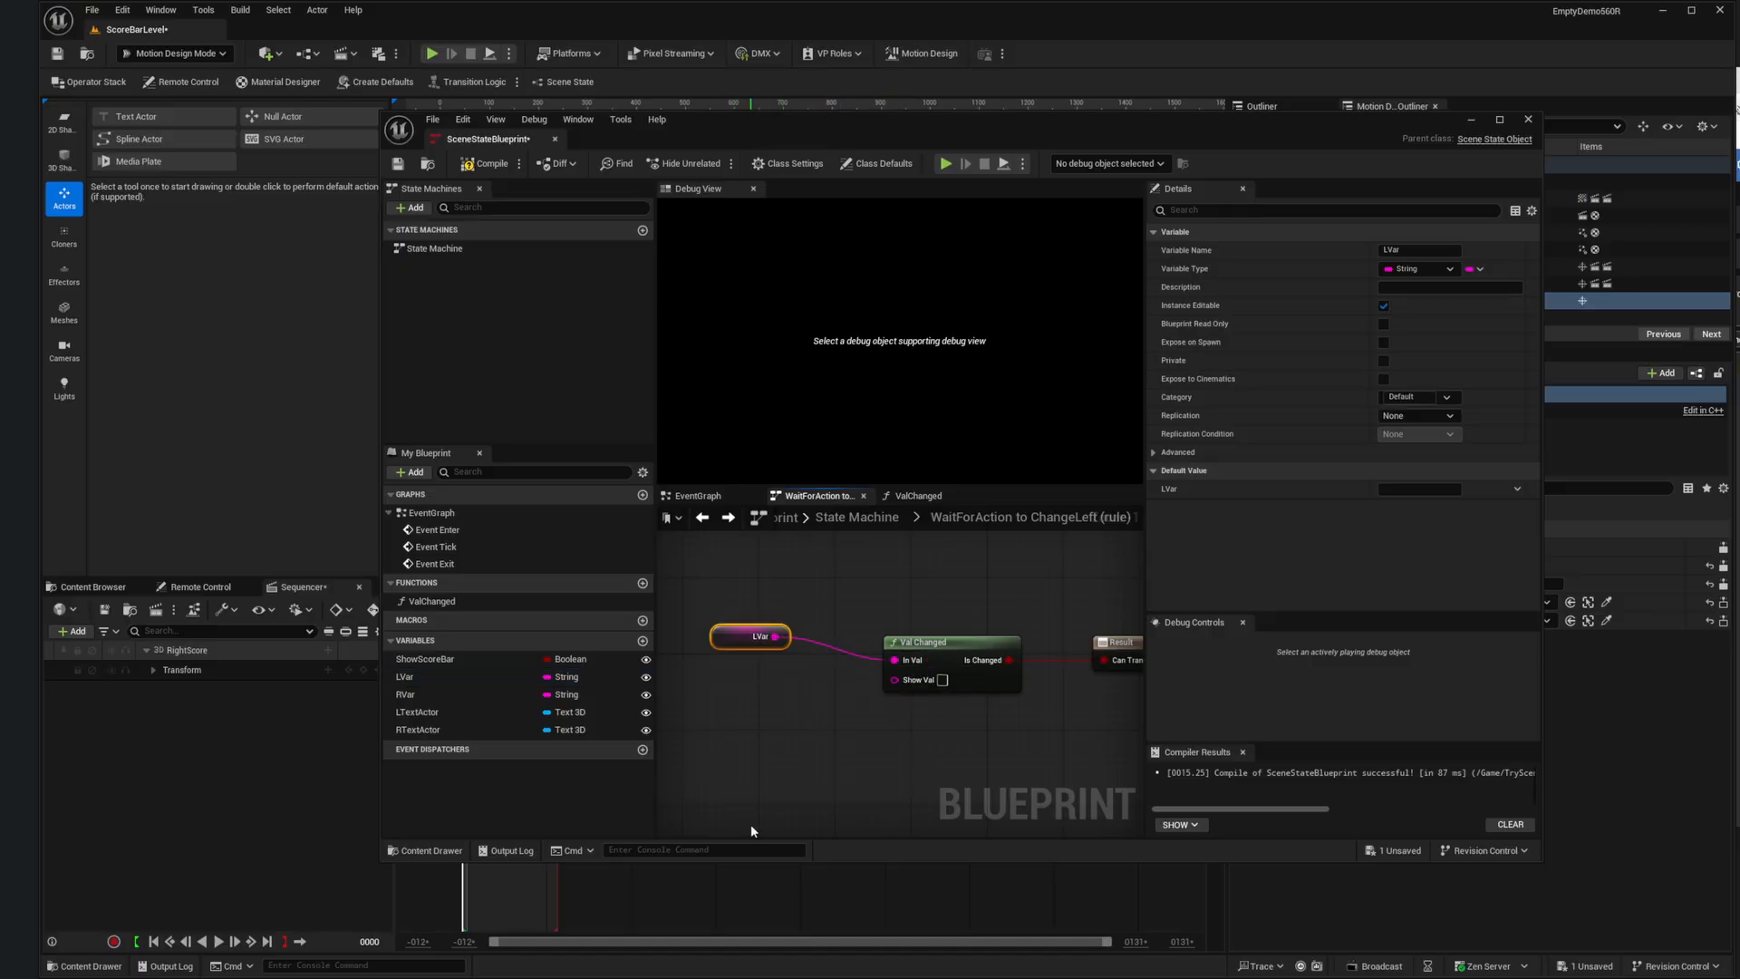
{"action": "right_click_drag", "start_coordinate": [816, 751], "coordinate": [887, 714]}
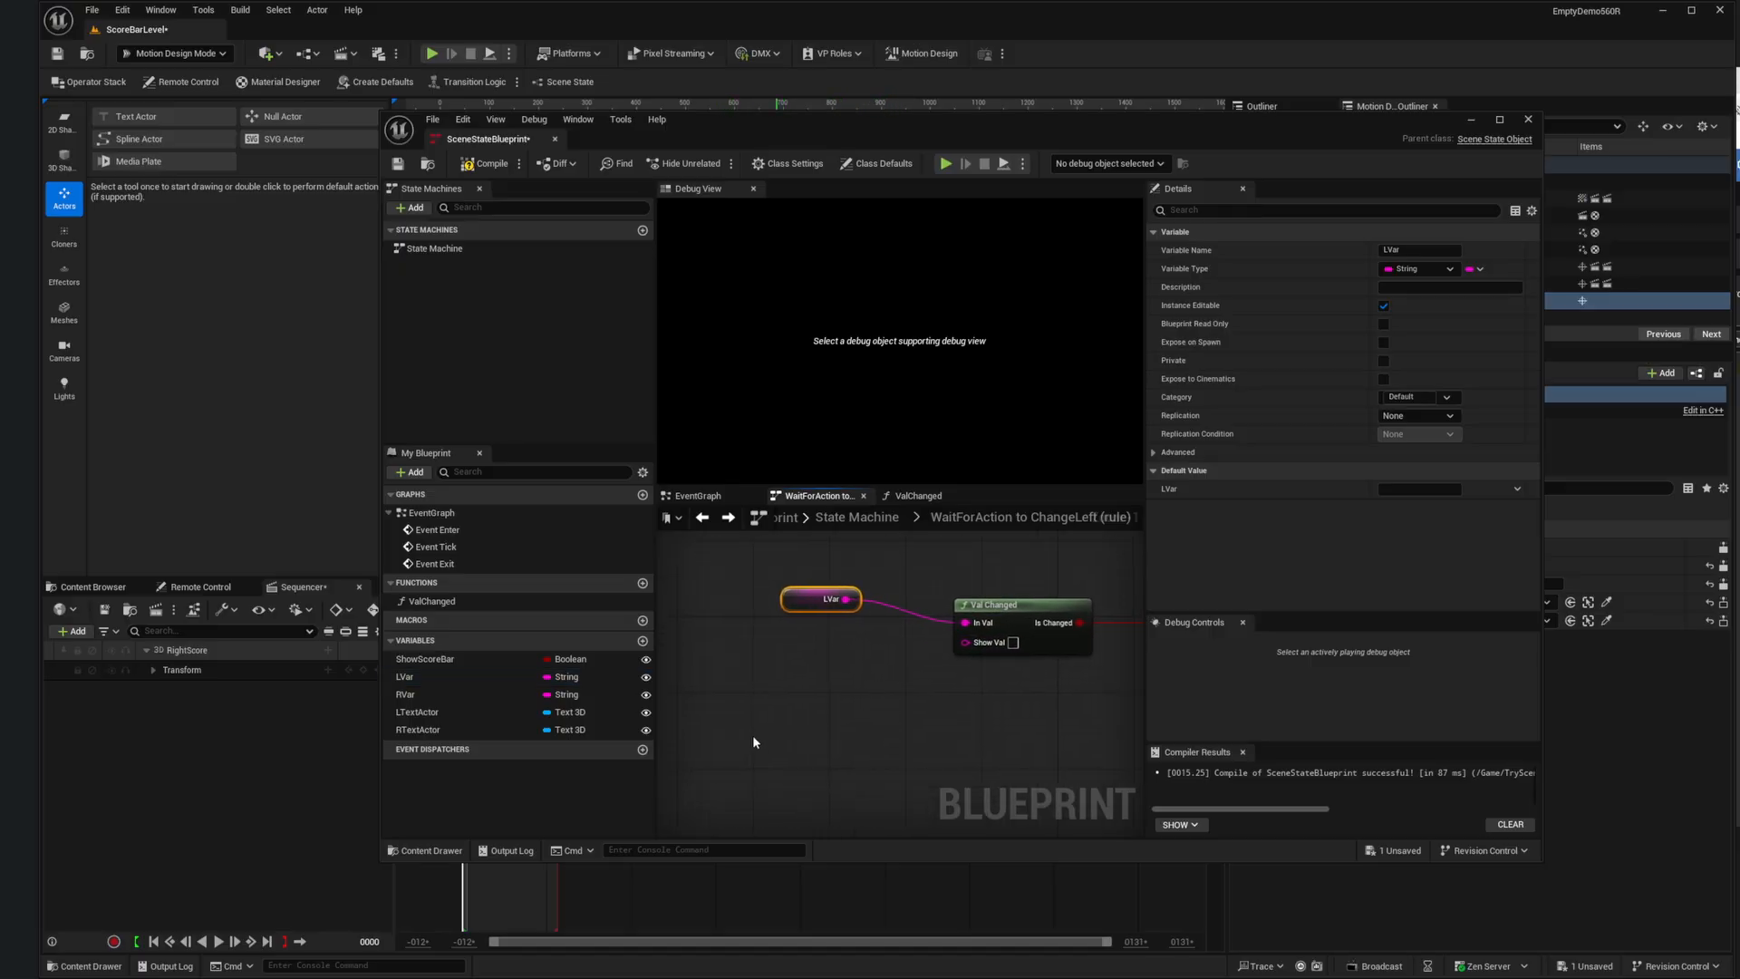
Step: Add an LTextActor getter and a Get Text 3DComponent node targeting it, placed just below the getter
{"action": "left_click", "coordinate": [408, 714]}
{"action": "left_click_drag", "start_coordinate": [409, 719], "coordinate": [702, 669]}
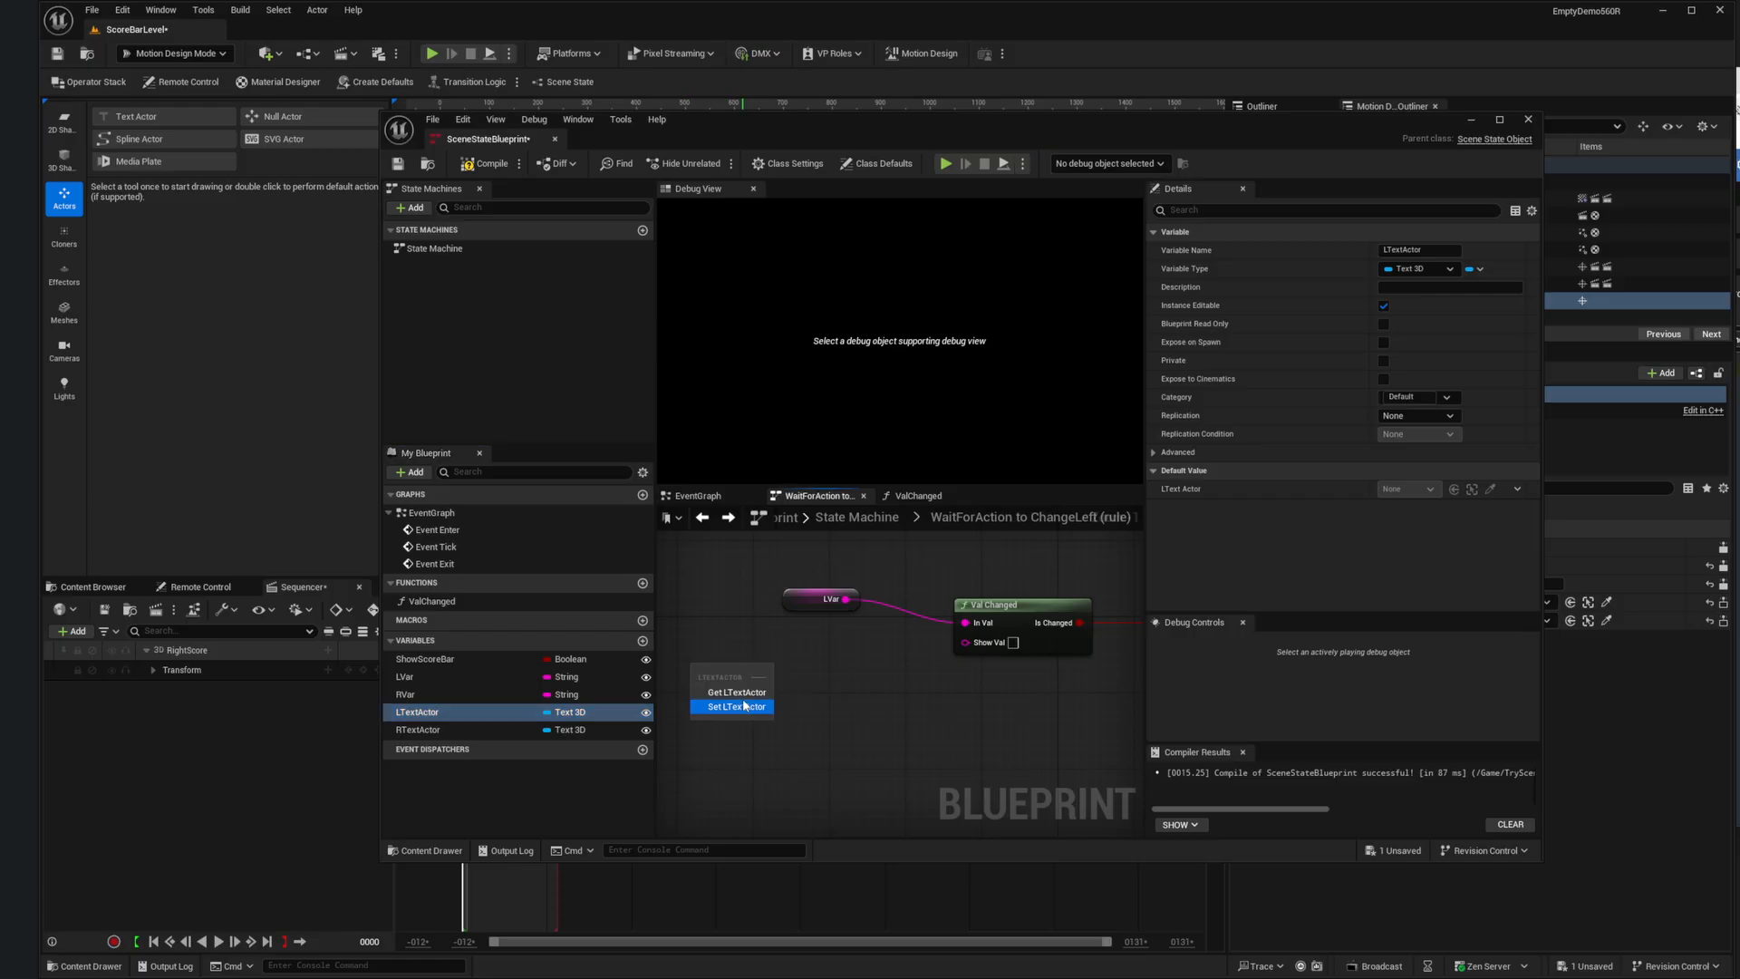
{"action": "left_click", "coordinate": [748, 702]}
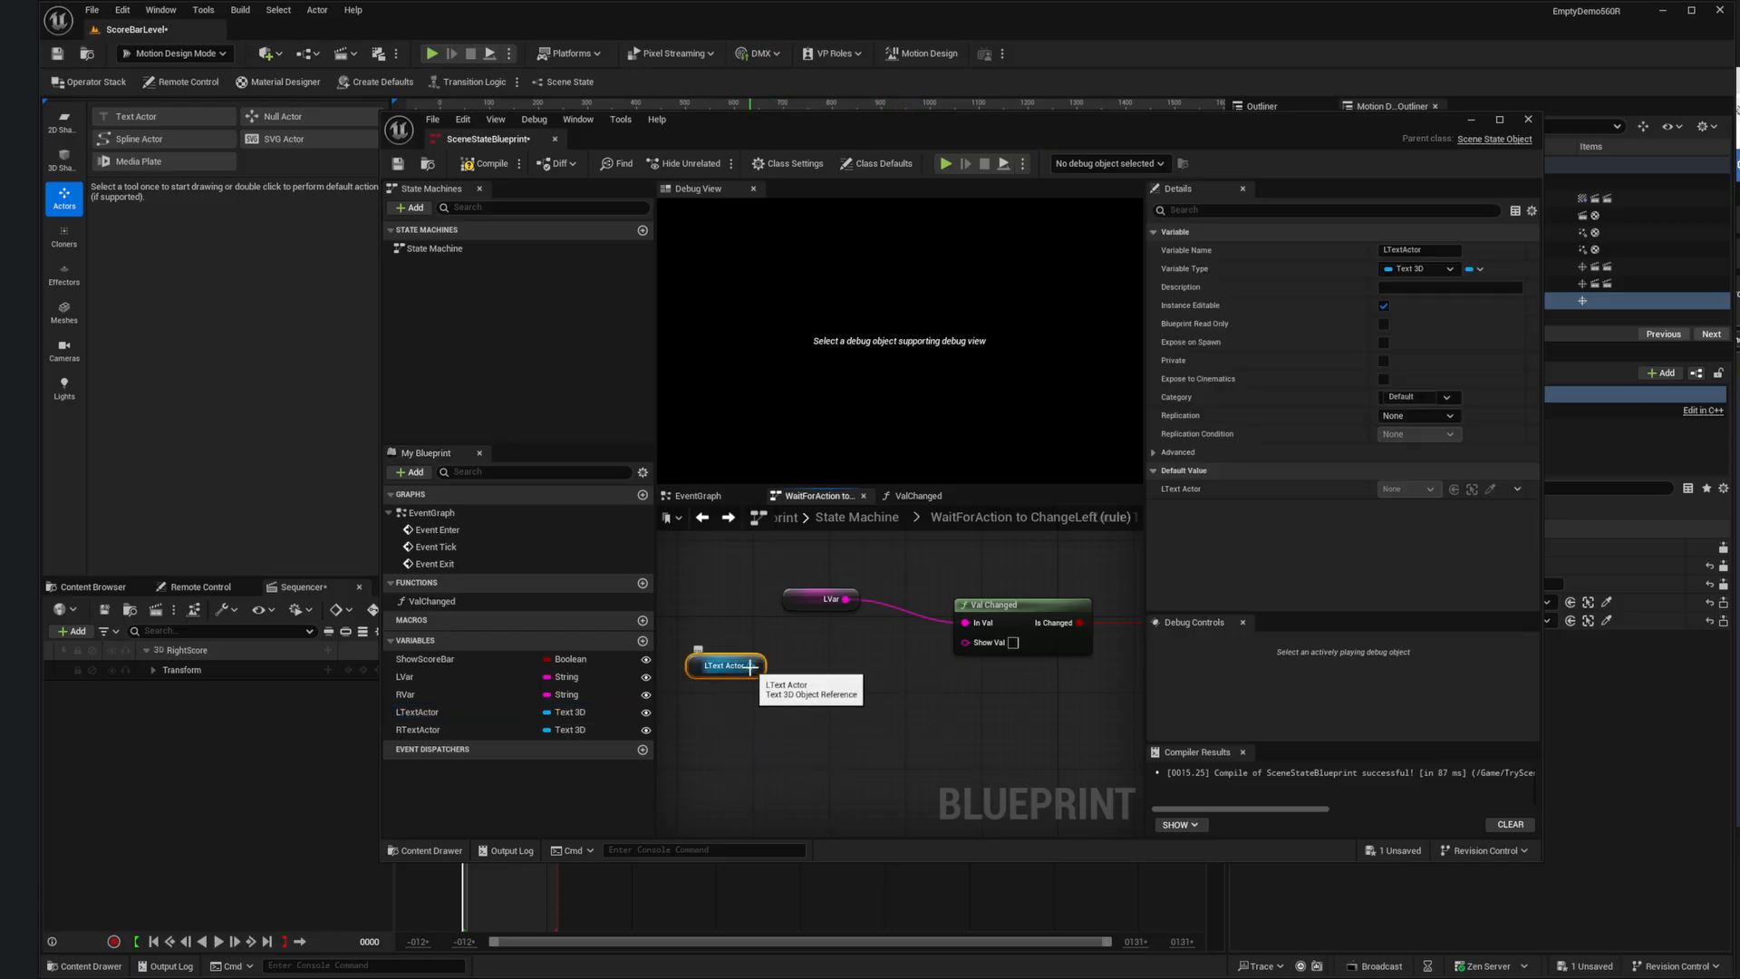
{"action": "left_click_drag", "start_coordinate": [750, 667], "coordinate": [846, 714]}
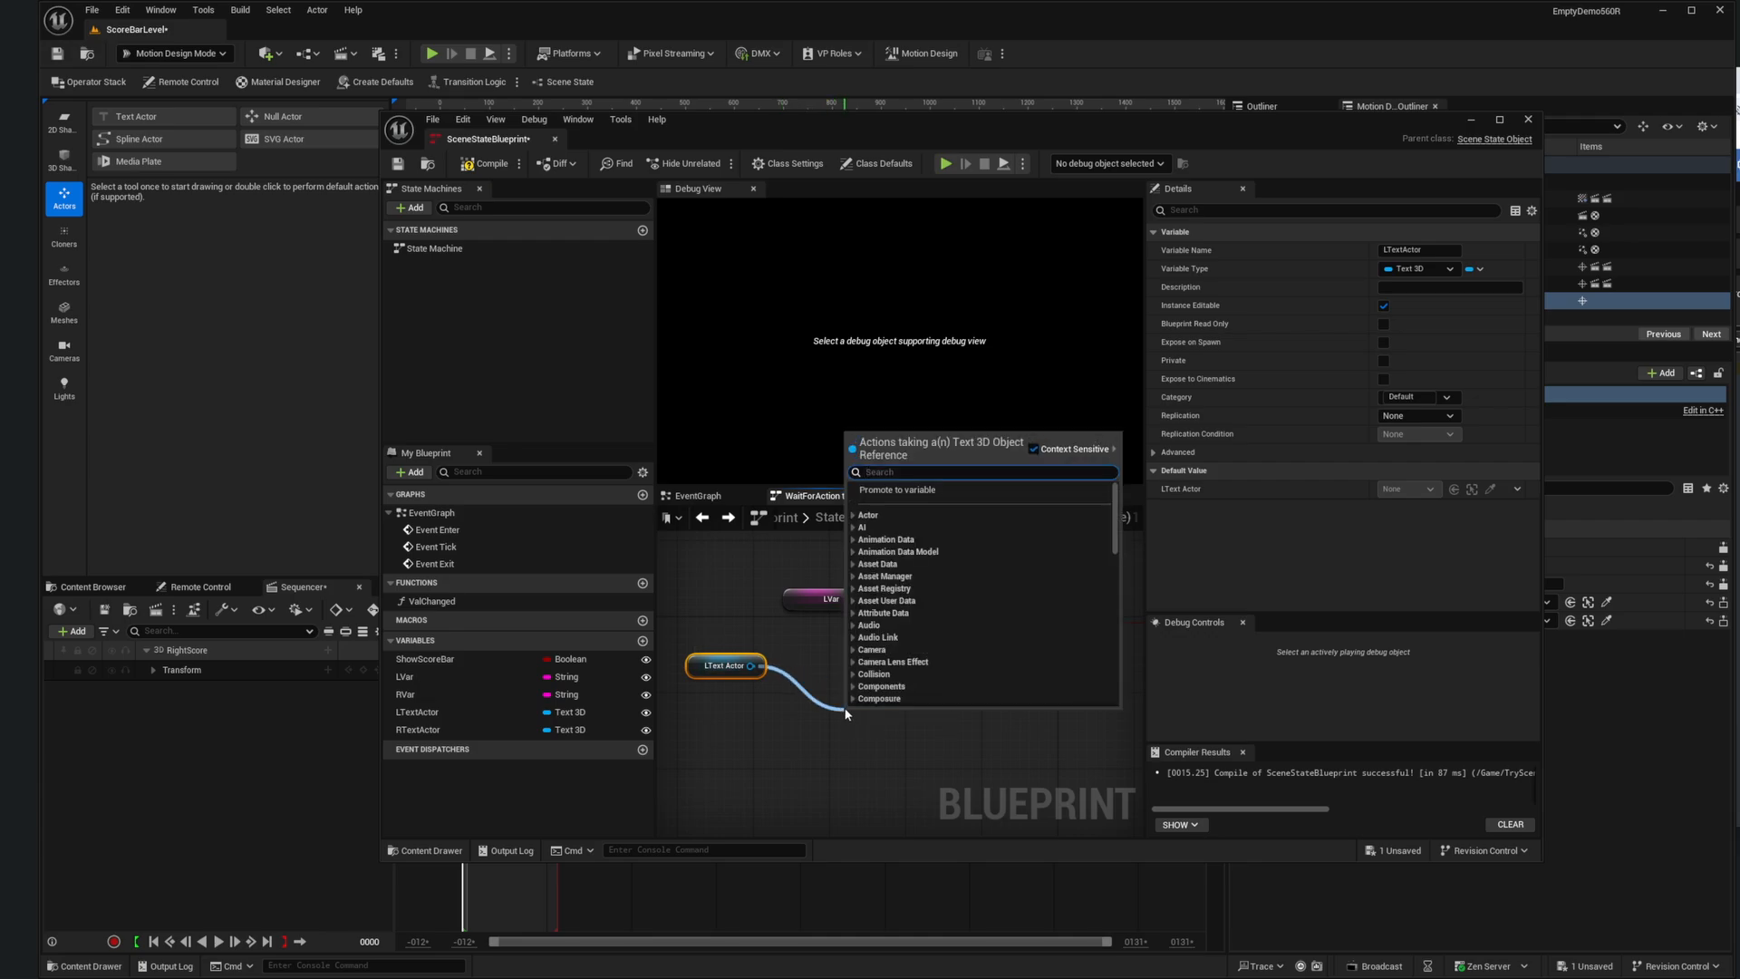
{"action": "type", "text": "comp"}
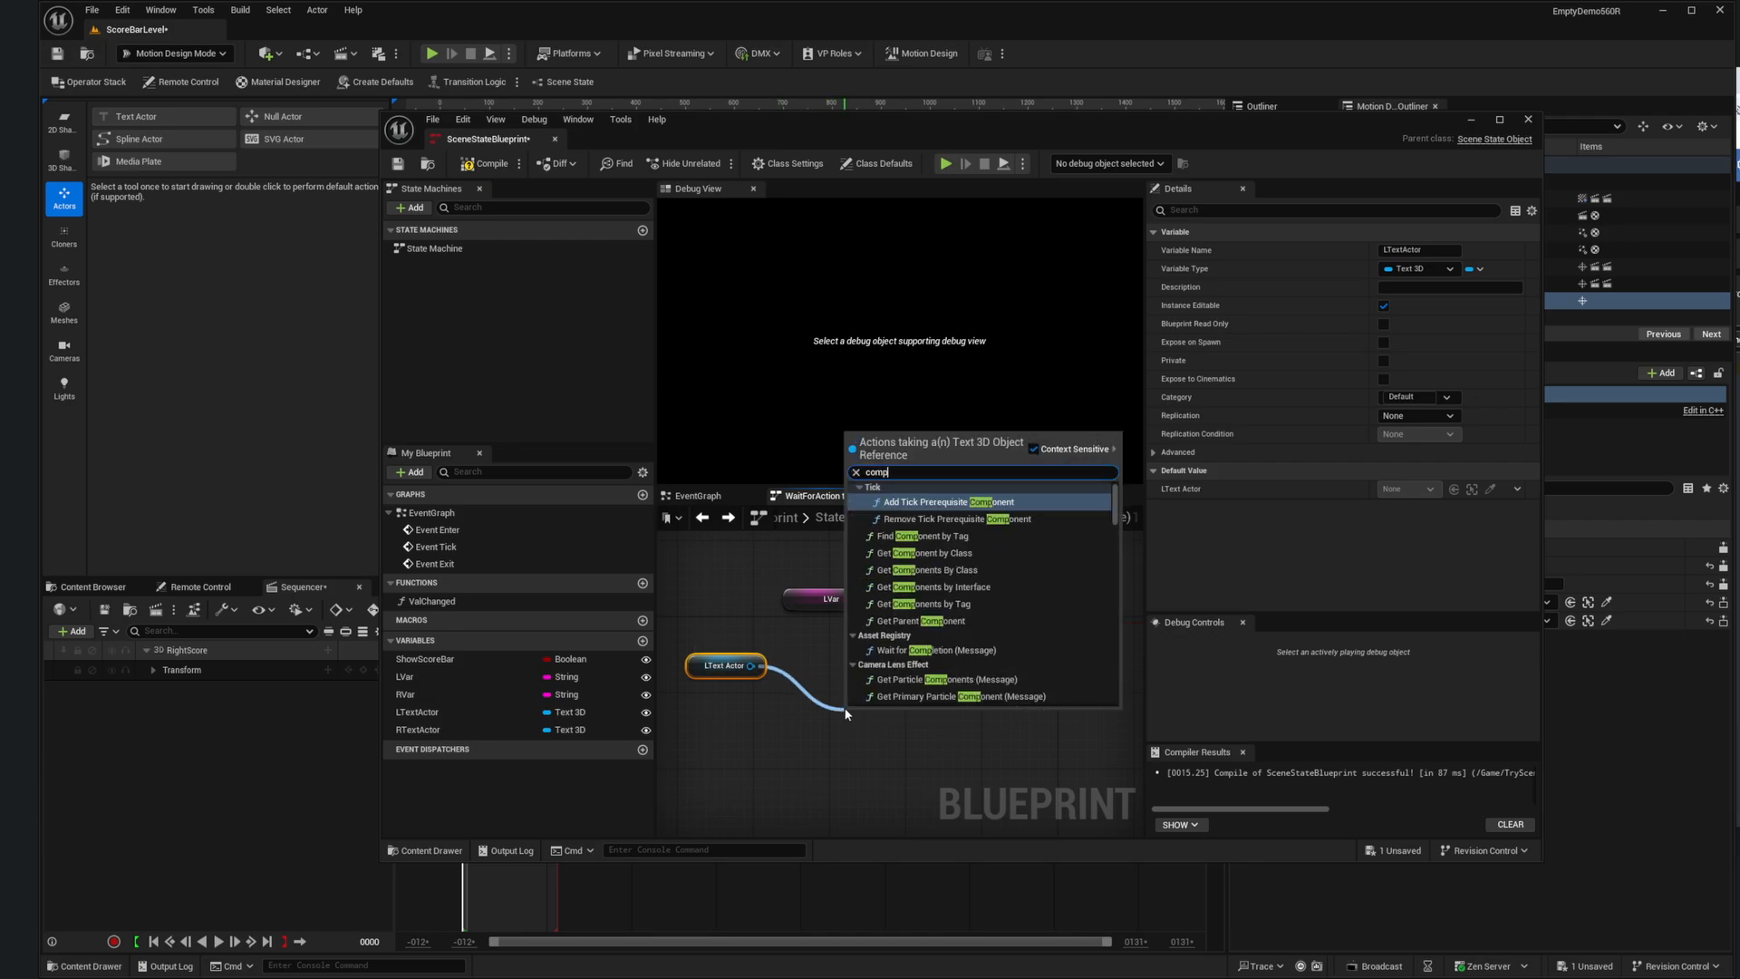
{"action": "type", "text": "onent"}
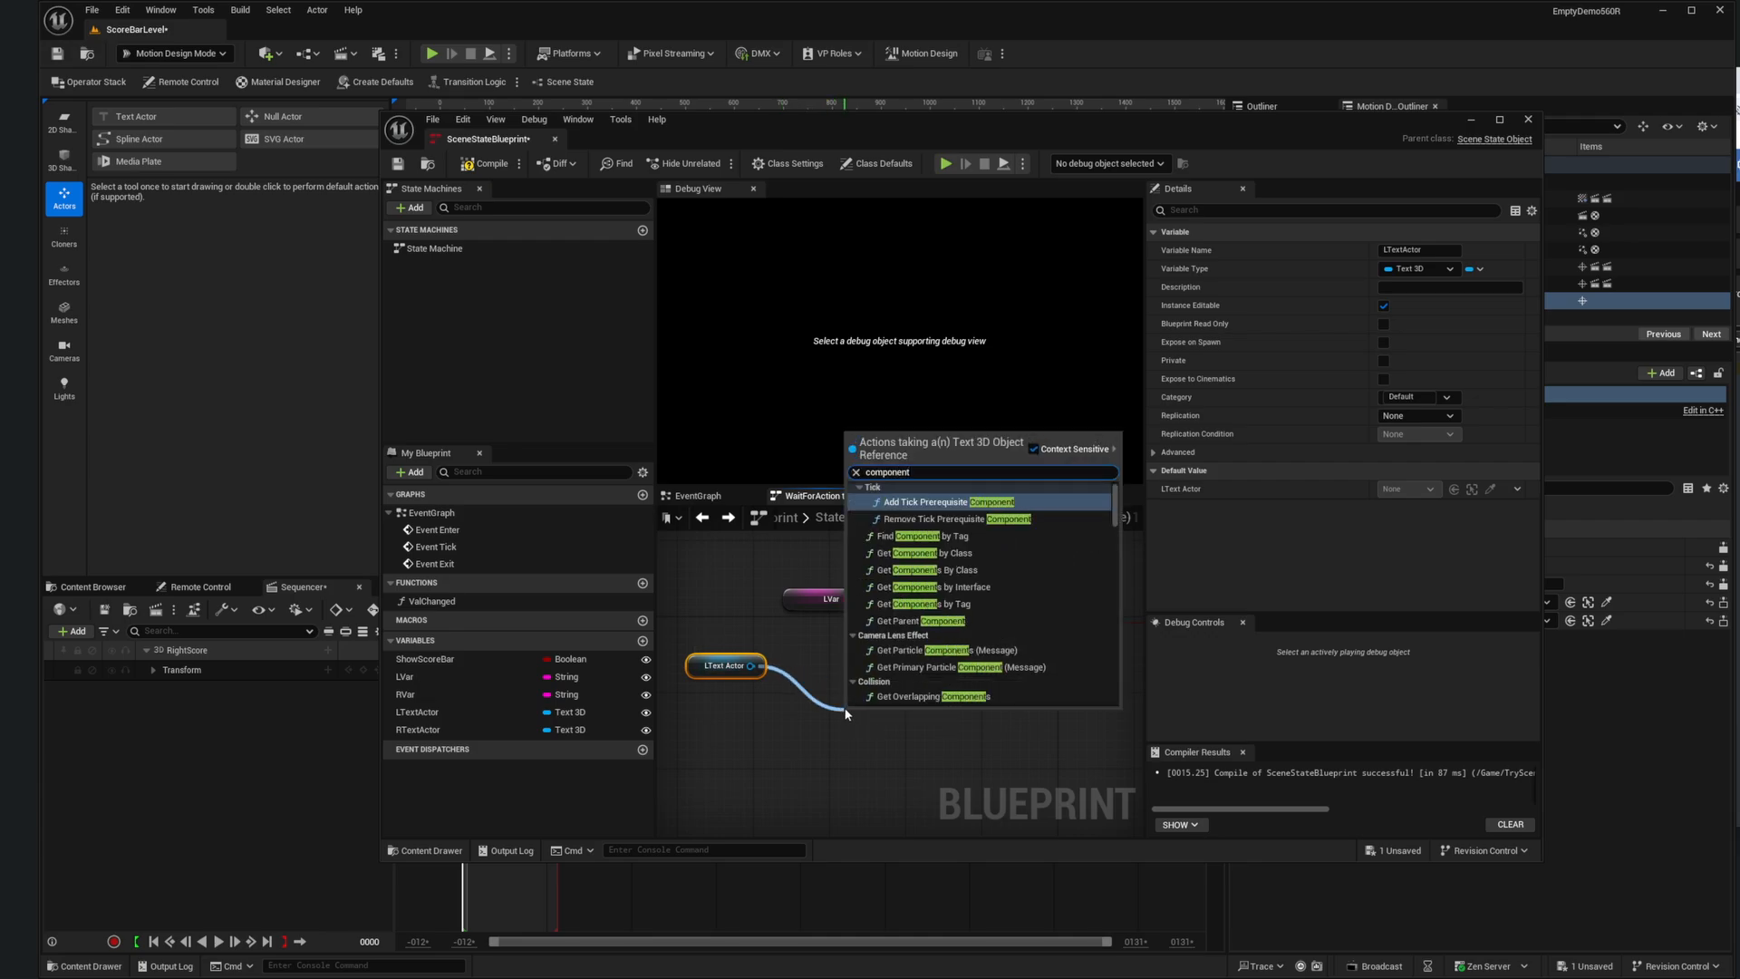
{"action": "scroll", "coordinate": [1043, 634], "scroll_direction": "down", "scroll_amount": 5}
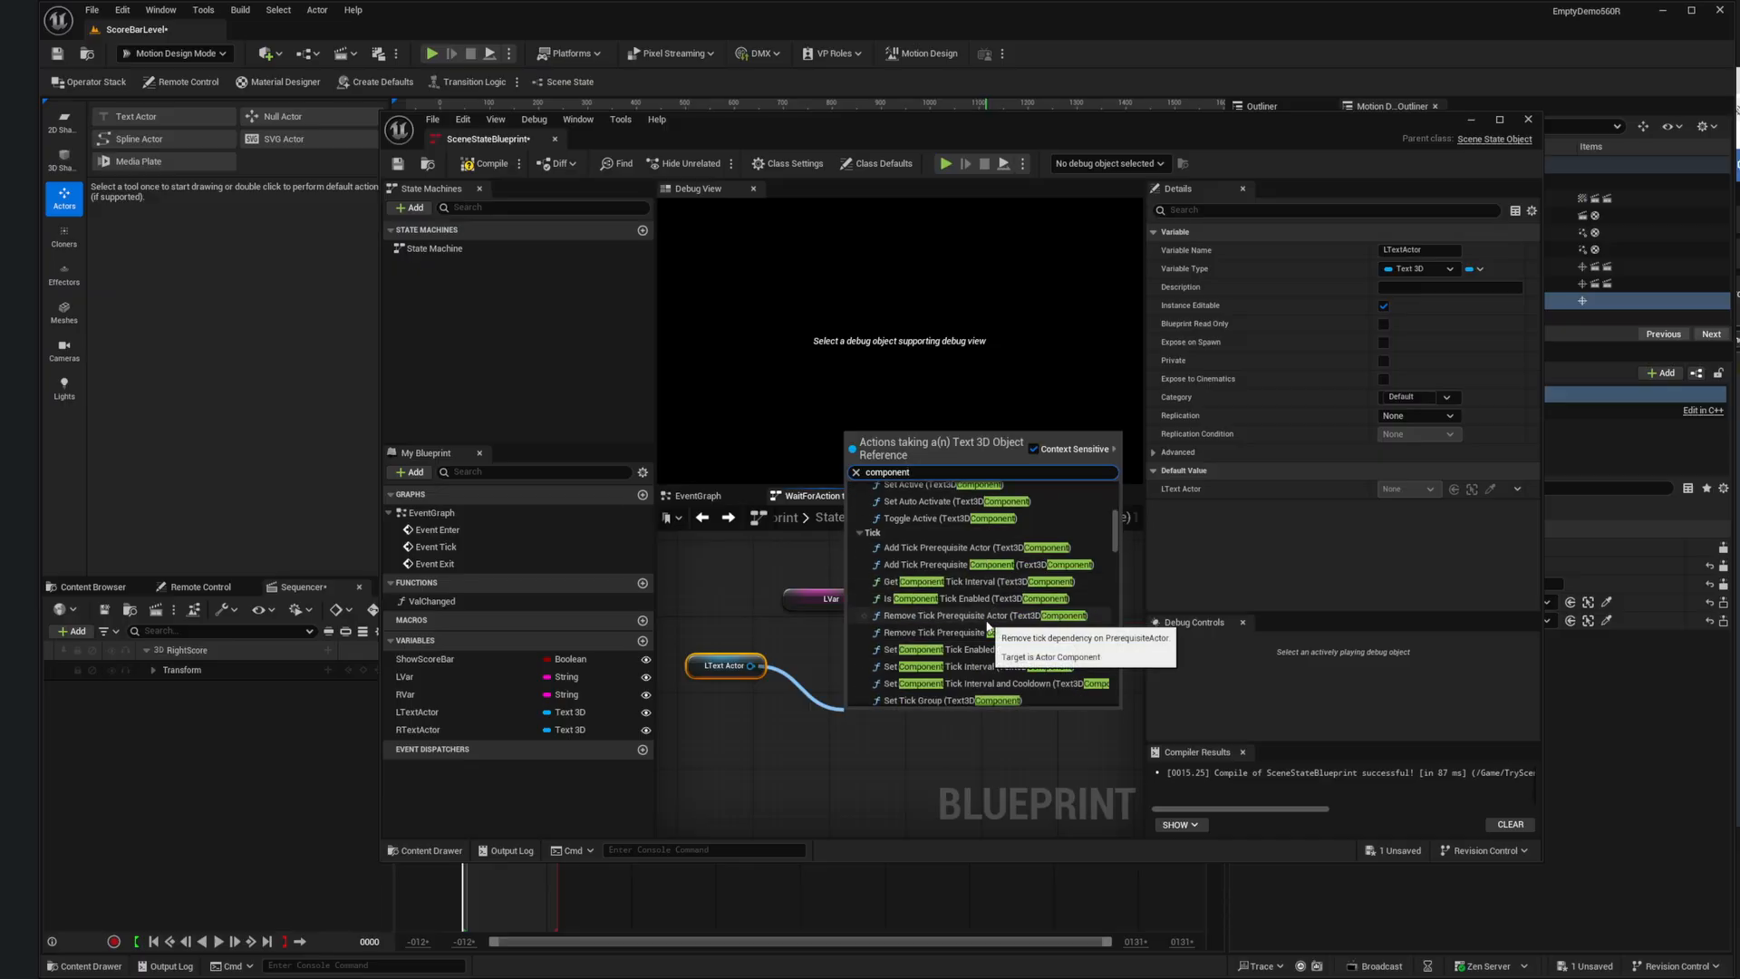
{"action": "left_click_drag", "start_coordinate": [1114, 533], "coordinate": [1116, 707]}
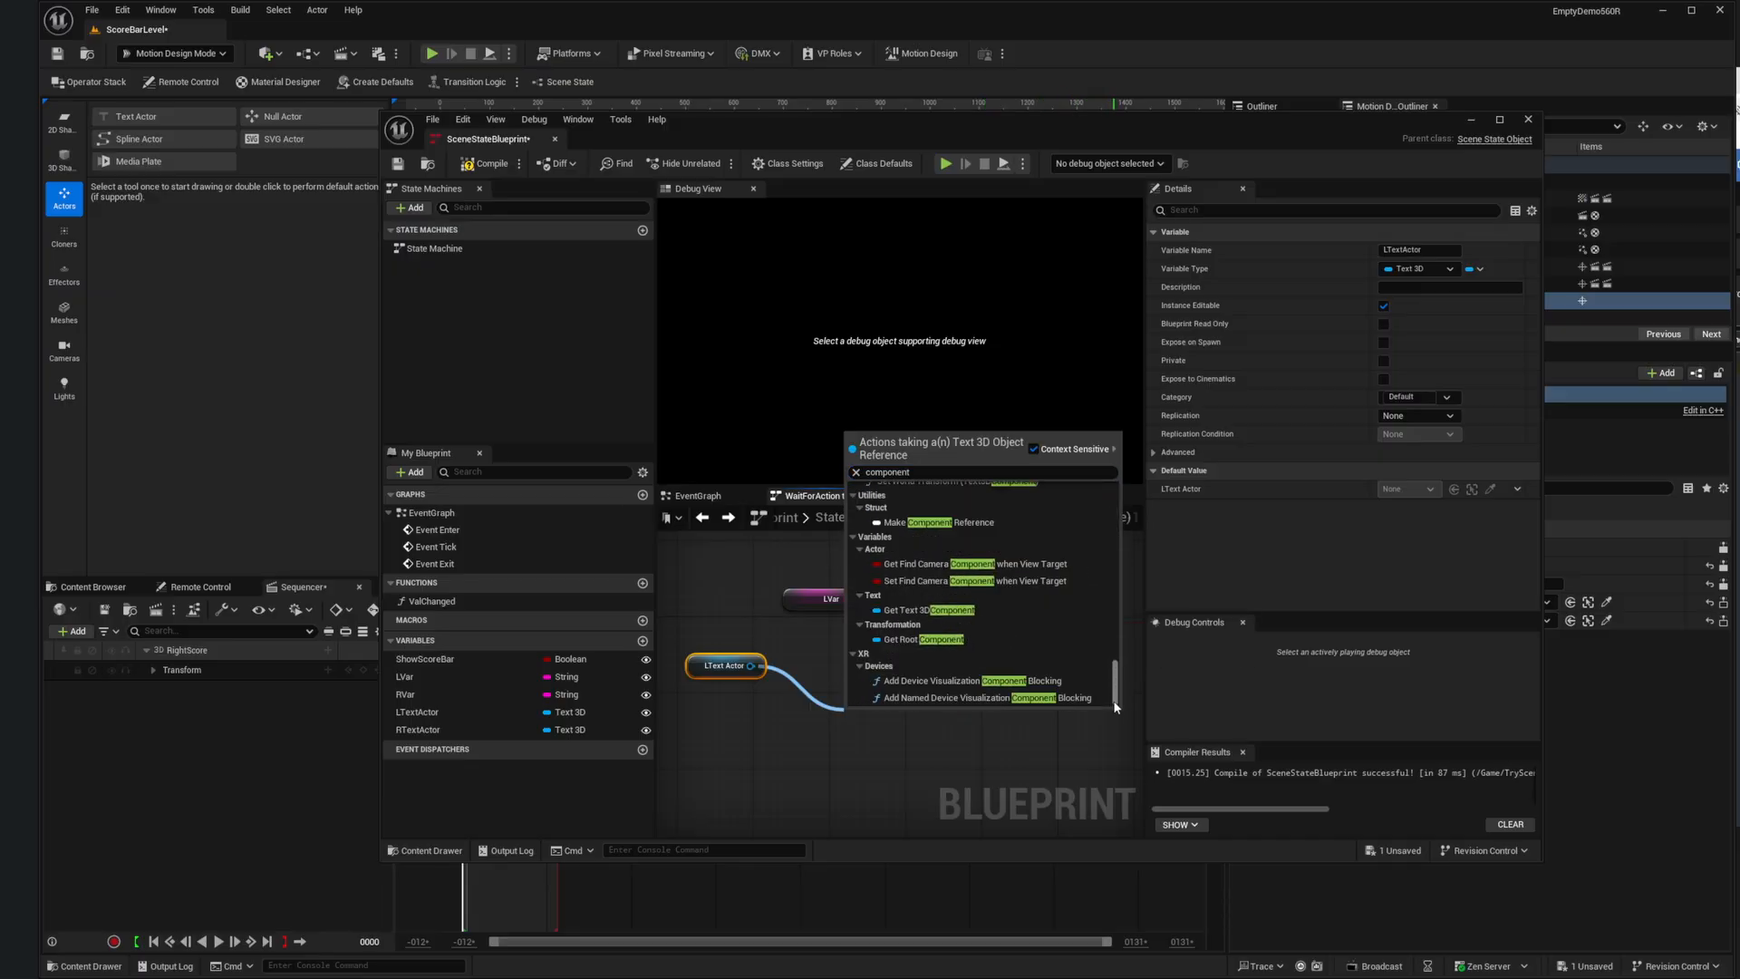
{"action": "left_click", "coordinate": [909, 613]}
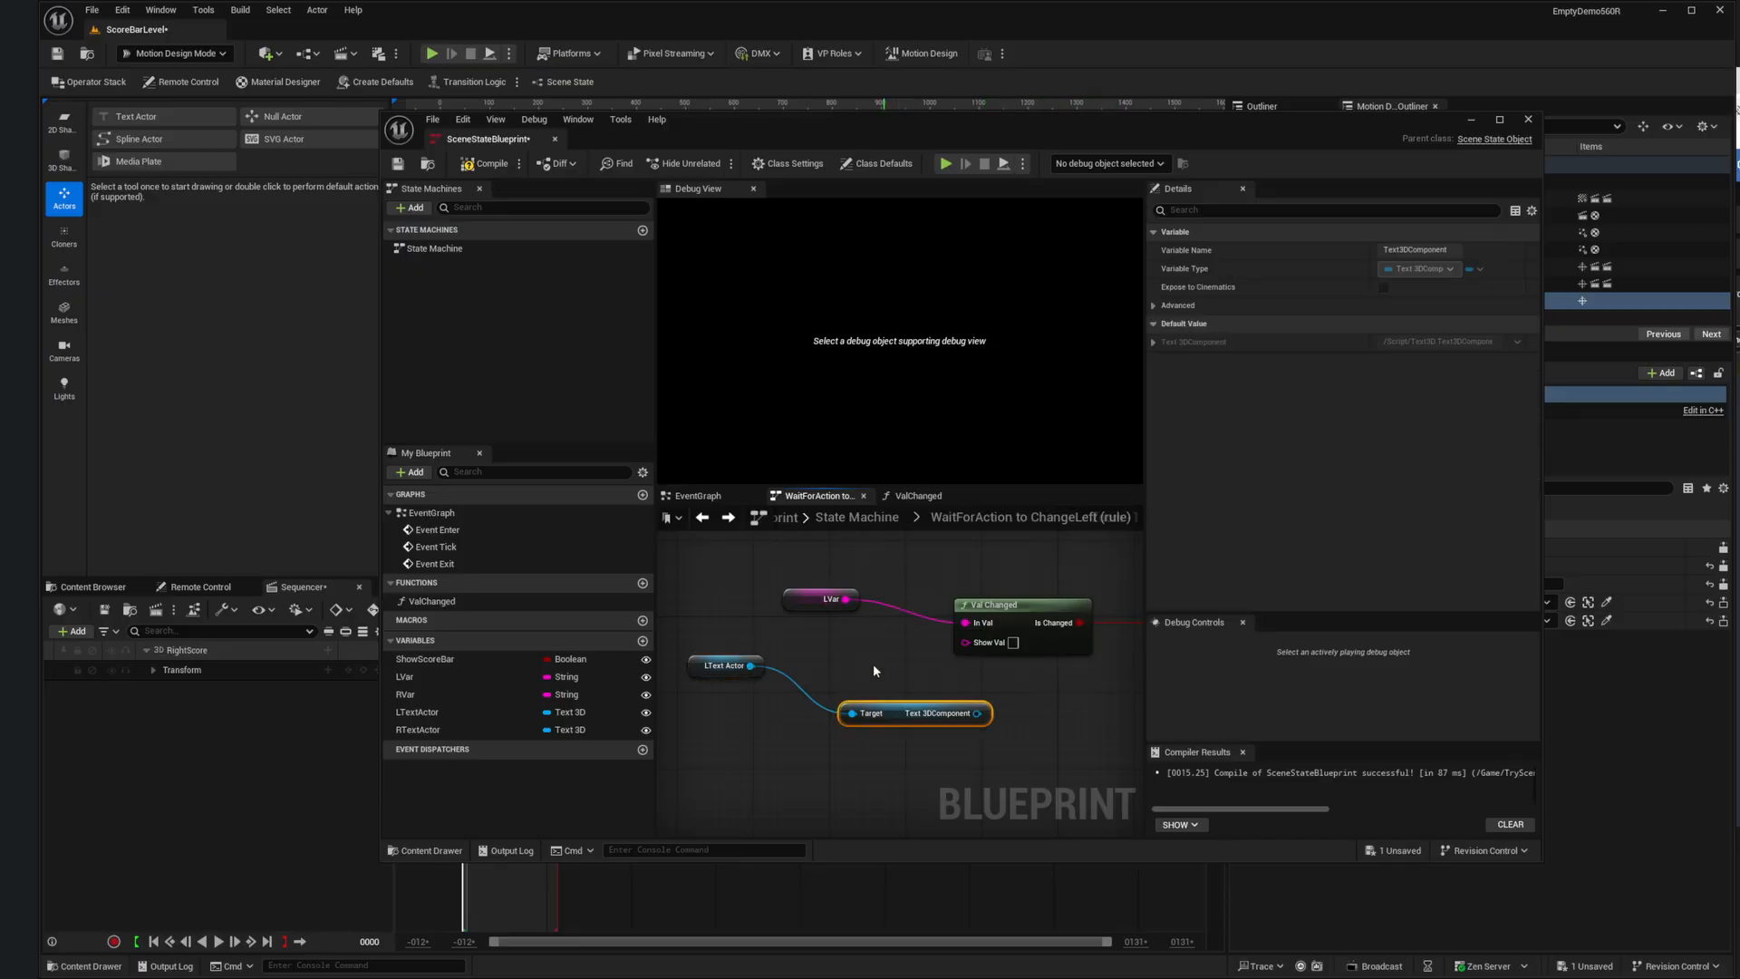
{"action": "left_click_drag", "start_coordinate": [925, 710], "coordinate": [769, 708]}
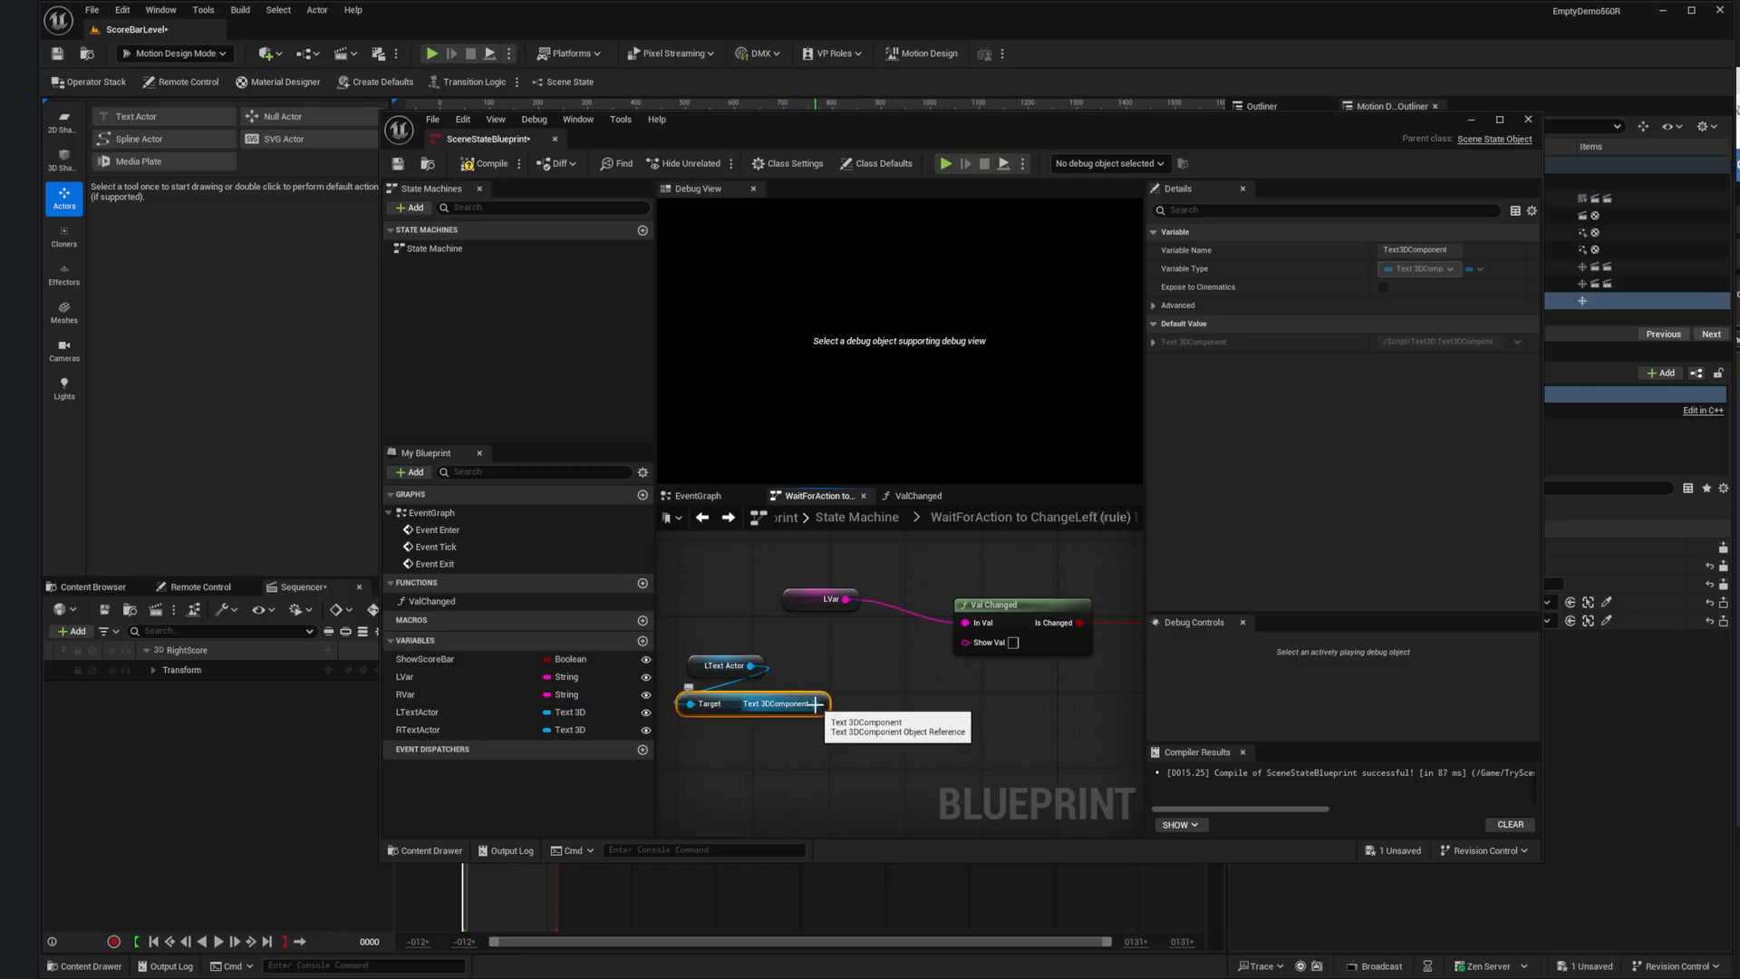
Step: Add a Get Formatted Text node targeting the Text 3DComponent output and place it just below that node
{"action": "left_click_drag", "start_coordinate": [815, 704], "coordinate": [768, 766]}
{"action": "type", "text": "G"}
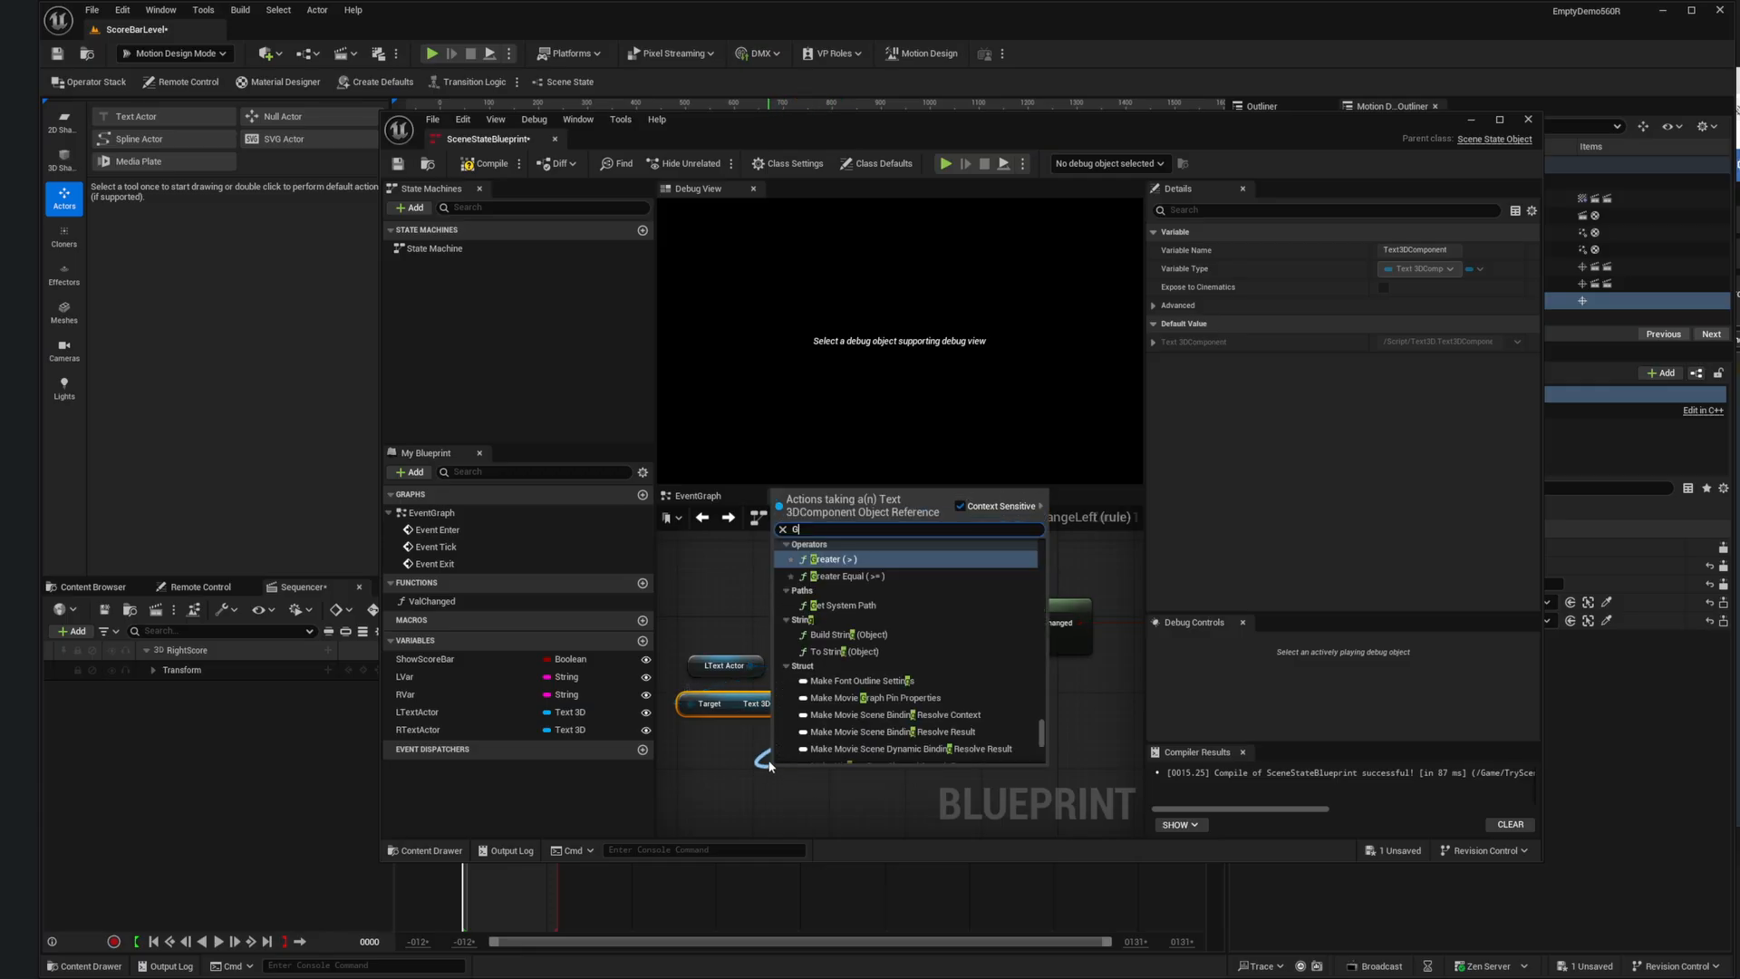
{"action": "type", "text": "et Text"}
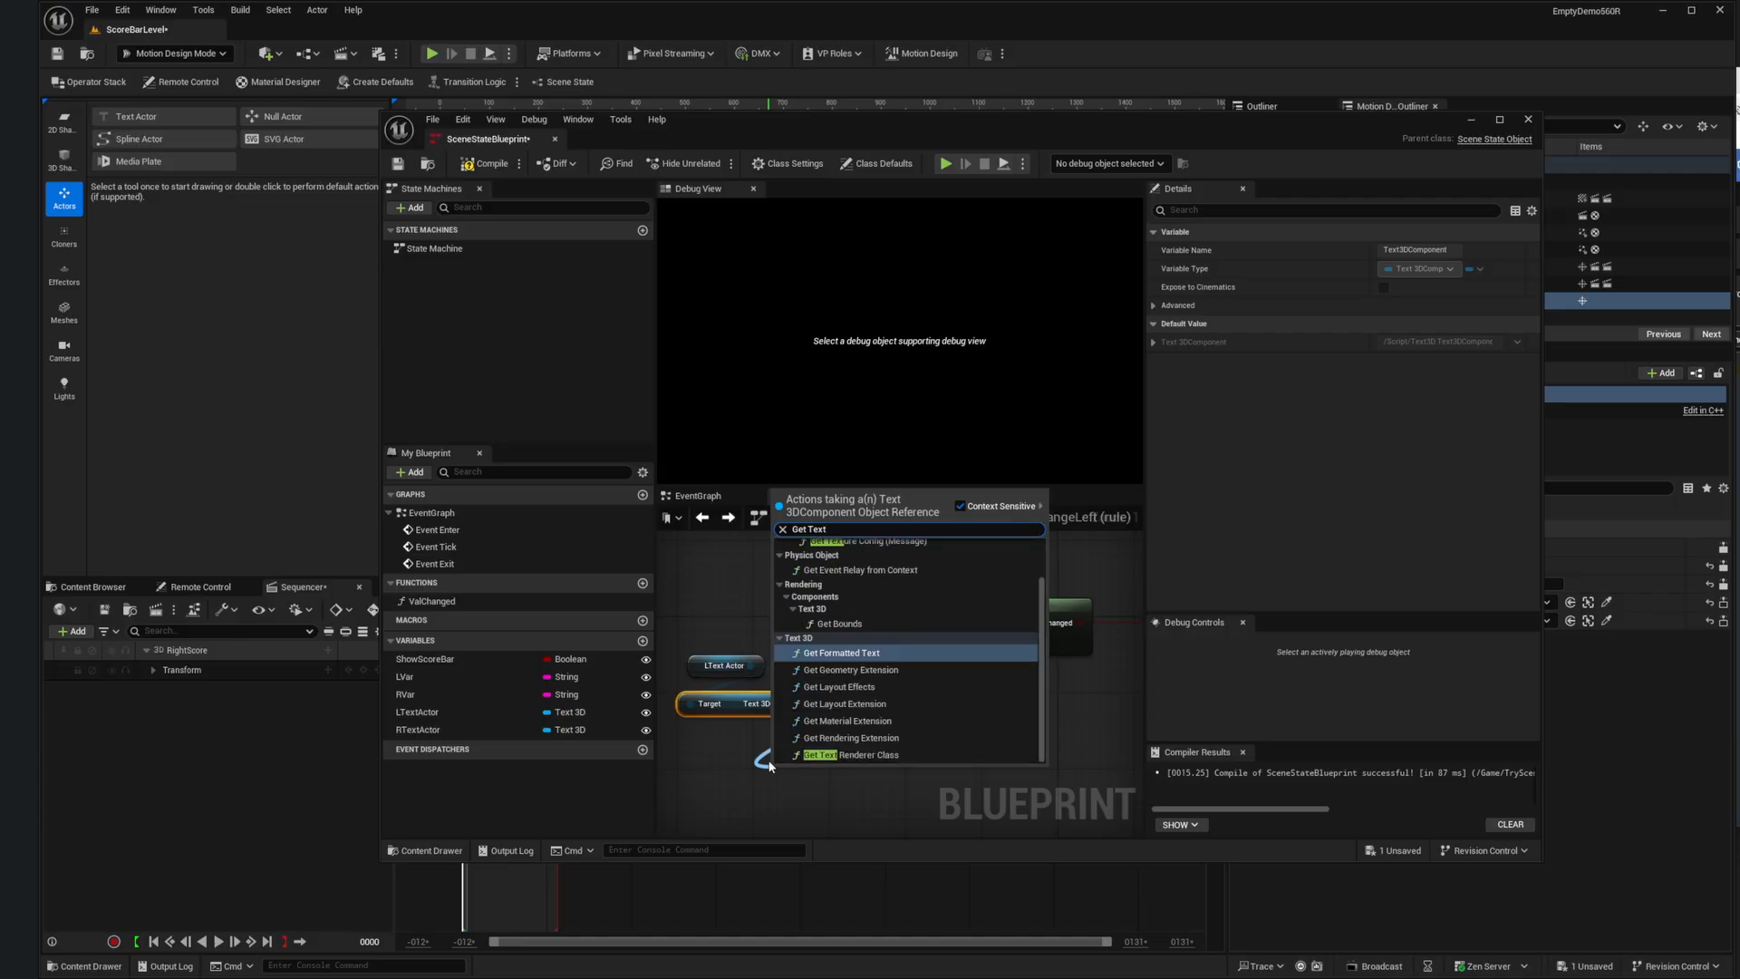
{"action": "left_click", "coordinate": [847, 653]}
{"action": "left_click_drag", "start_coordinate": [848, 765], "coordinate": [771, 728]}
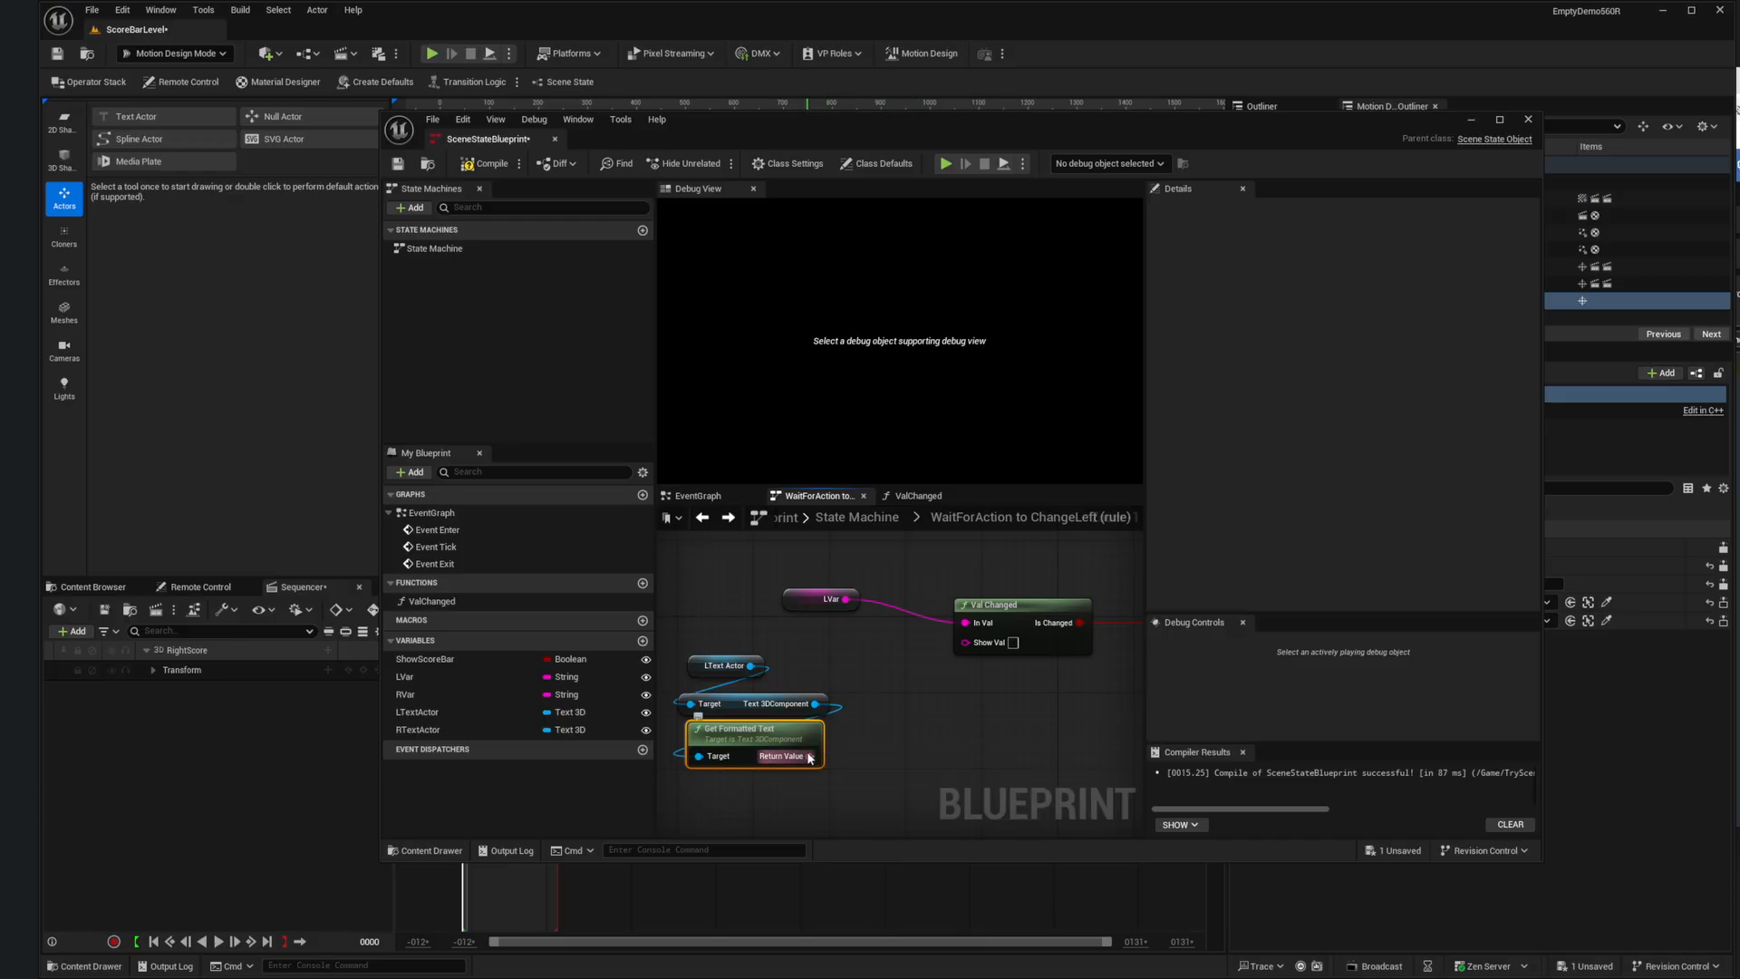
Step: Connect the formatted text's Return Value to Show Val on Val Changed and move the conversion node below the wire
{"action": "left_click_drag", "start_coordinate": [808, 756], "coordinate": [962, 640]}
{"action": "left_click_drag", "start_coordinate": [857, 665], "coordinate": [896, 741]}
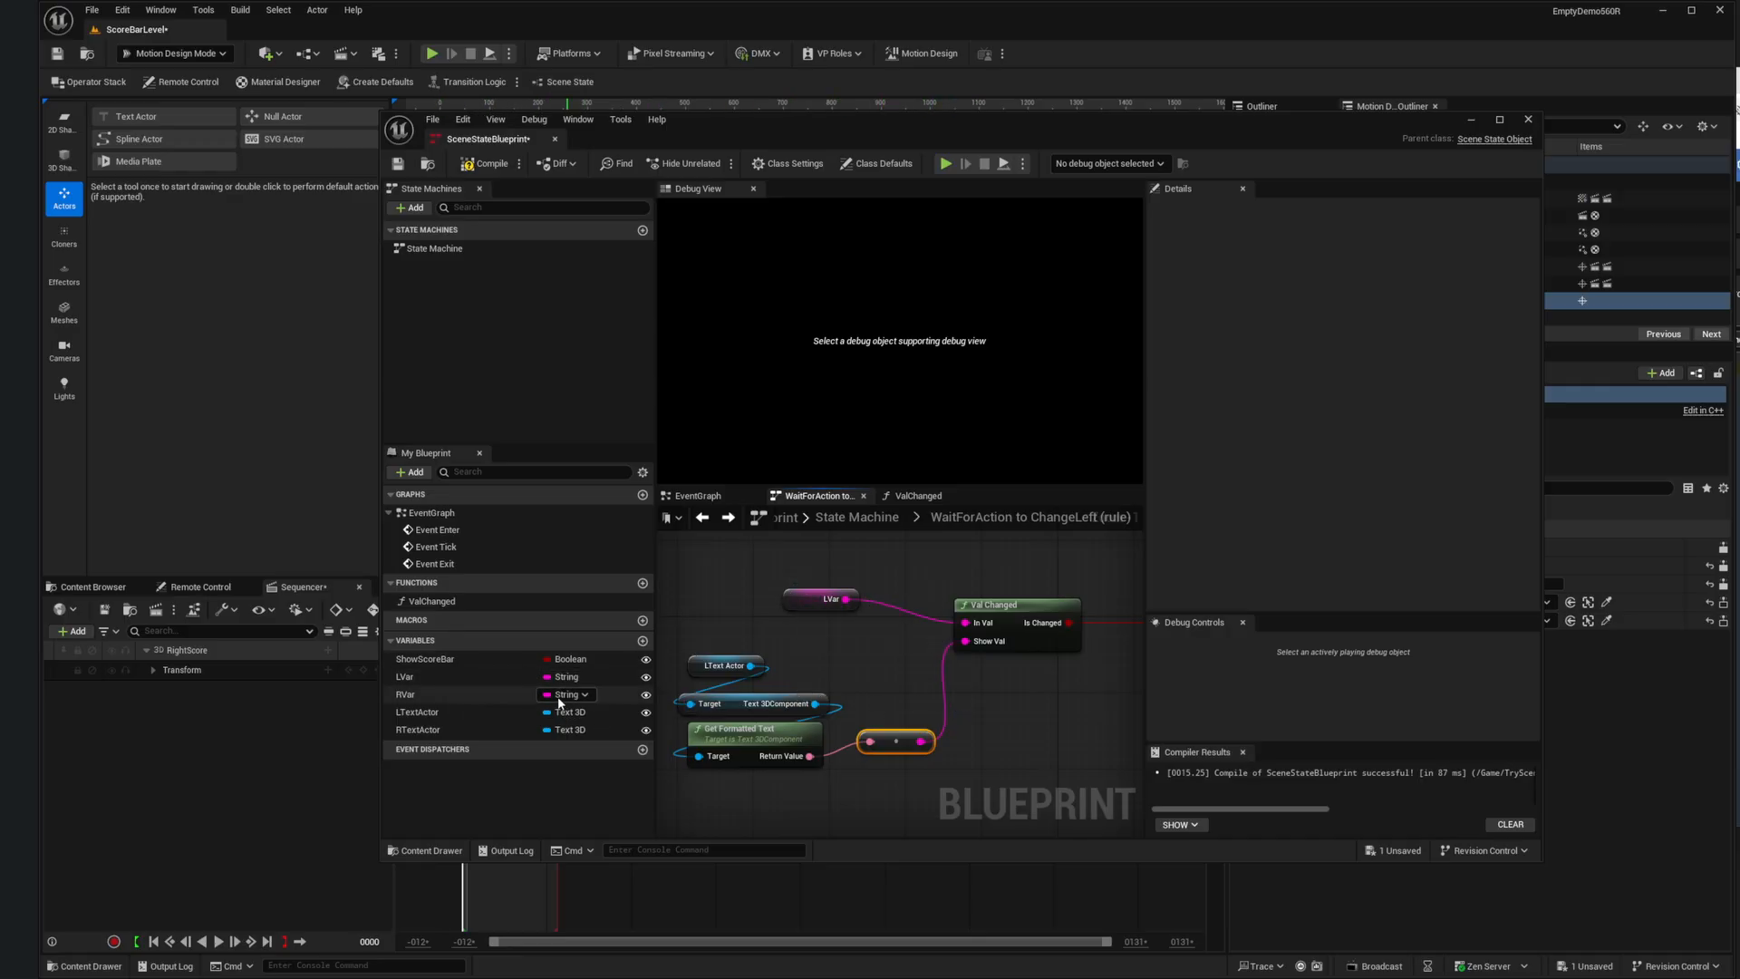
{"action": "right_click_drag", "start_coordinate": [1052, 699], "coordinate": [925, 694]}
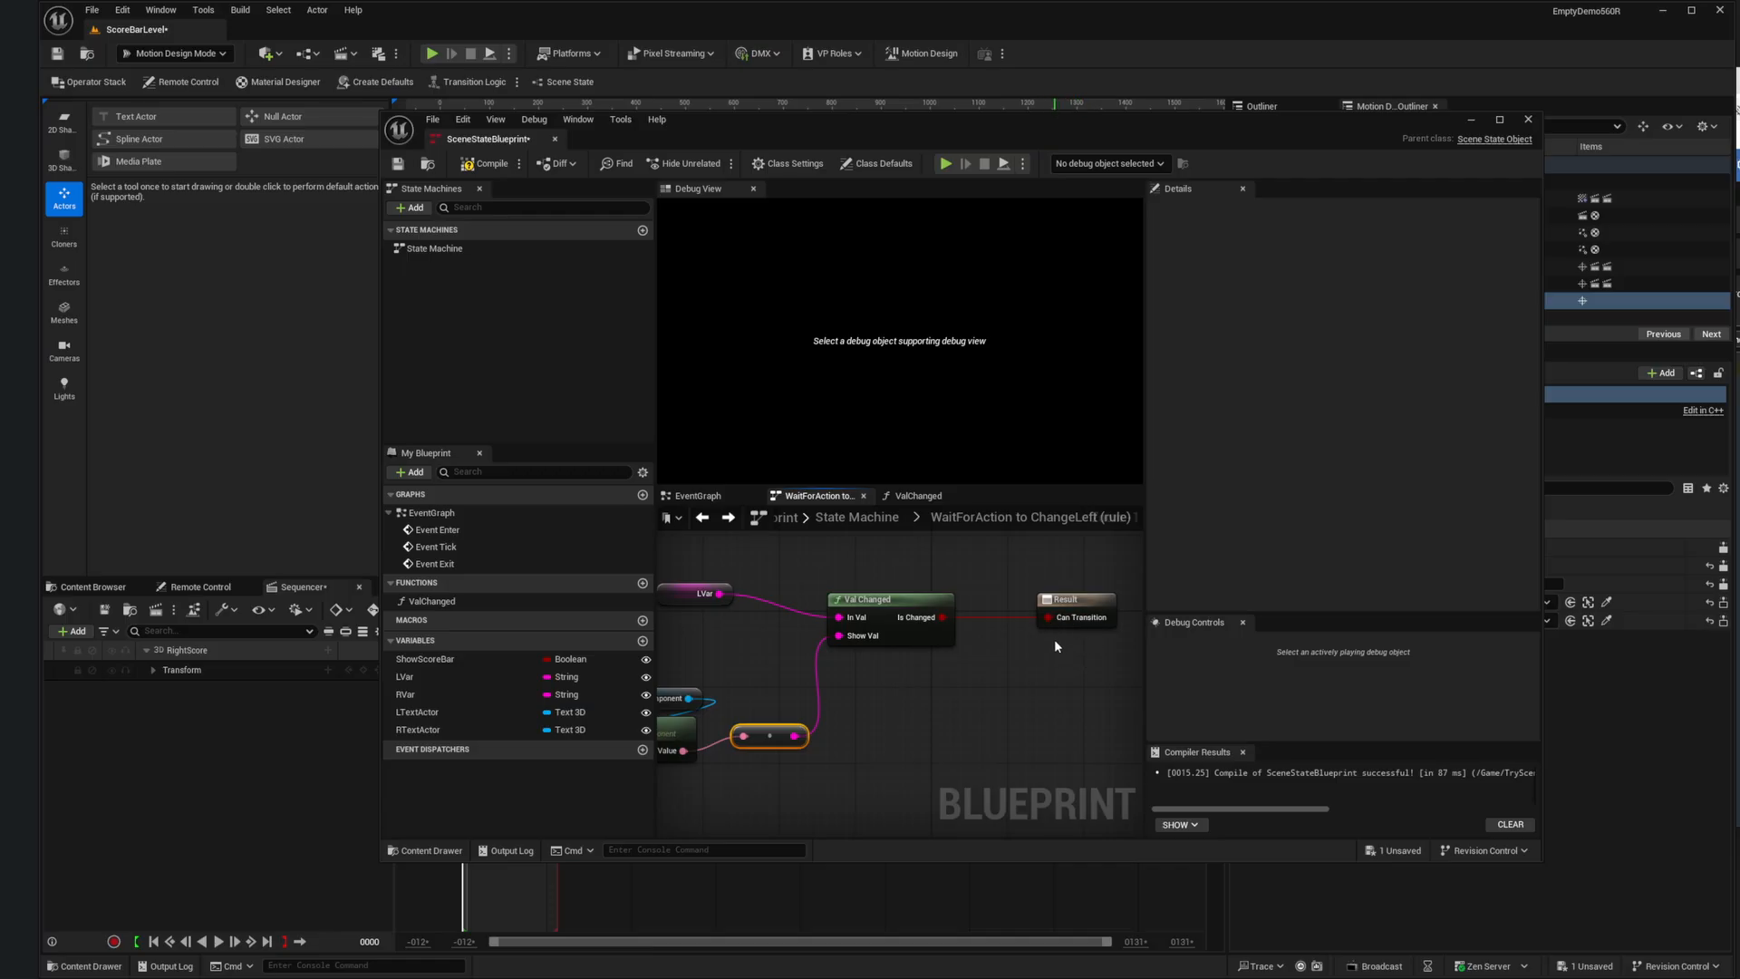
Step: Back in the State Machine graph, attach a Play Sequence task above the ChangeLeft state and set its sequence name to LeftChange
{"action": "left_click", "coordinate": [701, 517]}
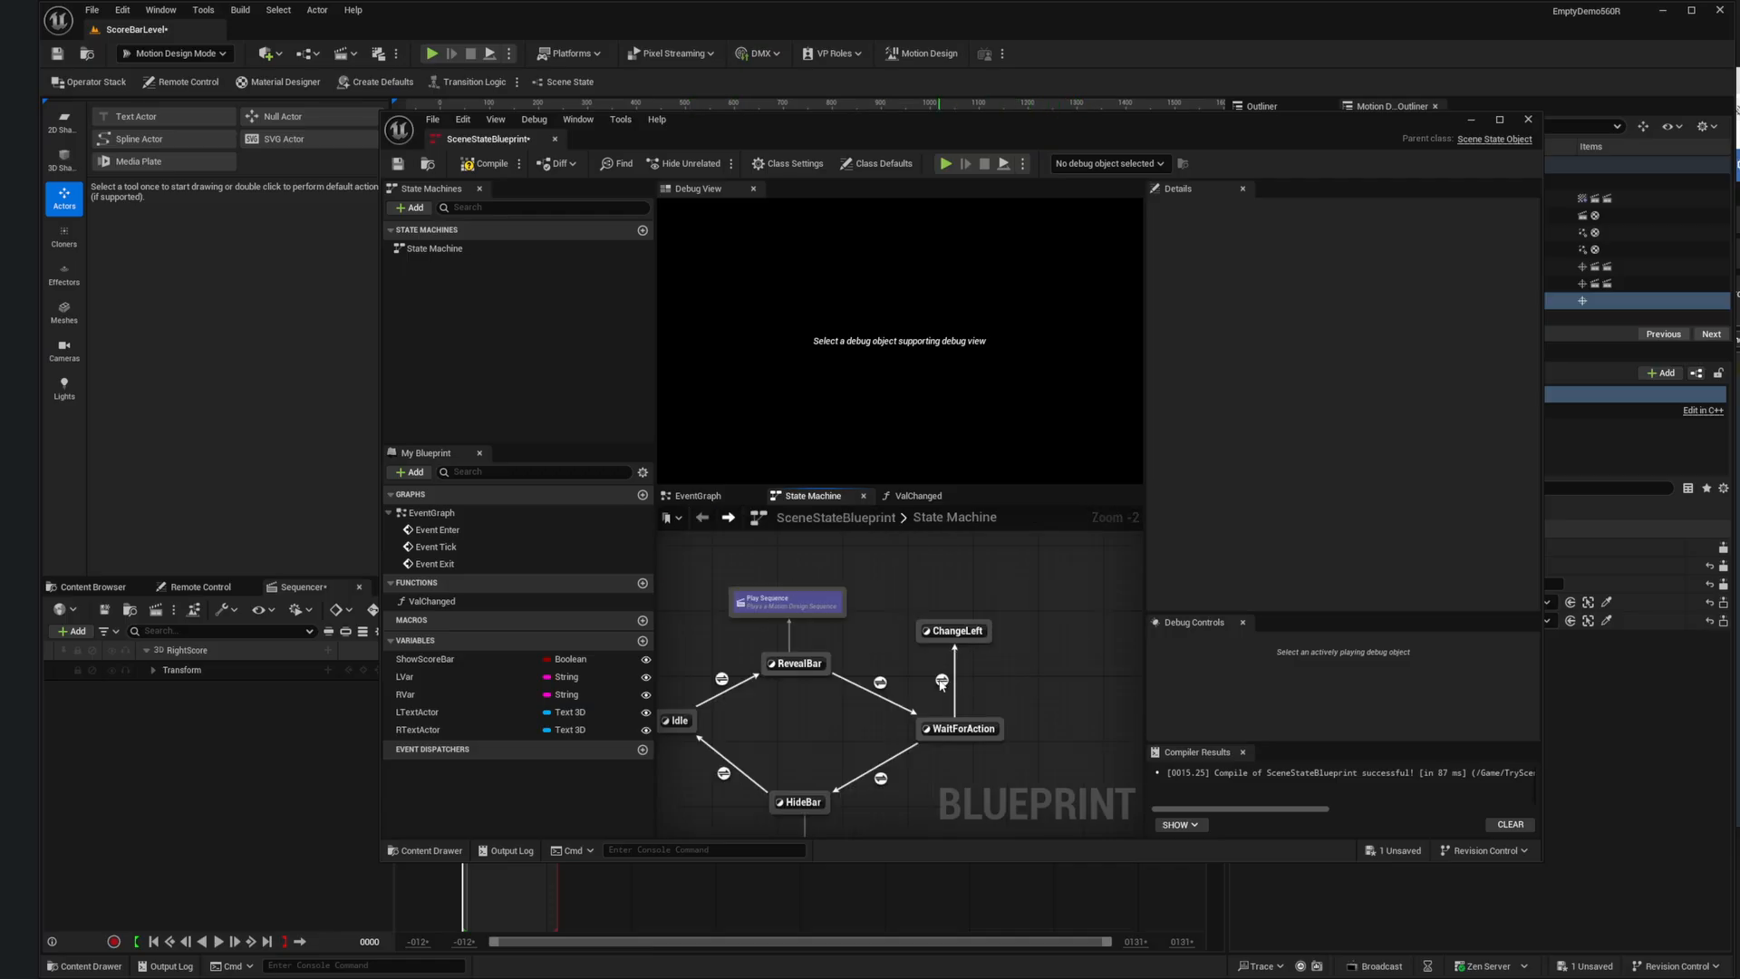
{"action": "left_click_drag", "start_coordinate": [963, 633], "coordinate": [971, 625]}
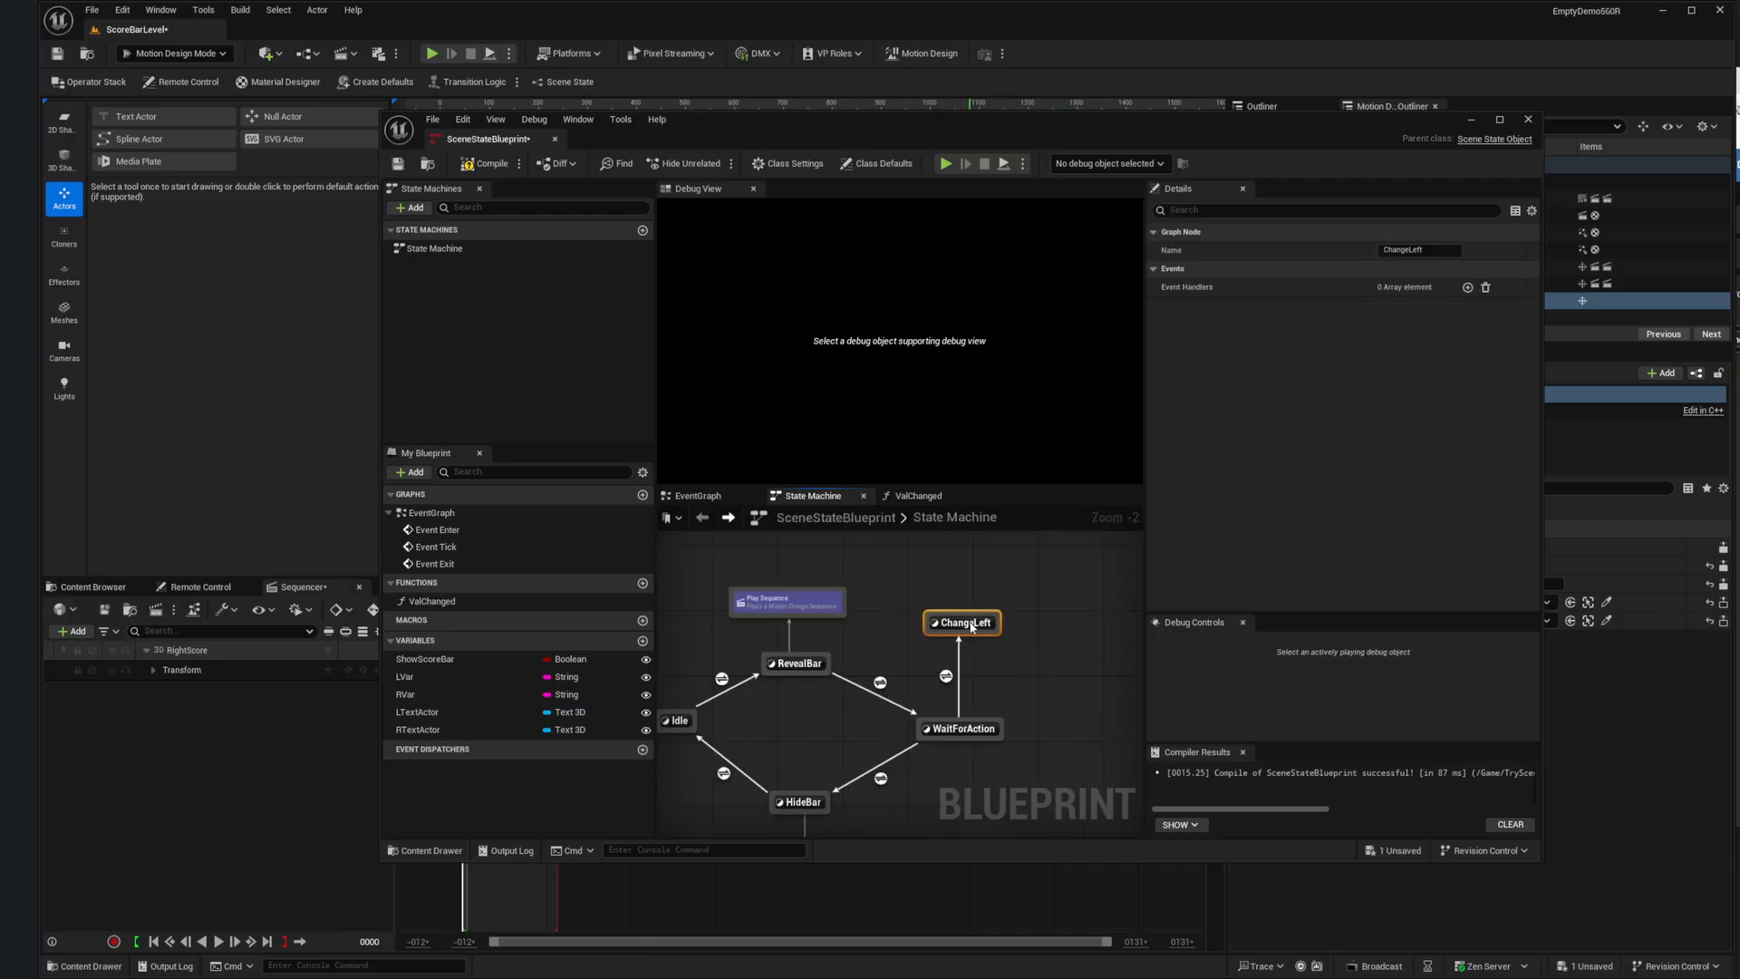
{"action": "right_click_drag", "start_coordinate": [1057, 624], "coordinate": [1039, 733]}
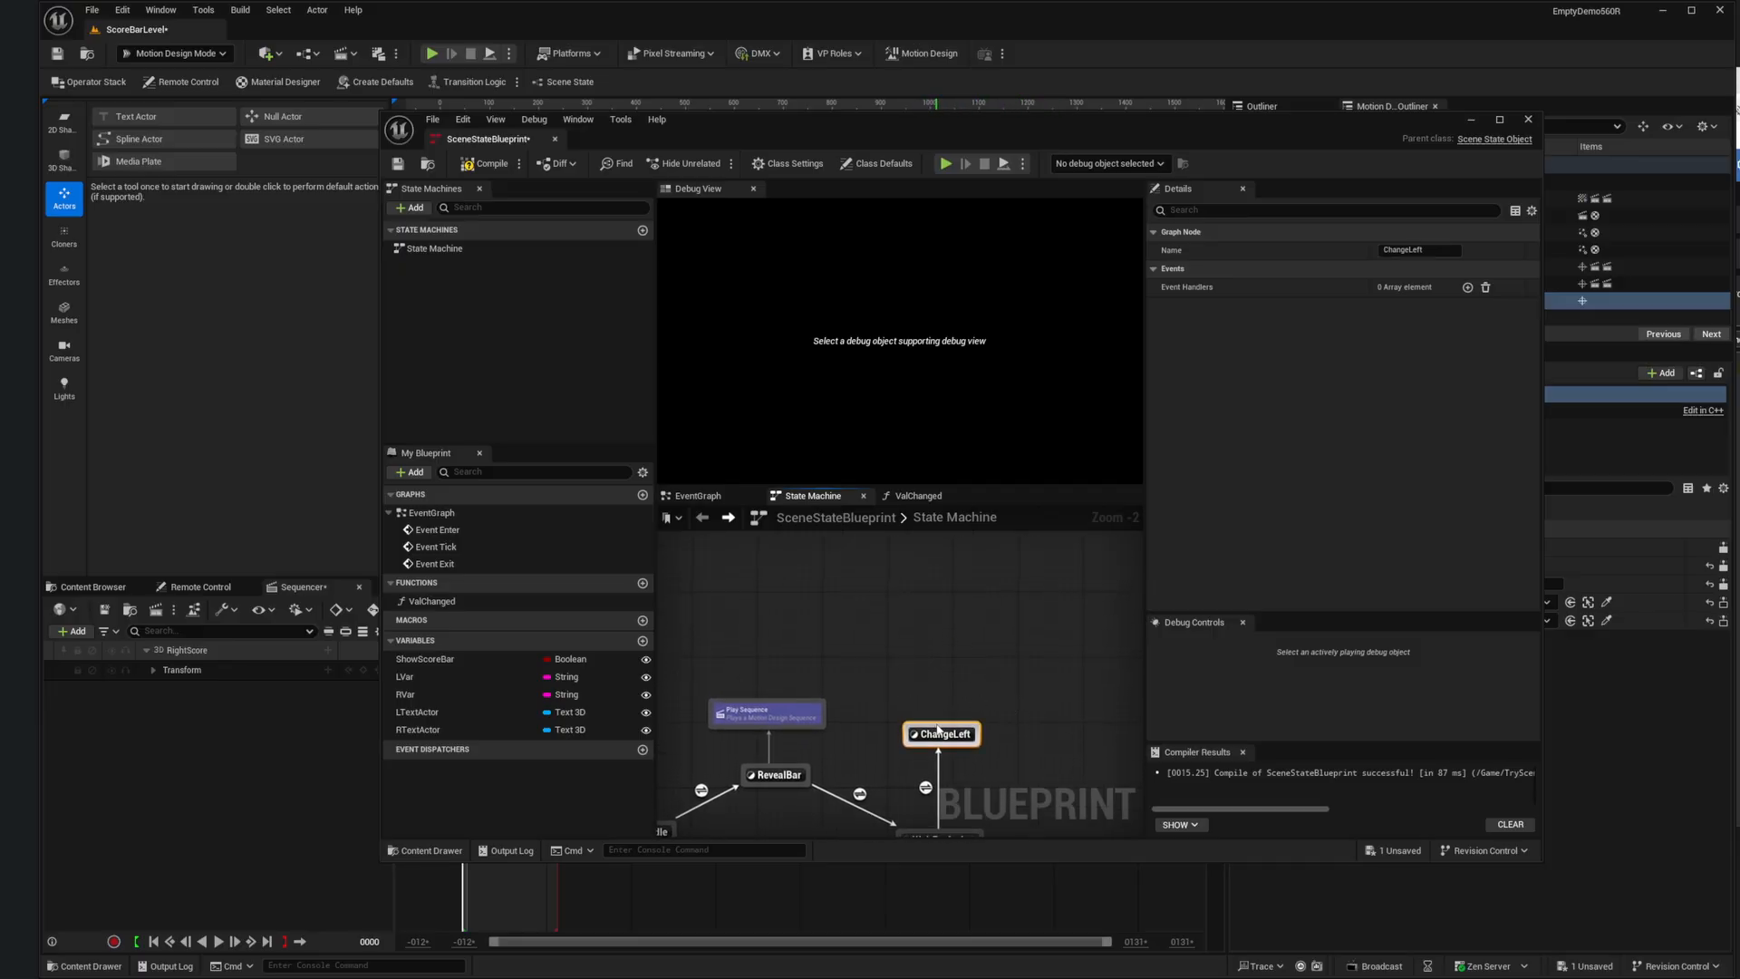
{"action": "left_click_drag", "start_coordinate": [939, 728], "coordinate": [948, 669]}
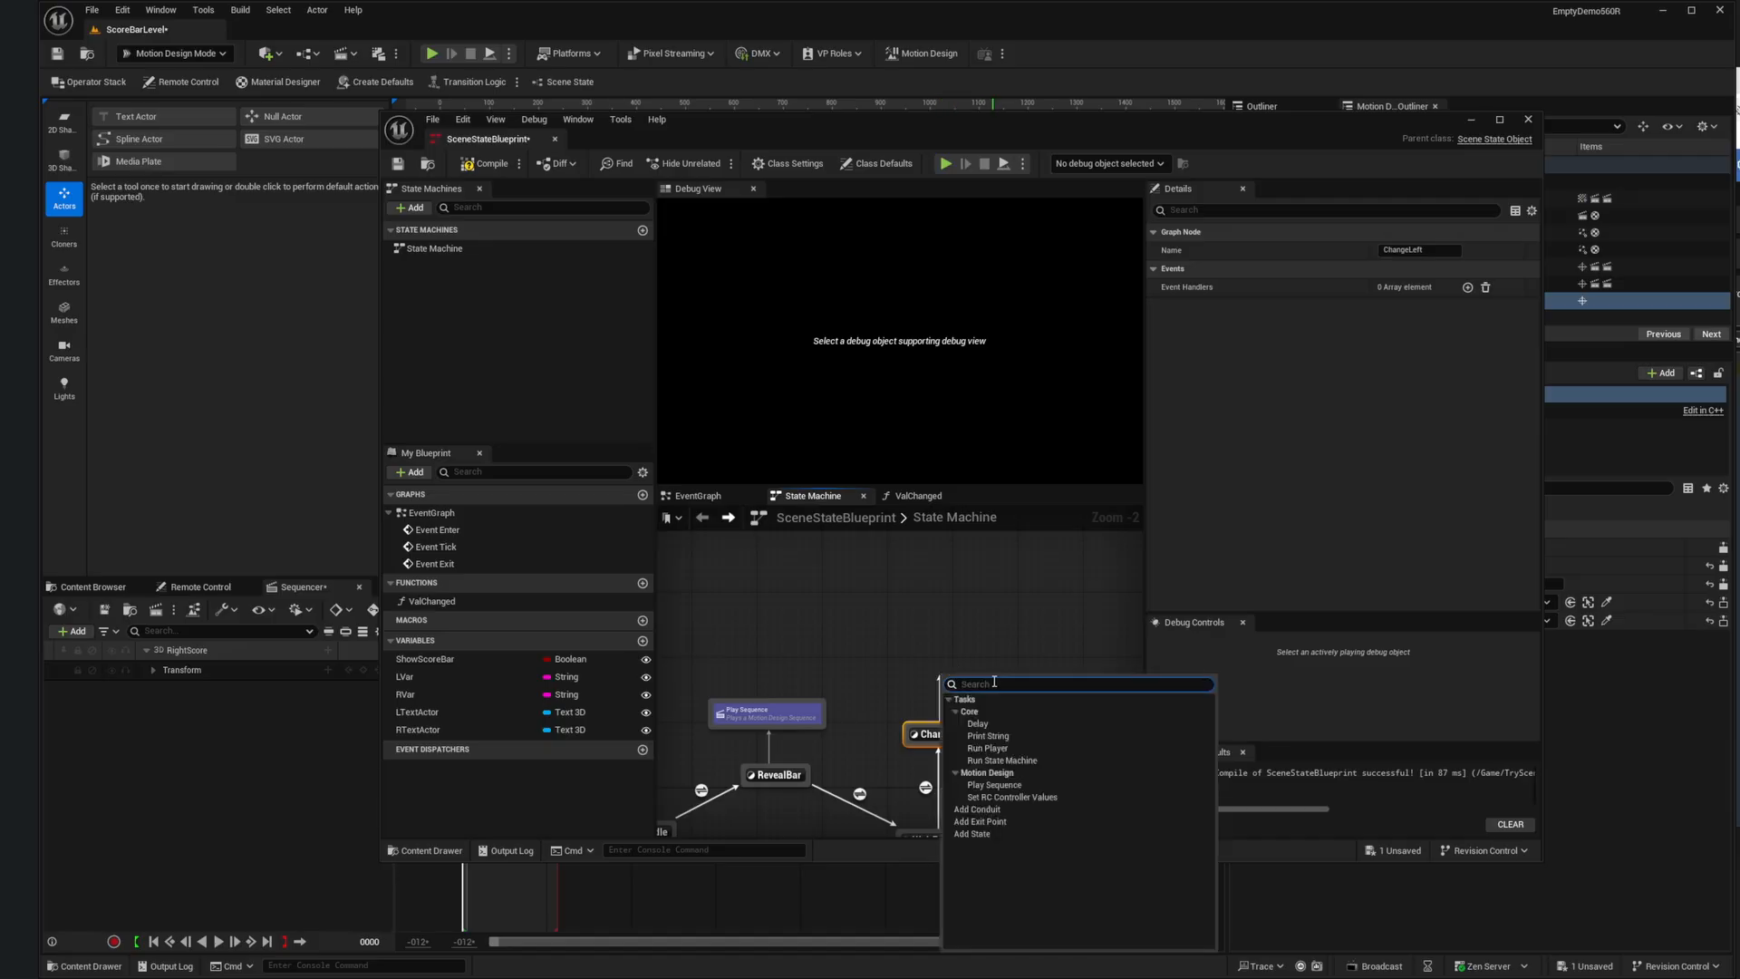
{"action": "left_click", "coordinate": [992, 785]}
{"action": "left_click_drag", "start_coordinate": [1011, 691], "coordinate": [955, 674]}
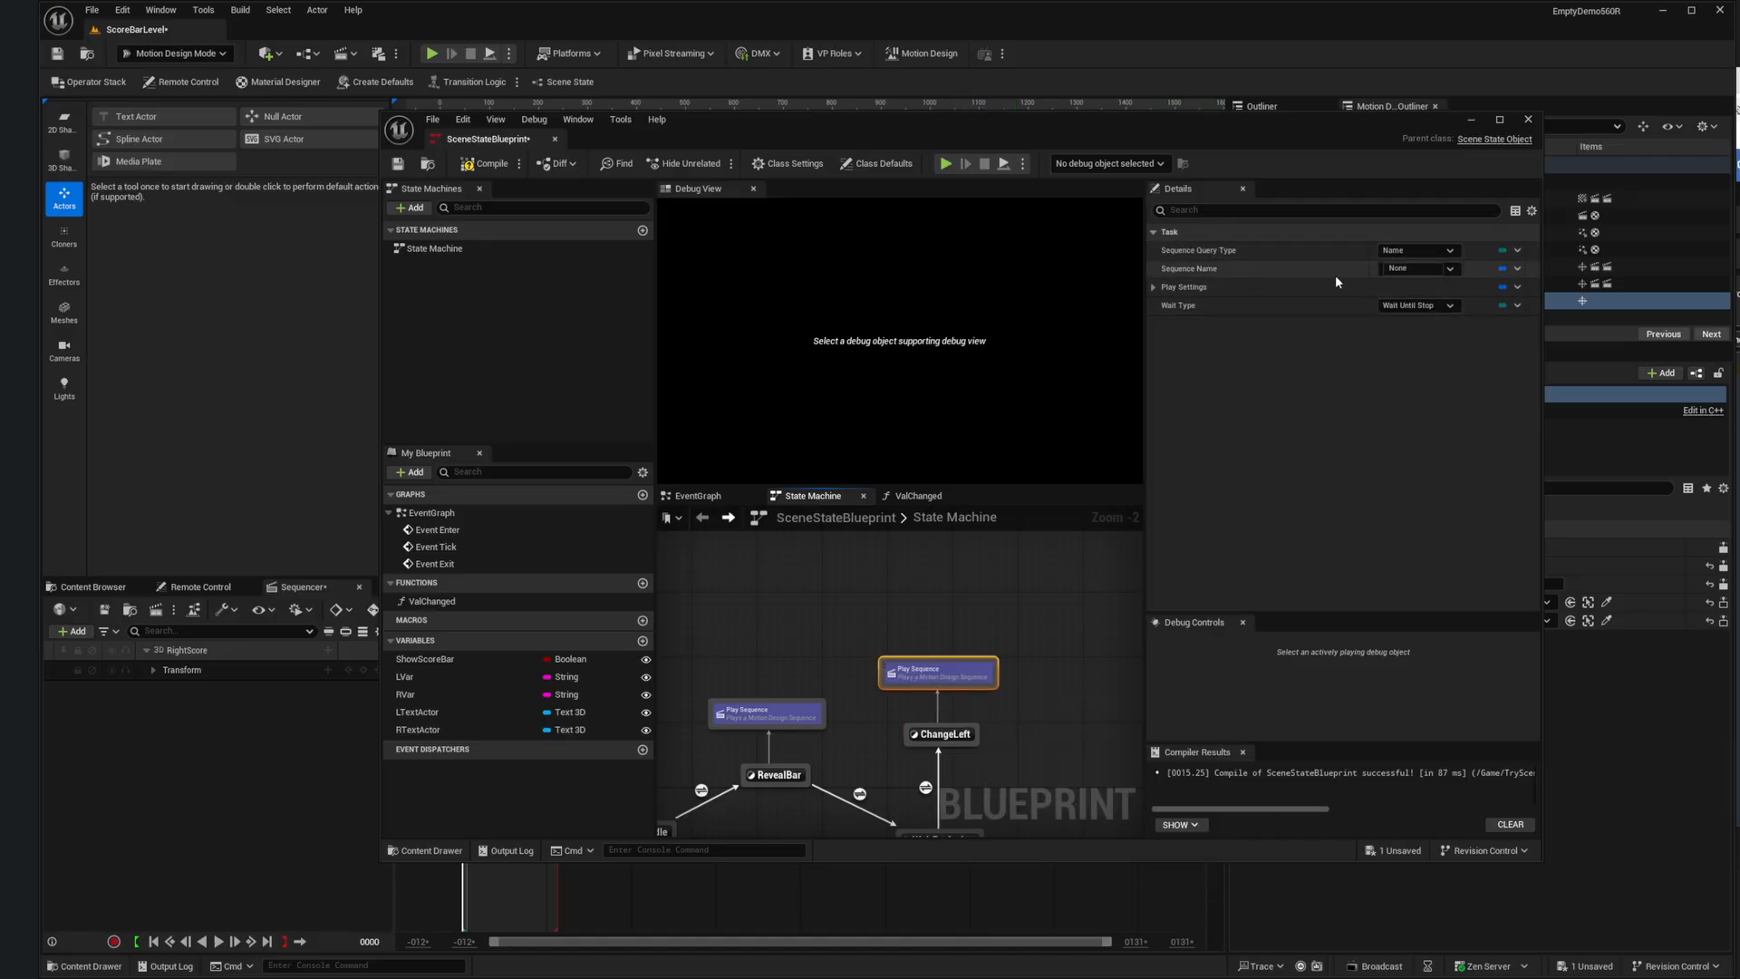
{"action": "left_click", "coordinate": [1416, 268]}
{"action": "left_click", "coordinate": [1391, 327]}
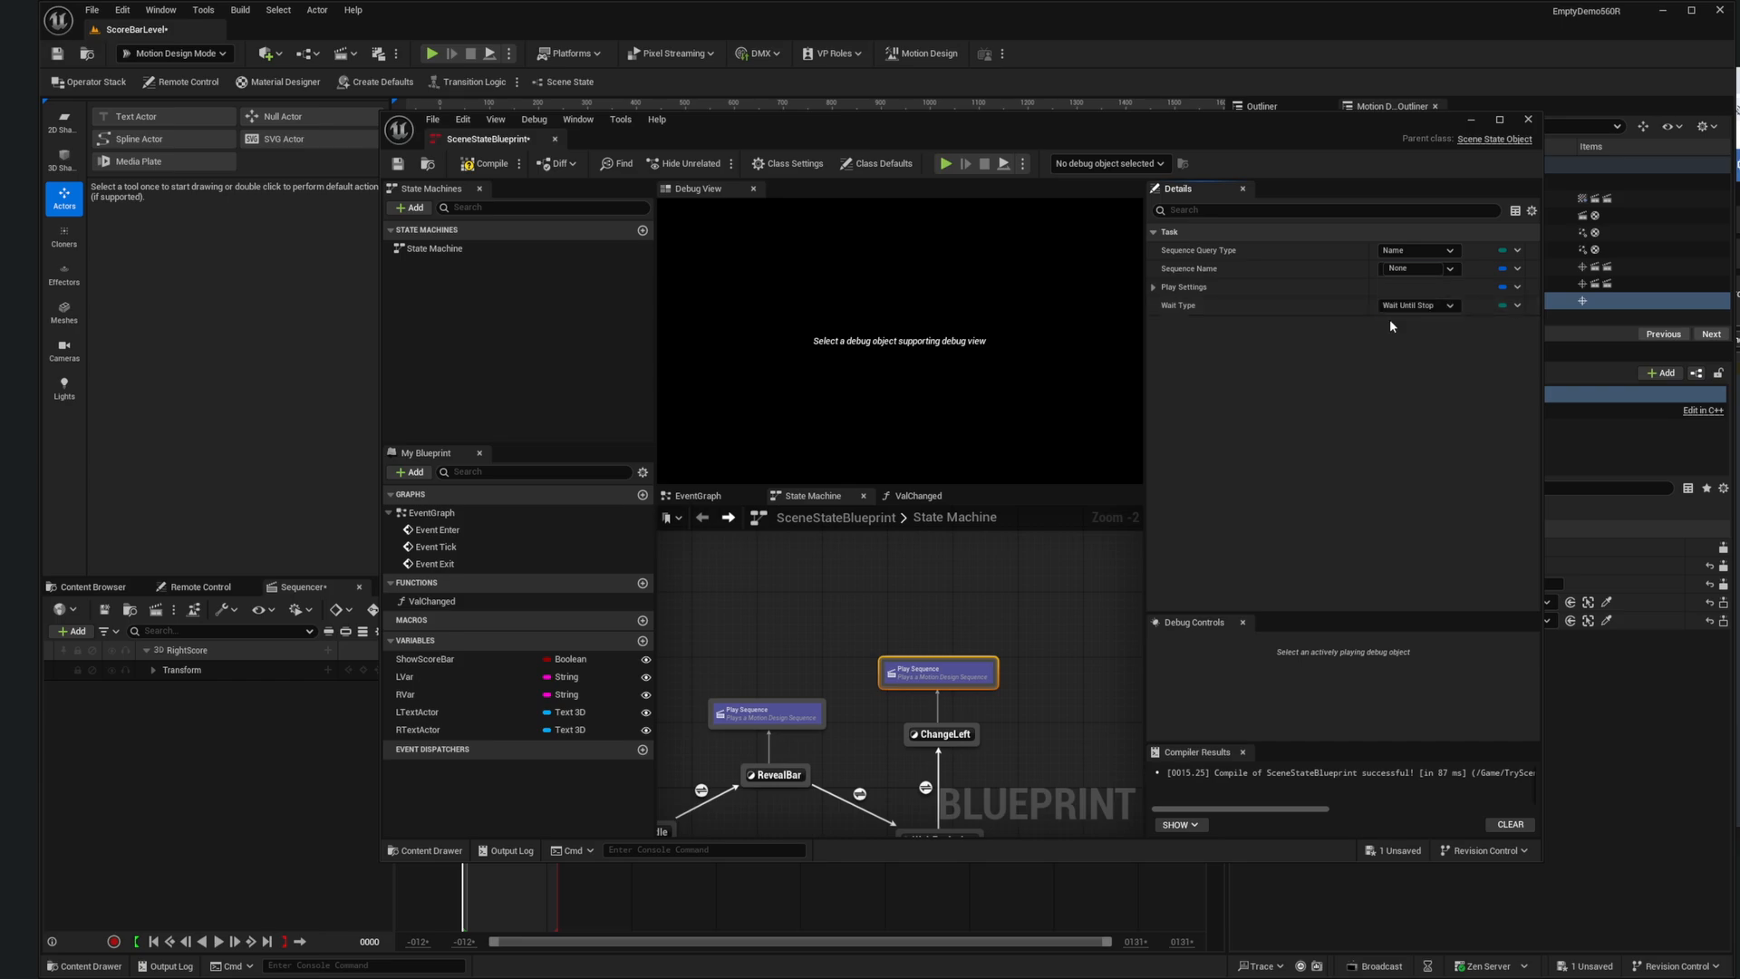
{"action": "left_click", "coordinate": [1332, 286]}
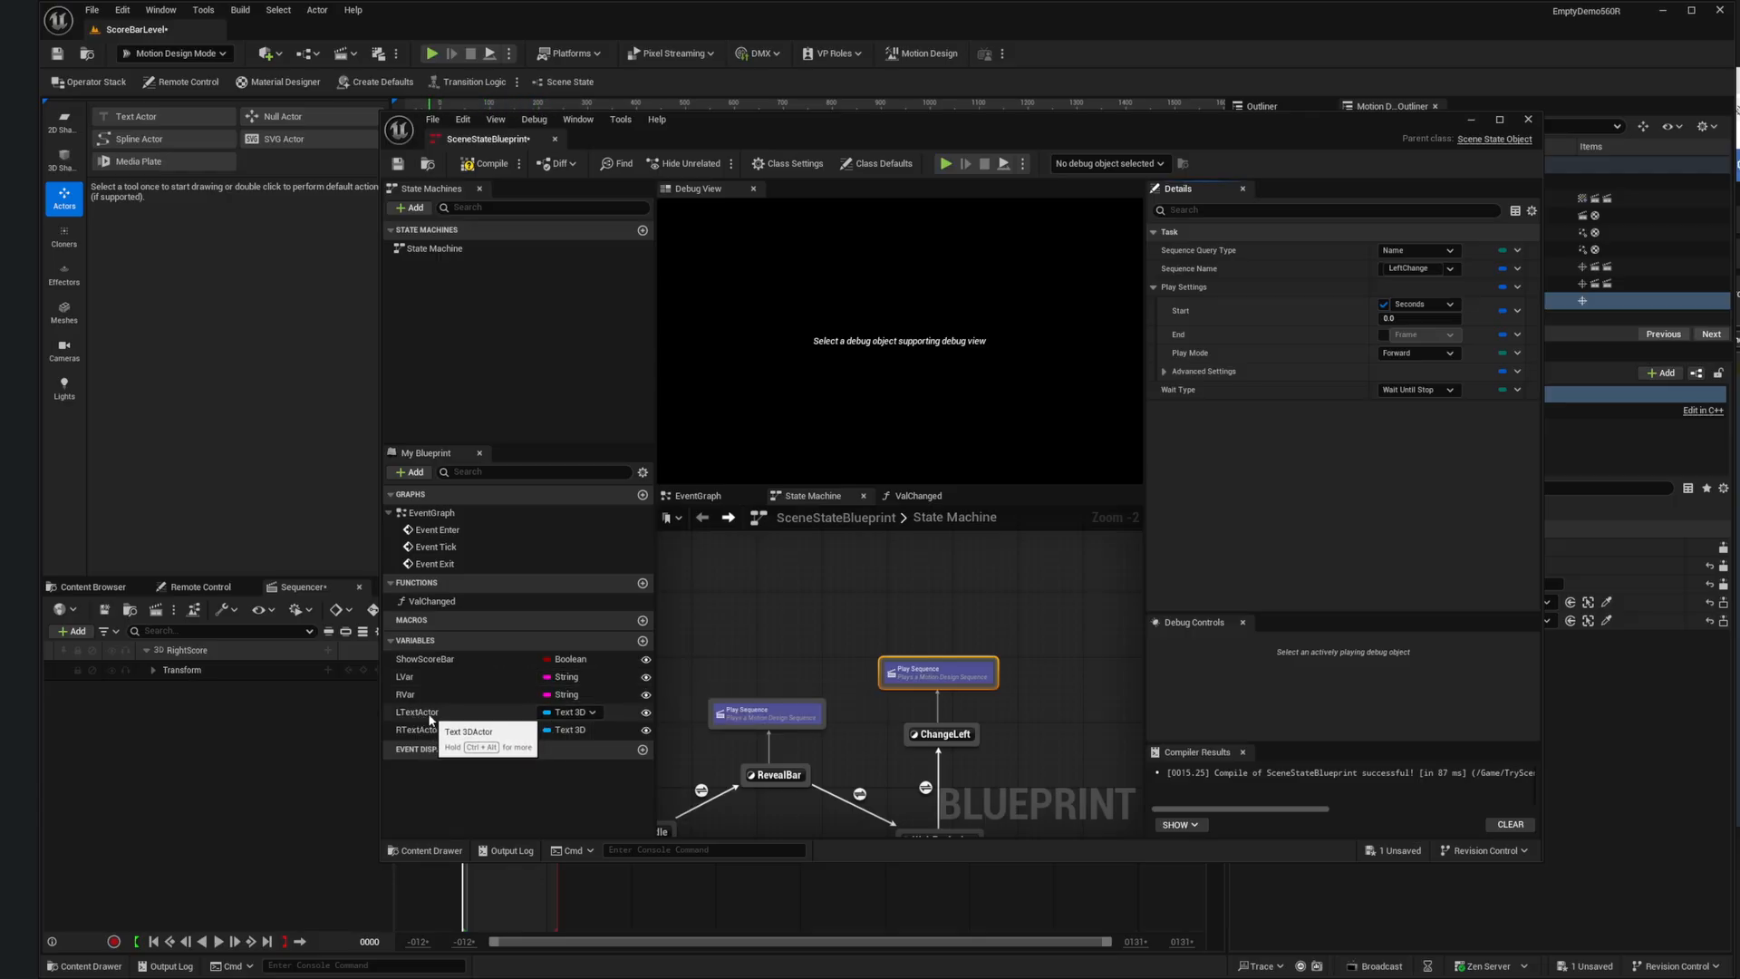
Step: Chain a Set RC Controller Values task after ChangeLeft's Play Sequence task and align it above that node
{"action": "scroll", "coordinate": [886, 771], "scroll_direction": "down", "scroll_amount": 2}
{"action": "left_click_drag", "start_coordinate": [901, 753], "coordinate": [899, 709]}
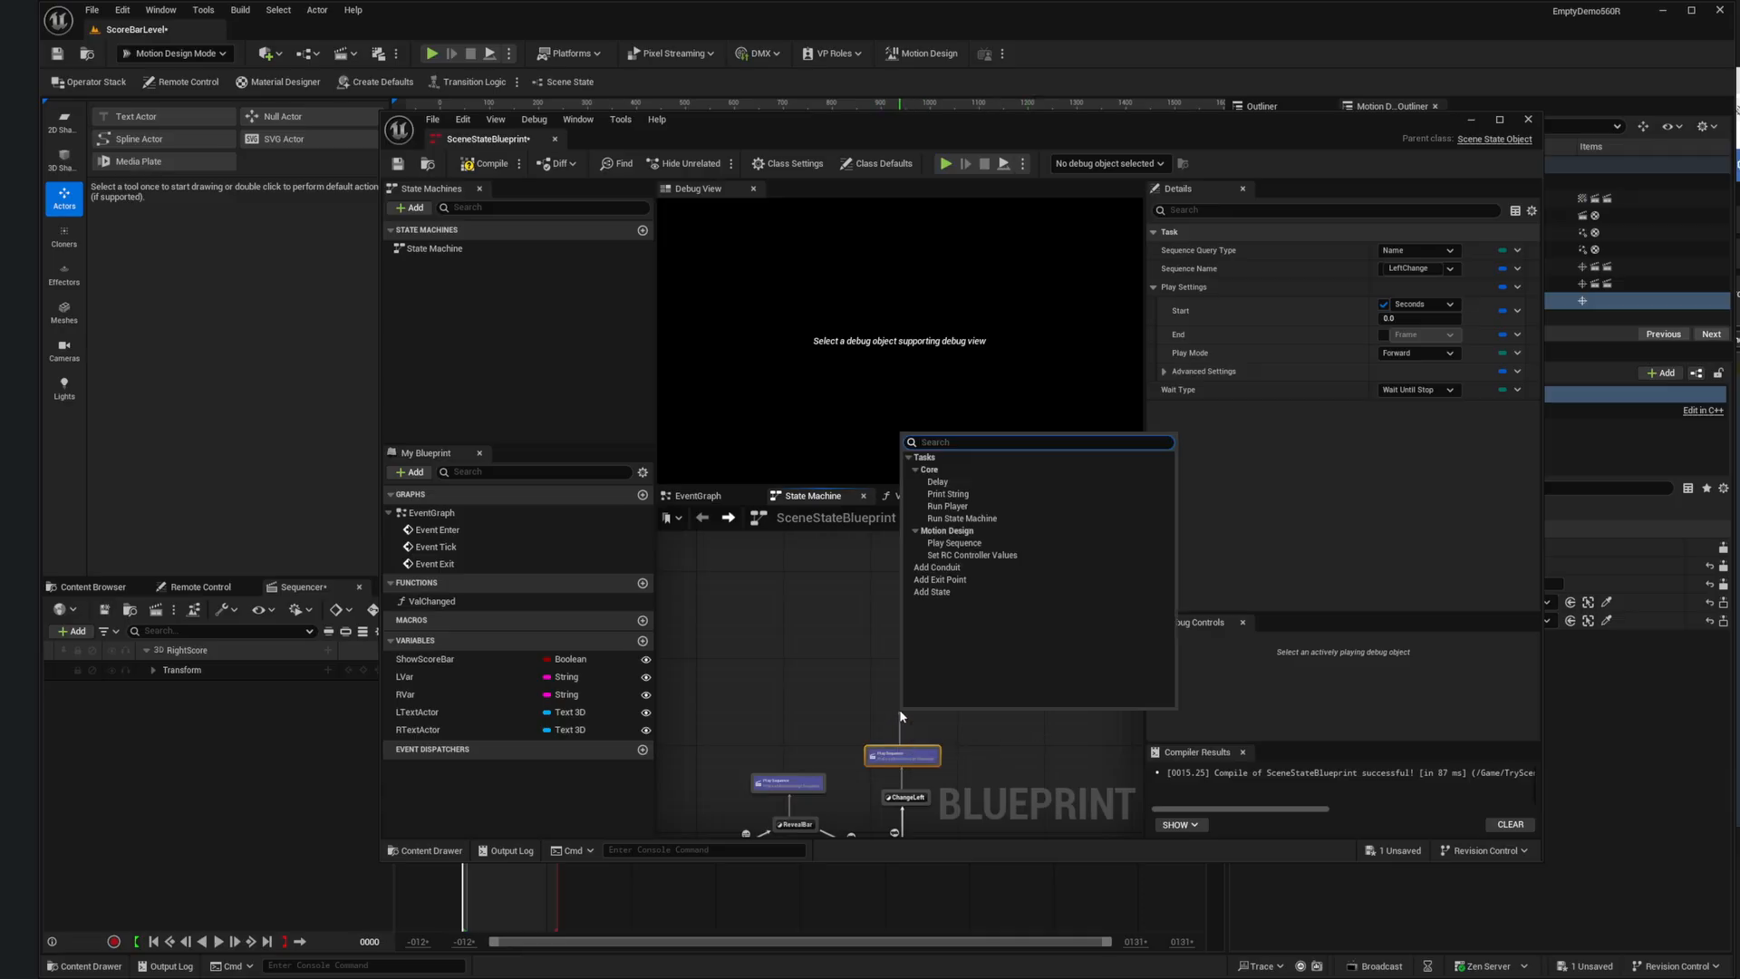
{"action": "left_click", "coordinate": [974, 555]}
{"action": "left_click_drag", "start_coordinate": [929, 714], "coordinate": [902, 713]}
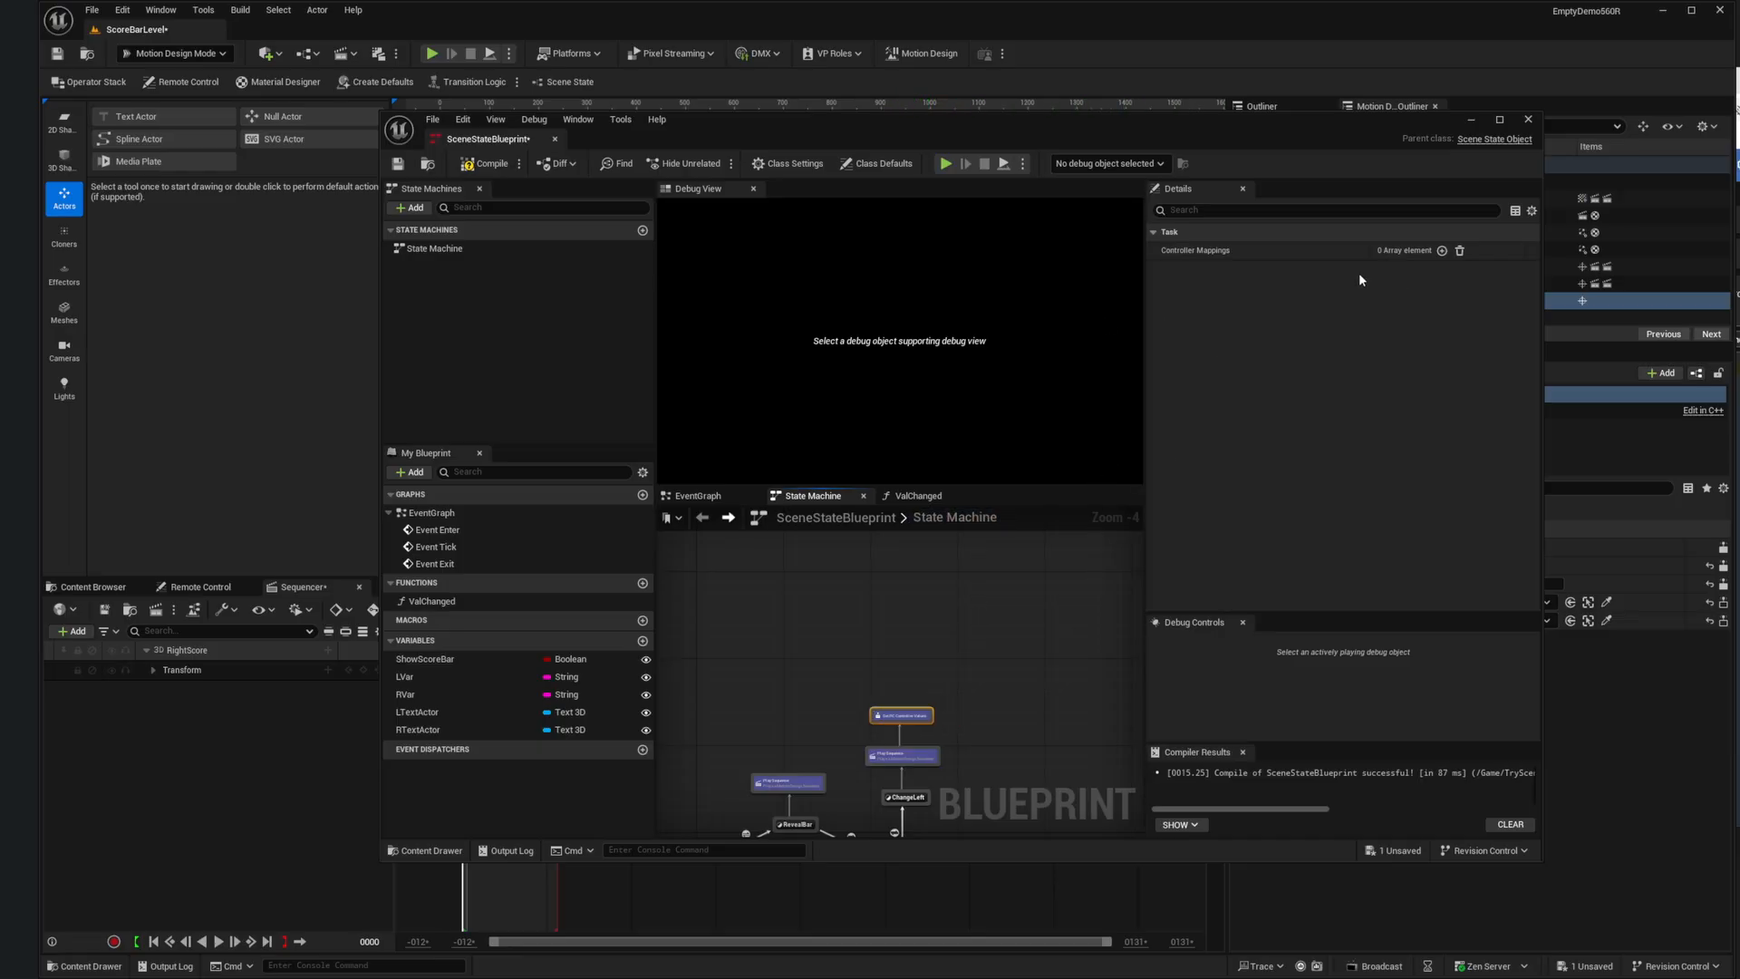
Step: Add a controller mapping that targets the LTxt_hide controller and bind its String value to the LVar variable
{"action": "left_click", "coordinate": [1442, 251]}
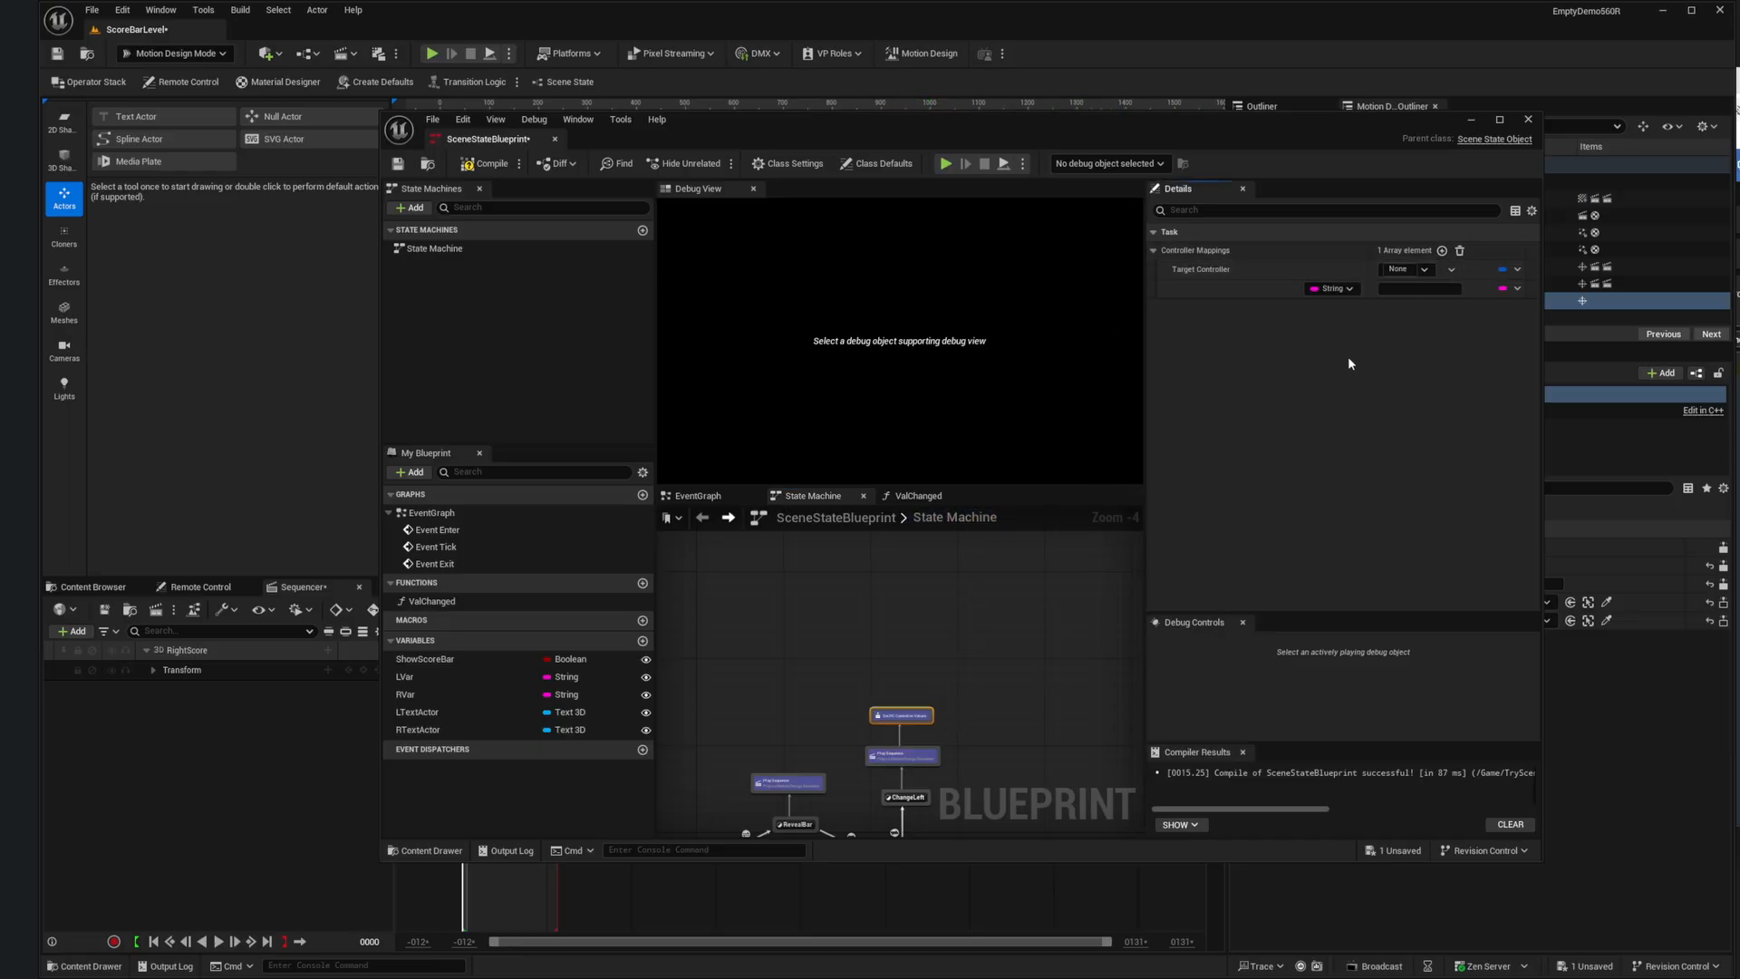
{"action": "left_click", "coordinate": [1427, 270]}
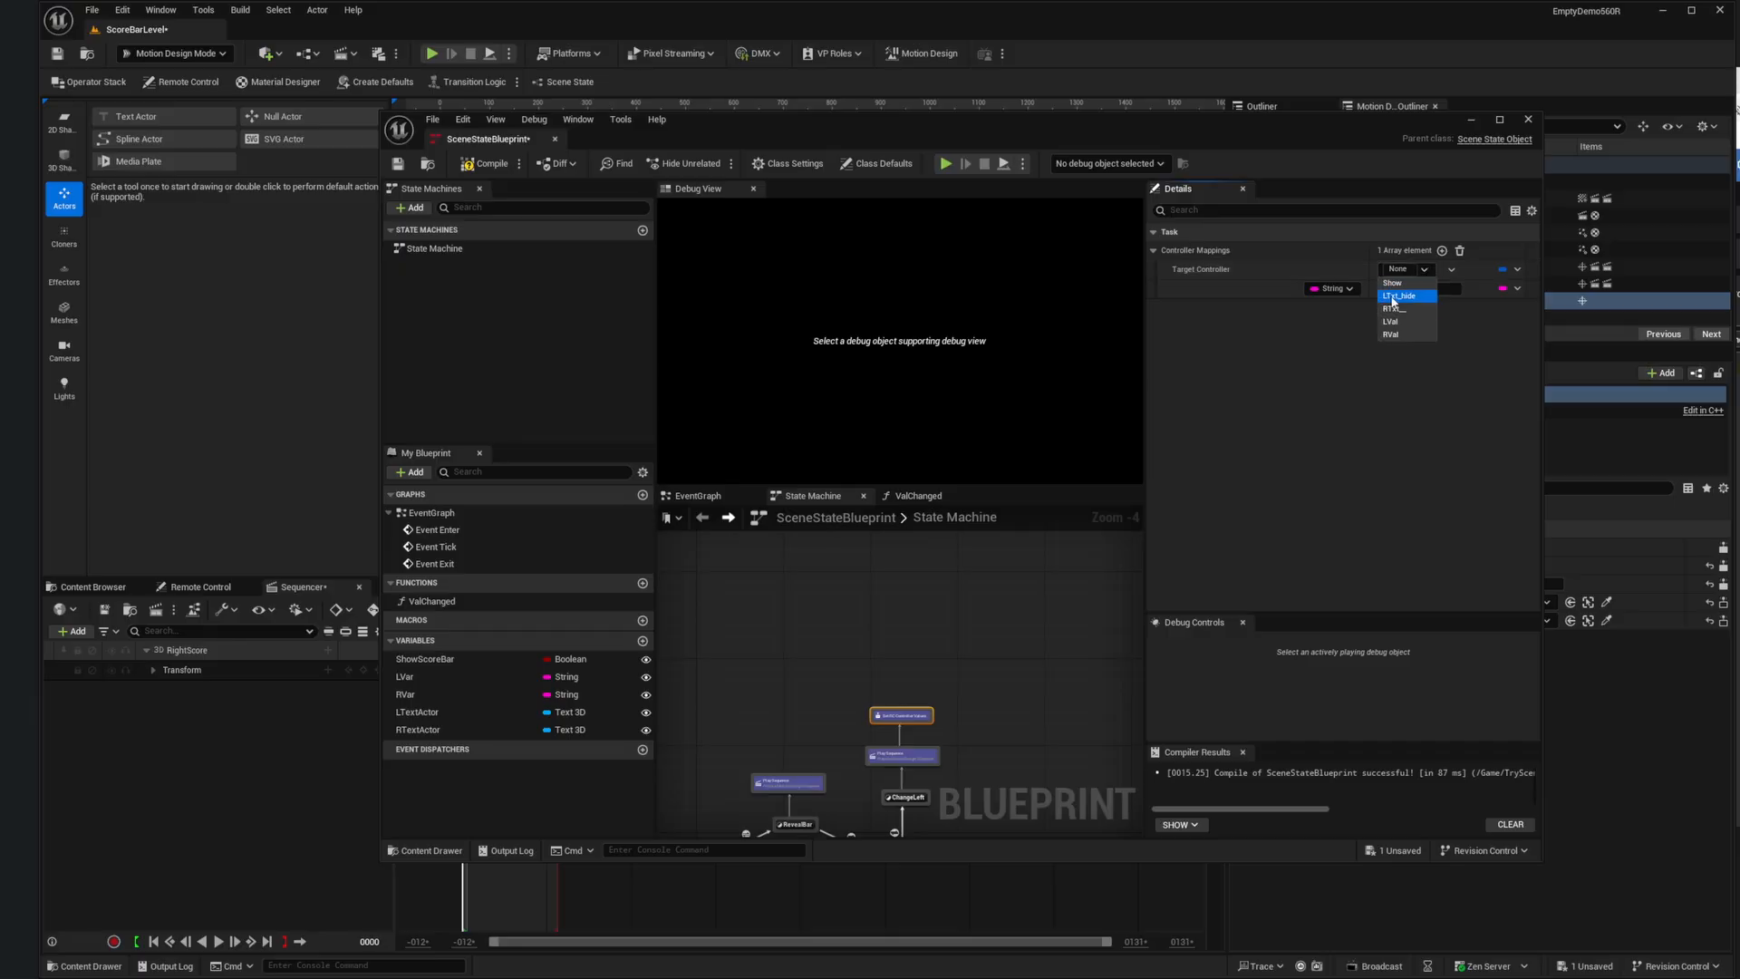
{"action": "left_click", "coordinate": [1396, 297]}
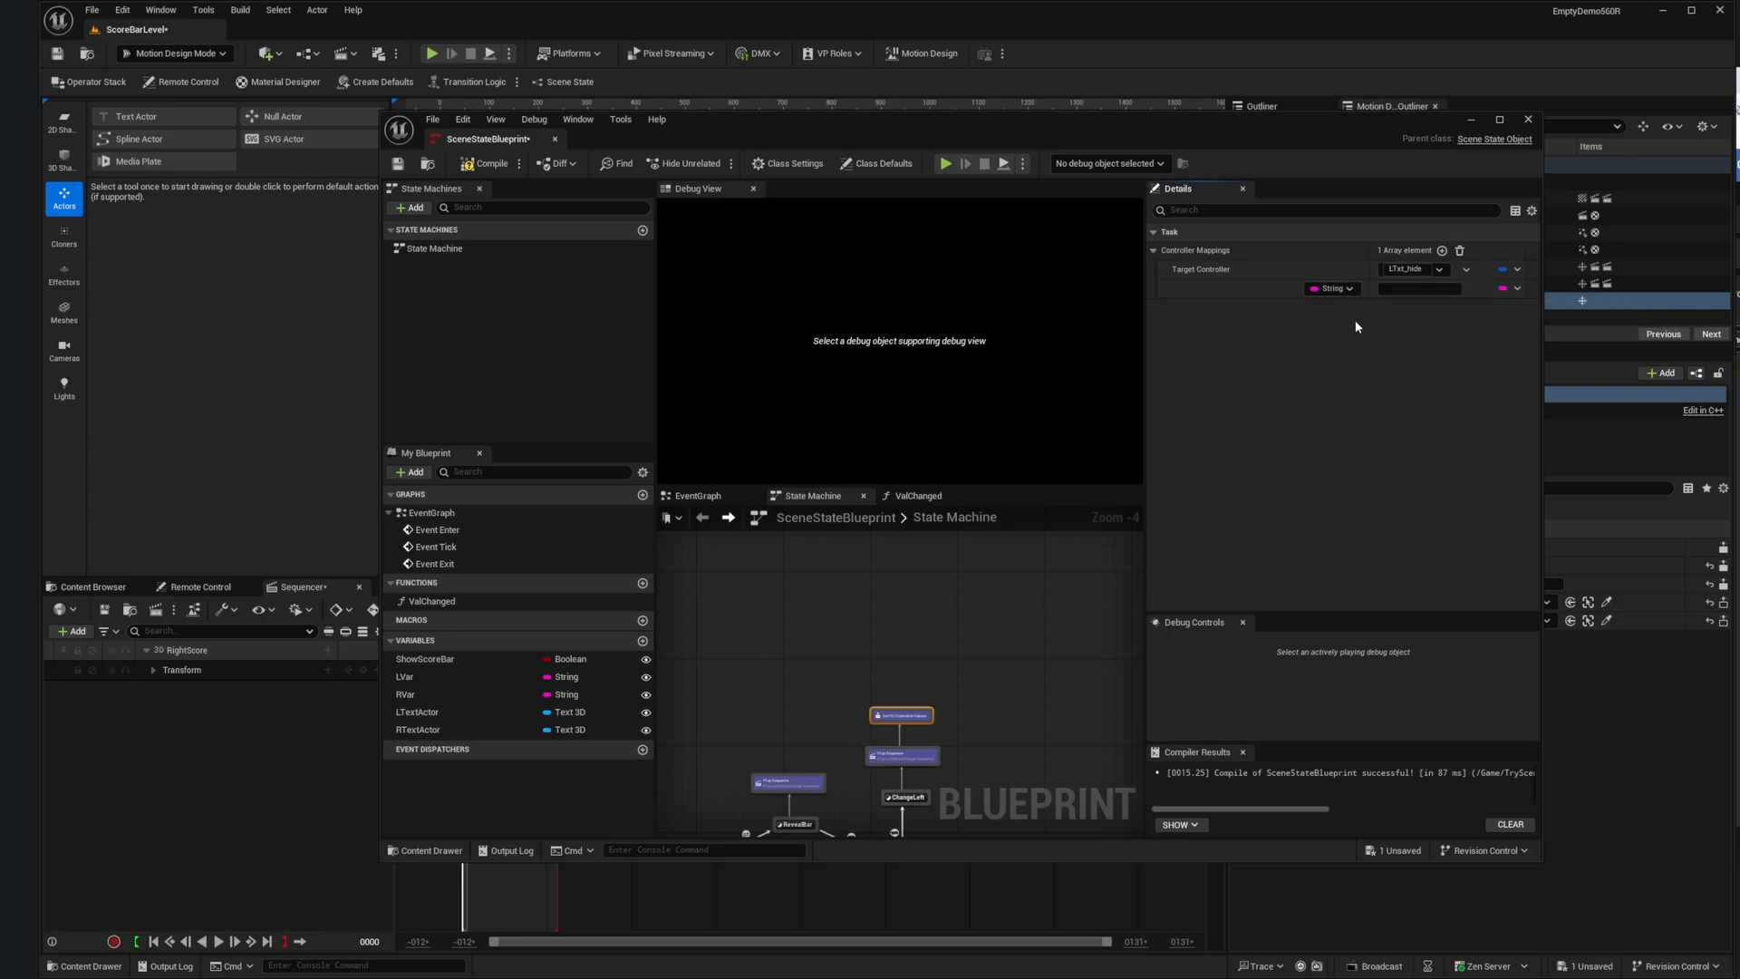
{"action": "left_click", "coordinate": [1506, 289]}
{"action": "mouse_move", "coordinate": [1527, 328]}
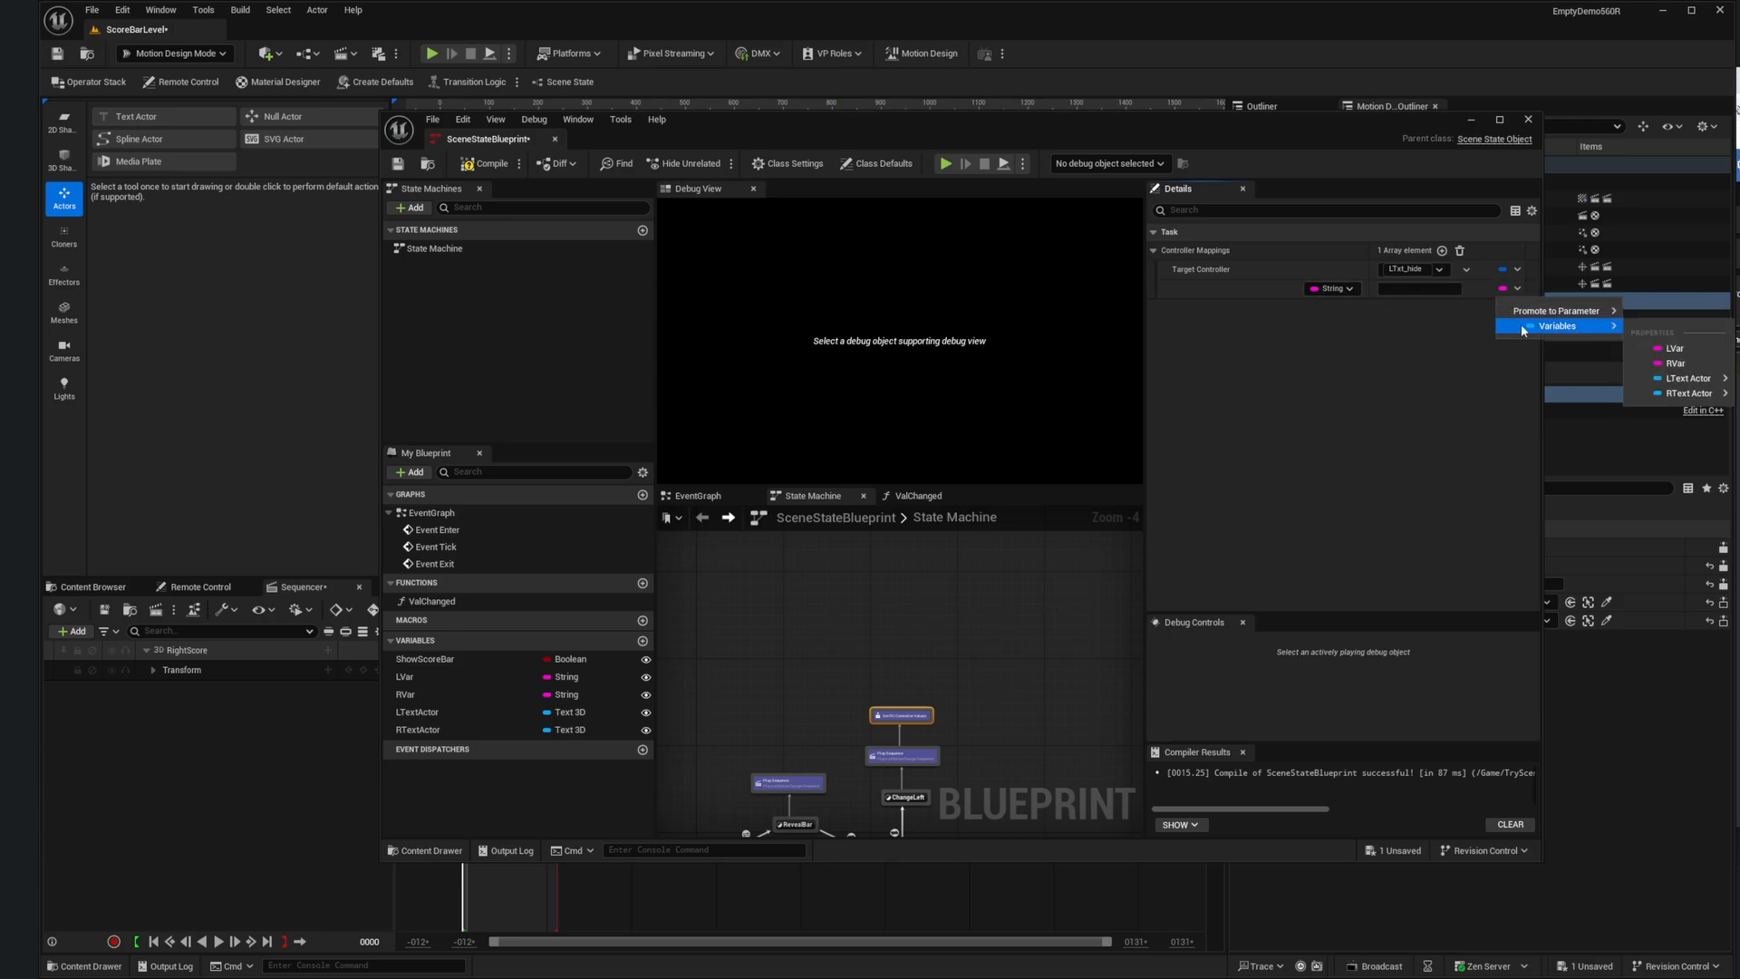
{"action": "left_click", "coordinate": [1660, 352]}
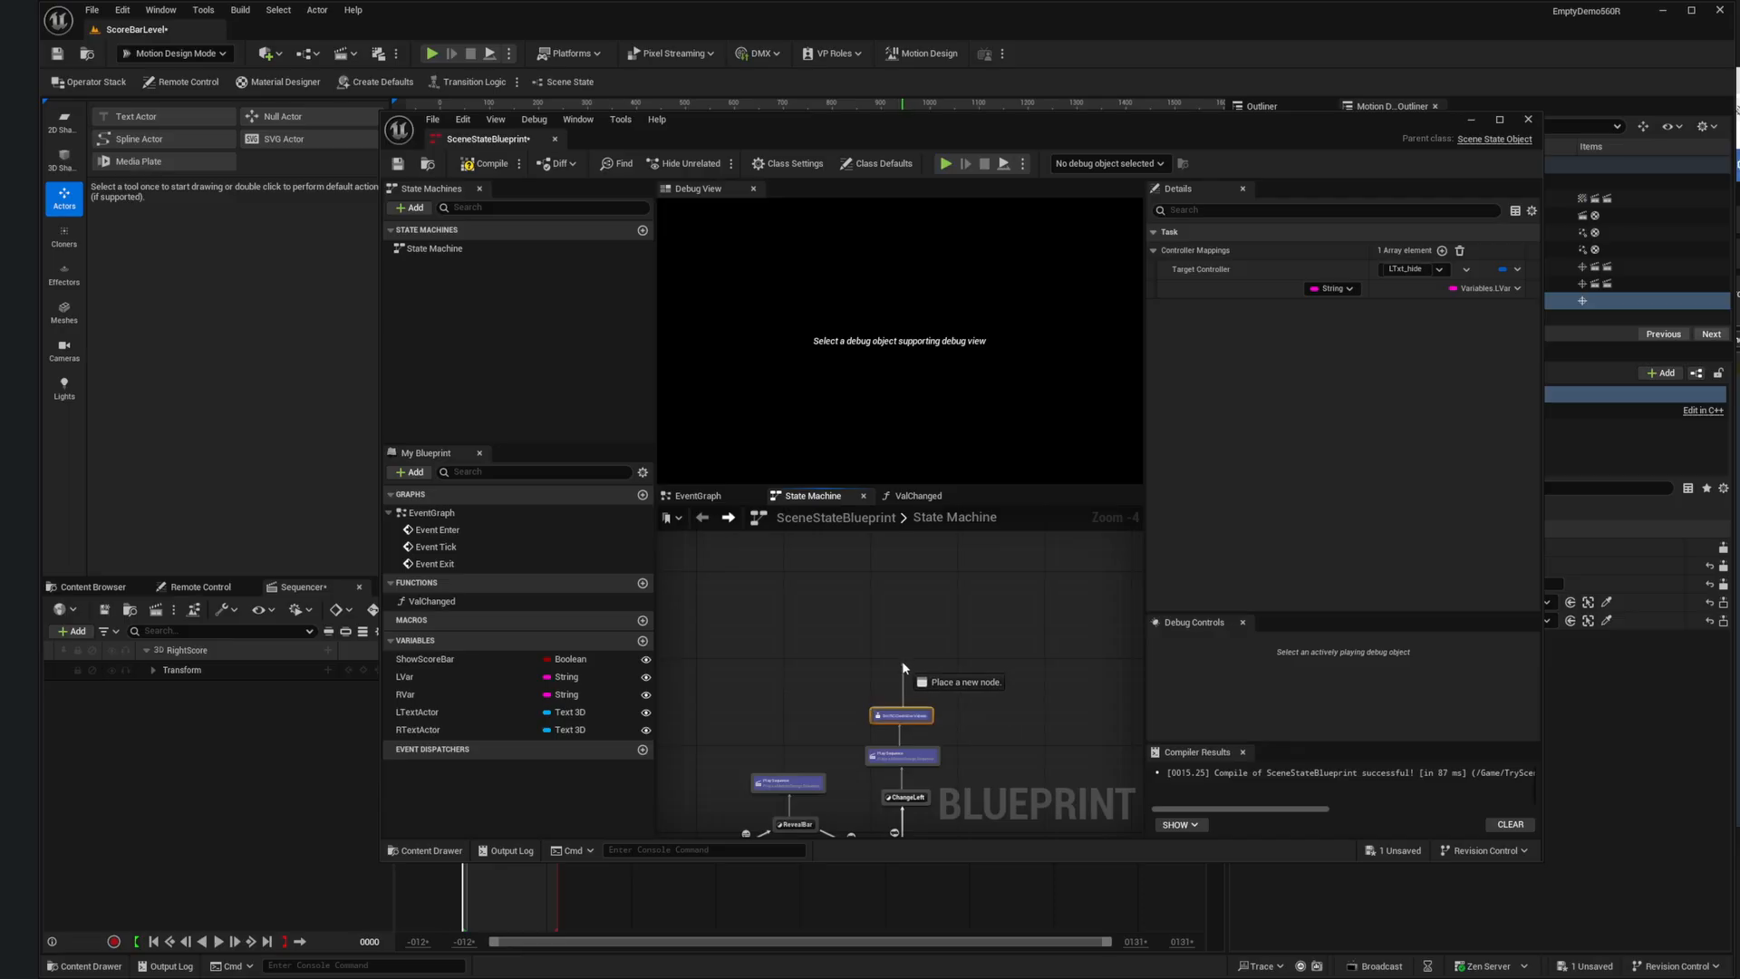
Step: Chain a second Play Sequence task after Set RC Controller Values, playing LeftChange in Reverse mode, and align it above the other tasks
{"action": "right_click", "coordinate": [904, 670]}
{"action": "left_click", "coordinate": [955, 779]}
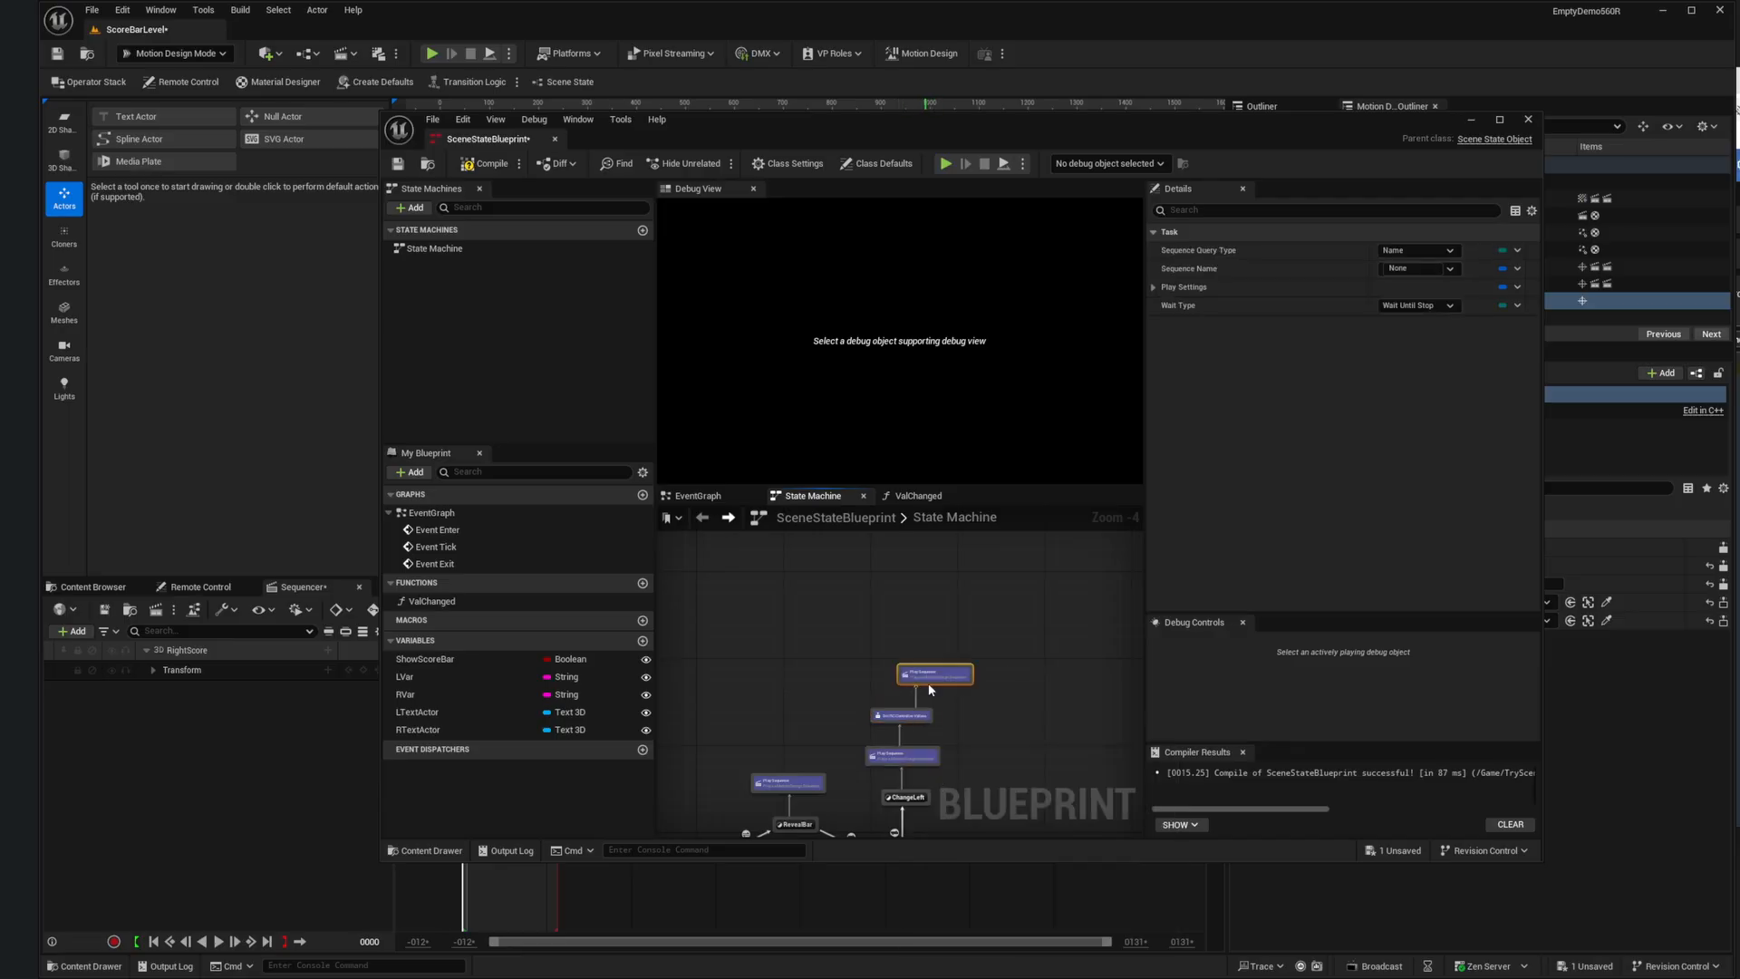
{"action": "left_click", "coordinate": [1451, 270]}
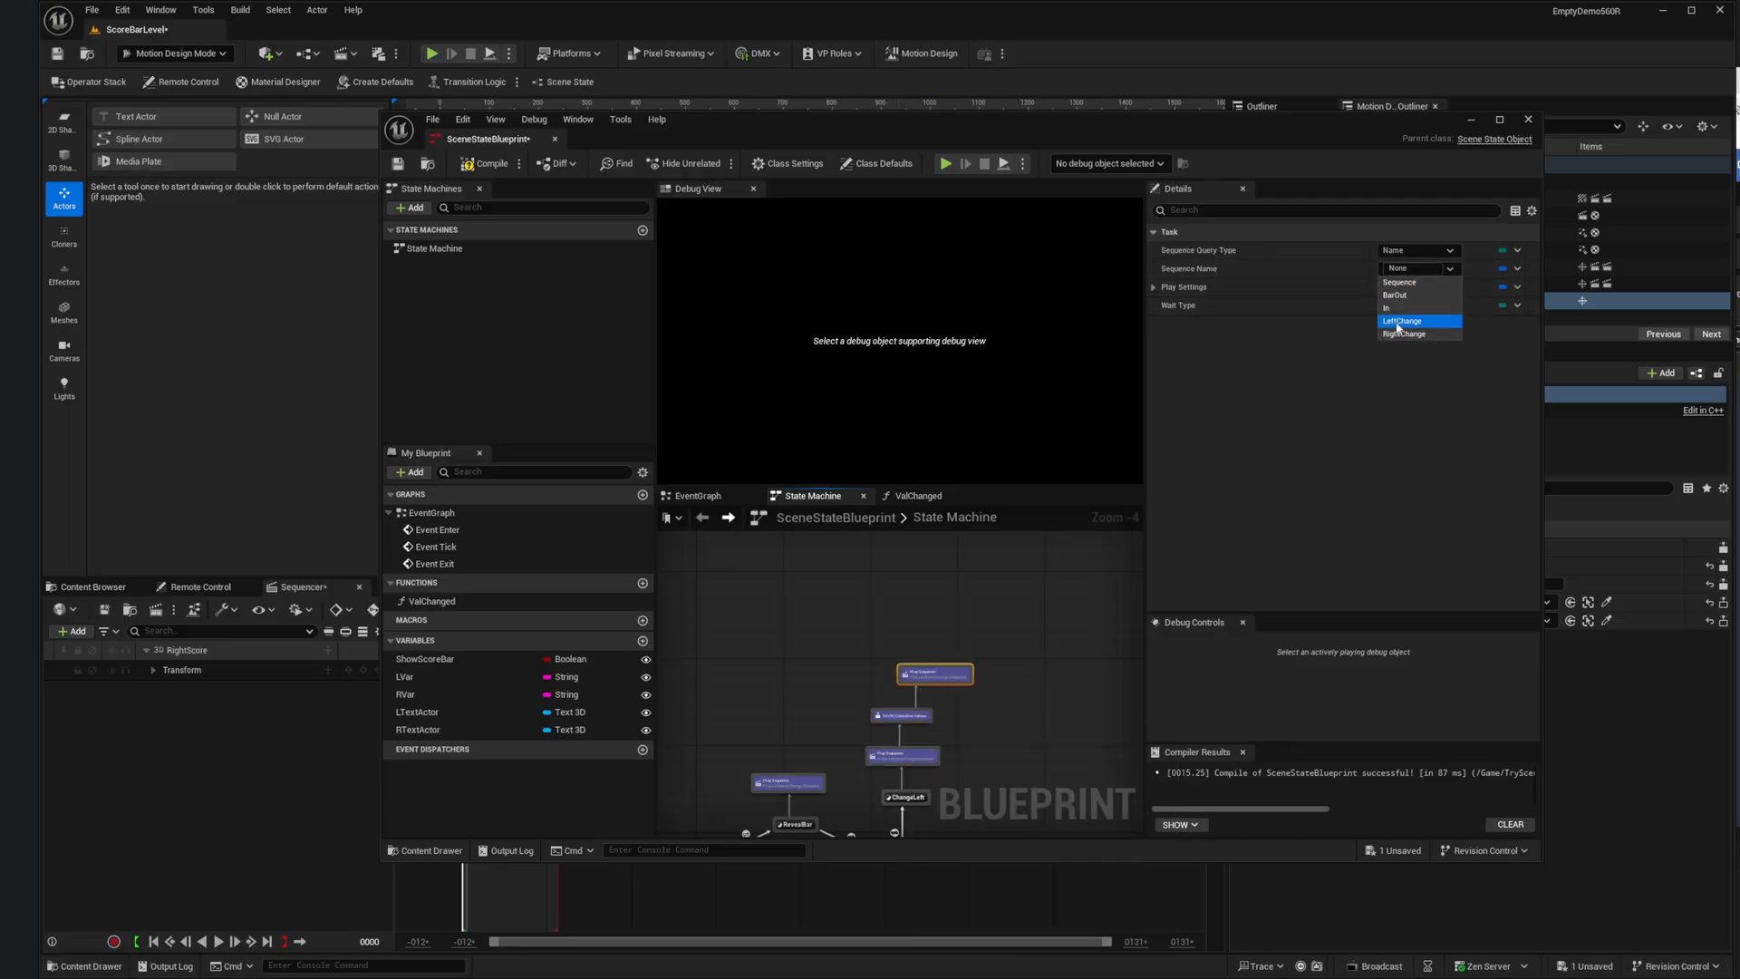
{"action": "left_click", "coordinate": [1416, 330]}
{"action": "left_click", "coordinate": [1164, 289]}
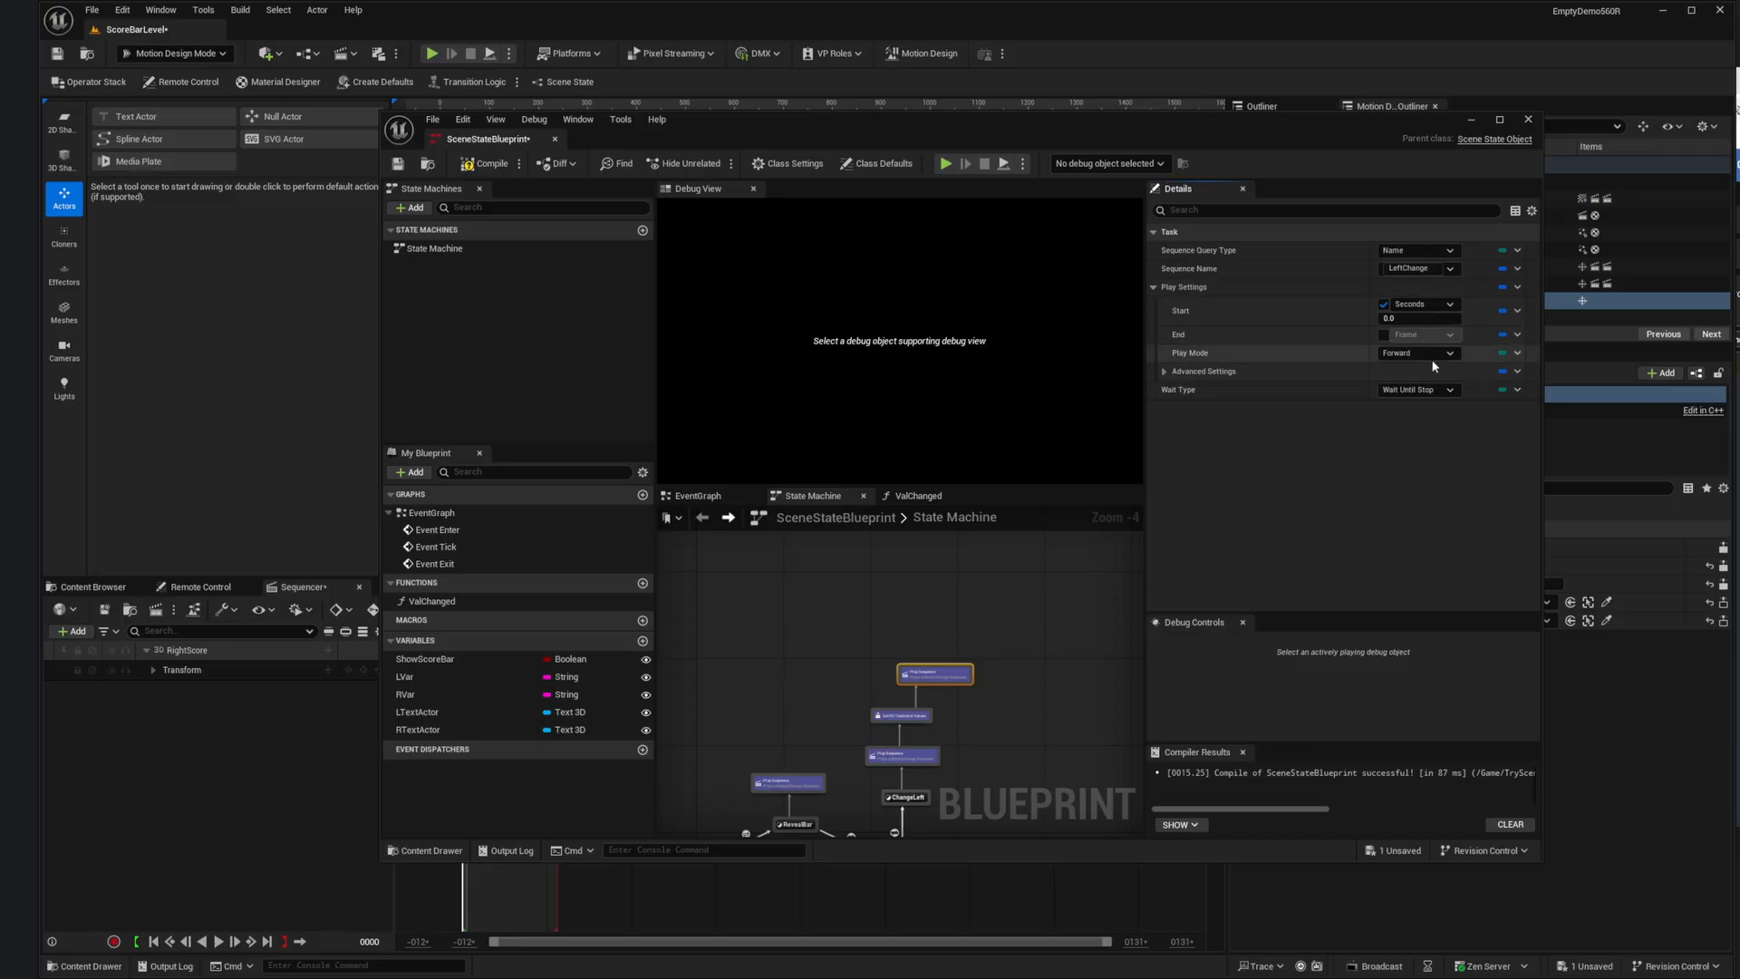
{"action": "left_click", "coordinate": [1397, 380]}
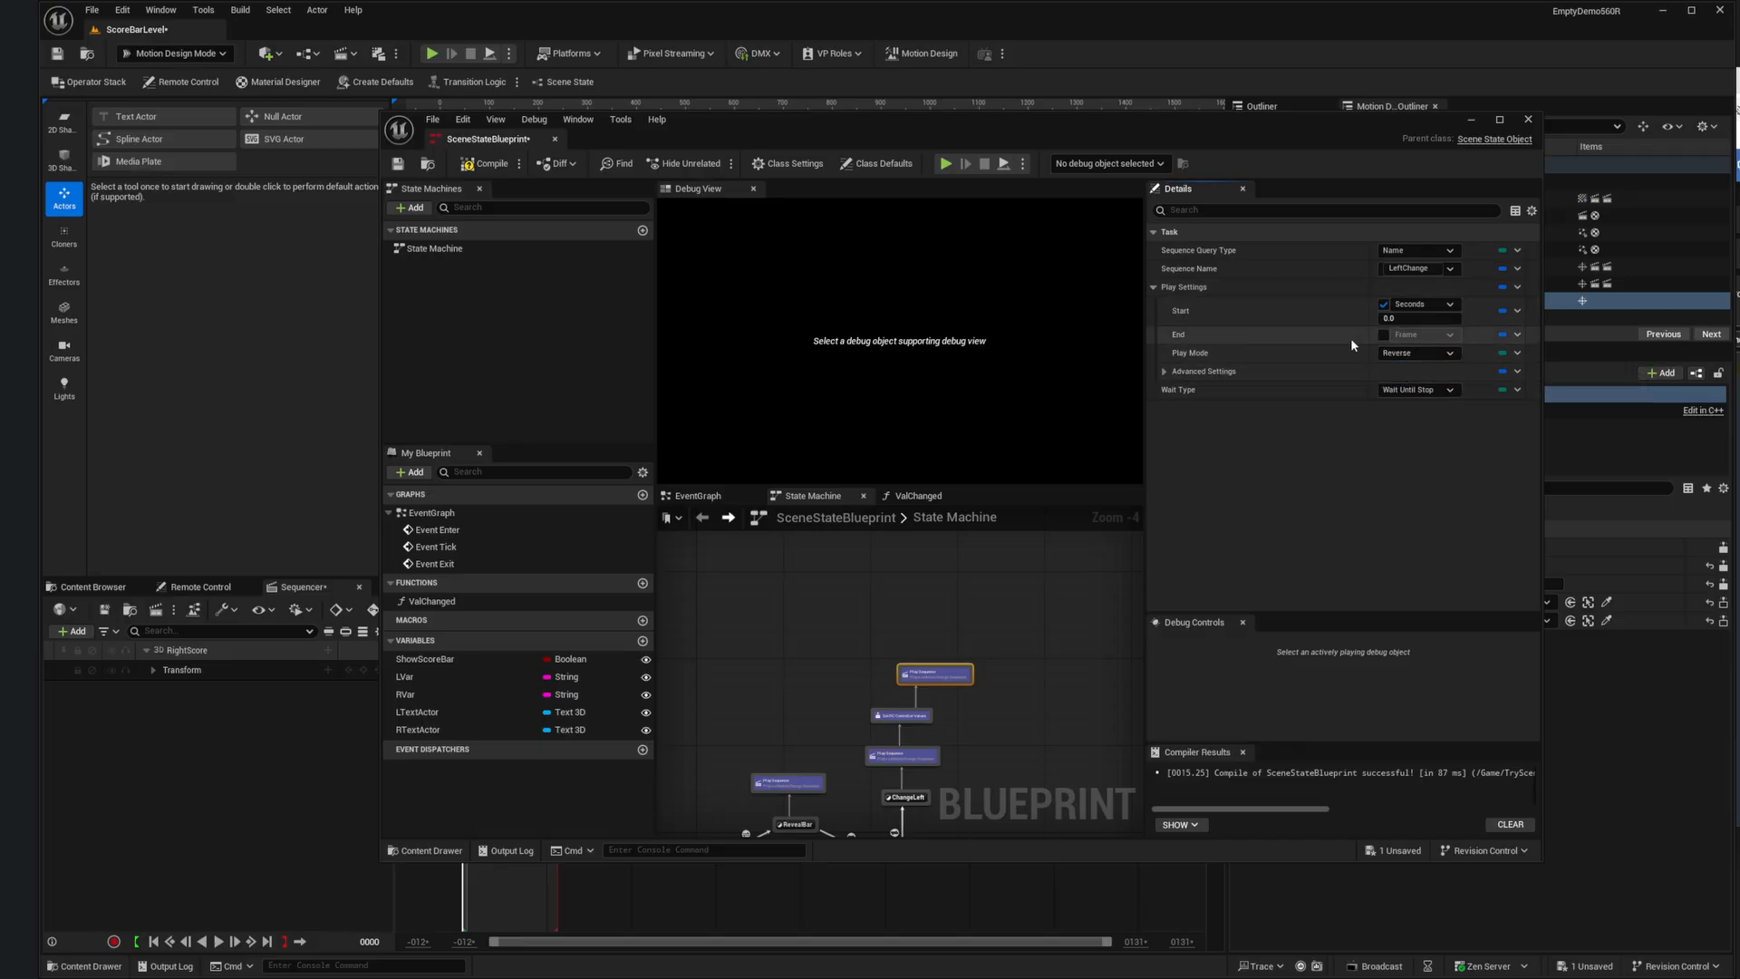
{"action": "right_click_drag", "start_coordinate": [1054, 727], "coordinate": [1045, 637]}
{"action": "left_click_drag", "start_coordinate": [934, 588], "coordinate": [902, 588]}
{"action": "right_click_drag", "start_coordinate": [1010, 701], "coordinate": [1010, 645]}
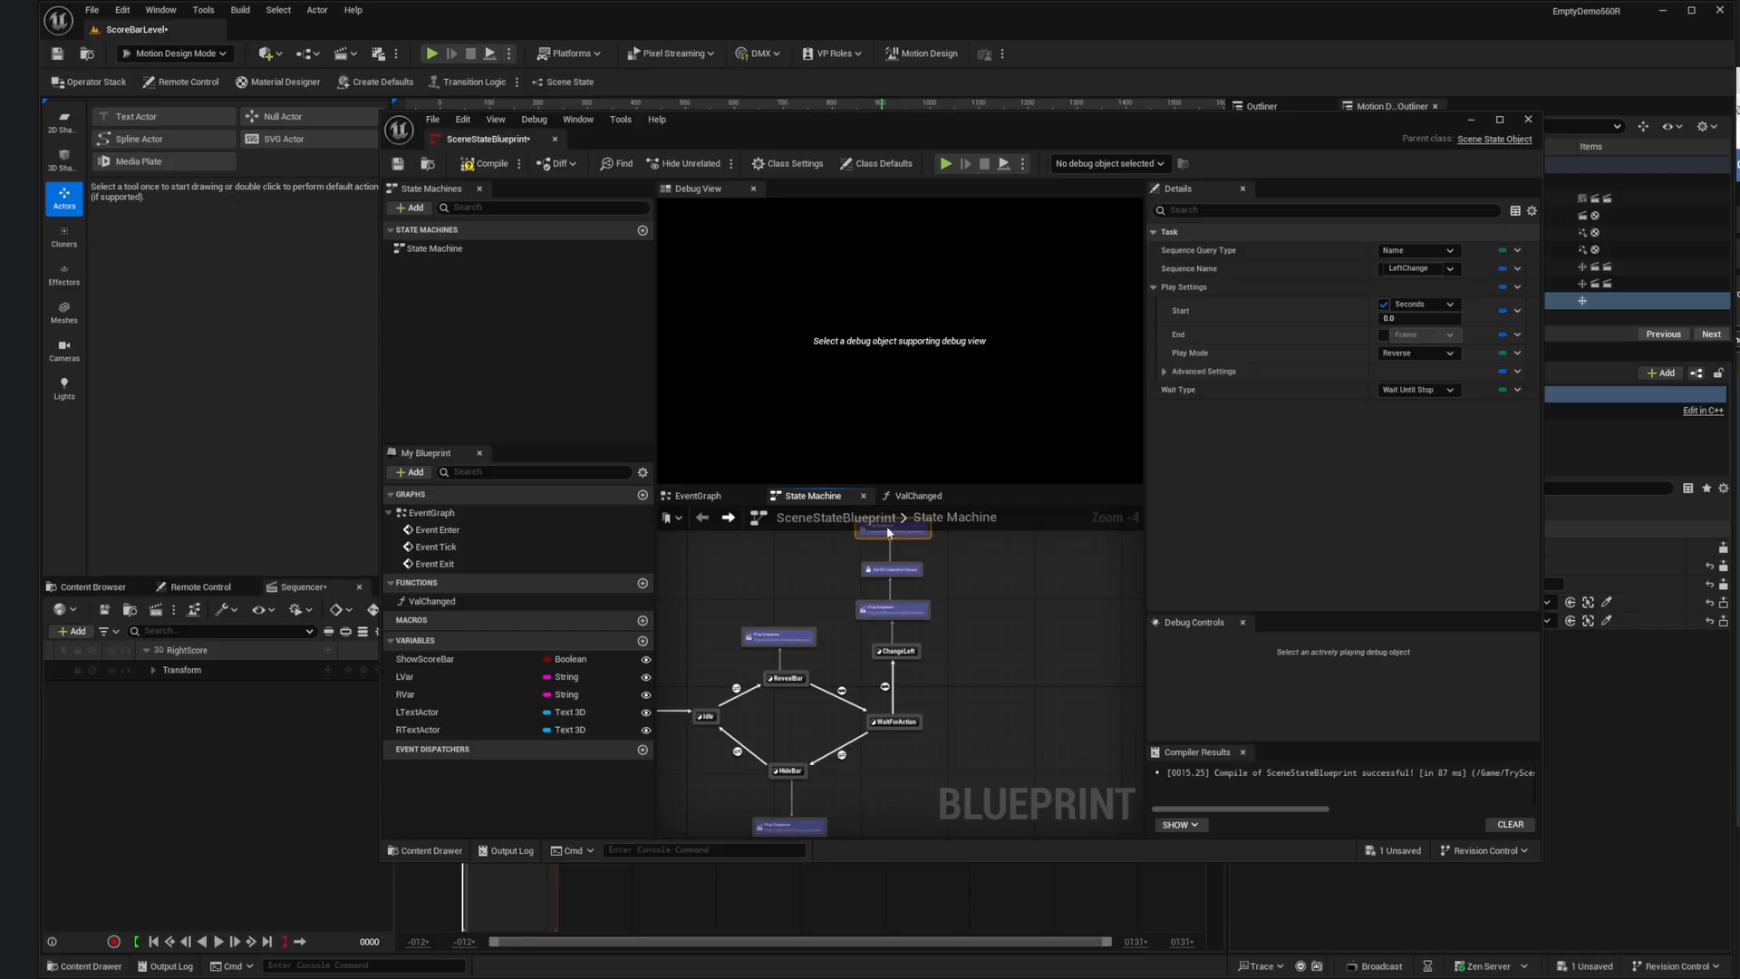
{"action": "scroll", "coordinate": [893, 755], "scroll_direction": "up", "scroll_amount": 1}
{"action": "right_click_drag", "start_coordinate": [1027, 602], "coordinate": [1048, 761]}
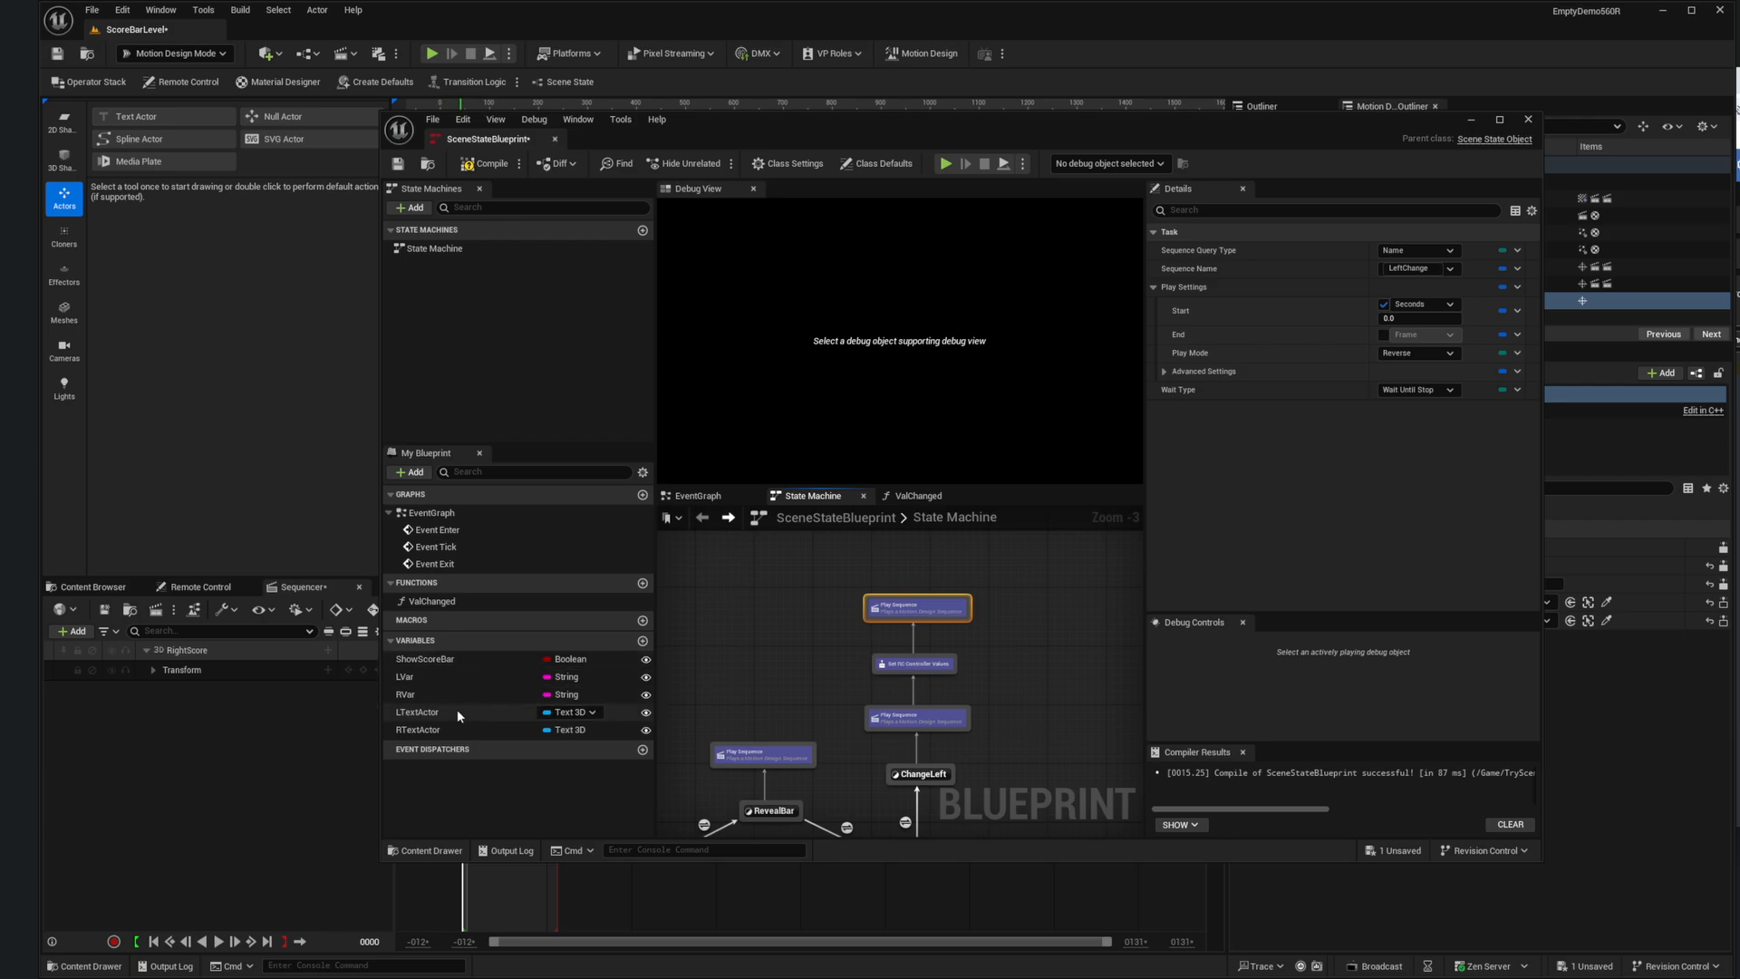
Step: Create a return transition from ChangeLeft to WaitForAction and select it to check its Wait for Tasks to Finish setting
{"action": "right_click_drag", "start_coordinate": [1017, 624], "coordinate": [1017, 450]}
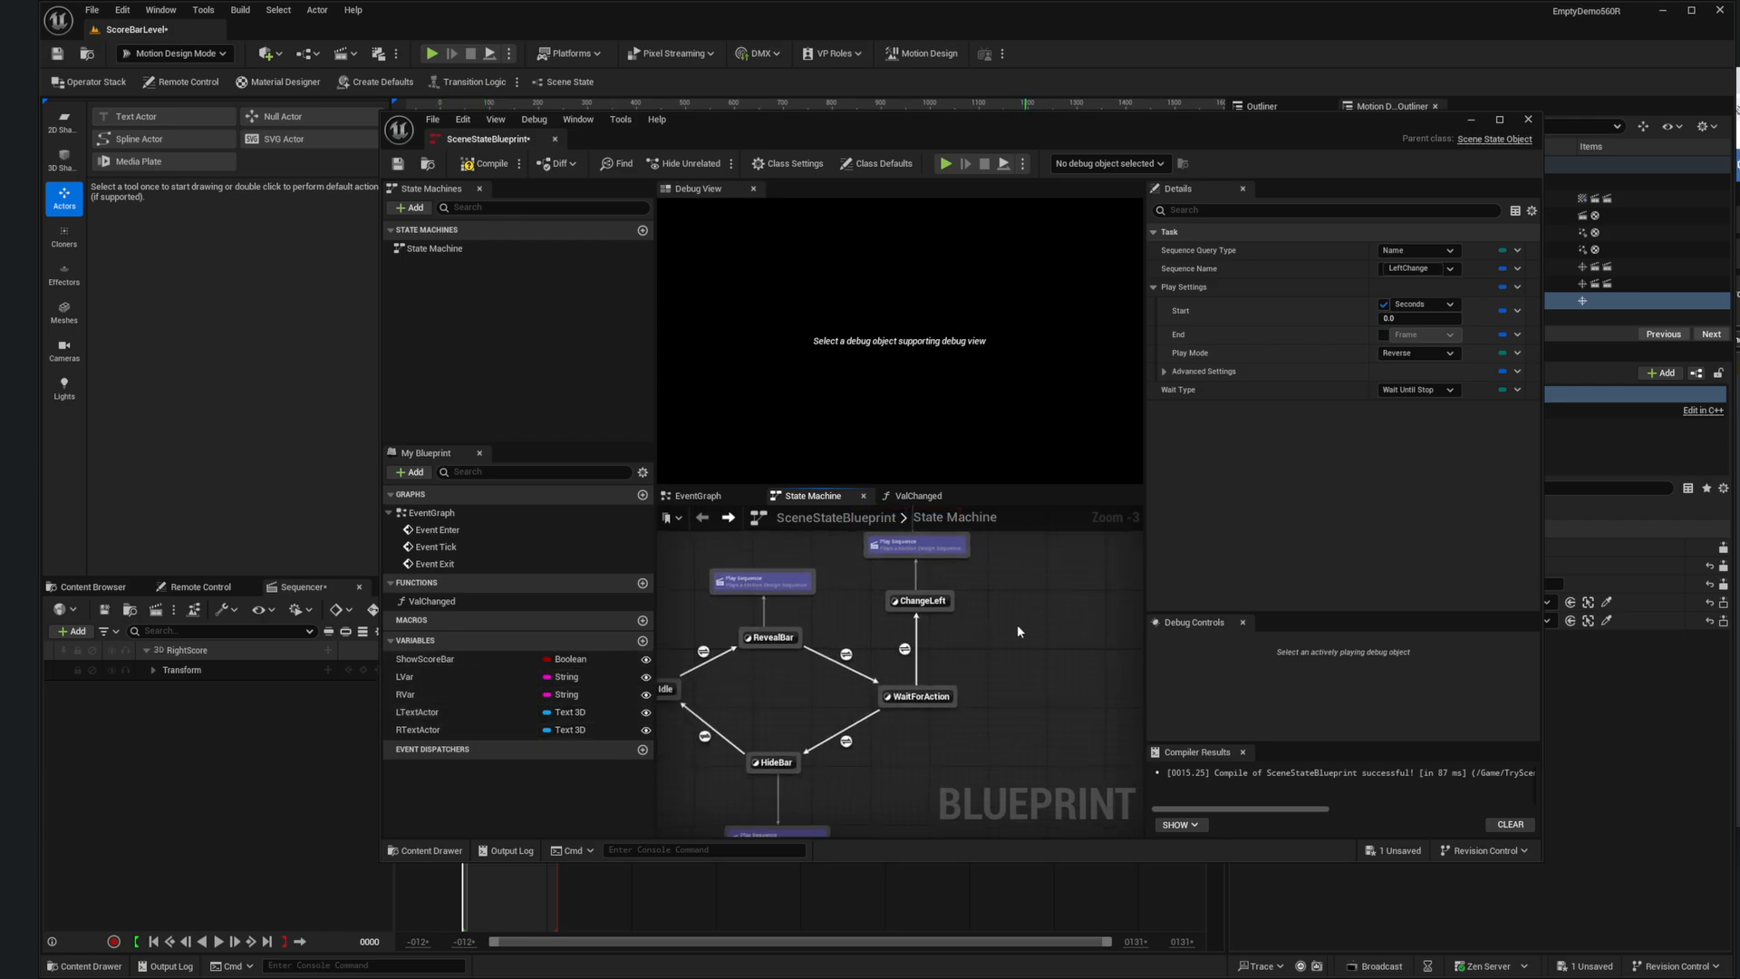
{"action": "left_click", "coordinate": [927, 605]}
{"action": "left_click_drag", "start_coordinate": [931, 617], "coordinate": [947, 703]}
{"action": "left_click", "coordinate": [933, 649]}
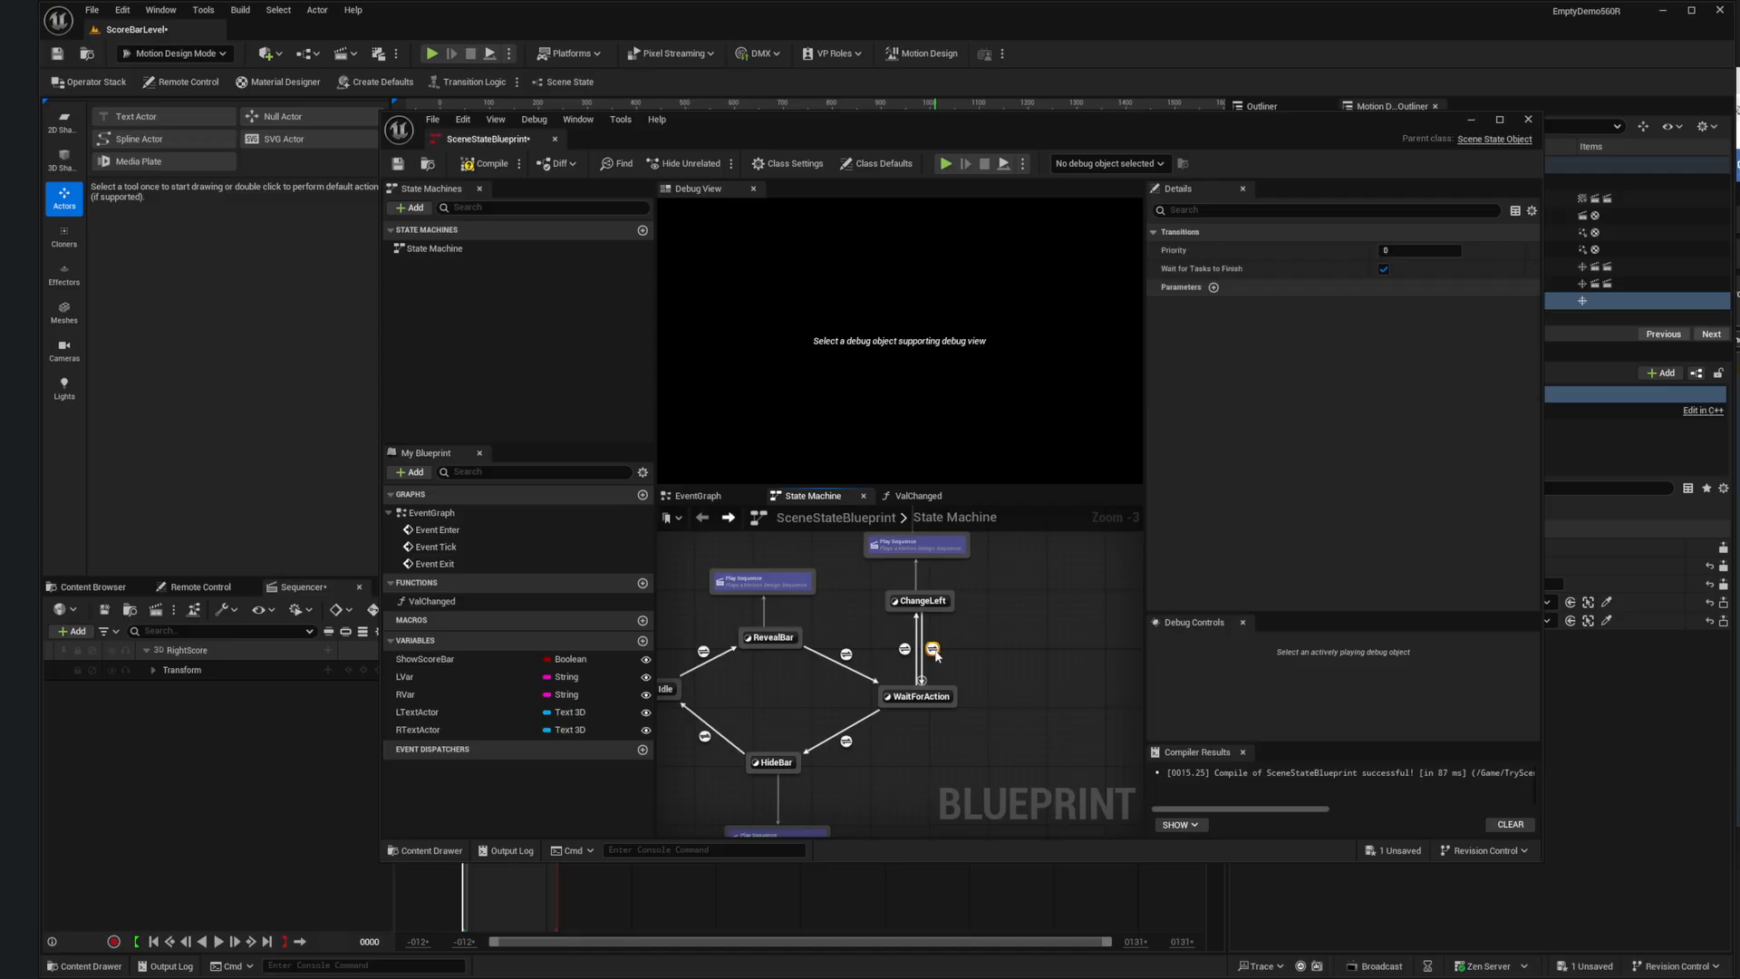
{"action": "right_click_drag", "start_coordinate": [1043, 626], "coordinate": [1003, 643]}
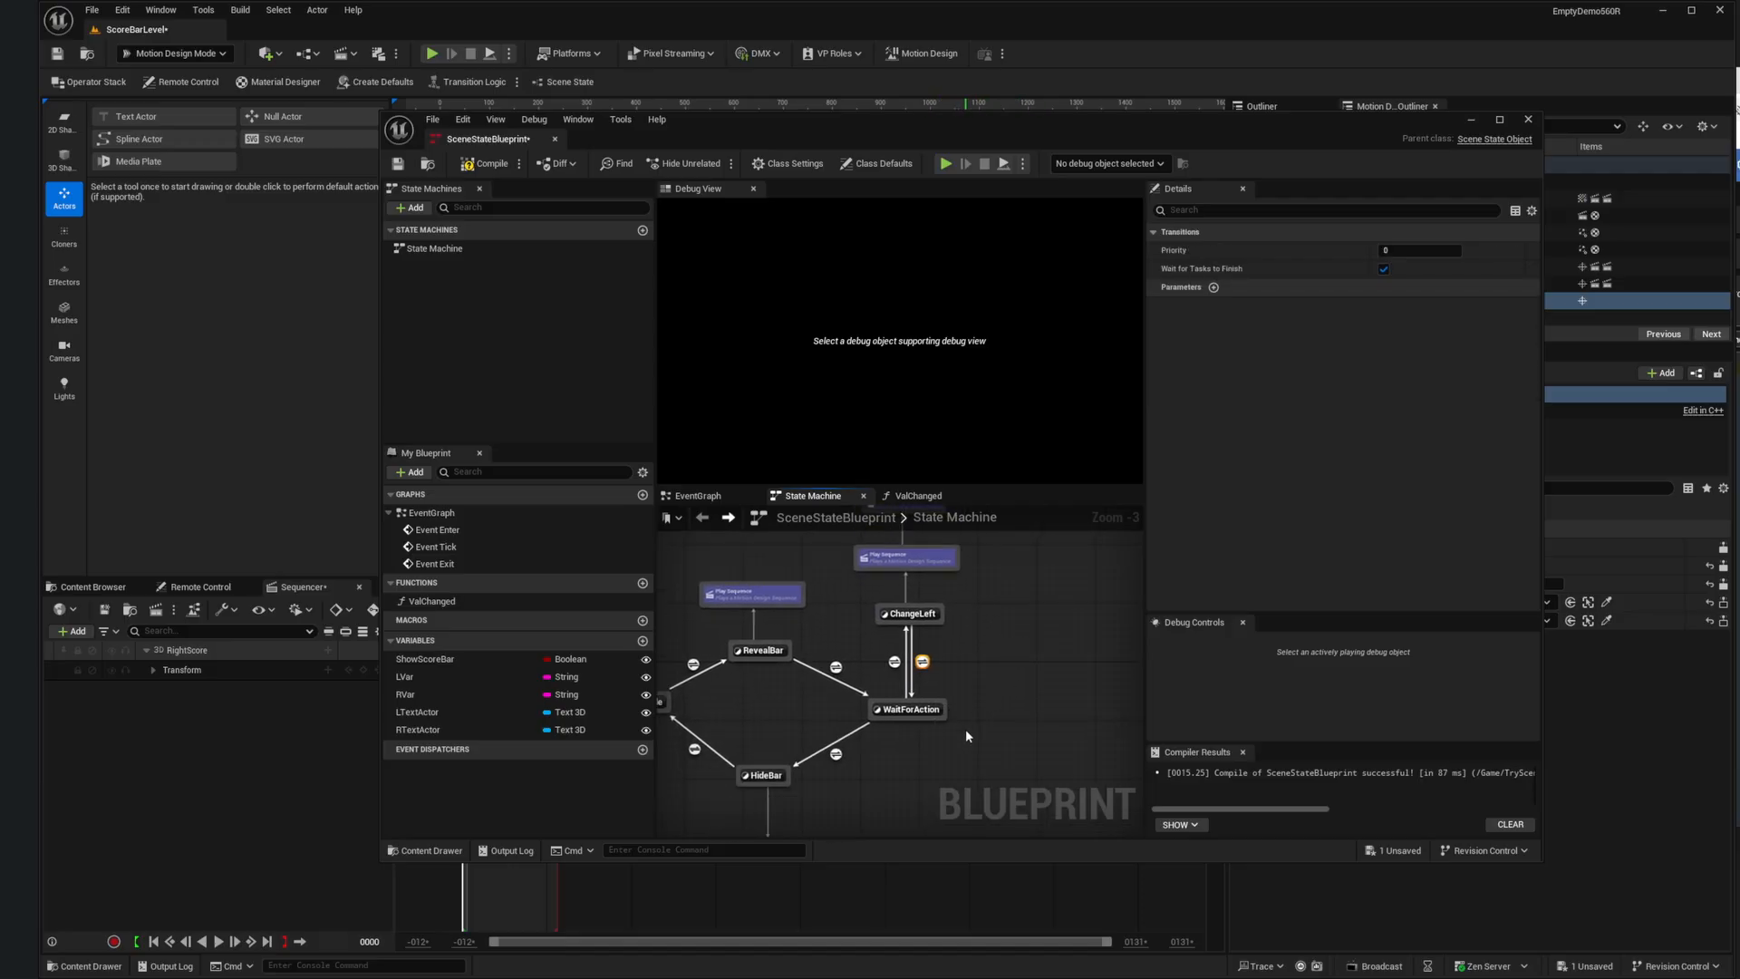
Step: Compile the scene state blueprint, save all changes, and close the blueprint editor
{"action": "key", "text": "F7"}
{"action": "key", "text": "ctrl+s"}
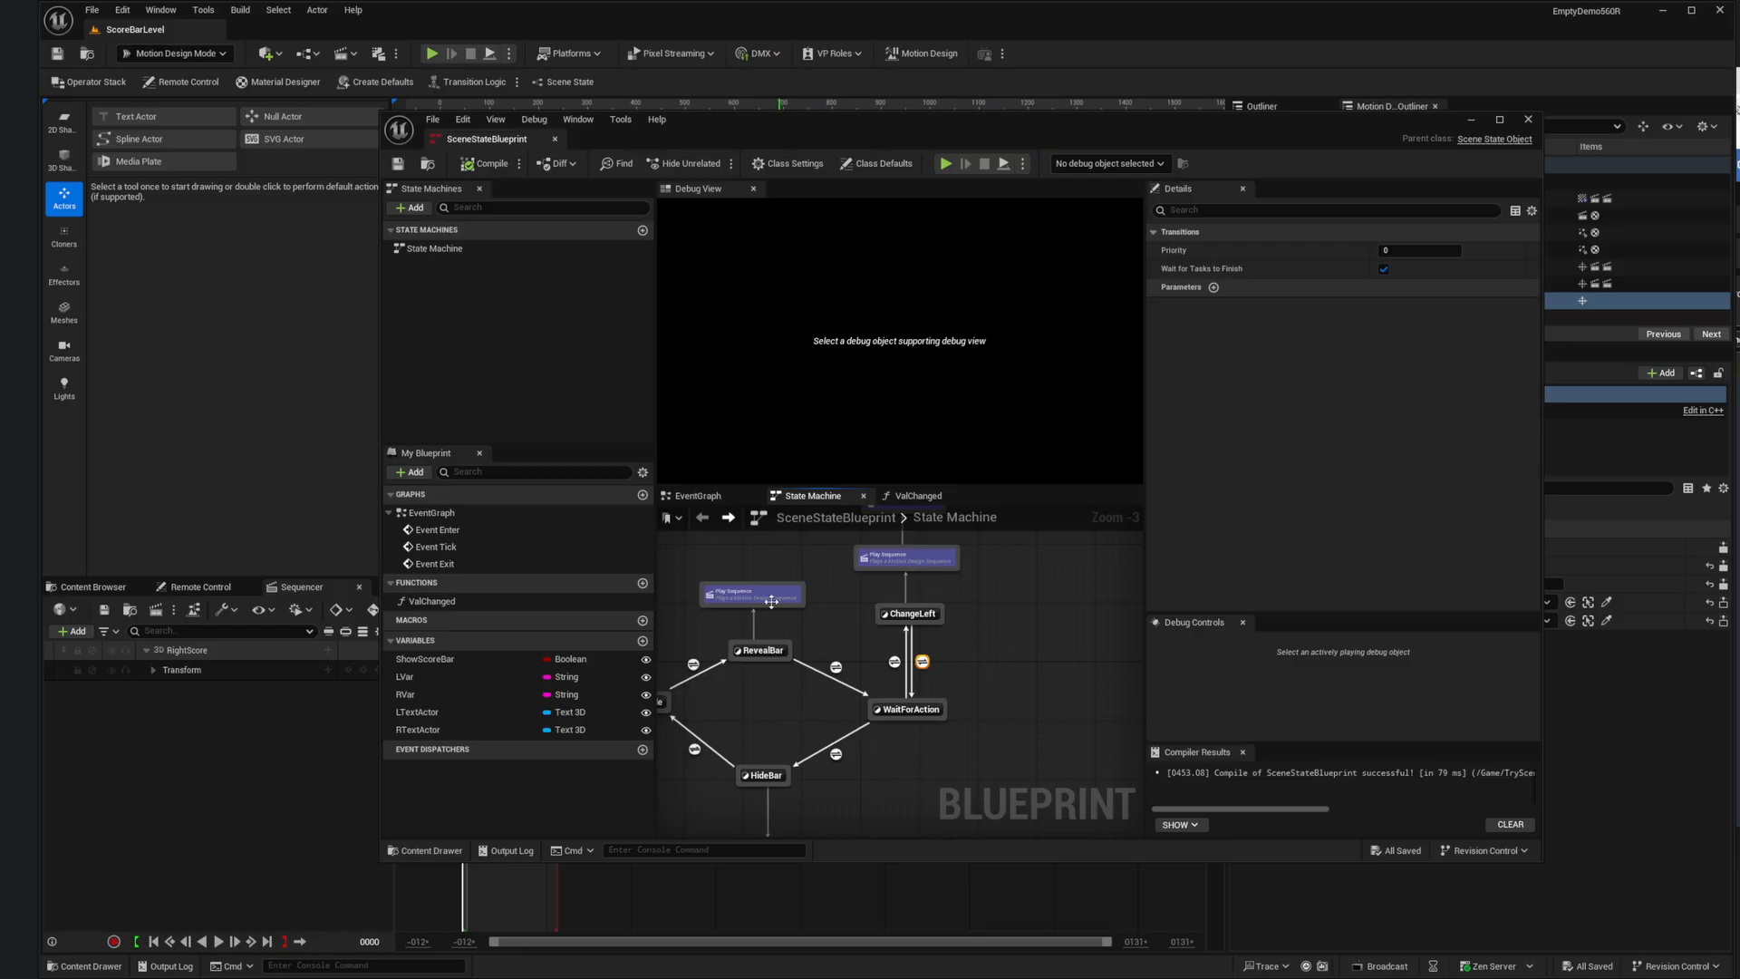
{"action": "left_click", "coordinate": [1528, 118]}
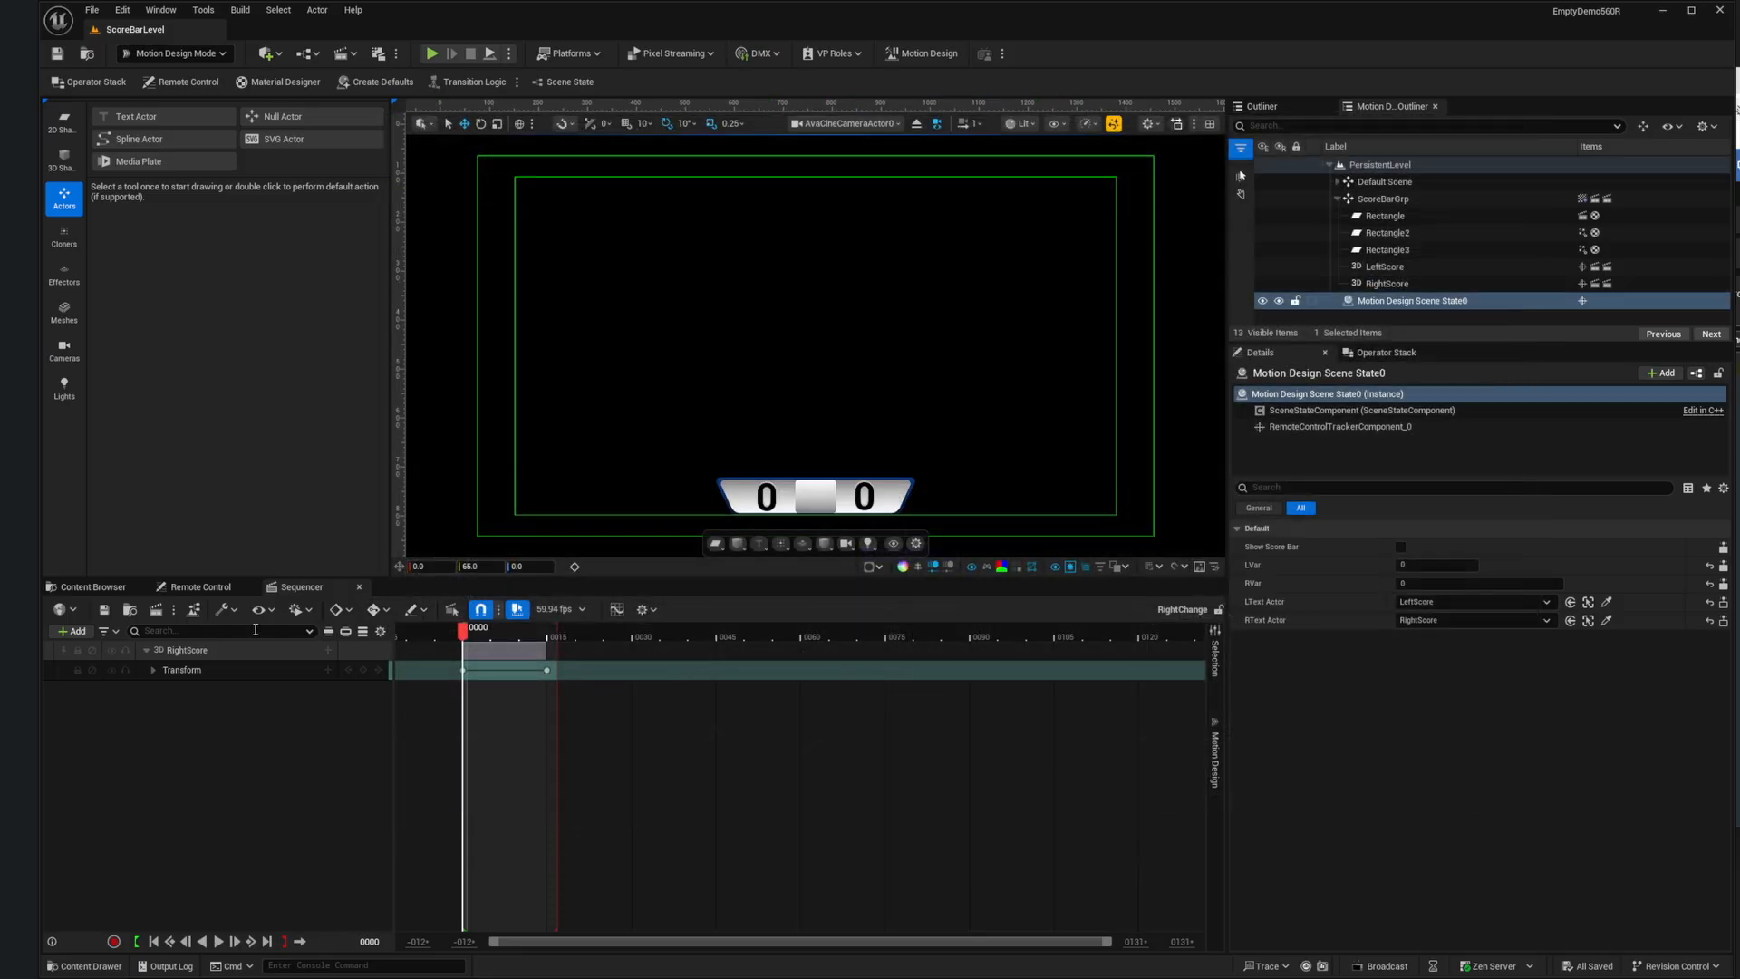
Step: Open the DemoRundown asset, preview in page 0001, and enable its Show controller
{"action": "left_click", "coordinate": [100, 587]}
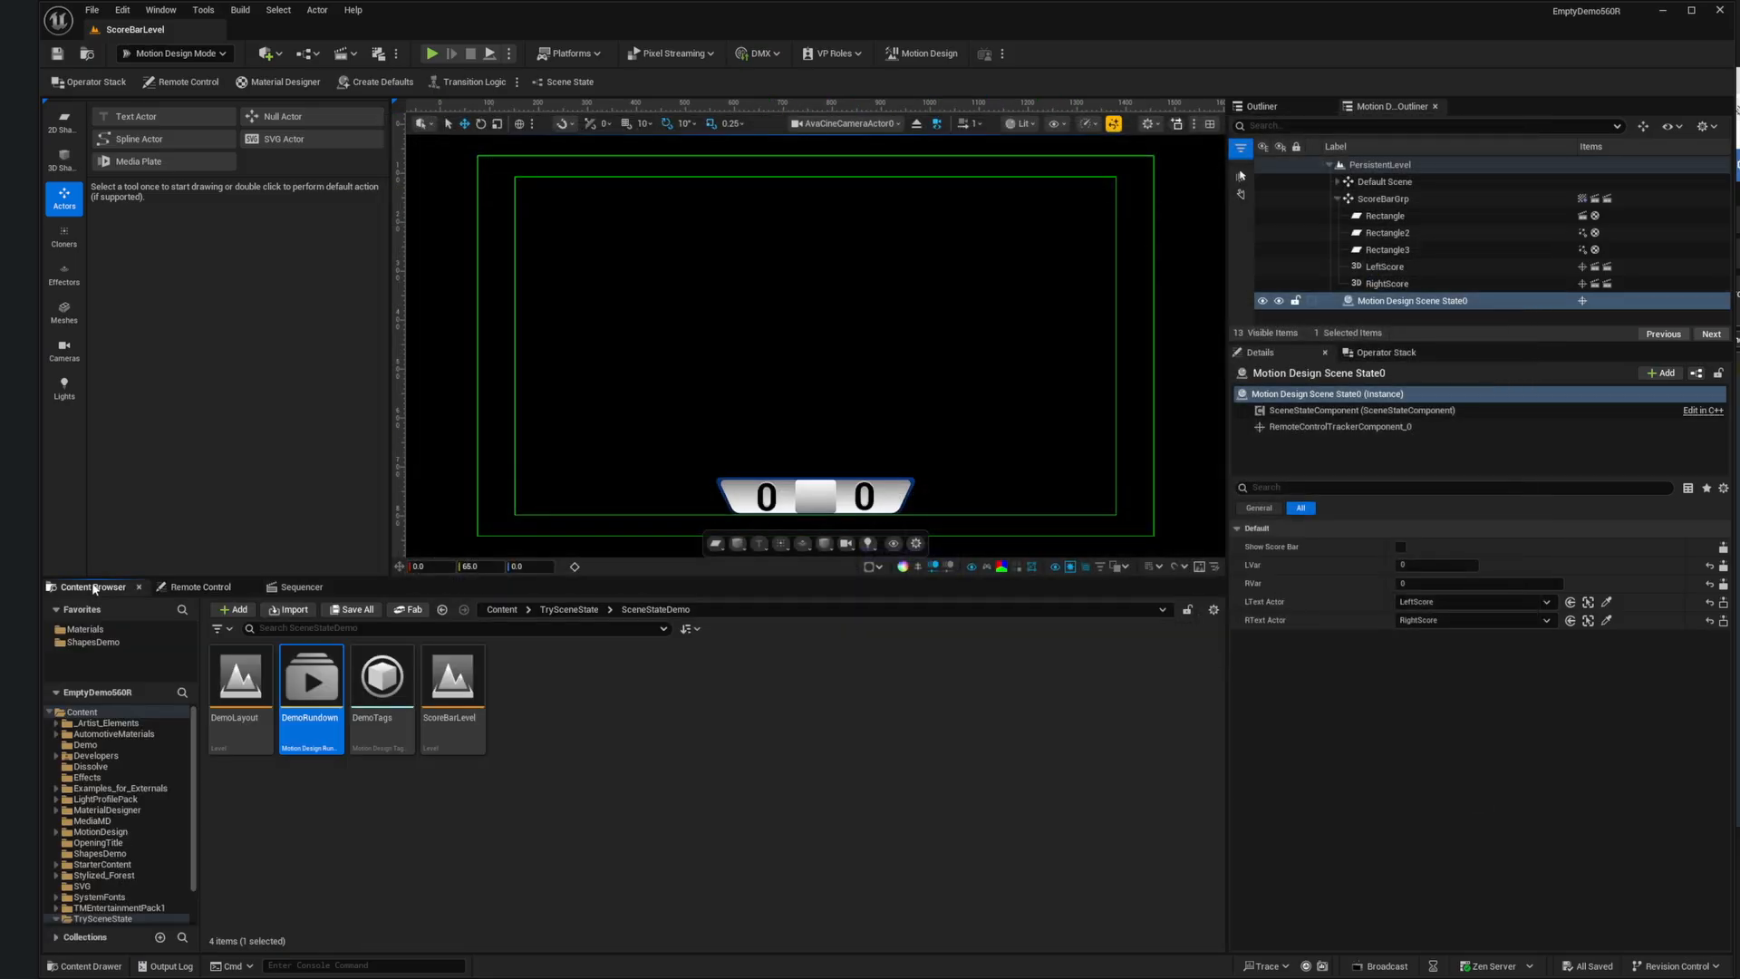
{"action": "double_click", "coordinate": [311, 682]}
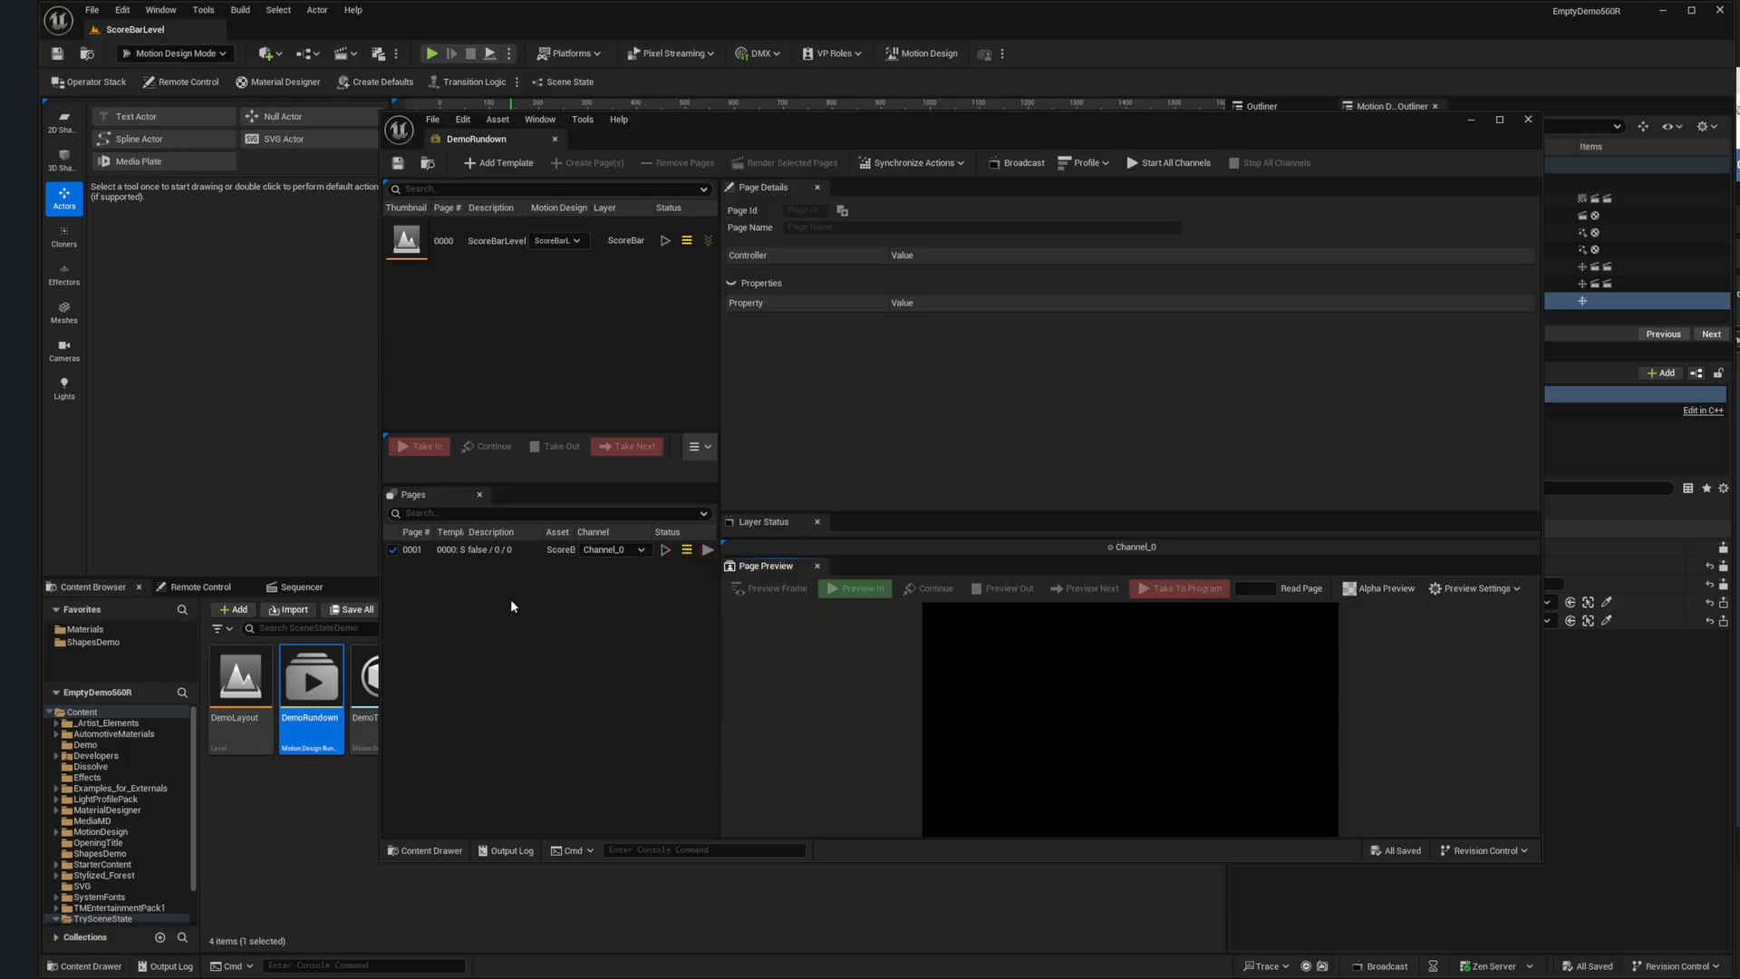
{"action": "left_click", "coordinate": [512, 550]}
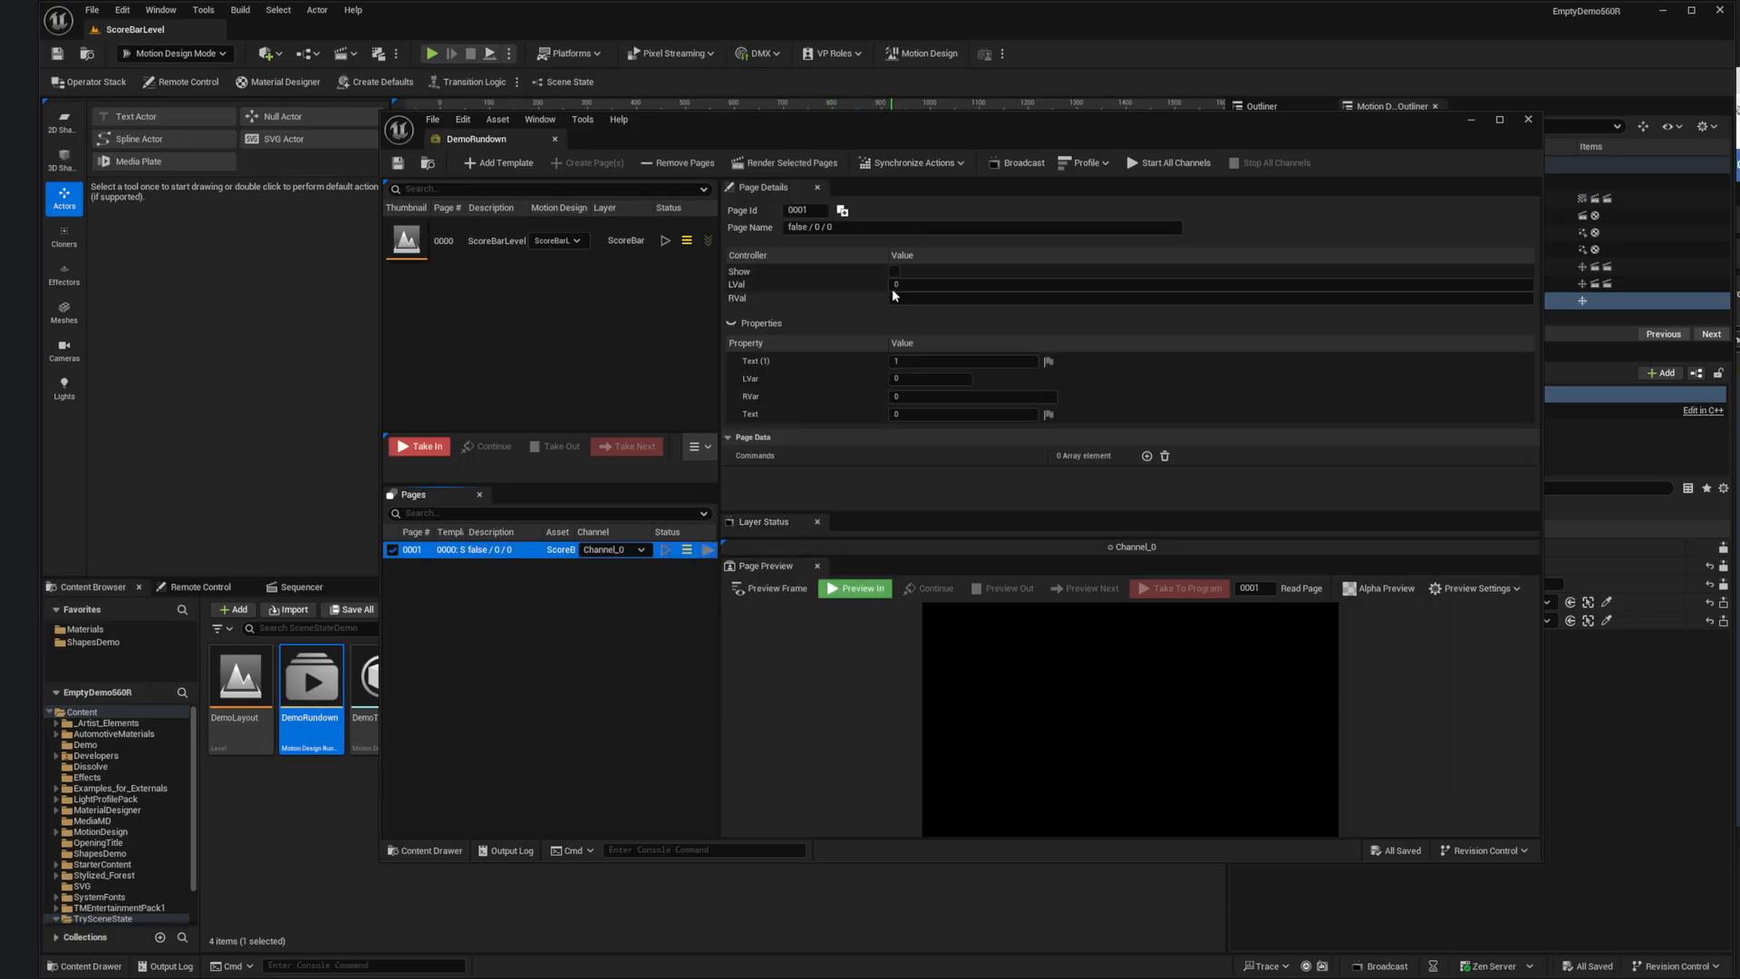
{"action": "left_click", "coordinate": [852, 588]}
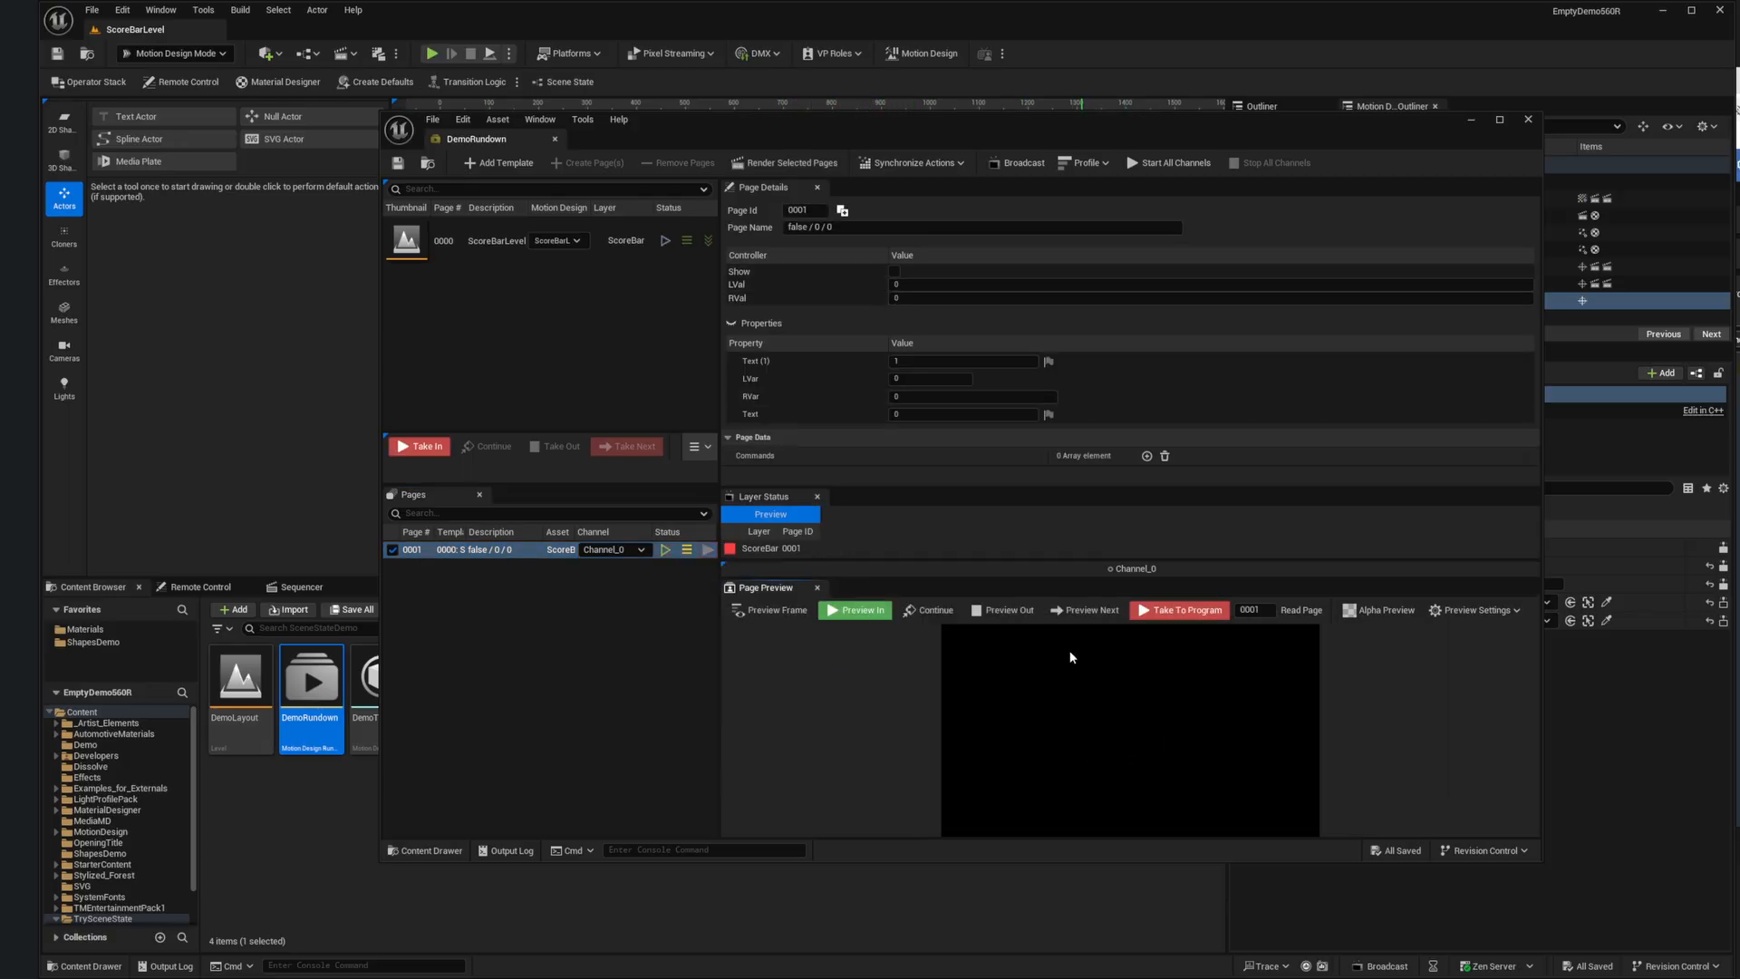
{"action": "left_click", "coordinate": [895, 271]}
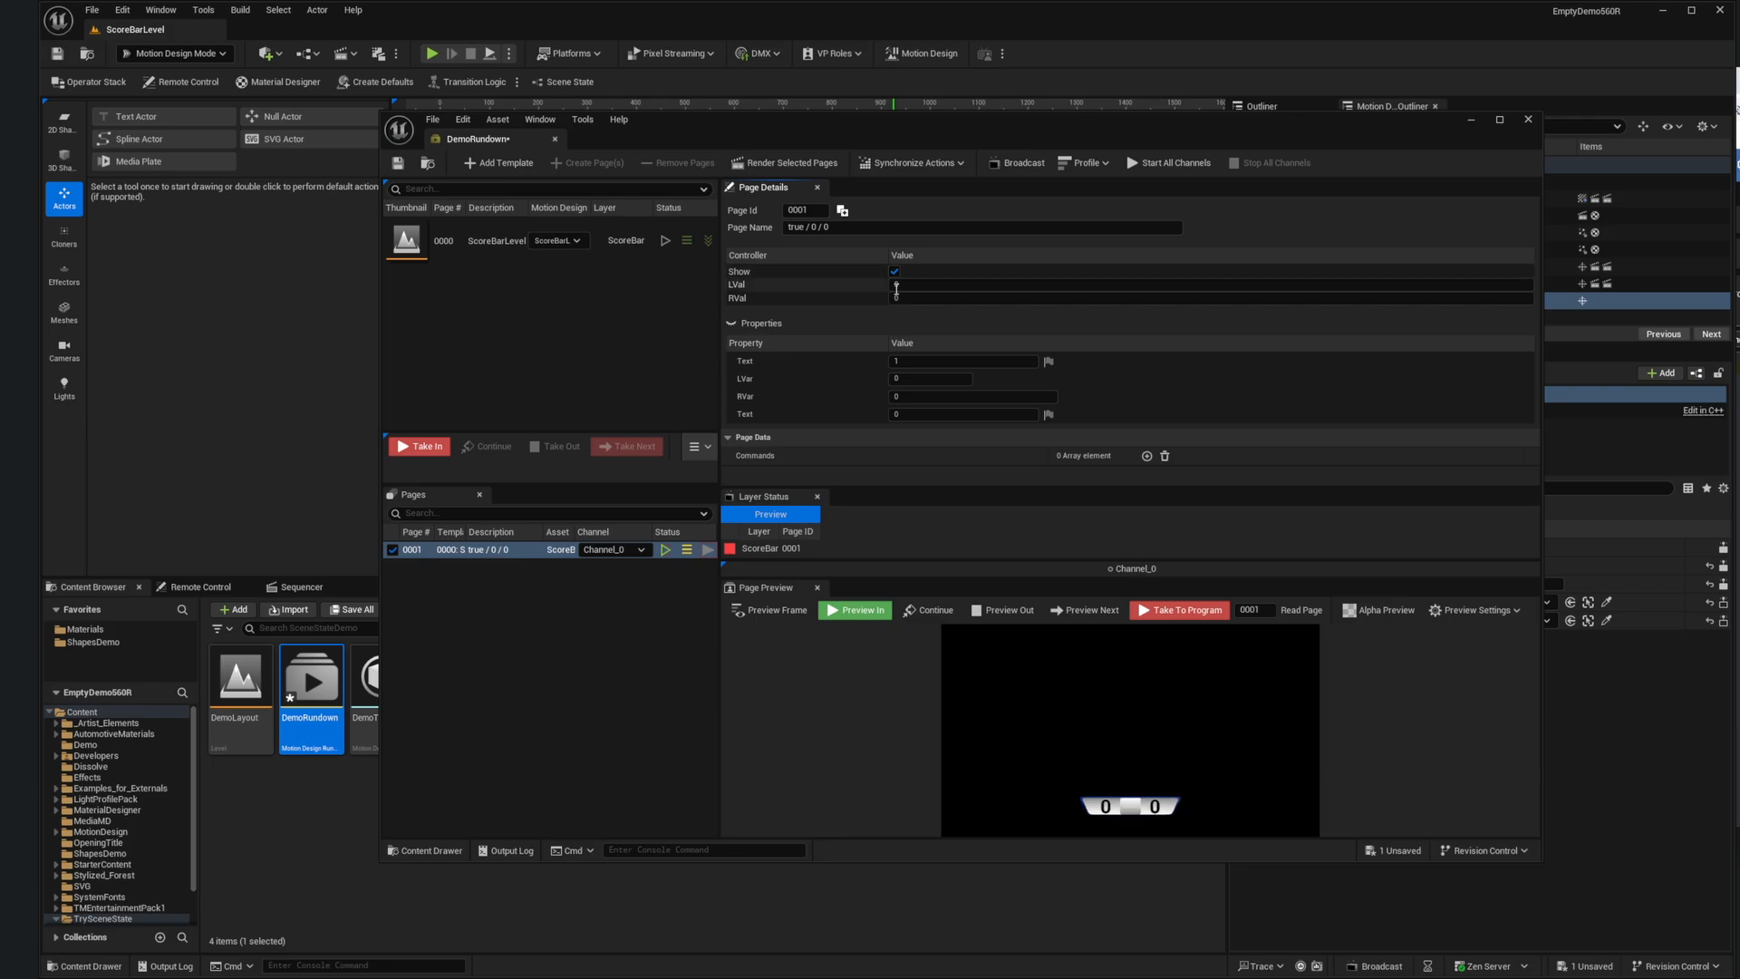
Step: Test the left score in the preview with LVal at 1, 3 and 0, ending by previewing out and closing the rundown
{"action": "left_click", "coordinate": [918, 285]}
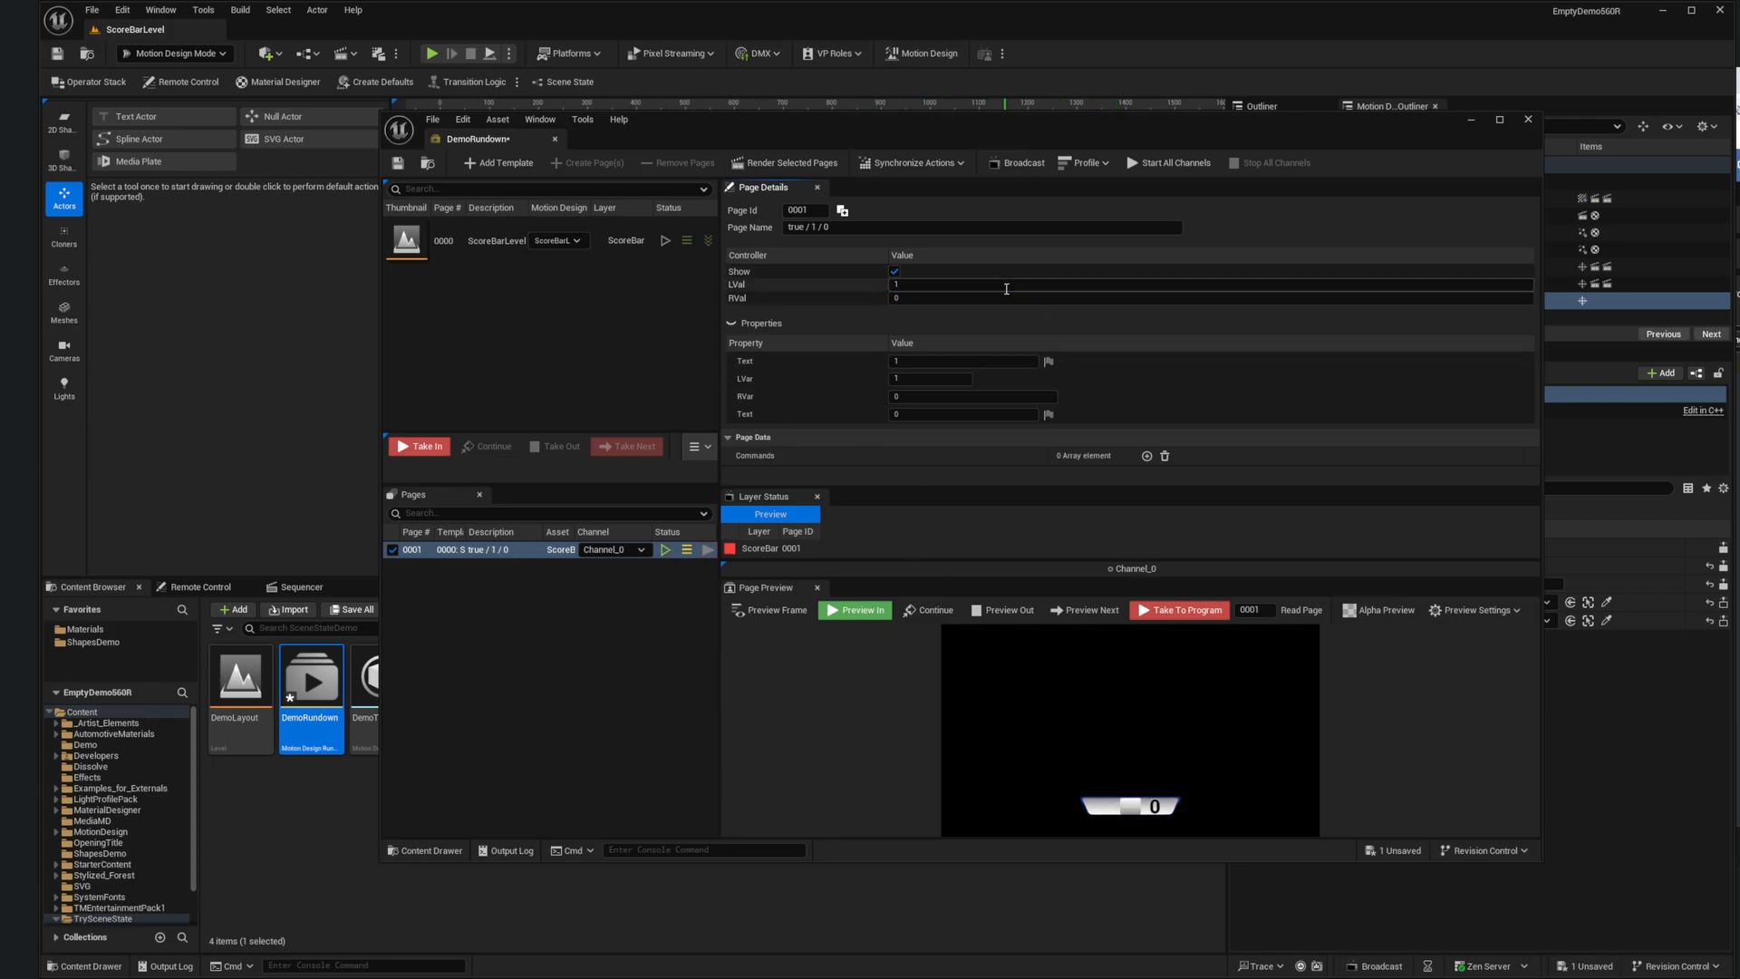
{"action": "left_click", "coordinate": [1006, 289]}
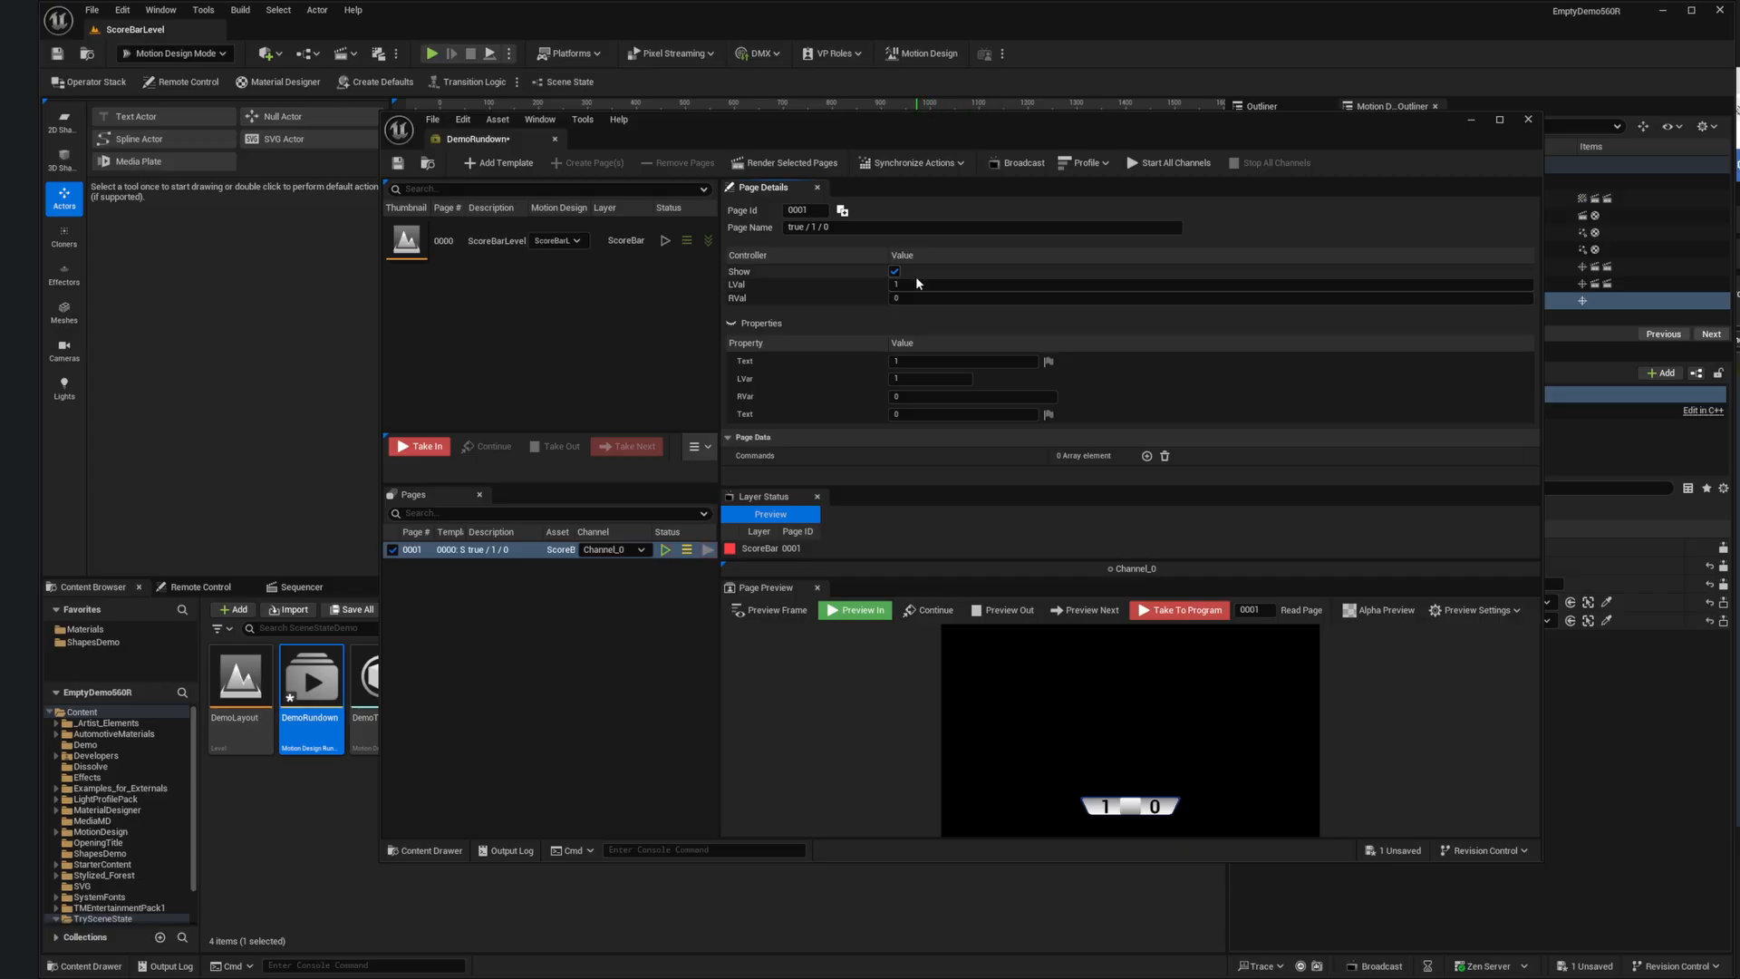
{"action": "type", "text": "3"}
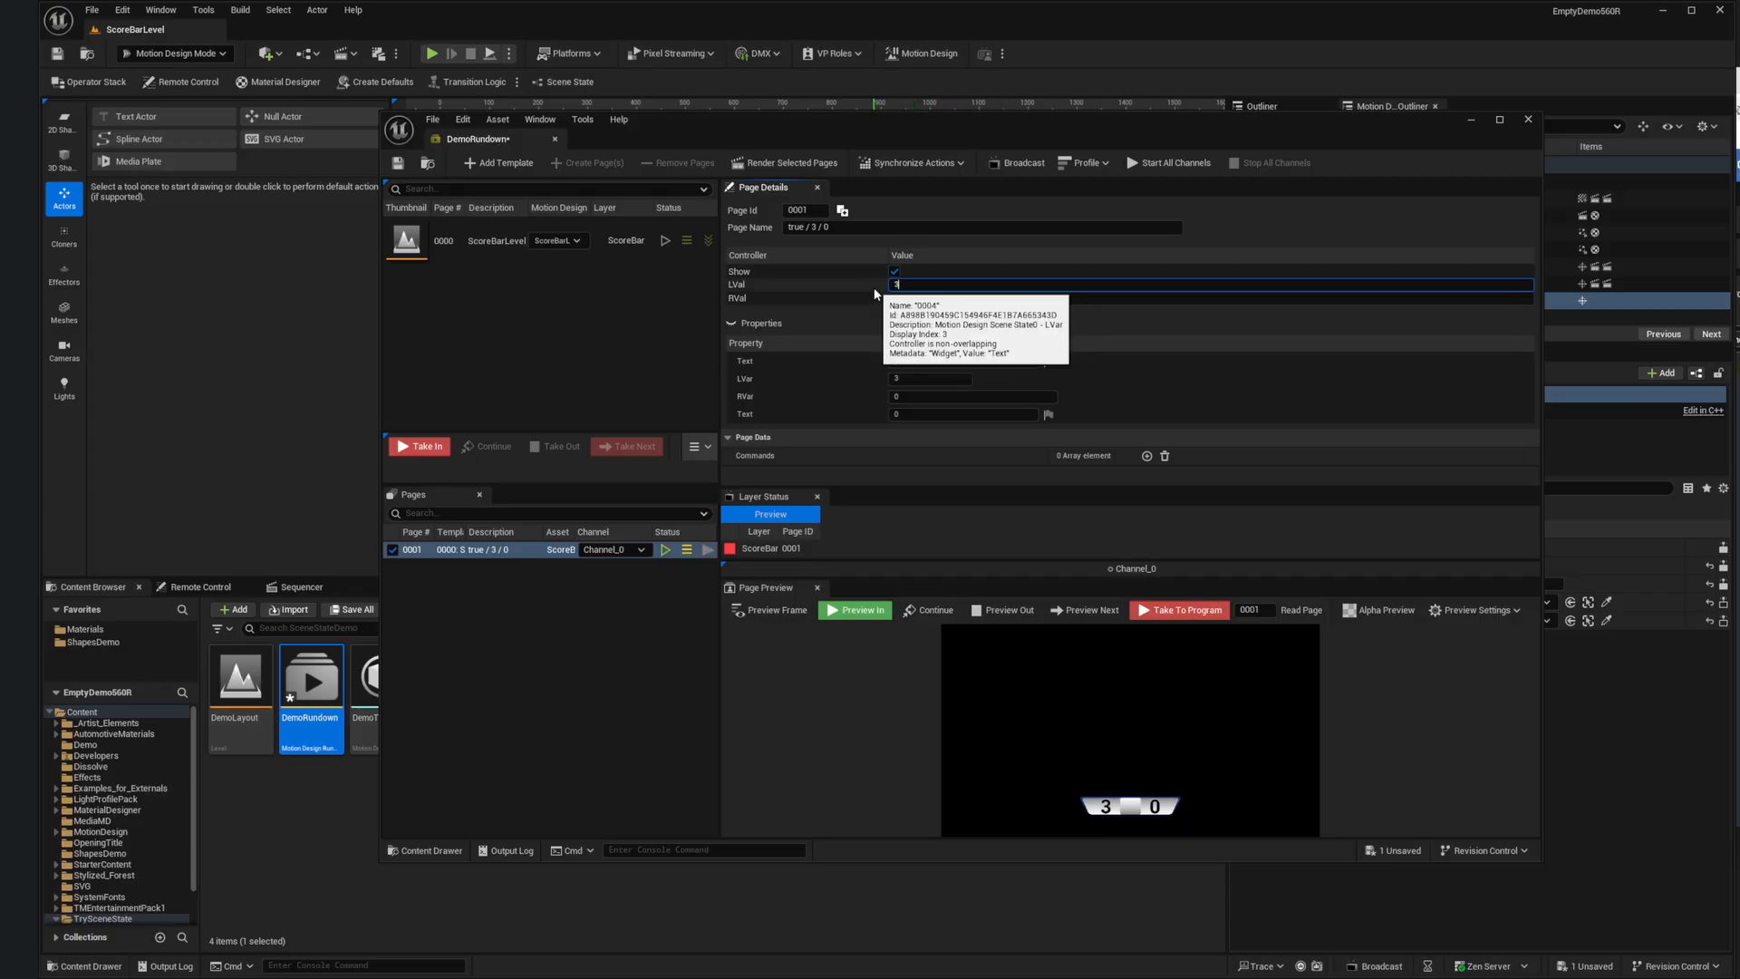
{"action": "key", "text": "Return"}
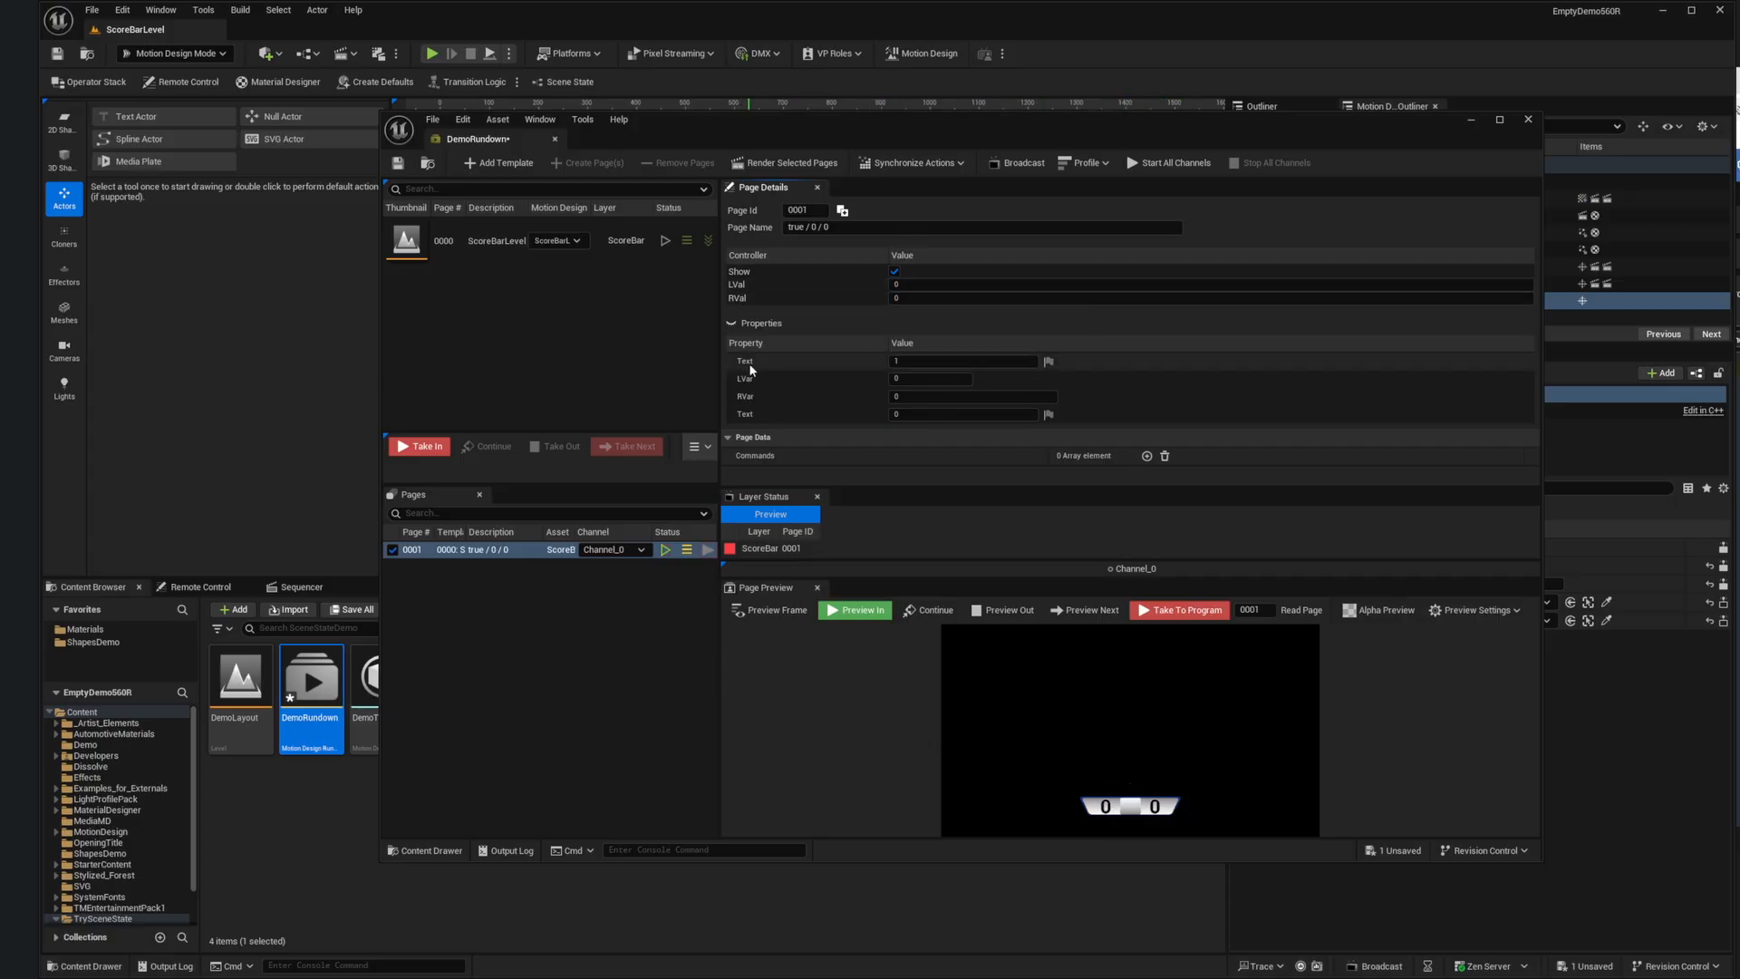
{"action": "left_click", "coordinate": [1009, 617]}
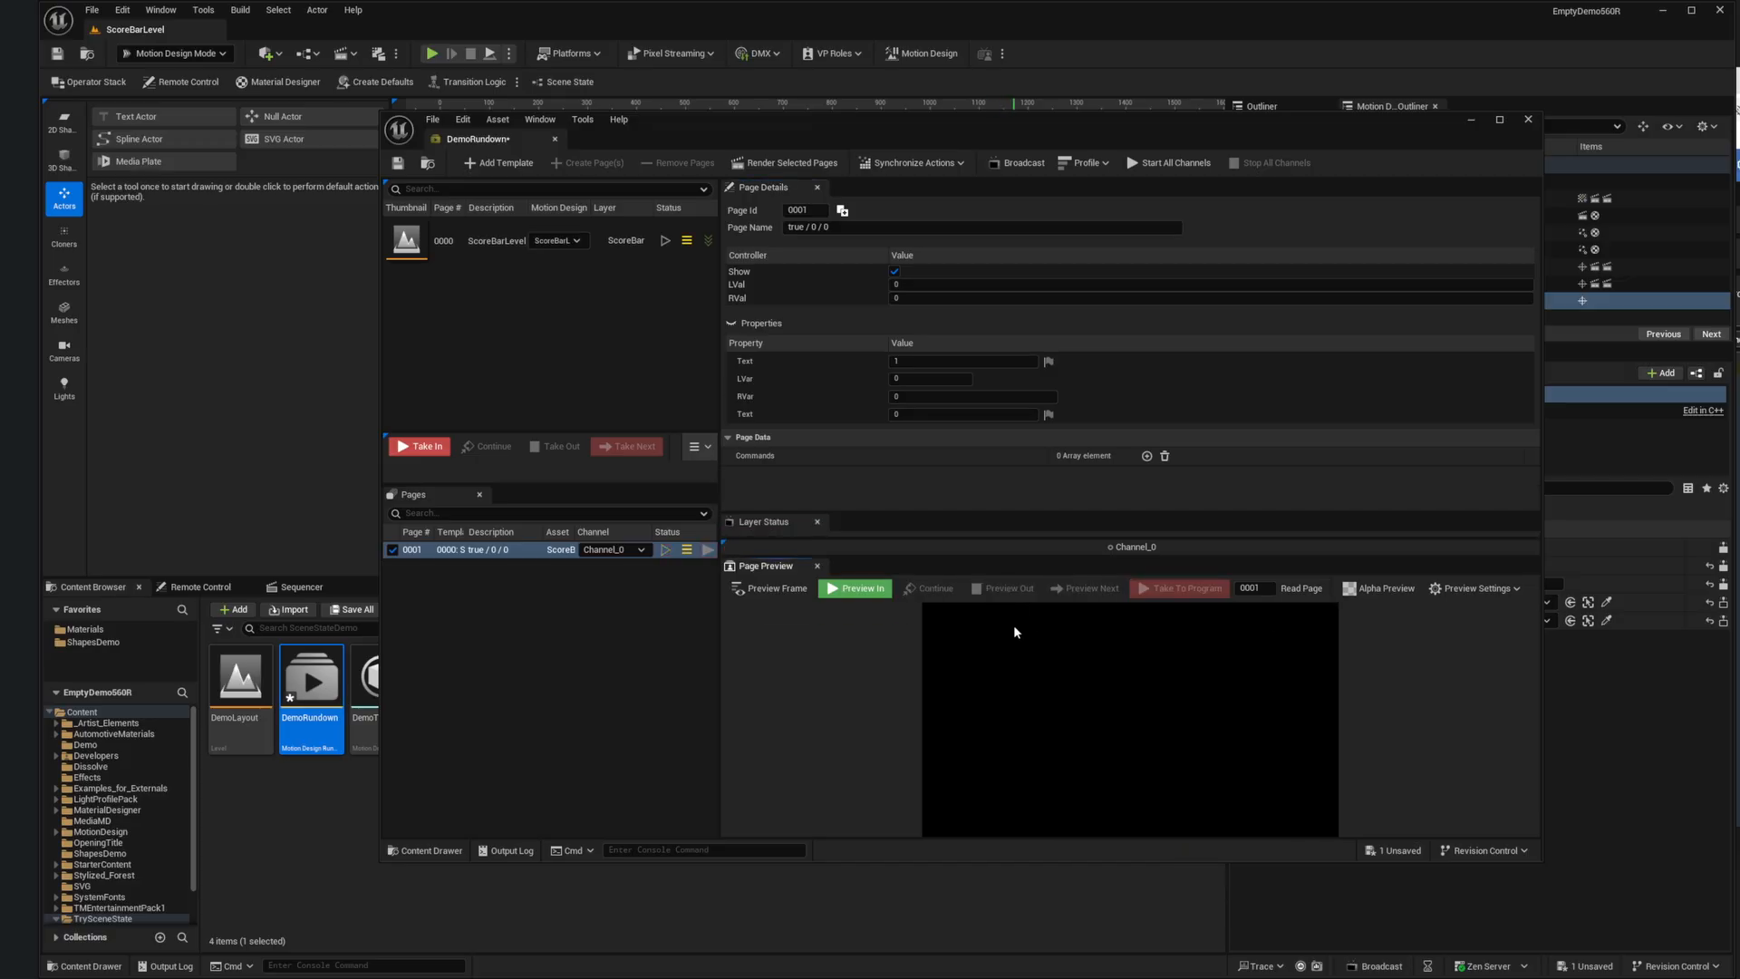
{"action": "left_click", "coordinate": [1529, 120]}
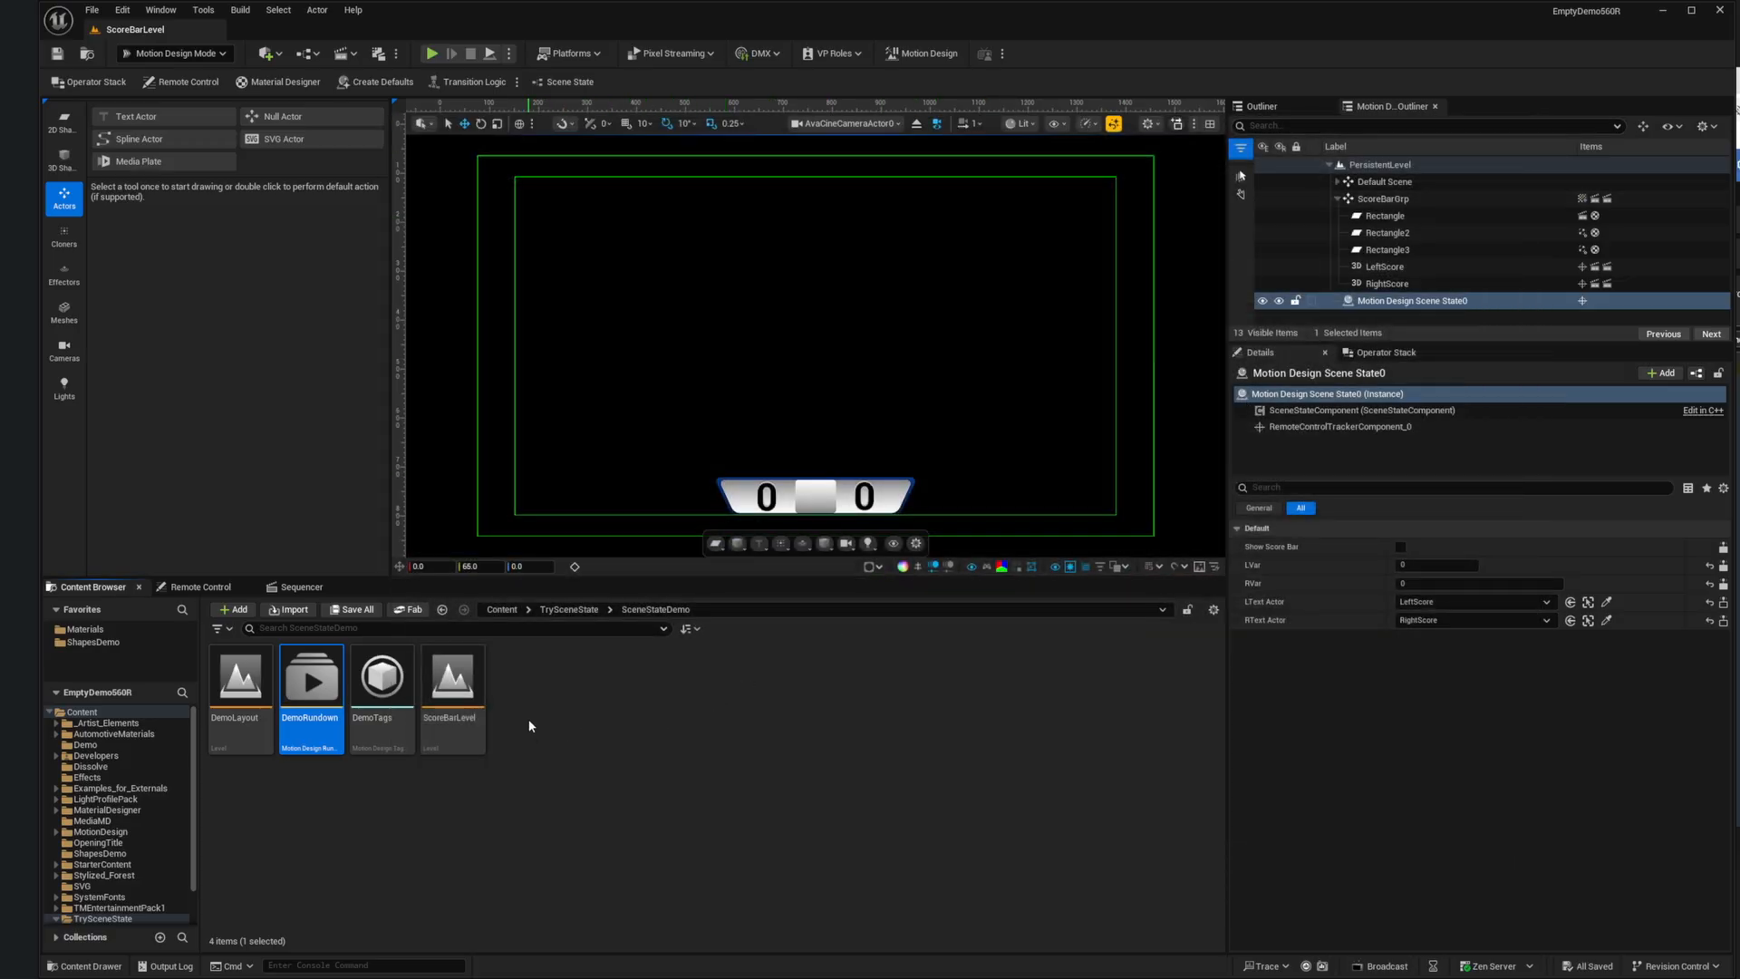
Step: Reopen the scene state blueprint and add a state named ChangeRight from WaitForAction, positioned directly below it
{"action": "left_click", "coordinate": [571, 81]}
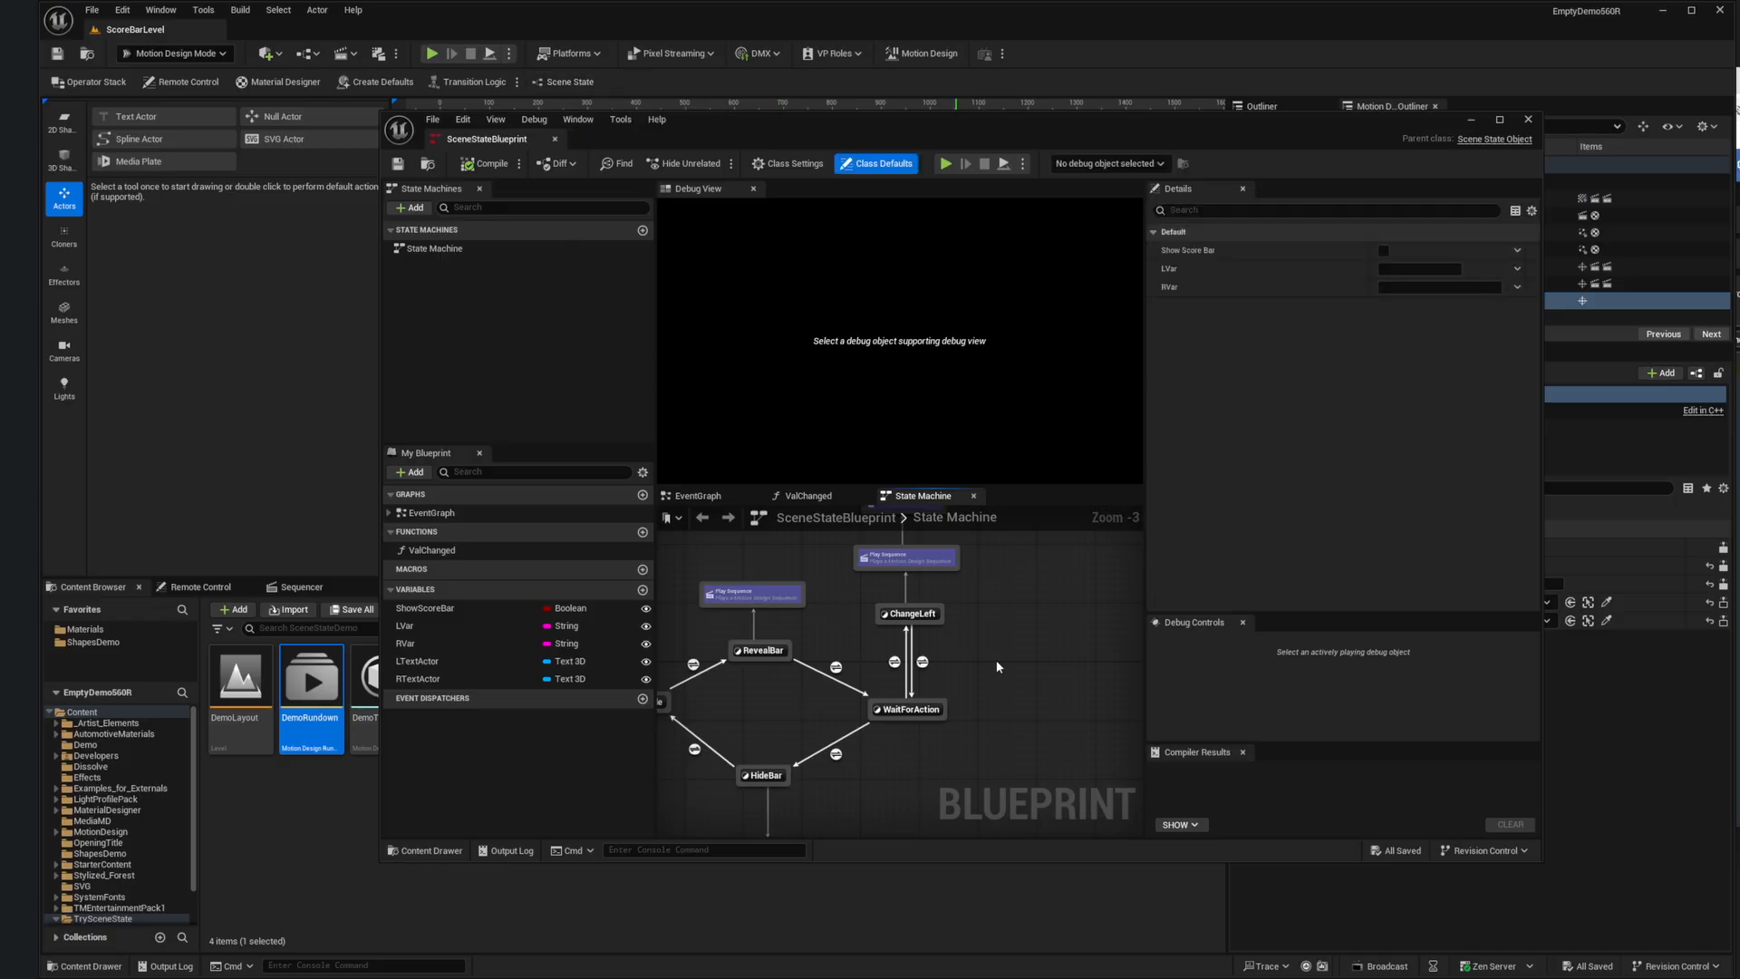
{"action": "right_click_drag", "start_coordinate": [1038, 654], "coordinate": [1012, 593]}
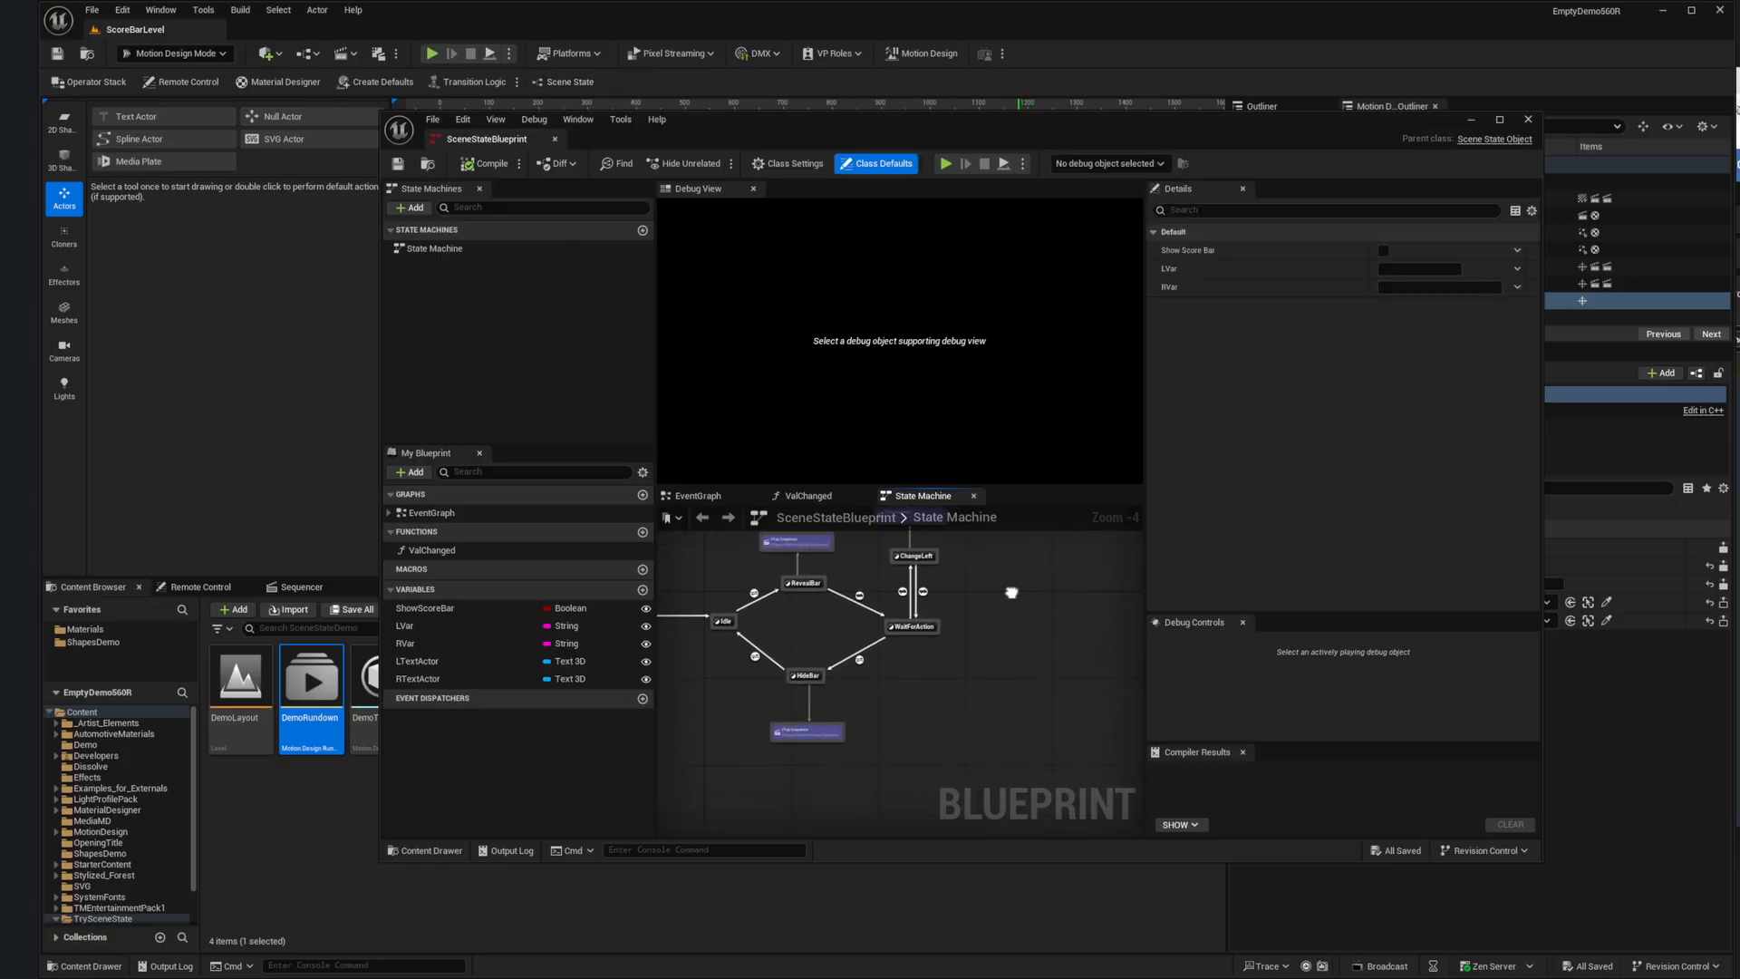
{"action": "left_click_drag", "start_coordinate": [912, 636], "coordinate": [911, 672]}
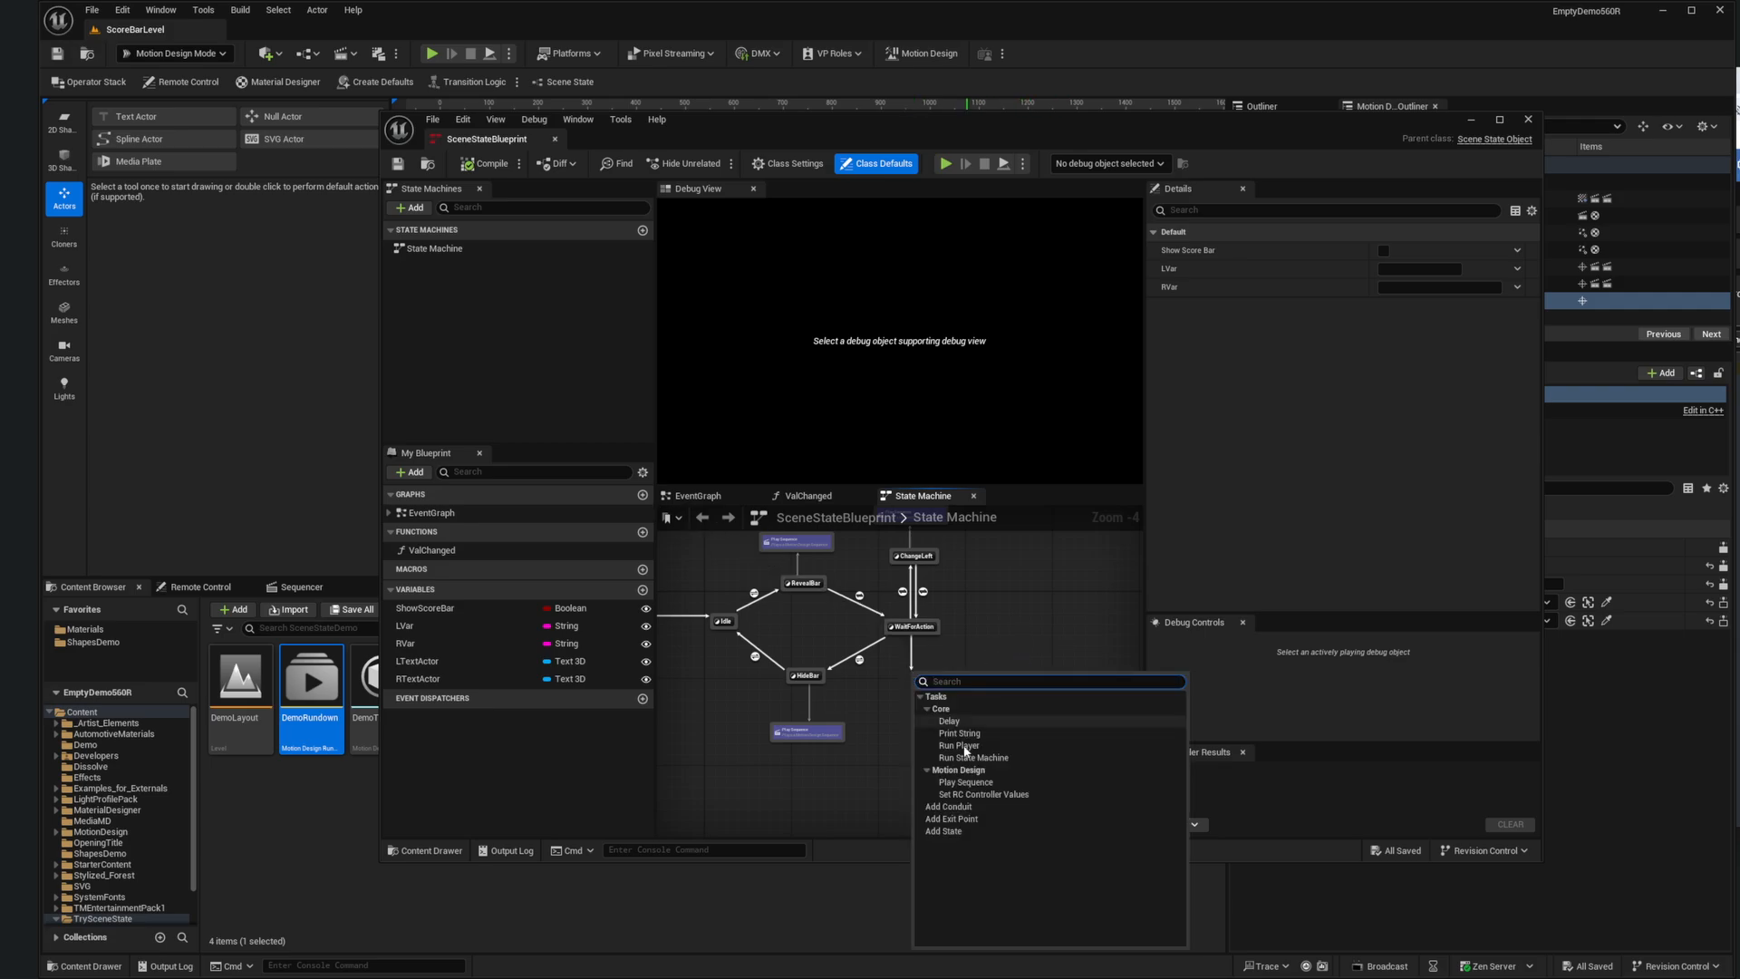
{"action": "left_click", "coordinate": [959, 832]}
{"action": "type", "text": "ChangeRi"}
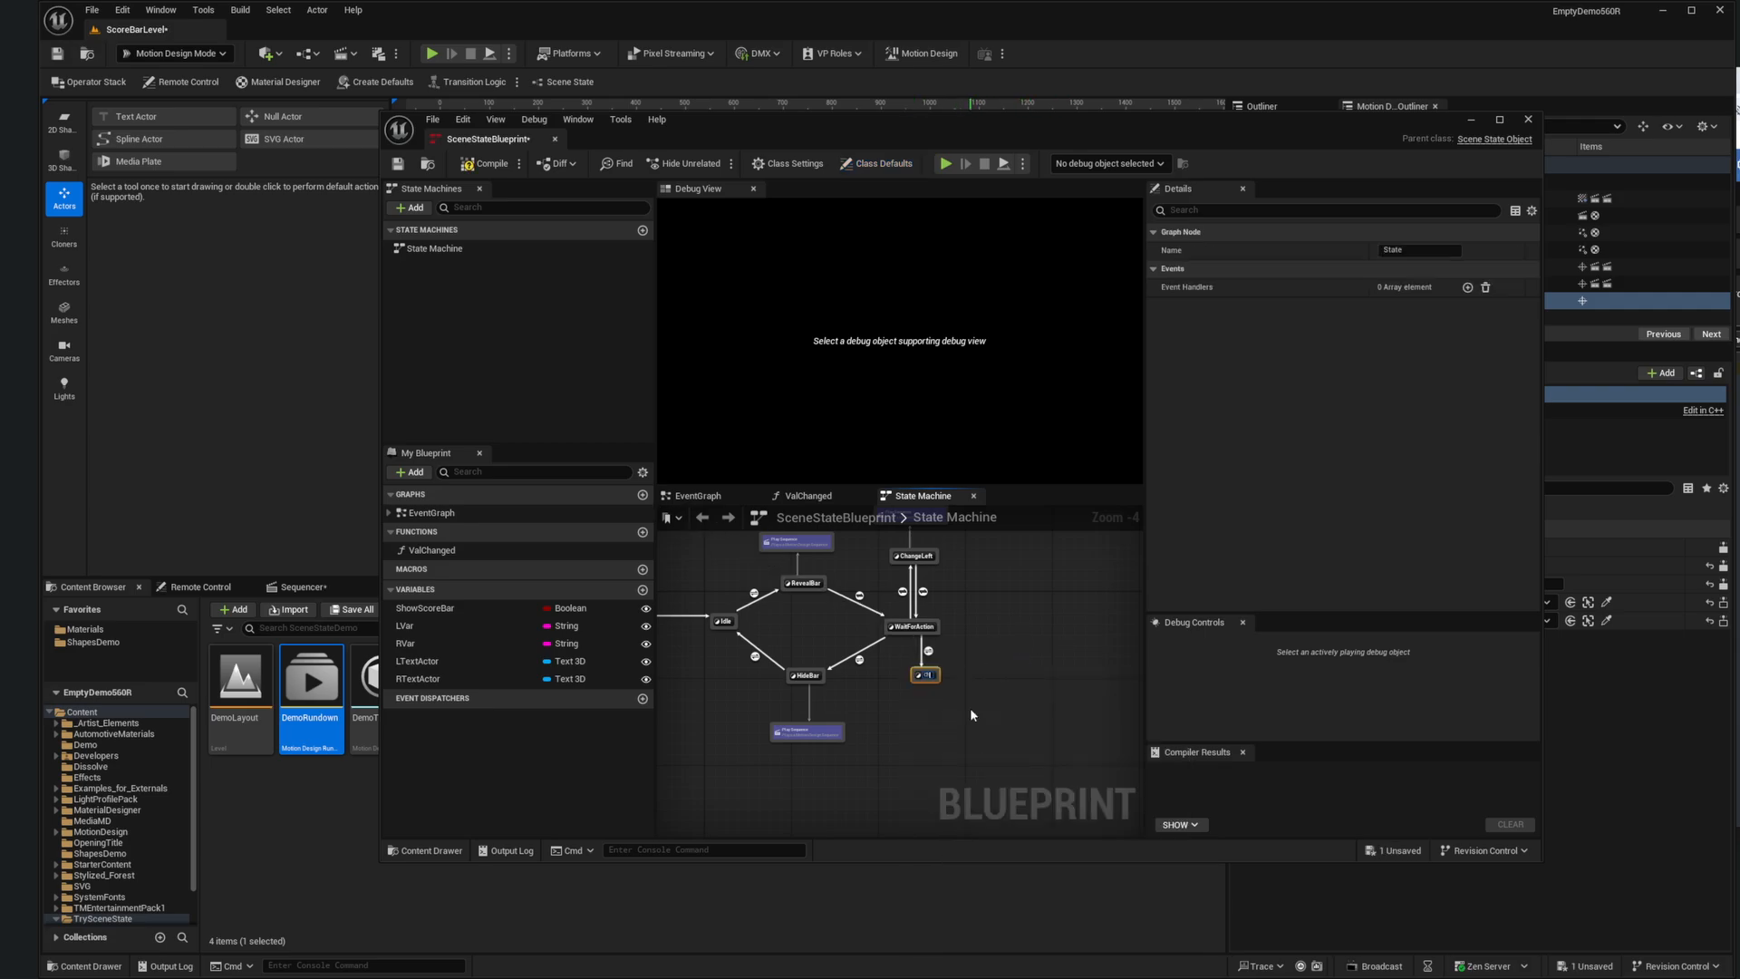
{"action": "type", "text": "ght"}
{"action": "key", "text": "Return"}
{"action": "scroll", "coordinate": [941, 698], "scroll_direction": "up", "scroll_amount": 1}
{"action": "scroll", "coordinate": [946, 706], "scroll_direction": "up", "scroll_amount": 1}
{"action": "left_click_drag", "start_coordinate": [943, 662], "coordinate": [893, 701]}
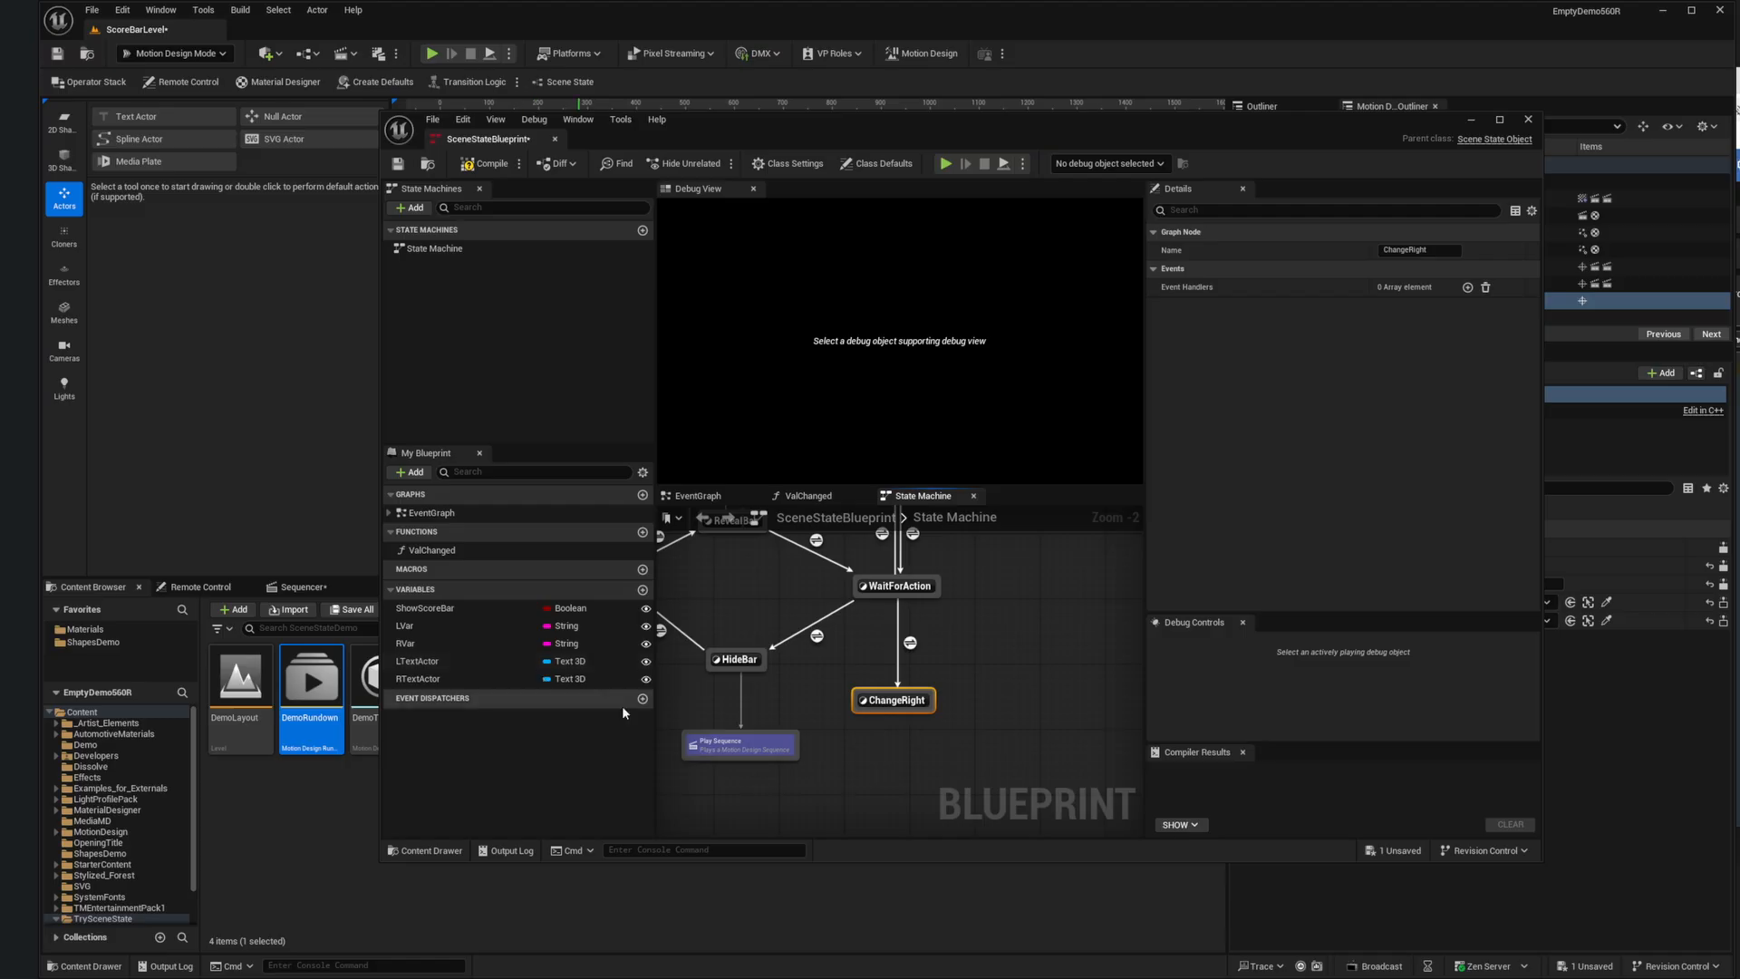
Step: In the WaitForAction to ChangeRight rule, add ValChanged, connect its result to Can Transition, and feed RVar into In Val
{"action": "double_click", "coordinate": [910, 641]}
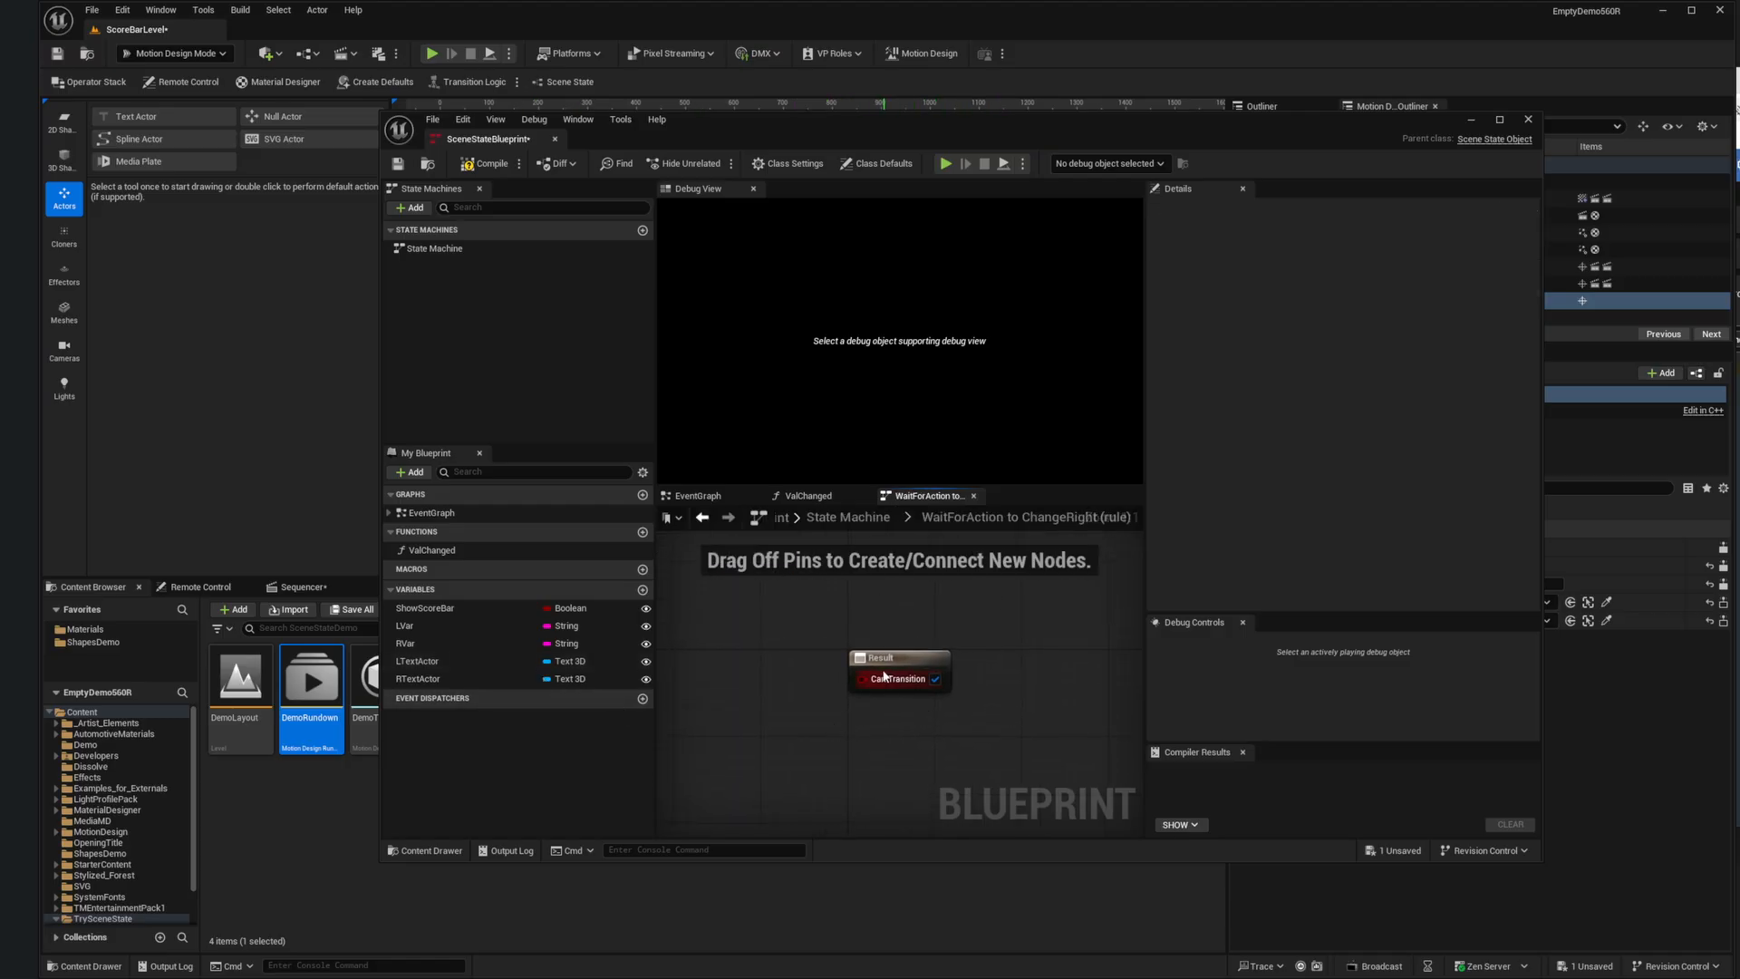
{"action": "left_click_drag", "start_coordinate": [898, 657], "coordinate": [975, 658]}
{"action": "left_click_drag", "start_coordinate": [432, 551], "coordinate": [720, 652]}
{"action": "left_click_drag", "start_coordinate": [859, 678], "coordinate": [939, 687]}
{"action": "right_click_drag", "start_coordinate": [939, 686], "coordinate": [1142, 655]}
{"action": "left_click_drag", "start_coordinate": [422, 642], "coordinate": [933, 646]}
{"action": "left_click", "coordinate": [797, 618]}
Step: Add an RTextActor getter to the rule graph and get its Text 3DComponent
{"action": "left_click_drag", "start_coordinate": [422, 679], "coordinate": [745, 745]}
{"action": "left_click", "coordinate": [736, 695]}
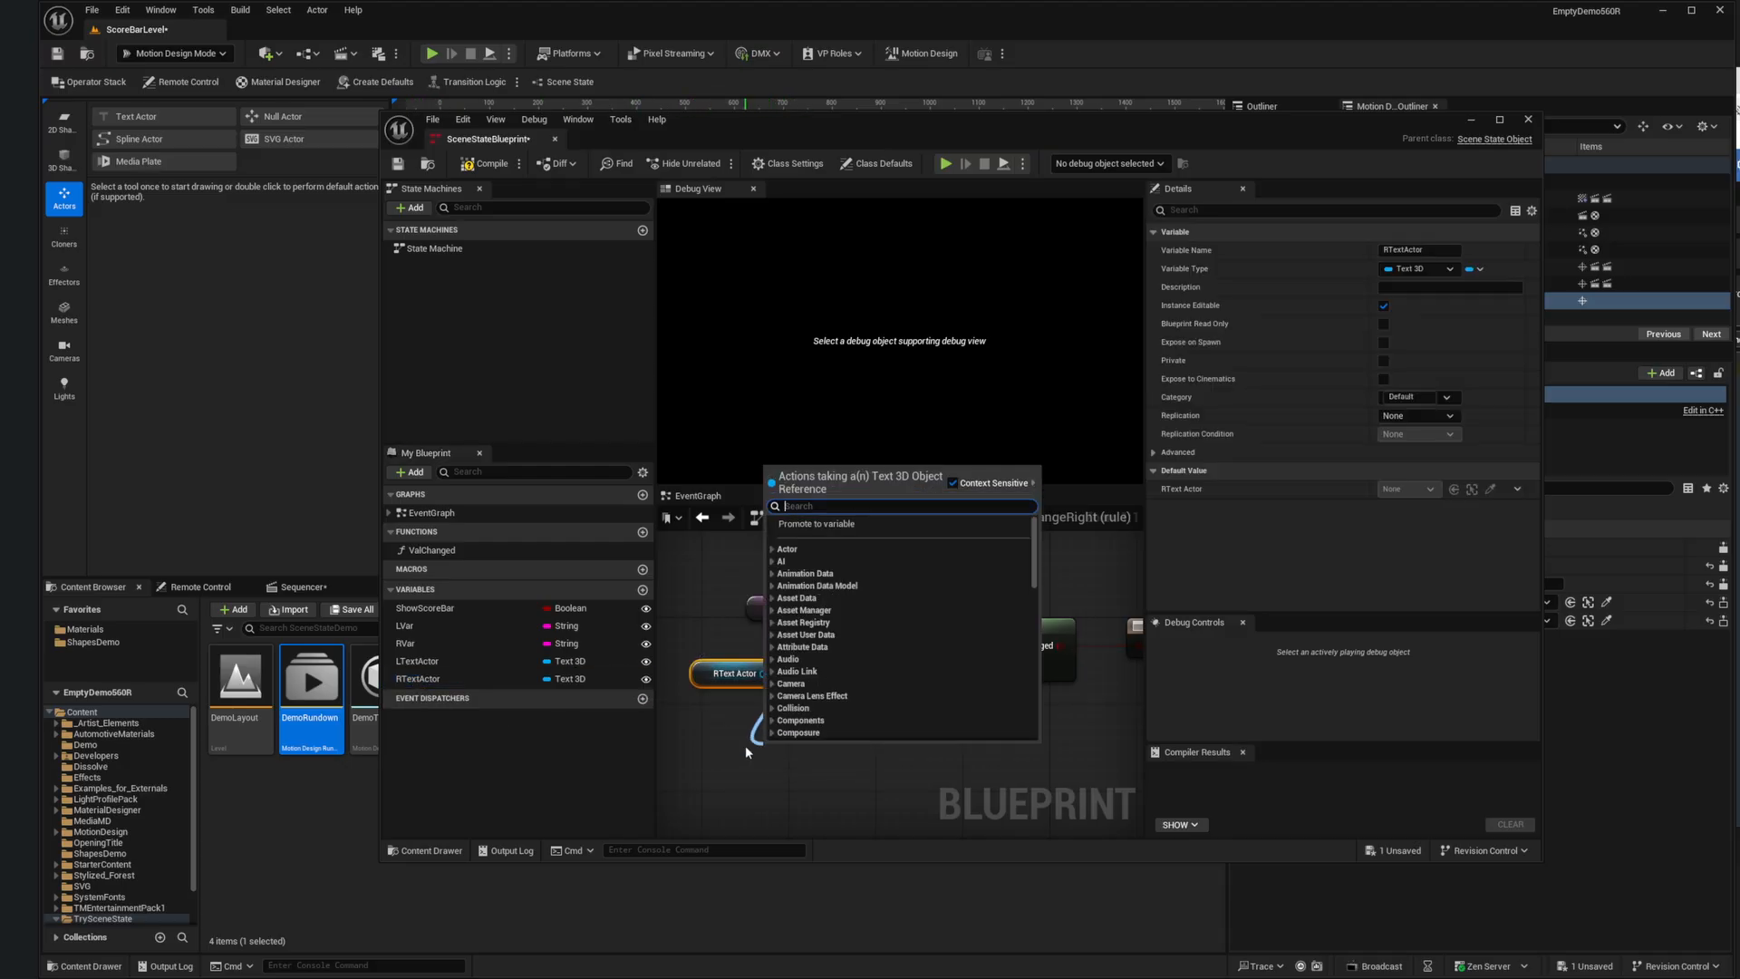
{"action": "type", "text": "Get"}
{"action": "type", "text": "Text 3d"}
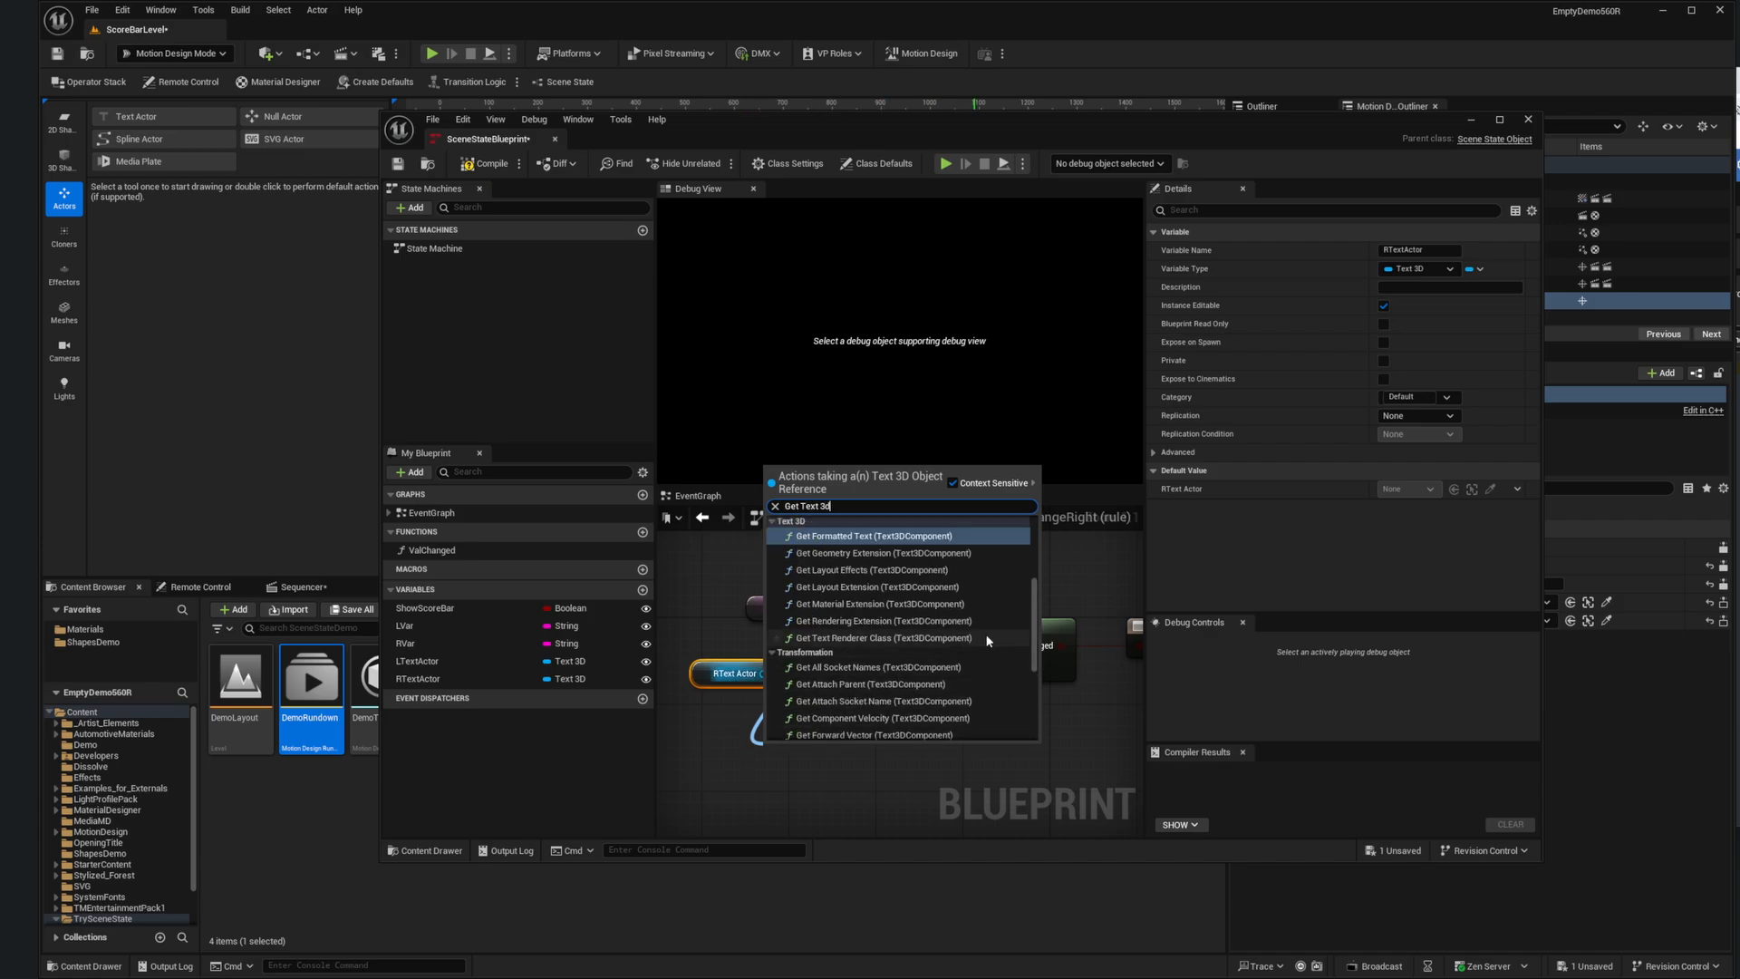
{"action": "scroll", "coordinate": [1020, 693], "scroll_direction": "down", "scroll_amount": 5}
{"action": "left_click", "coordinate": [847, 731]}
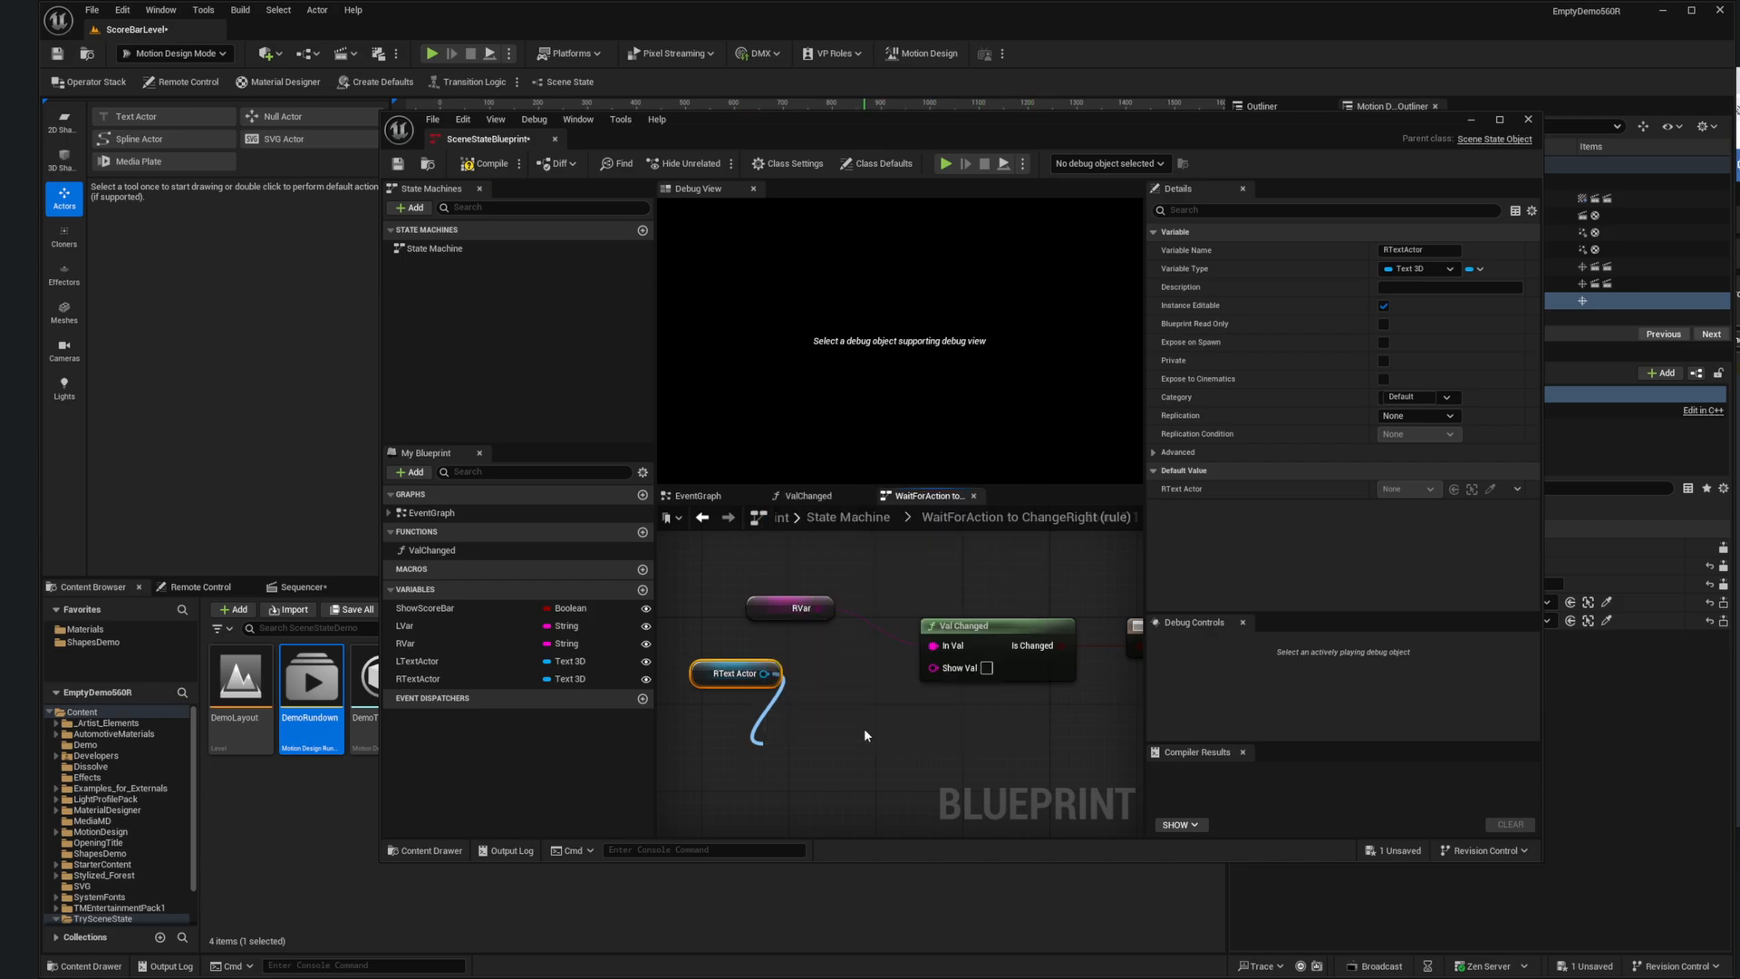
Step: Get the Text 3DComponent's formatted text, connect it to Show Val on ValChanged, and return to the state machine
{"action": "left_click_drag", "start_coordinate": [893, 752], "coordinate": [745, 752]}
{"action": "type", "text": "Get Form"}
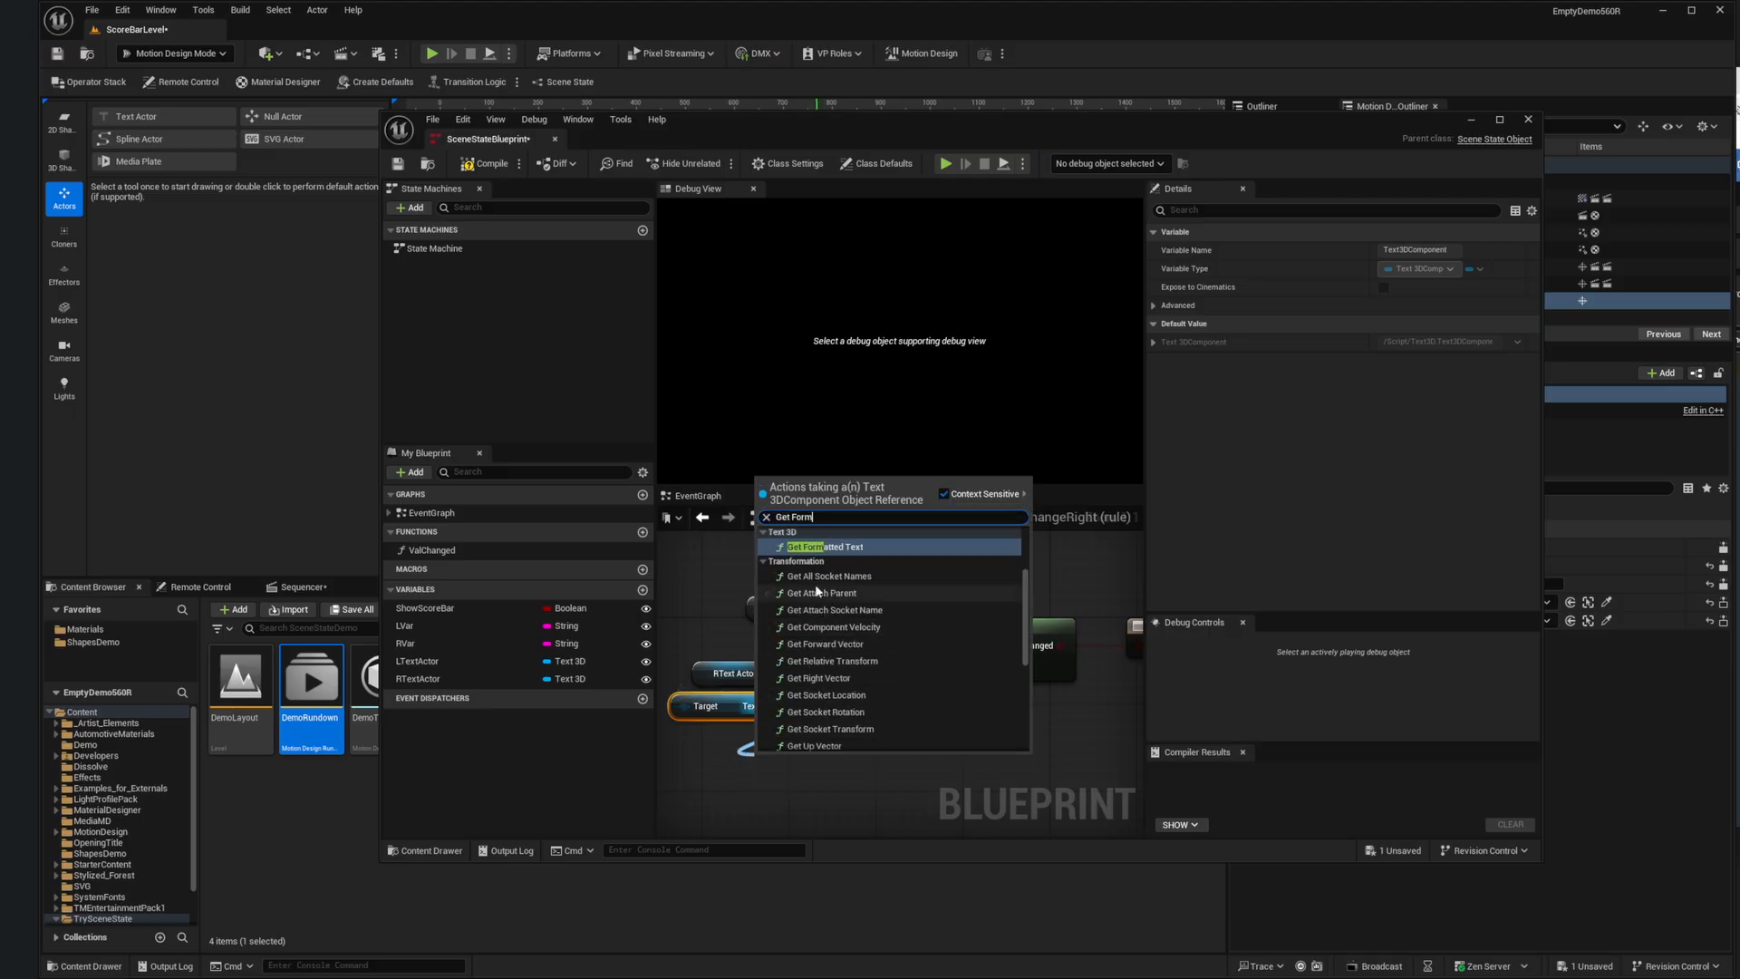
{"action": "left_click", "coordinate": [812, 555]}
{"action": "left_click_drag", "start_coordinate": [834, 761], "coordinate": [934, 667]}
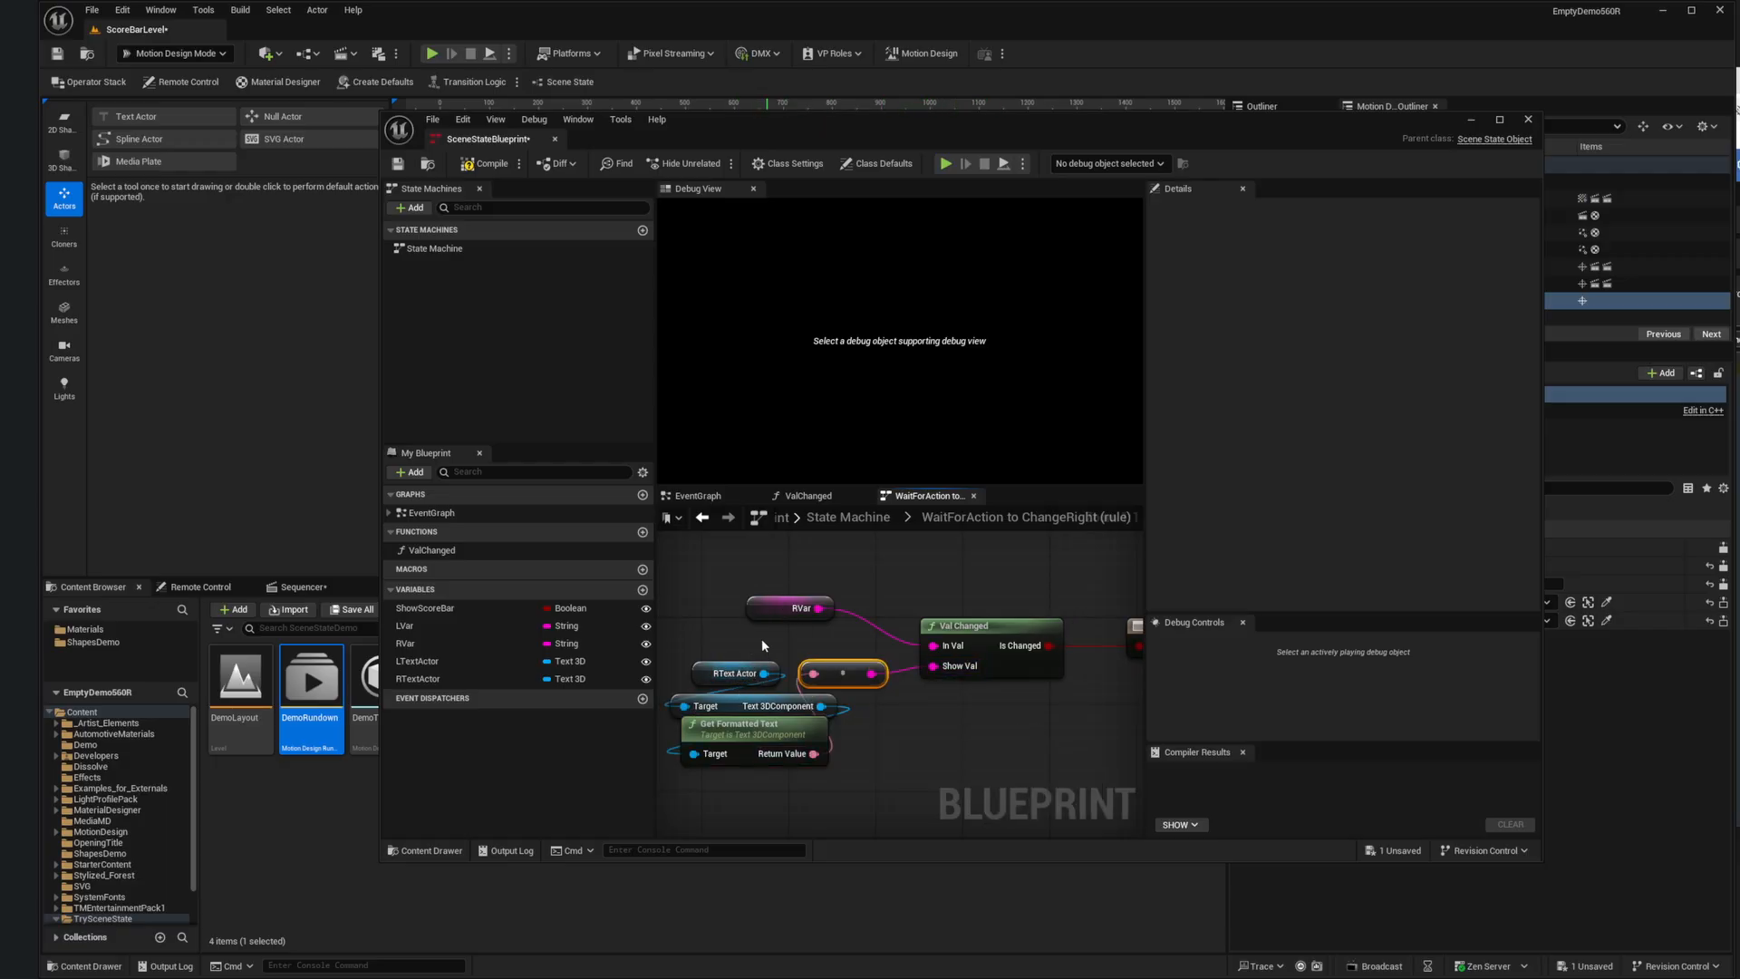
{"action": "right_click_drag", "start_coordinate": [1065, 752], "coordinate": [927, 726]}
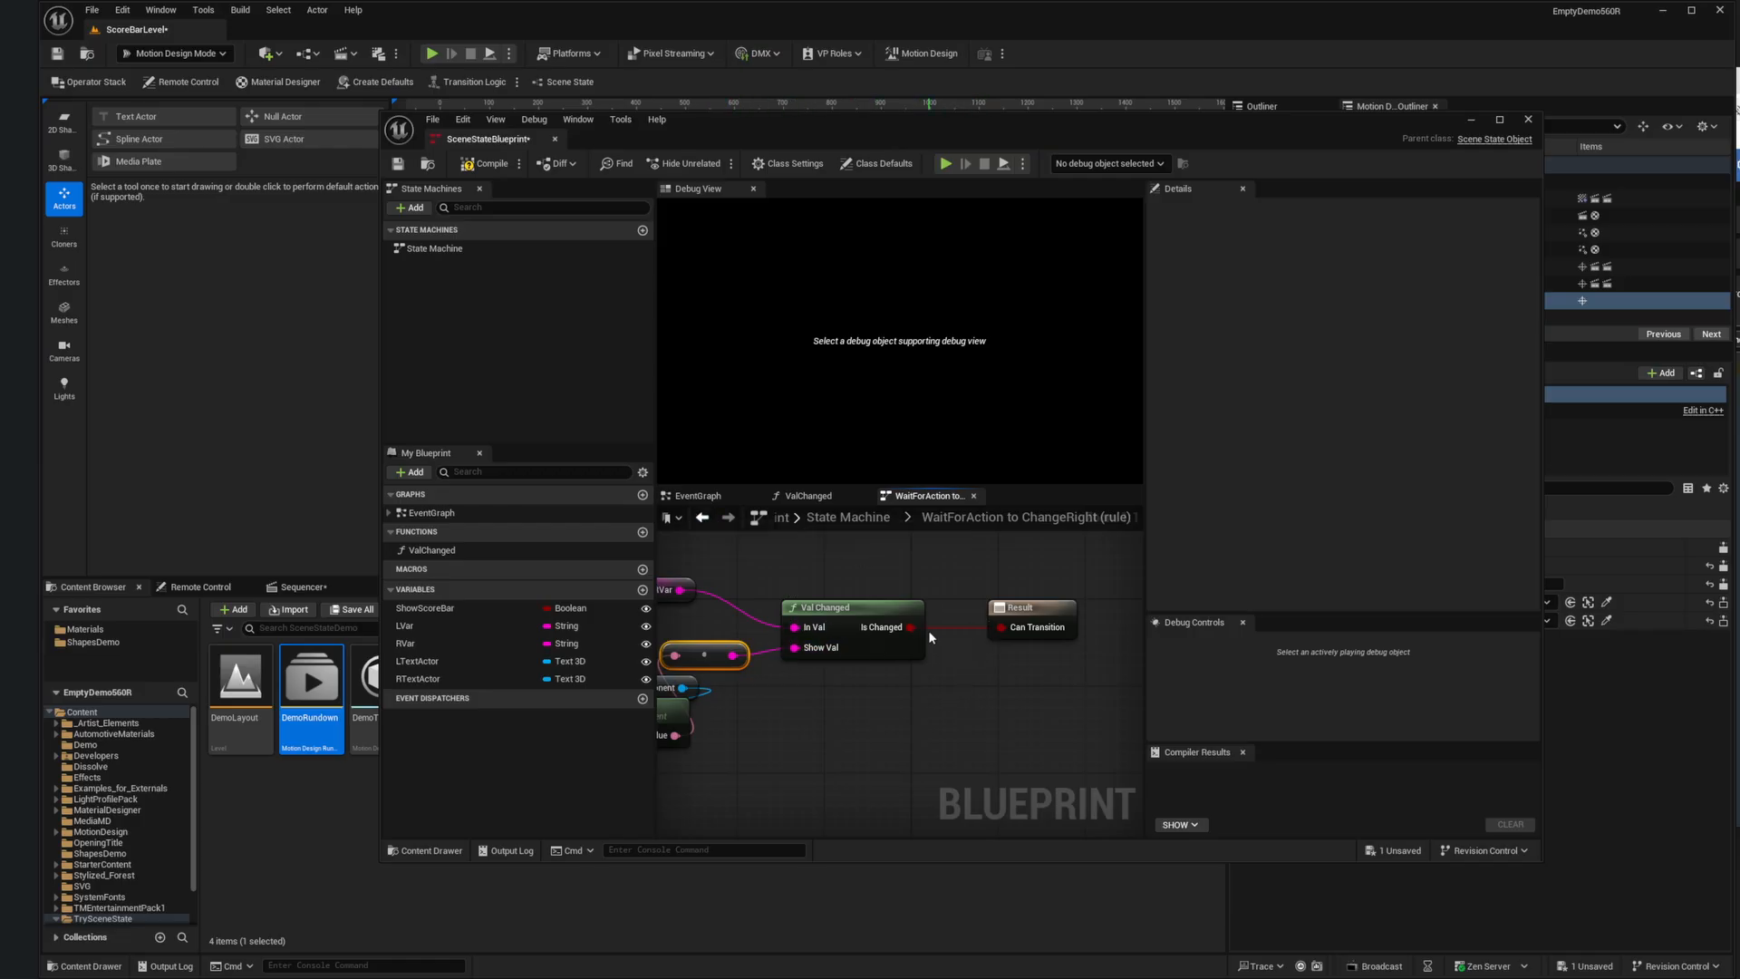
{"action": "left_click", "coordinate": [703, 517]}
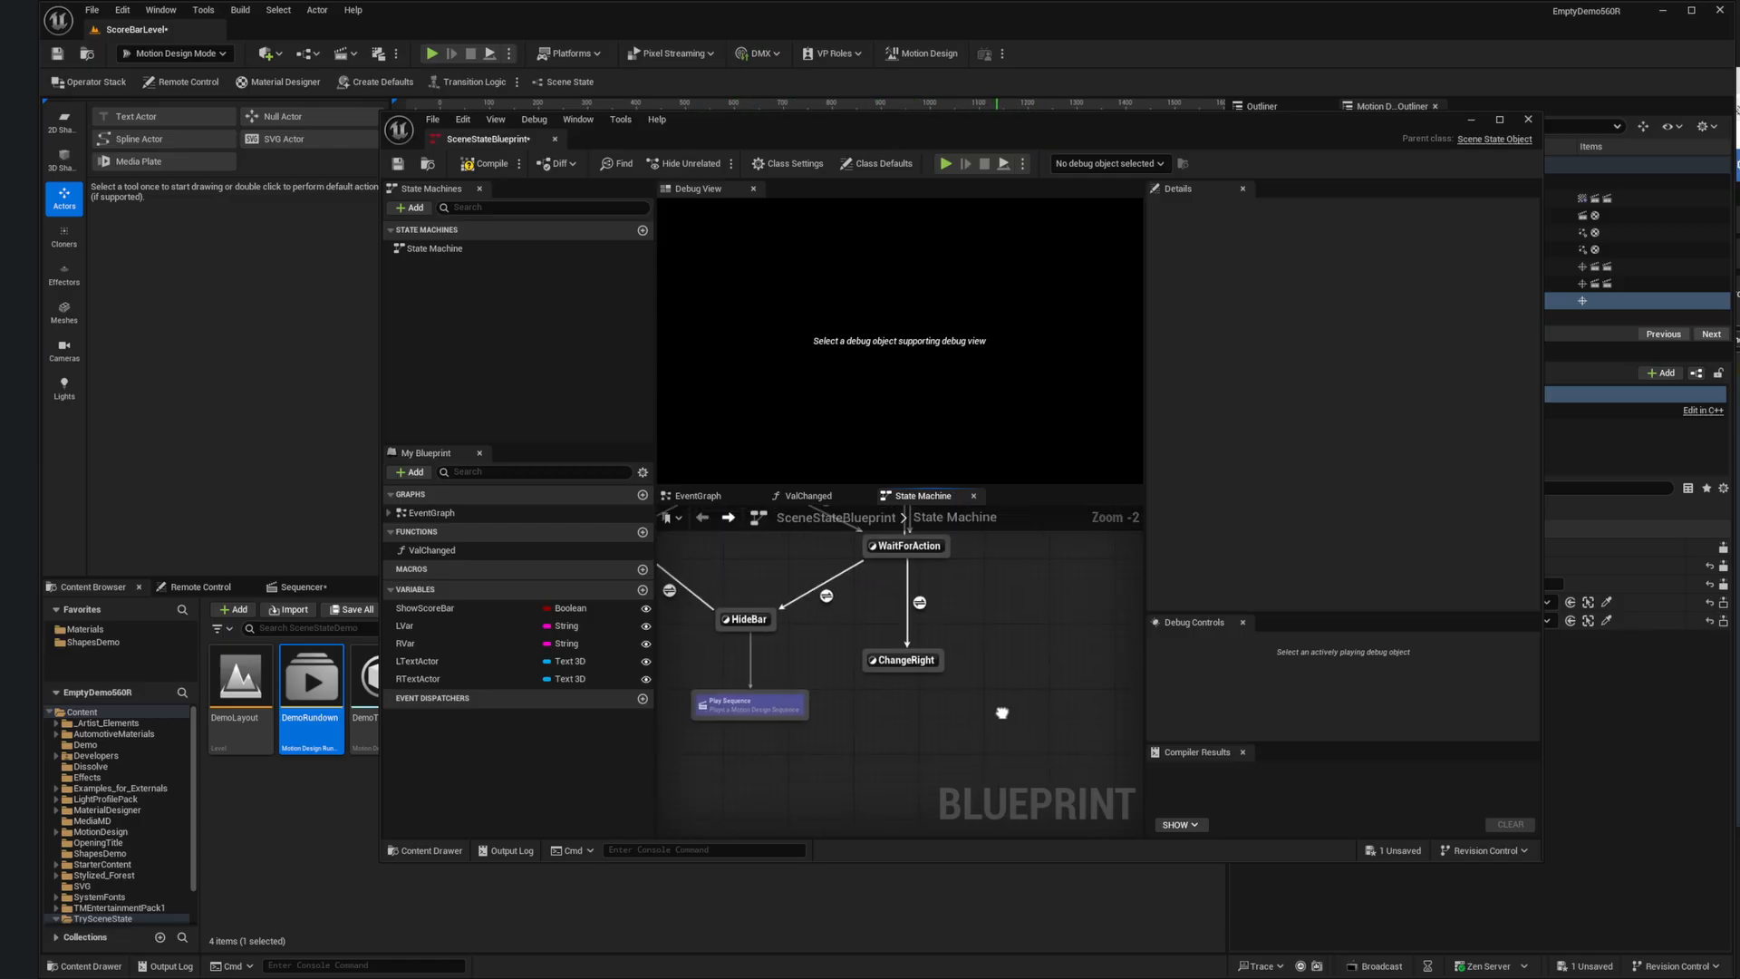
Step: Attach a Play Sequence task to ChangeRight and set its sequence name to RightChange
{"action": "left_click_drag", "start_coordinate": [916, 642], "coordinate": [916, 632]}
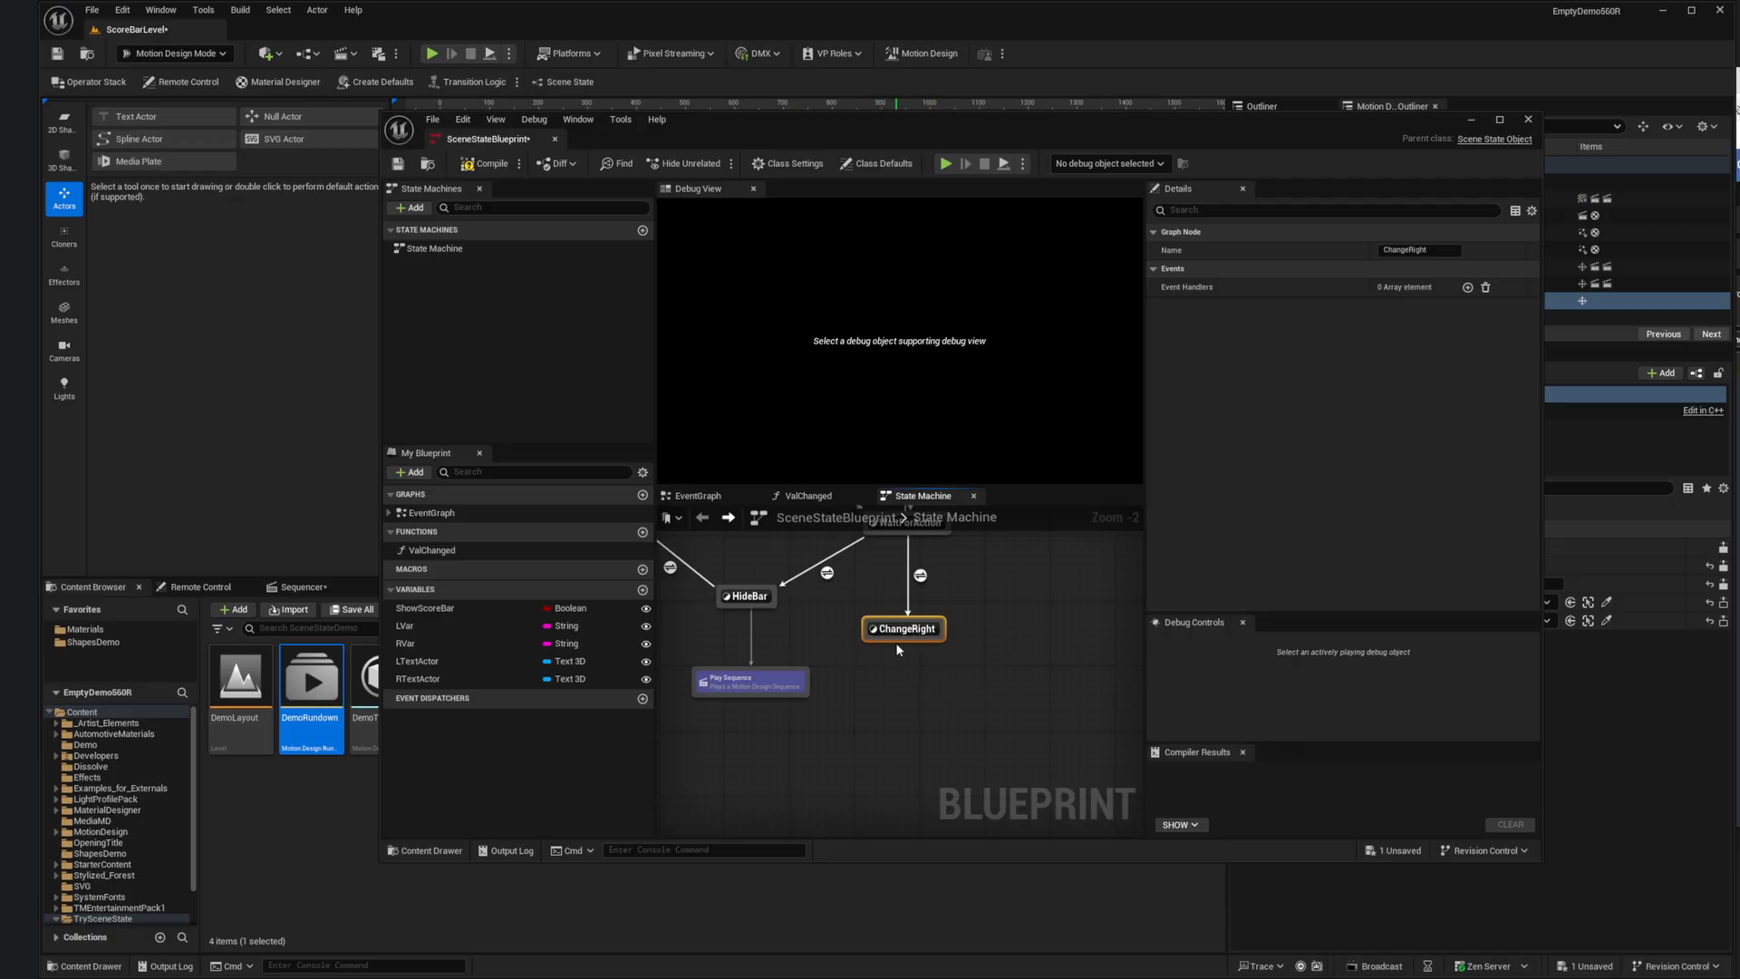
{"action": "left_click_drag", "start_coordinate": [906, 646], "coordinate": [911, 690]}
{"action": "left_click", "coordinate": [950, 771]}
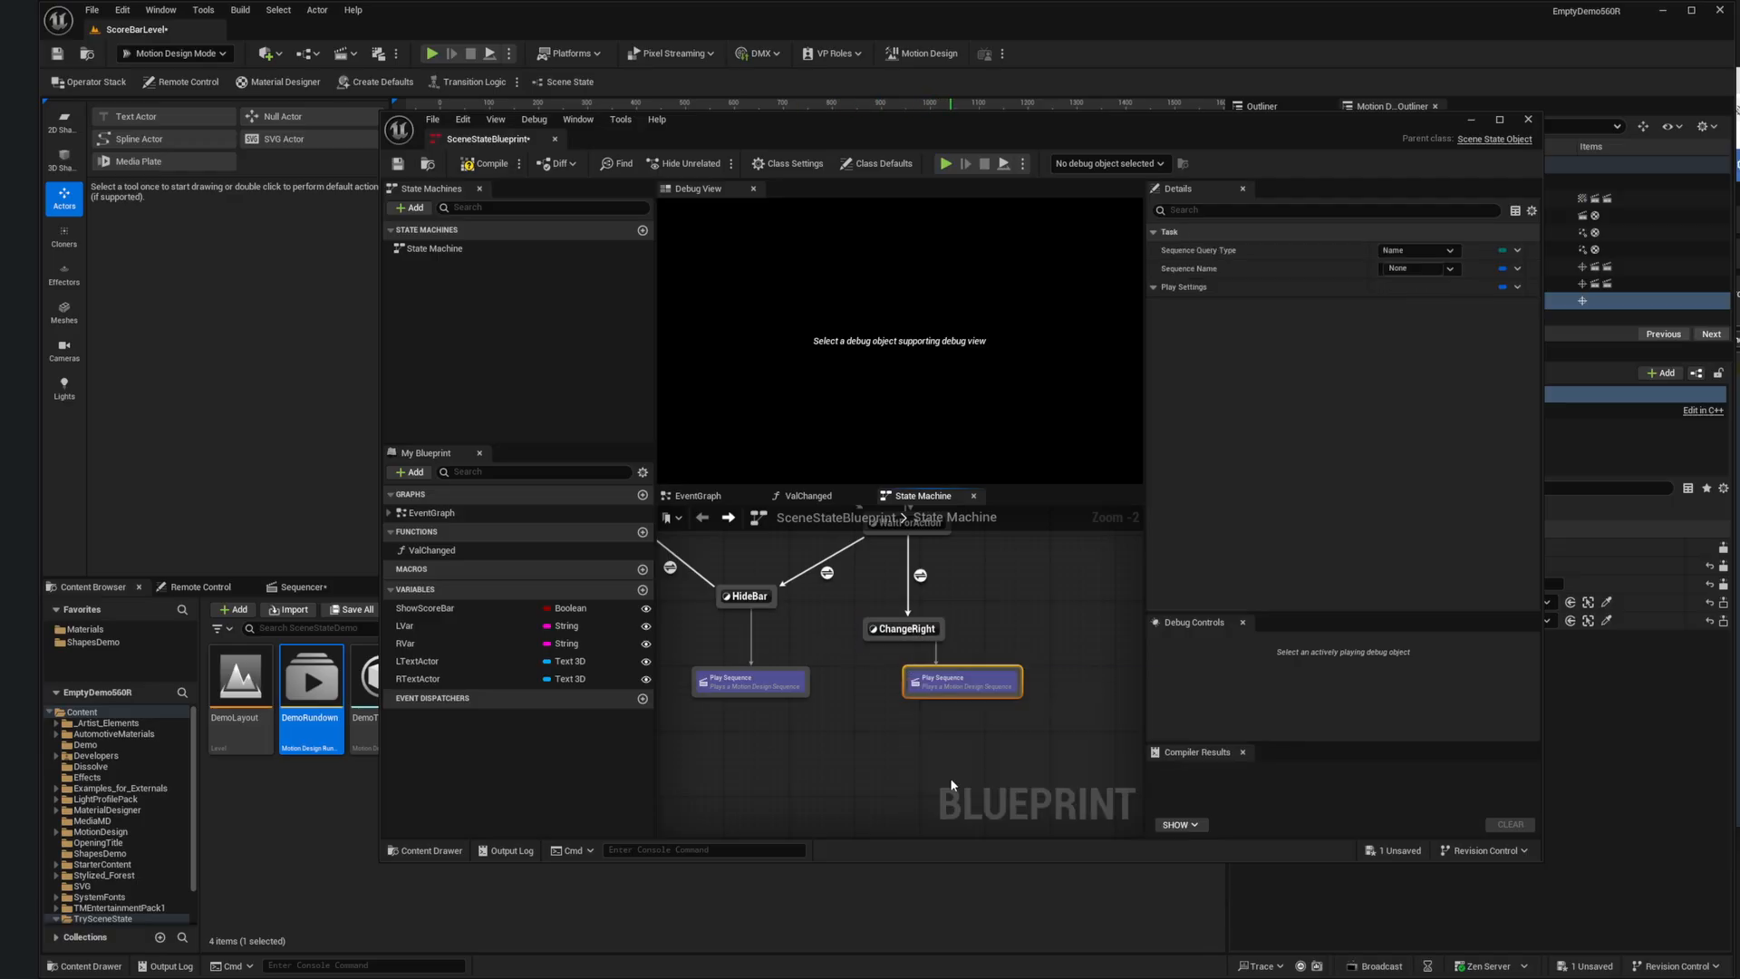
{"action": "left_click", "coordinate": [1445, 268]}
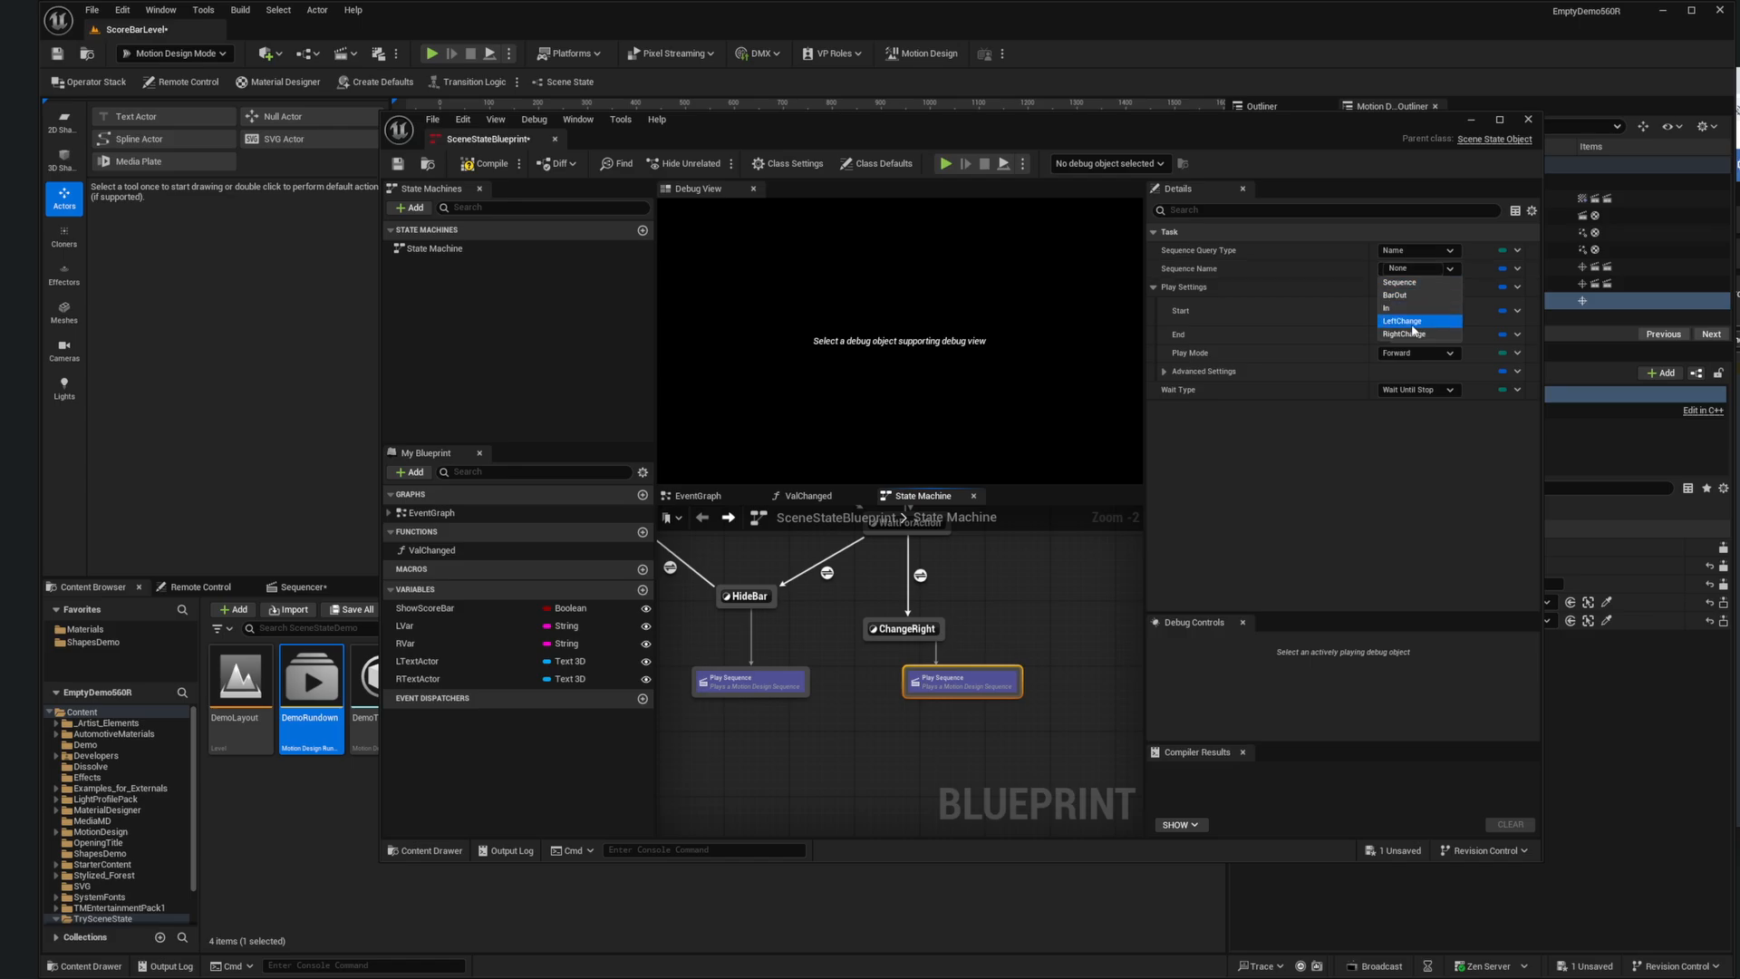
{"action": "left_click", "coordinate": [1412, 346]}
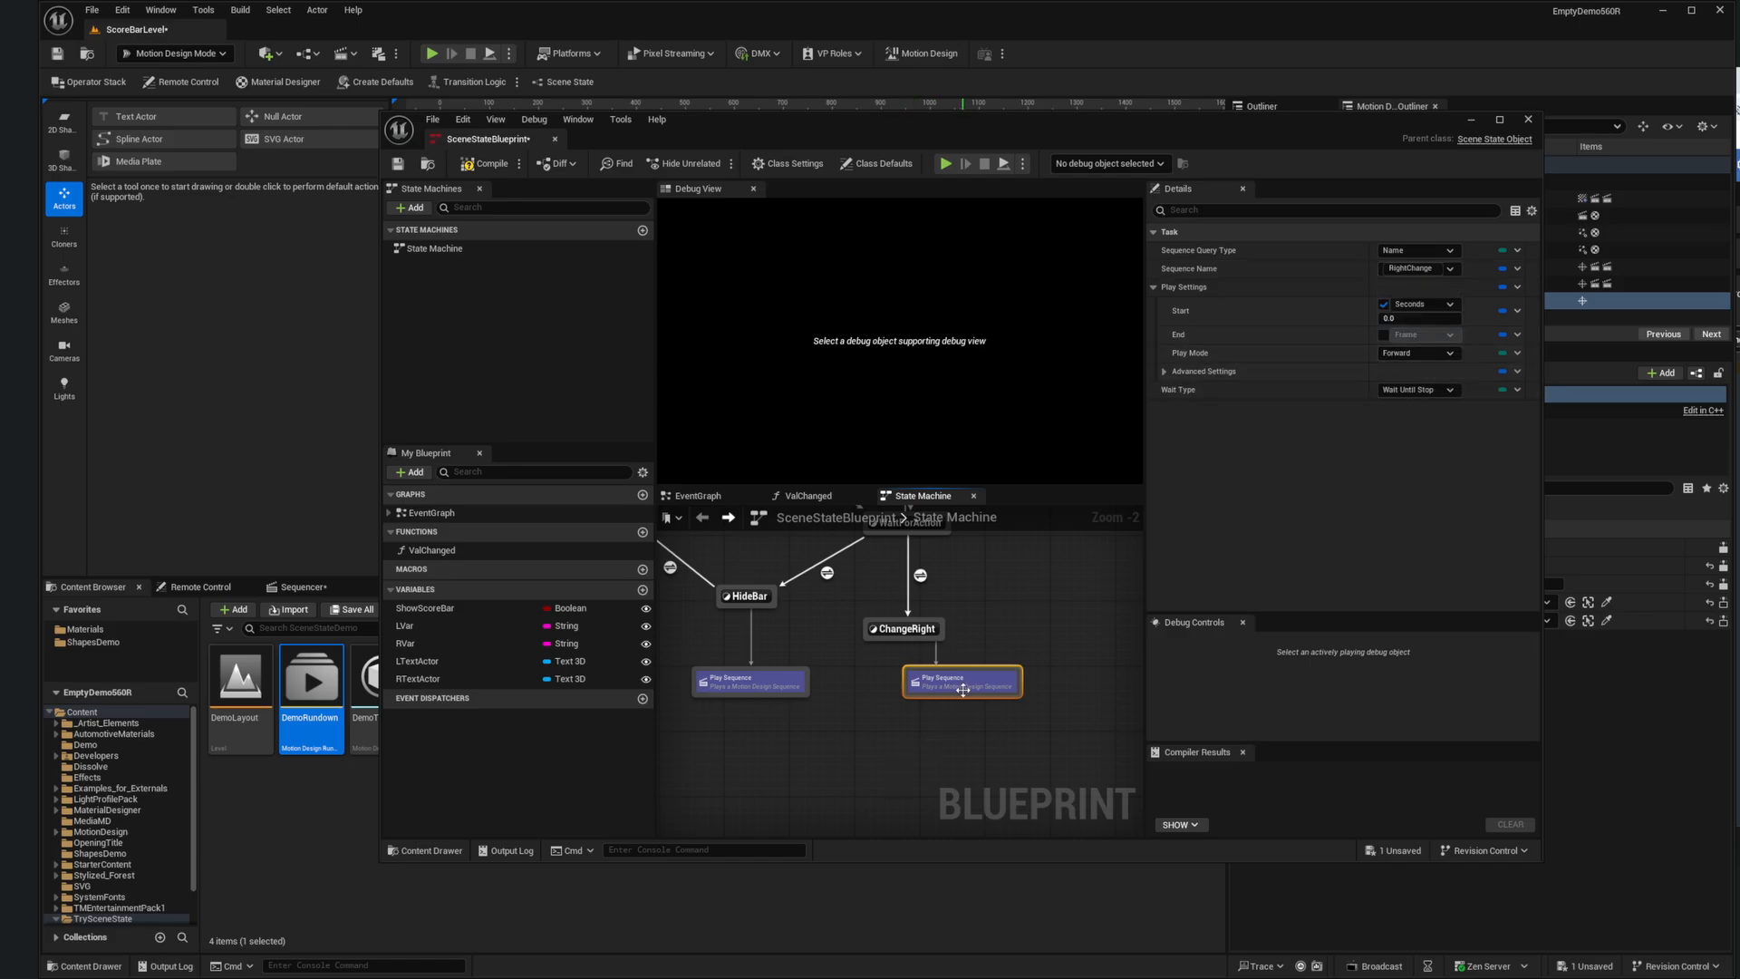
Step: Chain a Set RC Controller Values task after Play Sequence, mapping the RTxt controller as a String bound to RVar
{"action": "left_click_drag", "start_coordinate": [964, 694], "coordinate": [961, 762]}
{"action": "left_click", "coordinate": [1063, 606]}
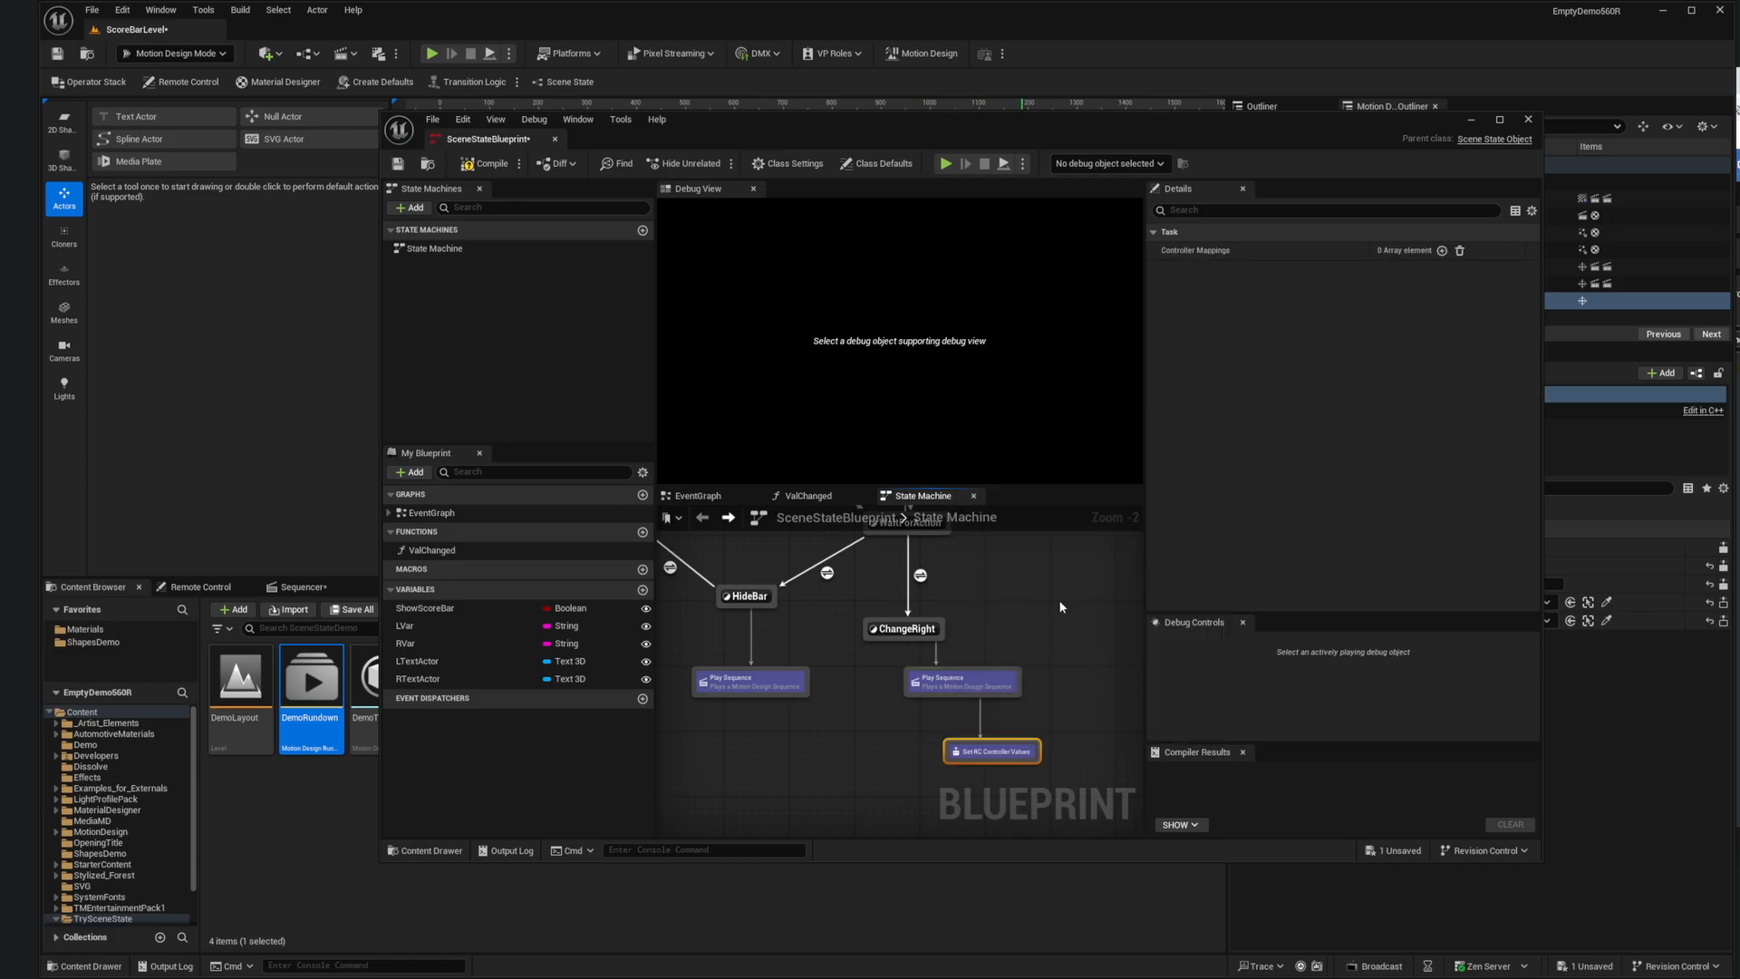
{"action": "left_click", "coordinate": [1442, 250]}
{"action": "left_click", "coordinate": [1425, 269]}
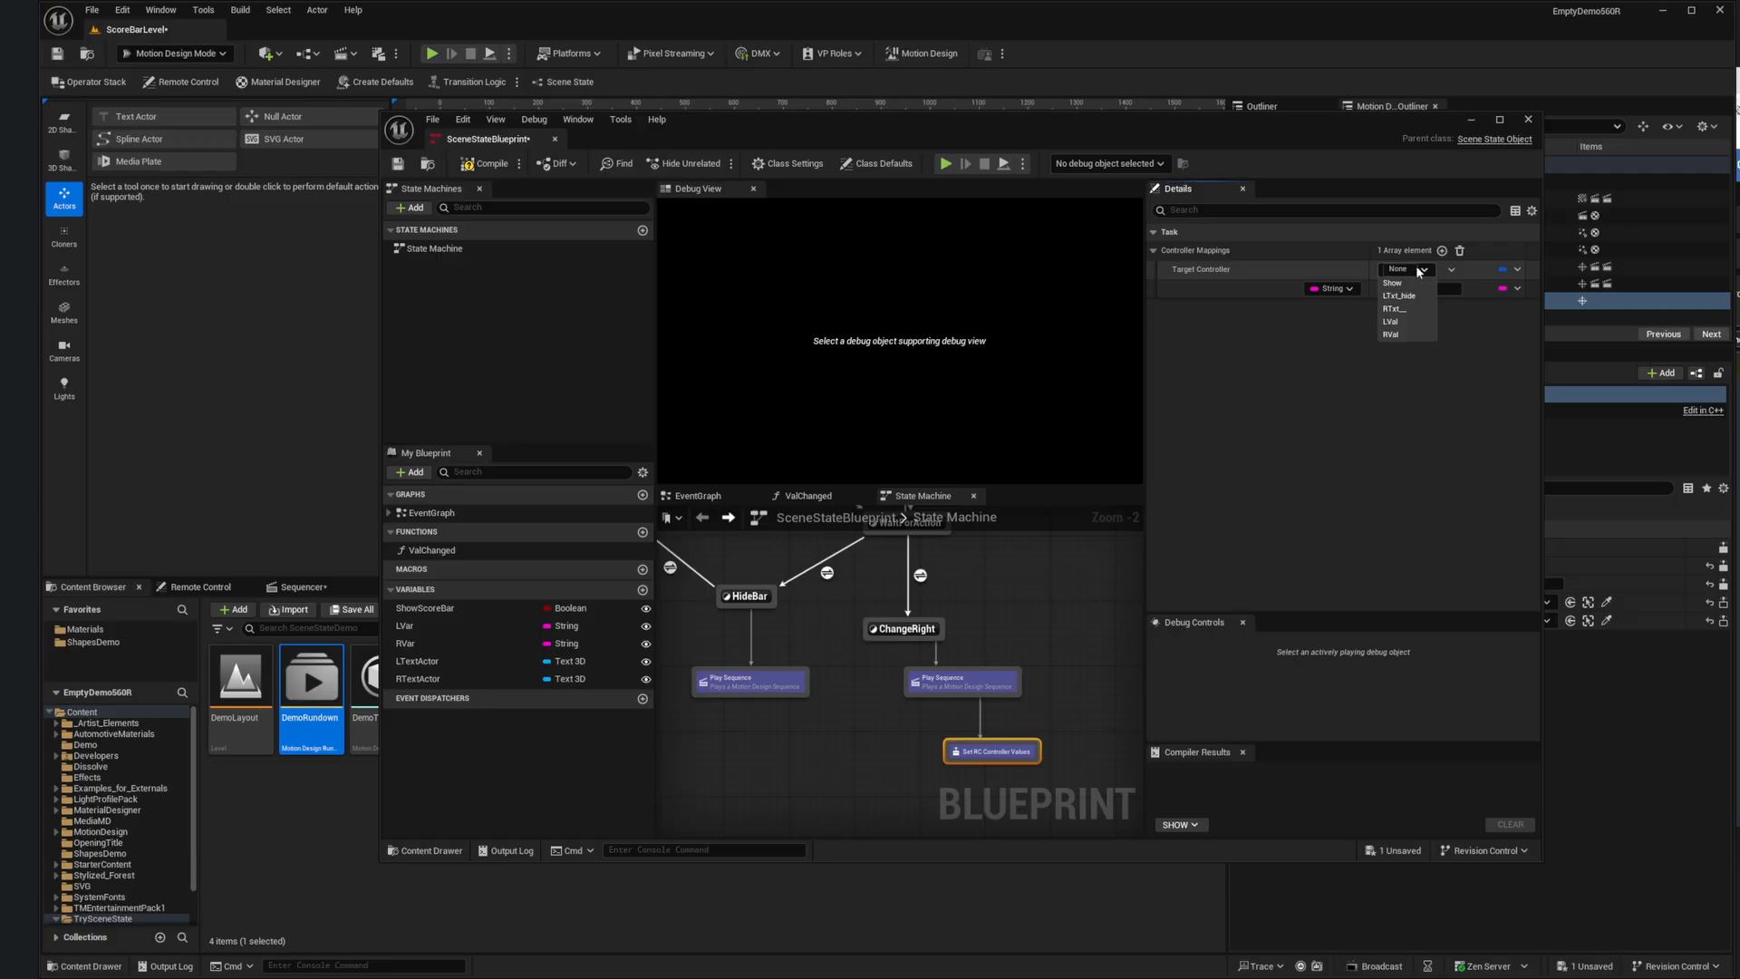
{"action": "left_click", "coordinate": [1396, 308]}
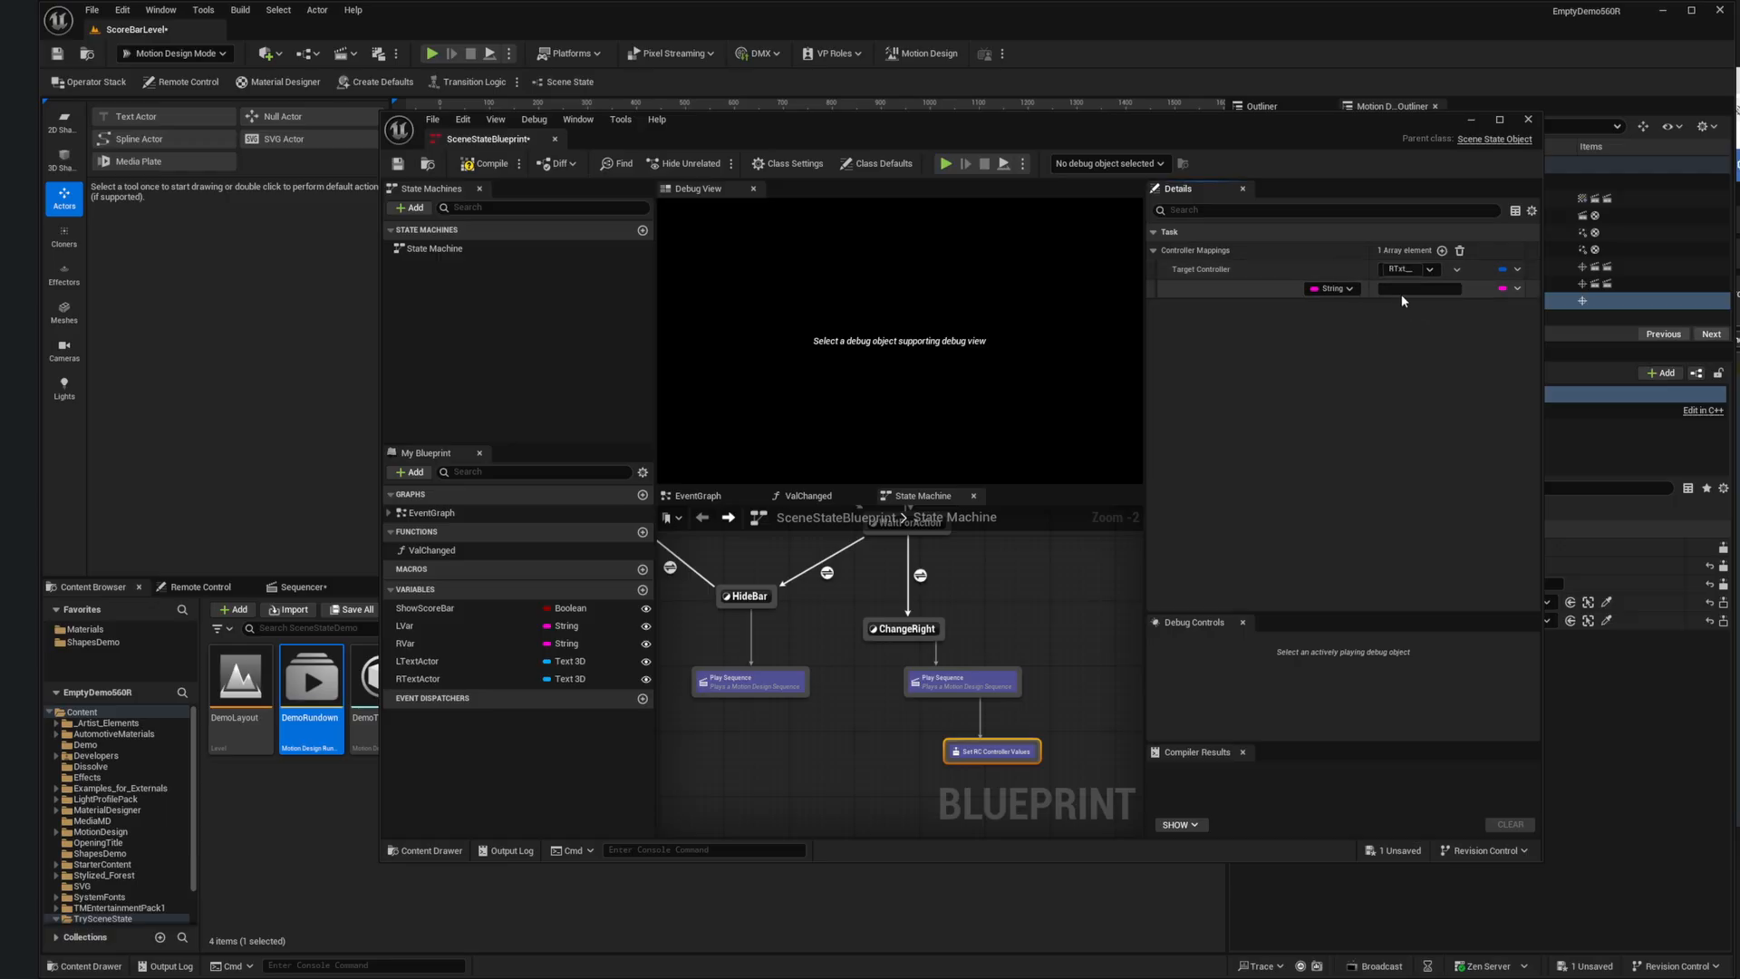
{"action": "left_click", "coordinate": [1518, 288]}
{"action": "mouse_move", "coordinate": [1559, 325]}
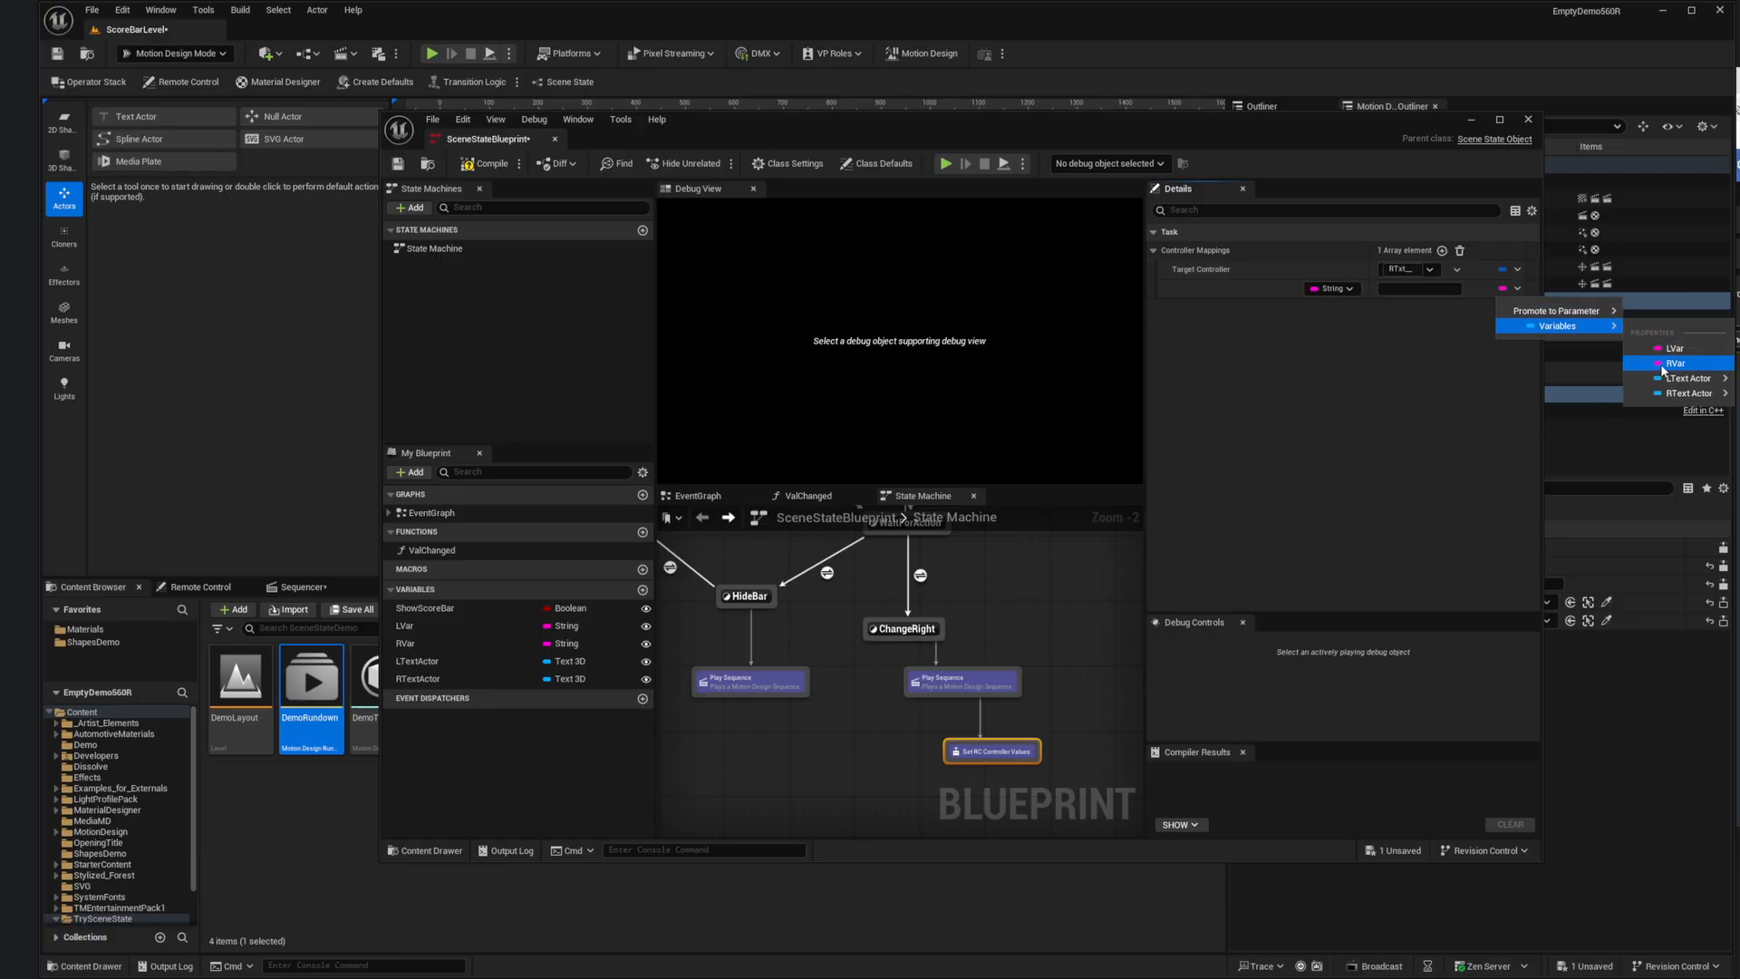
{"action": "left_click", "coordinate": [1664, 364]}
{"action": "left_click_drag", "start_coordinate": [986, 757], "coordinate": [952, 733]}
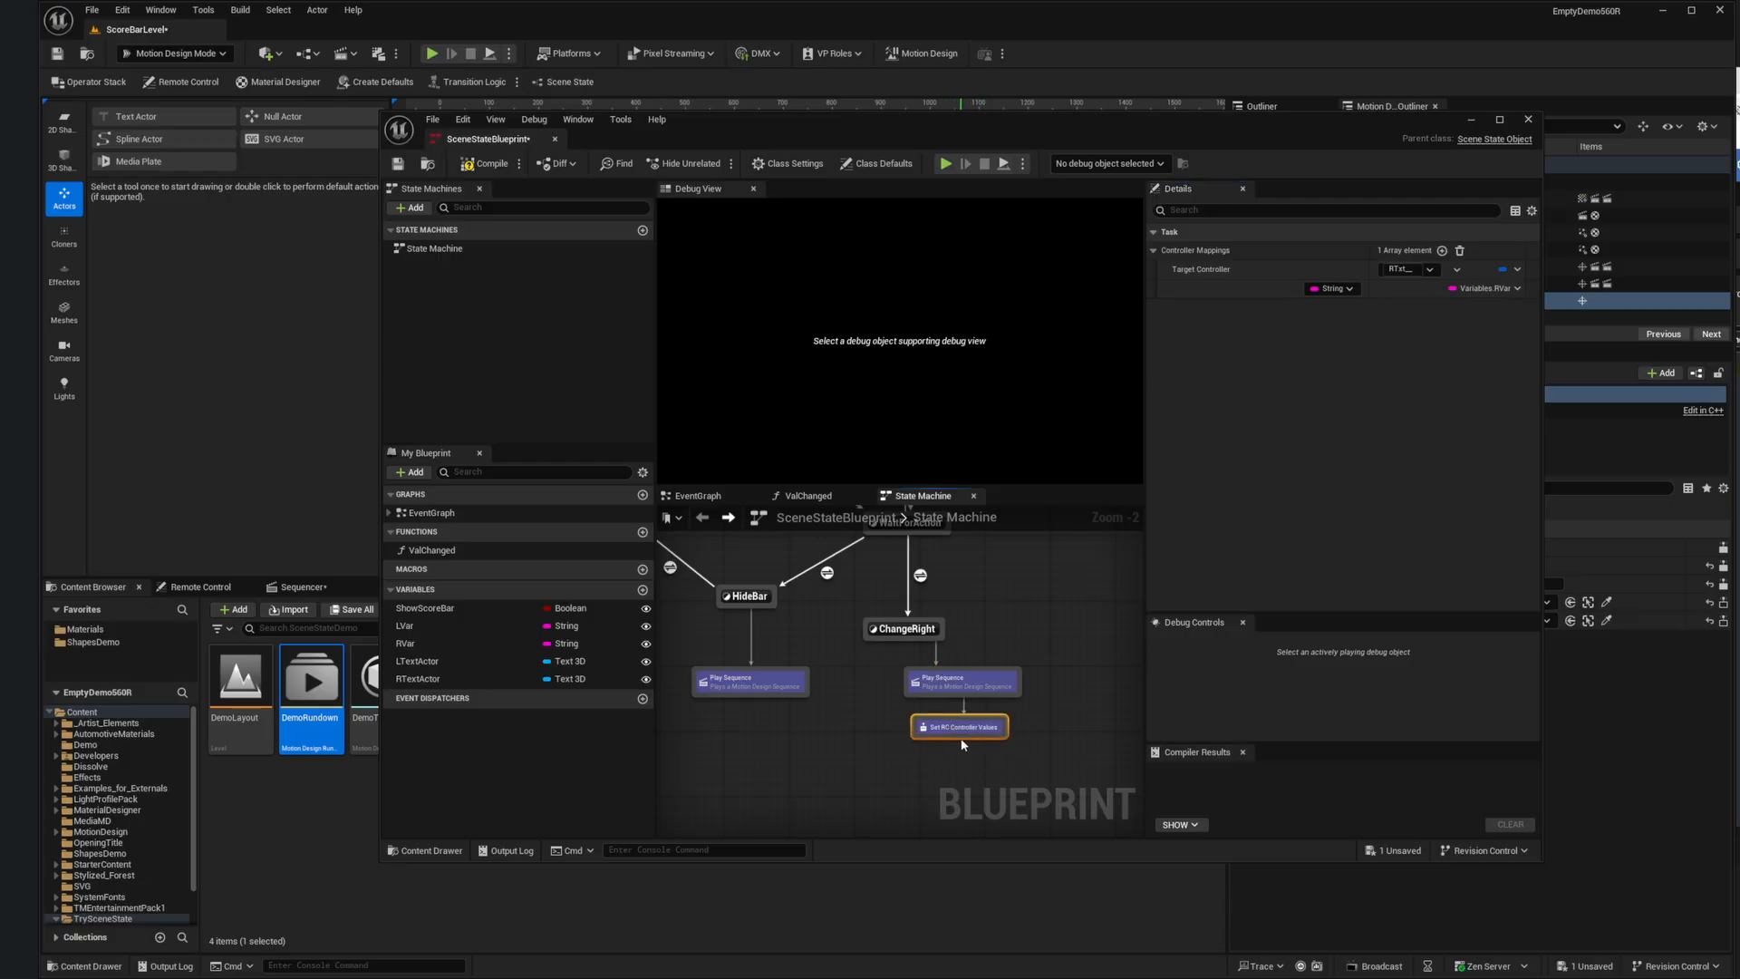
Step: Chain a second Play Sequence task after Set RC Controller Values, playing RightChange in Reverse mode
{"action": "right_click", "coordinate": [959, 770]}
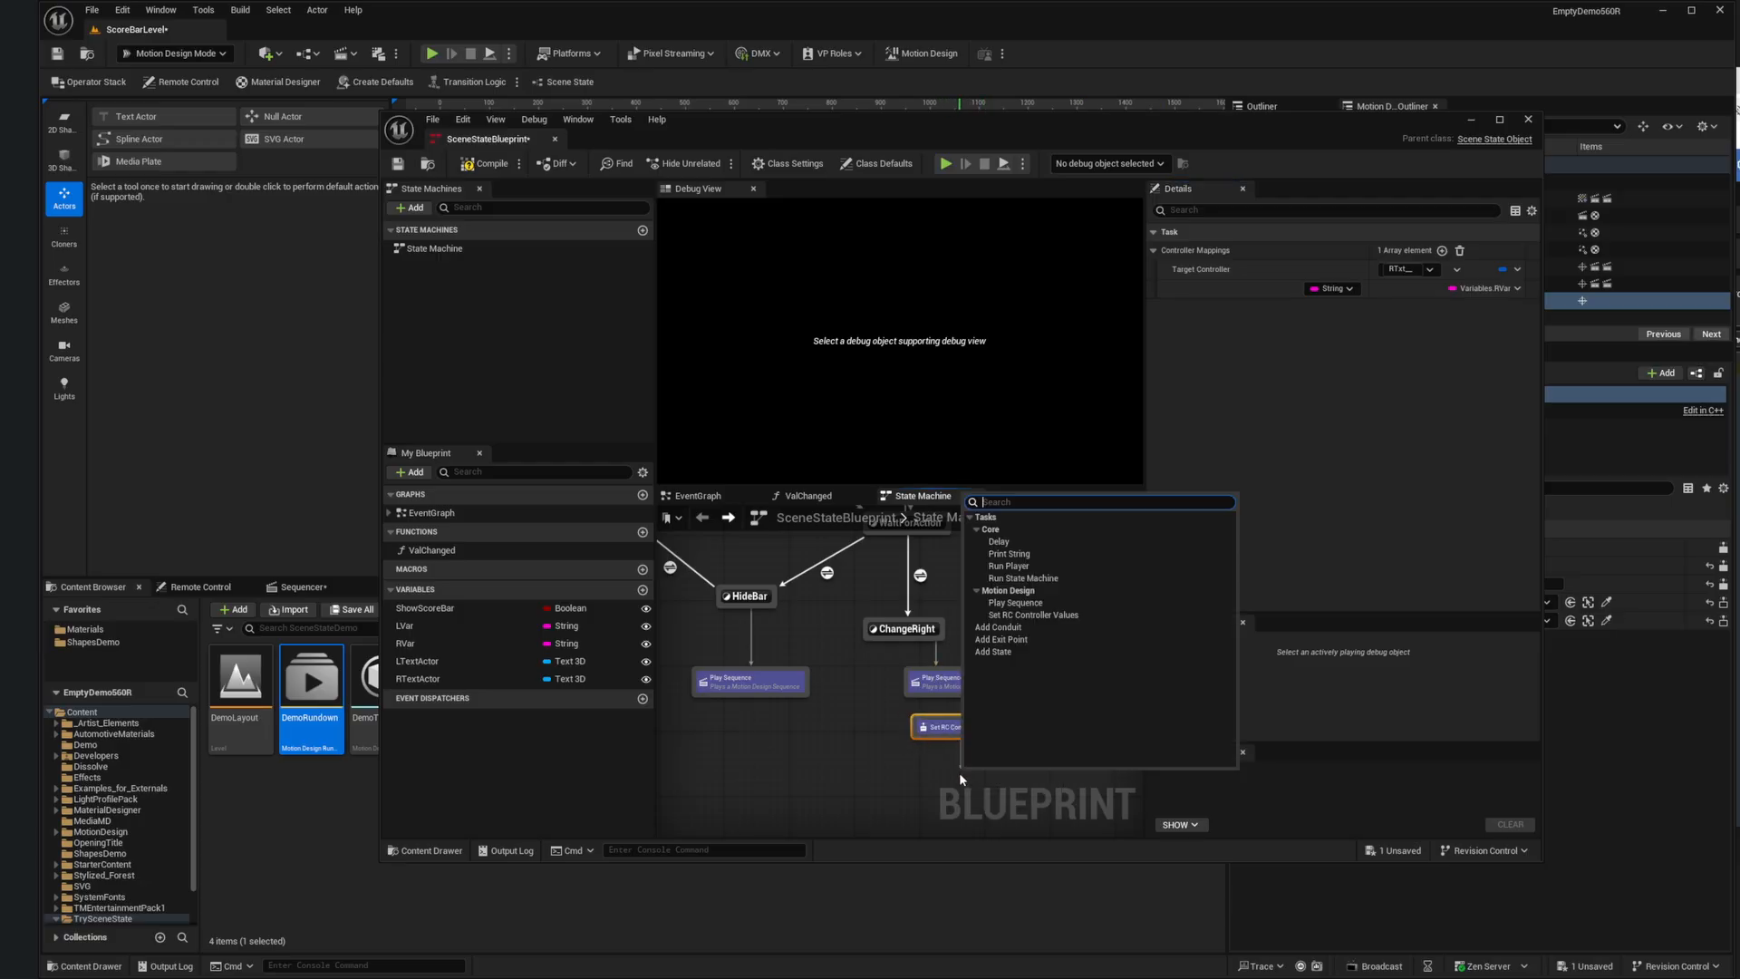
{"action": "left_click", "coordinate": [1018, 602]}
{"action": "left_click", "coordinate": [1450, 269]}
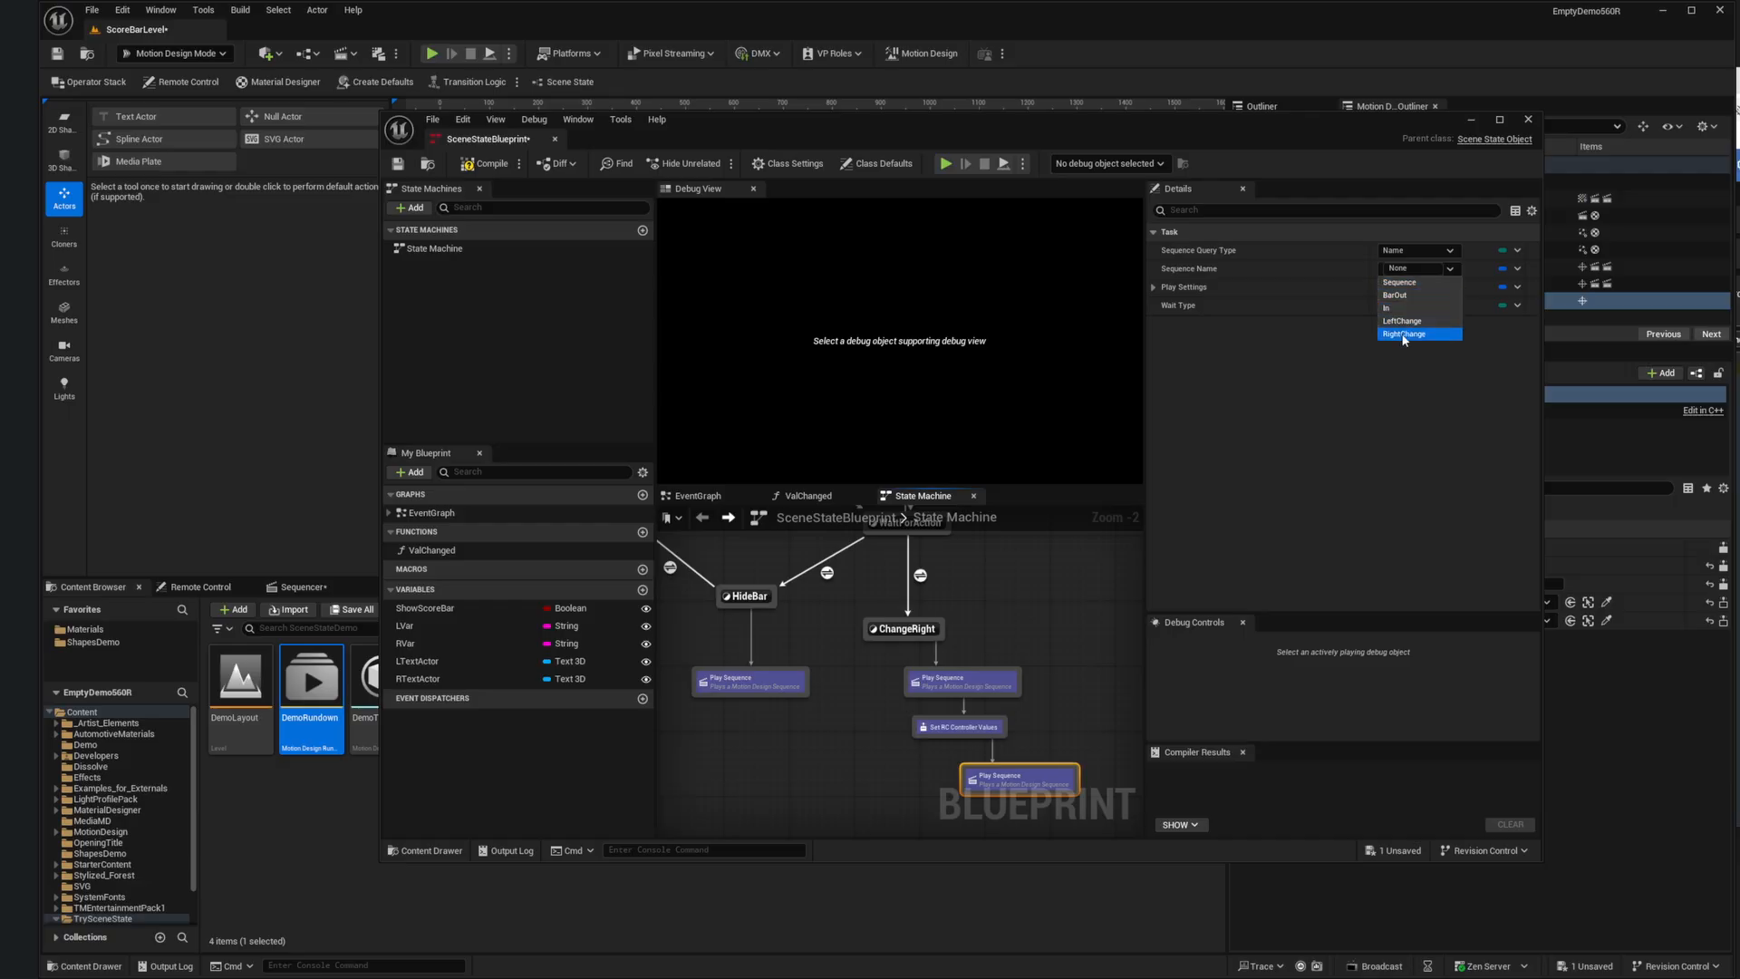
{"action": "left_click", "coordinate": [1404, 334]}
{"action": "left_click", "coordinate": [1155, 287]}
{"action": "left_click", "coordinate": [1419, 353]}
{"action": "left_click", "coordinate": [1400, 381]}
Step: Align the three ChangeRight tasks in a vertical column beneath the state
{"action": "left_click", "coordinate": [1004, 654]}
{"action": "left_click_drag", "start_coordinate": [972, 681], "coordinate": [914, 666]}
{"action": "left_click_drag", "start_coordinate": [946, 727], "coordinate": [900, 703]}
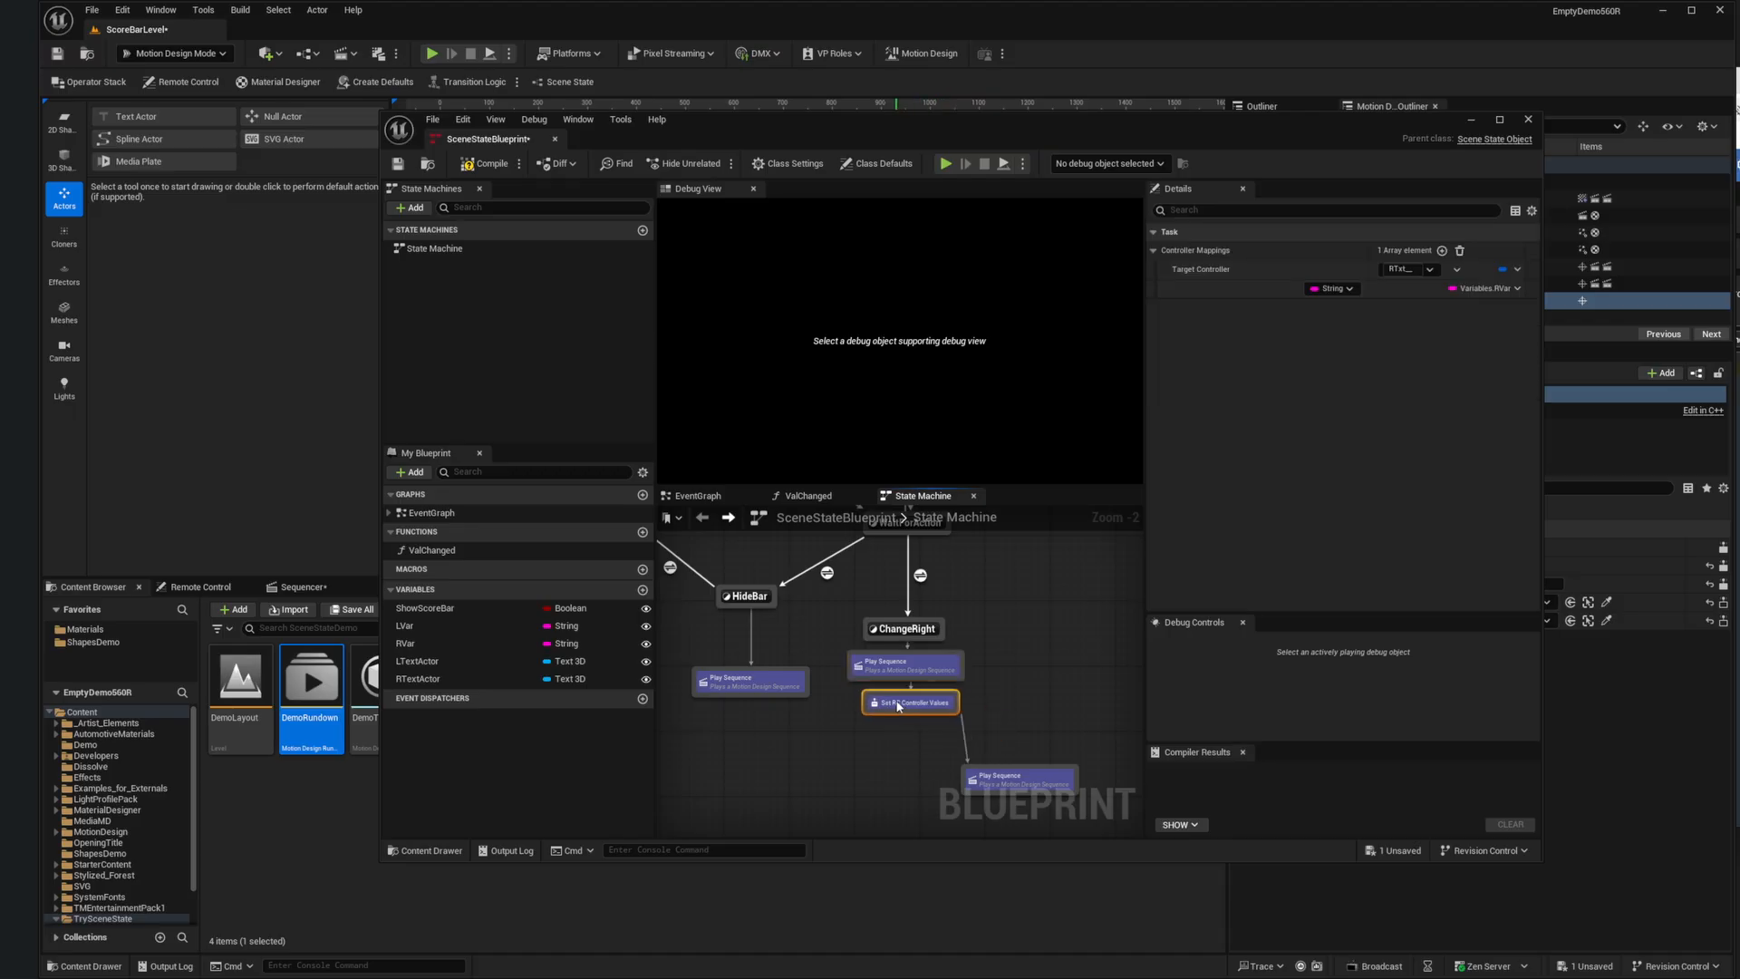
{"action": "left_click_drag", "start_coordinate": [1006, 783], "coordinate": [895, 754]}
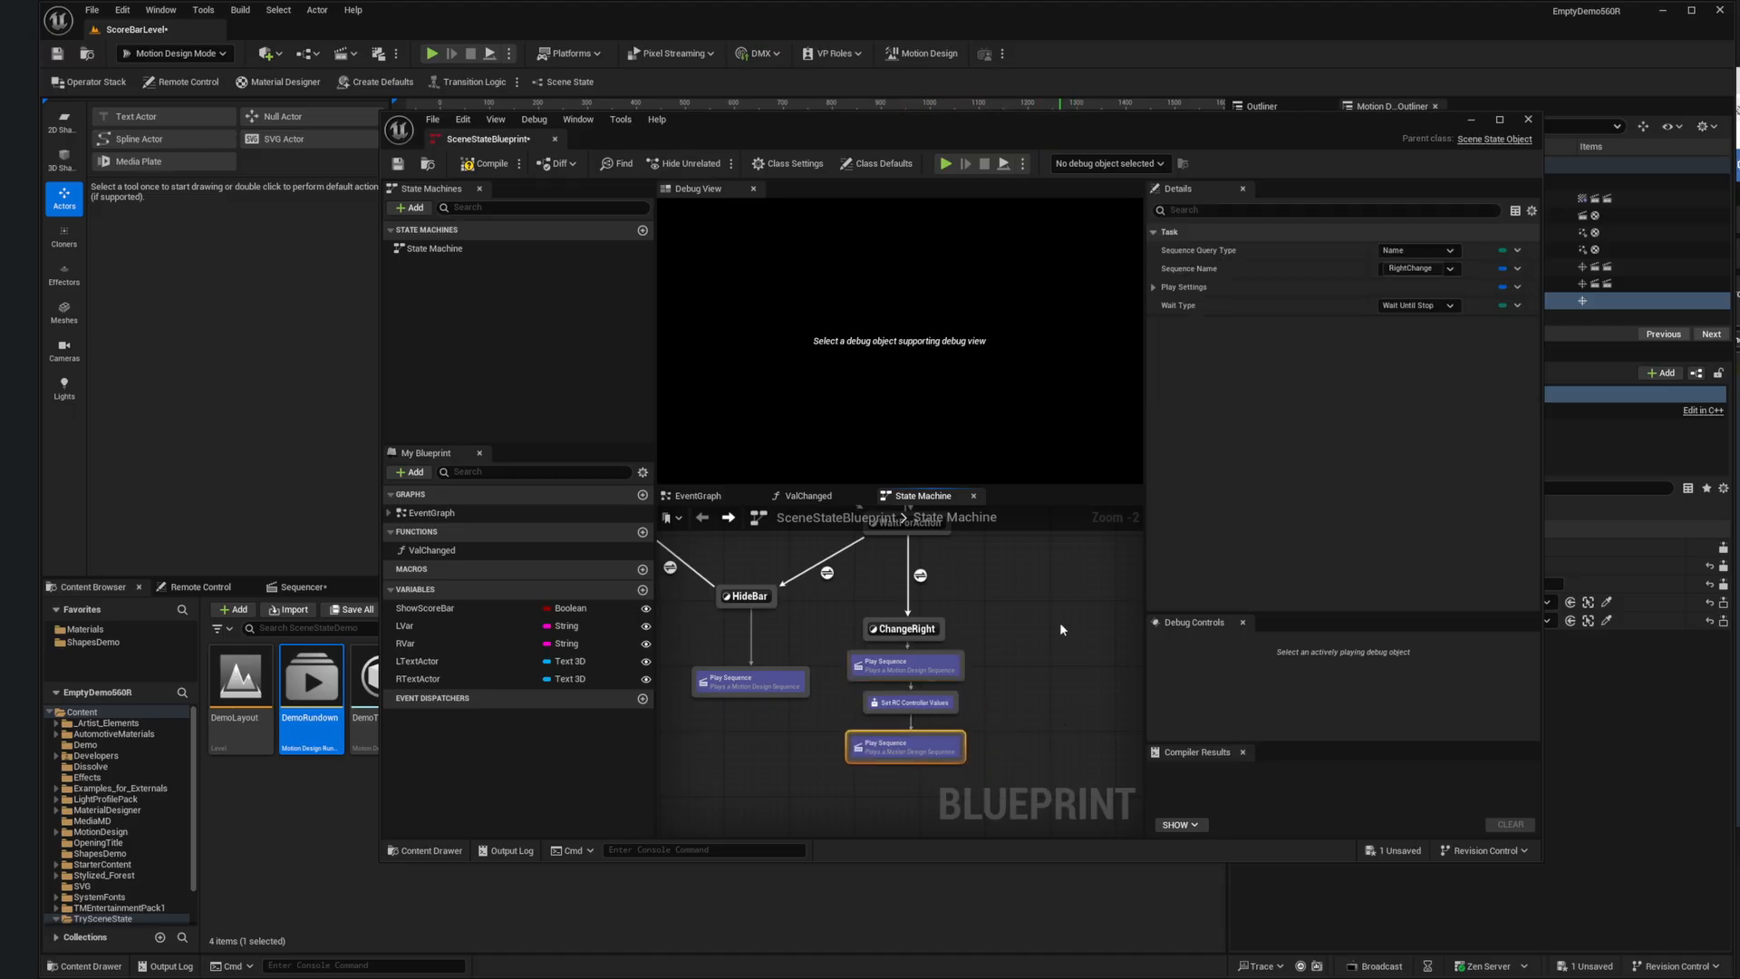
Step: Create a return transition from ChangeRight to WaitForAction
{"action": "scroll", "coordinate": [1063, 630], "scroll_direction": "down", "scroll_amount": 1}
{"action": "right_click_drag", "start_coordinate": [1058, 587], "coordinate": [1078, 677]}
{"action": "left_click_drag", "start_coordinate": [935, 711], "coordinate": [941, 635]}
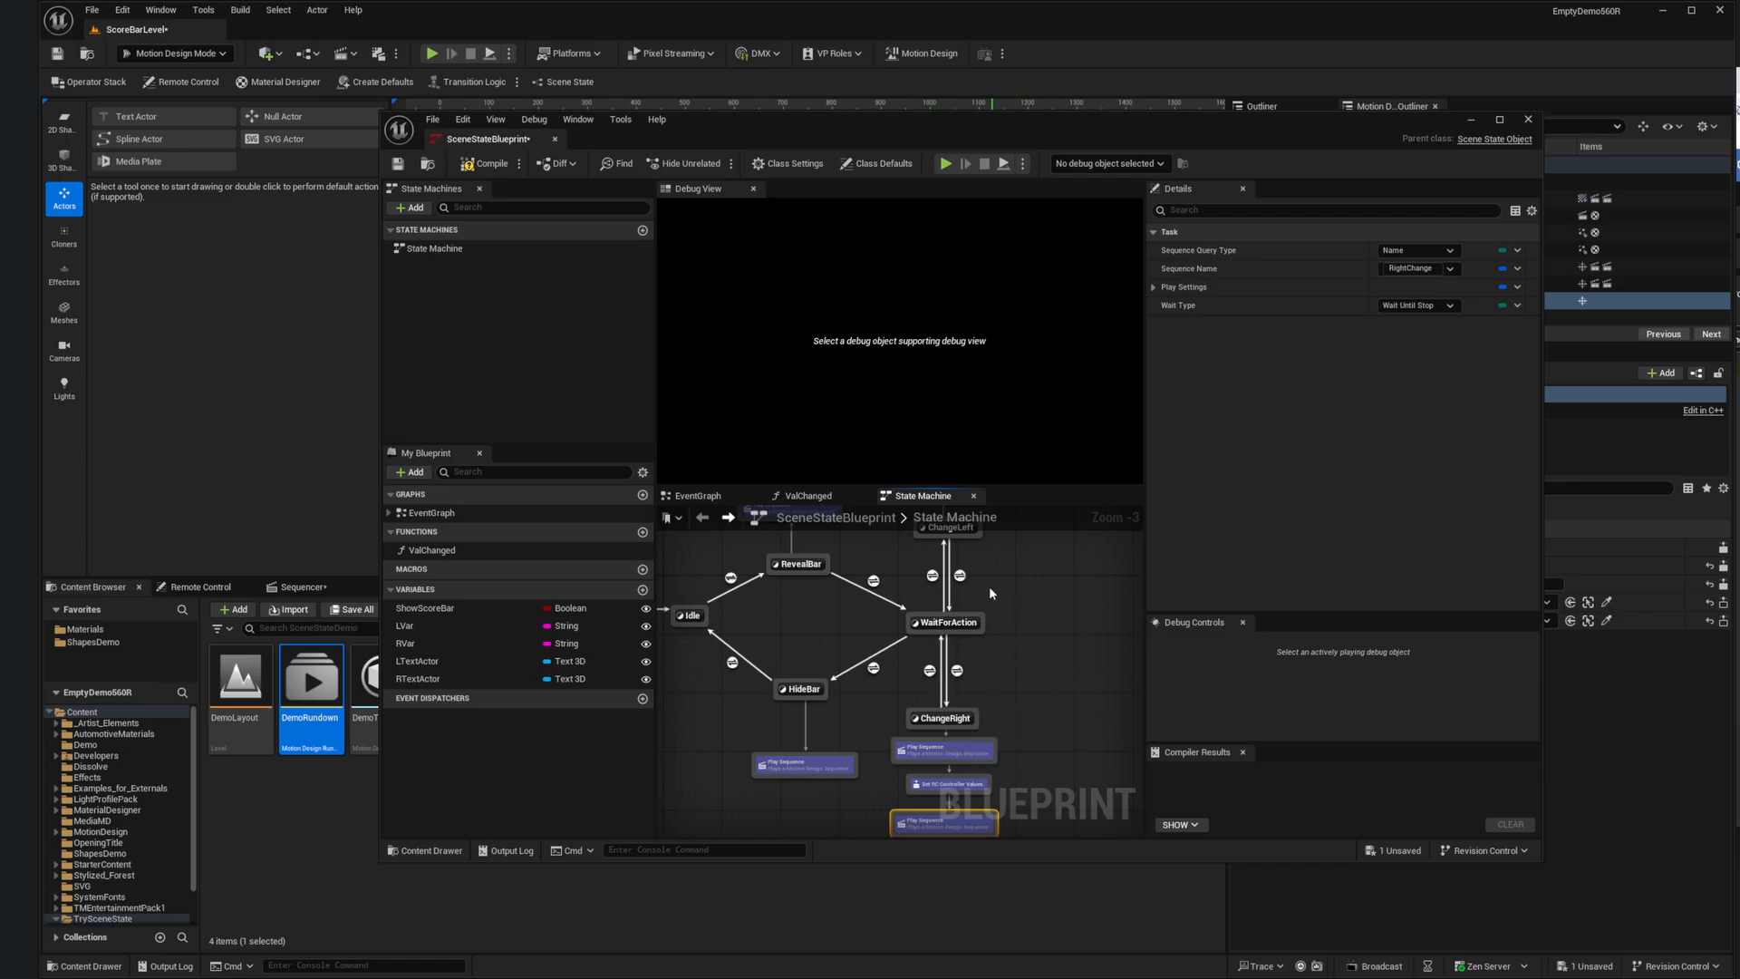
Step: Compile the scene state blueprint, save all changes, and close the blueprint editor
{"action": "key", "text": "F7"}
{"action": "key", "text": "ctrl+shift+s"}
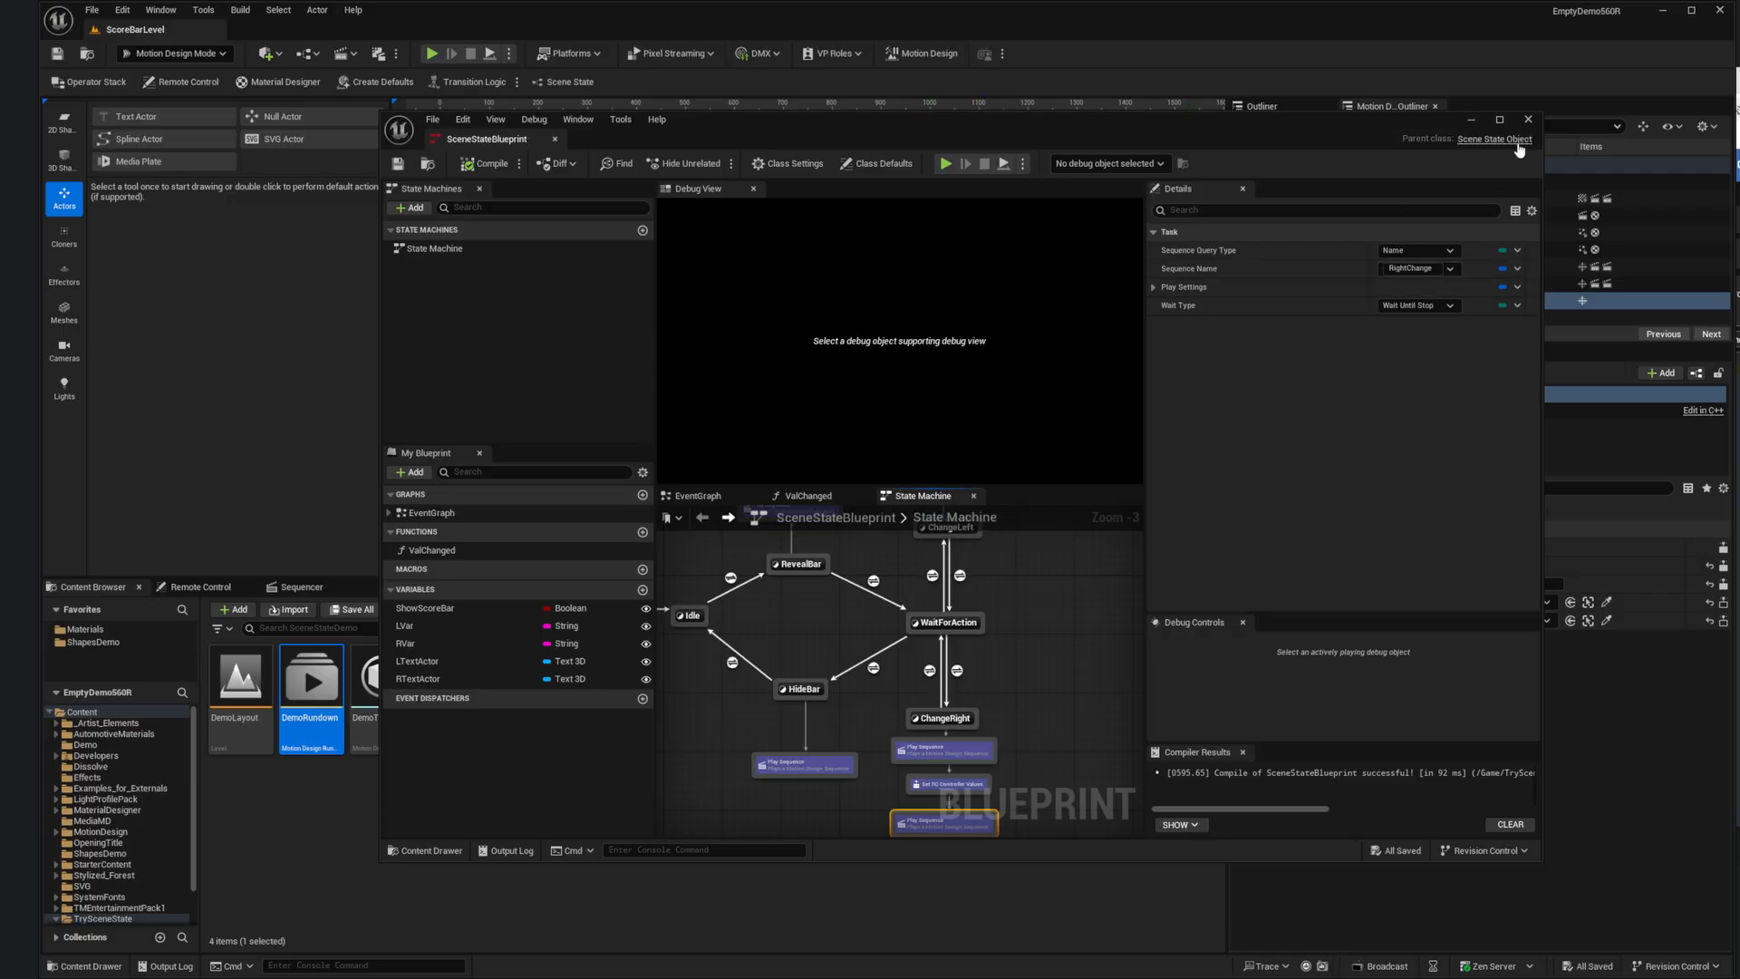
{"action": "left_click", "coordinate": [1528, 119]}
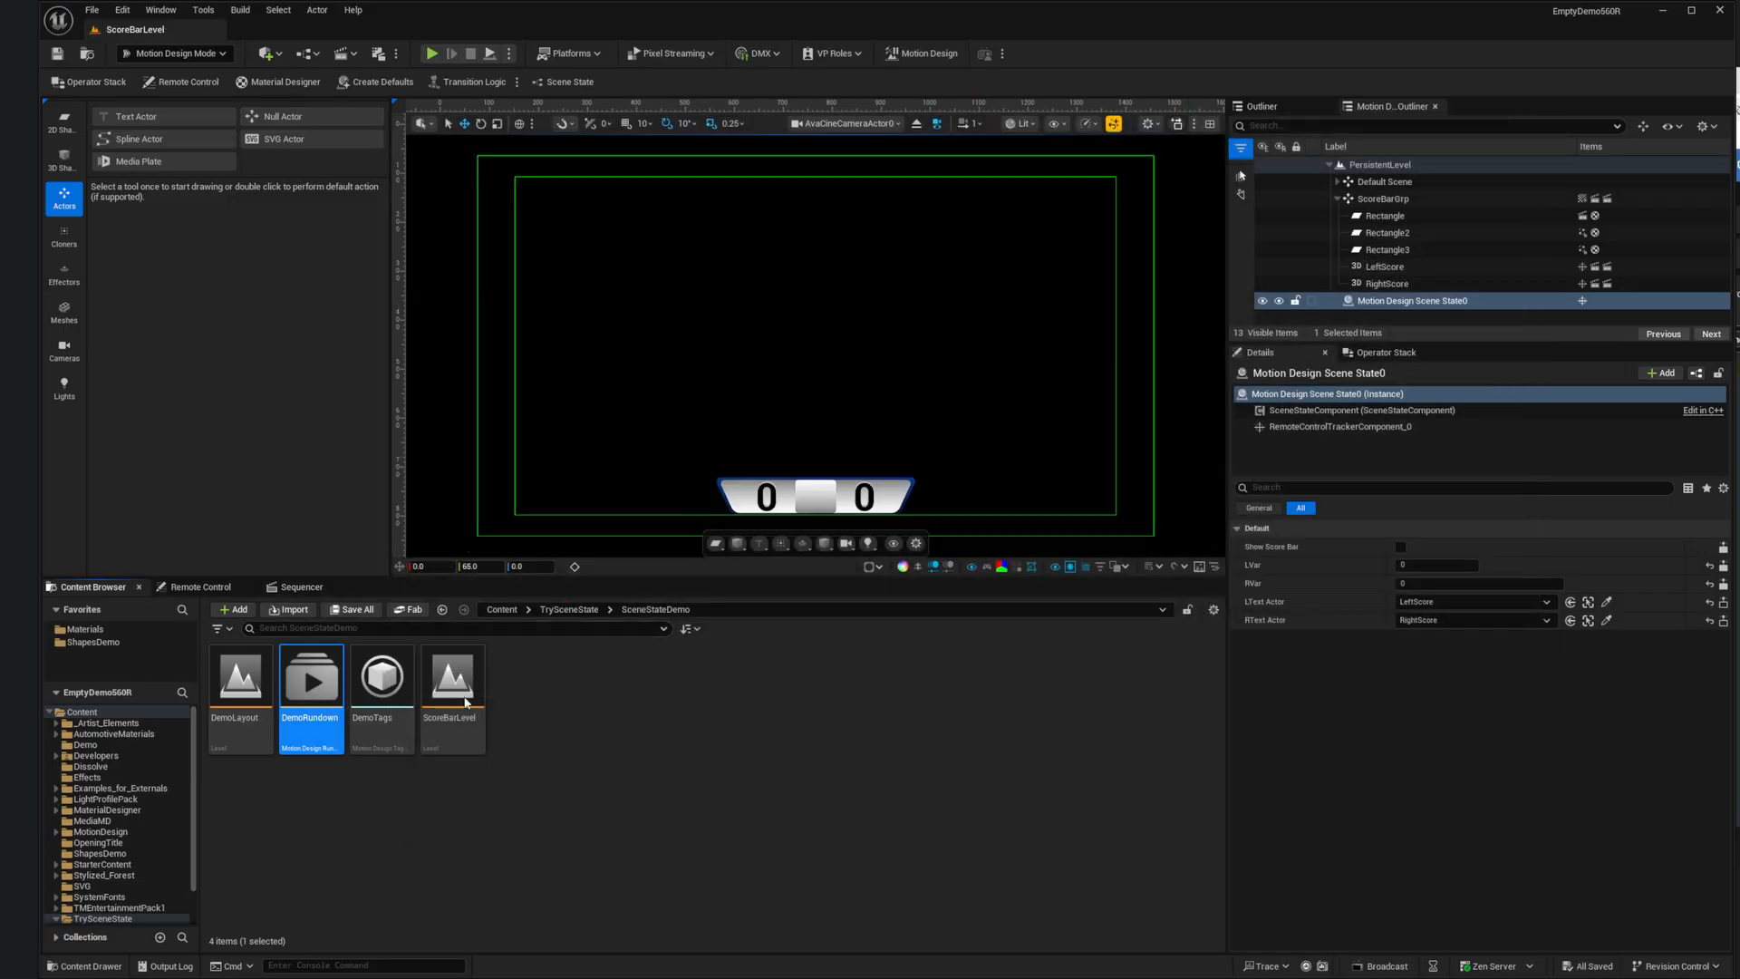
Step: Open DemoRundown, preview page 0001 in with its Show controller off, and turn Show on
{"action": "double_click", "coordinate": [344, 706]}
{"action": "left_click", "coordinate": [498, 549]}
{"action": "left_click", "coordinate": [894, 271]}
{"action": "left_click", "coordinate": [855, 589]}
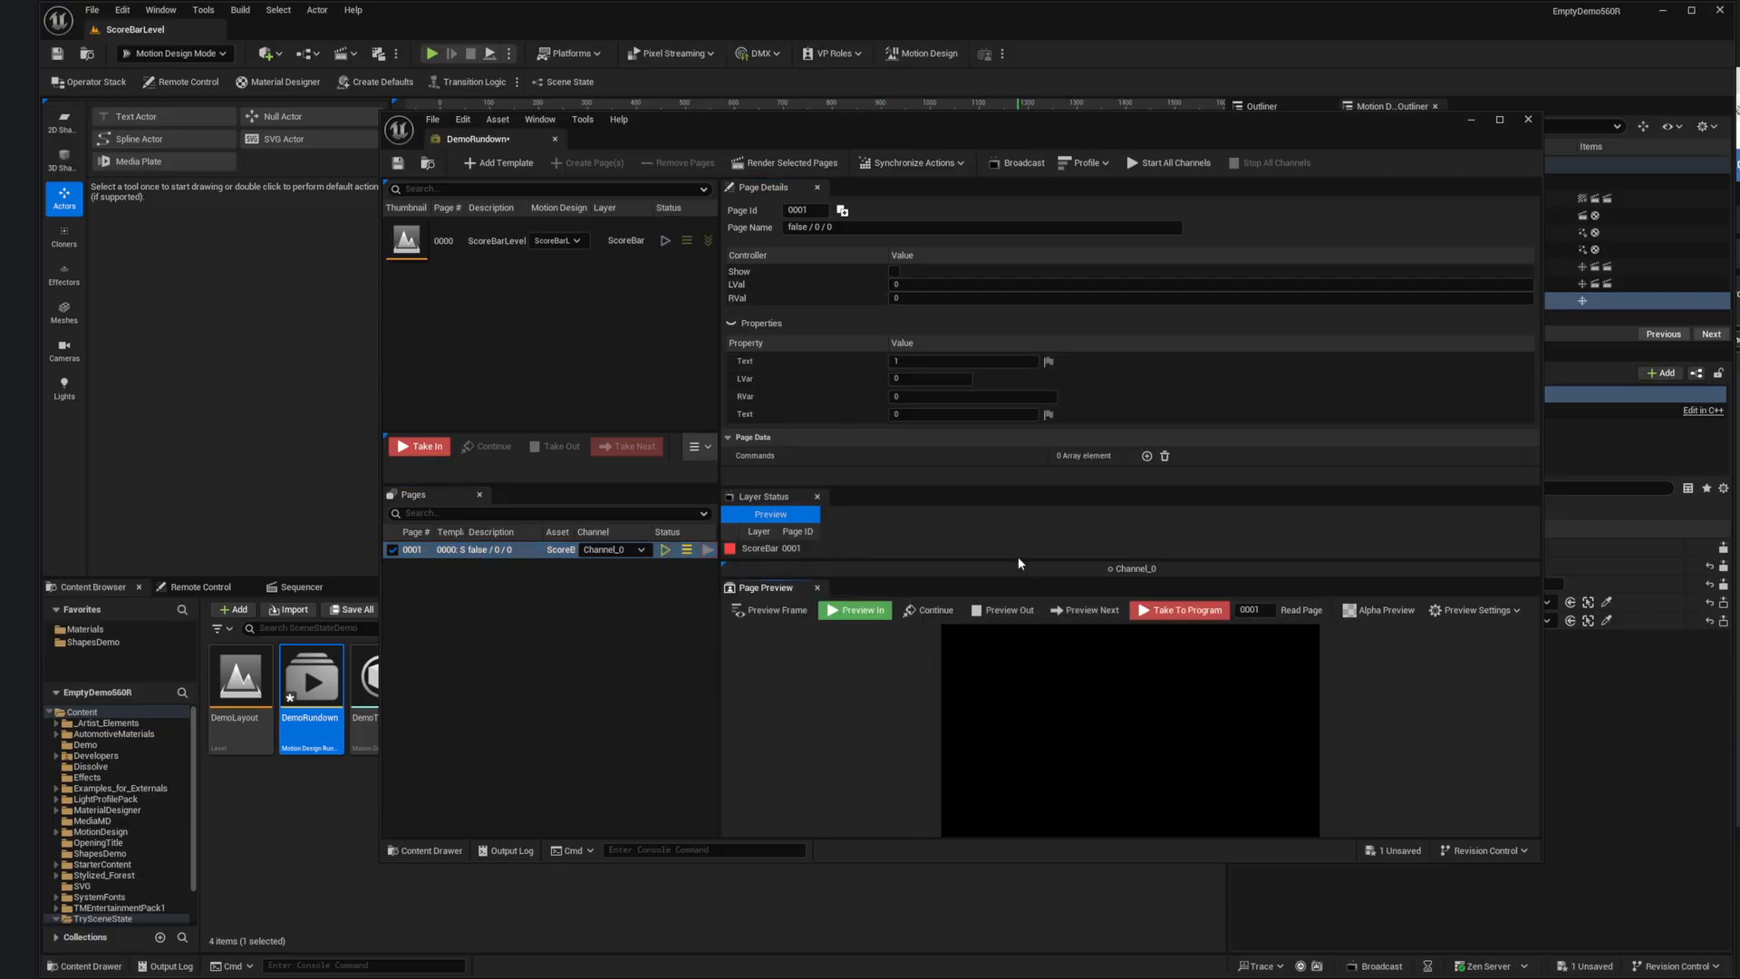
{"action": "left_click", "coordinate": [895, 271]}
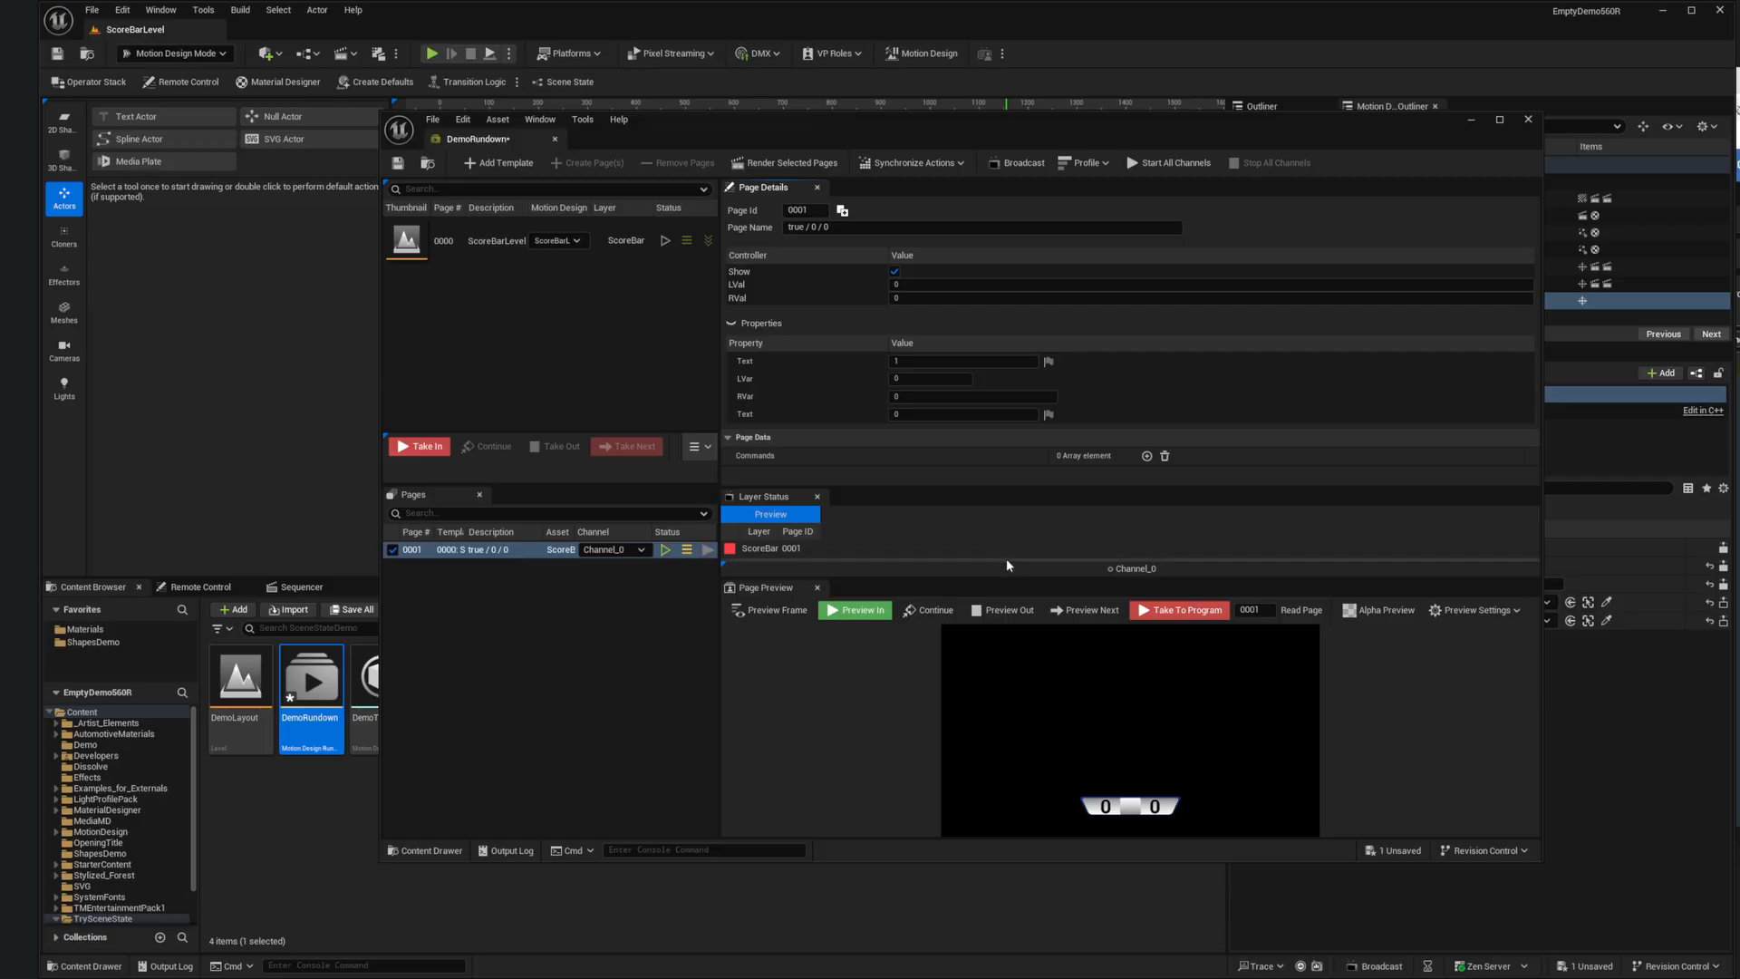
Step: Enlarge the page preview and set page 0001's LVal to 1 and RVal to 2 to test both score changes
{"action": "left_click_drag", "start_coordinate": [1007, 564], "coordinate": [980, 426]}
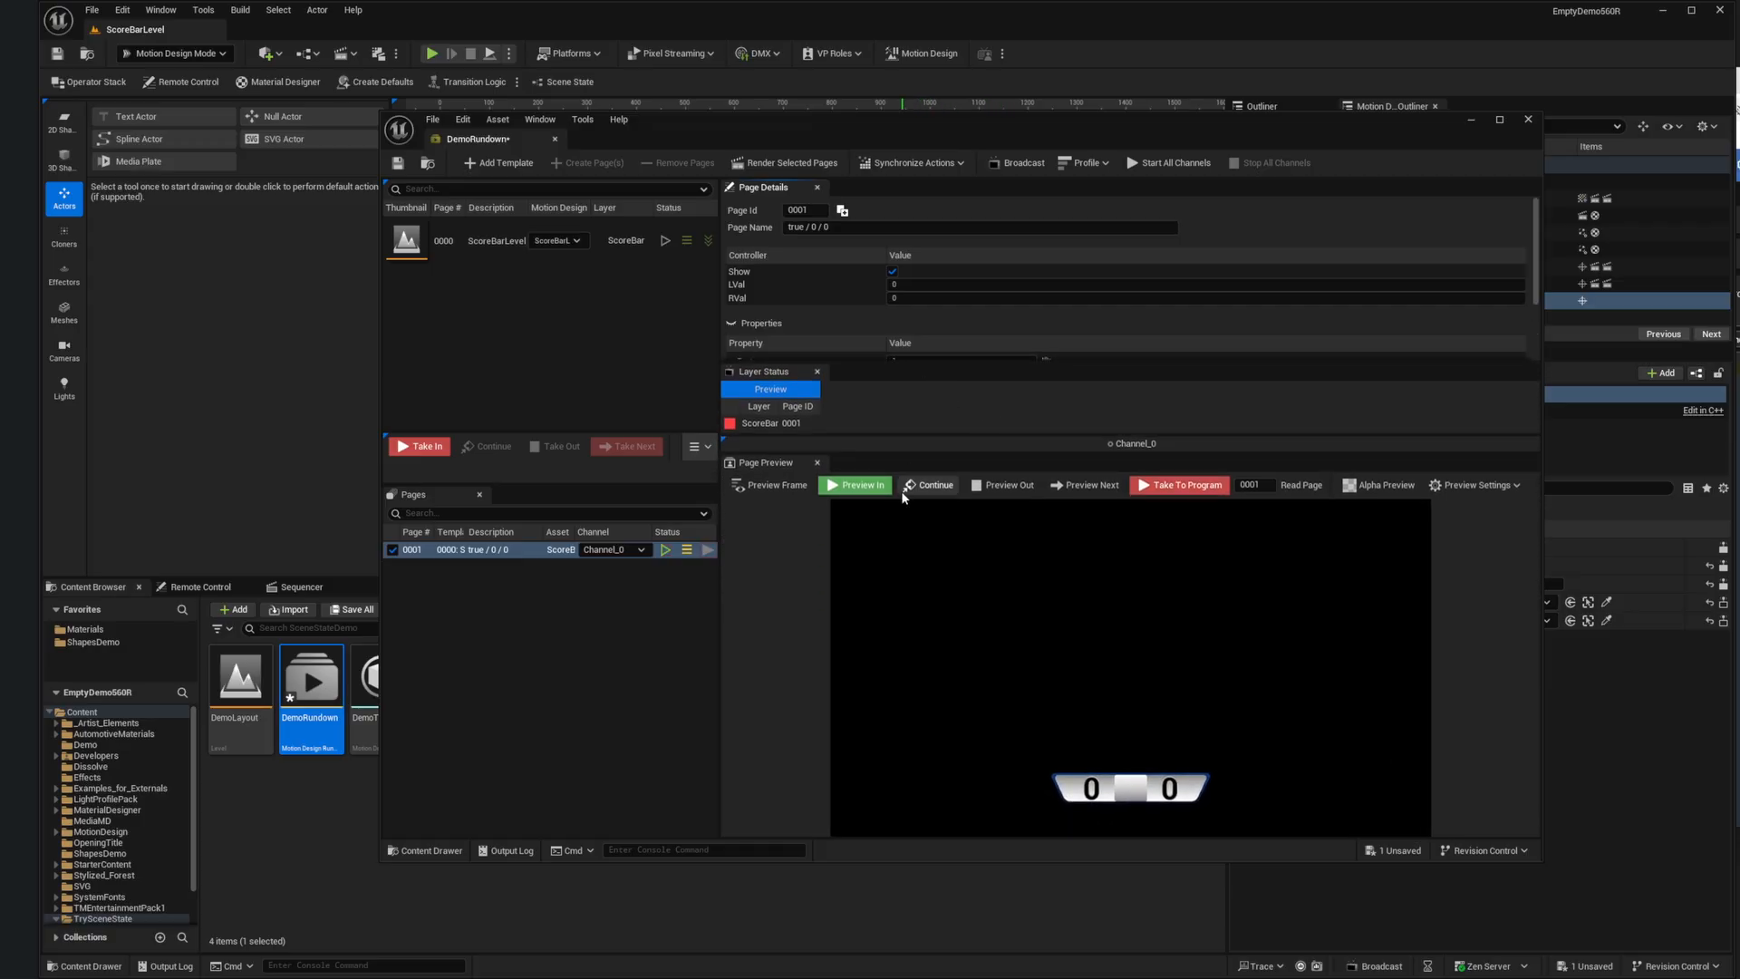
{"action": "left_click", "coordinate": [920, 285]}
{"action": "type", "text": "1"}
{"action": "key", "text": "Return"}
{"action": "left_click", "coordinate": [893, 298]}
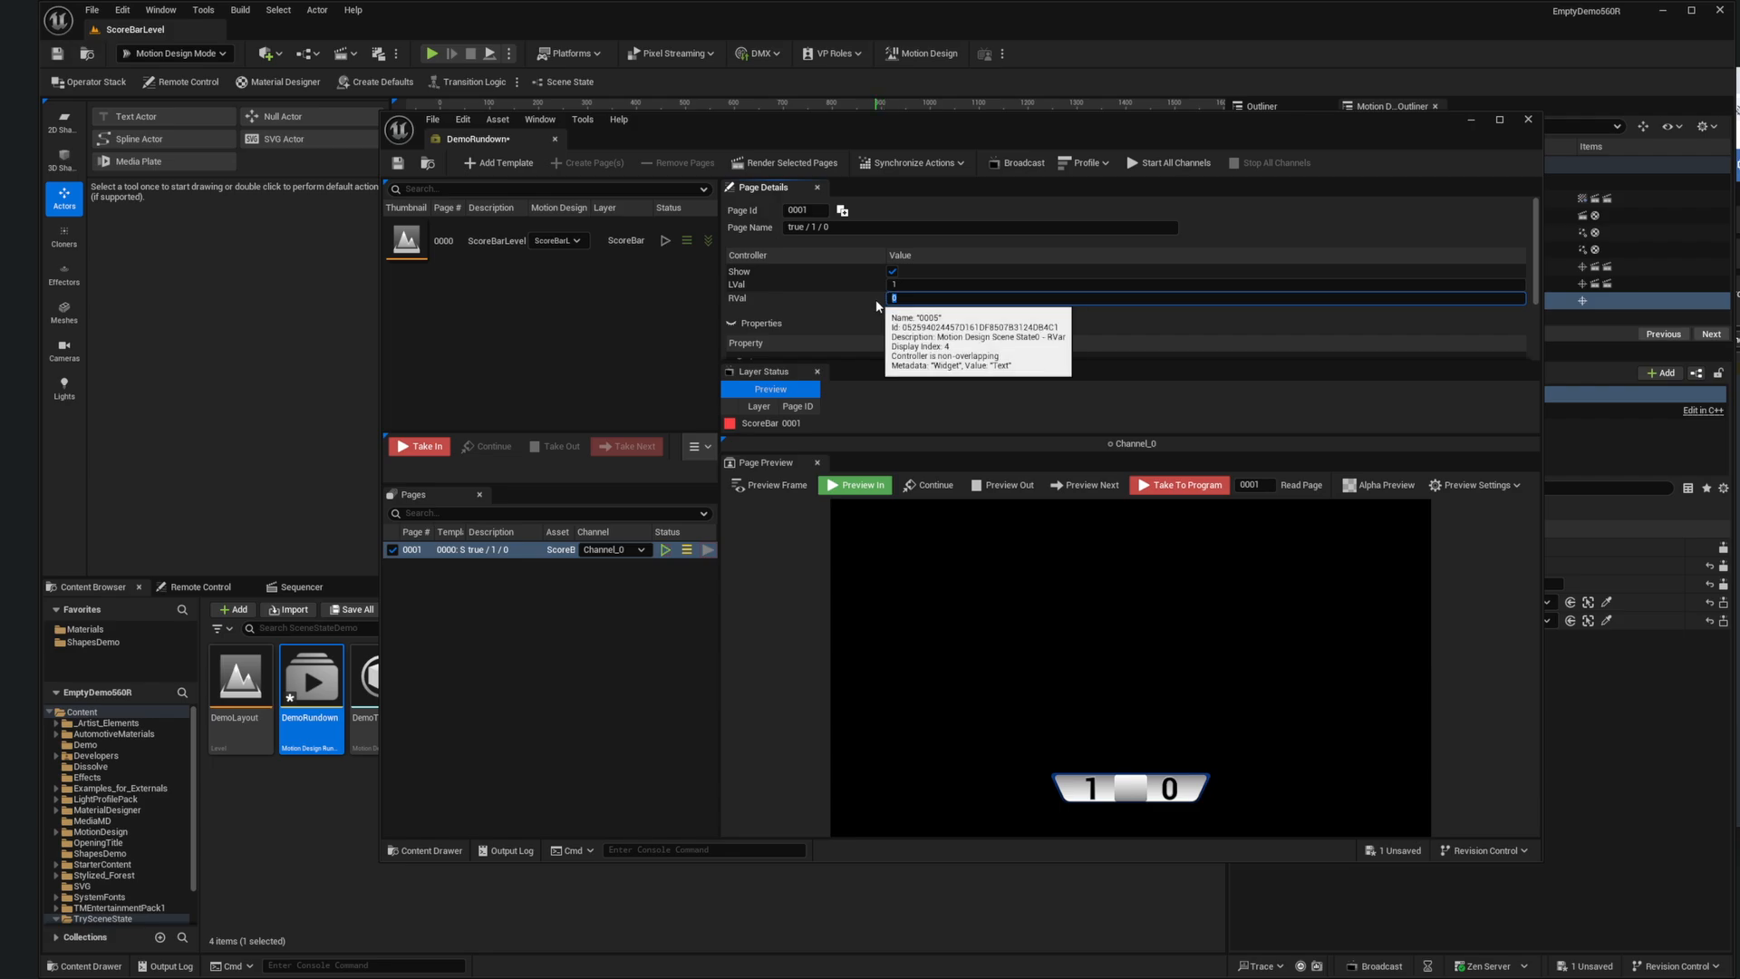
{"action": "key", "text": "Return"}
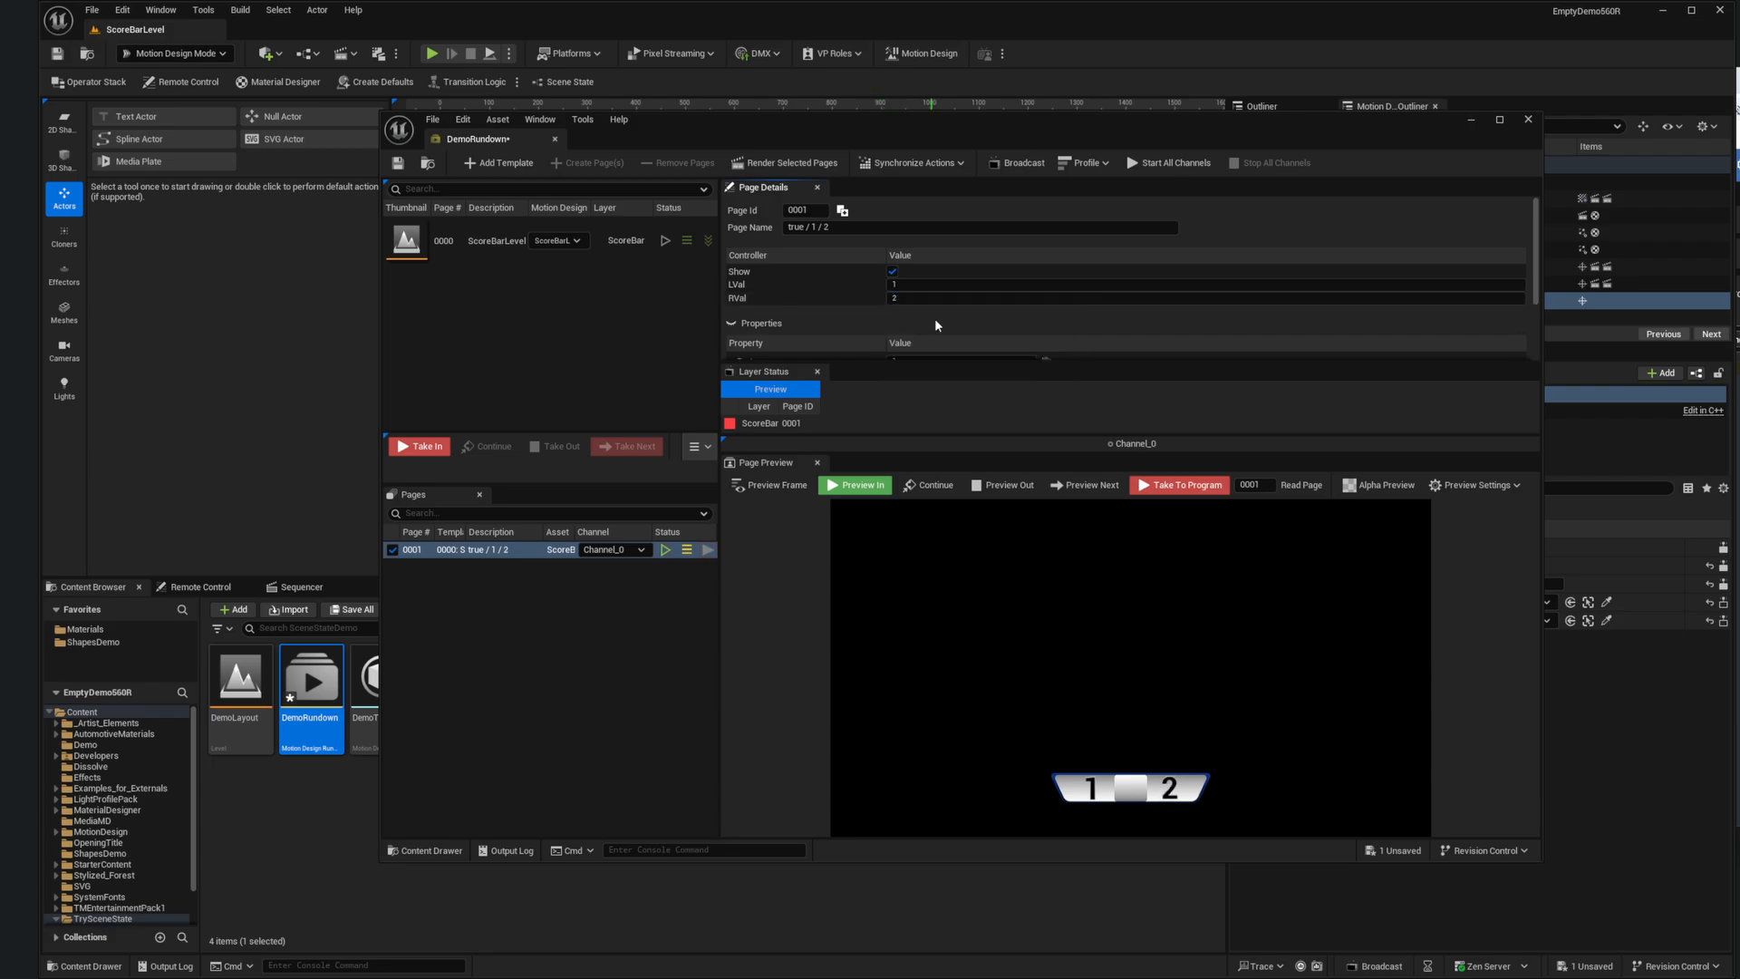
Step: Turn page 0001's Show controller off and back on to test the score bar's exit and entry
{"action": "left_click", "coordinate": [893, 272]}
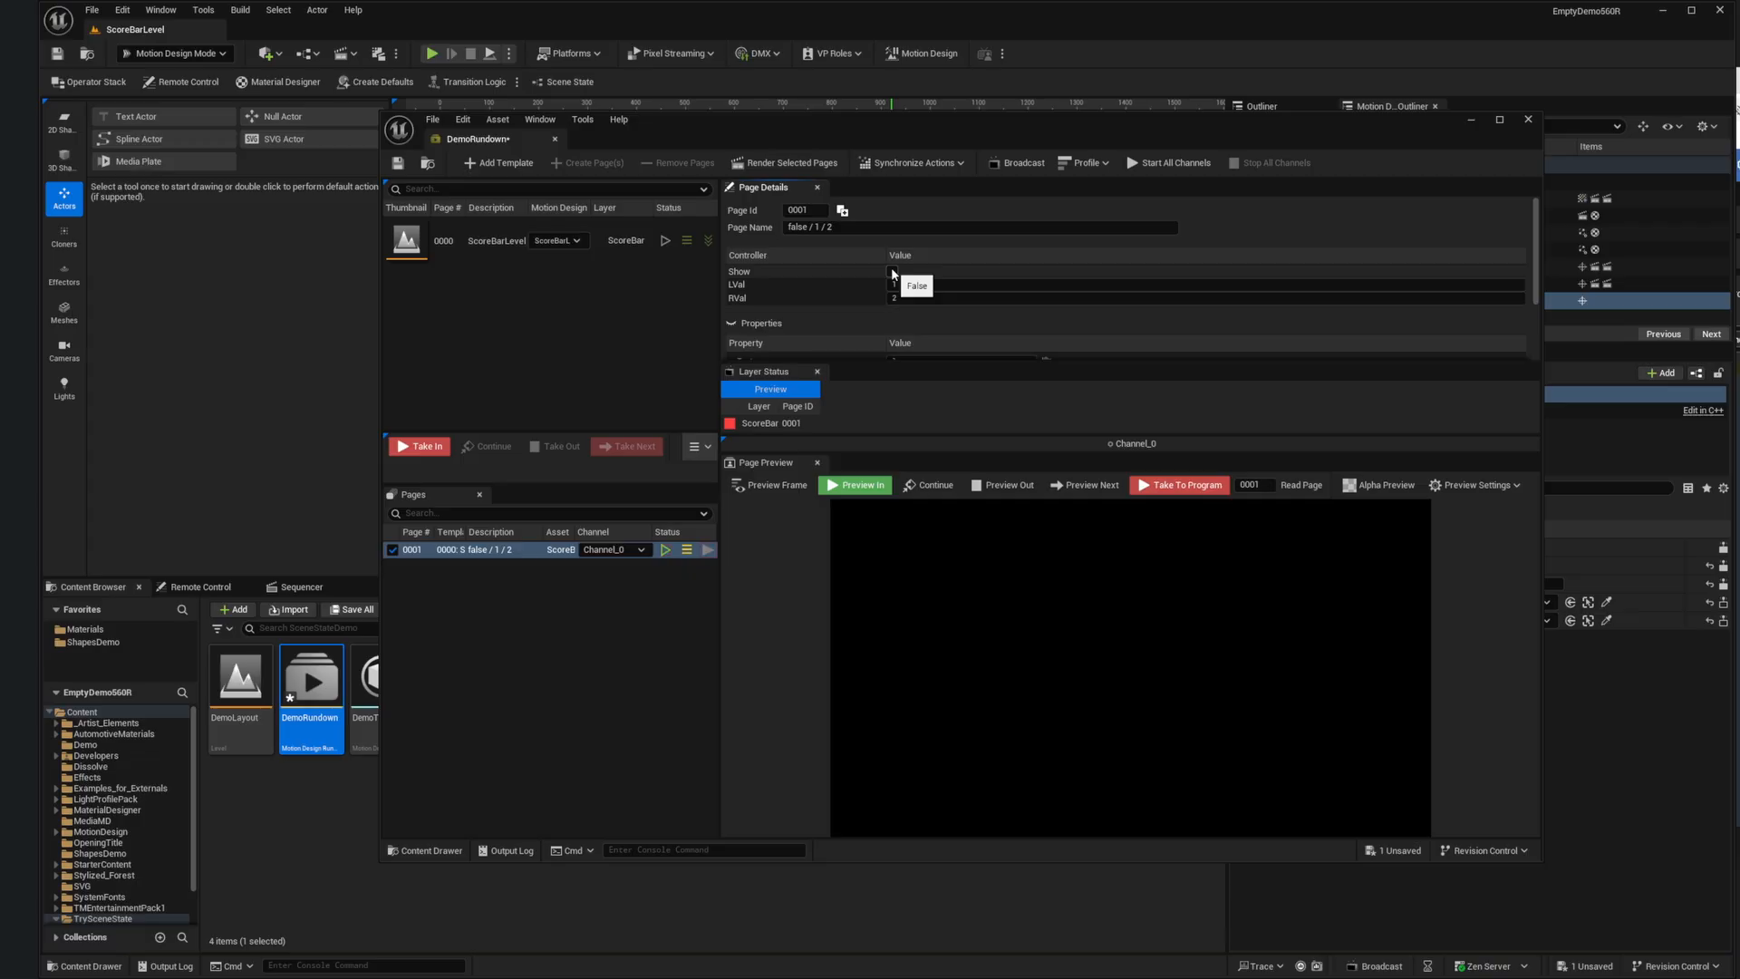
{"action": "left_click", "coordinate": [894, 272]}
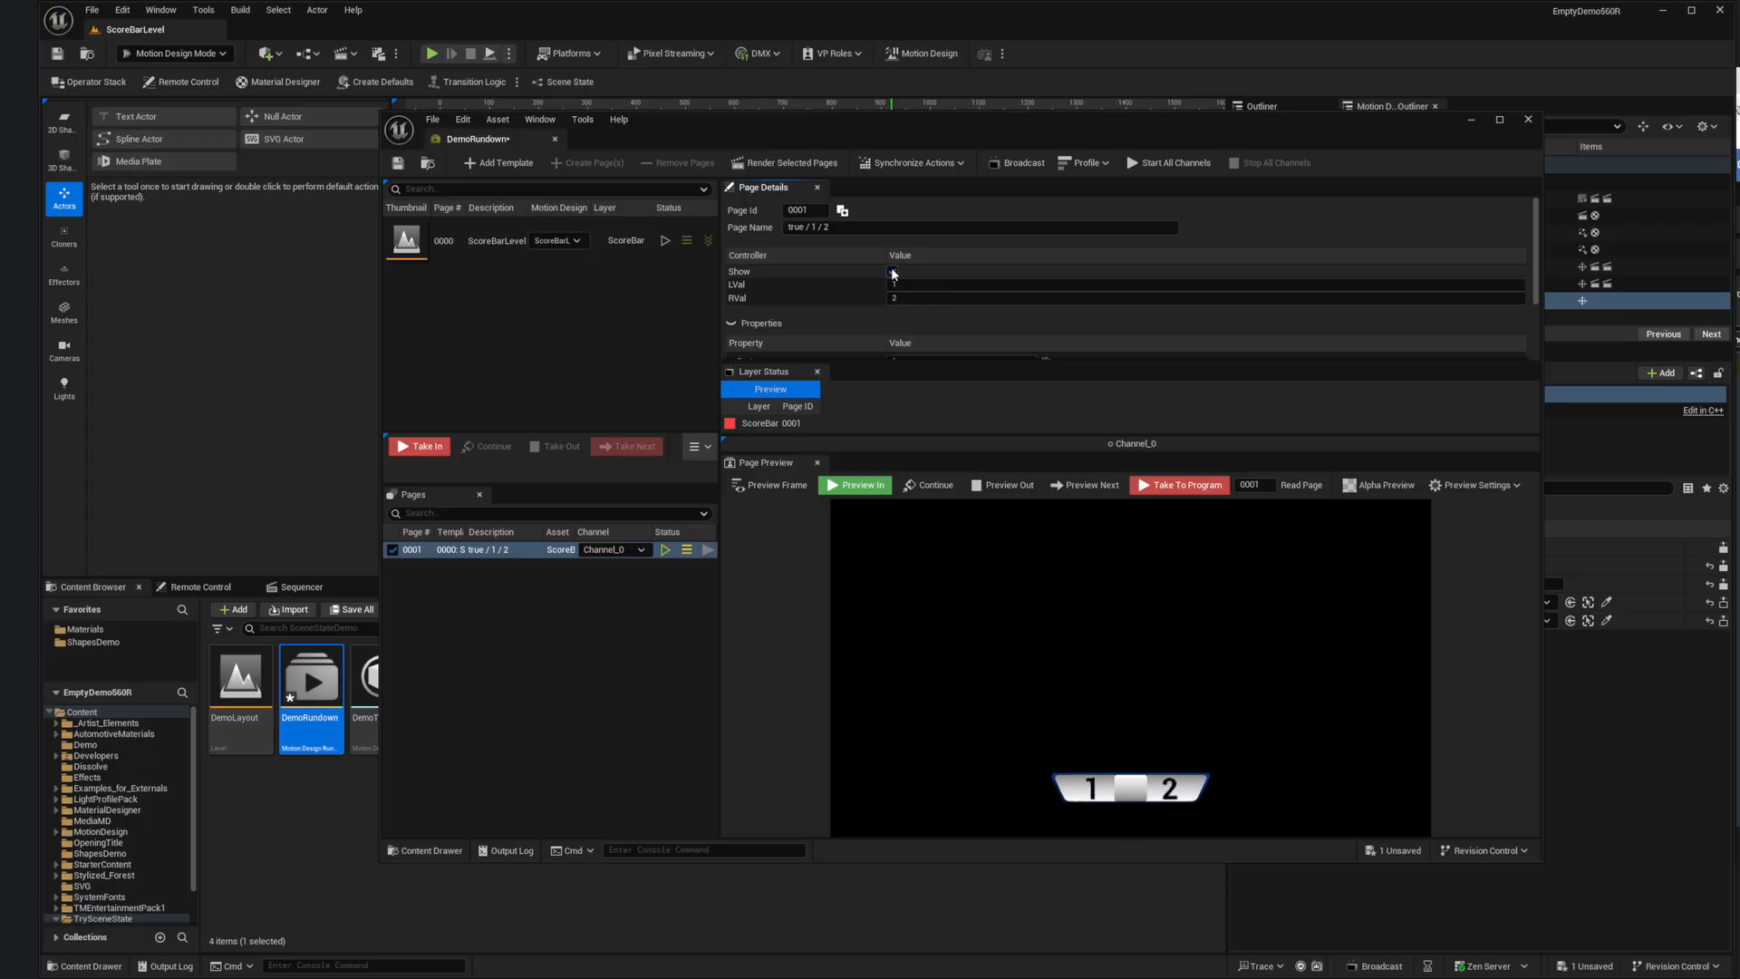